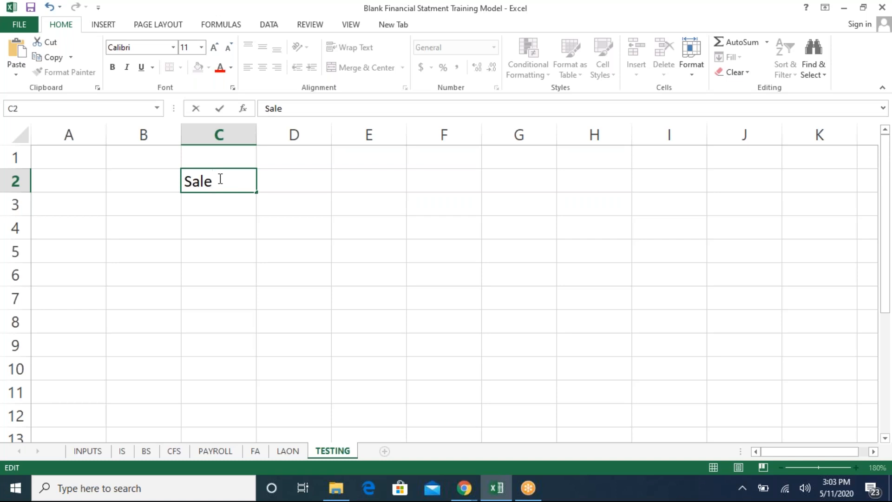
- Enter the label Sales in C2 and the value 500000 beside it in D2
{"action": "type", "text": "s"}
{"action": "key", "text": "Return"}
{"action": "left_click", "coordinate": [218, 181]}
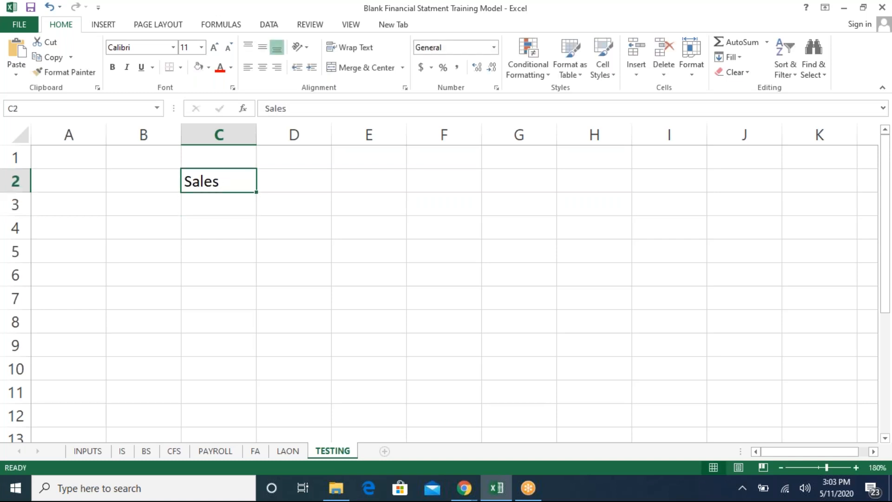
{"action": "key", "text": "Right"}
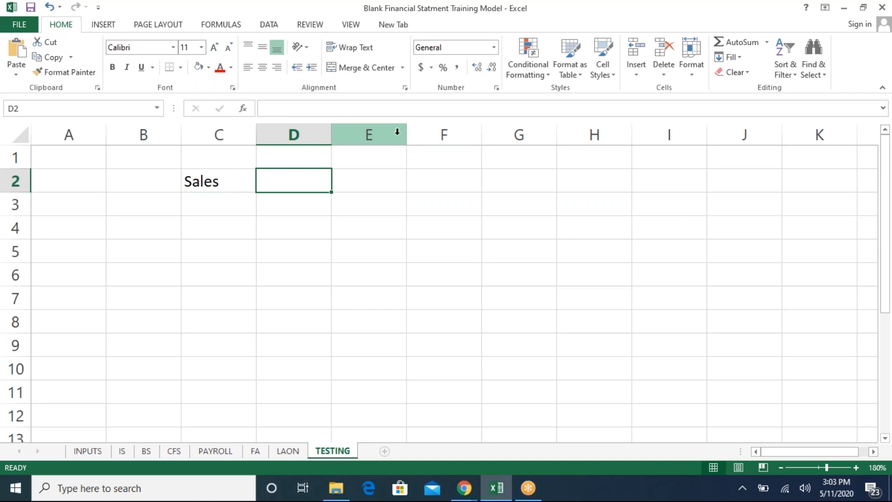
{"action": "type", "text": "500000"}
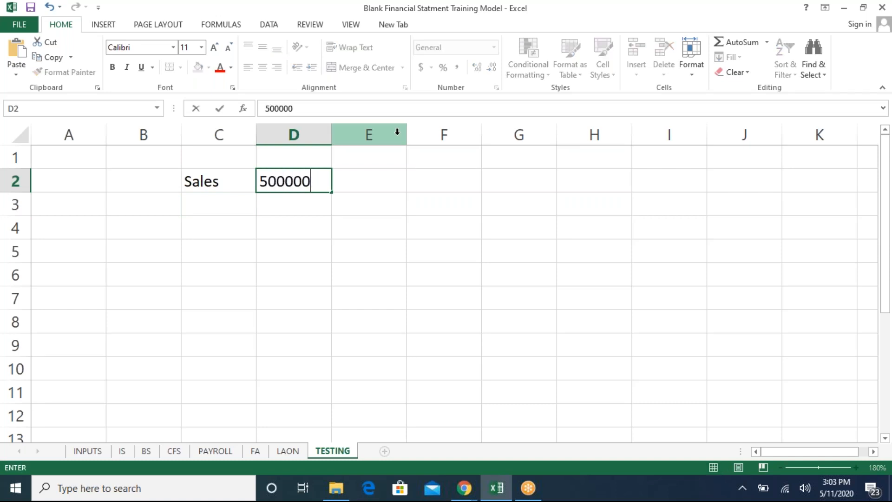
{"action": "key", "text": "Return"}
- Enter the label cogs in C3 and the value 200000 beside it in D3
{"action": "key", "text": "Left"}
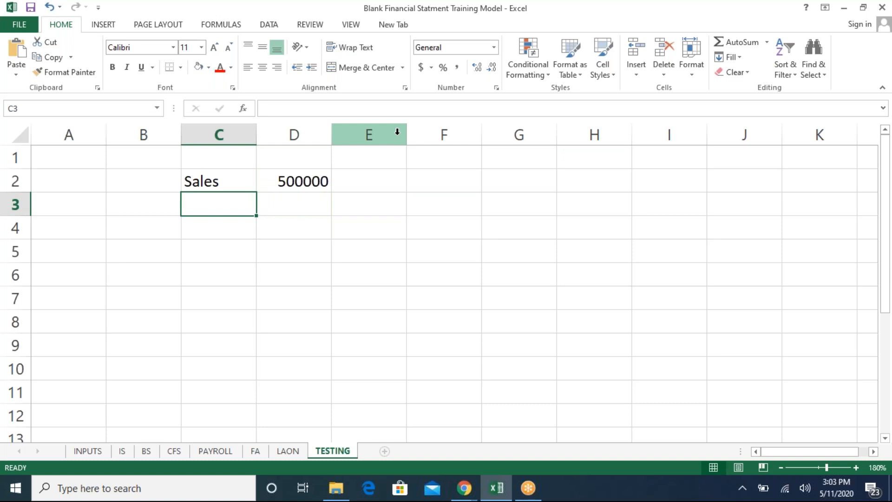
{"action": "type", "text": "cogs"}
{"action": "key", "text": "Return"}
{"action": "key", "text": "Up"}
{"action": "key", "text": "Right"}
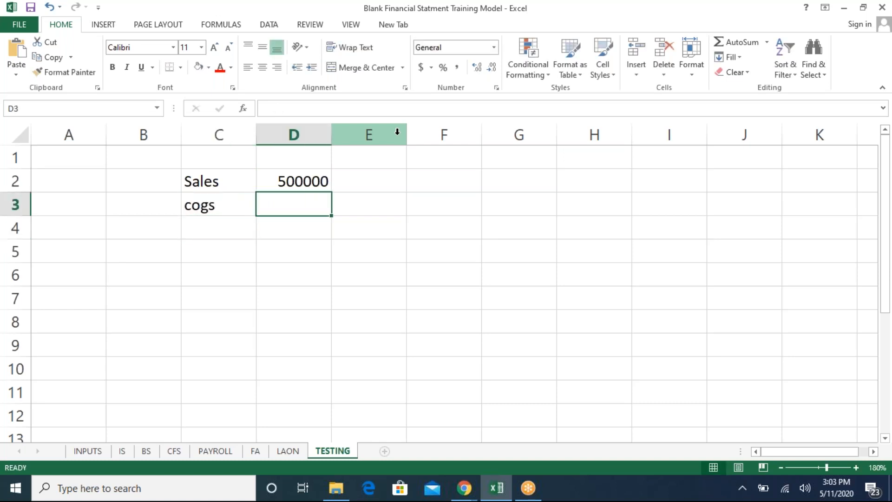
{"action": "type", "text": "200000"}
{"action": "key", "text": "Return"}
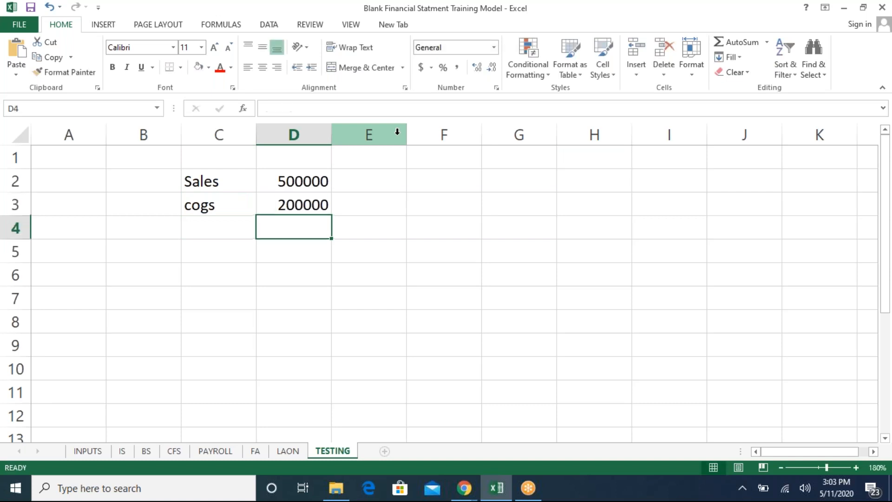
- Enter the label Gross Profit in C5 and widen column C to fit it
{"action": "key", "text": "Down"}
{"action": "key", "text": "Left"}
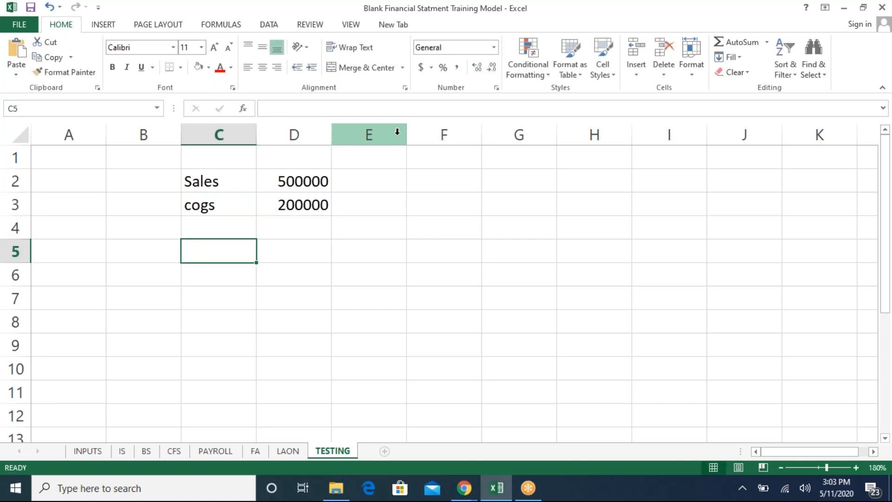
{"action": "type", "text": "Groos"}
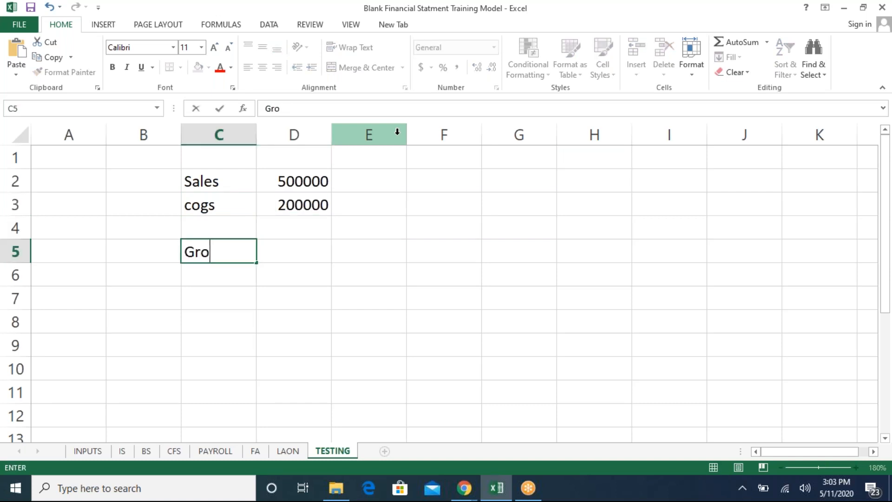
{"action": "key", "text": "BackSpace"}
{"action": "key", "text": "BackSpace"}
{"action": "type", "text": "ss Profit"}
{"action": "key", "text": "Return"}
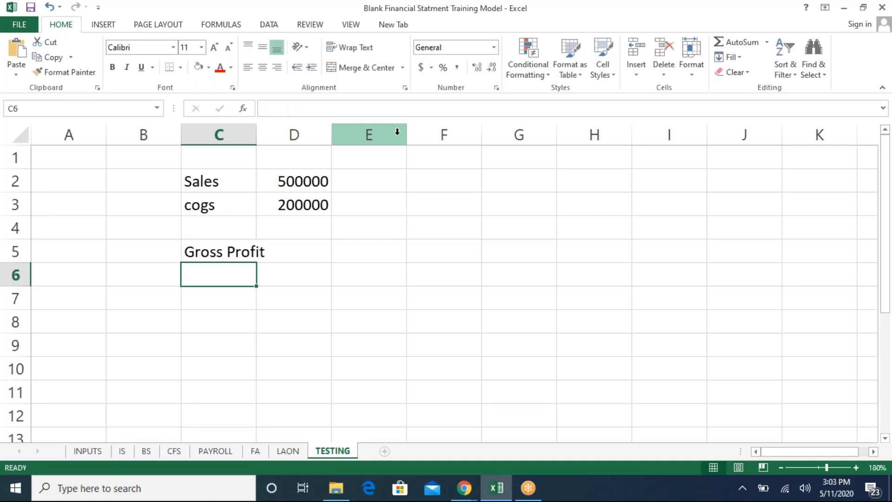
{"action": "left_click_drag", "start_coordinate": [252, 132], "coordinate": [274, 132]}
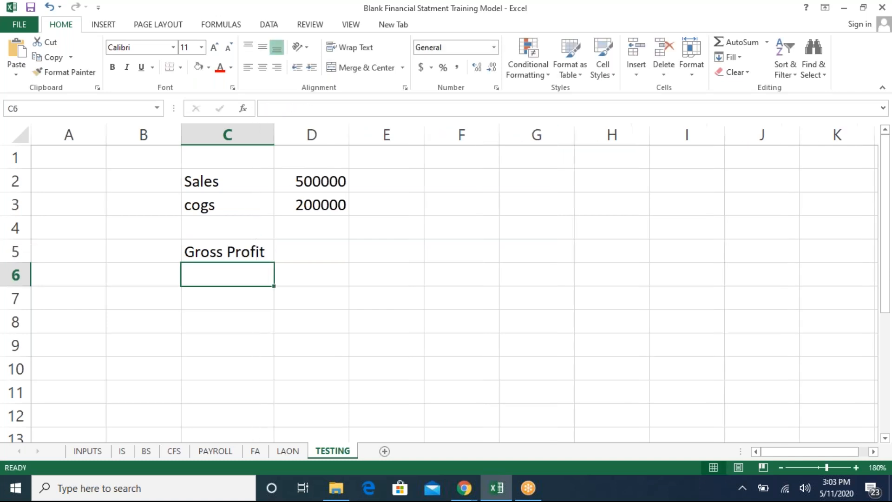
- Calculate gross profit in D5 with the formula =D2-D3
{"action": "left_click", "coordinate": [328, 257]}
{"action": "type", "text": "="}
{"action": "key", "text": "Up"}
{"action": "key", "text": "Up"}
{"action": "key", "text": "Up"}
{"action": "type", "text": "-"}
{"action": "key", "text": "Up"}
{"action": "key", "text": "Up"}
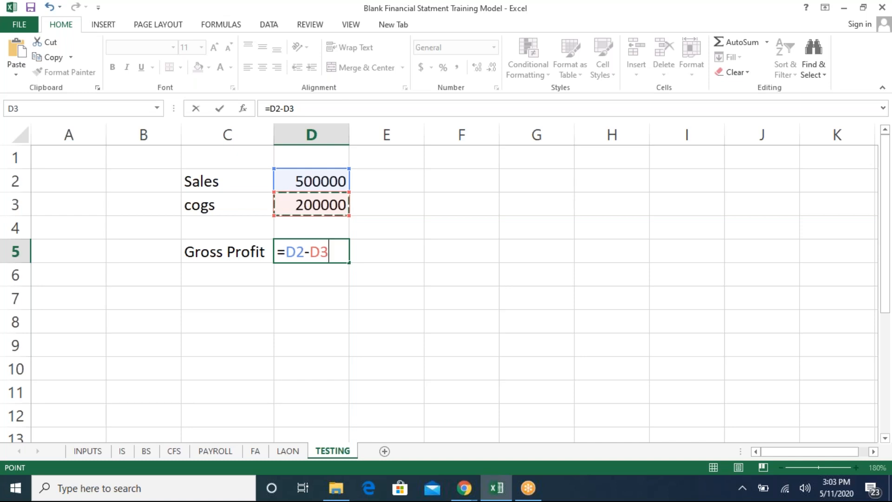
{"action": "key", "text": "Return"}
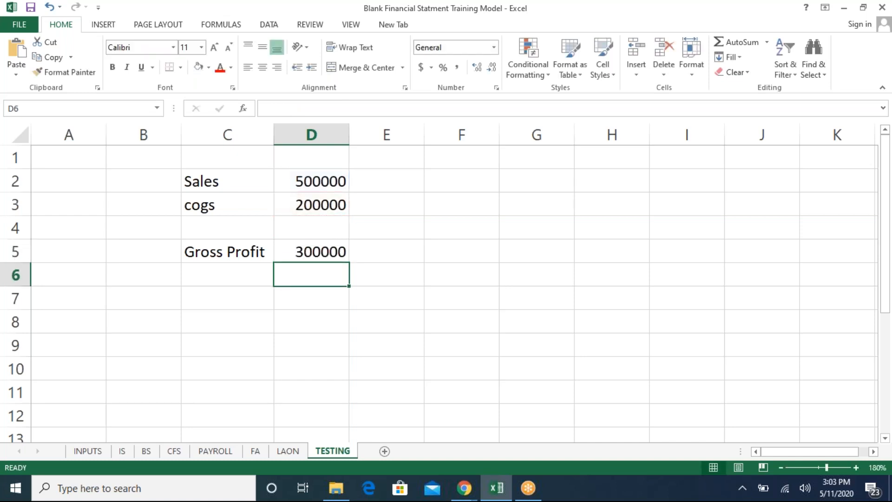
- Add the label Operating Exp in C6, widen column C, and enter 200000 in D6
{"action": "key", "text": "Up"}
{"action": "key", "text": "Left"}
{"action": "key", "text": "Down"}
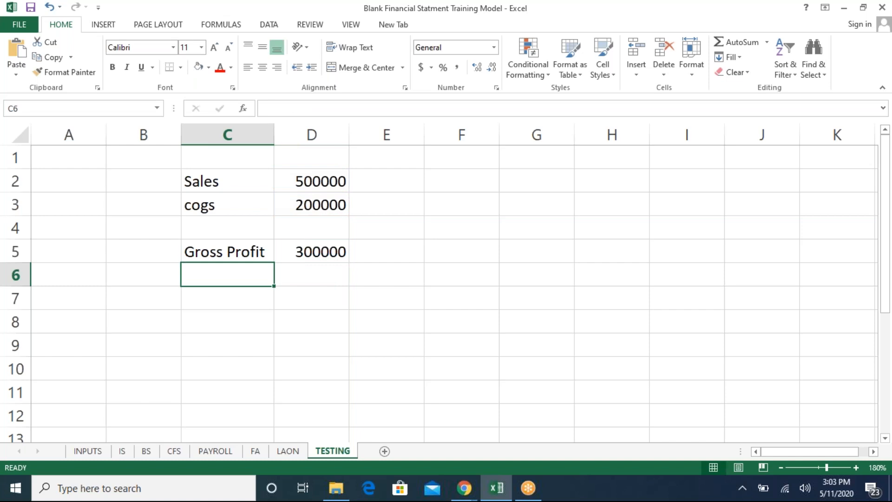
{"action": "type", "text": "Opera"}
{"action": "type", "text": "ting Ezz"}
{"action": "key", "text": "BackSpace"}
{"action": "key", "text": "BackSpace"}
{"action": "type", "text": "xp"}
{"action": "key", "text": "Return"}
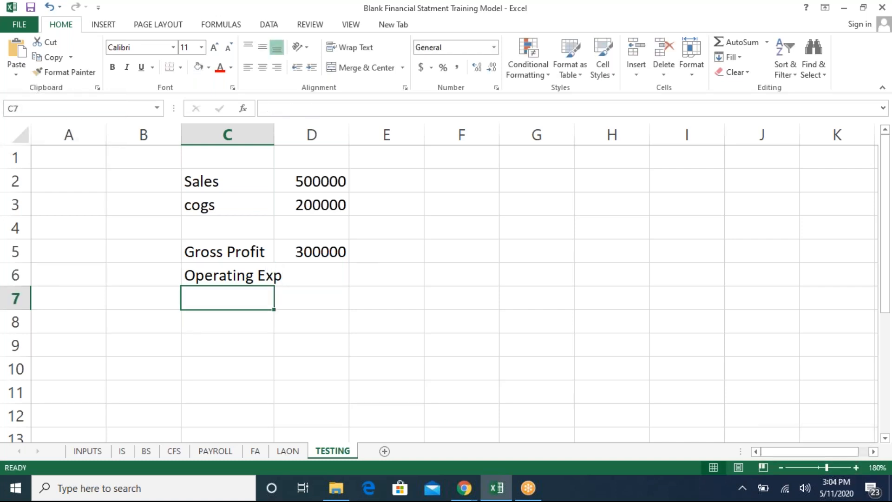
{"action": "left_click_drag", "start_coordinate": [274, 135], "coordinate": [293, 135]}
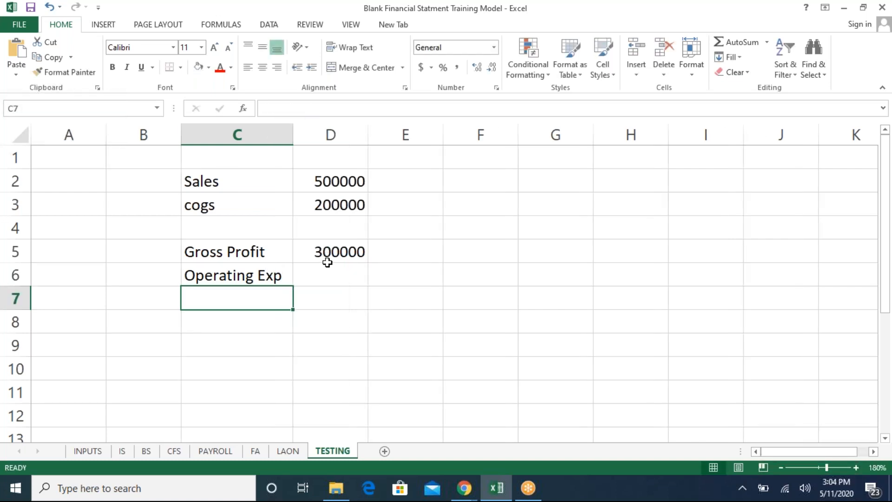
{"action": "left_click", "coordinate": [328, 265]}
{"action": "type", "text": "20000"}
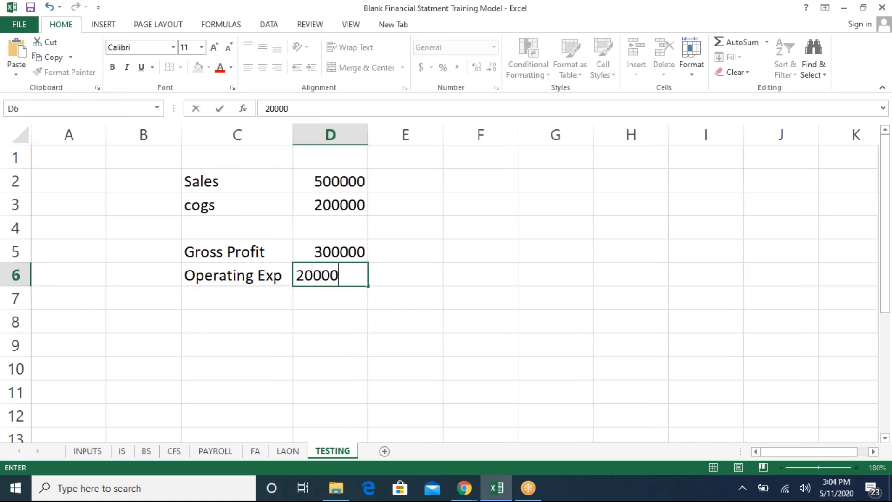
{"action": "type", "text": "0"}
{"action": "key", "text": "Return"}
- Enter the label Net Profit in C8
{"action": "key", "text": "Down"}
{"action": "key", "text": "Left"}
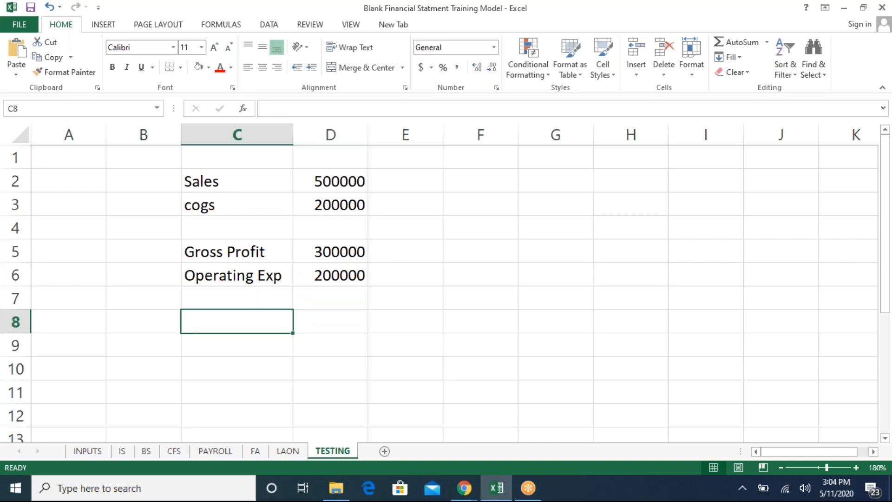
{"action": "type", "text": "Net Profit"}
{"action": "key", "text": "Return"}
- Calculate net profit in D8 with the formula =D5-D6
{"action": "key", "text": "Up"}
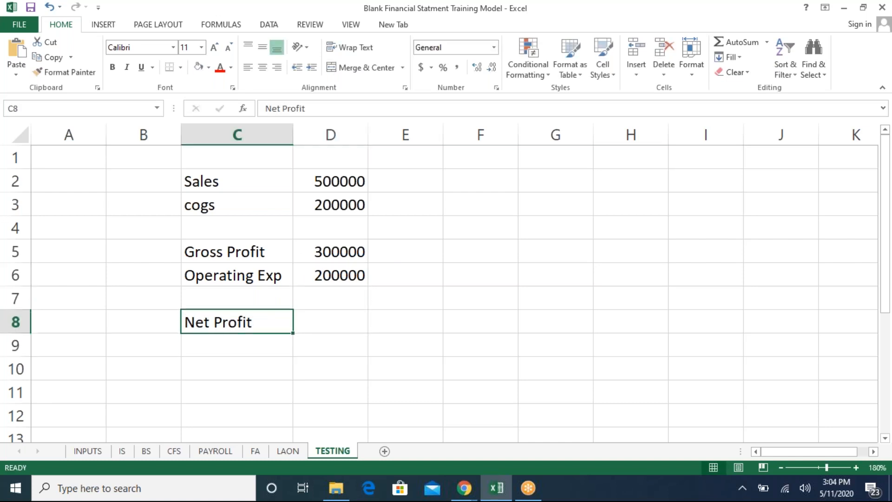
{"action": "key", "text": "Right"}
{"action": "type", "text": "="}
{"action": "key", "text": "Up"}
{"action": "key", "text": "Up"}
{"action": "key", "text": "Up"}
{"action": "type", "text": "-"}
{"action": "key", "text": "Up"}
{"action": "key", "text": "Up"}
{"action": "key", "text": "Return"}
- Enter the label Tax in B9
{"action": "key", "text": "Left"}
{"action": "key", "text": "Down"}
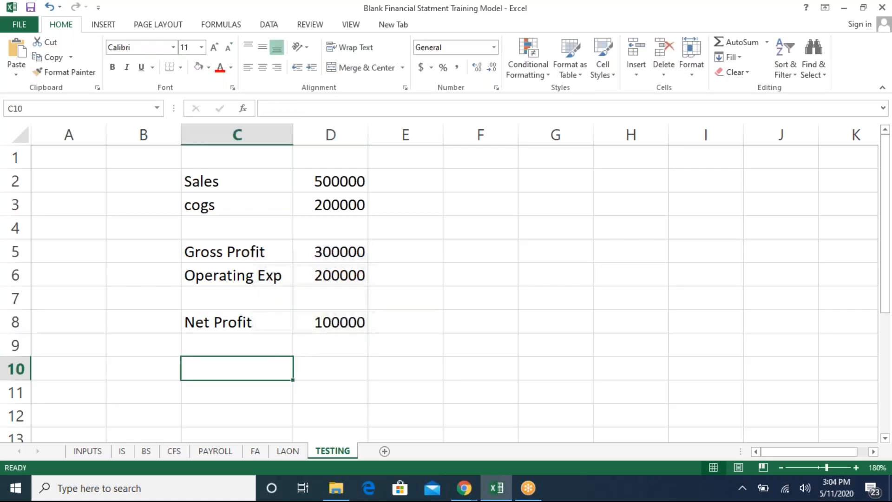
{"action": "key", "text": "Up"}
{"action": "key", "text": "Left"}
{"action": "type", "text": "Tax"}
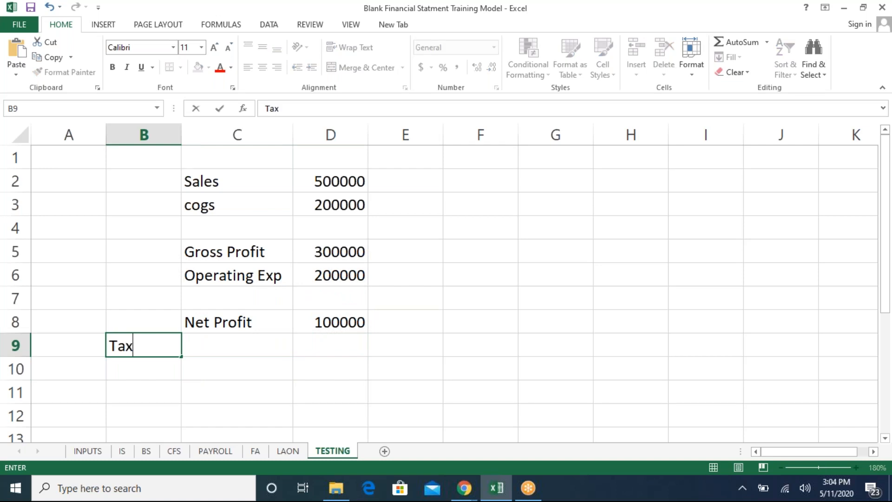
{"action": "key", "text": "Return"}
- Enter the tax rate 0.1 in C9 and format it as a percentage
{"action": "key", "text": "Up"}
{"action": "key", "text": "Right"}
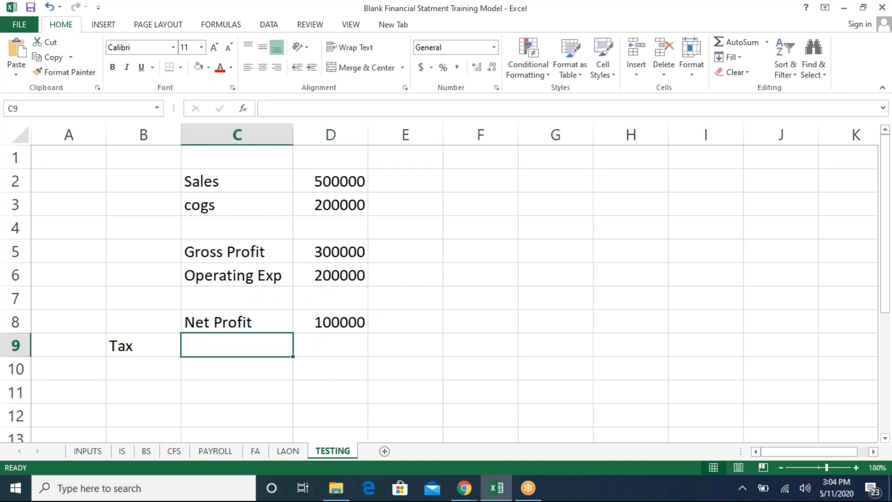
{"action": "type", "text": "12"}
{"action": "key", "text": "Return"}
{"action": "key", "text": "Up"}
{"action": "type", "text": "0.1"}
{"action": "key", "text": "Return"}
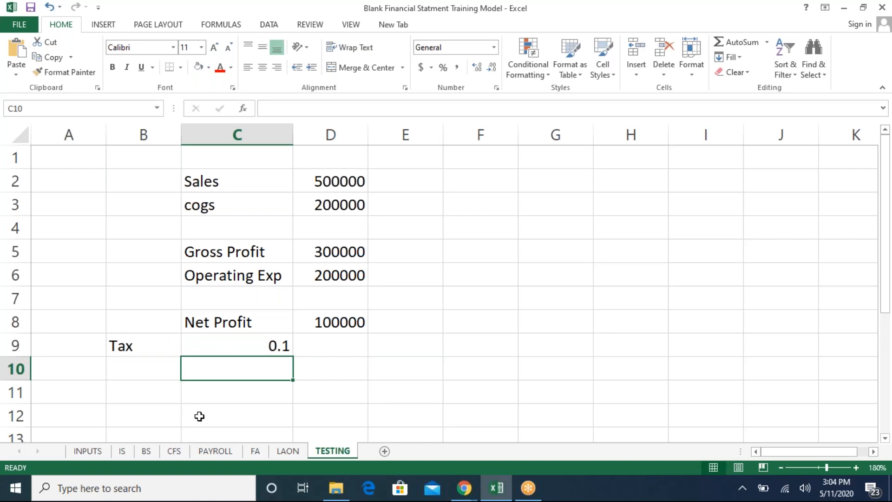
{"action": "left_click", "coordinate": [271, 345]}
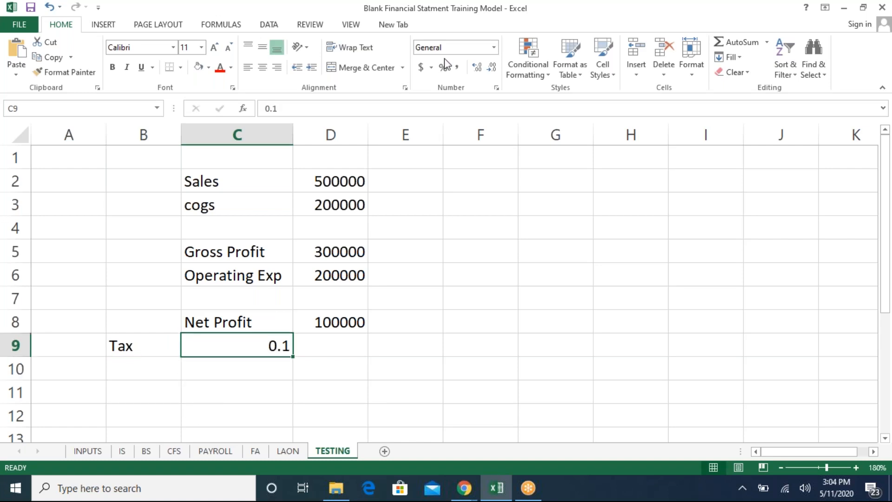
{"action": "left_click", "coordinate": [445, 69]}
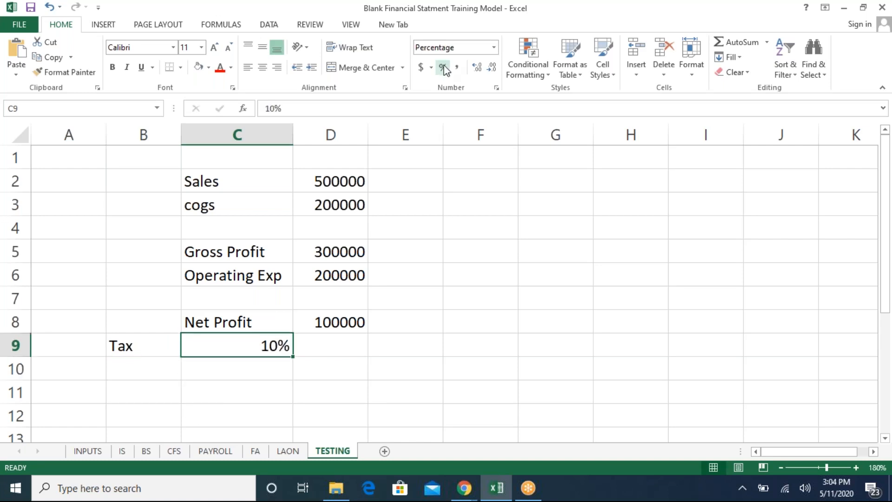
- Calculate tax in D9 with the formula =D8*C9
{"action": "left_click", "coordinate": [341, 335]}
{"action": "type", "text": "="}
{"action": "key", "text": "Up"}
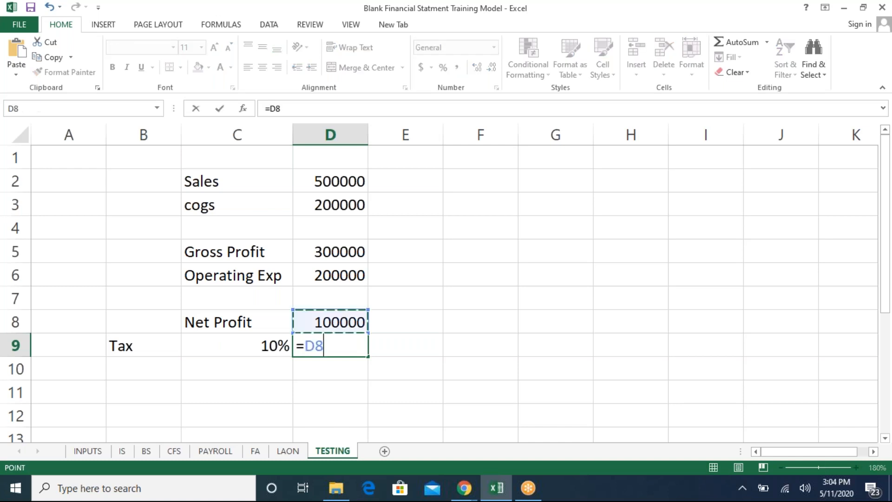
{"action": "type", "text": "*"}
{"action": "key", "text": "Left"}
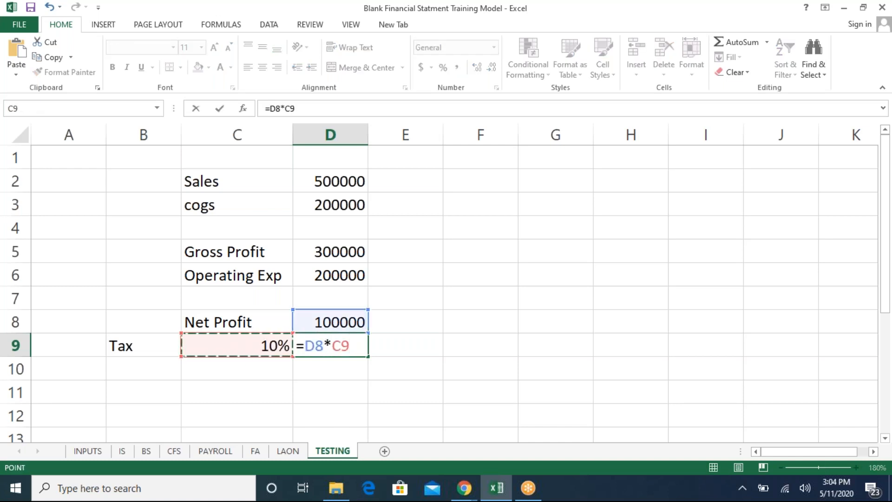
{"action": "key", "text": "Return"}
{"action": "key", "text": "Up"}
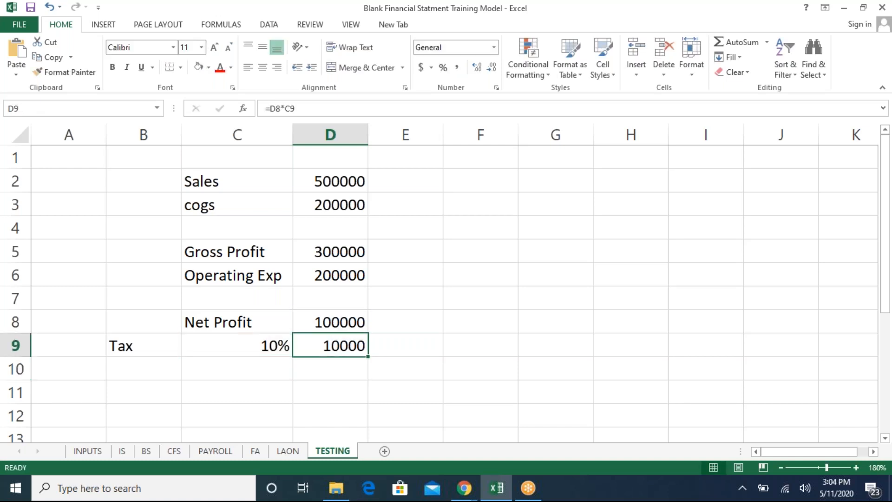
- Format column D with comma style and remove the decimal places
{"action": "left_click", "coordinate": [348, 134]}
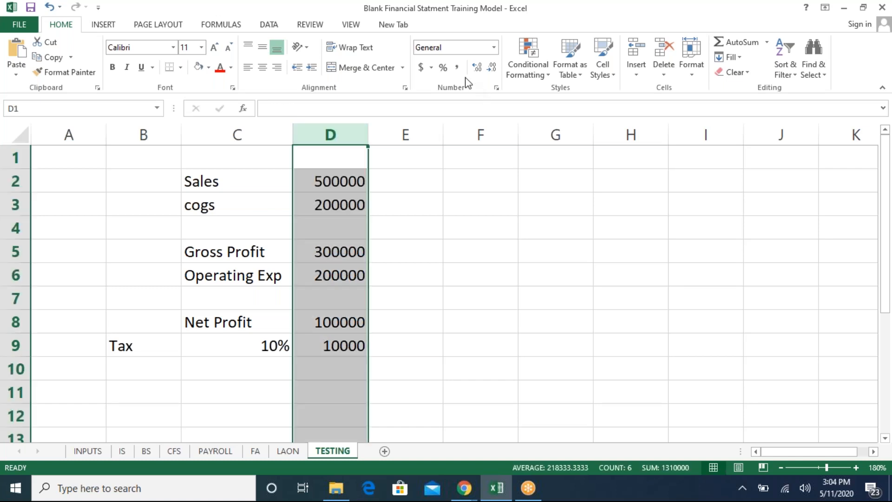
{"action": "left_click", "coordinate": [456, 69]}
{"action": "left_click", "coordinate": [491, 68]}
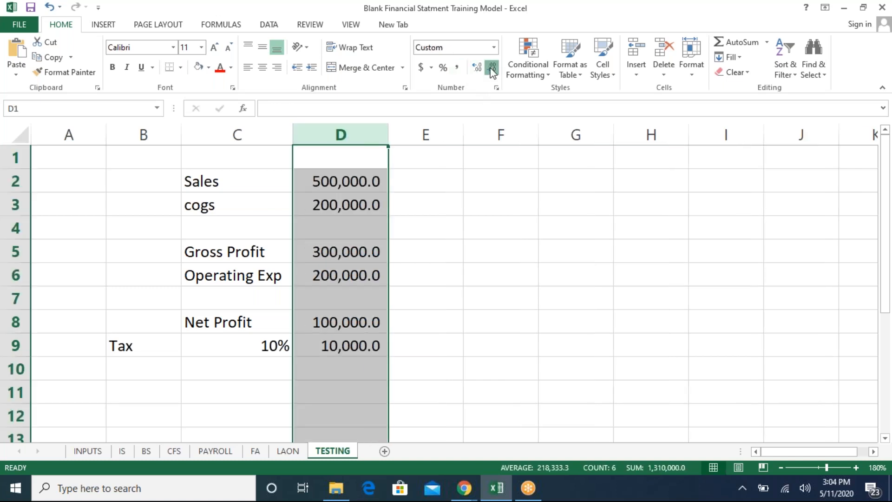
{"action": "left_click", "coordinate": [491, 68]}
{"action": "left_click", "coordinate": [399, 187]}
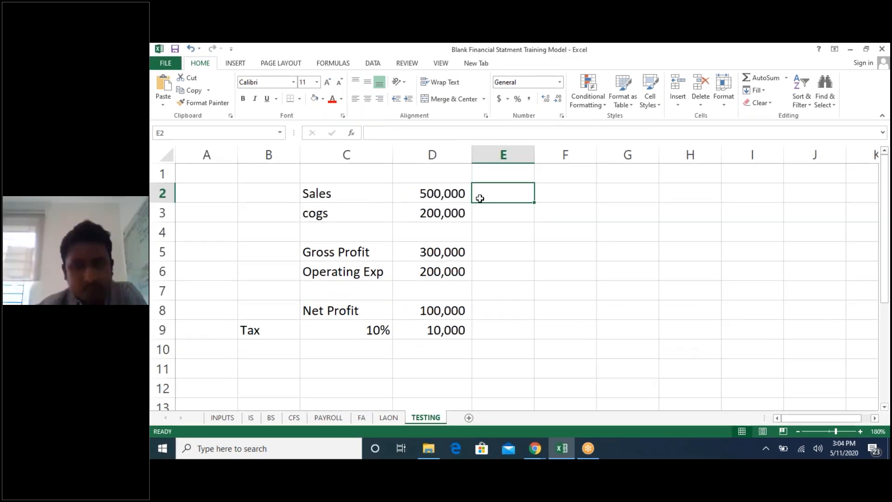
- Re-enter the tax formula =D8*C9 in D9
{"action": "left_click", "coordinate": [427, 329]}
{"action": "type", "text": "="}
{"action": "key", "text": "Up"}
{"action": "type", "text": "*"}
{"action": "key", "text": "Left"}
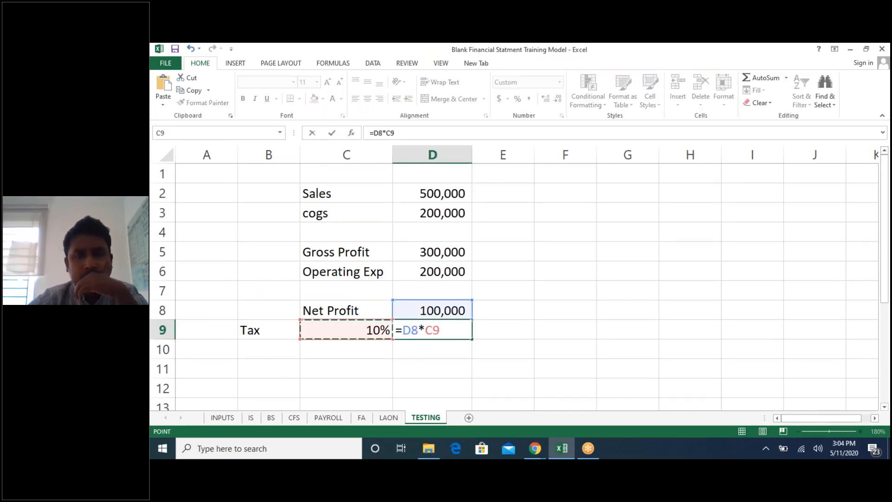
{"action": "key", "text": "Return"}
{"action": "key", "text": "Up"}
{"action": "key", "text": "Up"}
{"action": "key", "text": "Up"}
{"action": "key", "text": "Up"}
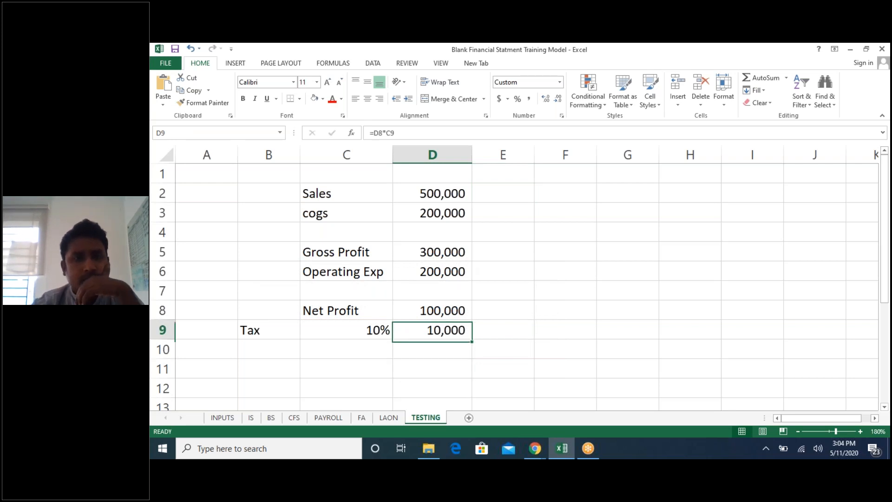
{"action": "key", "text": "Down"}
{"action": "key", "text": "Down"}
{"action": "key", "text": "Down"}
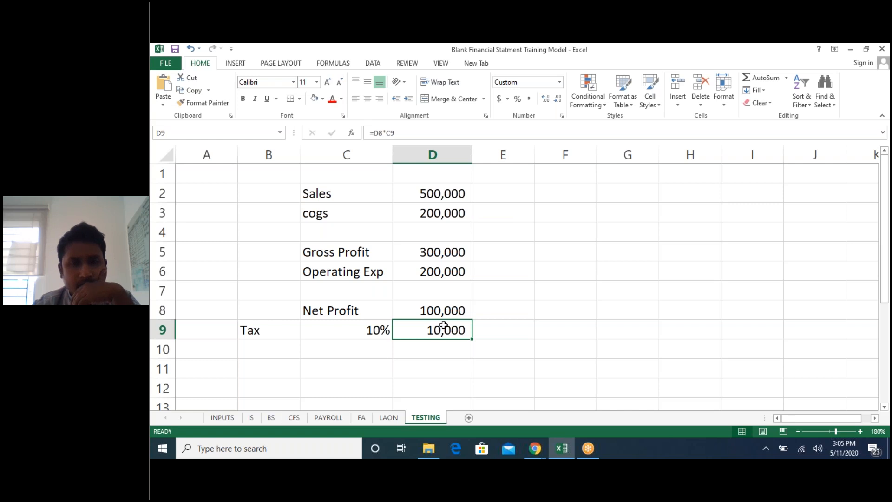
- Change the operating expenses in D6 to 400000
{"action": "left_click", "coordinate": [447, 268]}
{"action": "type", "text": "400000"}
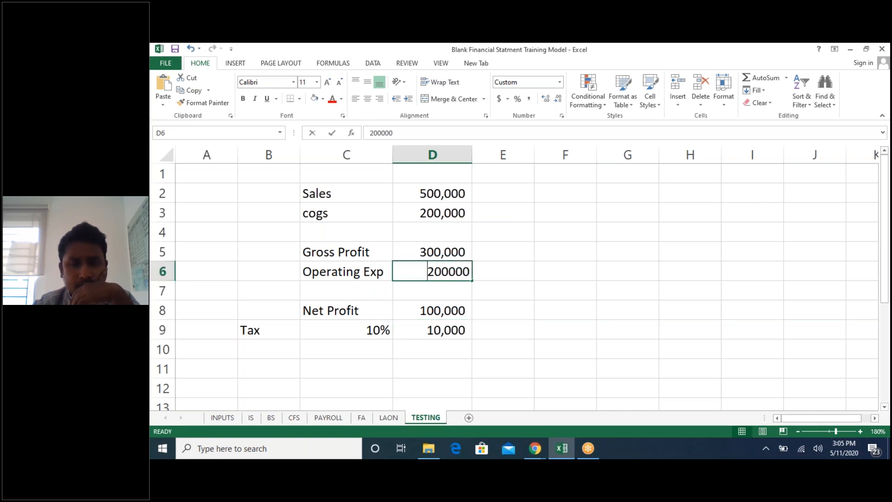
{"action": "key", "text": "Return"}
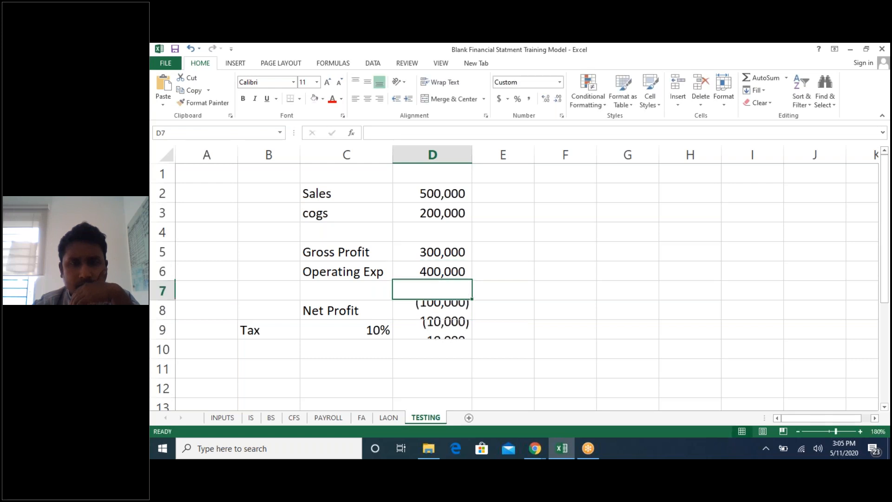
- Rename the label in C8 to Net Profit/Loss
{"action": "double_click", "coordinate": [358, 309]}
{"action": "type", "text": "/Loss"}
{"action": "key", "text": "Return"}
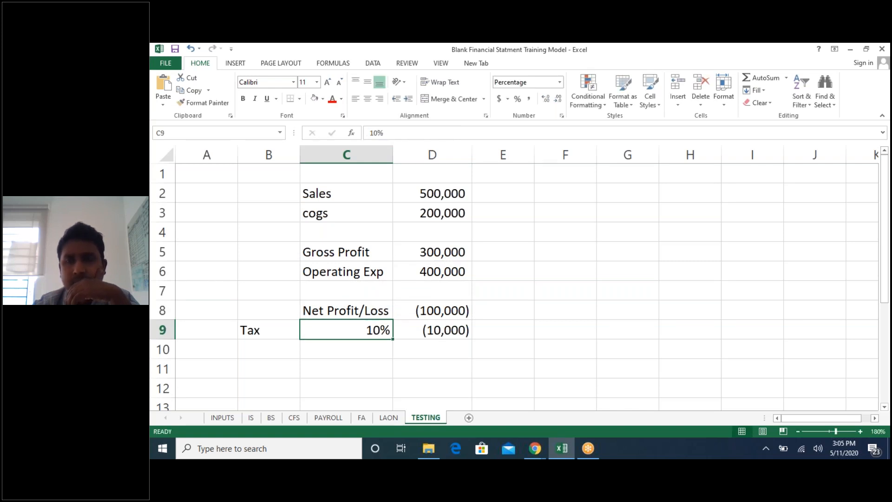
- Widen column D slightly and replace the tax in D9 with the formula =IF(D8>0,D8*C9,0)
{"action": "left_click_drag", "start_coordinate": [391, 150], "coordinate": [397, 150]}
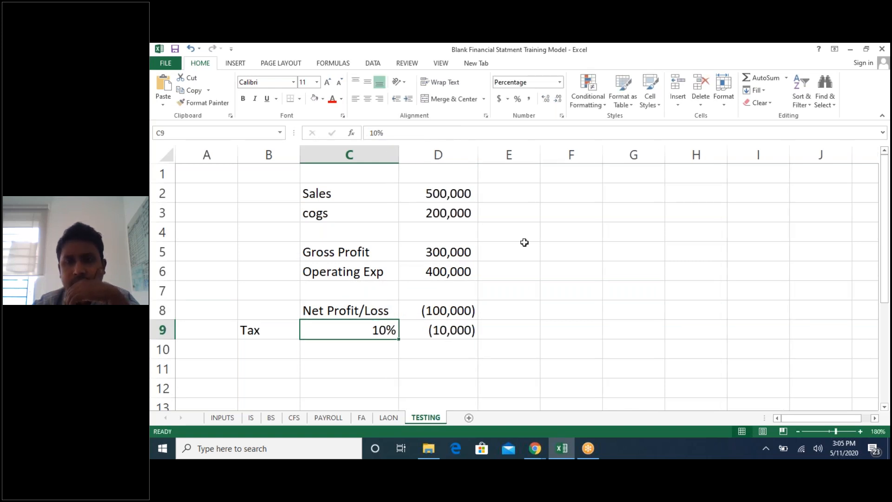
{"action": "left_click", "coordinate": [447, 330]}
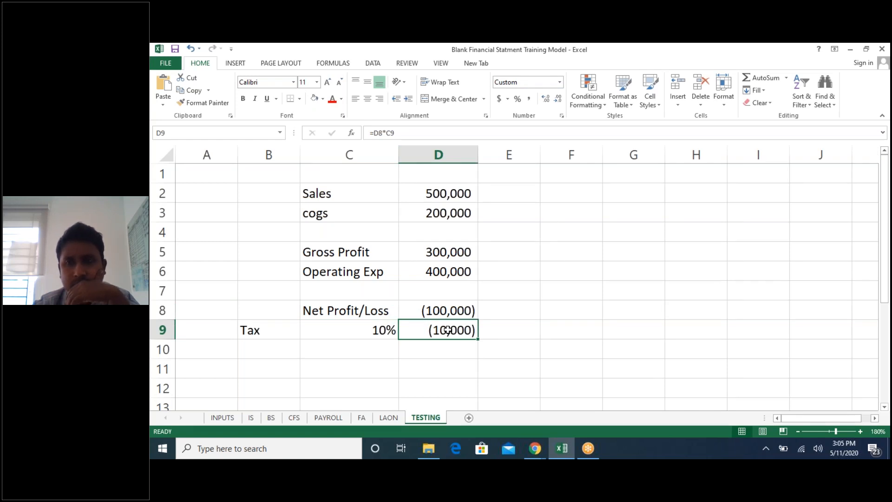
{"action": "type", "text": "=i"}
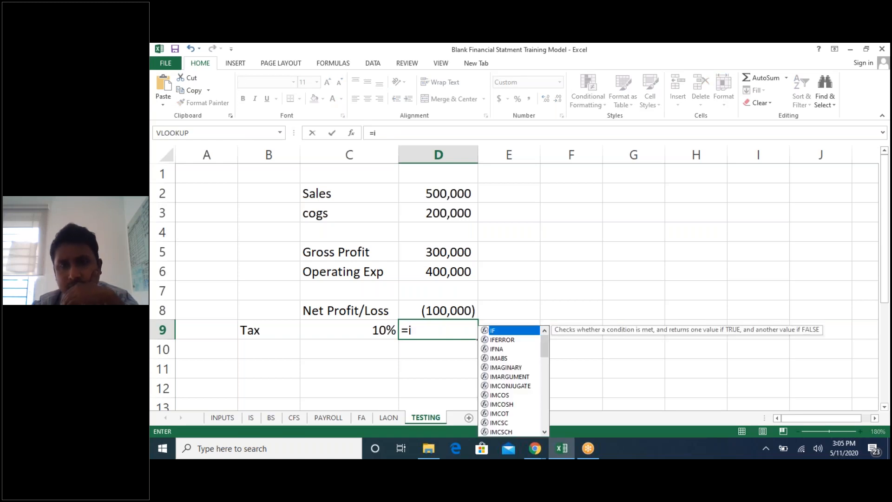
{"action": "type", "text": "f"}
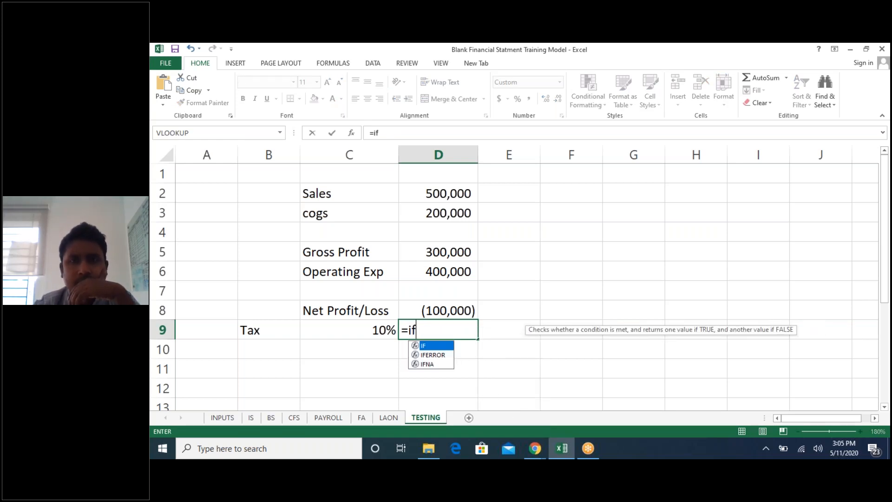
{"action": "key", "text": "Tab"}
{"action": "key", "text": "Up"}
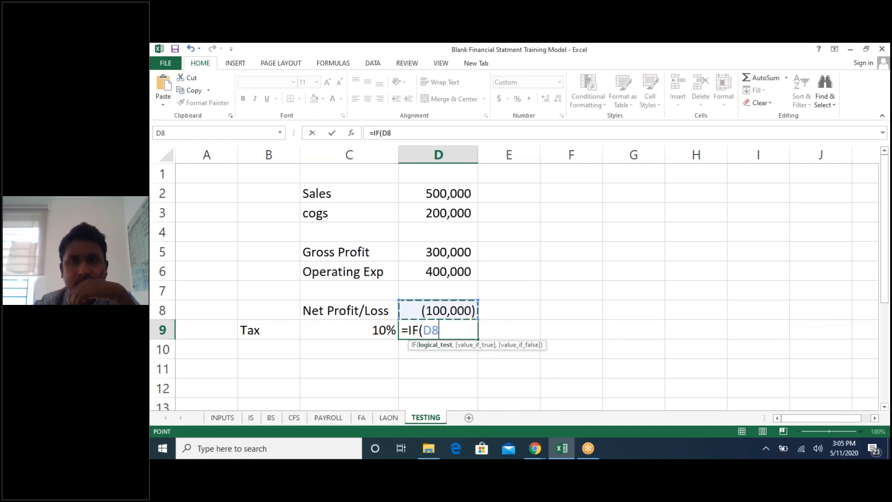
{"action": "type", "text": ">0"}
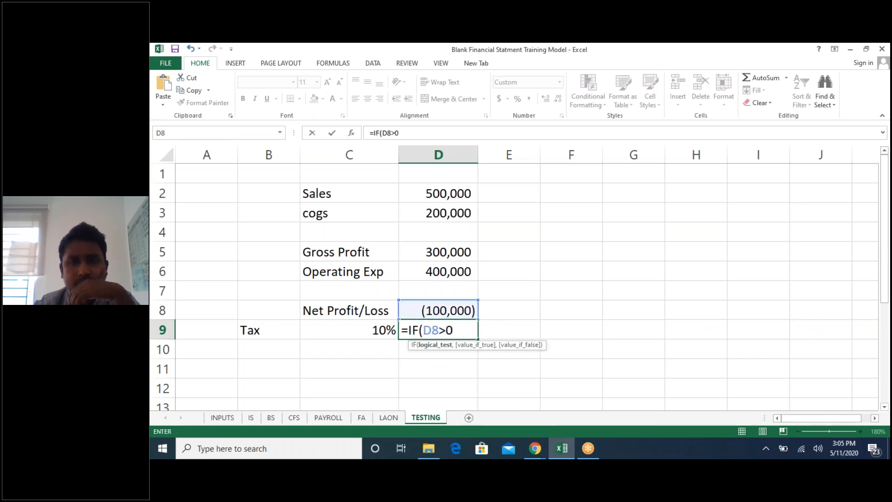
{"action": "type", "text": ","}
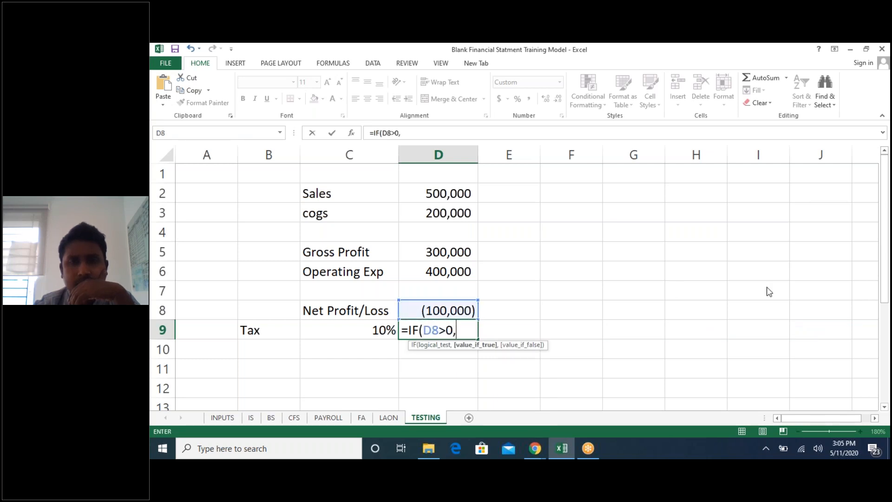
{"action": "key", "text": "Up"}
{"action": "type", "text": "*"}
{"action": "key", "text": "Down"}
{"action": "key", "text": "Left"}
{"action": "key", "text": "Up"}
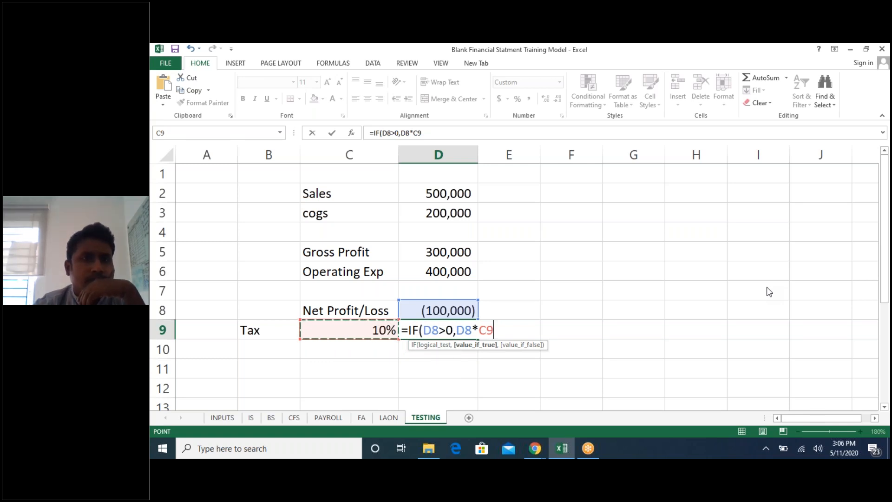
{"action": "type", "text": ","}
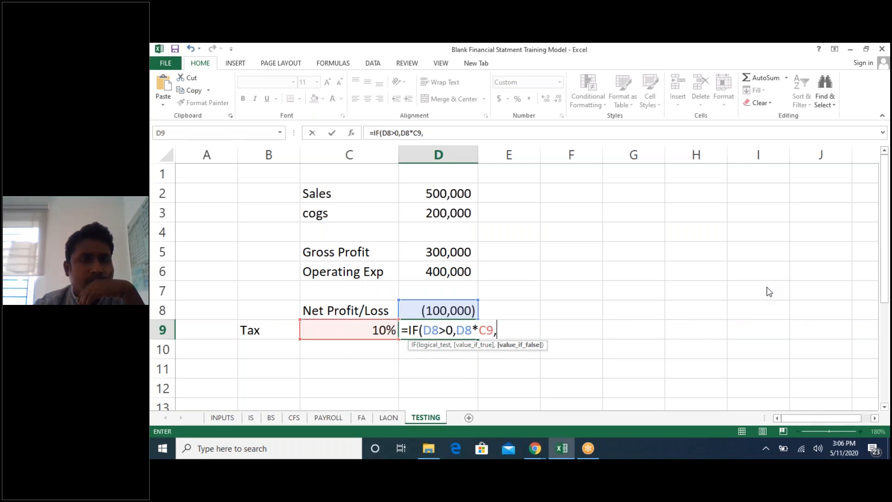
{"action": "type", "text": "0)"}
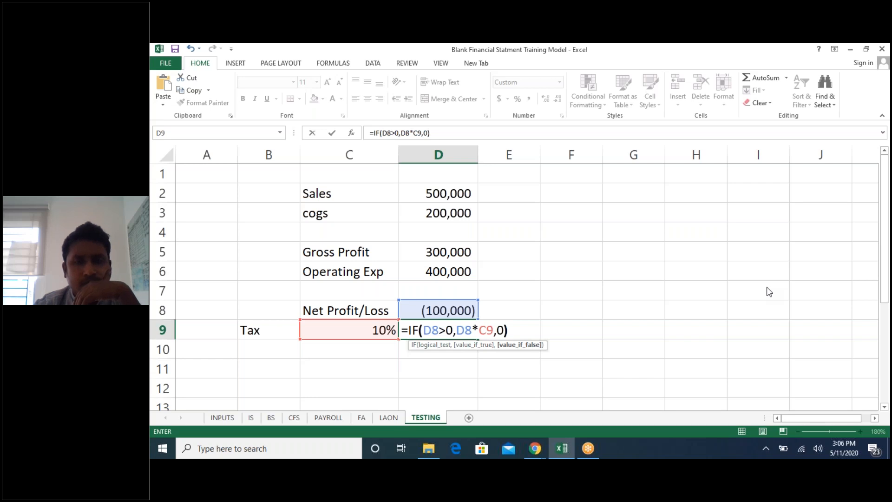
{"action": "key", "text": "Return"}
- Change the operating expenses in D6 to 150000
{"action": "key", "text": "Up"}
{"action": "key", "text": "Up"}
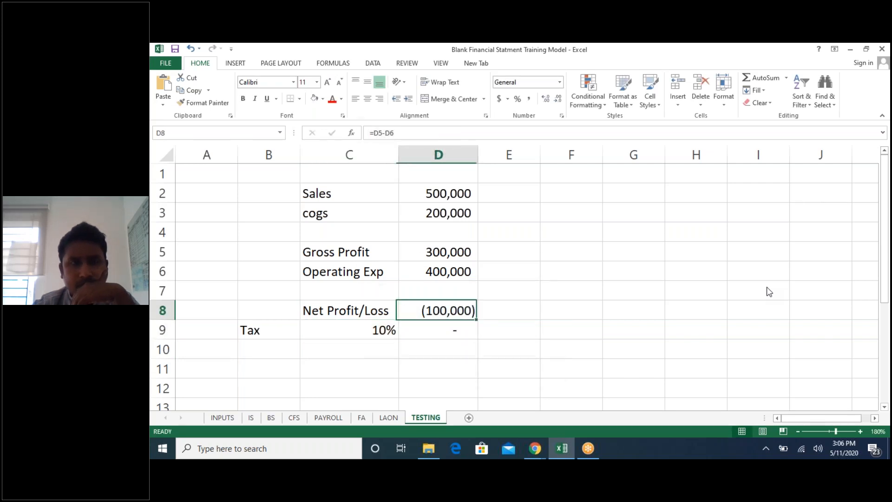
{"action": "key", "text": "Left"}
{"action": "key", "text": "Down"}
{"action": "key", "text": "Right"}
{"action": "key", "text": "Up"}
{"action": "key", "text": "Up"}
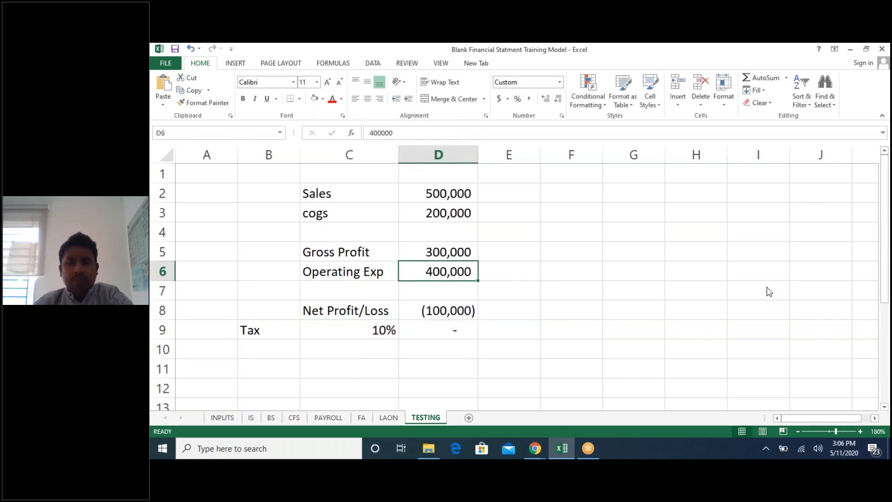
{"action": "type", "text": "150000"}
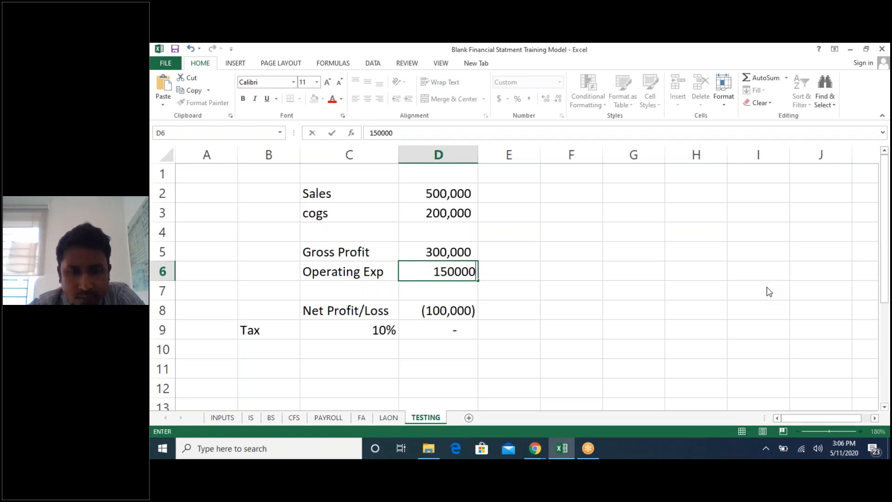
{"action": "key", "text": "Return"}
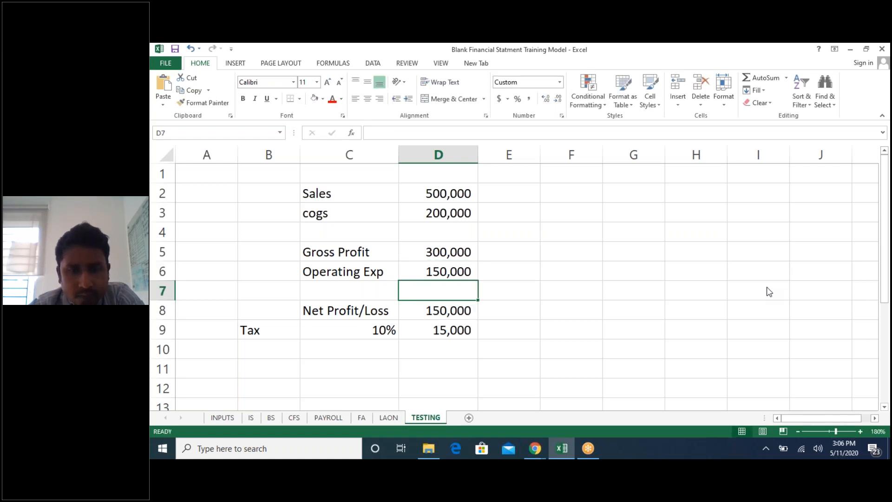
- Check the tax formula in D9, then browse through the workbook's sheets and return to the INPUTS sheet
{"action": "key", "text": "Down"}
{"action": "key", "text": "Down"}
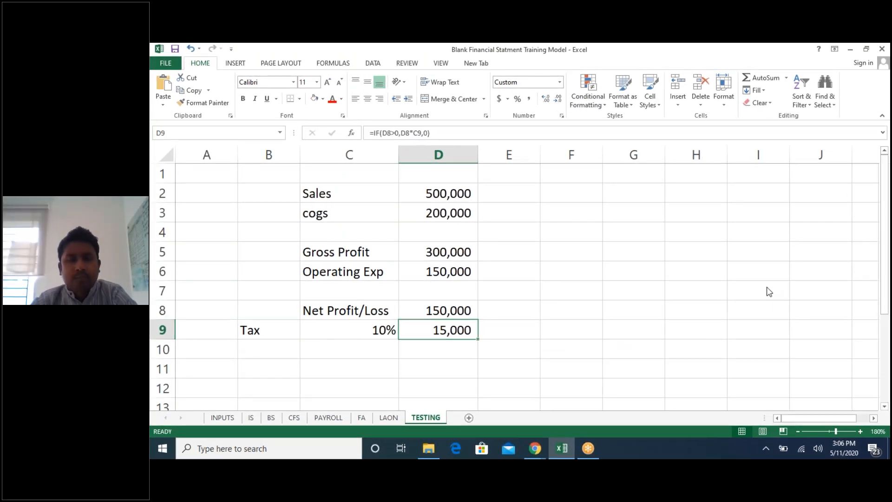
{"action": "key", "text": "ctrl+Page_Up"}
{"action": "key", "text": "ctrl+Page_Up"}
{"action": "key", "text": "ctrl+Page_Up"}
{"action": "key", "text": "ctrl+Page_Up"}
{"action": "key", "text": "ctrl+Page_Up"}
{"action": "key", "text": "ctrl+Page_Up"}
{"action": "key", "text": "ctrl+Page_Up"}
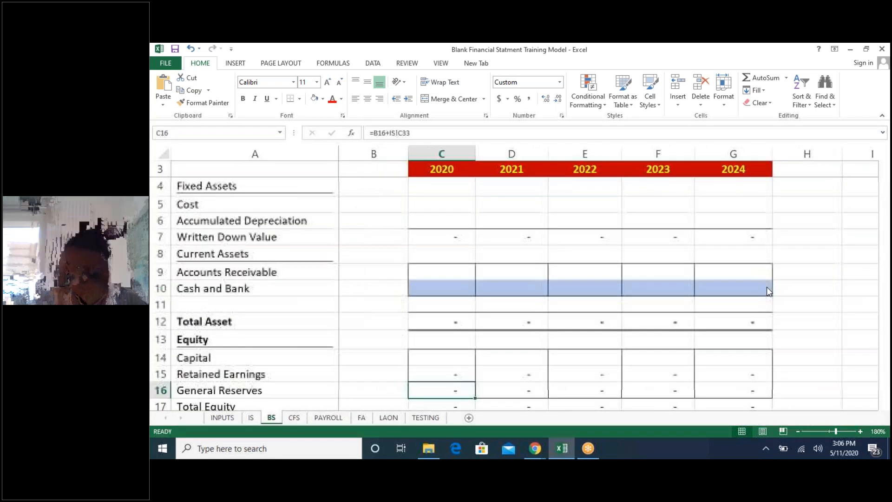
{"action": "left_click", "coordinate": [876, 55]}
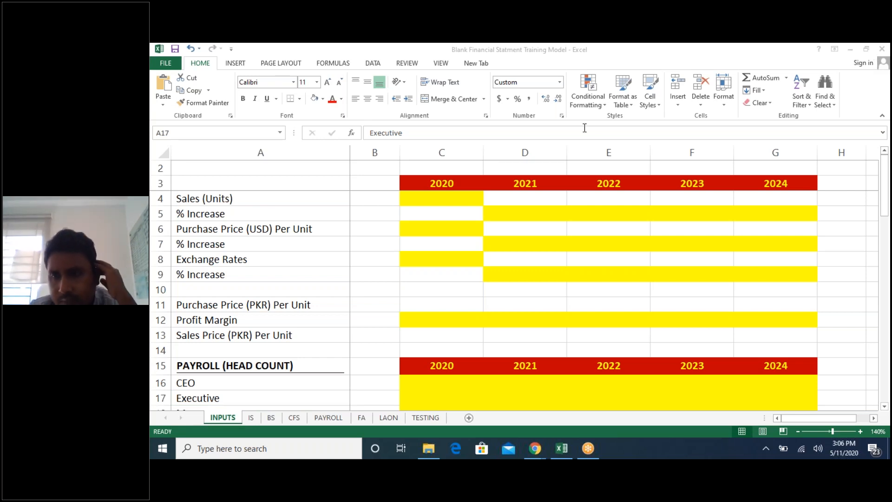
{"action": "left_click", "coordinate": [413, 260]}
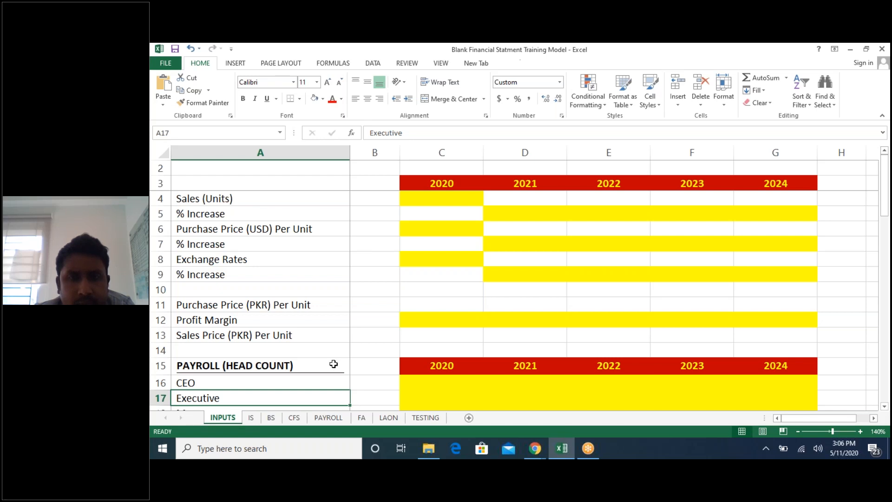
{"action": "left_click", "coordinate": [429, 254]}
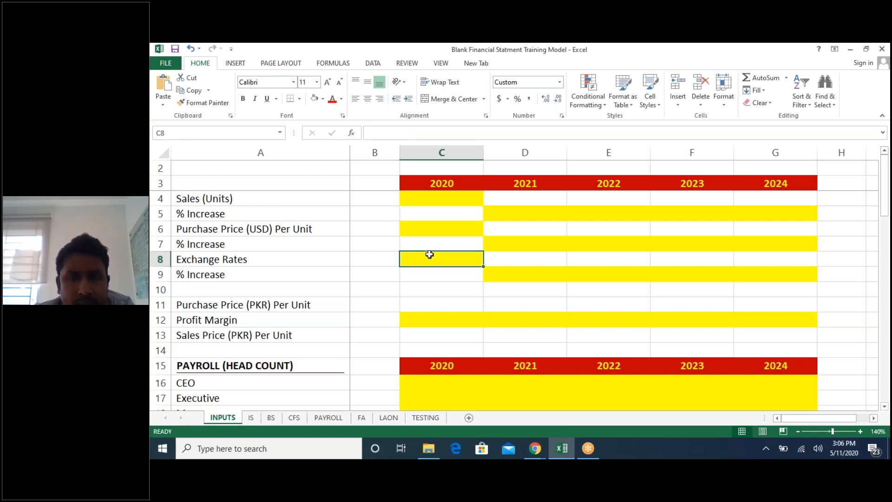
{"action": "left_click", "coordinate": [452, 199]}
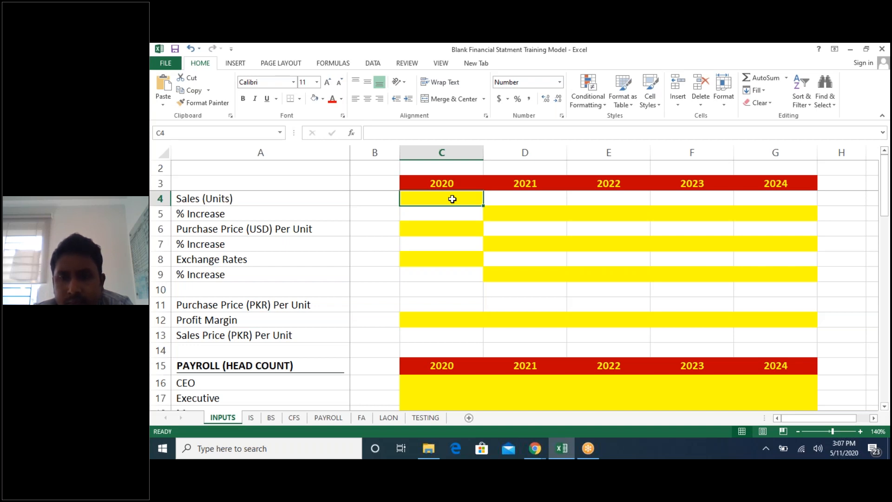
{"action": "key", "text": "ctrl+Page_Down"}
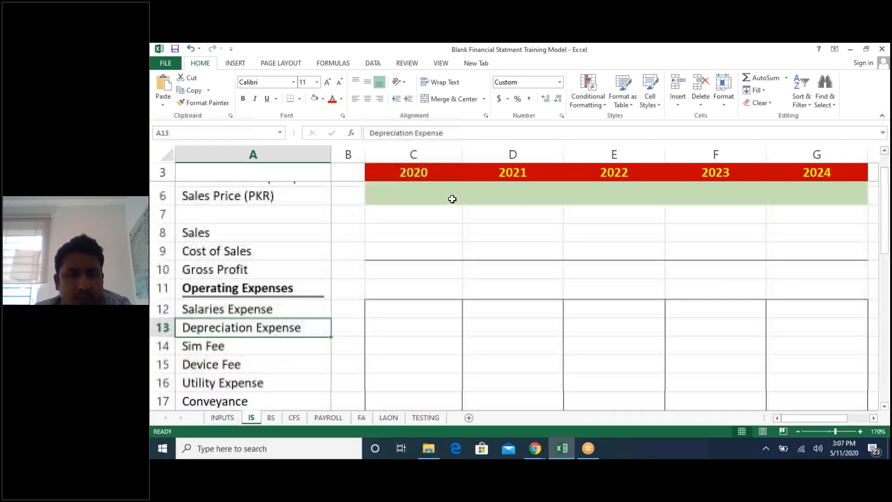
{"action": "key", "text": "ctrl+Page_Down"}
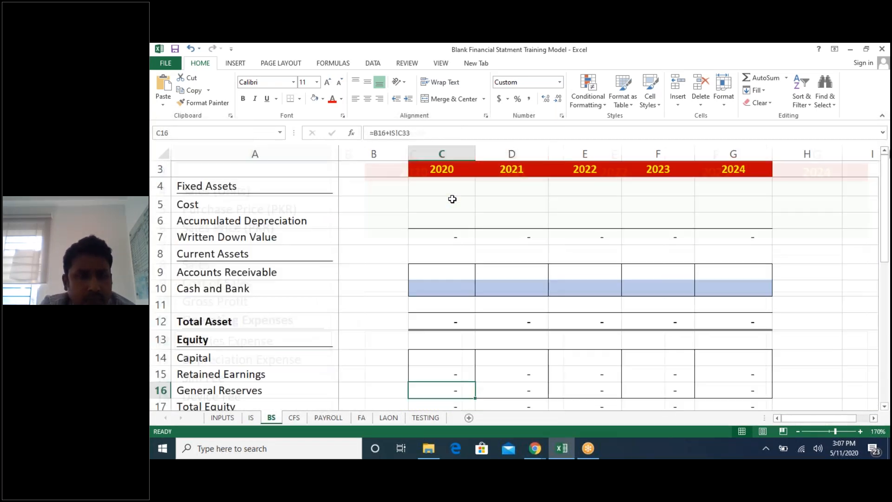
{"action": "key", "text": "ctrl+Page_Down"}
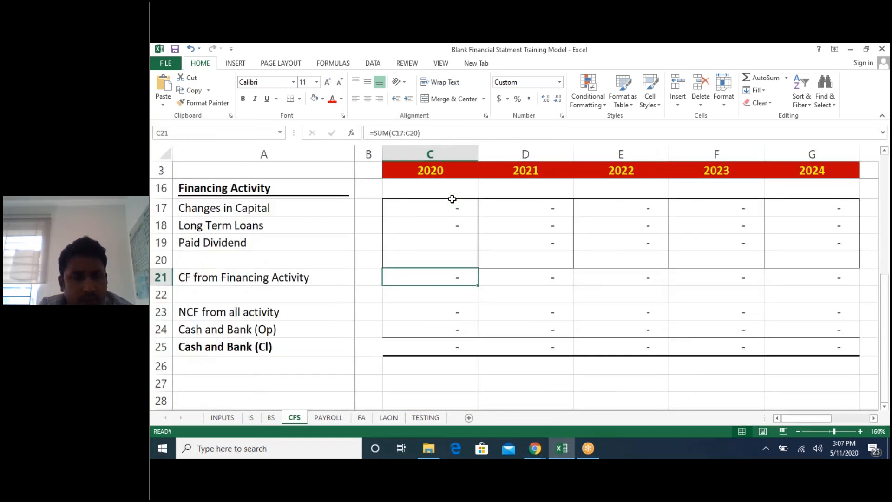
{"action": "key", "text": "ctrl+Page_Down"}
{"action": "key", "text": "ctrl+Page_Down"}
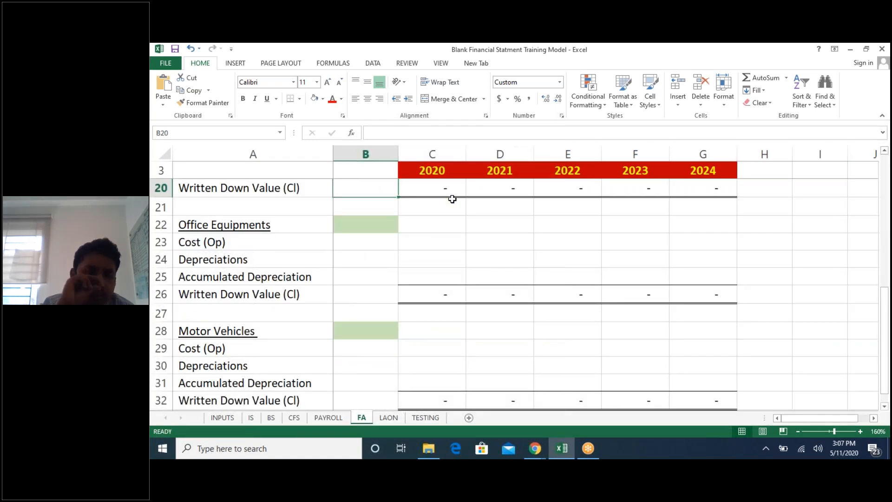
{"action": "key", "text": "ctrl+Page_Down"}
{"action": "key", "text": "ctrl+Page_Up"}
{"action": "key", "text": "ctrl+Page_Up"}
{"action": "key", "text": "ctrl+Page_Up"}
{"action": "key", "text": "ctrl+Page_Up"}
{"action": "key", "text": "ctrl+Page_Up"}
{"action": "key", "text": "ctrl+Page_Up"}
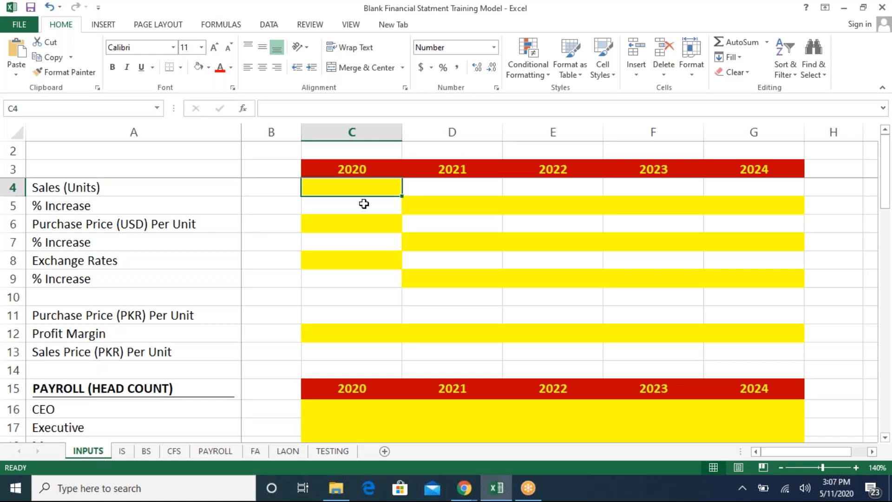
{"action": "key", "text": "Home"}
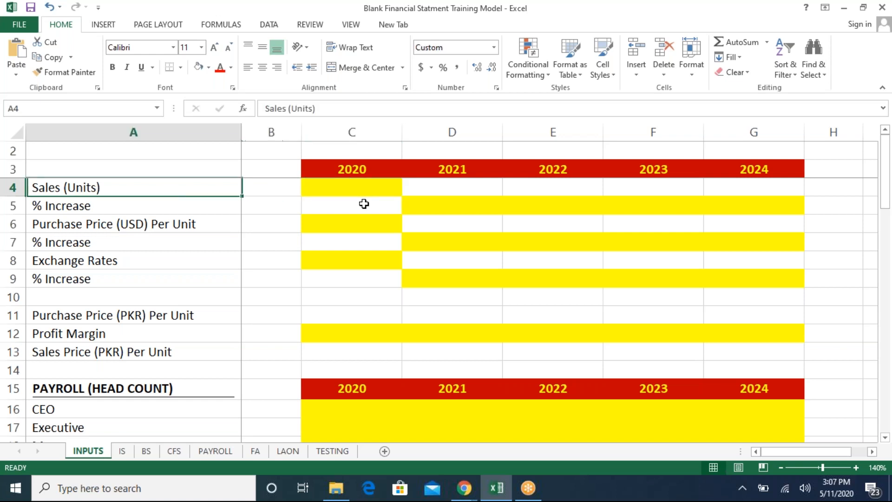
- Enter 2000 as the 2020 Sales (Units) value in C4
{"action": "left_click", "coordinate": [364, 203]}
{"action": "key", "text": "Up"}
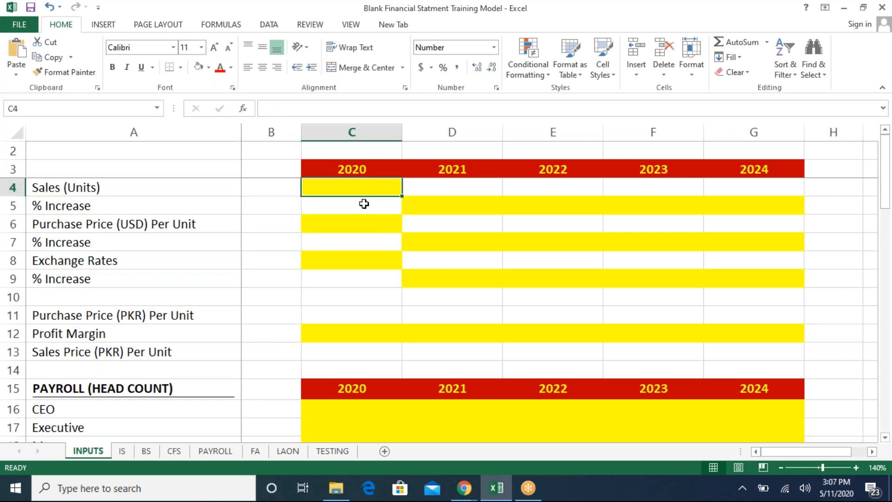
{"action": "type", "text": "2000"}
{"action": "key", "text": "Return"}
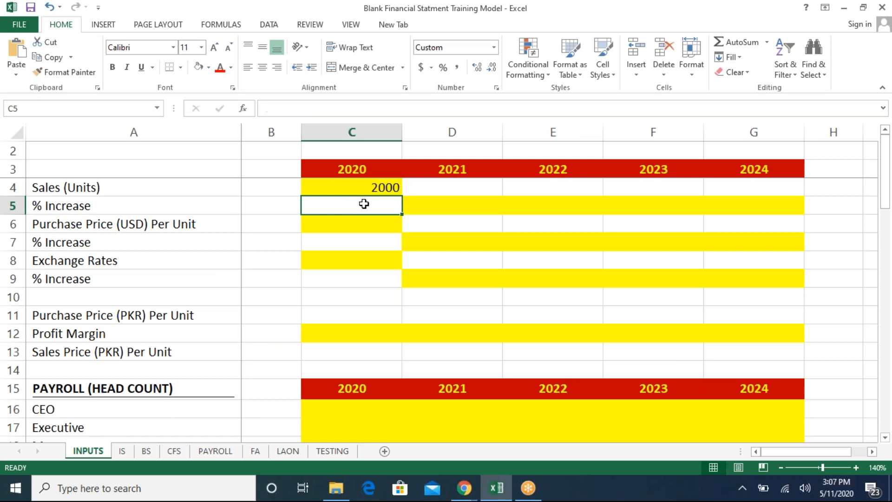
- Enter the sales % increases 10, 11, 12 and 13 for 2021 through 2024 in D5:G5
{"action": "key", "text": "Right"}
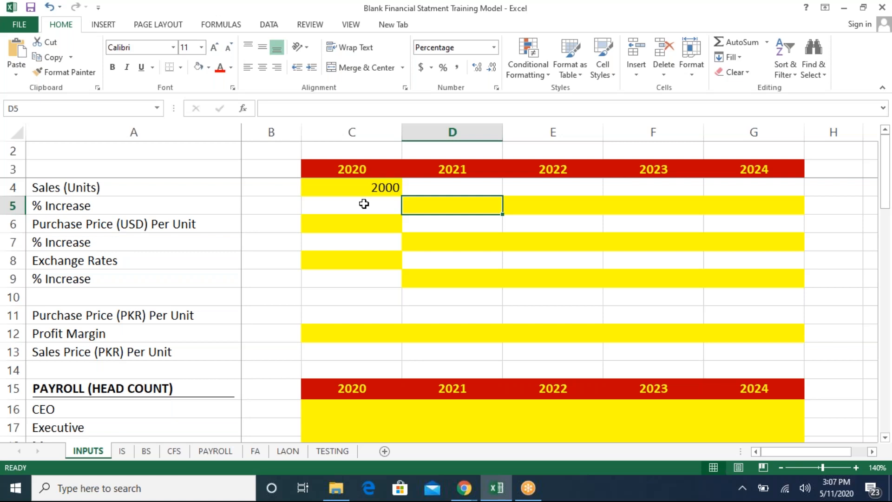
{"action": "type", "text": "10"}
{"action": "key", "text": "Return"}
{"action": "key", "text": "Up"}
{"action": "key", "text": "Right"}
{"action": "type", "text": "11"}
{"action": "key", "text": "Return"}
{"action": "key", "text": "Up"}
{"action": "key", "text": "Right"}
{"action": "type", "text": "12"}
{"action": "key", "text": "Return"}
{"action": "key", "text": "Up"}
{"action": "key", "text": "Right"}
{"action": "type", "text": "13"}
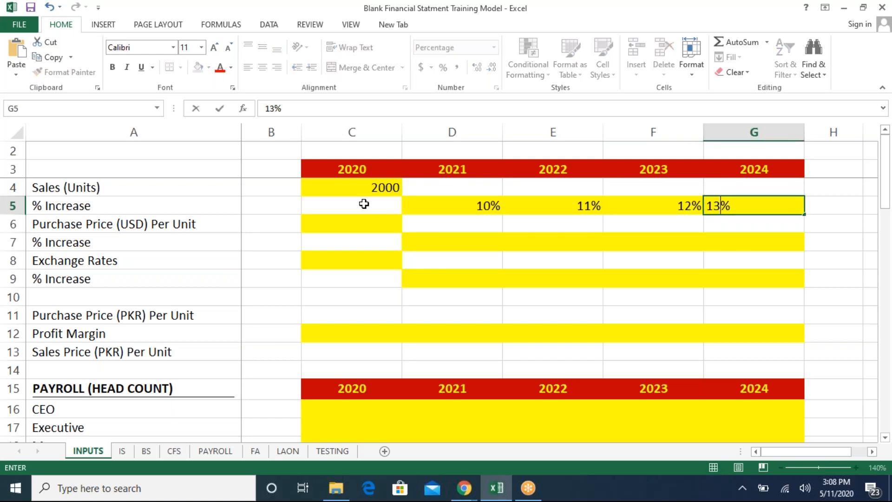
{"action": "key", "text": "Return"}
{"action": "key", "text": "Left"}
{"action": "key", "text": "Left"}
{"action": "key", "text": "Left"}
{"action": "key", "text": "Left"}
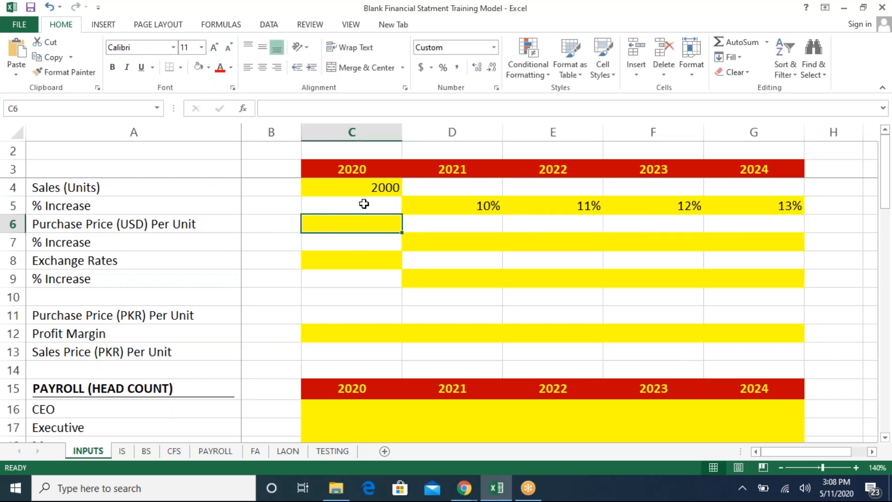
{"action": "key", "text": "Up"}
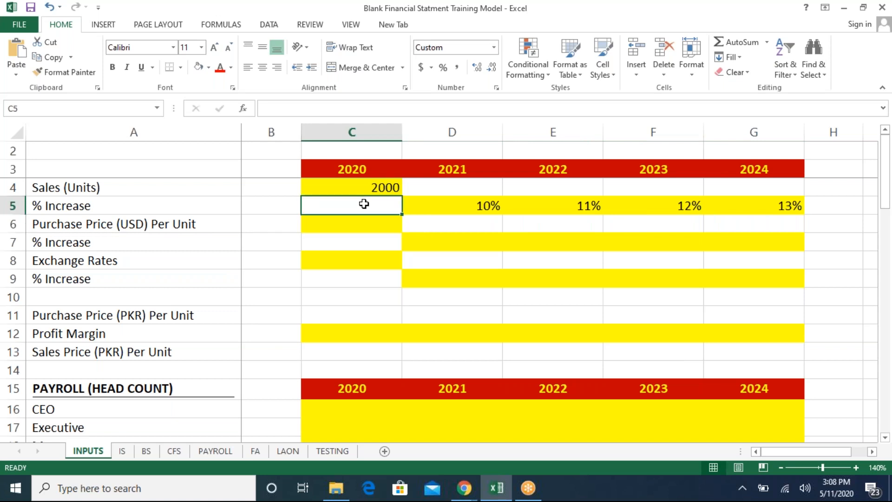
{"action": "key", "text": "Left"}
{"action": "key", "text": "Left"}
{"action": "key", "text": "Down"}
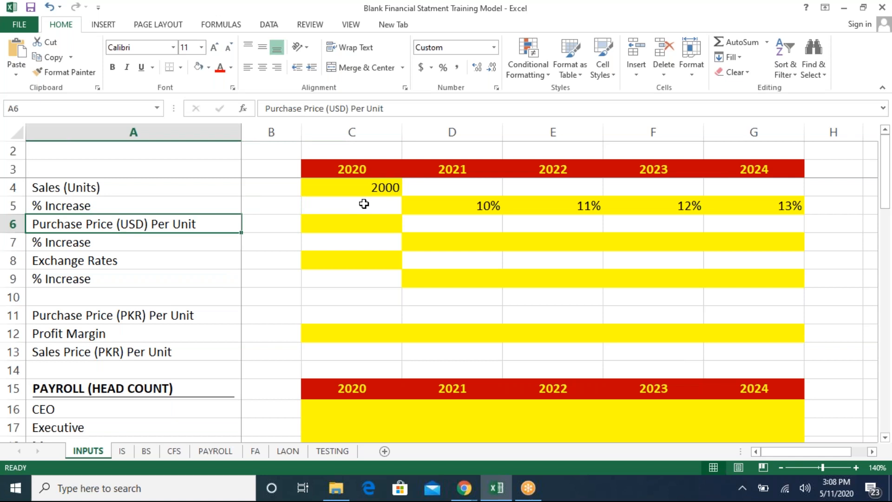
{"action": "key", "text": "Right"}
{"action": "key", "text": "Right"}
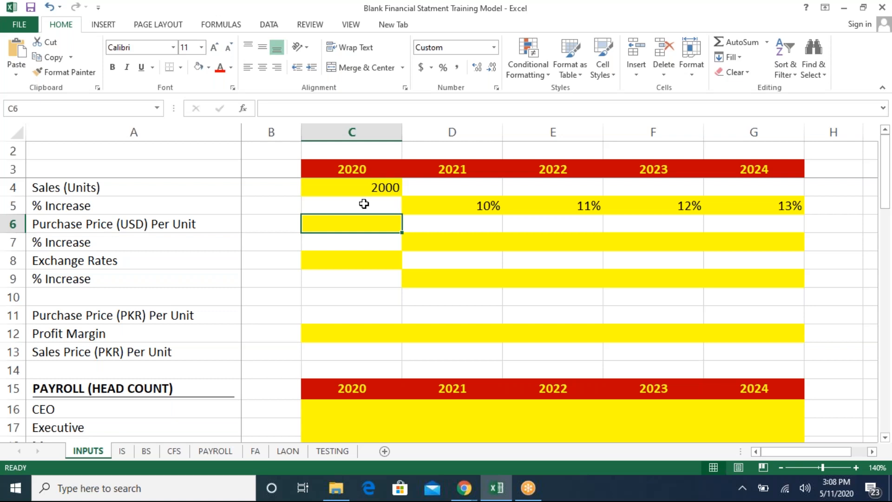
- Enter 180 as the 2020 Purchase Price (USD) Per Unit in C6
{"action": "type", "text": "180"}
{"action": "key", "text": "Return"}
- Copy the sales % increases in D5:G5 into the purchase price % increase row D7:G7
{"action": "key", "text": "Up"}
{"action": "key", "text": "Up"}
{"action": "key", "text": "Right"}
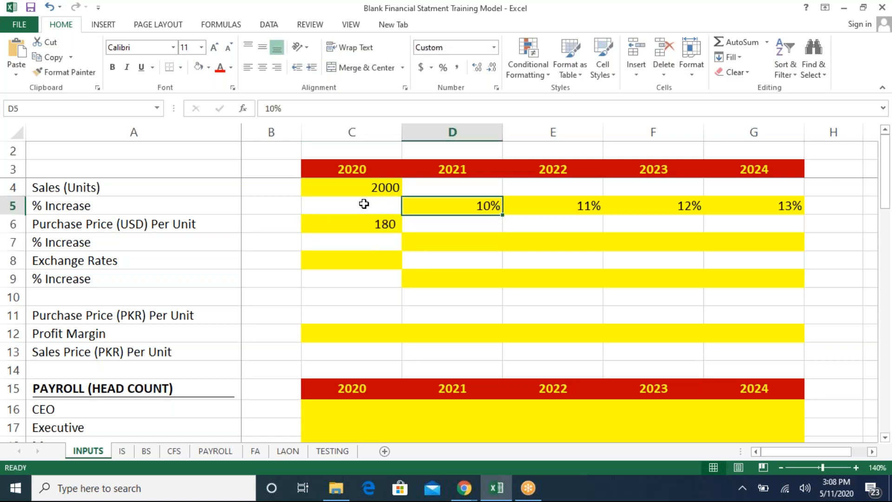
{"action": "key", "text": "shift+Right"}
{"action": "key", "text": "shift+Right"}
{"action": "key", "text": "shift+Right"}
{"action": "key", "text": "ctrl+q"}
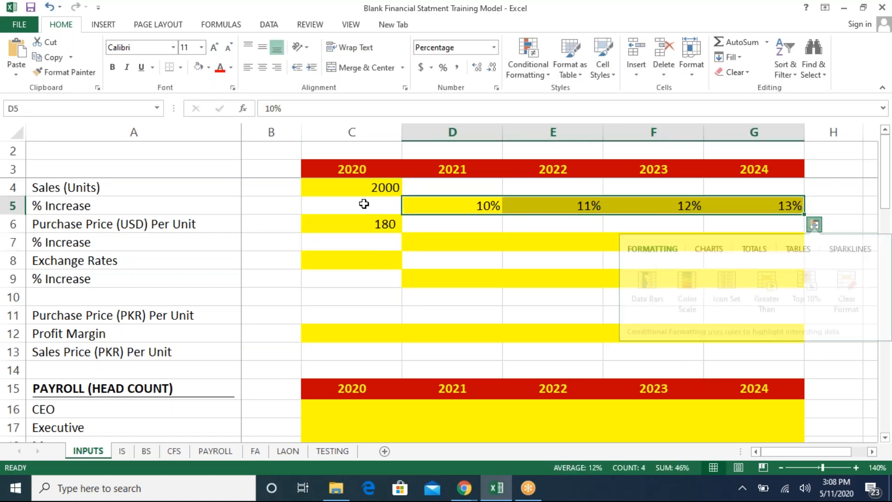
{"action": "key", "text": "Escape"}
{"action": "key", "text": "ctrl+c"}
{"action": "key", "text": "Down"}
{"action": "key", "text": "Down"}
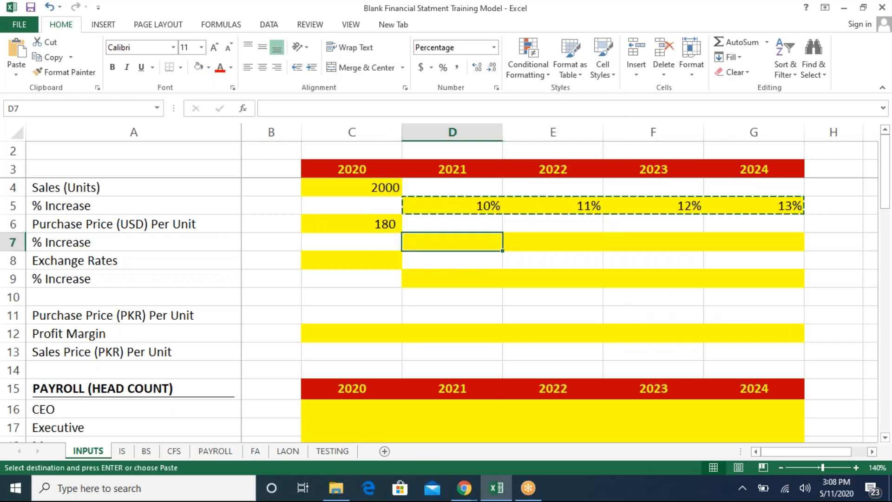
{"action": "key", "text": "ctrl+v"}
{"action": "key", "text": "Escape"}
- Enter 165 as the 2020 Exchange Rate in C8
{"action": "key", "text": "Up"}
{"action": "key", "text": "Left"}
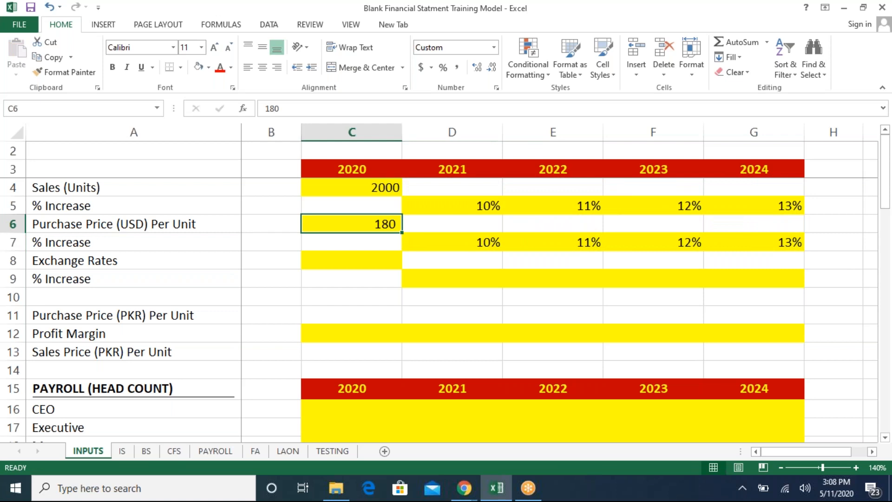
{"action": "key", "text": "Down"}
{"action": "key", "text": "Down"}
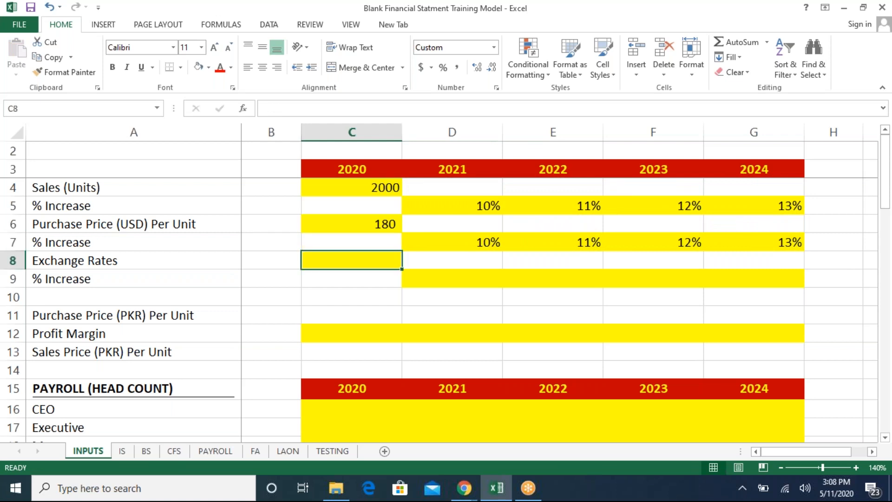
{"action": "type", "text": "165"}
{"action": "key", "text": "Return"}
- Enter the exchange rate % increases 5%, 10%, 11% and 12% for 2021 through 2024 in D9:G9
{"action": "key", "text": "Up"}
{"action": "key", "text": "Right"}
{"action": "key", "text": "Down"}
{"action": "type", "text": "5%"}
{"action": "key", "text": "Return"}
{"action": "key", "text": "Up"}
{"action": "key", "text": "Right"}
{"action": "type", "text": "10%"}
{"action": "key", "text": "Return"}
{"action": "key", "text": "Up"}
{"action": "key", "text": "Right"}
{"action": "type", "text": "11%"}
{"action": "key", "text": "Return"}
{"action": "key", "text": "Up"}
{"action": "key", "text": "Right"}
{"action": "type", "text": "12%"}
{"action": "key", "text": "Return"}
{"action": "key", "text": "Left"}
{"action": "key", "text": "Left"}
{"action": "key", "text": "Left"}
{"action": "key", "text": "Left"}
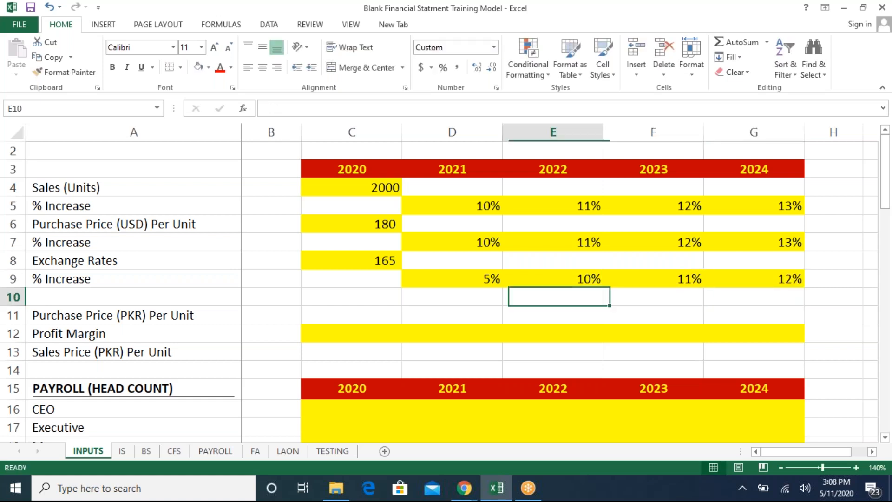
{"action": "key", "text": "Down"}
{"action": "key", "text": "Down"}
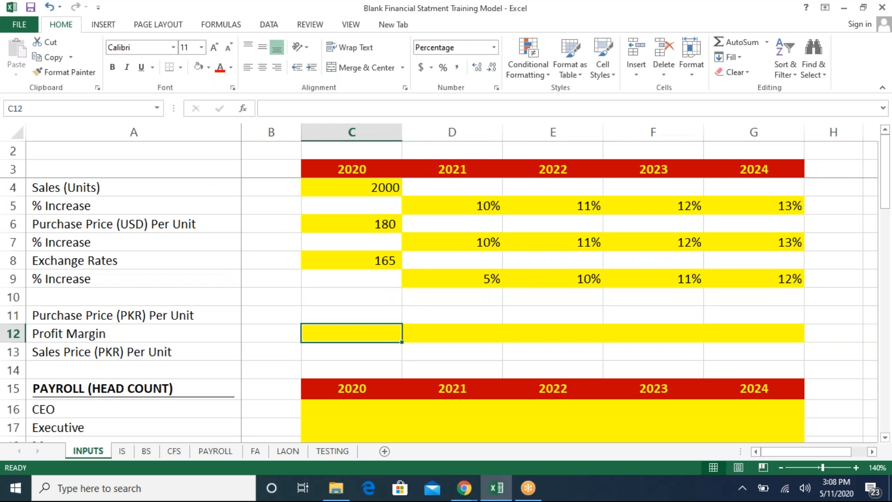
- Enter the formula =C6*C8 in the Profit Margin cell C12
{"action": "type", "text": "="}
{"action": "key", "text": "Up"}
{"action": "key", "text": "Up"}
{"action": "key", "text": "Up"}
{"action": "key", "text": "Up"}
{"action": "key", "text": "Up"}
{"action": "key", "text": "Up"}
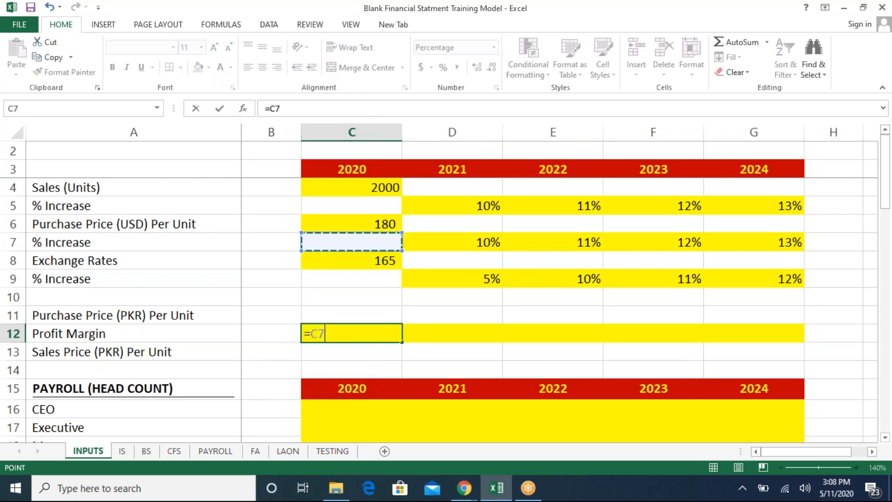
{"action": "type", "text": "*"}
{"action": "key", "text": "Up"}
{"action": "key", "text": "Up"}
{"action": "key", "text": "Up"}
{"action": "key", "text": "Up"}
{"action": "key", "text": "Return"}
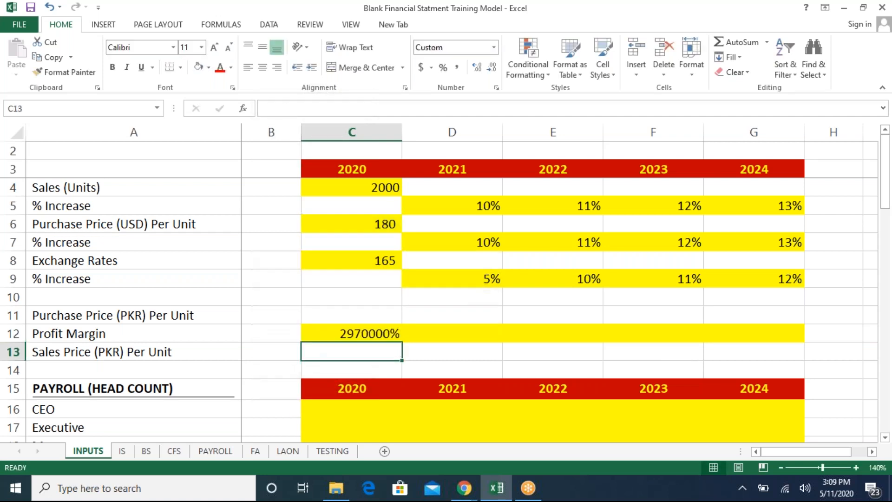
- Format C12 as a comma-separated number without decimals, then clear its contents
{"action": "key", "text": "Up"}
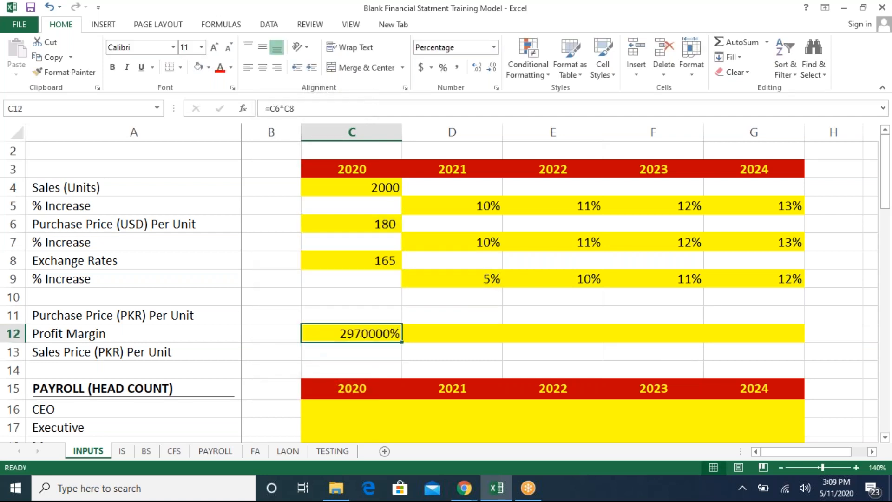
{"action": "left_click", "coordinate": [492, 48]}
{"action": "left_click", "coordinate": [476, 76]}
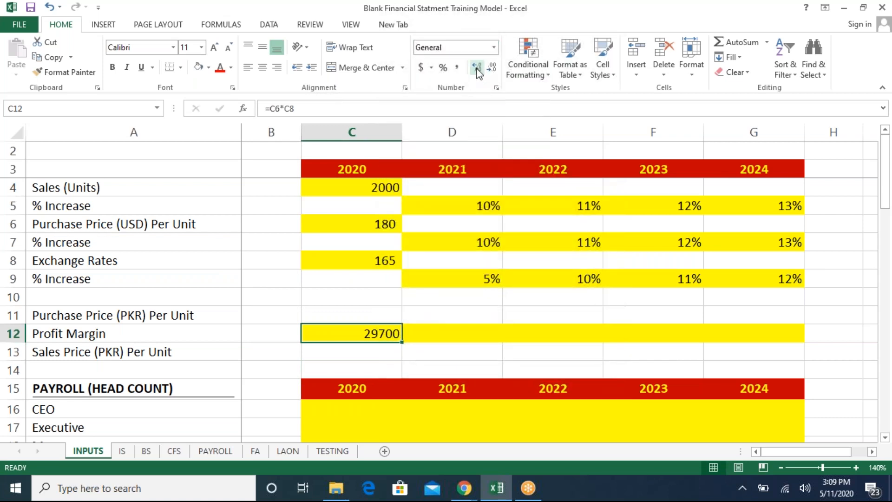
{"action": "left_click", "coordinate": [458, 71]}
{"action": "left_click", "coordinate": [491, 68]}
{"action": "left_click", "coordinate": [492, 67]}
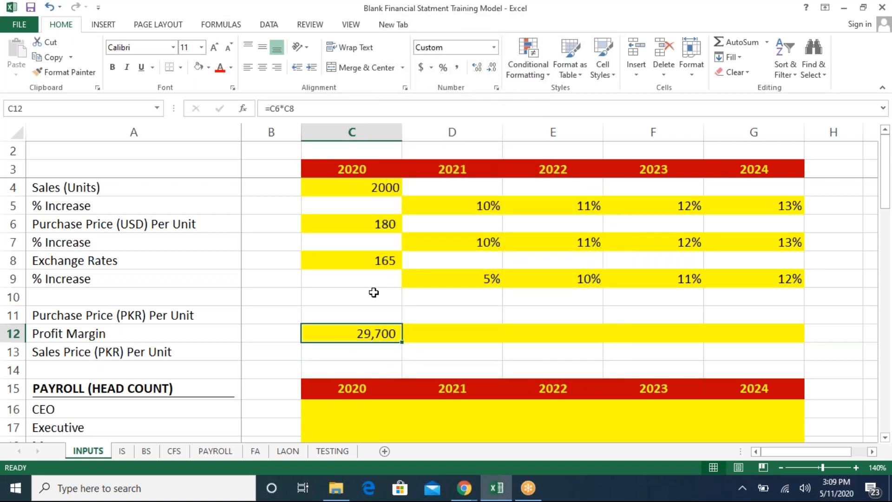
{"action": "left_click", "coordinate": [354, 348]}
{"action": "key", "text": "Up"}
{"action": "key", "text": "Up"}
{"action": "key", "text": "Down"}
{"action": "key", "text": "Delete"}
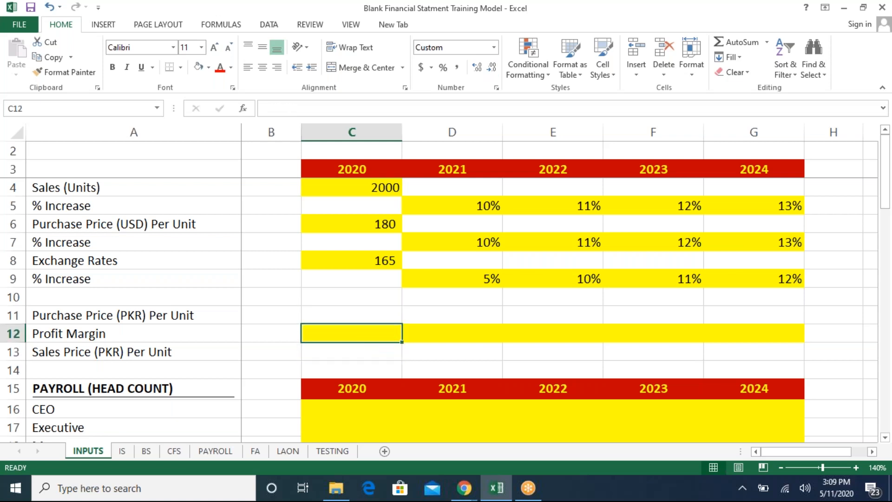
- Enter the formula =C6*C8 in C11 for the 2020 Purchase Price (PKR) Per Unit
{"action": "key", "text": "Up"}
{"action": "type", "text": "="}
{"action": "key", "text": "Up"}
{"action": "key", "text": "Up"}
{"action": "key", "text": "Up"}
{"action": "key", "text": "Up"}
{"action": "key", "text": "Up"}
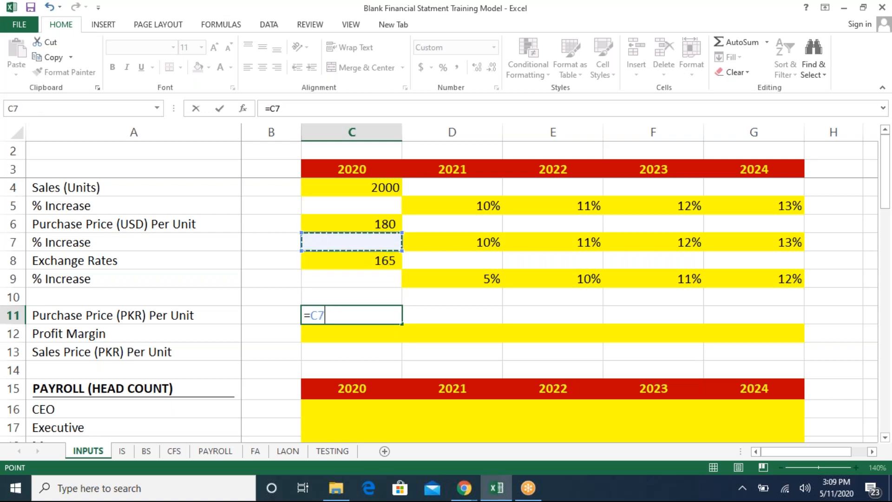
{"action": "type", "text": "*"}
{"action": "key", "text": "Up"}
{"action": "key", "text": "Up"}
{"action": "key", "text": "Up"}
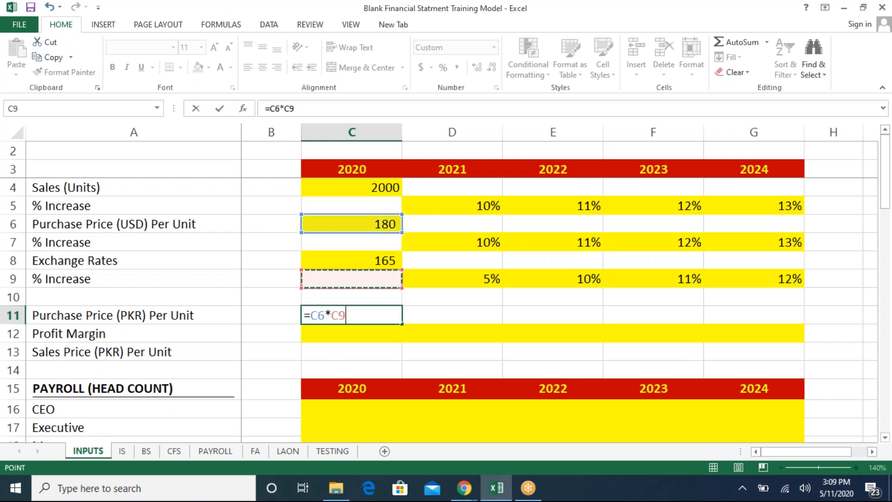
{"action": "key", "text": "Return"}
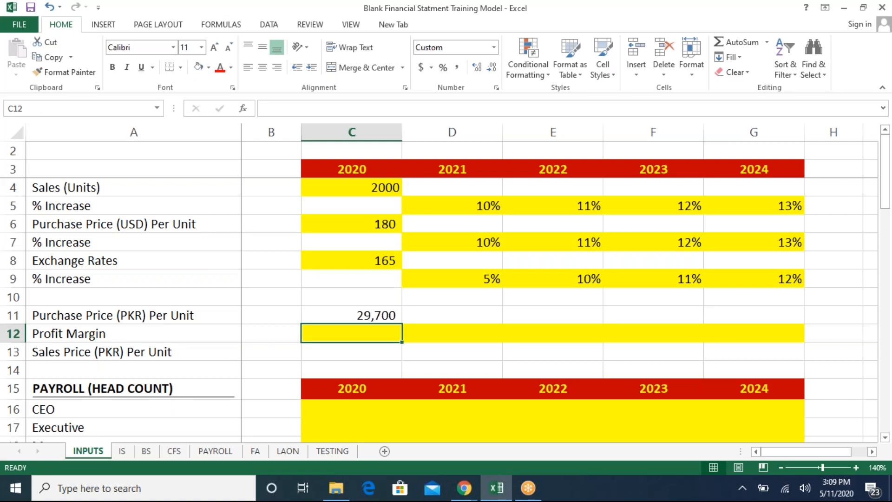
- Copy the percentage cell D7 into the Profit Margin cell C12 to give it percentage formatting
{"action": "type", "text": "25"}
{"action": "key", "text": "Return"}
{"action": "key", "text": "Up"}
{"action": "key", "text": "Up"}
{"action": "key", "text": "Up"}
{"action": "key", "text": "Right"}
{"action": "key", "text": "Up"}
{"action": "key", "text": "Up"}
{"action": "key", "text": "Up"}
{"action": "key", "text": "ctrl+c"}
{"action": "key", "text": "Left"}
{"action": "key", "text": "Down"}
{"action": "key", "text": "Down"}
{"action": "key", "text": "Down"}
{"action": "key", "text": "Down"}
{"action": "key", "text": "Down"}
{"action": "key", "text": "ctrl+v"}
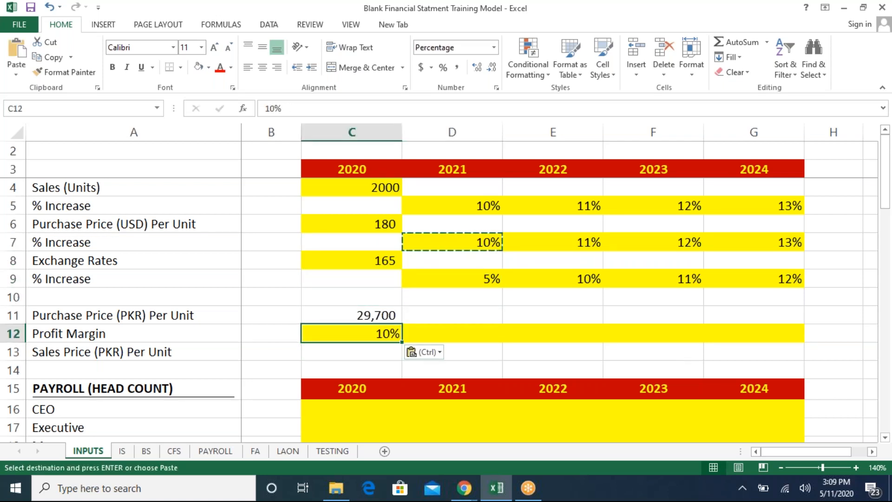
{"action": "key", "text": "ctrl"}
{"action": "key", "text": "Escape"}
{"action": "key", "text": "Escape"}
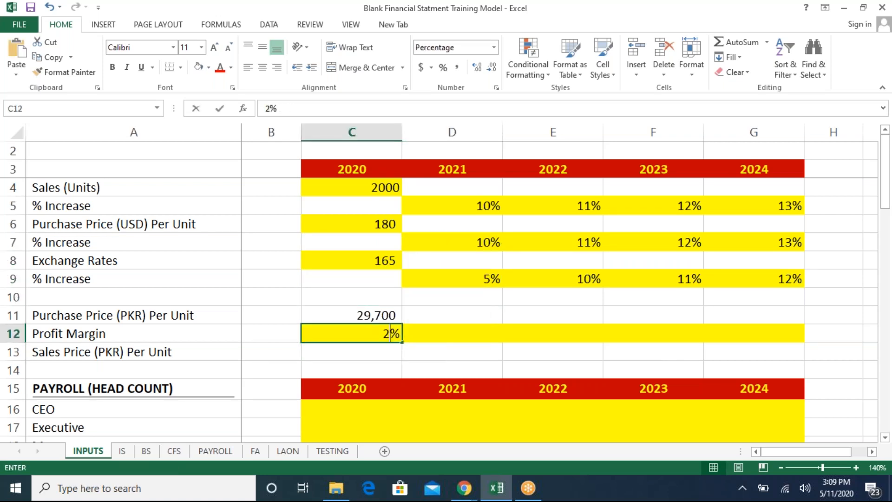
- Enter 25% as the 2020 Profit Margin in C12
{"action": "type", "text": "25"}
{"action": "key", "text": "Return"}
- Enter the formula =C11*(1+C12) in C13 for the 2020 Sales Price (PKR) Per Unit
{"action": "type", "text": "="}
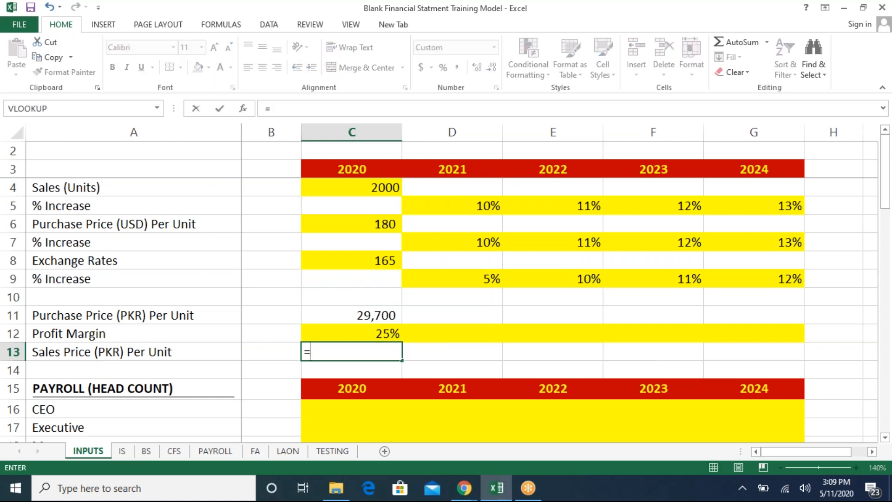
{"action": "key", "text": "Up"}
{"action": "key", "text": "Up"}
{"action": "type", "text": "*"}
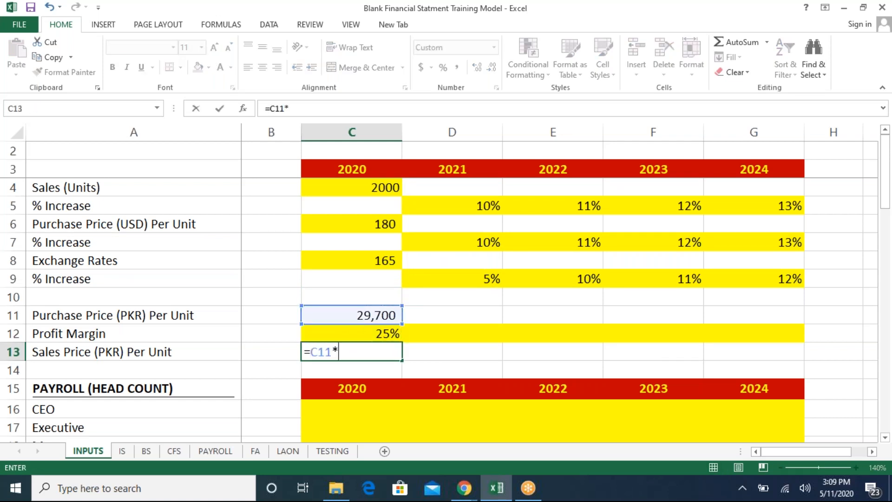
{"action": "type", "text": "("}
{"action": "type", "text": "1*"}
{"action": "key", "text": "BackSpace"}
{"action": "key", "text": "BackSpace"}
{"action": "key", "text": "BackSpace"}
{"action": "type", "text": "+("}
{"action": "type", "text": "1+"}
{"action": "key", "text": "Up"}
{"action": "key", "text": "Return"}
{"action": "key", "text": "Up"}
{"action": "key", "text": "Up"}
{"action": "key", "text": "Up"}
{"action": "key", "text": "Down"}
{"action": "key", "text": "Down"}
{"action": "key", "text": "Up"}
{"action": "key", "text": "Down"}
{"action": "key", "text": "F2"}
{"action": "key", "text": "Left"}
{"action": "key", "text": "Left"}
{"action": "key", "text": "Left"}
{"action": "key", "text": "Left"}
{"action": "key", "text": "Left"}
{"action": "key", "text": "Left"}
{"action": "key", "text": "Left"}
{"action": "key", "text": "BackSpace"}
{"action": "type", "text": "*"}
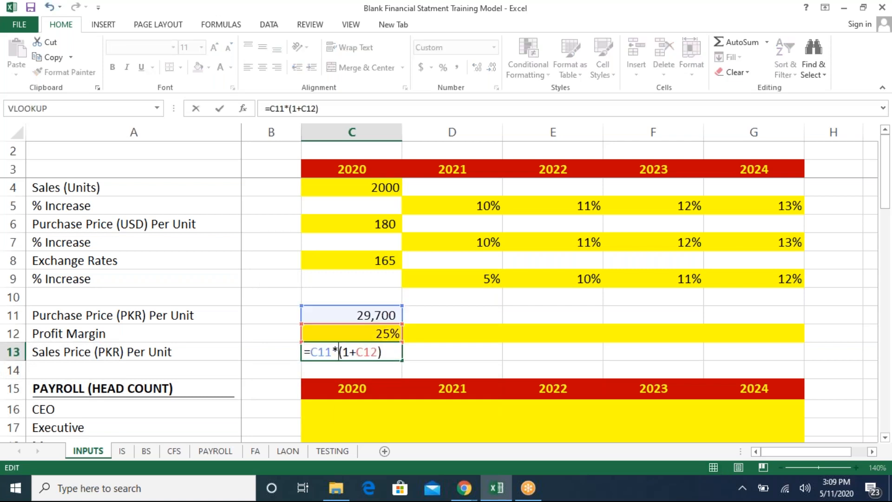
{"action": "key", "text": "Return"}
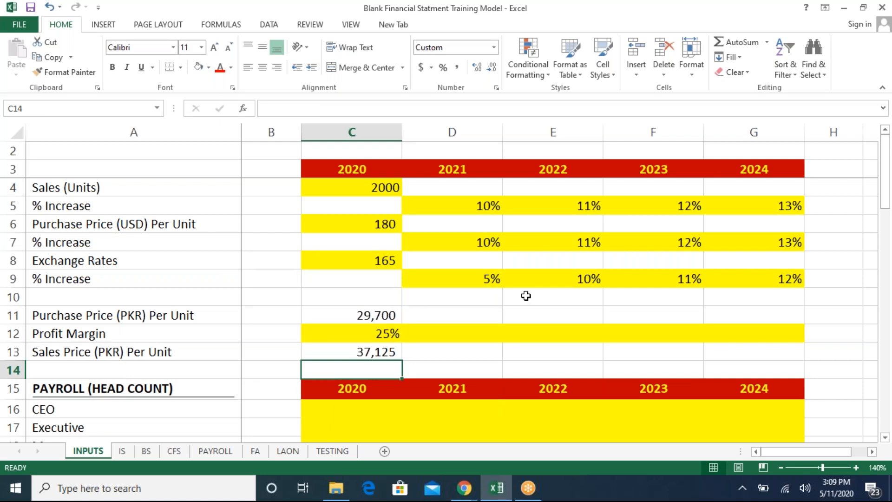
- Review the 2020 formula cells in column C
{"action": "key", "text": "Up"}
{"action": "key", "text": "Up"}
{"action": "key", "text": "Up"}
{"action": "key", "text": "Up"}
{"action": "key", "text": "Up"}
{"action": "key", "text": "Up"}
{"action": "key", "text": "Up"}
{"action": "key", "text": "Up"}
{"action": "key", "text": "Up"}
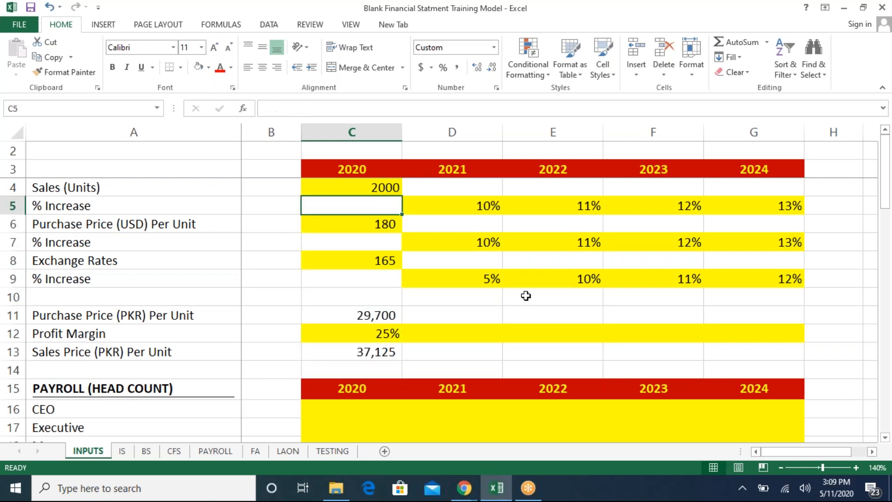
{"action": "key", "text": "Down"}
{"action": "key", "text": "Down"}
{"action": "key", "text": "Down"}
{"action": "key", "text": "Down"}
{"action": "key", "text": "Down"}
{"action": "key", "text": "Down"}
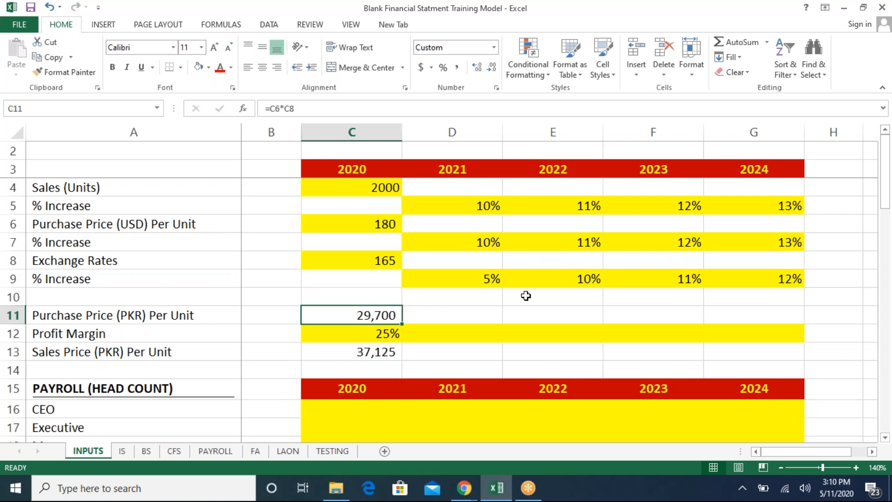
{"action": "key", "text": "Down"}
{"action": "key", "text": "Down"}
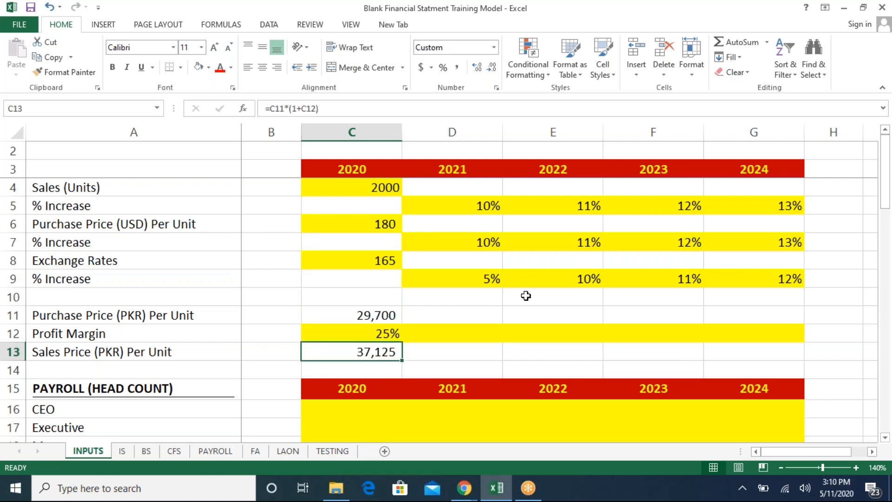
{"action": "key", "text": "Up"}
{"action": "key", "text": "Down"}
{"action": "key", "text": "Down"}
{"action": "key", "text": "Up"}
{"action": "key", "text": "Up"}
{"action": "key", "text": "Up"}
{"action": "key", "text": "Up"}
{"action": "key", "text": "Up"}
{"action": "key", "text": "Up"}
{"action": "key", "text": "Up"}
{"action": "key", "text": "Up"}
{"action": "key", "text": "Up"}
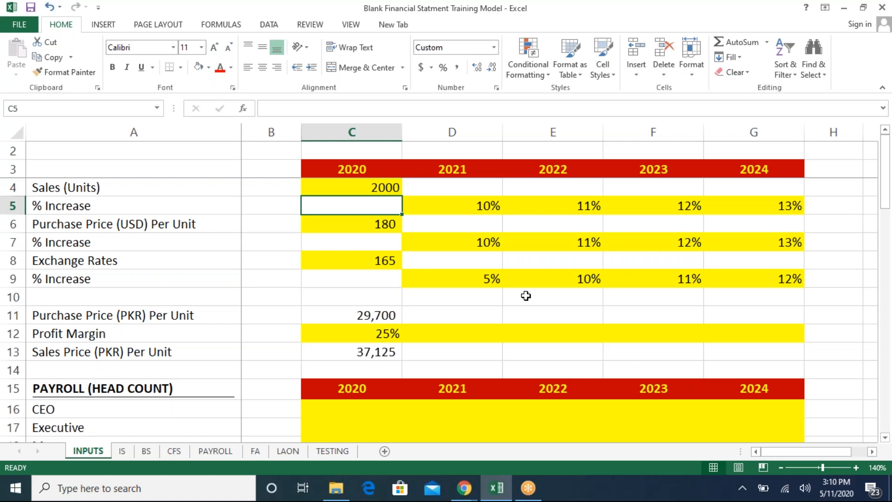
{"action": "key", "text": "Up"}
- Enter the formula =C4*(1+D5) in D4 to grow the 2021 Sales (Units)
{"action": "key", "text": "Right"}
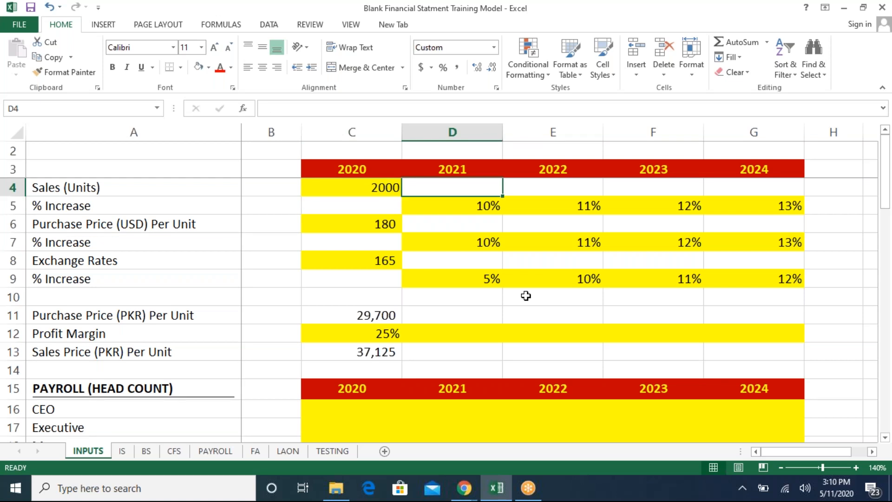
{"action": "type", "text": "="}
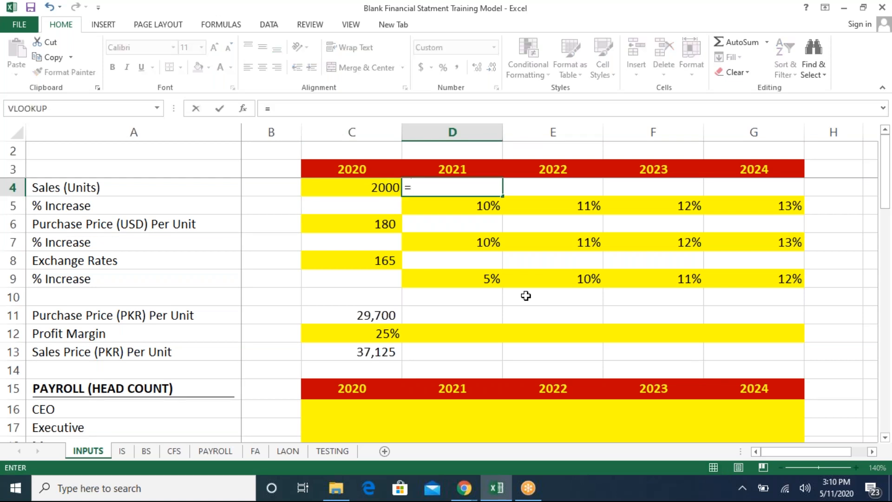
{"action": "key", "text": "Left"}
{"action": "type", "text": "*(1+"}
{"action": "key", "text": "Down"}
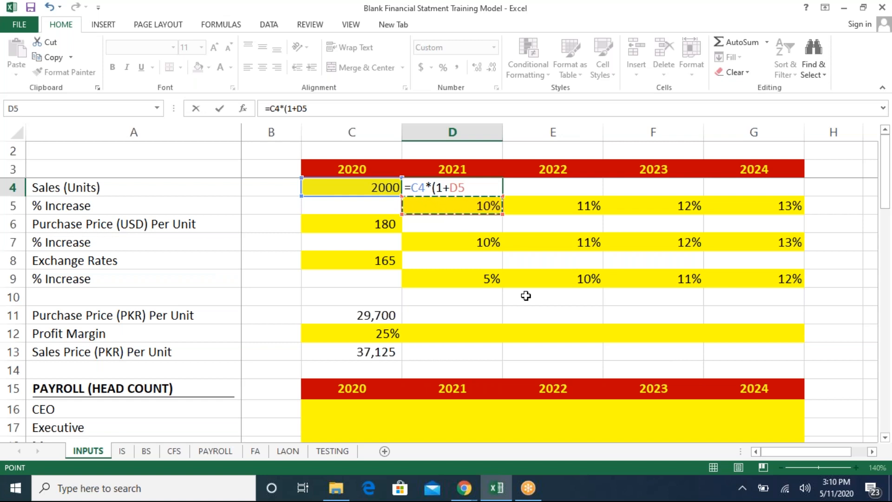
{"action": "type", "text": ")"}
{"action": "key", "text": "Return"}
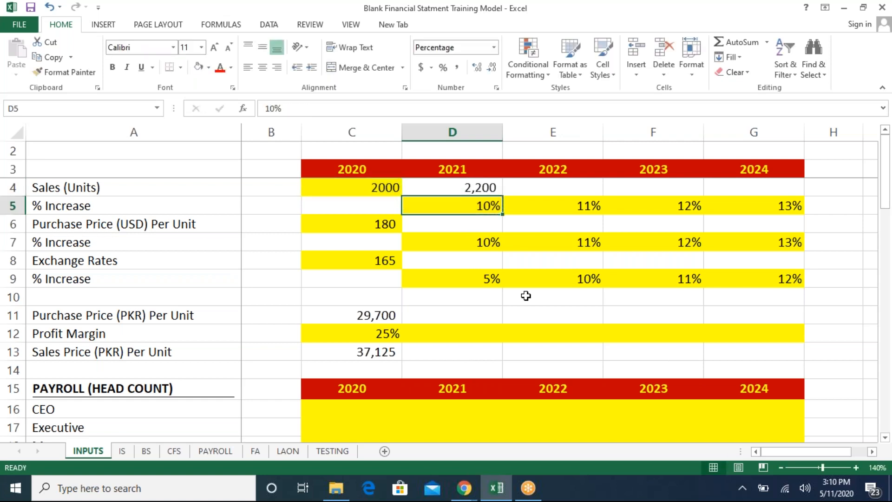
- Copy the D4 sales units formula across E4:G4 for 2022 through 2024
{"action": "key", "text": "Up"}
{"action": "key", "text": "ctrl+c"}
{"action": "left_click_drag", "start_coordinate": [553, 188], "coordinate": [754, 187]}
{"action": "key", "text": "ctrl+v"}
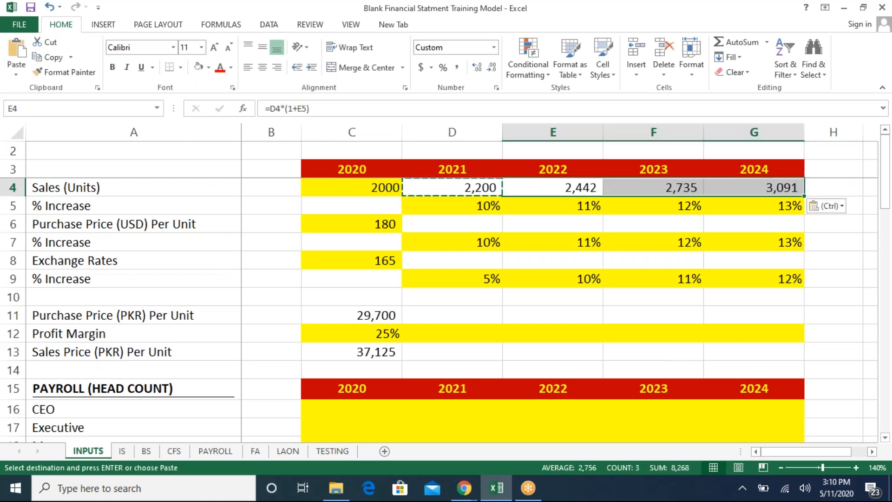
- Copy the D4 growth formula and paste it across D6:G6 for Purchase Price (USD) Per Unit
{"action": "key", "text": "Down"}
{"action": "key", "text": "Left"}
{"action": "key", "text": "Up"}
{"action": "key", "text": "Up"}
{"action": "key", "text": "Down"}
{"action": "key", "text": "ctrl+c"}
{"action": "key", "text": "Down"}
{"action": "key", "text": "Down"}
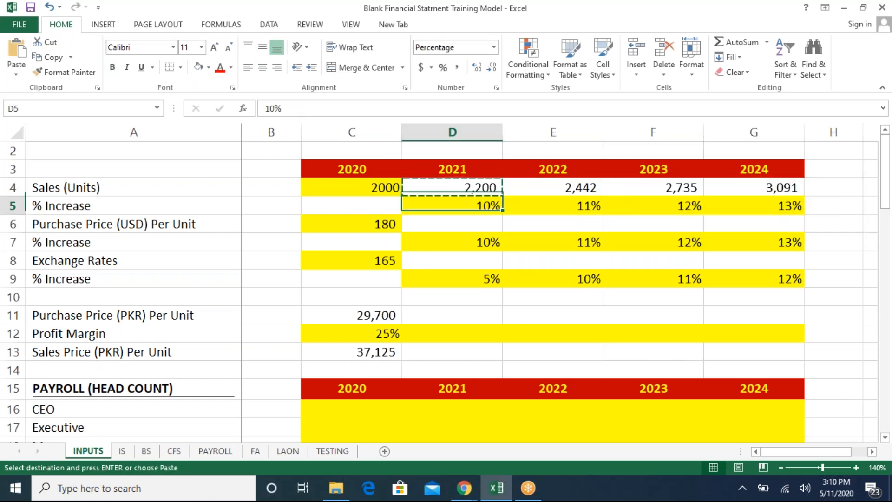
{"action": "key", "text": "shift+Right"}
{"action": "key", "text": "shift+Right"}
{"action": "key", "text": "shift+Right"}
{"action": "key", "text": "ctrl+v"}
- Paste the same growth formula across D8:G8 for the Exchange Rates row
{"action": "key", "text": "Down"}
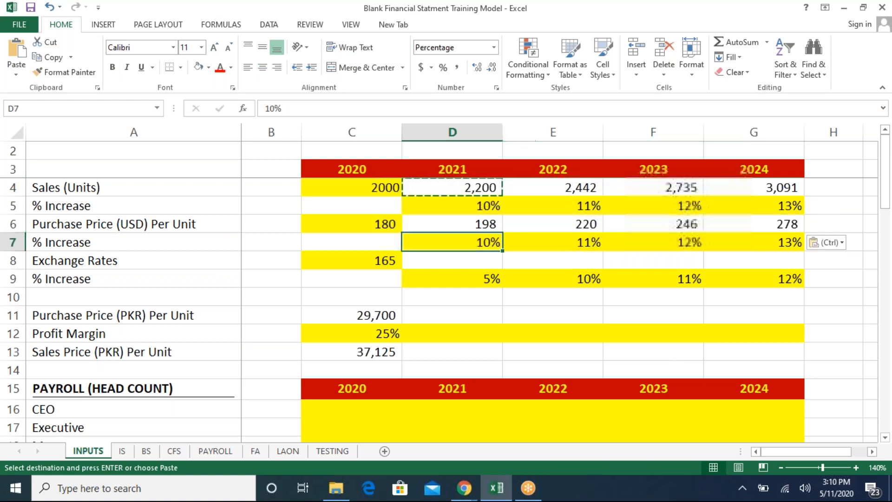
{"action": "key", "text": "Down"}
{"action": "key", "text": "Down"}
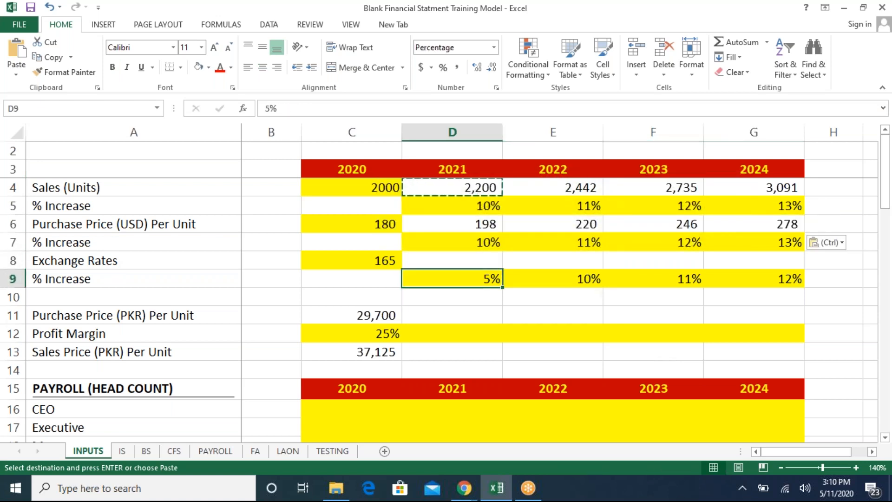
{"action": "key", "text": "Up"}
{"action": "key", "text": "ctrl+v"}
{"action": "key", "text": "Right"}
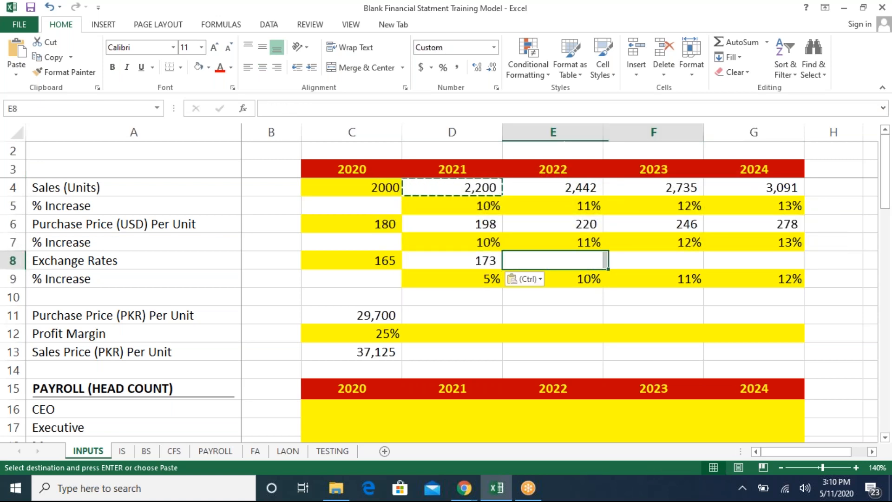
{"action": "key", "text": "shift+Right"}
{"action": "key", "text": "shift+Right"}
{"action": "key", "text": "ctrl+v"}
- Copy the C11 Purchase Price (PKR) Per Unit formula across D11:G11
{"action": "key", "text": "Left"}
{"action": "key", "text": "Left"}
{"action": "key", "text": "Right"}
{"action": "key", "text": "Down"}
{"action": "key", "text": "Down"}
{"action": "key", "text": "Down"}
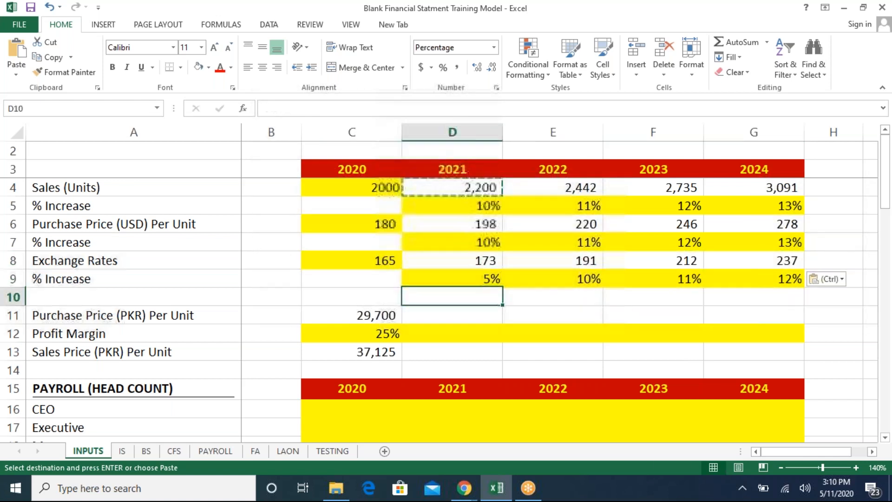
{"action": "key", "text": "Left"}
{"action": "key", "text": "ctrl+c"}
{"action": "key", "text": "Right"}
{"action": "key", "text": "shift+Right"}
- Copy the C13 Sales Price (PKR) Per Unit formula across D13:G13
{"action": "key", "text": "shift+Right"}
{"action": "key", "text": "shift+Right"}
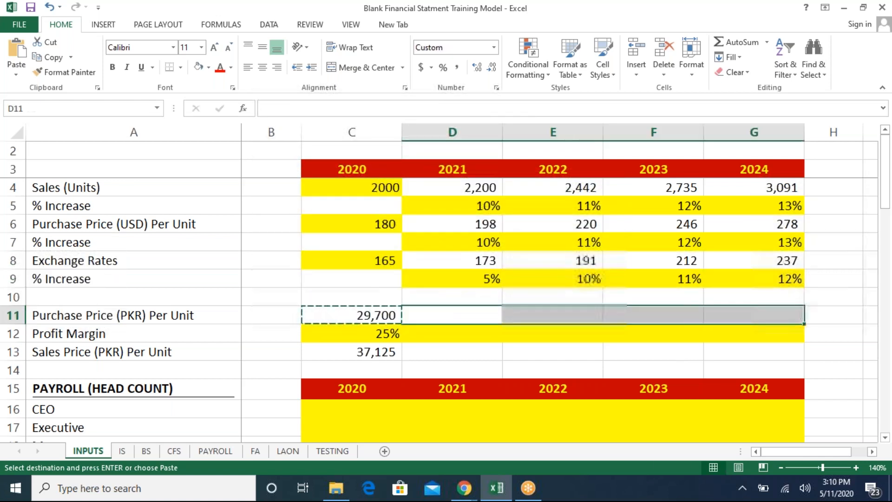
{"action": "key", "text": "ctrl+v"}
{"action": "key", "text": "Left"}
{"action": "key", "text": "Down"}
{"action": "key", "text": "Down"}
{"action": "key", "text": "ctrl+c"}
{"action": "key", "text": "Right"}
{"action": "key", "text": "shift+Right"}
{"action": "key", "text": "shift+Right"}
{"action": "key", "text": "shift+Right"}
{"action": "key", "text": "shift+Right"}
{"action": "key", "text": "shift+Left"}
{"action": "key", "text": "ctrl+v"}
{"action": "key", "text": "Escape"}
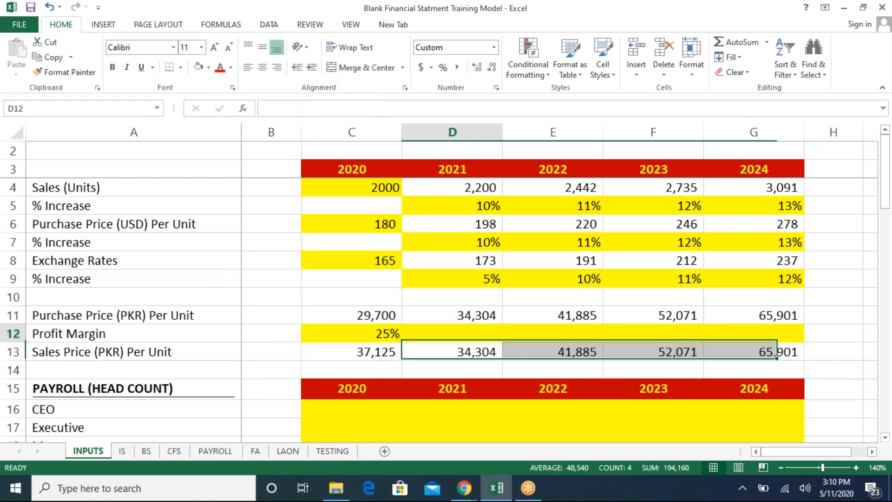
{"action": "key", "text": "Up"}
{"action": "key", "text": "Up"}
{"action": "key", "text": "Up"}
{"action": "key", "text": "Left"}
{"action": "key", "text": "Left"}
{"action": "key", "text": "Up"}
{"action": "key", "text": "Up"}
{"action": "key", "text": "Up"}
{"action": "key", "text": "Up"}
{"action": "key", "text": "Up"}
{"action": "key", "text": "Up"}
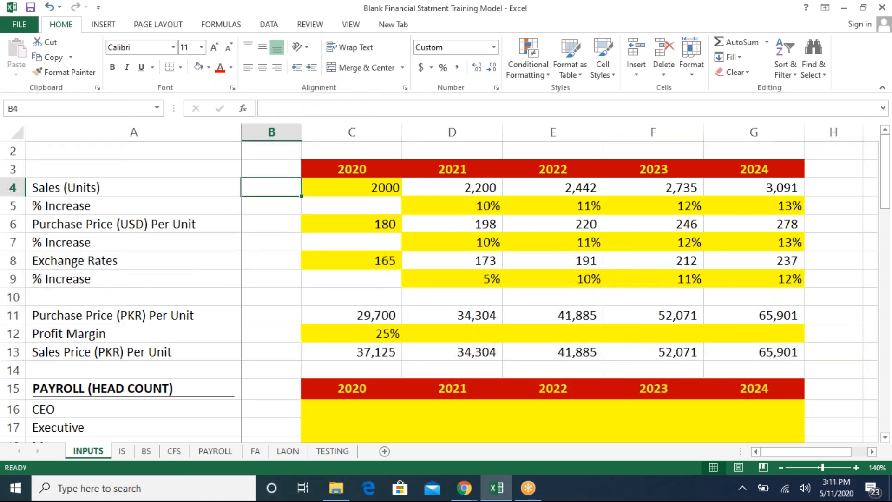
{"action": "key", "text": "Down"}
{"action": "key", "text": "Down"}
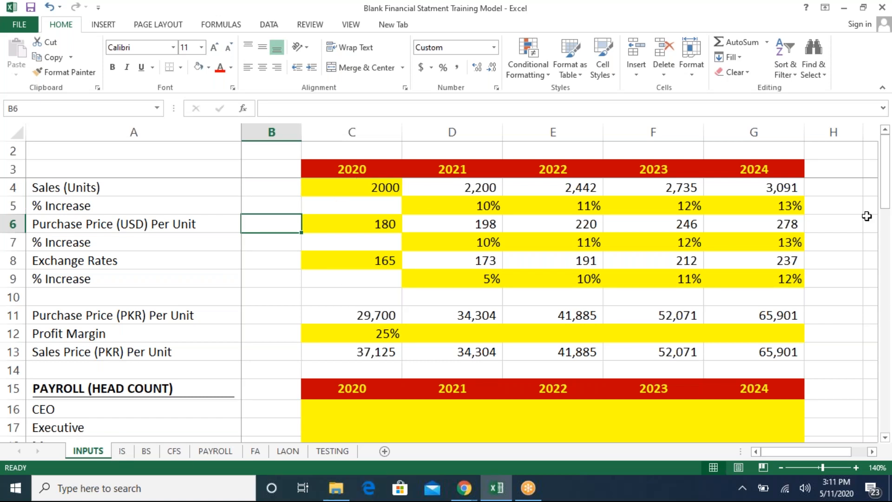
- On the IS sheet, link 2020 Sales (Units) in C4 to INPUTS!C4
{"action": "left_click", "coordinate": [123, 452]}
{"action": "left_click", "coordinate": [342, 177]}
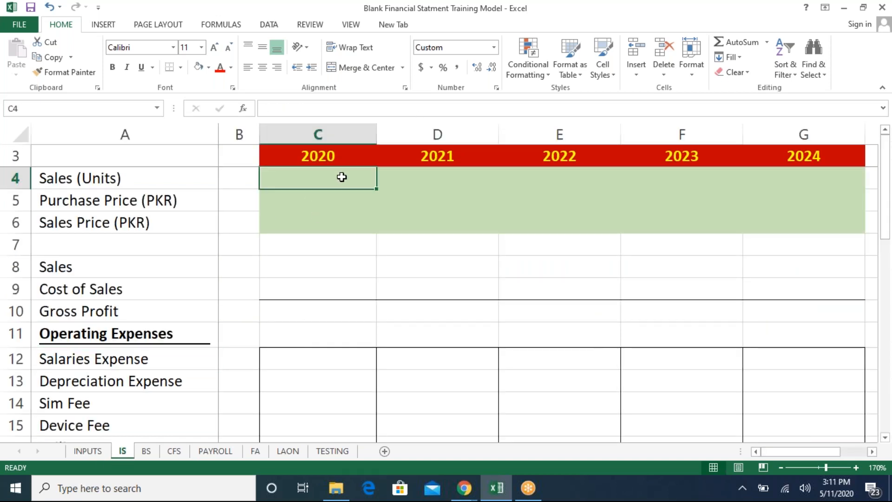
{"action": "type", "text": "="}
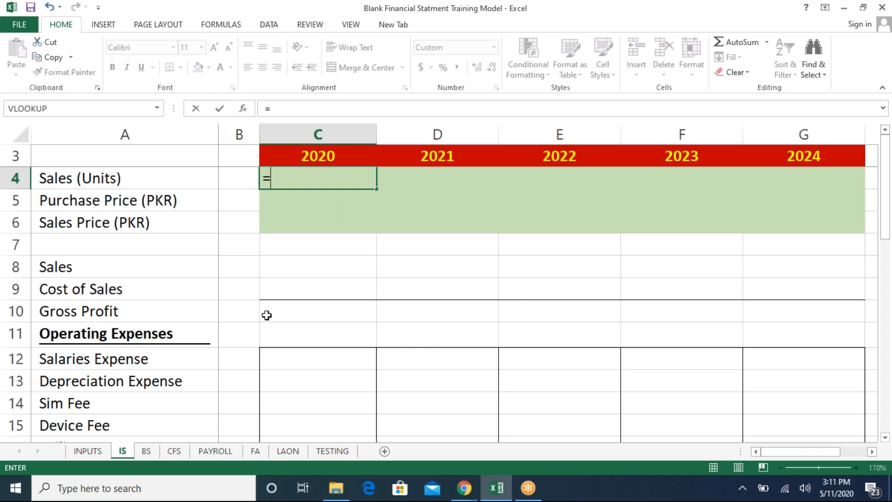
{"action": "left_click", "coordinate": [91, 454]}
{"action": "left_click", "coordinate": [315, 191]}
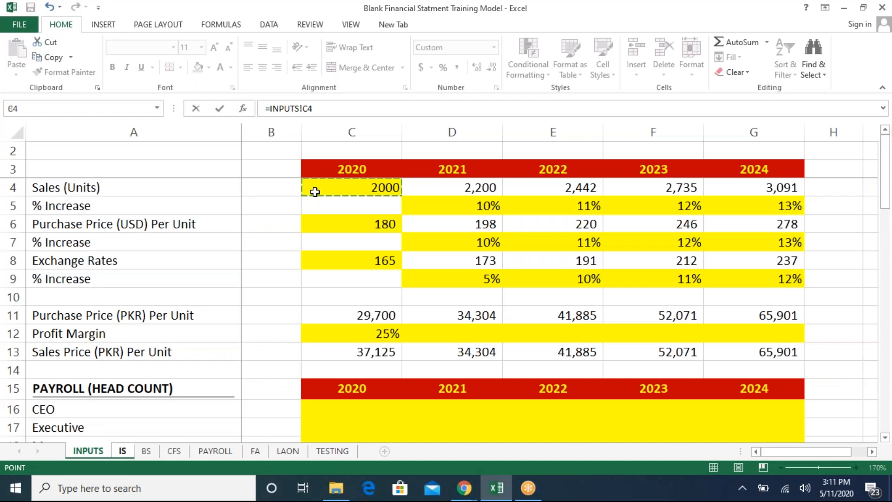
{"action": "key", "text": "Return"}
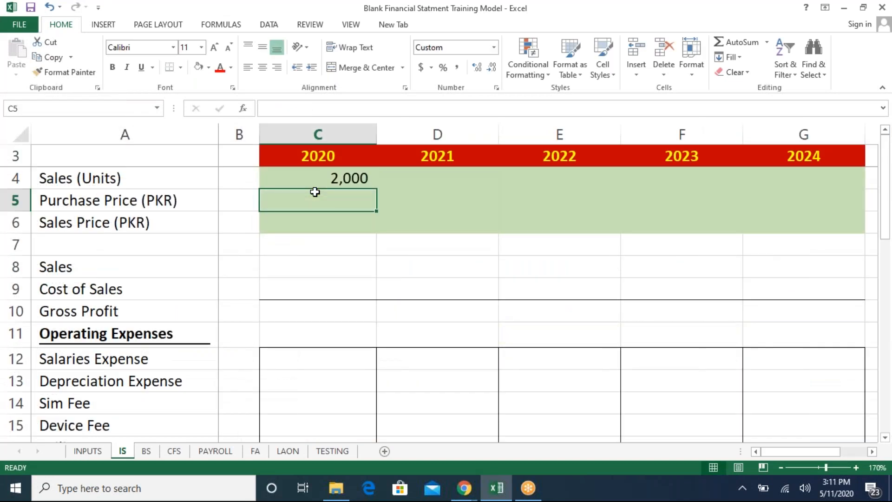
- Link IS C5 Purchase Price (PKR) to INPUTS!C11 and C6 Sales Price (PKR) to INPUTS!C13
{"action": "type", "text": "="}
{"action": "left_click", "coordinate": [83, 451]}
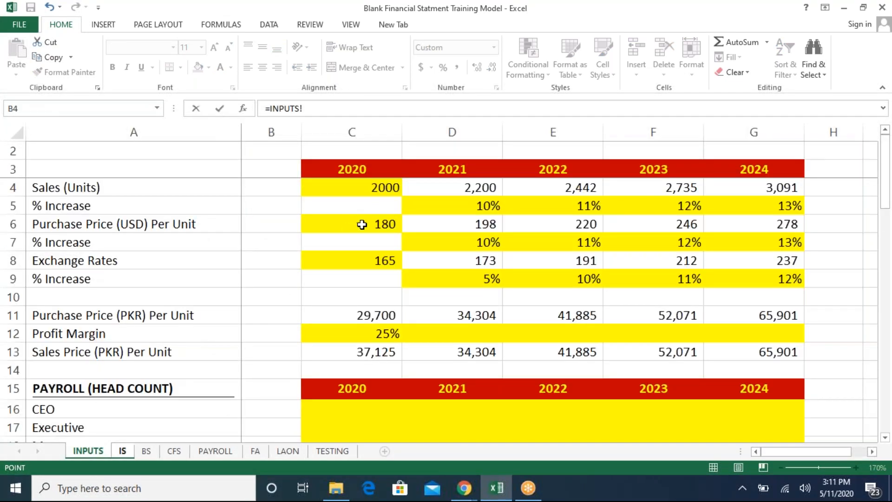
{"action": "left_click", "coordinate": [335, 314]}
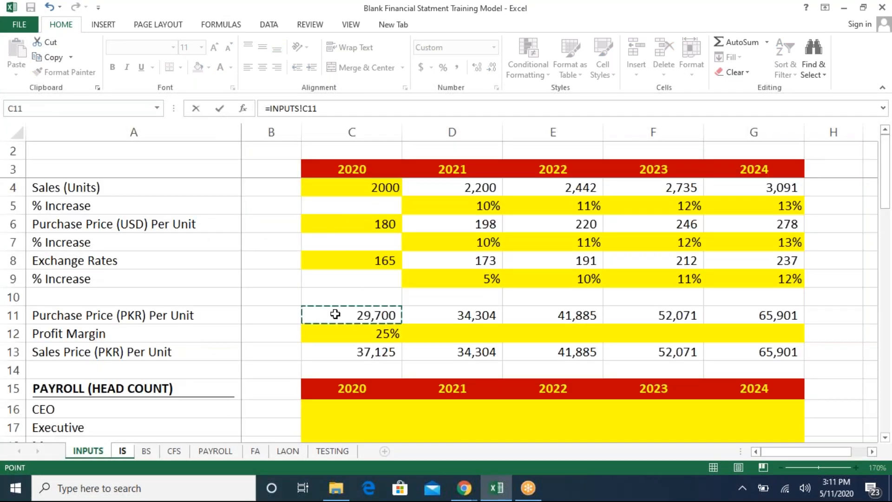
{"action": "key", "text": "Return"}
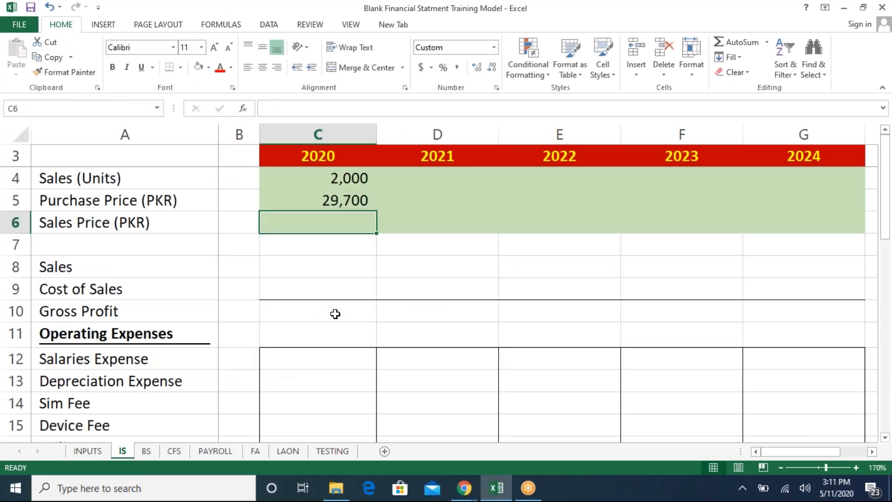
{"action": "type", "text": "="}
{"action": "left_click", "coordinate": [88, 451]}
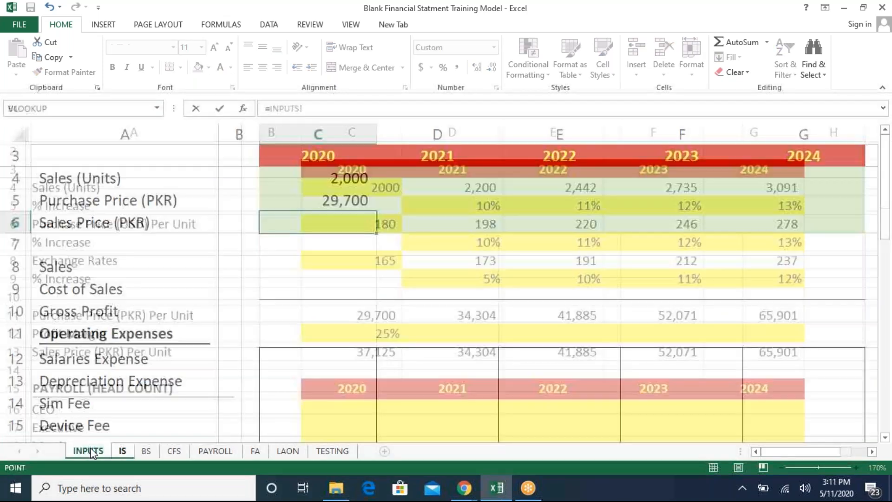
{"action": "left_click", "coordinate": [365, 351]}
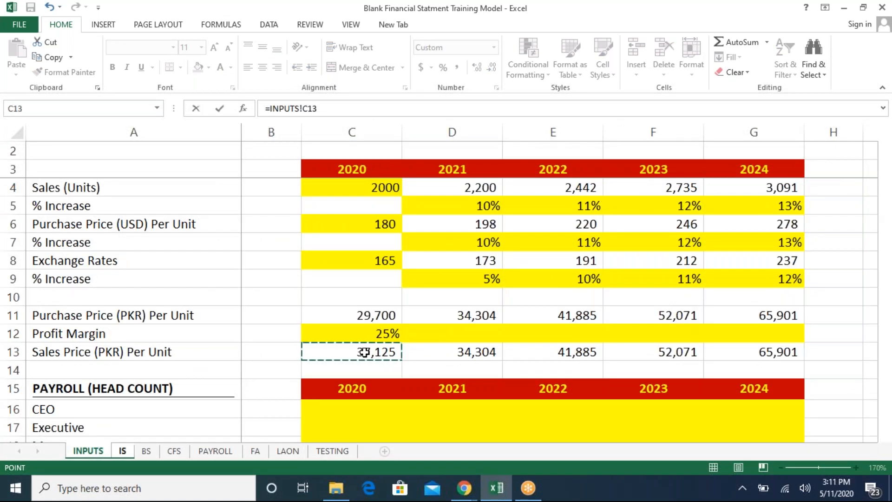
{"action": "key", "text": "Return"}
{"action": "key", "text": "Return"}
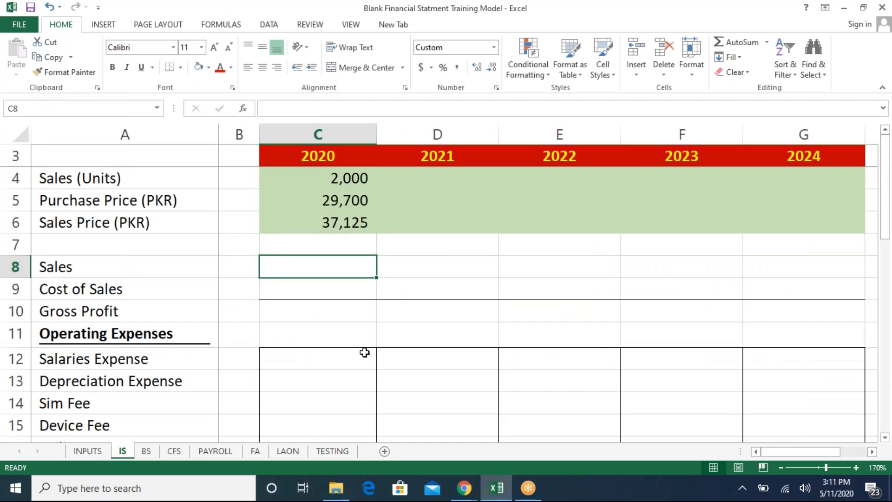
- Enter the formula =C4*C6 in C8 for 2020 Sales
{"action": "type", "text": "="}
{"action": "key", "text": "Up"}
{"action": "key", "text": "Up"}
{"action": "key", "text": "Up"}
{"action": "key", "text": "Up"}
{"action": "type", "text": "*"}
{"action": "key", "text": "Up"}
{"action": "key", "text": "Up"}
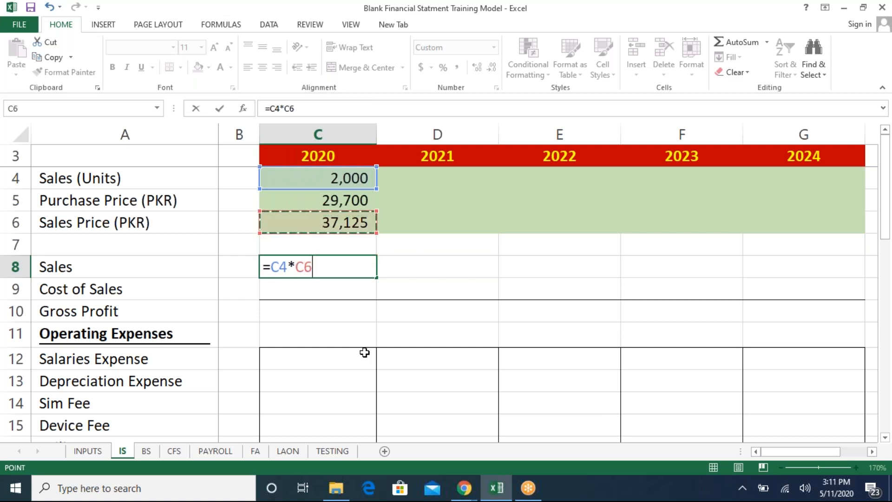
{"action": "key", "text": "Return"}
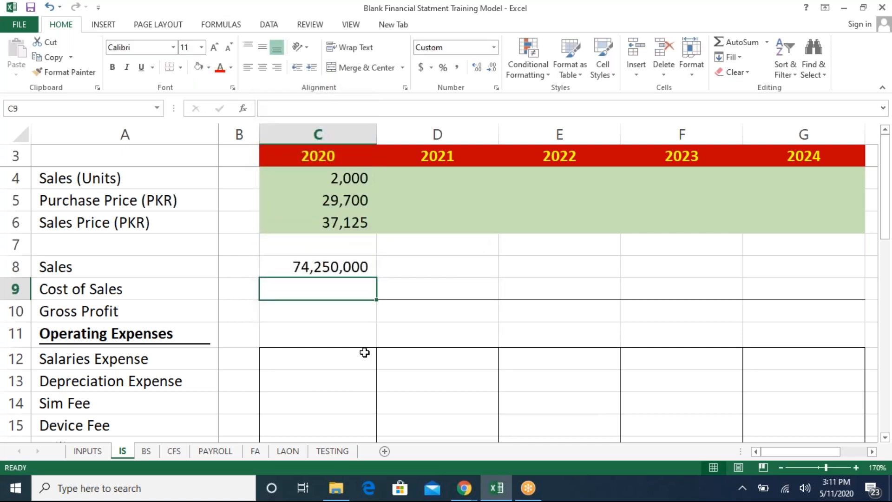
- Enter the formula =C5*C4 in C9 for 2020 Cost of Sales
{"action": "type", "text": "="}
{"action": "key", "text": "Up"}
{"action": "key", "text": "Up"}
{"action": "key", "text": "Up"}
{"action": "key", "text": "Up"}
{"action": "type", "text": "*"}
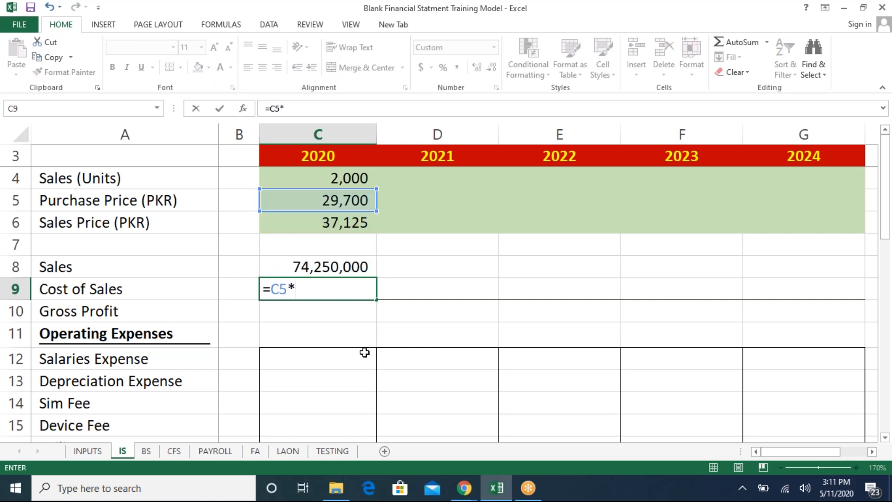
{"action": "key", "text": "Up"}
{"action": "key", "text": "Up"}
{"action": "key", "text": "Up"}
{"action": "key", "text": "Up"}
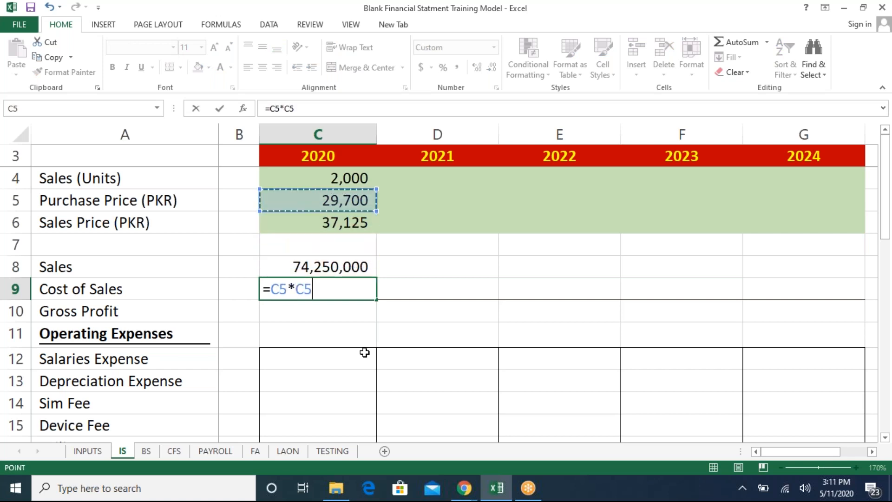
{"action": "key", "text": "Up"}
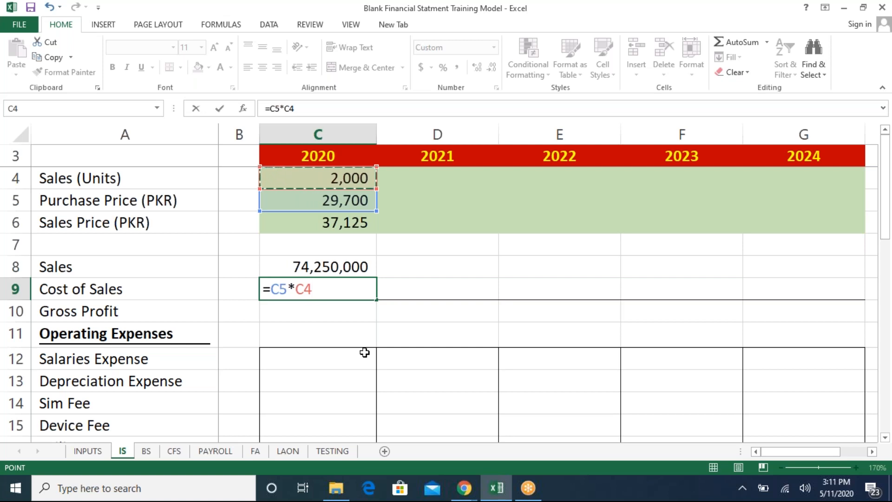
{"action": "key", "text": "Return"}
- Enter the formula =C8-C9 in C10 for 2020 Gross Profit
{"action": "type", "text": "="}
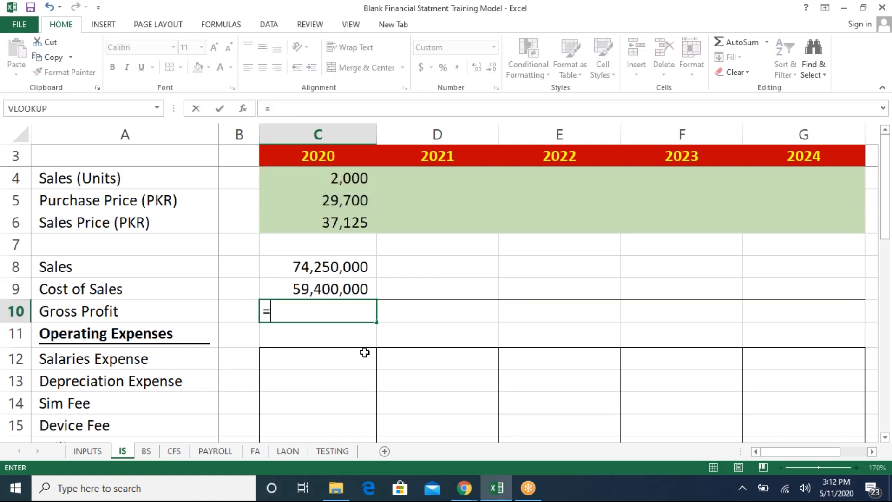
{"action": "key", "text": "Up"}
{"action": "key", "text": "Up"}
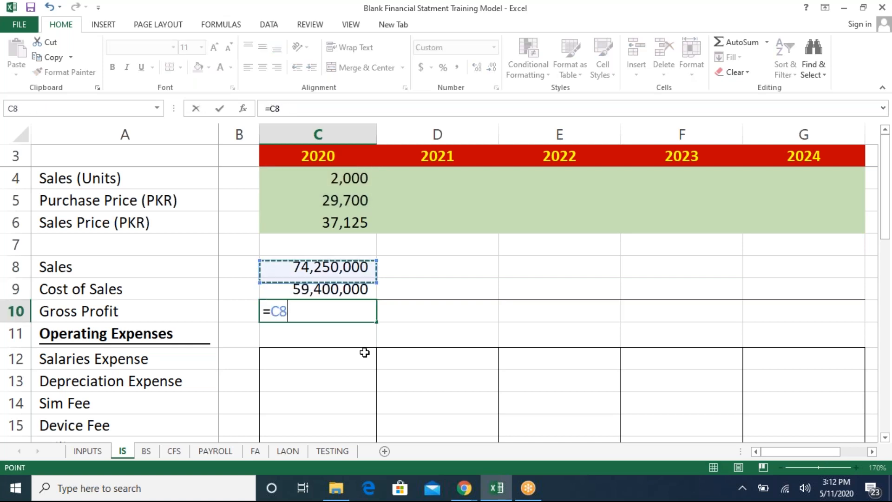
{"action": "type", "text": "-"}
{"action": "key", "text": "Up"}
{"action": "key", "text": "Return"}
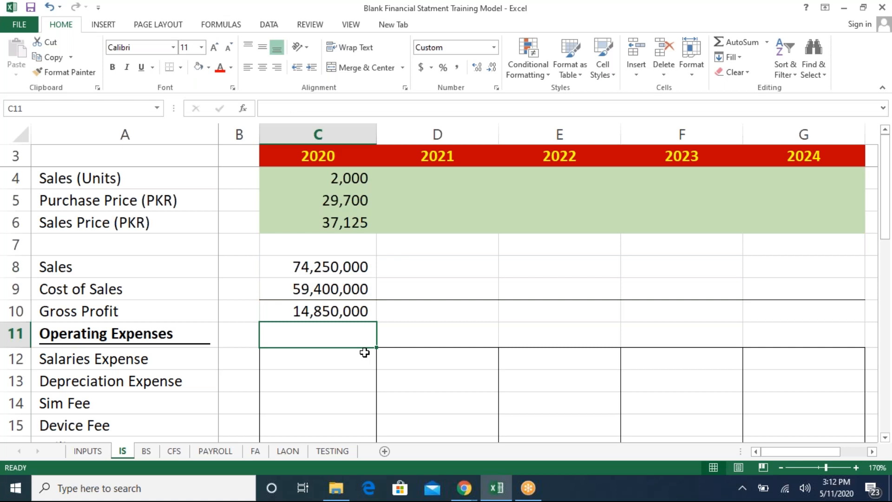
- Review the INPUTS sheet values, then scroll through the remaining income statement rows on the IS sheet
{"action": "key", "text": "ctrl+Page_Up"}
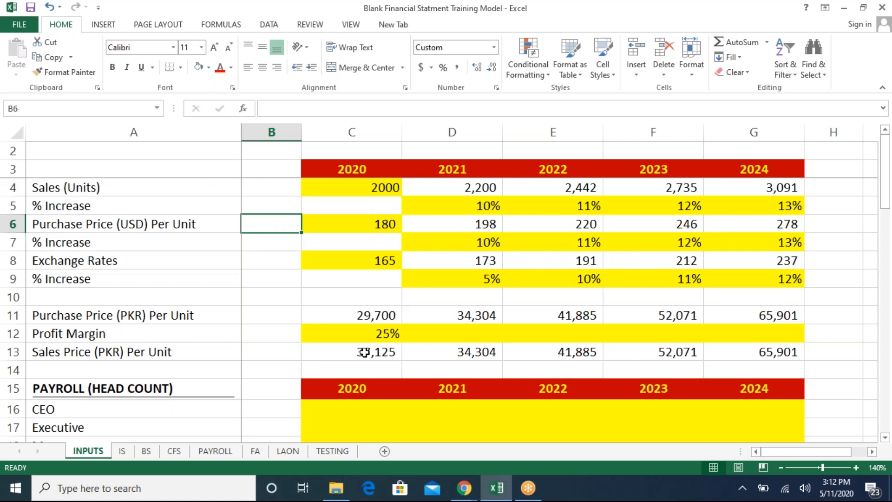
{"action": "key", "text": "Up"}
{"action": "key", "text": "Up"}
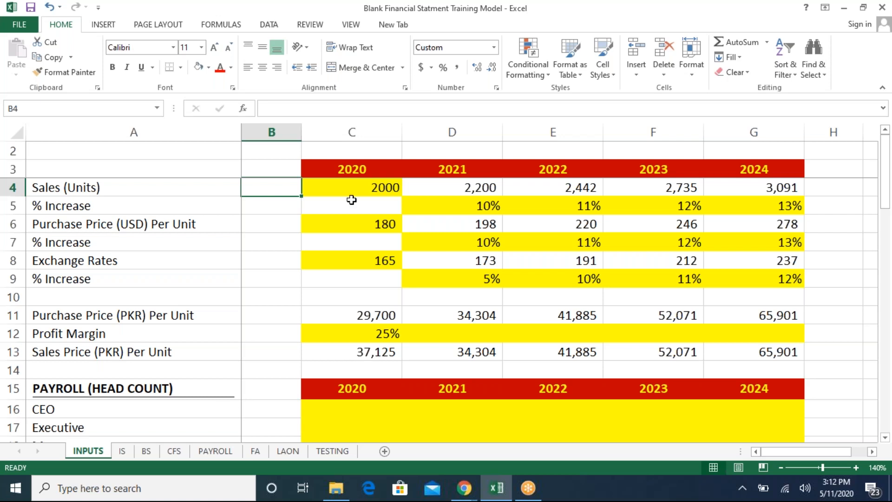
{"action": "left_click", "coordinate": [275, 132]}
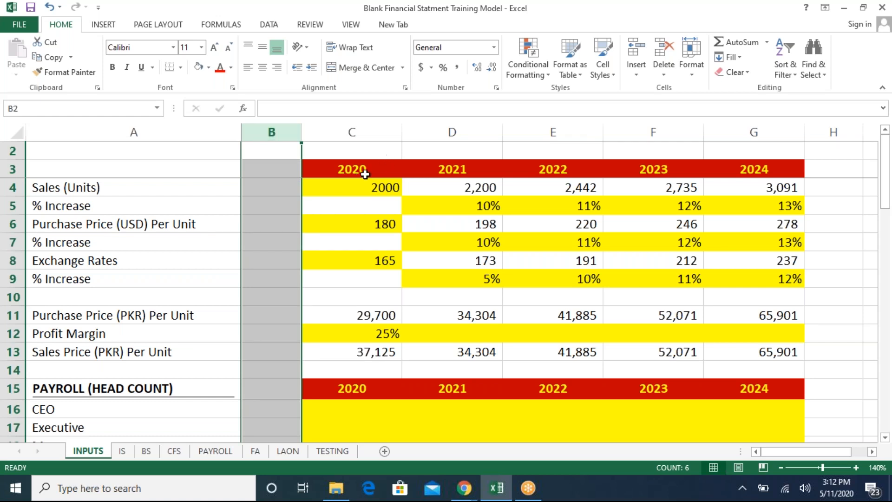
{"action": "left_click", "coordinate": [478, 207]}
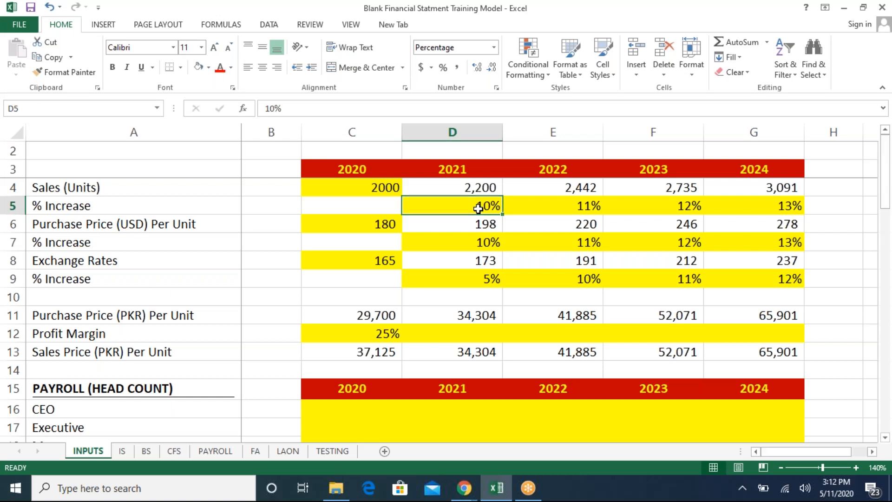
{"action": "key", "text": "ctrl+Page_Down"}
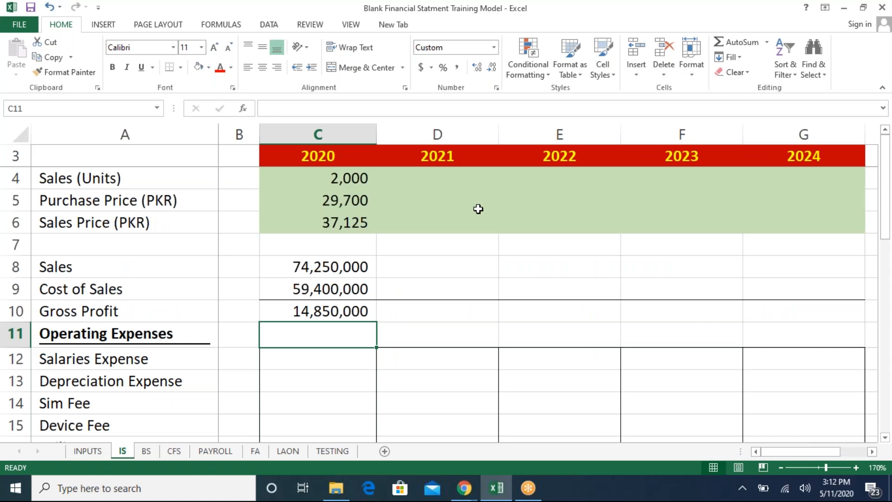
{"action": "key", "text": "Down"}
{"action": "key", "text": "Down"}
{"action": "key", "text": "Down"}
{"action": "key", "text": "Down"}
{"action": "key", "text": "Down"}
{"action": "key", "text": "Down"}
{"action": "key", "text": "Down"}
{"action": "key", "text": "Down"}
{"action": "key", "text": "Down"}
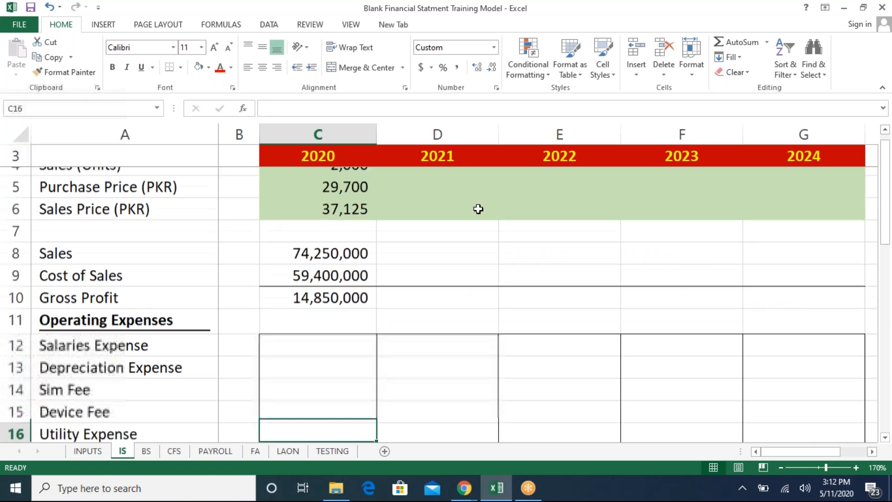
{"action": "key", "text": "Down"}
{"action": "key", "text": "Down"}
{"action": "key", "text": "Down"}
{"action": "key", "text": "Down"}
{"action": "key", "text": "Down"}
{"action": "key", "text": "Down"}
{"action": "key", "text": "Down"}
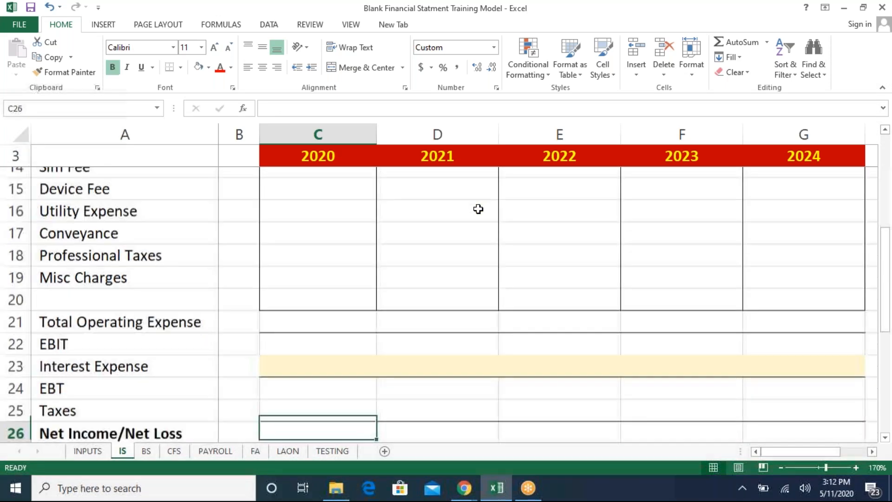
{"action": "key", "text": "Down"}
{"action": "key", "text": "Down"}
{"action": "key", "text": "Down"}
{"action": "key", "text": "Down"}
{"action": "key", "text": "Down"}
{"action": "key", "text": "Down"}
{"action": "key", "text": "Down"}
{"action": "key", "text": "Down"}
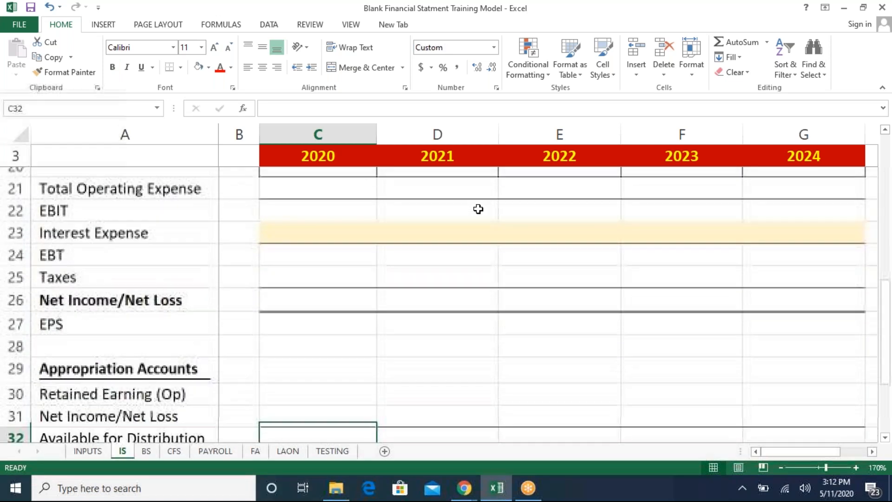
- Switch to the INPUTS sheet and enter a CEO head count of 1 for every year from 2020 to 2024
{"action": "key", "text": "Down"}
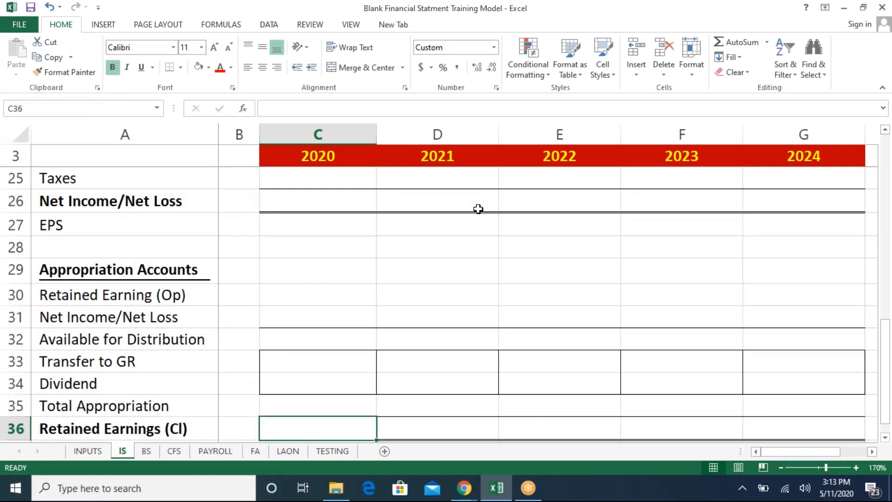
{"action": "key", "text": "ctrl+Page_Up"}
{"action": "key", "text": "Left"}
{"action": "key", "text": "Down"}
{"action": "key", "text": "Down"}
{"action": "key", "text": "Down"}
{"action": "key", "text": "Down"}
{"action": "key", "text": "Down"}
{"action": "key", "text": "Down"}
{"action": "key", "text": "Down"}
{"action": "key", "text": "Down"}
{"action": "key", "text": "Down"}
{"action": "key", "text": "Down"}
{"action": "key", "text": "Down"}
{"action": "key", "text": "Down"}
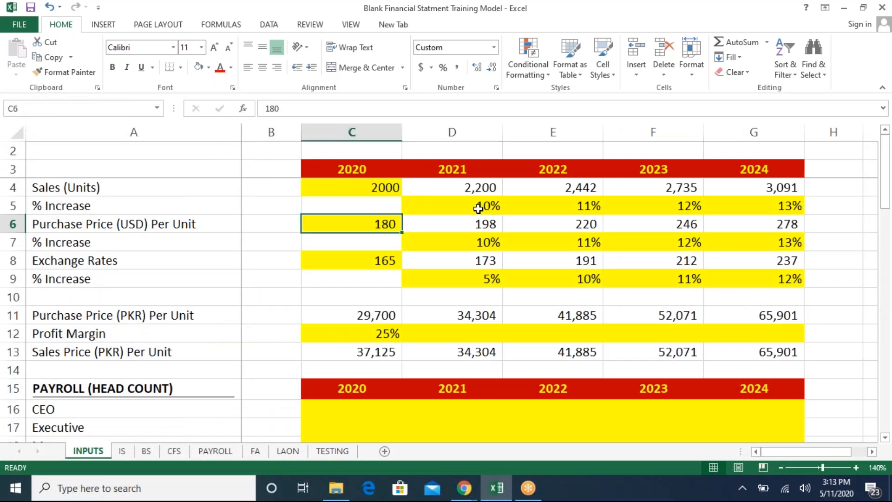
{"action": "key", "text": "Down"}
{"action": "key", "text": "Down"}
{"action": "key", "text": "Down"}
{"action": "key", "text": "Down"}
{"action": "key", "text": "Down"}
{"action": "key", "text": "Down"}
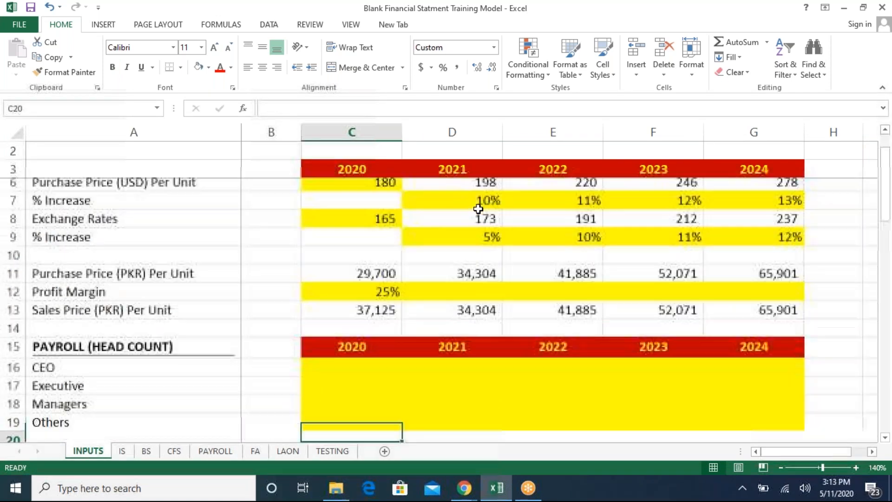
{"action": "key", "text": "Up"}
{"action": "key", "text": "Up"}
{"action": "key", "text": "Up"}
{"action": "key", "text": "Up"}
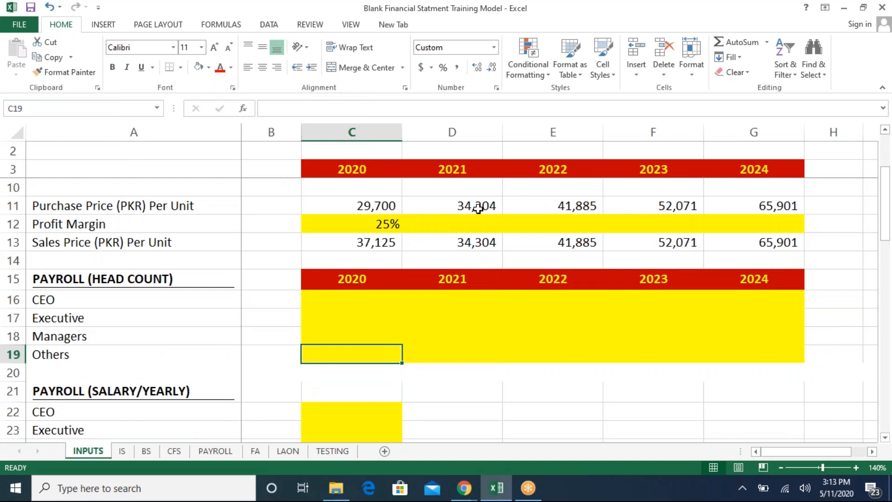
{"action": "left_click", "coordinate": [808, 498]}
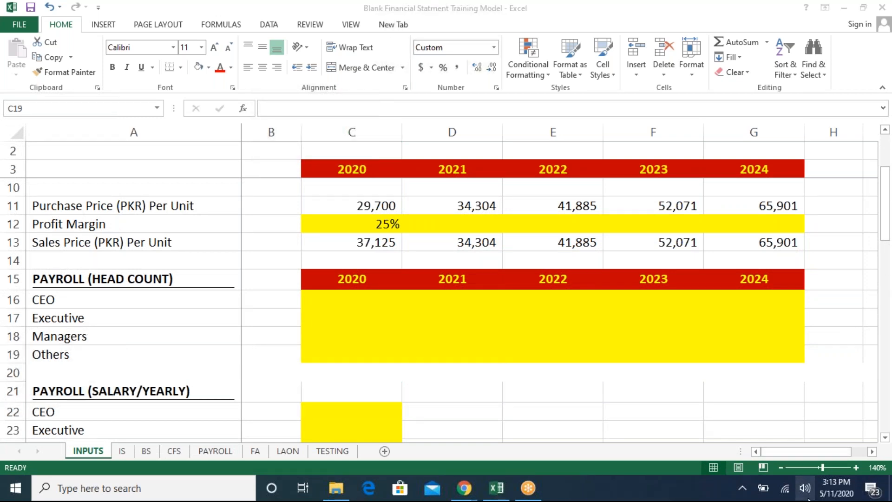
{"action": "left_click", "coordinate": [356, 305]}
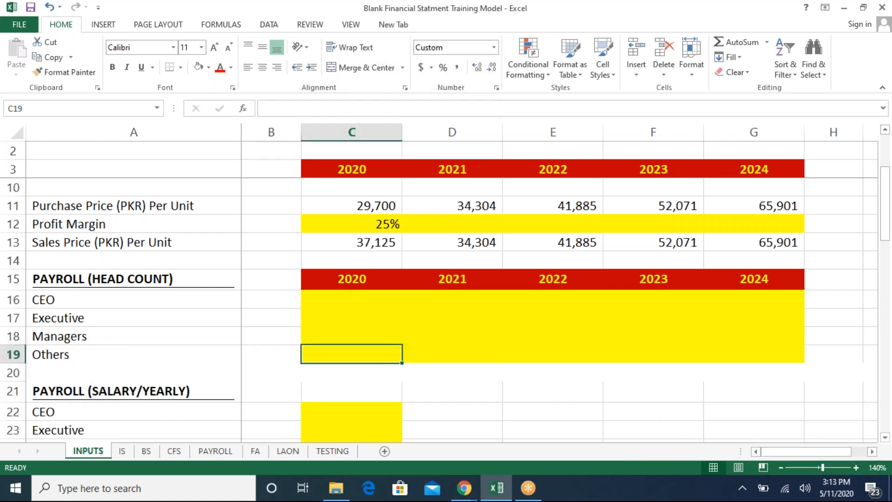
{"action": "left_click", "coordinate": [355, 305]}
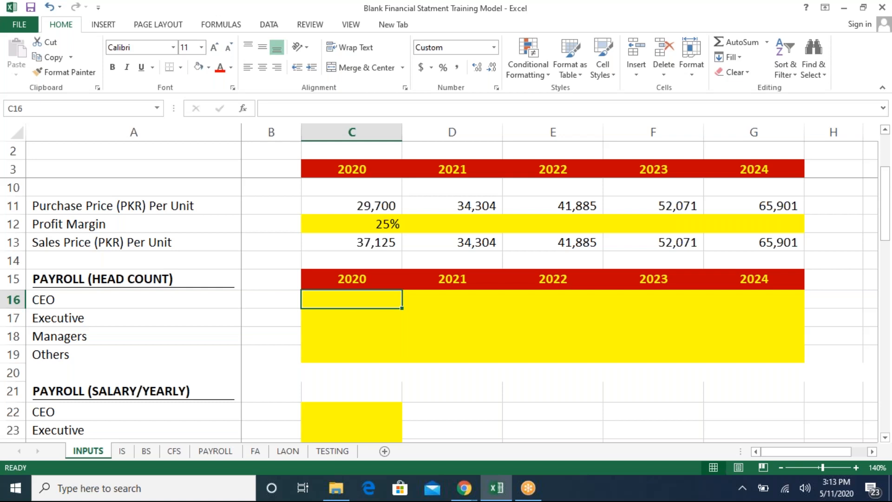
{"action": "type", "text": "1"}
{"action": "key", "text": "Return"}
{"action": "key", "text": "Up"}
{"action": "key", "text": "Right"}
{"action": "type", "text": "1"}
{"action": "key", "text": "Return"}
{"action": "key", "text": "Up"}
{"action": "key", "text": "ctrl+c"}
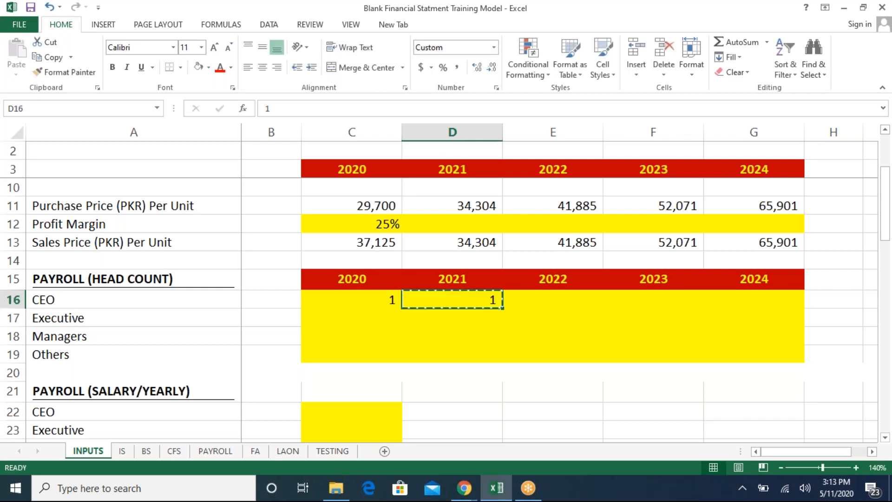
{"action": "key", "text": "Right"}
{"action": "key", "text": "shift+Right"}
{"action": "key", "text": "shift+Right"}
{"action": "key", "text": "ctrl+v"}
- Enter an Executive head count of 5 in 2020 and copy it across 2021 to 2024
{"action": "key", "text": "Left"}
{"action": "key", "text": "Left"}
{"action": "key", "text": "Down"}
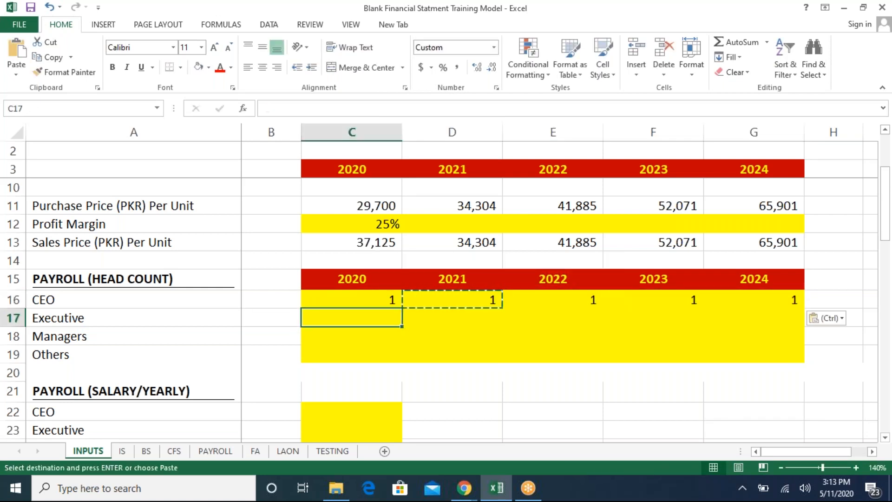
{"action": "type", "text": "5"}
{"action": "key", "text": "Return"}
{"action": "key", "text": "Up"}
{"action": "key", "text": "ctrl+c"}
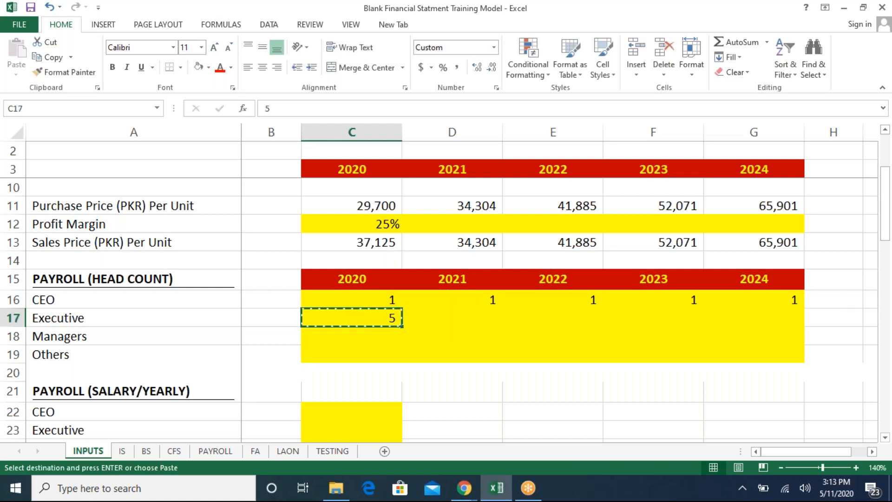
{"action": "key", "text": "Right"}
{"action": "key", "text": "shift+Right"}
{"action": "key", "text": "shift+Right"}
{"action": "key", "text": "shift+Right"}
{"action": "key", "text": "ctrl+v"}
{"action": "key", "text": "Left"}
{"action": "key", "text": "Left"}
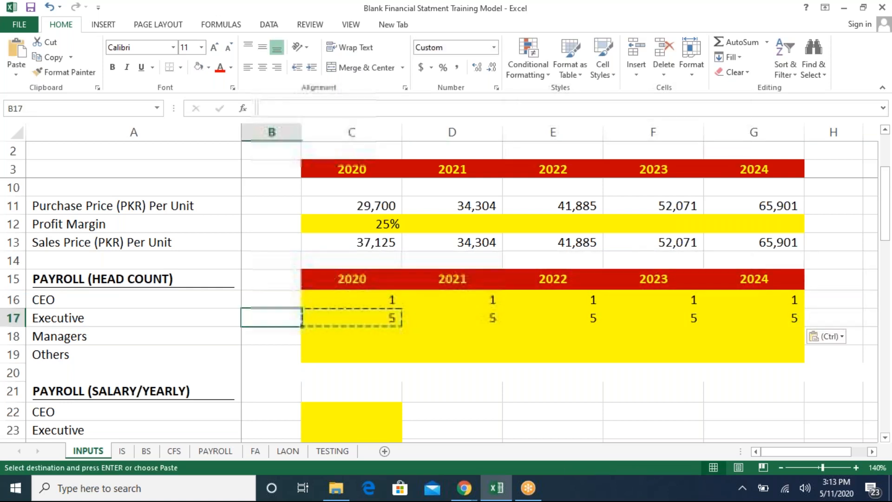
- Enter Managers head counts of 10, 12, 13, 14 and 15 for 2020 through 2024
{"action": "key", "text": "Right"}
{"action": "key", "text": "Down"}
{"action": "key", "text": "Down"}
{"action": "key", "text": "Up"}
{"action": "type", "text": "10"}
{"action": "key", "text": "Return"}
{"action": "key", "text": "Up"}
{"action": "key", "text": "Right"}
{"action": "type", "text": "12"}
{"action": "key", "text": "Tab"}
{"action": "type", "text": "13"}
{"action": "key", "text": "ctrl+Return"}
{"action": "key", "text": "Right"}
{"action": "type", "text": "14"}
{"action": "key", "text": "ctrl+Return"}
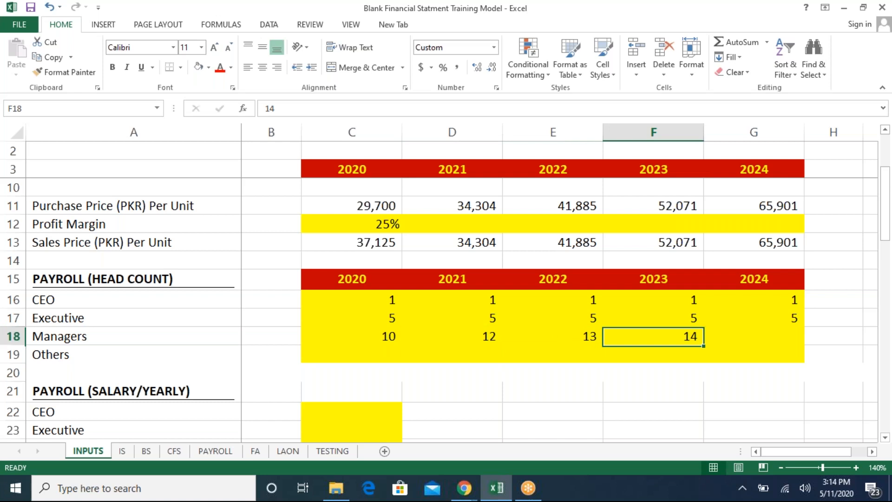
{"action": "key", "text": "Right"}
{"action": "type", "text": "15"}
{"action": "key", "text": "Return"}
{"action": "key", "text": "Left"}
{"action": "key", "text": "Left"}
{"action": "key", "text": "Left"}
{"action": "key", "text": "Left"}
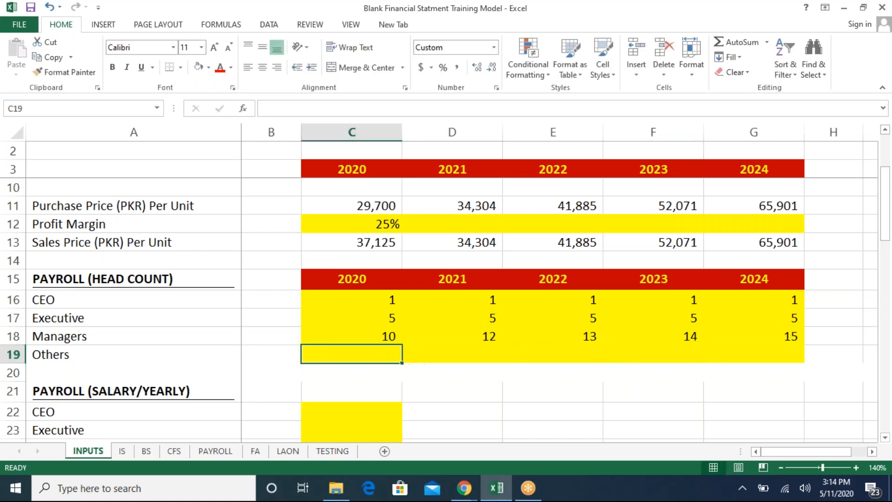
- Enter Others head counts of 9, 15 and 16 for 2020 to 2022, copying 16 into 2023 and 2024
{"action": "type", "text": "2"}
{"action": "key", "text": "Tab"}
{"action": "key", "text": "Left"}
{"action": "type", "text": "9"}
{"action": "key", "text": "Return"}
{"action": "key", "text": "Up"}
{"action": "key", "text": "Right"}
{"action": "type", "text": "15"}
{"action": "key", "text": "Return"}
{"action": "key", "text": "Up"}
{"action": "key", "text": "Right"}
{"action": "type", "text": "16"}
{"action": "key", "text": "Return"}
{"action": "key", "text": "Up"}
{"action": "key", "text": "Right"}
{"action": "key", "text": "Left"}
{"action": "key", "text": "ctrl+c"}
{"action": "key", "text": "Right"}
{"action": "key", "text": "shift+Right"}
{"action": "key", "text": "shift+Right"}
{"action": "key", "text": "shift+Left"}
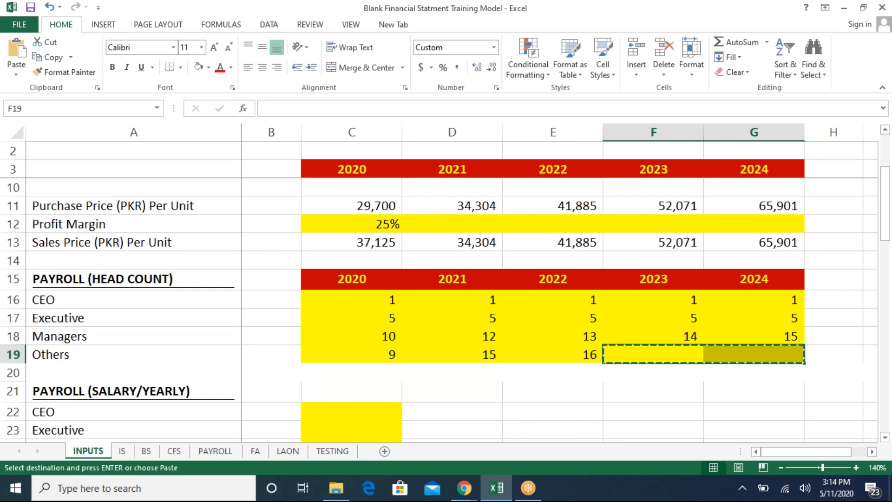
{"action": "key", "text": "Left"}
{"action": "key", "text": "Right"}
{"action": "key", "text": "shift+Right"}
{"action": "key", "text": "shift+Right"}
{"action": "key", "text": "shift+Left"}
{"action": "key", "text": "ctrl+v"}
{"action": "key", "text": "Escape"}
{"action": "key", "text": "Home"}
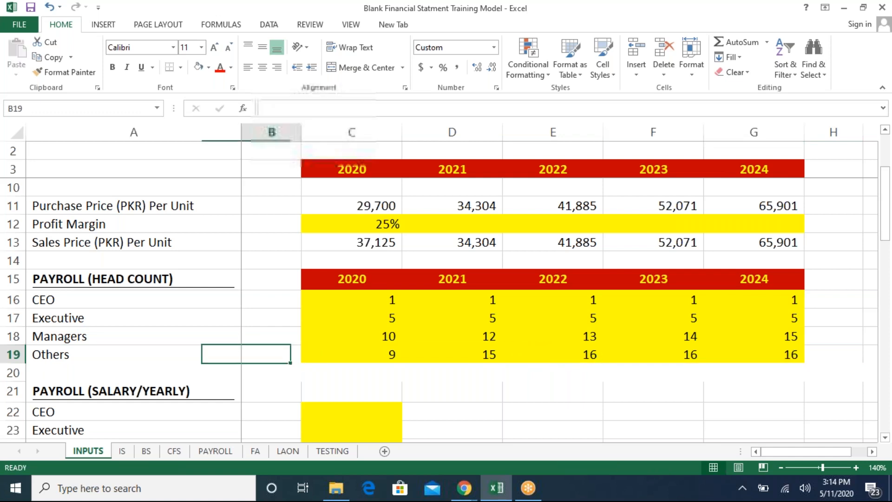
- Examine the head count table and the yearly payroll salary section below it
{"action": "key", "text": "Right"}
{"action": "key", "text": "Right"}
{"action": "key", "text": "Up"}
{"action": "key", "text": "Down"}
{"action": "key", "text": "Down"}
{"action": "key", "text": "Down"}
{"action": "key", "text": "Down"}
{"action": "key", "text": "Down"}
{"action": "key", "text": "Down"}
{"action": "key", "text": "Down"}
{"action": "key", "text": "Down"}
{"action": "key", "text": "Down"}
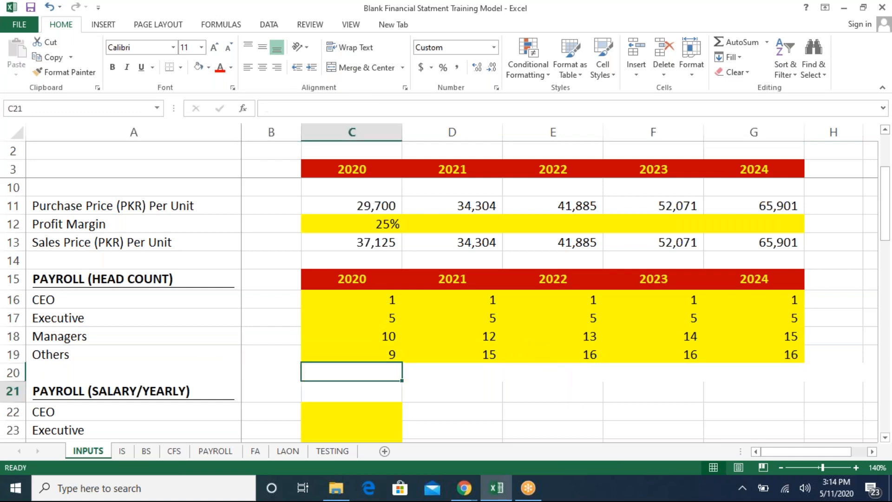
{"action": "key", "text": "Down"}
{"action": "key", "text": "Up"}
{"action": "key", "text": "Down"}
{"action": "key", "text": "Down"}
{"action": "key", "text": "Up"}
{"action": "key", "text": "Up"}
{"action": "key", "text": "Up"}
{"action": "key", "text": "Up"}
{"action": "key", "text": "Up"}
{"action": "key", "text": "Up"}
{"action": "key", "text": "Up"}
{"action": "key", "text": "Up"}
{"action": "key", "text": "Up"}
{"action": "key", "text": "Up"}
{"action": "key", "text": "Up"}
{"action": "key", "text": "Up"}
{"action": "key", "text": "Up"}
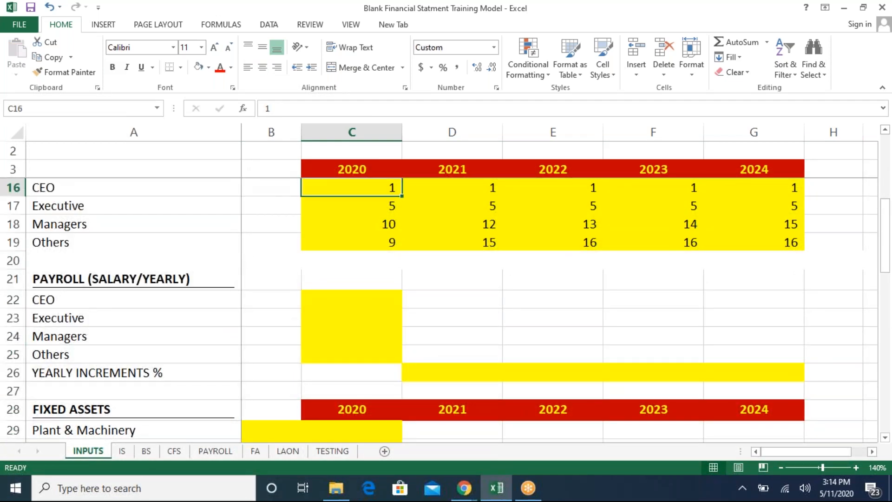
{"action": "key", "text": "Up"}
{"action": "key", "text": "Down"}
{"action": "key", "text": "Down"}
{"action": "key", "text": "Down"}
{"action": "key", "text": "Down"}
{"action": "key", "text": "Down"}
{"action": "key", "text": "Down"}
{"action": "key", "text": "Down"}
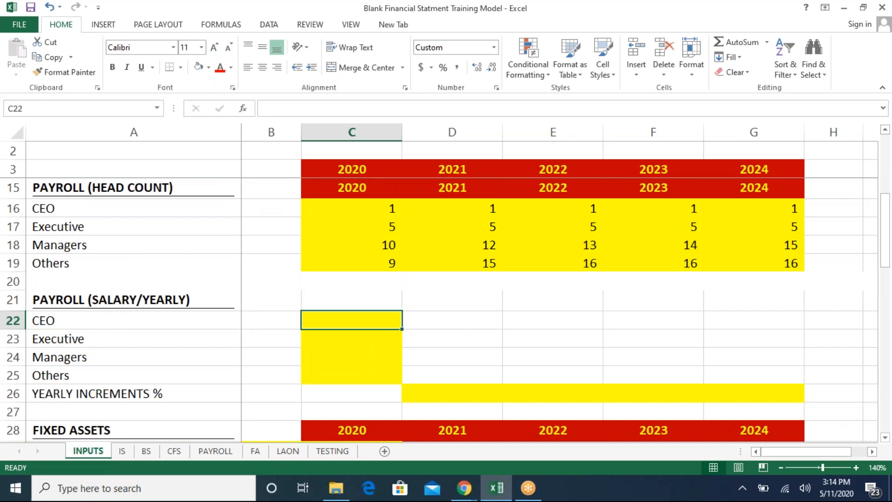
{"action": "key", "text": "Left"}
{"action": "key", "text": "Right"}
{"action": "key", "text": "Down"}
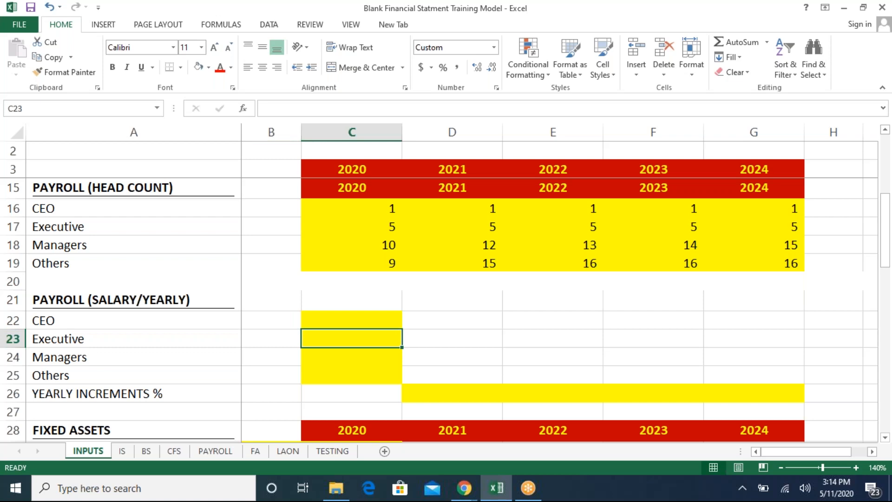
{"action": "key", "text": "Down"}
{"action": "key", "text": "Down"}
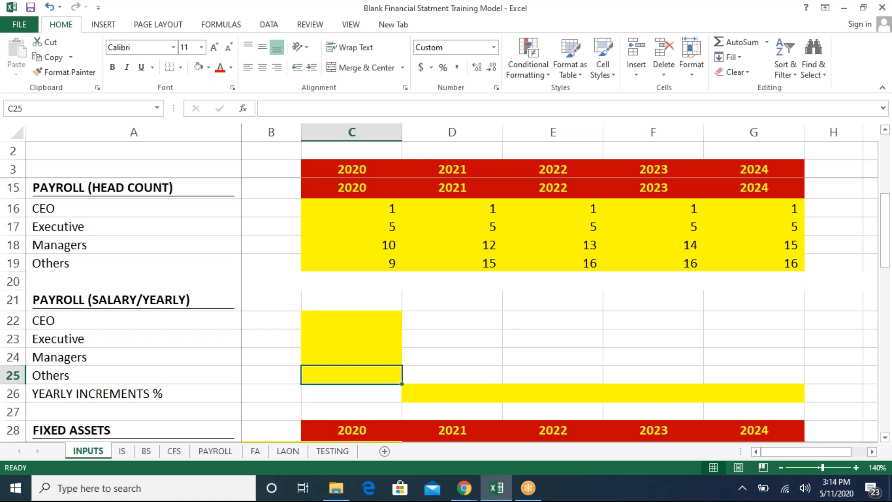
{"action": "key", "text": "Up"}
{"action": "key", "text": "Up"}
{"action": "key", "text": "Up"}
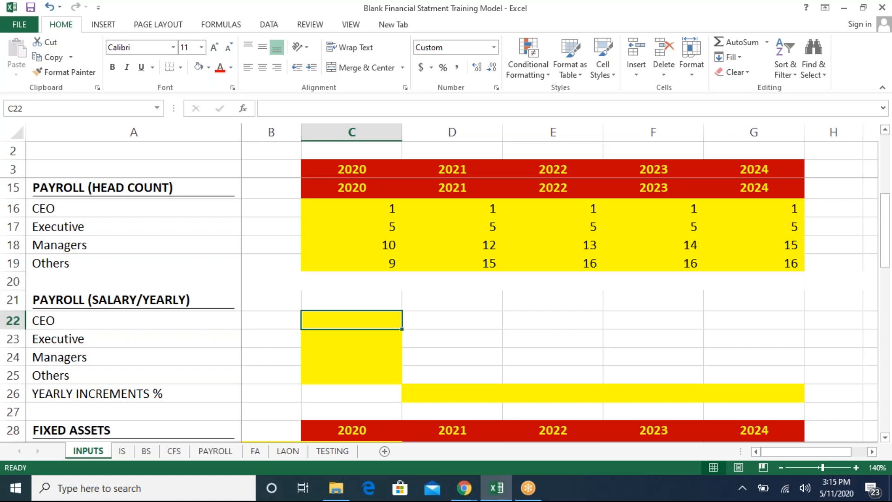
- Enter 2020 yearly salaries as =300000*12 for CEO and =200000*12 for Executive
{"action": "type", "text": "="}
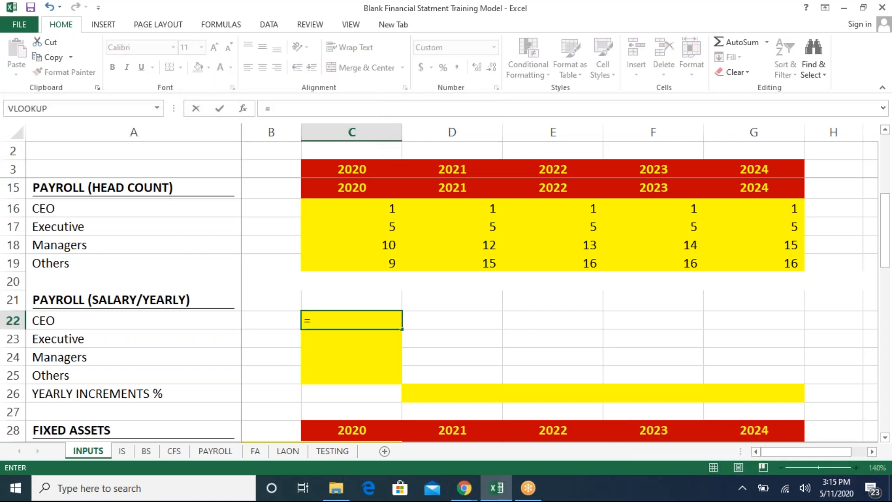
{"action": "type", "text": "300000"}
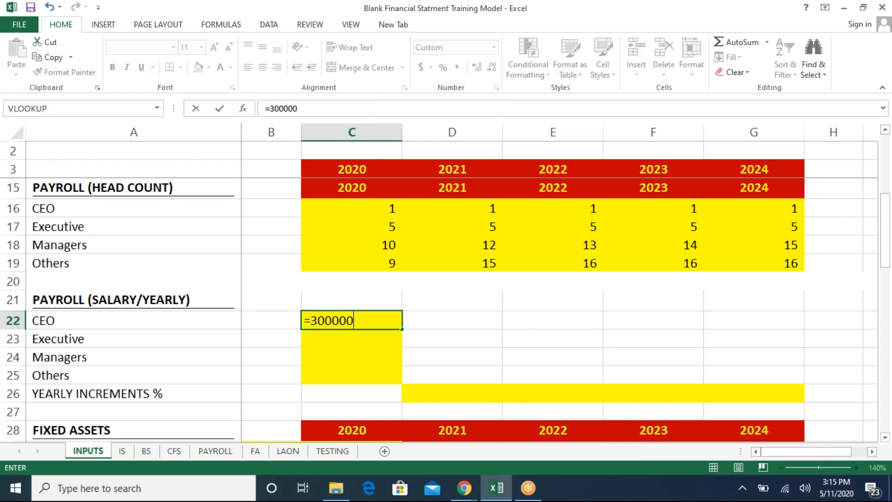
{"action": "type", "text": "*12"}
{"action": "key", "text": "Return"}
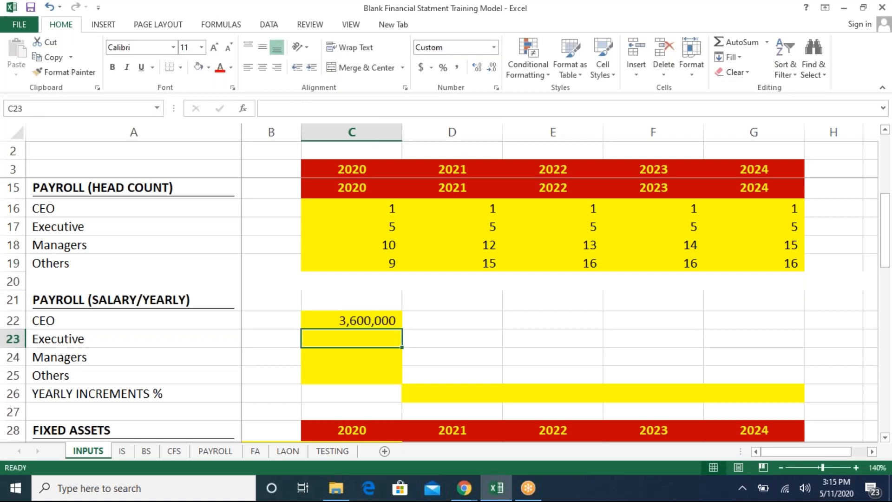
{"action": "type", "text": "="}
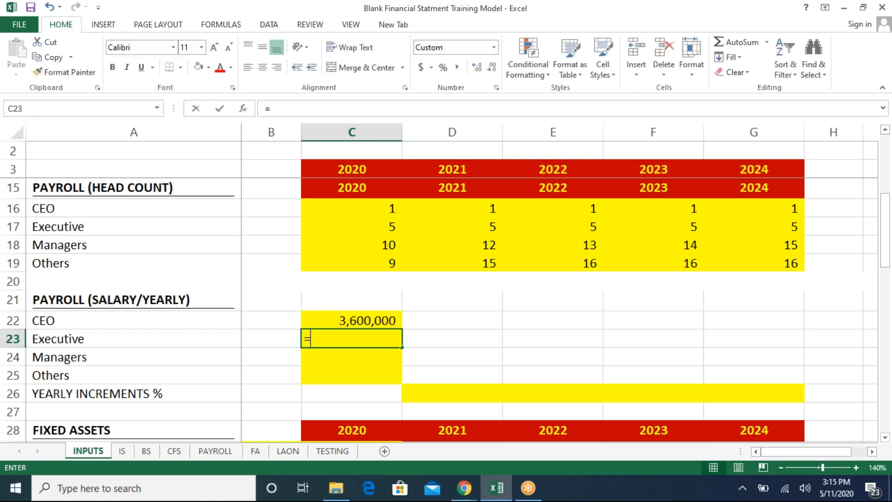
{"action": "type", "text": "200"}
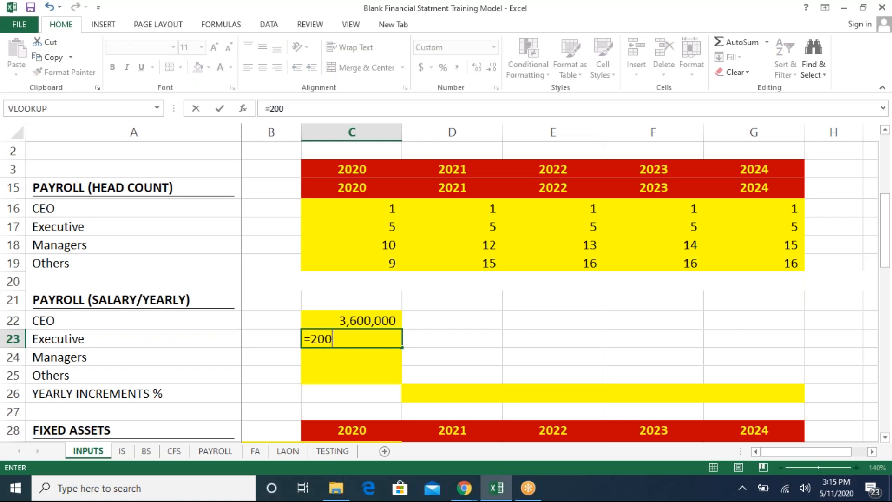
{"action": "type", "text": "000*12"}
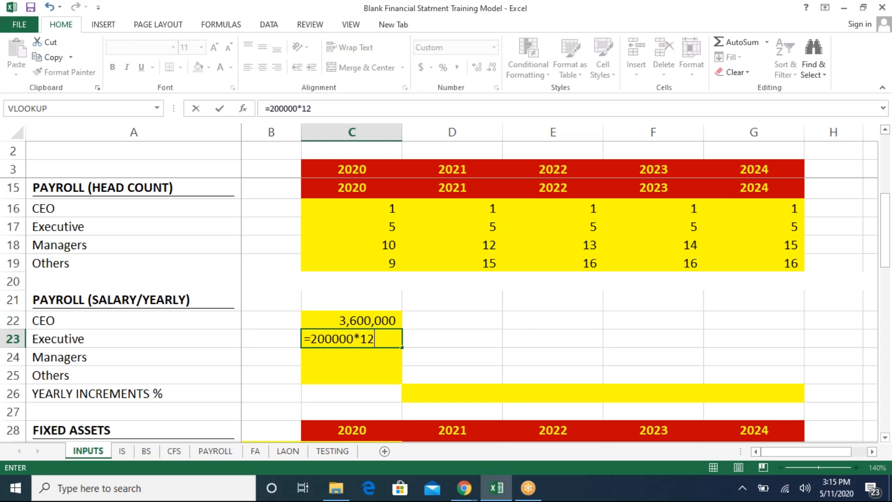
{"action": "key", "text": "Return"}
- Enter 2020 yearly salaries as =150000*12 for Managers and =50000*12 for Others
{"action": "type", "text": "=1500000"}
{"action": "key", "text": "BackSpace"}
{"action": "type", "text": "*12"}
{"action": "key", "text": "Return"}
{"action": "type", "text": "="}
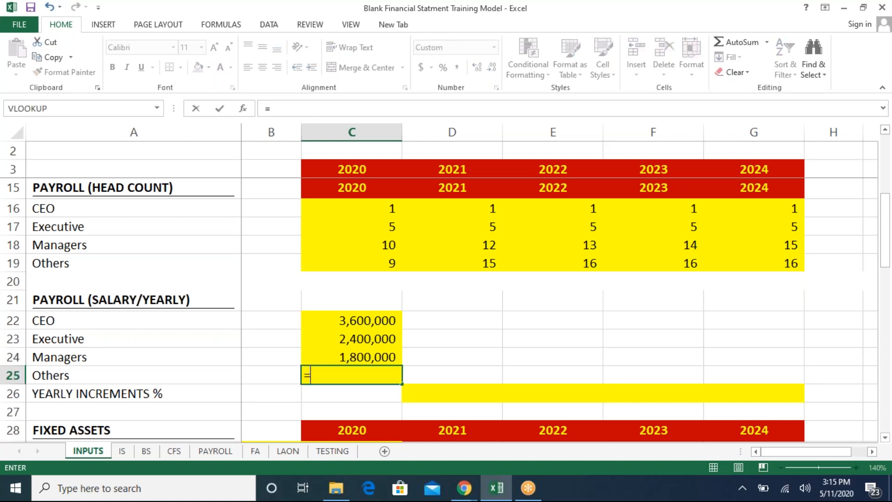
{"action": "type", "text": "50000*12"}
{"action": "key", "text": "Return"}
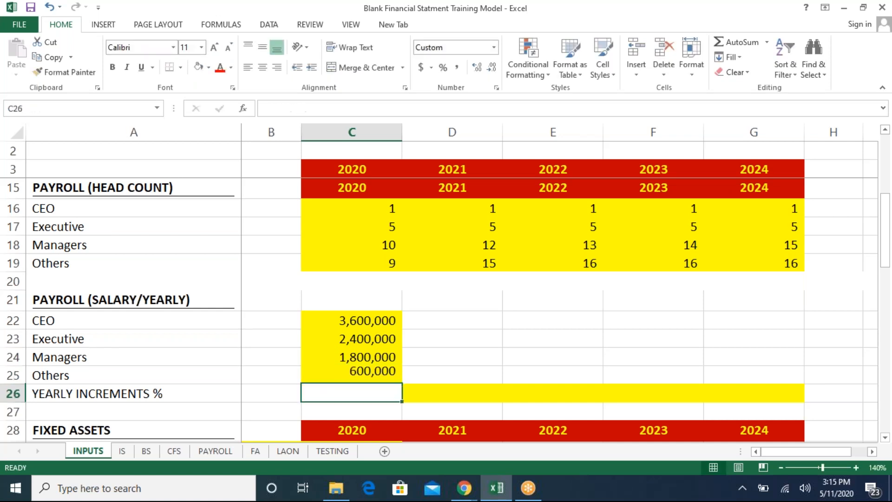
- Set the yearly salary increment to 10% for 2021 and copy it across 2022 to 2024
{"action": "key", "text": "Up"}
{"action": "key", "text": "Up"}
{"action": "key", "text": "Up"}
{"action": "key", "text": "Up"}
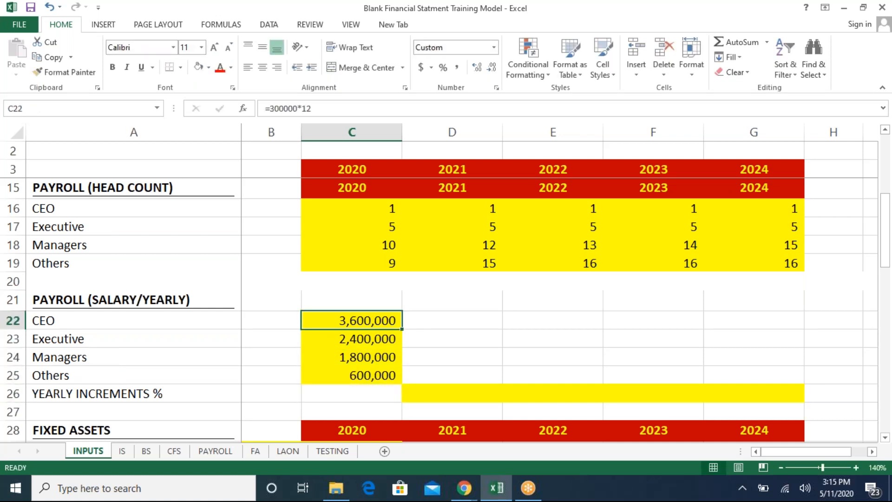
{"action": "key", "text": "Down"}
{"action": "key", "text": "Down"}
{"action": "key", "text": "Down"}
{"action": "key", "text": "Right"}
{"action": "key", "text": "Down"}
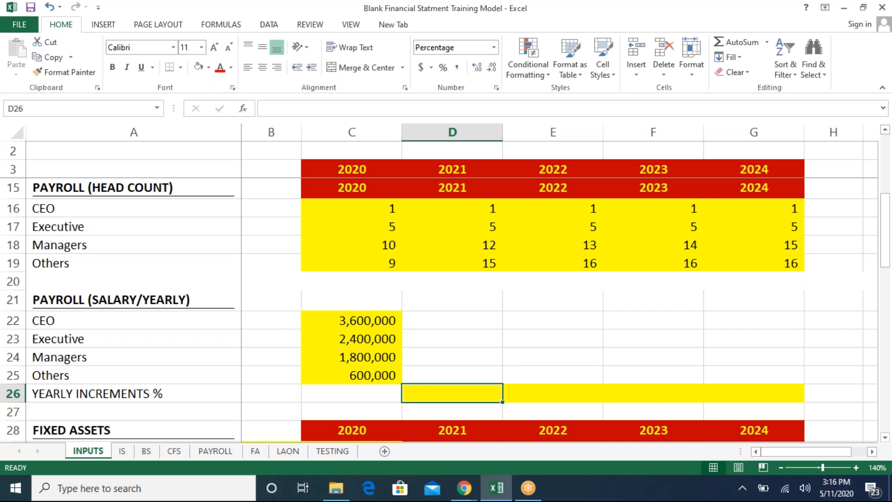
{"action": "type", "text": "10"}
{"action": "key", "text": "Return"}
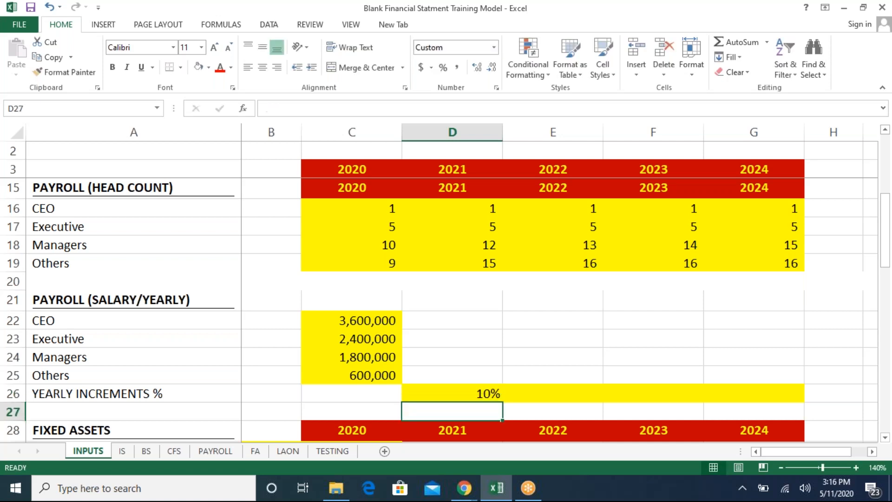
{"action": "key", "text": "Up"}
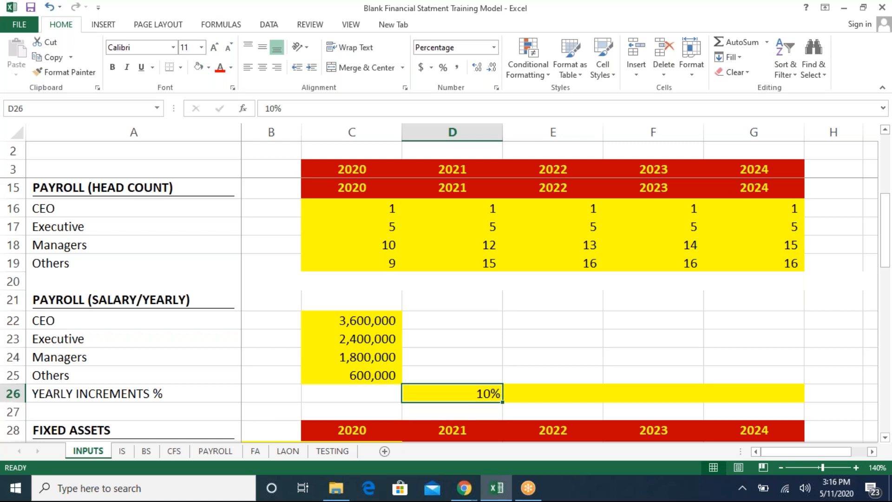
{"action": "key", "text": "ctrl+c"}
{"action": "key", "text": "Right"}
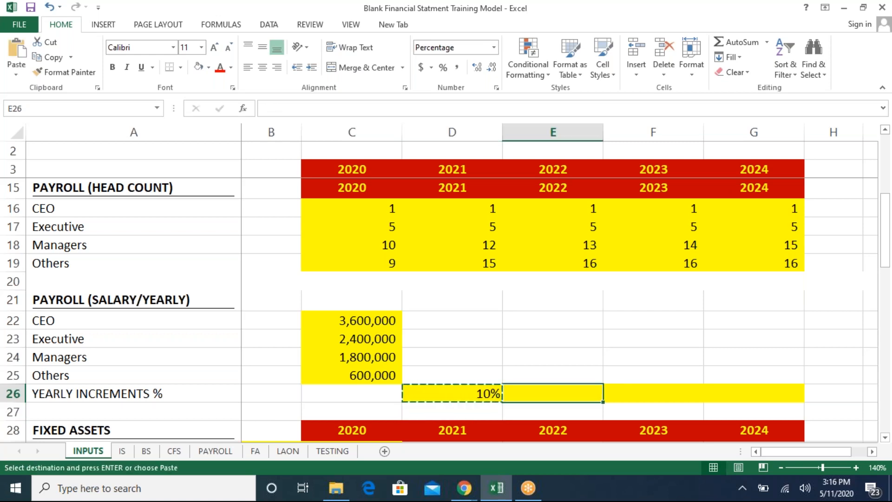
{"action": "key", "text": "shift+Right"}
{"action": "key", "text": "shift+Right"}
{"action": "key", "text": "ctrl+v"}
{"action": "key", "text": "Left"}
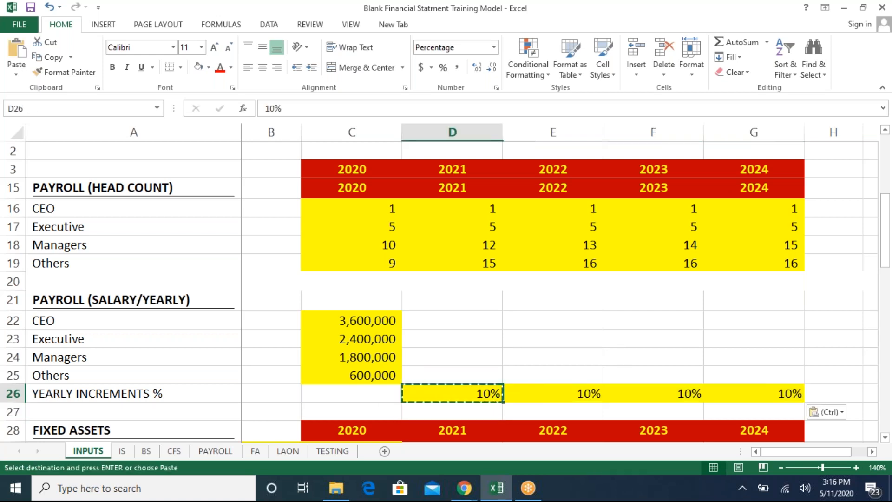
- Set the yearly salary increments to 11% for 2022, 12% for 2023 and 13% for 2024
{"action": "key", "text": "Right"}
{"action": "type", "text": "11"}
{"action": "key", "text": "Return"}
{"action": "key", "text": "Up"}
{"action": "key", "text": "Right"}
{"action": "type", "text": "12"}
{"action": "key", "text": "Return"}
{"action": "key", "text": "Up"}
{"action": "key", "text": "Right"}
{"action": "type", "text": "1"}
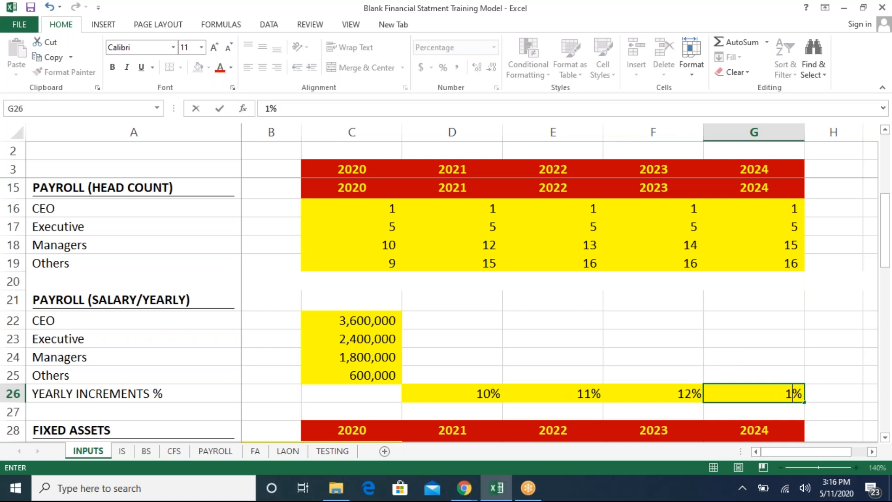
{"action": "type", "text": "3"}
{"action": "key", "text": "Return"}
- Enter the 2021 CEO salary as =C22*(1+D26), growing the 2020 salary by the 2021 increment
{"action": "key", "text": "Up"}
{"action": "key", "text": "Up"}
{"action": "key", "text": "Left"}
{"action": "key", "text": "Left"}
{"action": "key", "text": "Left"}
{"action": "key", "text": "Left"}
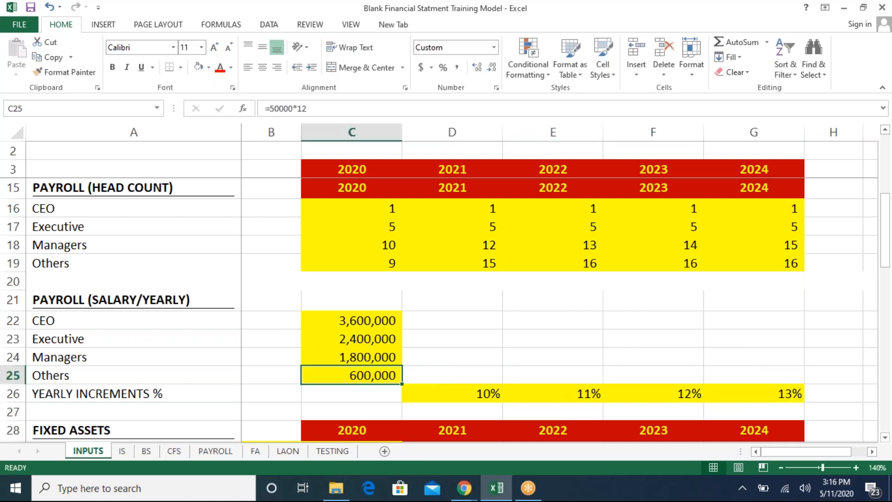
{"action": "key", "text": "Right"}
{"action": "key", "text": "Up"}
{"action": "key", "text": "Up"}
{"action": "key", "text": "Up"}
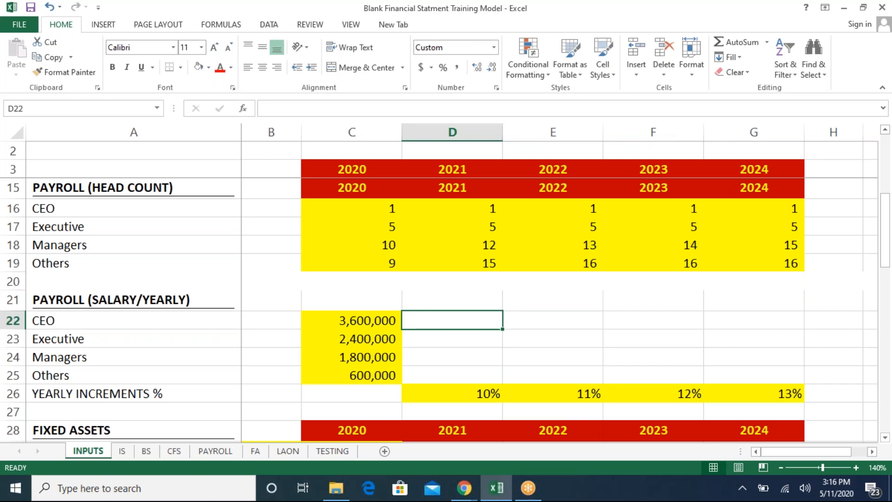
{"action": "type", "text": "="}
{"action": "key", "text": "Left"}
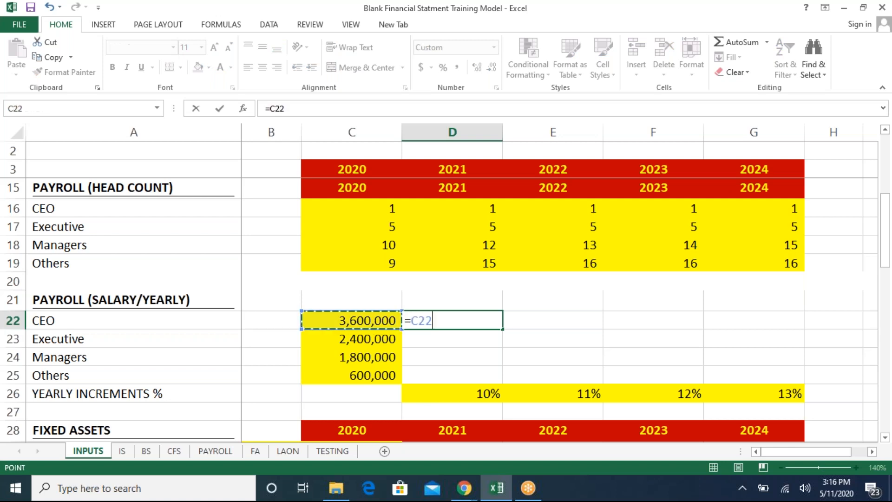
{"action": "type", "text": "*"}
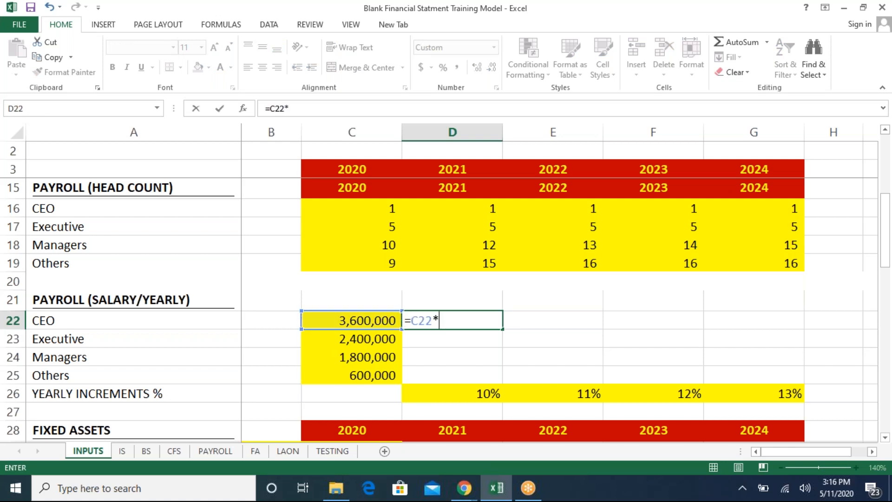
{"action": "type", "text": "(1+"}
{"action": "key", "text": "Down"}
{"action": "key", "text": "Down"}
{"action": "key", "text": "Down"}
{"action": "key", "text": "Down"}
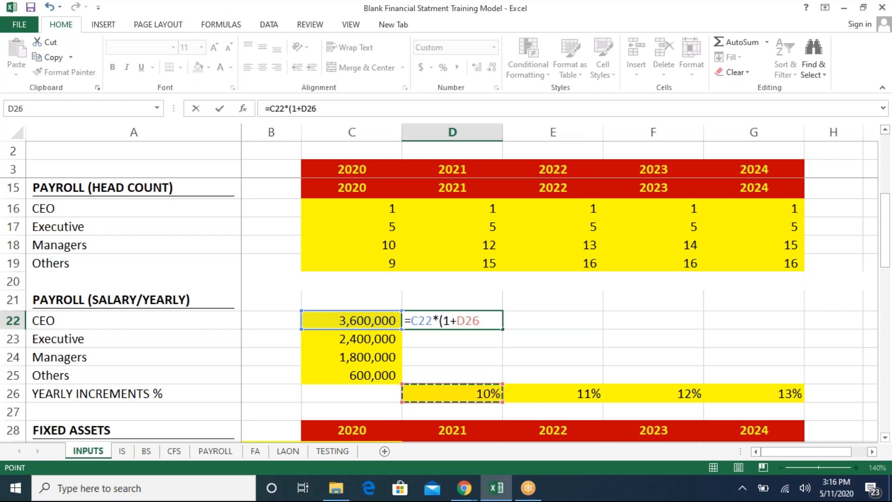
{"action": "type", "text": ")"}
{"action": "key", "text": "Return"}
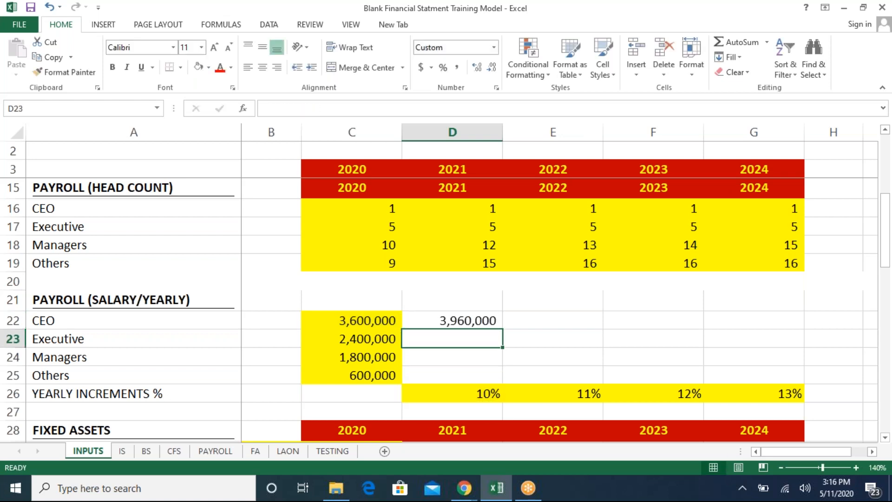
- Examine the 2021 CEO salary result against the yearly increments row
{"action": "key", "text": "Down"}
{"action": "key", "text": "Down"}
{"action": "key", "text": "Down"}
{"action": "key", "text": "Up"}
{"action": "key", "text": "Up"}
{"action": "key", "text": "Up"}
{"action": "key", "text": "Up"}
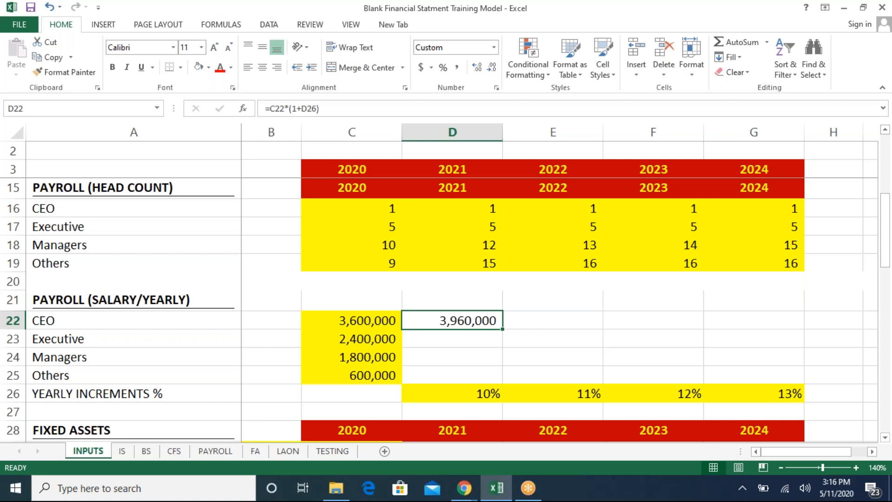
{"action": "key", "text": "Down"}
{"action": "key", "text": "Down"}
{"action": "key", "text": "Down"}
{"action": "key", "text": "Down"}
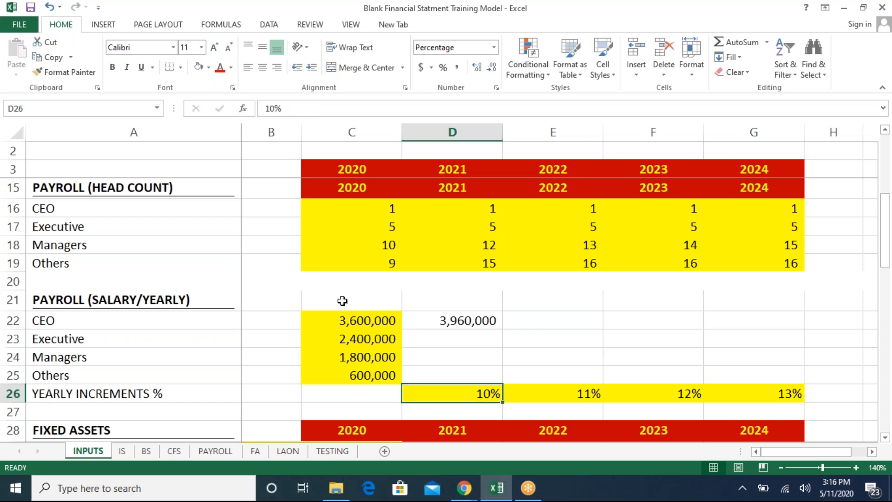
{"action": "key", "text": "shift+space"}
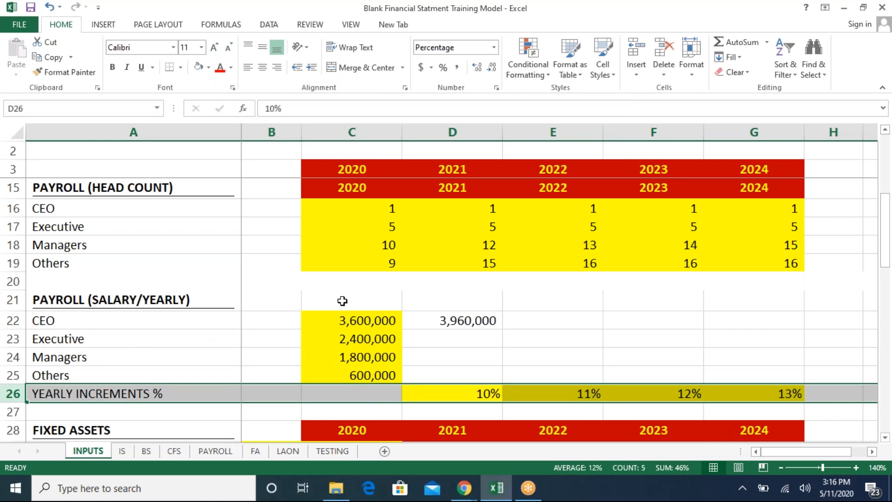
- Lock the increment's row reference in the 2021 CEO salary formula, making it =C22*(1+D$26)
{"action": "key", "text": "Right"}
{"action": "key", "text": "Up"}
{"action": "key", "text": "Up"}
{"action": "key", "text": "Up"}
{"action": "key", "text": "Up"}
{"action": "key", "text": "Left"}
{"action": "key", "text": "F2"}
{"action": "key", "text": "Left"}
{"action": "key", "text": "Left"}
{"action": "key", "text": "Left"}
{"action": "key", "text": "shift+Right"}
{"action": "key", "text": "shift+Right"}
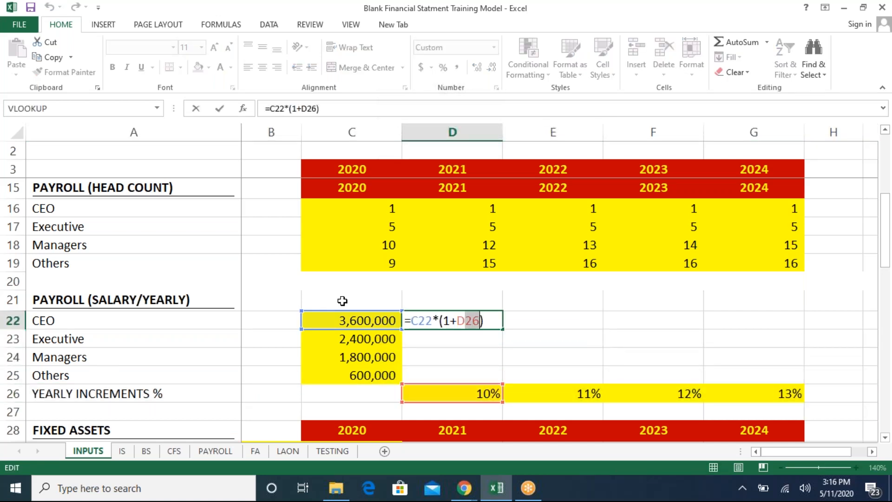
{"action": "key", "text": "F4"}
{"action": "key", "text": "F4"}
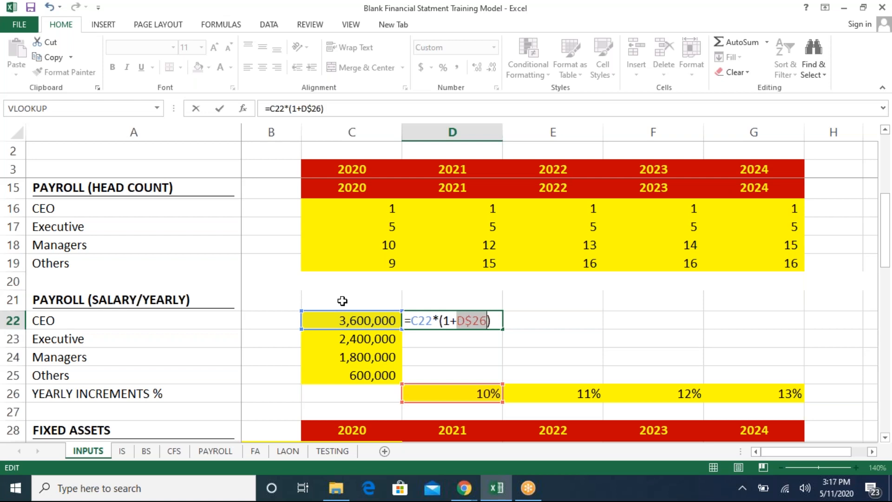
{"action": "key", "text": "Return"}
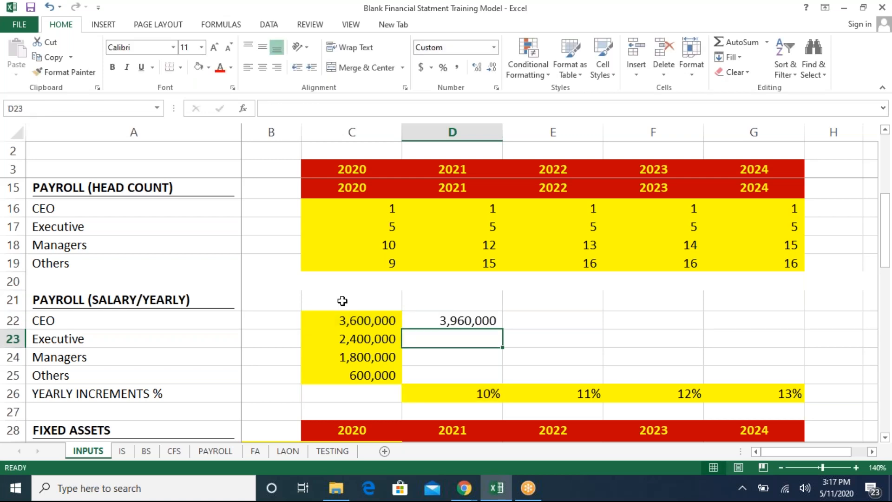
- Copy the 2021 CEO salary formula across to 2024 and down through the Executive, Managers and Others rows
{"action": "key", "text": "Up"}
{"action": "key", "text": "F2"}
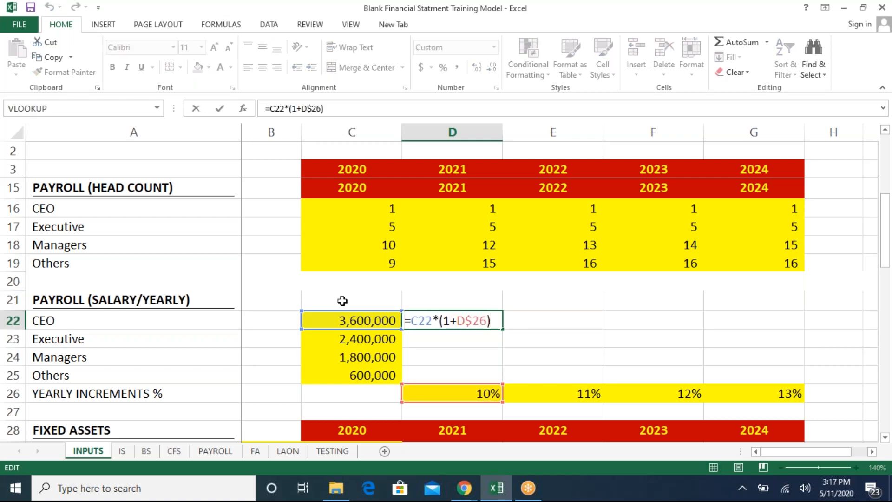
{"action": "key", "text": "Escape"}
{"action": "key", "text": "ctrl+c"}
{"action": "key", "text": "Right"}
{"action": "key", "text": "shift+Right"}
{"action": "key", "text": "shift+Right"}
{"action": "key", "text": "ctrl+v"}
{"action": "key", "text": "Down"}
{"action": "key", "text": "Down"}
{"action": "key", "text": "Left"}
{"action": "key", "text": "Up"}
{"action": "key", "text": "shift+Down"}
{"action": "key", "text": "shift+Down"}
{"action": "key", "text": "shift+Right"}
{"action": "key", "text": "shift+Right"}
{"action": "key", "text": "shift+Right"}
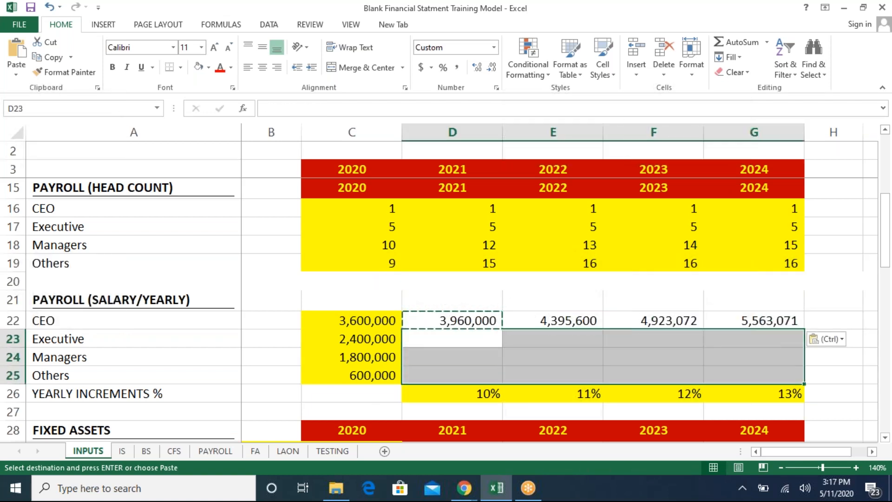
{"action": "key", "text": "ctrl+v"}
{"action": "key", "text": "Escape"}
- Review the computed yearly salaries for all roles and years
{"action": "key", "text": "Left"}
{"action": "key", "text": "Right"}
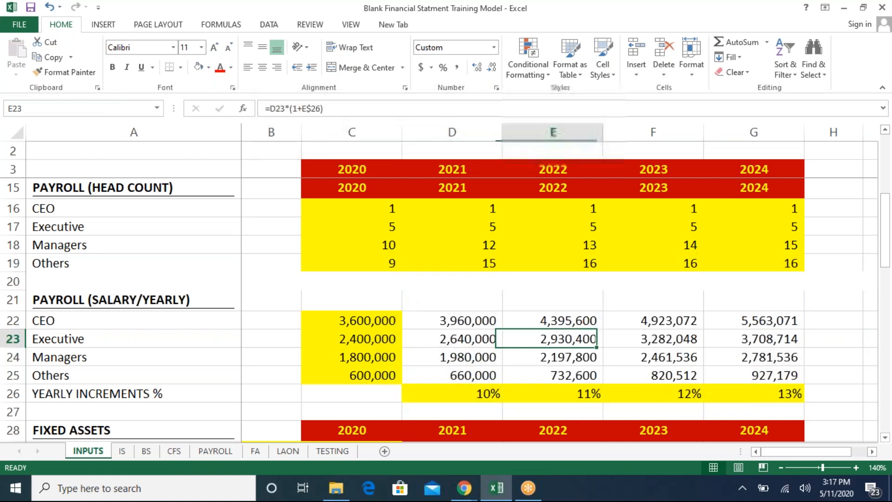
{"action": "key", "text": "Left"}
{"action": "key", "text": "Up"}
{"action": "key", "text": "Up"}
{"action": "key", "text": "Up"}
{"action": "key", "text": "Up"}
{"action": "key", "text": "Up"}
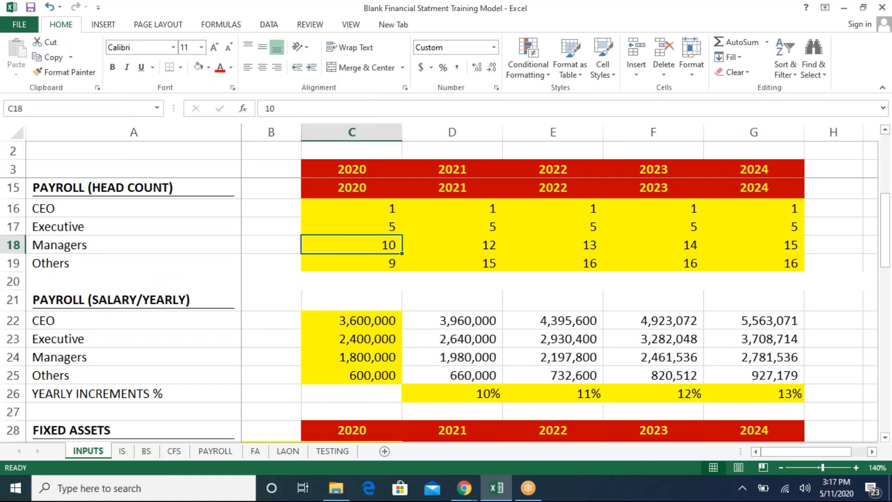
{"action": "key", "text": "Down"}
{"action": "key", "text": "Down"}
{"action": "key", "text": "Down"}
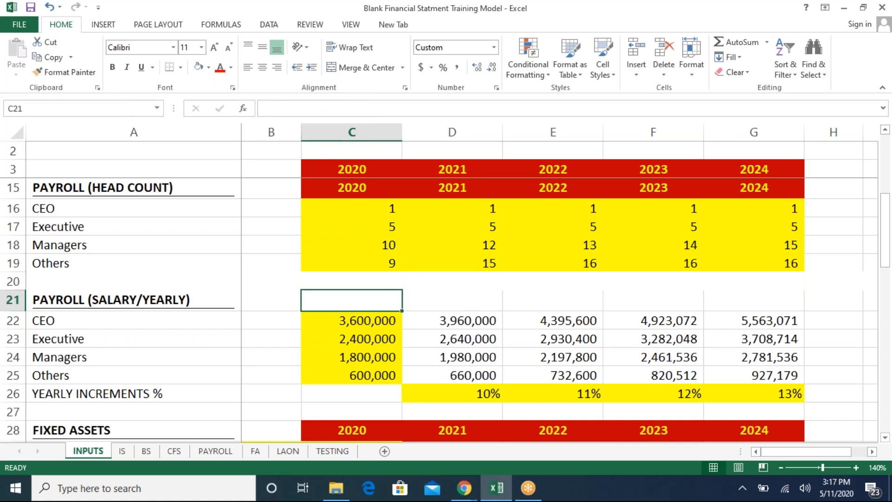
{"action": "key", "text": "Down"}
{"action": "key", "text": "Down"}
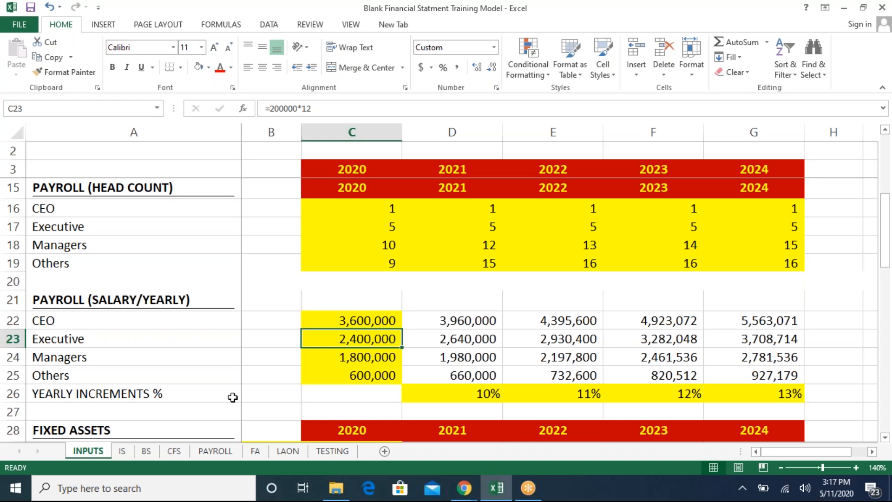
- Switch to the PAYROLL sheet and examine its head count and salary sections
{"action": "left_click", "coordinate": [219, 457]}
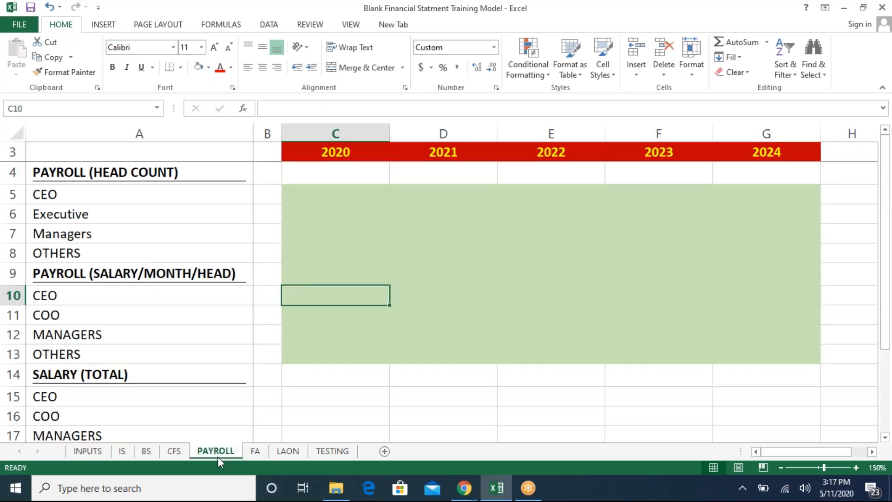
{"action": "left_click", "coordinate": [353, 196]}
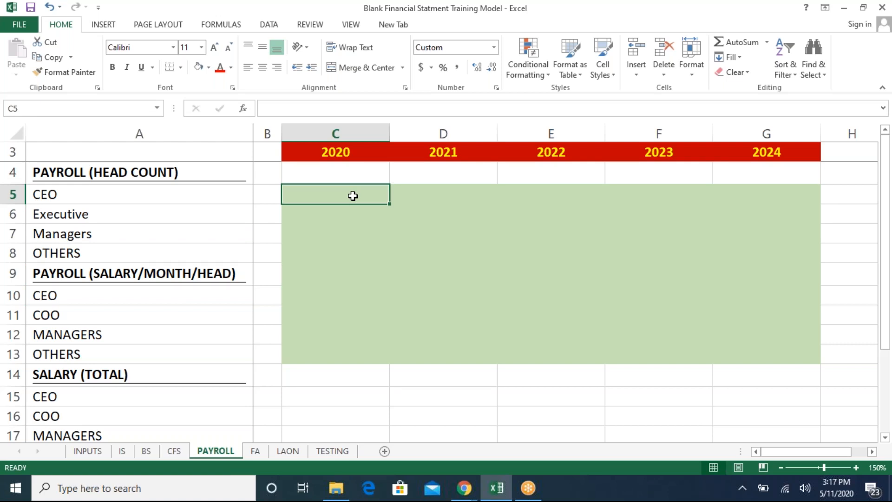
{"action": "key", "text": "Left"}
{"action": "key", "text": "Left"}
{"action": "key", "text": "Down"}
{"action": "key", "text": "Down"}
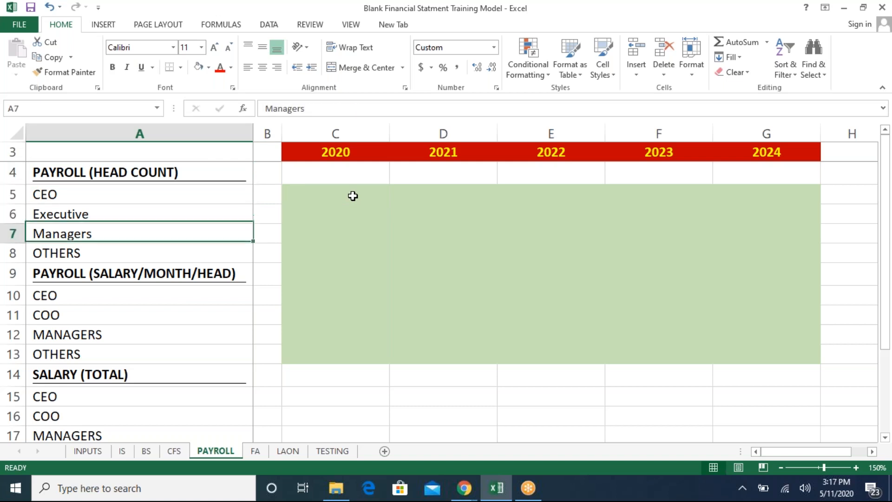
{"action": "key", "text": "Down"}
{"action": "key", "text": "Down"}
{"action": "key", "text": "Down"}
{"action": "key", "text": "Down"}
{"action": "key", "text": "Down"}
{"action": "key", "text": "Down"}
{"action": "key", "text": "Down"}
{"action": "key", "text": "Down"}
{"action": "key", "text": "Down"}
{"action": "key", "text": "Down"}
{"action": "key", "text": "Up"}
{"action": "key", "text": "Up"}
{"action": "key", "text": "Up"}
{"action": "key", "text": "Up"}
{"action": "key", "text": "Up"}
{"action": "key", "text": "Up"}
{"action": "key", "text": "Up"}
{"action": "key", "text": "Up"}
{"action": "key", "text": "Up"}
{"action": "key", "text": "Up"}
{"action": "key", "text": "Up"}
{"action": "key", "text": "Up"}
{"action": "key", "text": "Up"}
{"action": "key", "text": "Up"}
{"action": "key", "text": "Up"}
{"action": "key", "text": "Up"}
{"action": "key", "text": "Down"}
{"action": "key", "text": "Down"}
{"action": "key", "text": "Down"}
{"action": "key", "text": "Down"}
{"action": "key", "text": "Right"}
{"action": "key", "text": "Right"}
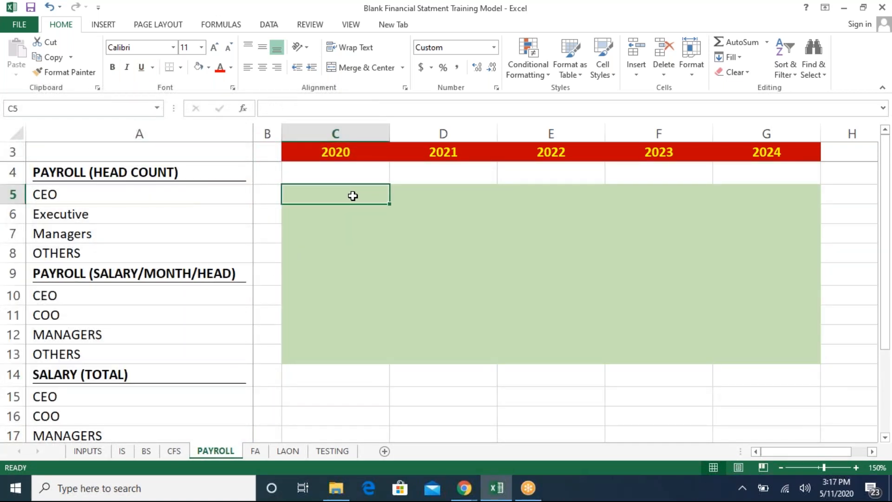
- Link the 2020 CEO head count to INPUTS!C16 and copy the link across to 2024
{"action": "type", "text": "="}
{"action": "left_click", "coordinate": [77, 448]}
{"action": "left_click", "coordinate": [389, 209]}
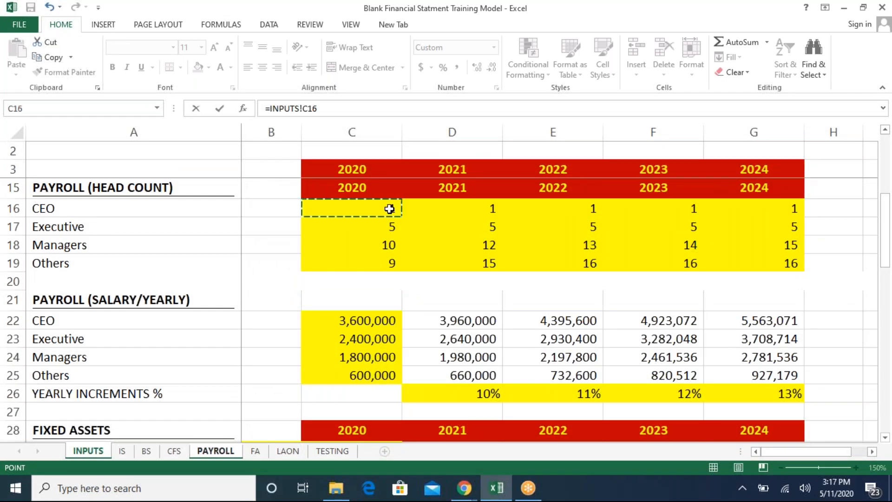
{"action": "key", "text": "Return"}
{"action": "key", "text": "ctrl+c"}
{"action": "key", "text": "Right"}
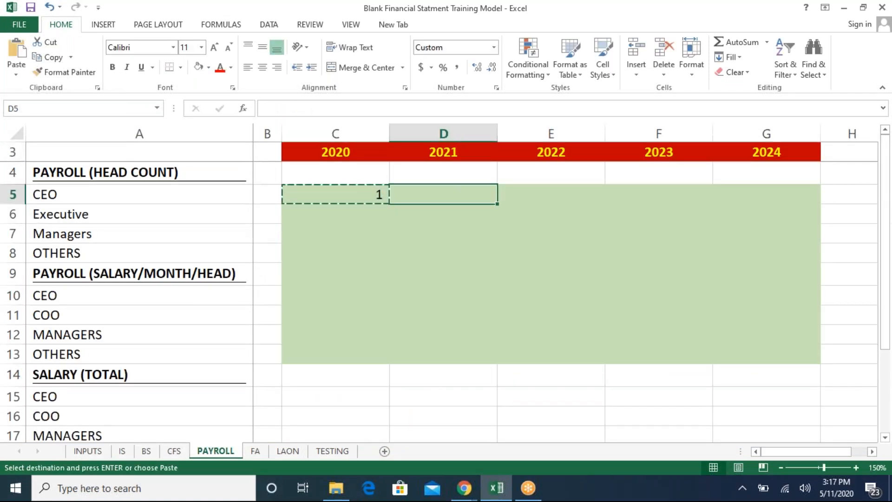
{"action": "key", "text": "shift+Right"}
{"action": "key", "text": "shift+Right"}
{"action": "key", "text": "shift+Right"}
{"action": "key", "text": "ctrl+v"}
{"action": "key", "text": "Left"}
{"action": "key", "text": "Down"}
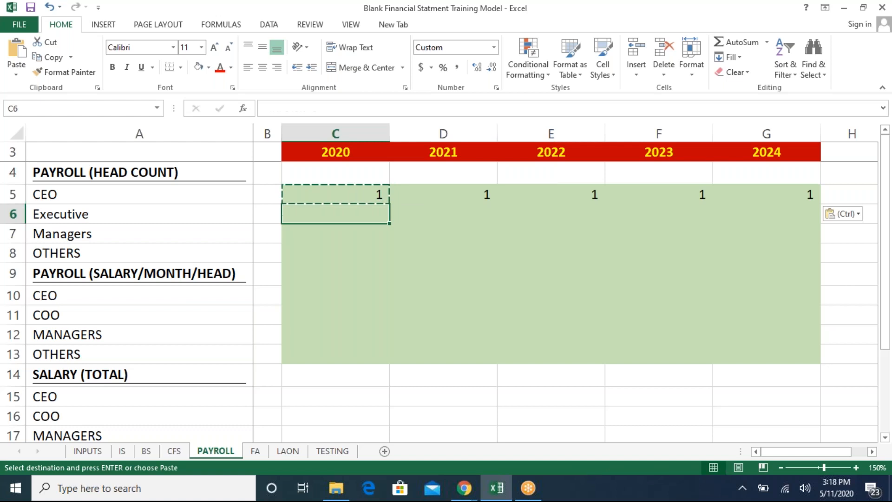
- Paste the head count link into the Executive, Managers and OTHERS rows for 2020 to 2024
{"action": "key", "text": "shift+Right"}
{"action": "key", "text": "shift+Right"}
{"action": "key", "text": "shift+Right"}
{"action": "key", "text": "shift+Right"}
{"action": "key", "text": "shift+Down"}
{"action": "key", "text": "shift+Down"}
{"action": "key", "text": "ctrl+v"}
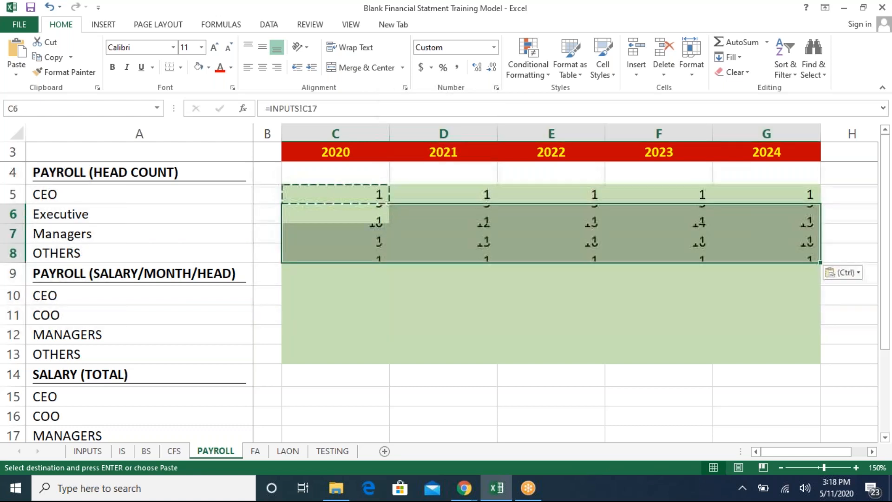
{"action": "key", "text": "Escape"}
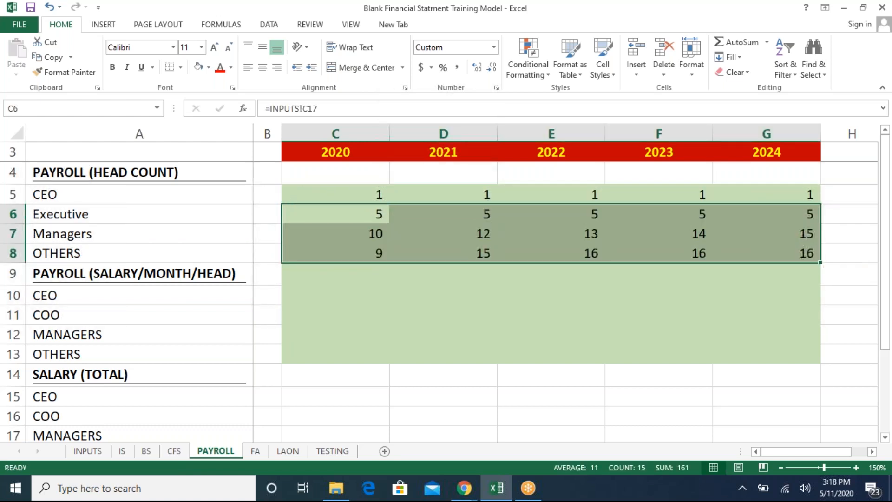
- Link the 2020 CEO monthly salary to INPUTS!C22 and copy the link across to 2024
{"action": "key", "text": "Down"}
{"action": "key", "text": "Down"}
{"action": "key", "text": "Down"}
{"action": "key", "text": "Down"}
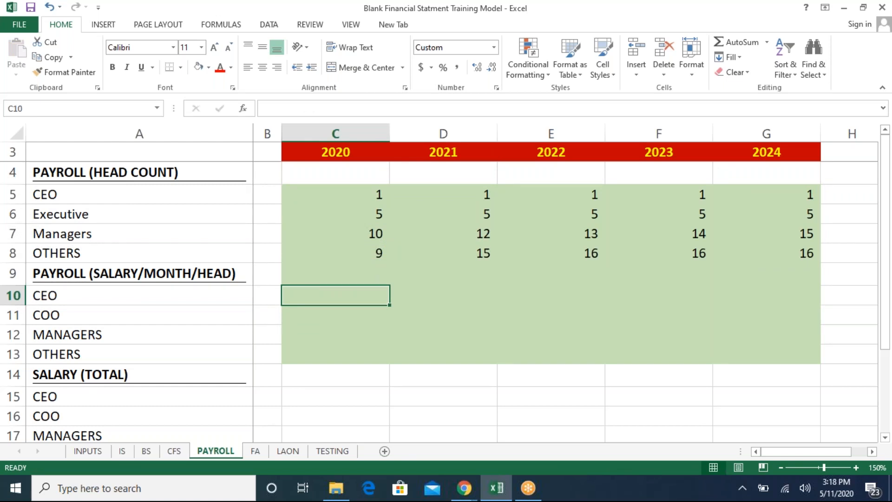
{"action": "type", "text": "="}
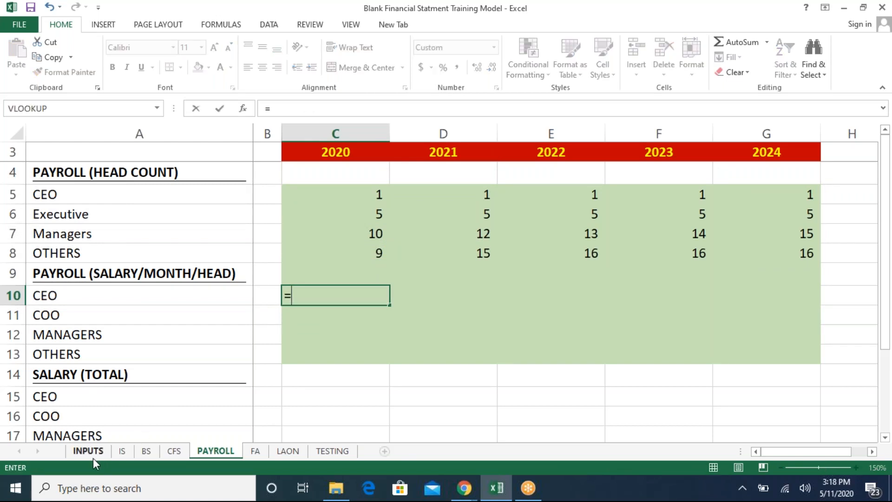
{"action": "left_click", "coordinate": [93, 458]}
{"action": "left_click", "coordinate": [356, 323]}
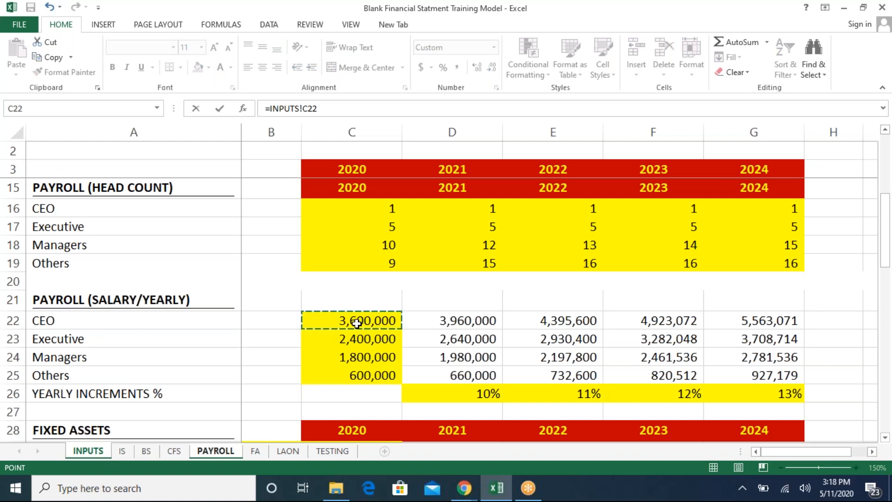
{"action": "key", "text": "Return"}
{"action": "key", "text": "Up"}
{"action": "key", "text": "ctrl+c"}
{"action": "key", "text": "Right"}
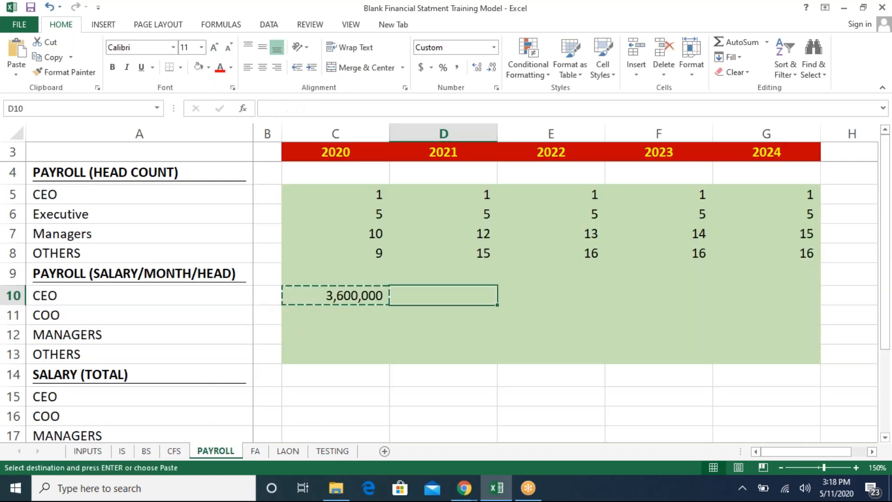
{"action": "key", "text": "shift+Right"}
{"action": "key", "text": "shift+Right"}
{"action": "key", "text": "shift+Right"}
{"action": "key", "text": "ctrl+v"}
- Paste the salary link into the COO, MANAGERS and OTHERS rows for 2020 to 2024
{"action": "key", "text": "Left"}
{"action": "key", "text": "Down"}
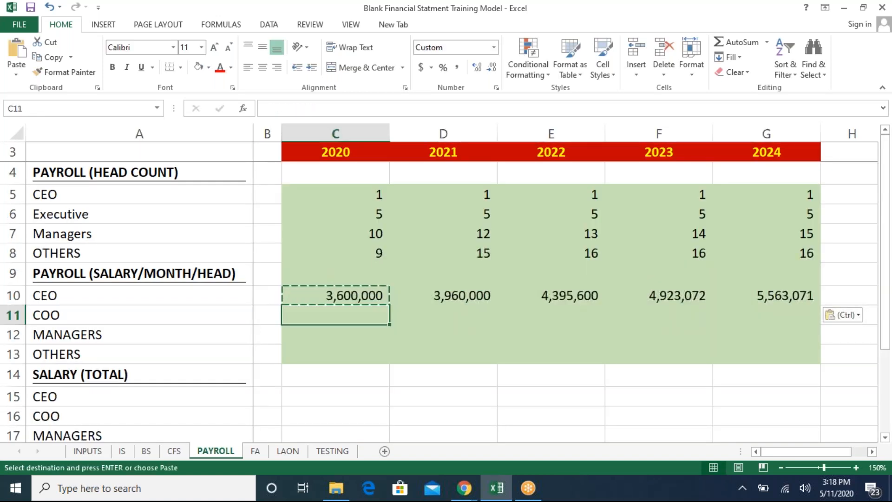
{"action": "key", "text": "shift+Right"}
{"action": "key", "text": "shift+Right"}
{"action": "key", "text": "shift+Right"}
{"action": "key", "text": "shift+Right"}
{"action": "key", "text": "shift+Down"}
{"action": "key", "text": "shift+Down"}
{"action": "key", "text": "ctrl+v"}
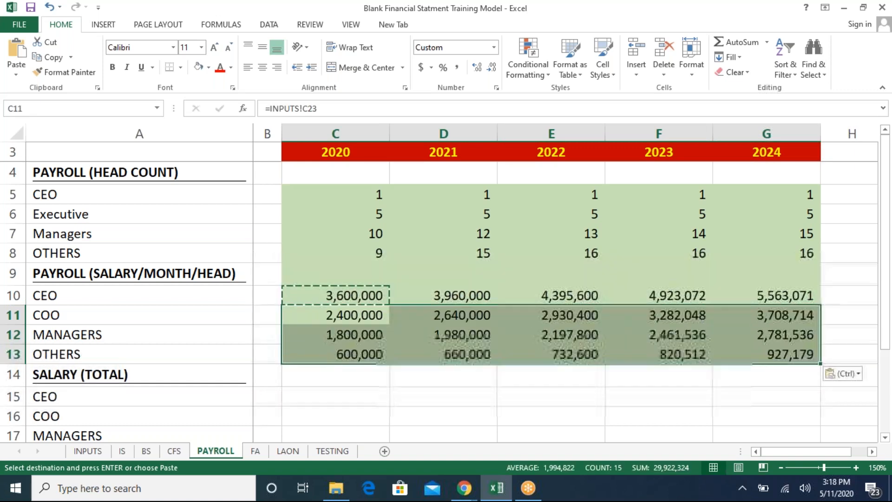
{"action": "key", "text": "Left"}
{"action": "key", "text": "Right"}
{"action": "key", "text": "Right"}
{"action": "key", "text": "Escape"}
{"action": "key", "text": "Left"}
{"action": "key", "text": "Left"}
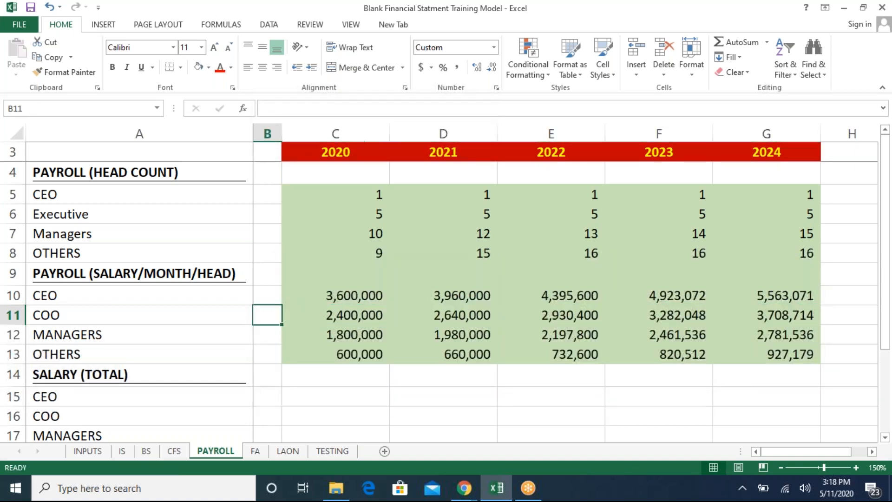
- Review the head count and monthly salary link formulas in the PAYROLL sheet
{"action": "key", "text": "Down"}
{"action": "key", "text": "Down"}
{"action": "key", "text": "Down"}
{"action": "key", "text": "Down"}
{"action": "key", "text": "Down"}
{"action": "key", "text": "Right"}
{"action": "key", "text": "Up"}
{"action": "key", "text": "Up"}
{"action": "key", "text": "Up"}
{"action": "key", "text": "Up"}
{"action": "key", "text": "Up"}
{"action": "key", "text": "Up"}
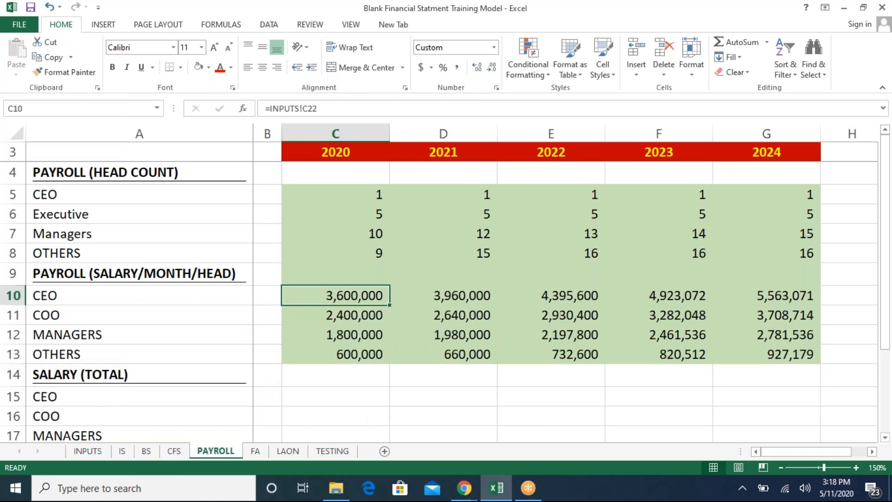
{"action": "key", "text": "Up"}
{"action": "key", "text": "Up"}
{"action": "key", "text": "Up"}
{"action": "key", "text": "Up"}
{"action": "key", "text": "Up"}
{"action": "key", "text": "Down"}
{"action": "key", "text": "Down"}
{"action": "key", "text": "Down"}
{"action": "key", "text": "Down"}
{"action": "key", "text": "Down"}
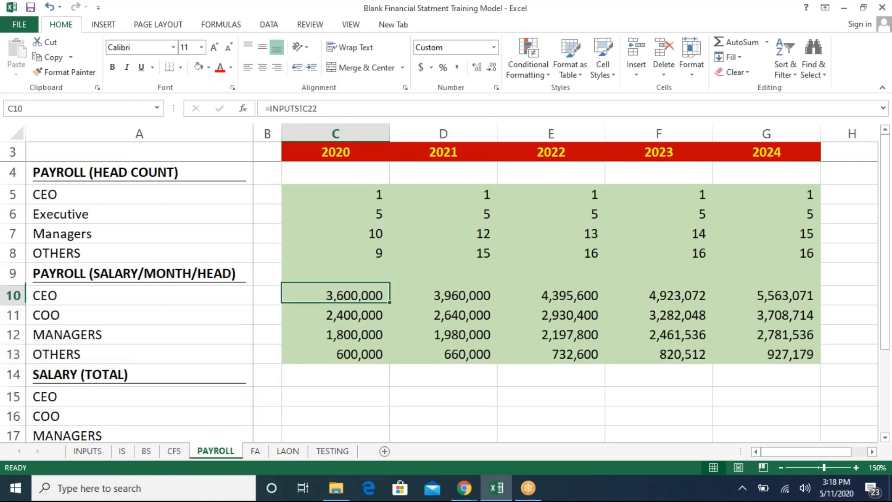
{"action": "key", "text": "Down"}
{"action": "key", "text": "Up"}
{"action": "key", "text": "Up"}
{"action": "key", "text": "Up"}
{"action": "key", "text": "Up"}
{"action": "key", "text": "Up"}
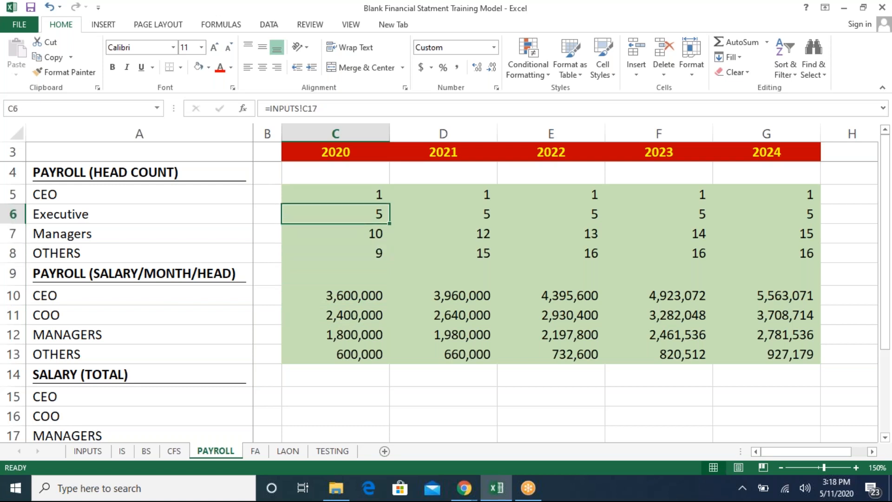
{"action": "key", "text": "Down"}
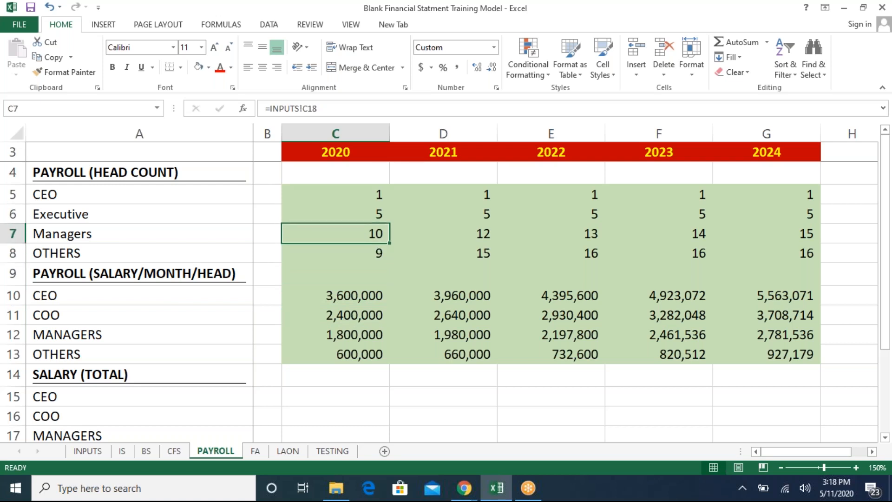
{"action": "key", "text": "Down"}
{"action": "key", "text": "Down"}
{"action": "key", "text": "Down"}
{"action": "key", "text": "Down"}
{"action": "key", "text": "Down"}
{"action": "key", "text": "Down"}
{"action": "key", "text": "Down"}
{"action": "key", "text": "Down"}
{"action": "key", "text": "Down"}
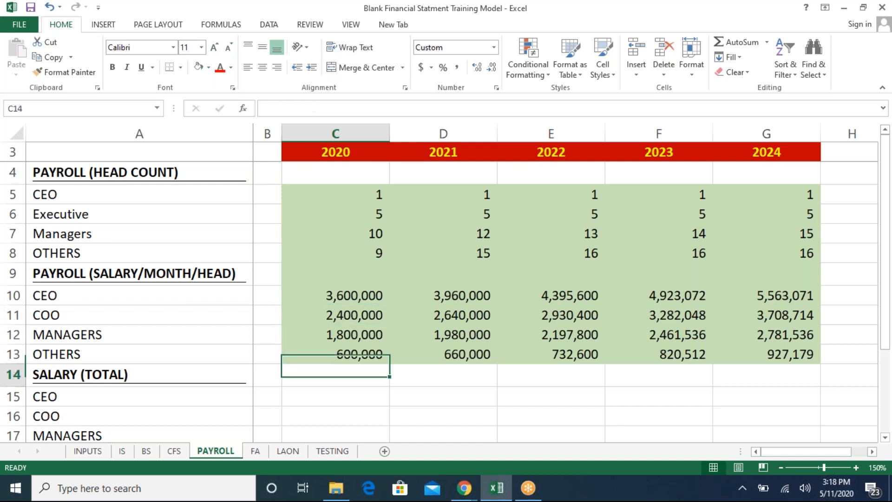
{"action": "key", "text": "Down"}
{"action": "key", "text": "Down"}
{"action": "key", "text": "Down"}
{"action": "key", "text": "Up"}
{"action": "key", "text": "Up"}
{"action": "key", "text": "Up"}
{"action": "key", "text": "Up"}
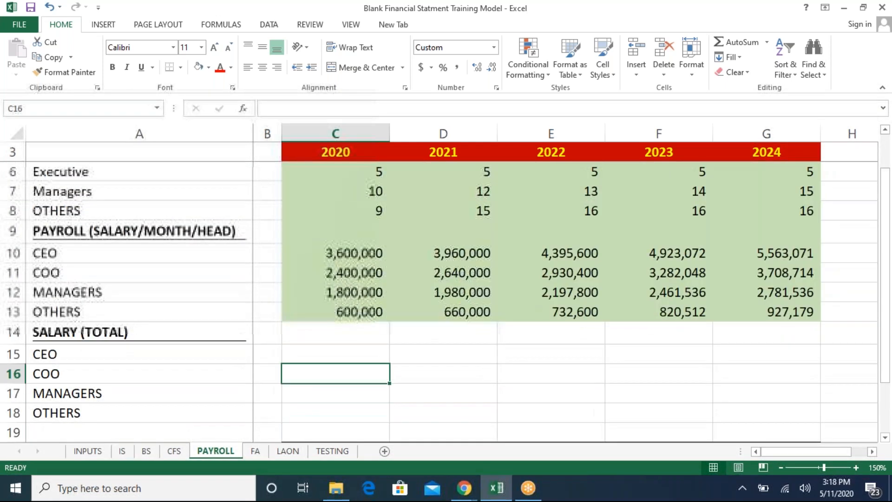
- Calculate the 2020 CEO total salary in the SALARY (TOTAL) section as head count times monthly salary, =C5*C10
{"action": "type", "text": "="}
{"action": "key", "text": "Up"}
{"action": "key", "text": "Up"}
{"action": "key", "text": "Up"}
{"action": "key", "text": "Up"}
{"action": "key", "text": "Up"}
{"action": "key", "text": "Up"}
{"action": "key", "text": "Up"}
{"action": "key", "text": "Up"}
{"action": "key", "text": "Up"}
{"action": "key", "text": "Up"}
{"action": "key", "text": "Up"}
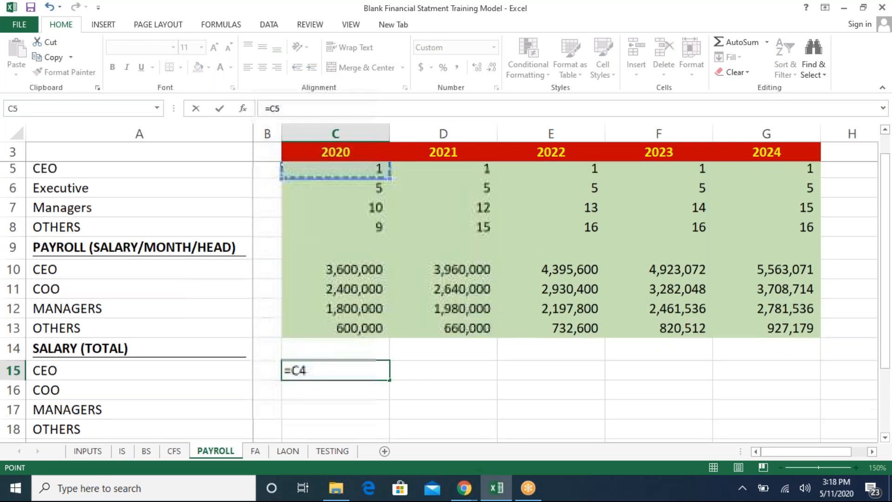
{"action": "key", "text": "Down"}
{"action": "type", "text": "*"}
{"action": "key", "text": "Up"}
{"action": "key", "text": "Up"}
{"action": "key", "text": "Up"}
{"action": "key", "text": "Up"}
- Copy the CEO total salary formula across to the 2021 to 2024 columns
{"action": "key", "text": "Up"}
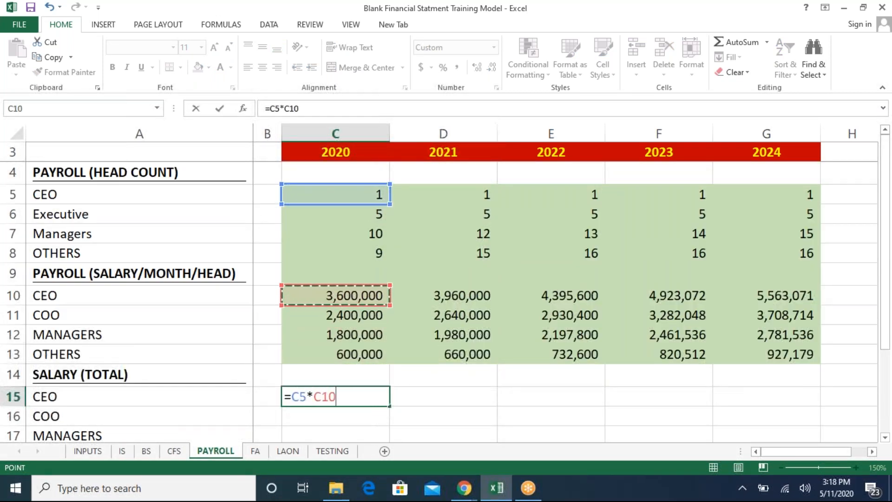
{"action": "key", "text": "Return"}
{"action": "key", "text": "Up"}
{"action": "key", "text": "ctrl+c"}
{"action": "key", "text": "Right"}
{"action": "key", "text": "shift+Right"}
{"action": "key", "text": "shift+Right"}
{"action": "key", "text": "shift+Right"}
{"action": "key", "text": "ctrl+v"}
{"action": "key", "text": "Left"}
{"action": "key", "text": "Down"}
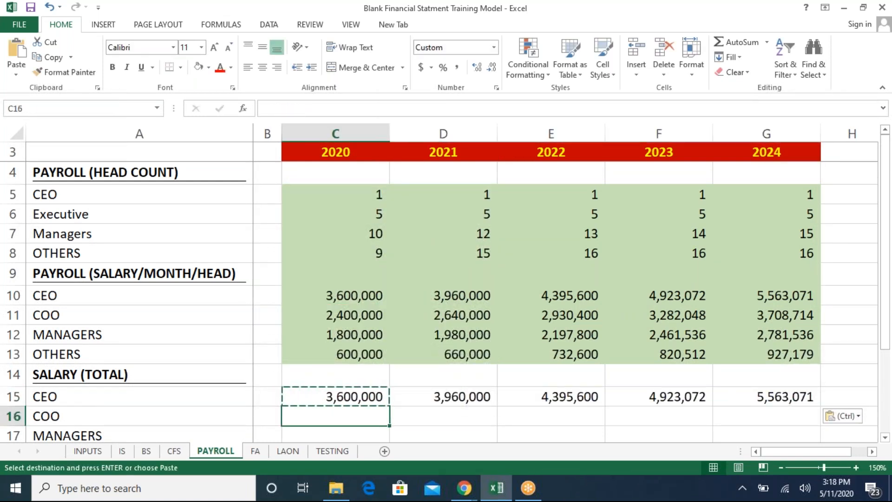
- Paste the total salary formula into the COO, MANAGERS and OTHERS rows for 2020 to 2024
{"action": "key", "text": "shift+Right"}
{"action": "key", "text": "shift+Right"}
{"action": "key", "text": "shift+Right"}
{"action": "key", "text": "shift+Right"}
{"action": "key", "text": "shift+Down"}
{"action": "key", "text": "shift+Down"}
{"action": "key", "text": "shift+Down"}
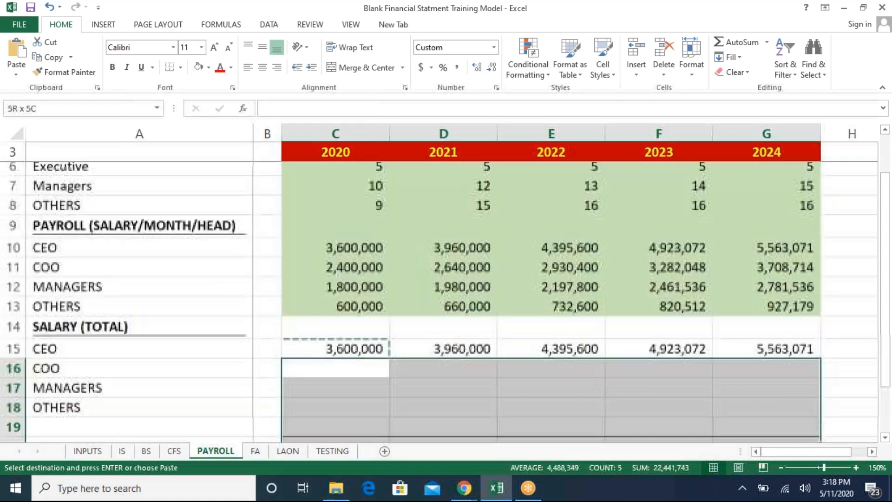
{"action": "key", "text": "ctrl+v"}
- Inspect the TOTAL sum formula and the CEO total salary formula in the SALARY (TOTAL) section
{"action": "key", "text": "Down"}
{"action": "key", "text": "Down"}
{"action": "key", "text": "Down"}
{"action": "key", "text": "Down"}
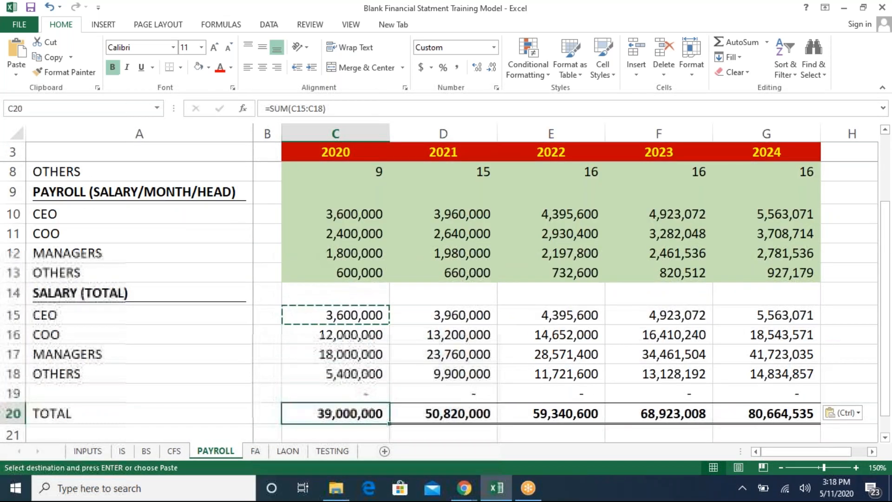
{"action": "key", "text": "F2"}
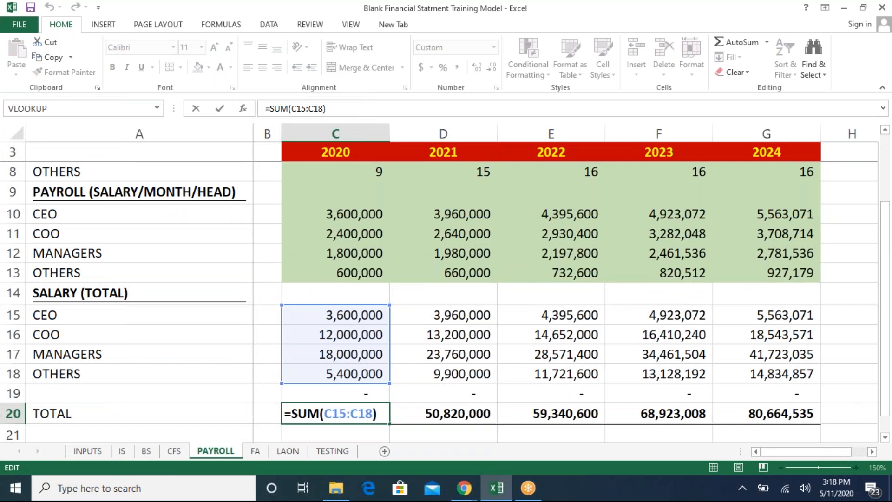
{"action": "key", "text": "Escape"}
{"action": "key", "text": "Up"}
{"action": "key", "text": "Up"}
{"action": "key", "text": "Up"}
{"action": "key", "text": "Up"}
{"action": "key", "text": "Up"}
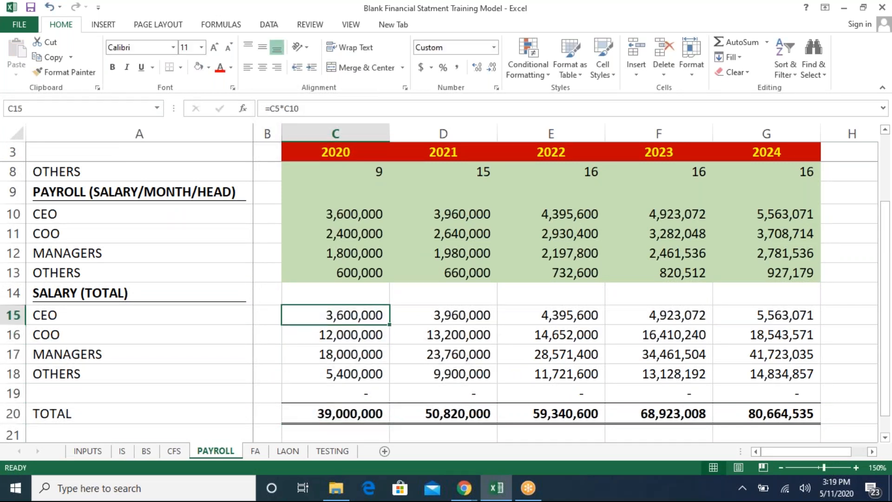
{"action": "key", "text": "Down"}
{"action": "key", "text": "Down"}
{"action": "key", "text": "Down"}
{"action": "key", "text": "Down"}
{"action": "key", "text": "Down"}
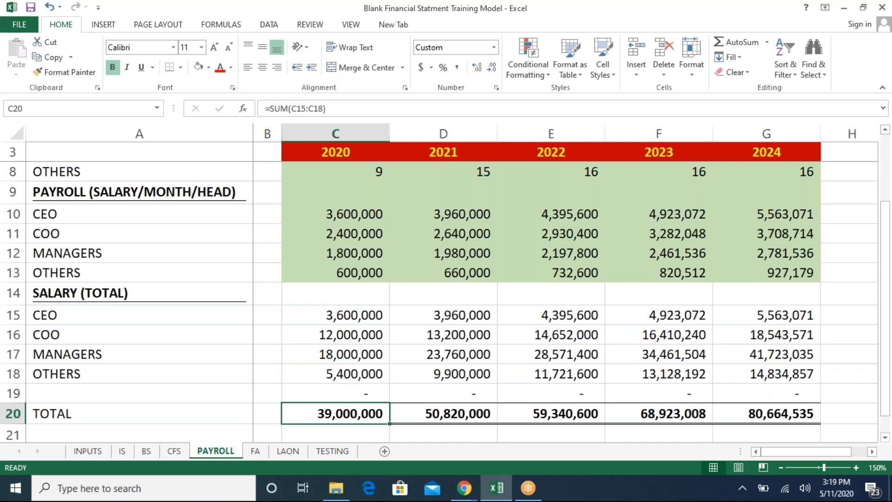
{"action": "key", "text": "F2"}
{"action": "key", "text": "Escape"}
- Link the income statement's 2020 Salaries Expense to the payroll 2020 TOTAL, =PAYROLL!C20
{"action": "left_click", "coordinate": [120, 450]}
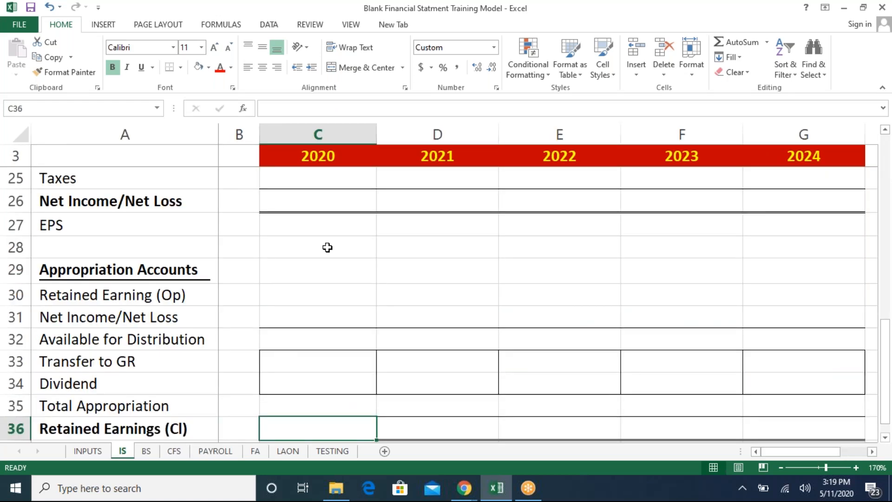
{"action": "left_click", "coordinate": [328, 247]}
{"action": "key", "text": "Up"}
{"action": "key", "text": "Up"}
{"action": "key", "text": "Up"}
{"action": "key", "text": "Up"}
{"action": "key", "text": "Up"}
{"action": "key", "text": "Up"}
{"action": "key", "text": "Up"}
{"action": "key", "text": "Up"}
{"action": "key", "text": "Up"}
{"action": "key", "text": "Up"}
{"action": "key", "text": "Up"}
{"action": "key", "text": "Up"}
{"action": "key", "text": "Up"}
{"action": "key", "text": "Up"}
{"action": "key", "text": "Up"}
{"action": "key", "text": "Up"}
{"action": "key", "text": "Up"}
{"action": "key", "text": "Up"}
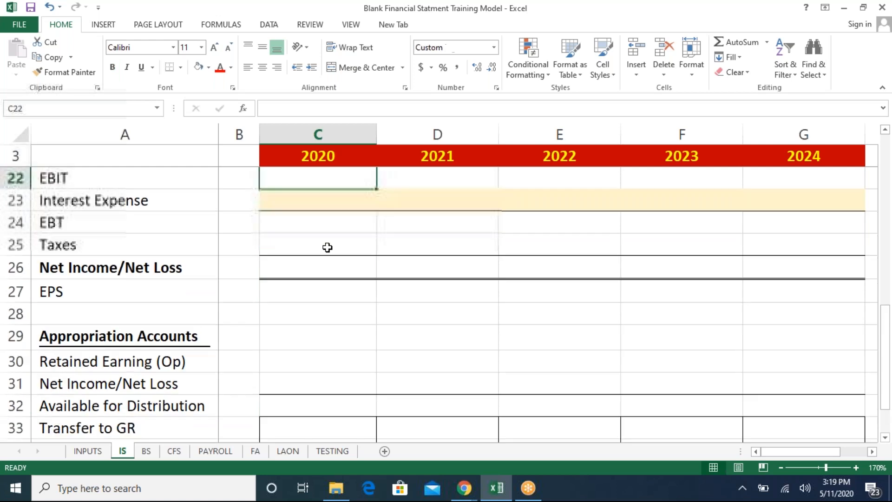
{"action": "key", "text": "Down"}
{"action": "key", "text": "Down"}
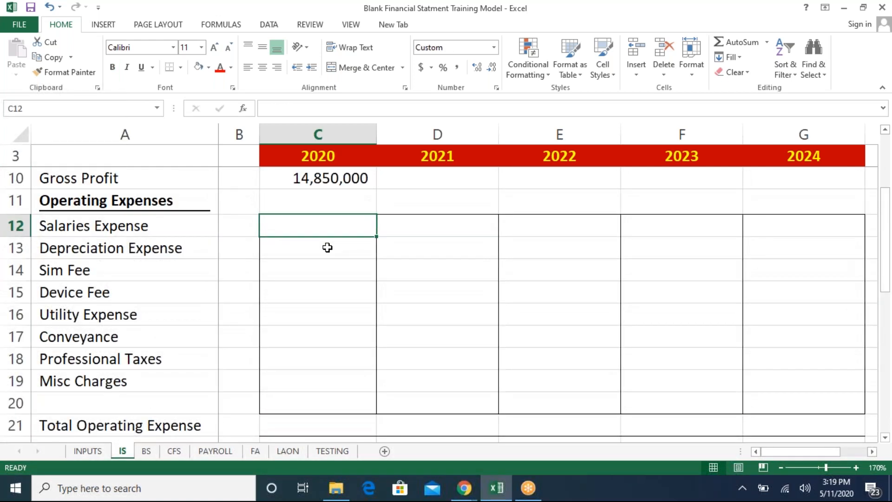
{"action": "type", "text": "="}
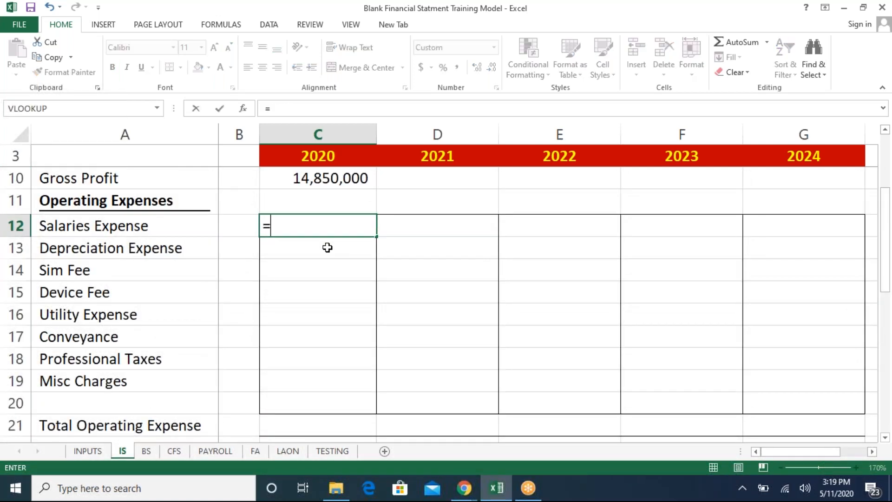
{"action": "left_click", "coordinate": [216, 452]}
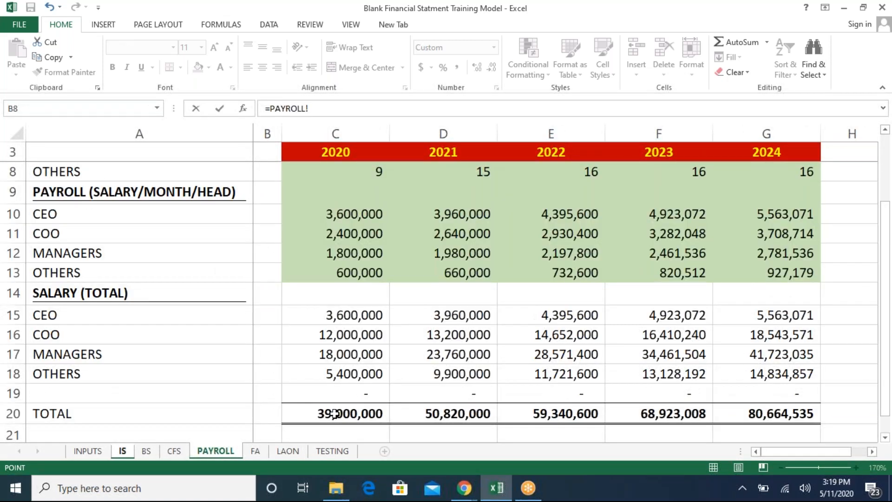
{"action": "left_click", "coordinate": [335, 414]}
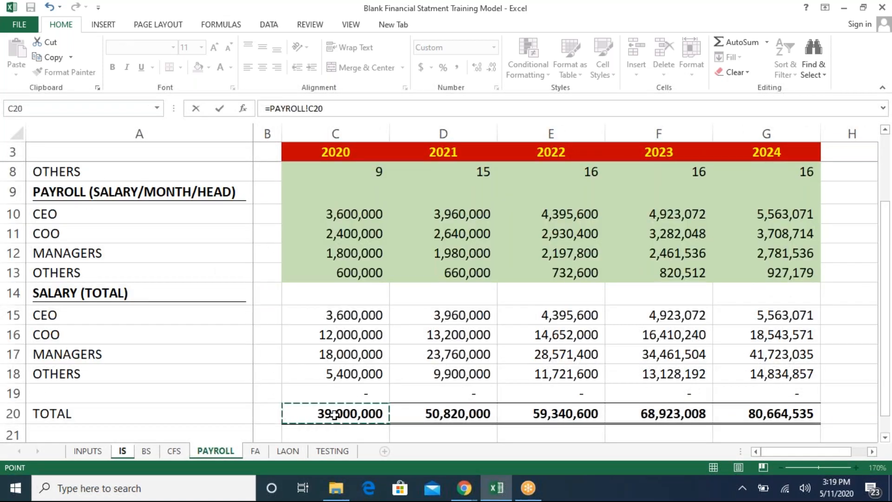
{"action": "key", "text": "Return"}
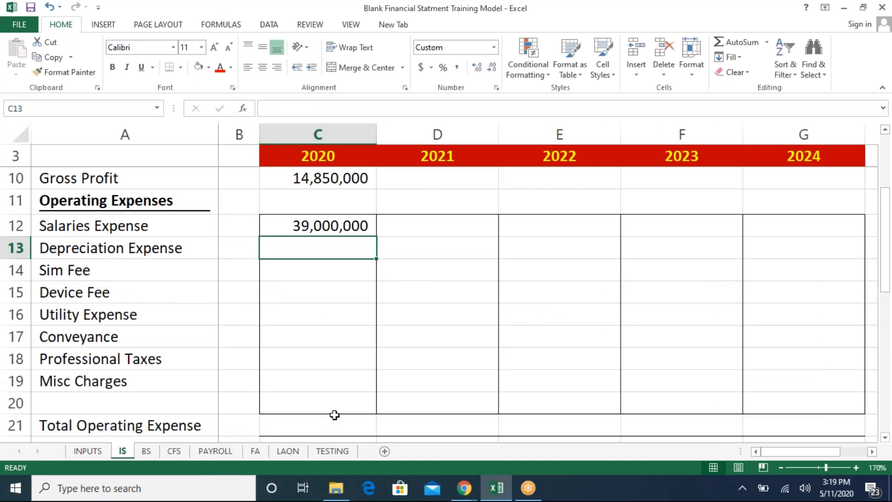
- Compare the income statement figures with the assumptions on the INPUTS sheet
{"action": "key", "text": "Up"}
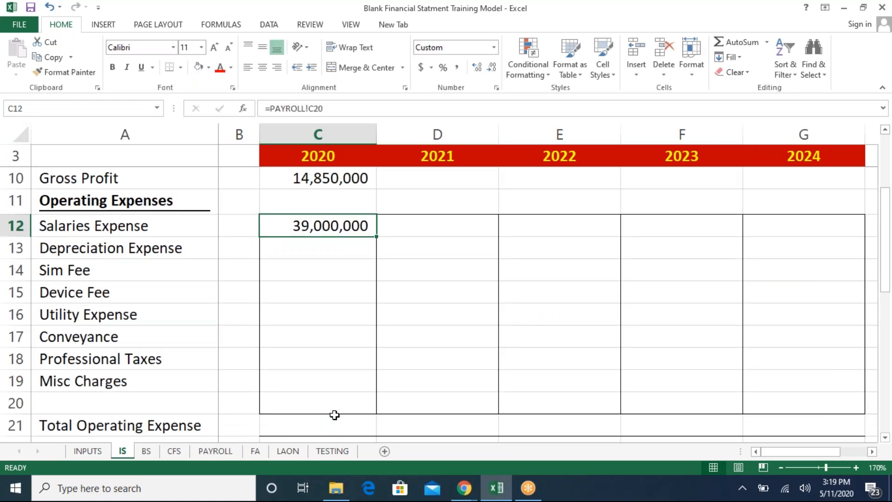
{"action": "key", "text": "Up"}
{"action": "key", "text": "Up"}
{"action": "key", "text": "Up"}
{"action": "key", "text": "Up"}
{"action": "key", "text": "Up"}
{"action": "key", "text": "Up"}
{"action": "key", "text": "Up"}
{"action": "key", "text": "Up"}
{"action": "key", "text": "Up"}
{"action": "key", "text": "Up"}
{"action": "key", "text": "Up"}
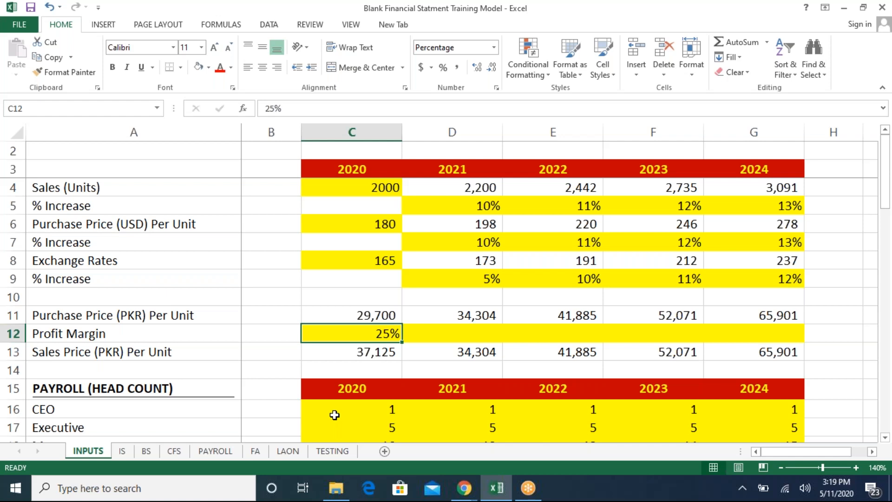
{"action": "key", "text": "ctrl+Page_Down"}
{"action": "scroll", "coordinate": [334, 414], "scroll_direction": "up", "scroll_amount": 2}
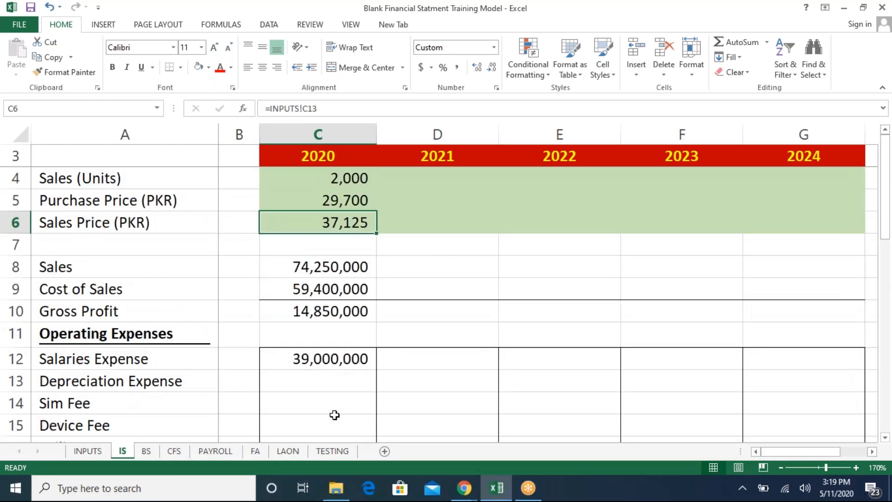
{"action": "key", "text": "ctrl+Page_Up"}
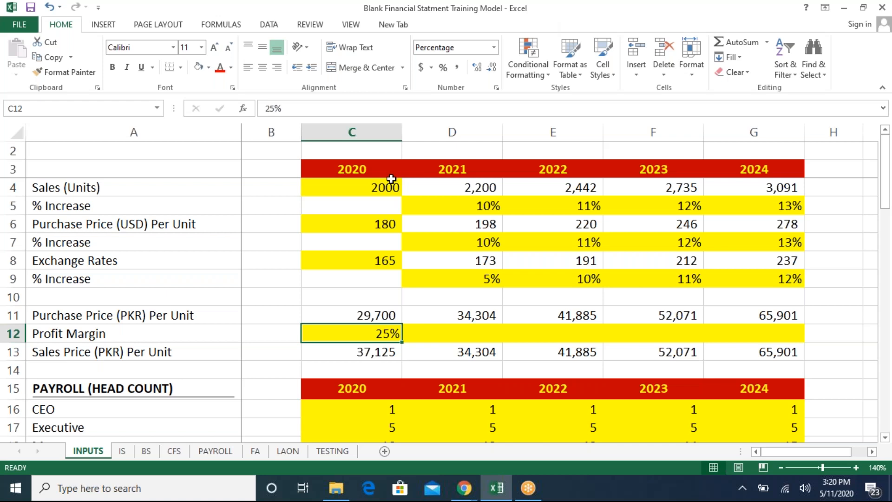
- Set the 2021 sales % increase on INPUTS to 11%
{"action": "left_click", "coordinate": [339, 237]}
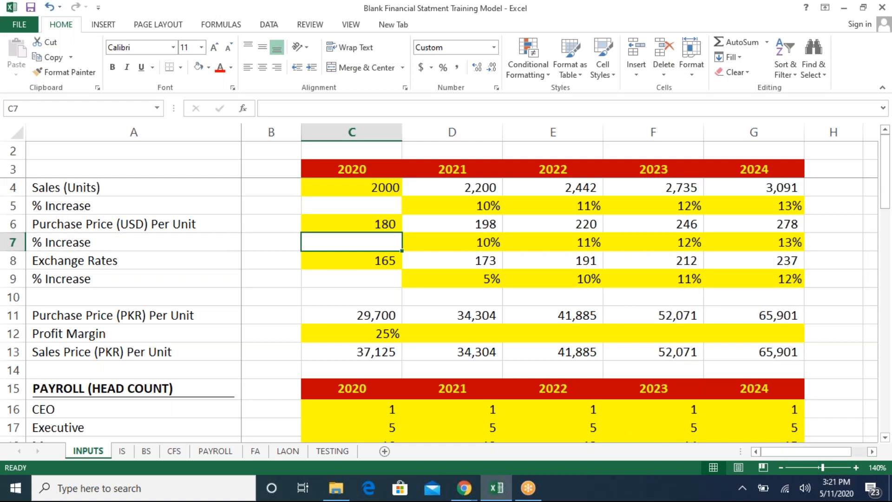
{"action": "left_click", "coordinate": [288, 131]}
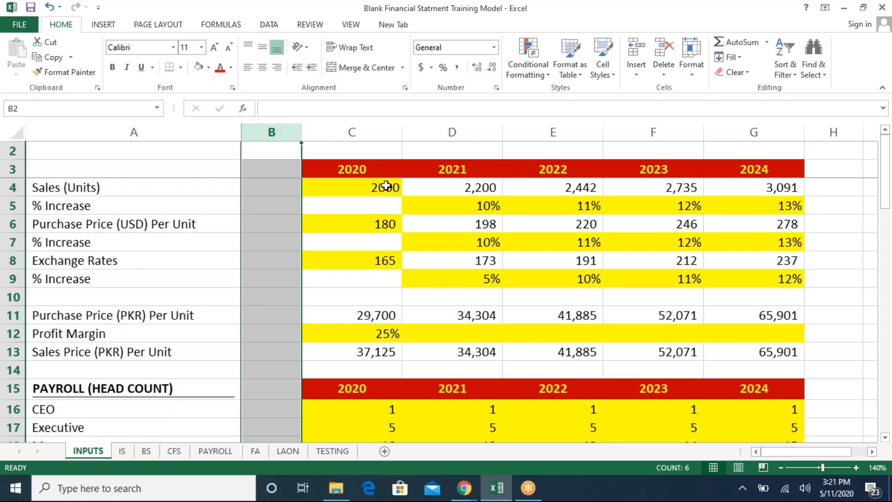
{"action": "left_click", "coordinate": [472, 209]}
{"action": "key", "text": "Up"}
{"action": "key", "text": "Up"}
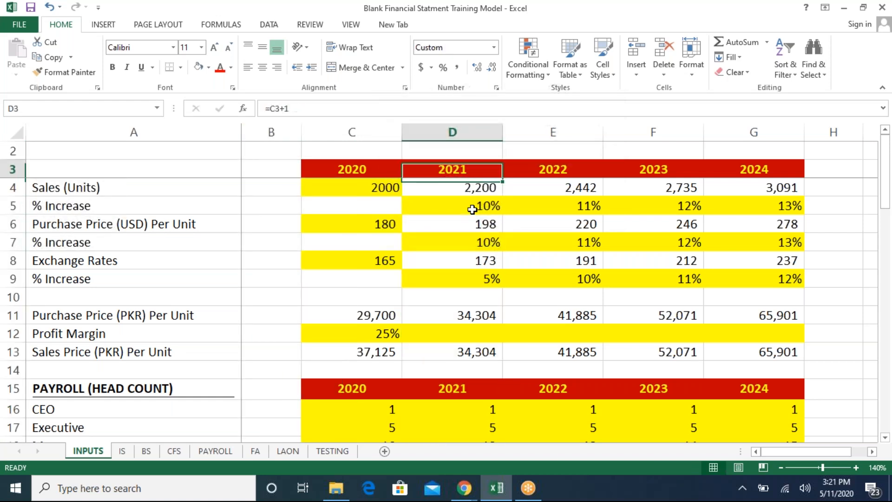
{"action": "key", "text": "Down"}
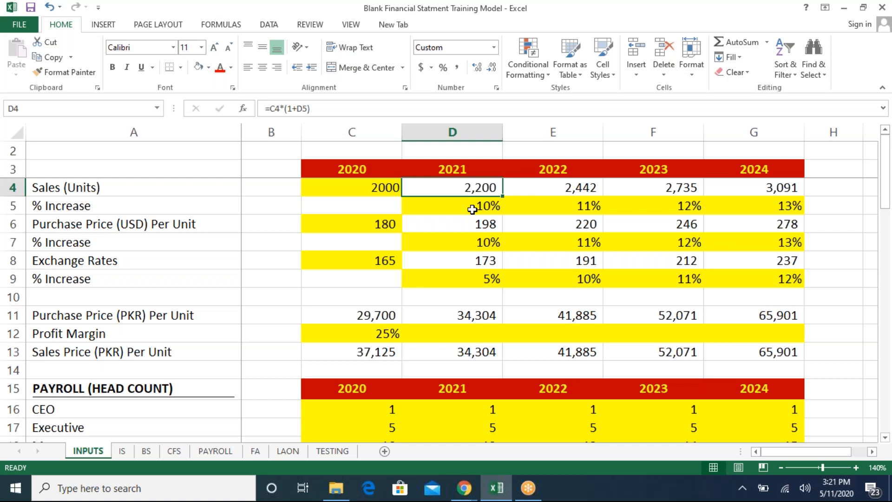
{"action": "key", "text": "Left"}
{"action": "key", "text": "Down"}
{"action": "left_click", "coordinate": [472, 209]}
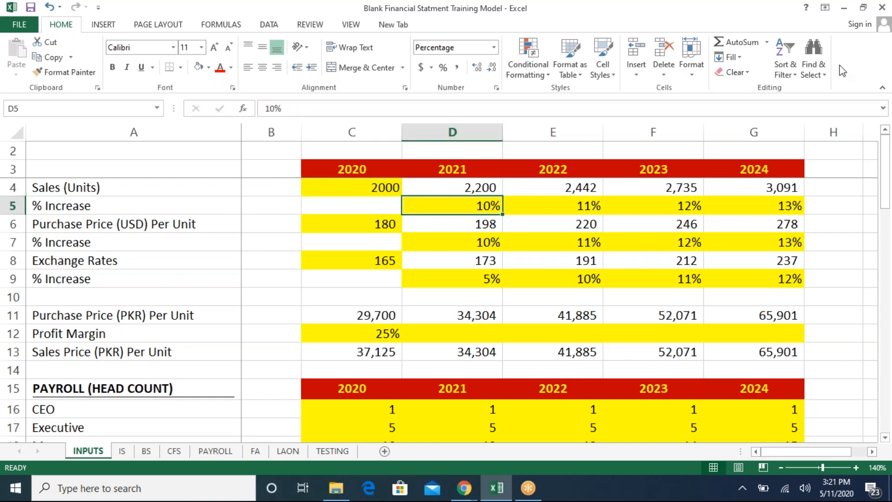
{"action": "type", "text": "11"}
{"action": "key", "text": "Return"}
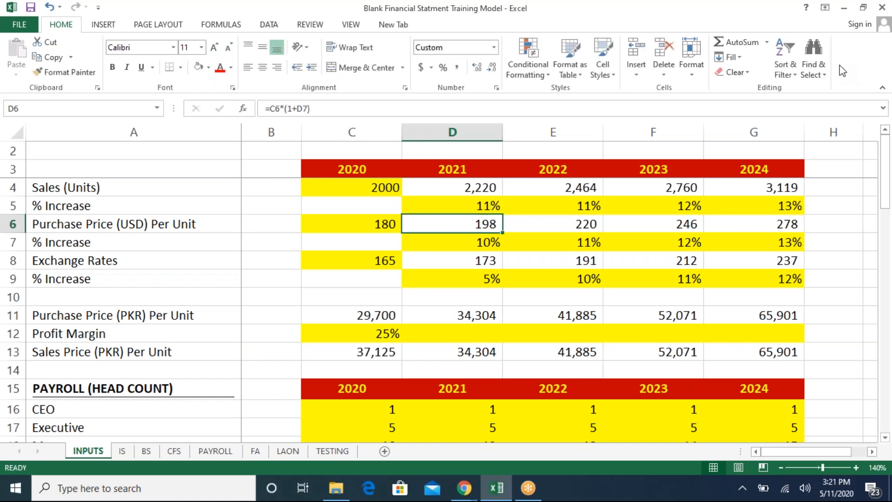
- Check the income statement's 2020 figures and return to the INPUTS sheet
{"action": "key", "text": "Up"}
{"action": "key", "text": "Up"}
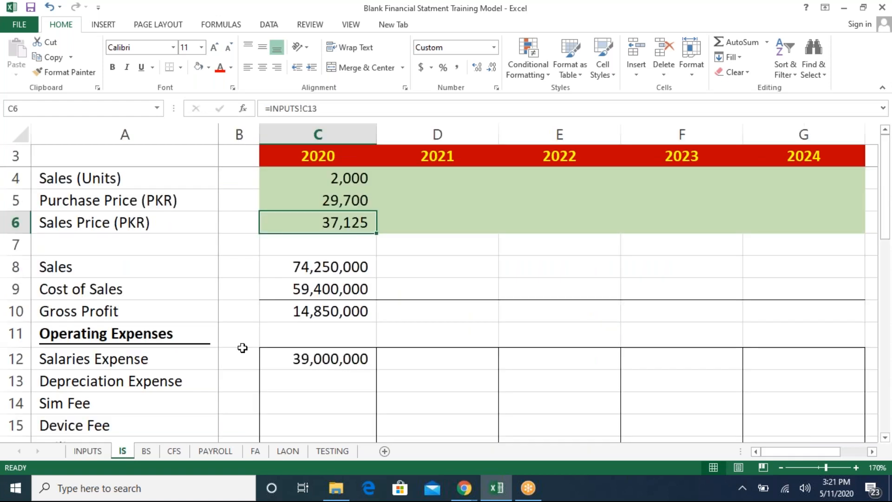
{"action": "left_click", "coordinate": [122, 451]}
{"action": "left_click", "coordinate": [80, 458]}
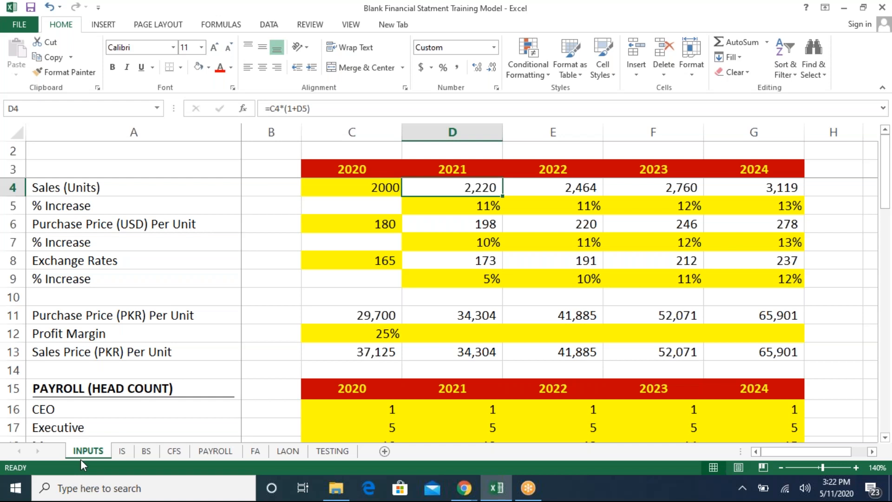
- Enter a 20% depreciation rate for Plant & Machinery and copy it to the other three fixed assets
{"action": "key", "text": "Left"}
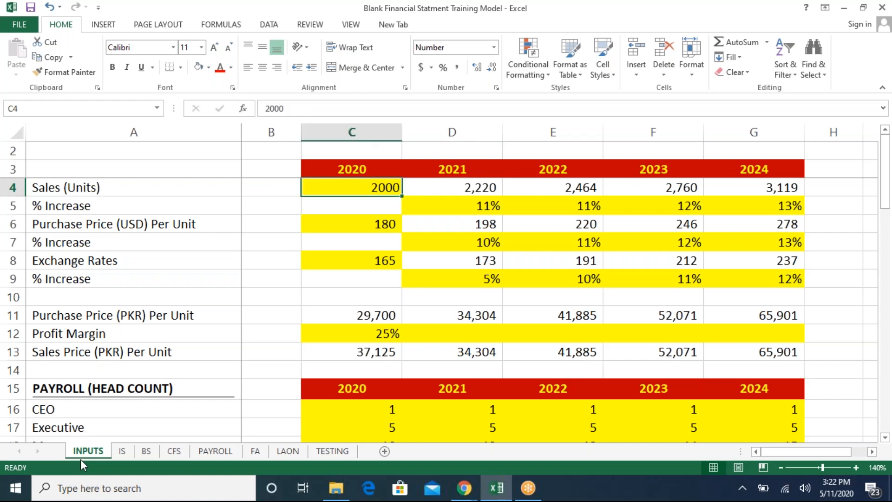
{"action": "key", "text": "Down"}
{"action": "key", "text": "Down"}
{"action": "key", "text": "Down"}
{"action": "key", "text": "Down"}
{"action": "key", "text": "Down"}
{"action": "key", "text": "Down"}
{"action": "key", "text": "Down"}
{"action": "key", "text": "Down"}
{"action": "key", "text": "Down"}
{"action": "key", "text": "Down"}
{"action": "key", "text": "Down"}
{"action": "key", "text": "Down"}
{"action": "key", "text": "Down"}
{"action": "key", "text": "Down"}
{"action": "key", "text": "Down"}
{"action": "key", "text": "Down"}
{"action": "key", "text": "Down"}
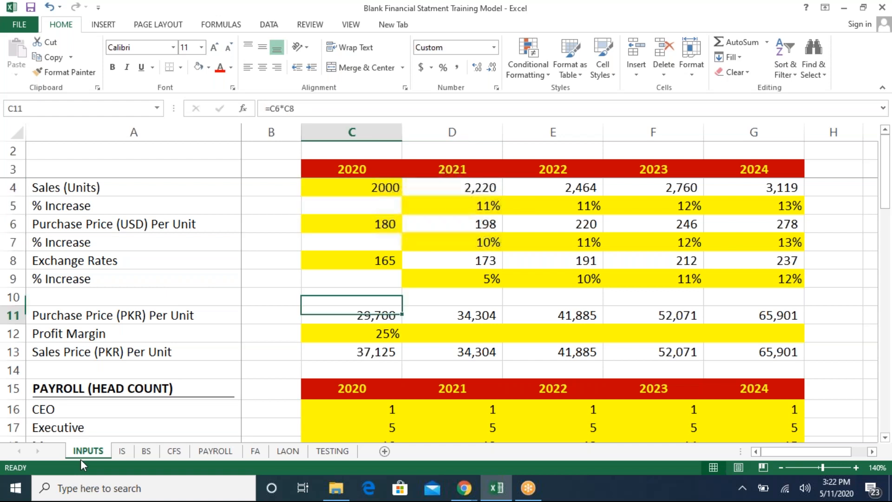
{"action": "key", "text": "Down"}
{"action": "key", "text": "Down"}
{"action": "key", "text": "Down"}
{"action": "key", "text": "Down"}
{"action": "key", "text": "Down"}
{"action": "key", "text": "Down"}
{"action": "key", "text": "Down"}
{"action": "key", "text": "Down"}
{"action": "key", "text": "Down"}
{"action": "key", "text": "Down"}
{"action": "key", "text": "Down"}
{"action": "key", "text": "Down"}
{"action": "key", "text": "Down"}
{"action": "key", "text": "Down"}
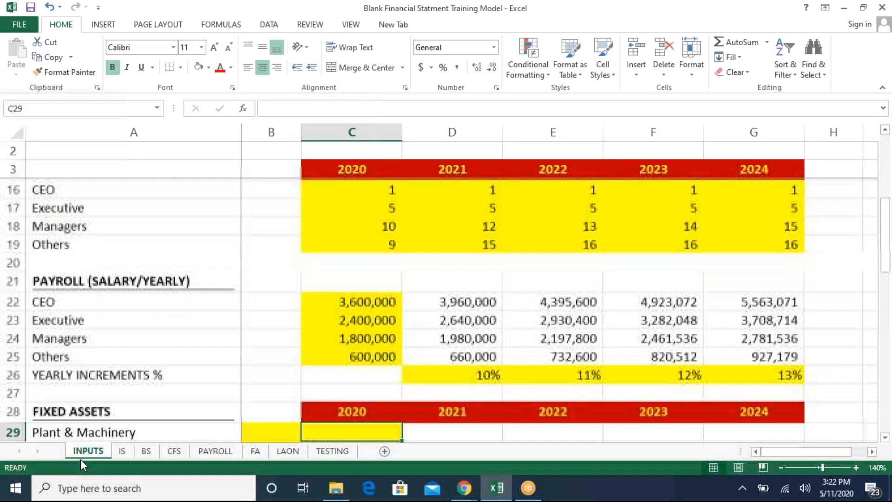
{"action": "key", "text": "Down"}
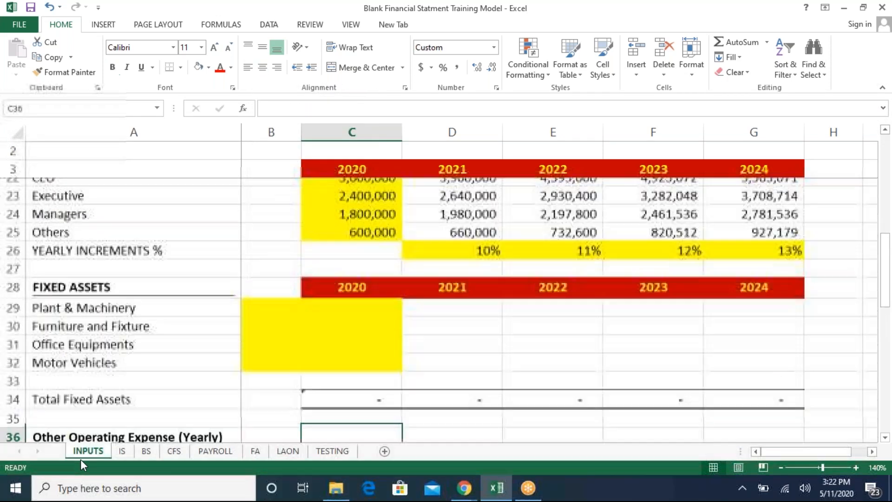
{"action": "key", "text": "Up"}
{"action": "key", "text": "Up"}
{"action": "key", "text": "Up"}
{"action": "key", "text": "Up"}
{"action": "key", "text": "Up"}
{"action": "key", "text": "Up"}
{"action": "key", "text": "Up"}
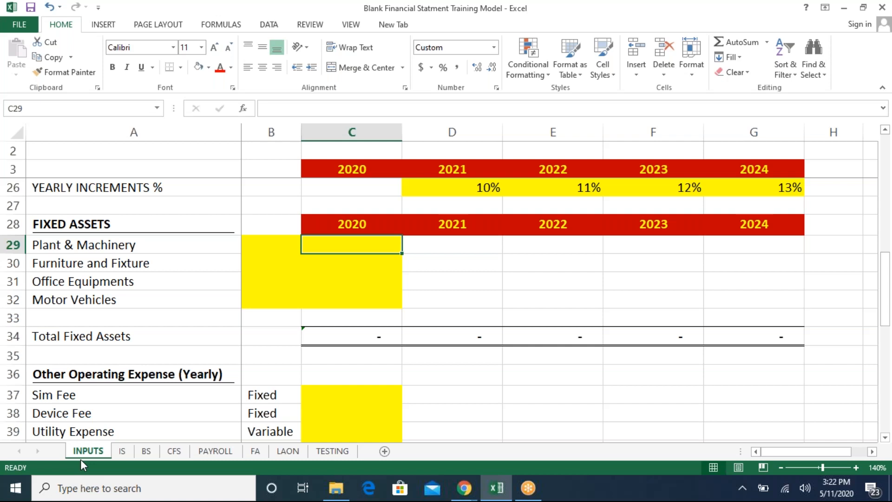
{"action": "key", "text": "Left"}
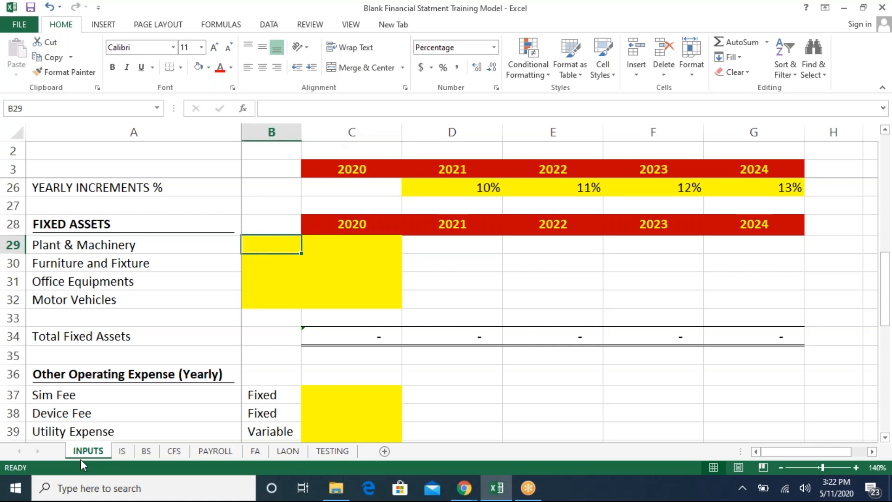
{"action": "type", "text": "20"}
{"action": "key", "text": "Down"}
{"action": "key", "text": "Up"}
{"action": "key", "text": "ctrl+c"}
{"action": "key", "text": "Down"}
{"action": "key", "text": "shift+Down"}
{"action": "key", "text": "shift+Down"}
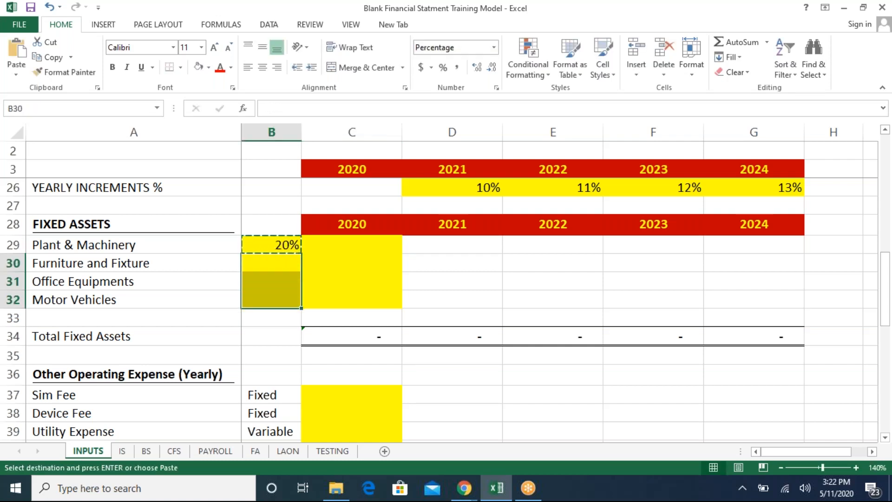
{"action": "key", "text": "ctrl+v"}
- Enter 2020 costs of 4,000,000, 2,000,000 and 150,000 for Plant & Machinery, Furniture and Fixture, and Office Equipments
{"action": "key", "text": "Up"}
{"action": "key", "text": "Right"}
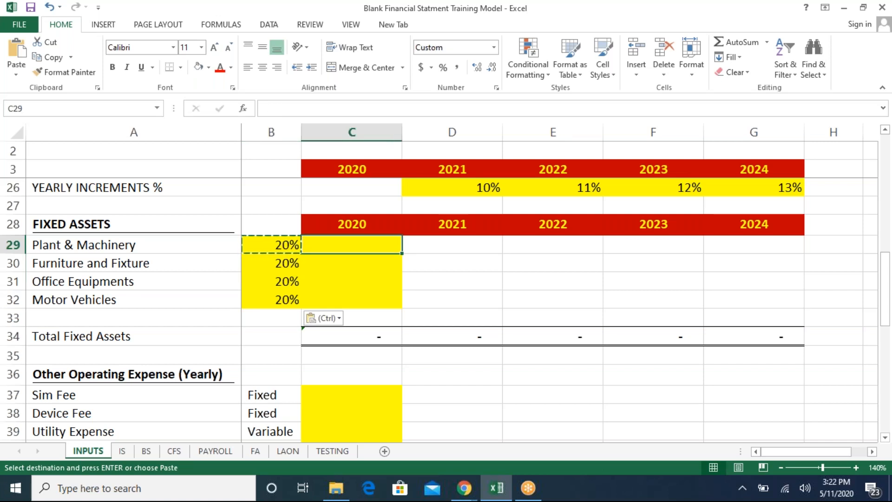
{"action": "type", "text": "4,000,"}
{"action": "type", "text": "000000"}
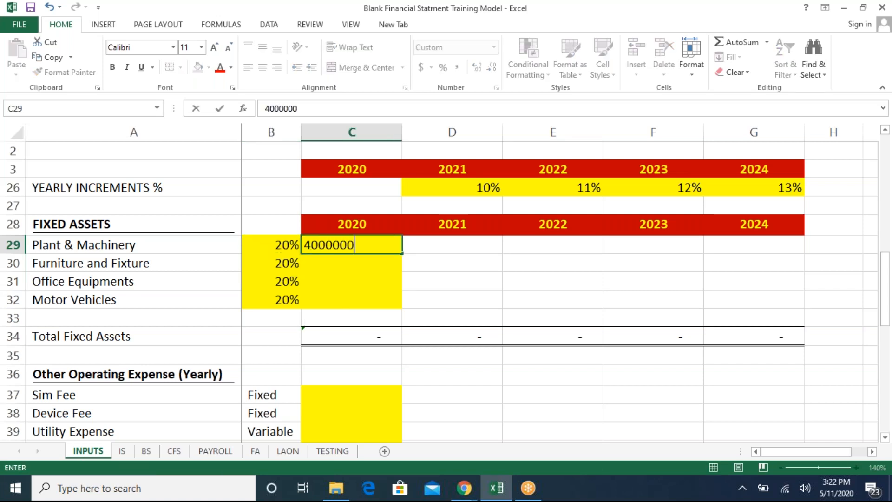
{"action": "key", "text": "Return"}
{"action": "type", "text": "2000000"}
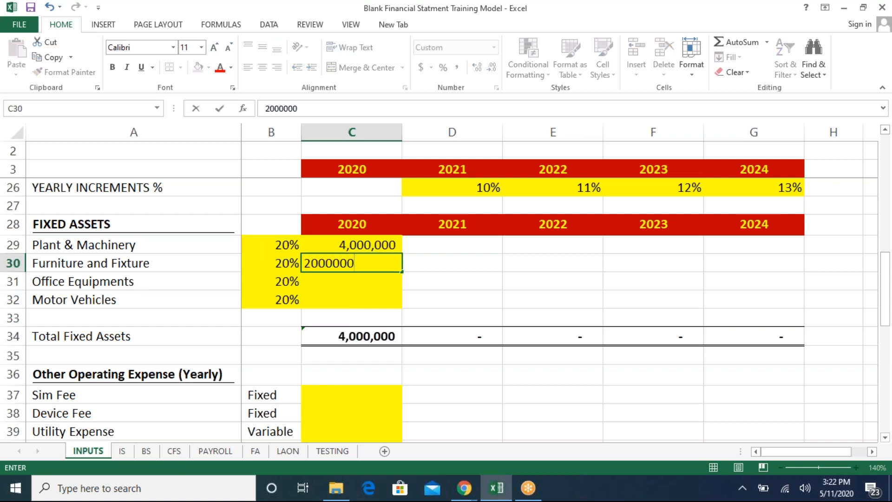
{"action": "key", "text": "Return"}
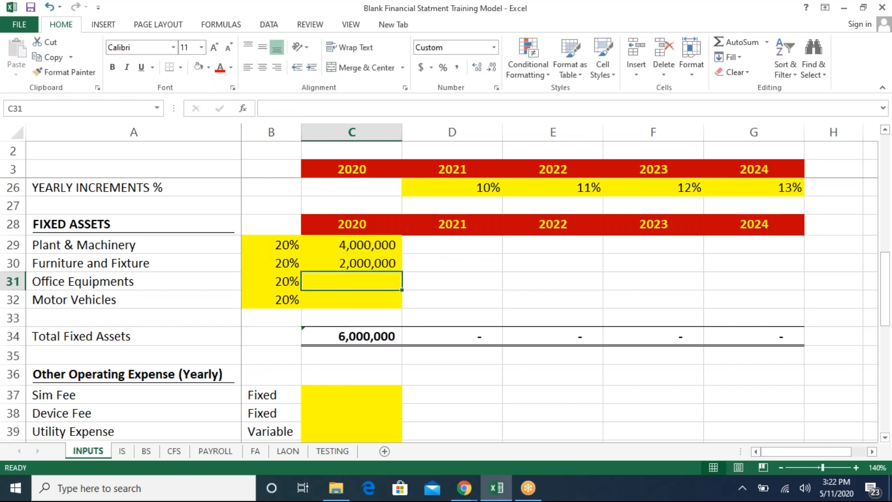
{"action": "type", "text": "150000"}
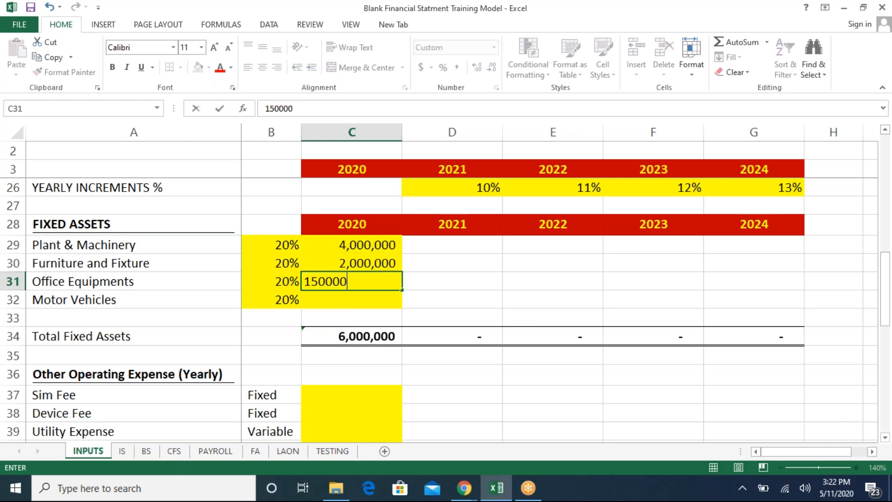
{"action": "key", "text": "Return"}
- Correct the 2020 Furniture and Fixture cost to 2,000,000 and Office Equipments cost to 1,500,000
{"action": "key", "text": "Up"}
{"action": "key", "text": "F2"}
{"action": "type", "text": "0"}
{"action": "key", "text": "Escape"}
{"action": "key", "text": "Up"}
{"action": "key", "text": "F2"}
{"action": "key", "text": "BackSpace"}
{"action": "key", "text": "Return"}
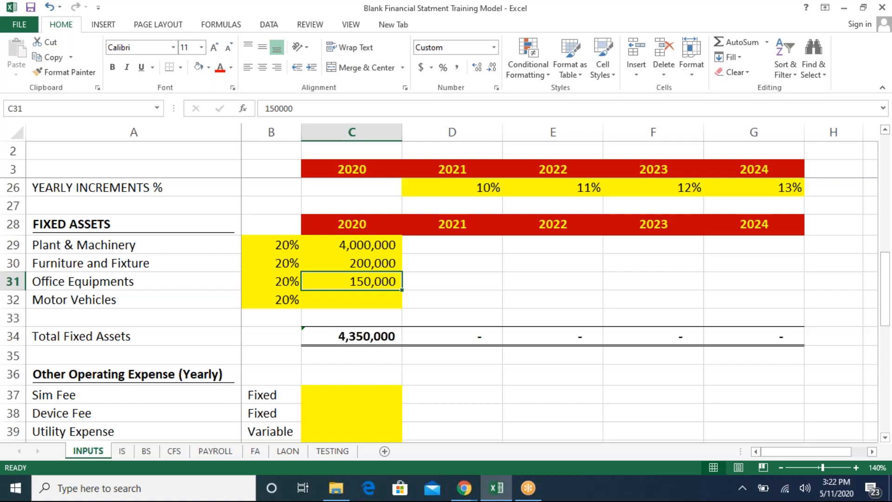
{"action": "key", "text": "Up"}
{"action": "key", "text": "F2"}
{"action": "type", "text": "0"}
{"action": "key", "text": "Return"}
{"action": "key", "text": "F2"}
{"action": "type", "text": "0"}
{"action": "key", "text": "Return"}
- Enter 1,600,000 as the 2020 Motor Vehicles cost
{"action": "key", "text": "F2"}
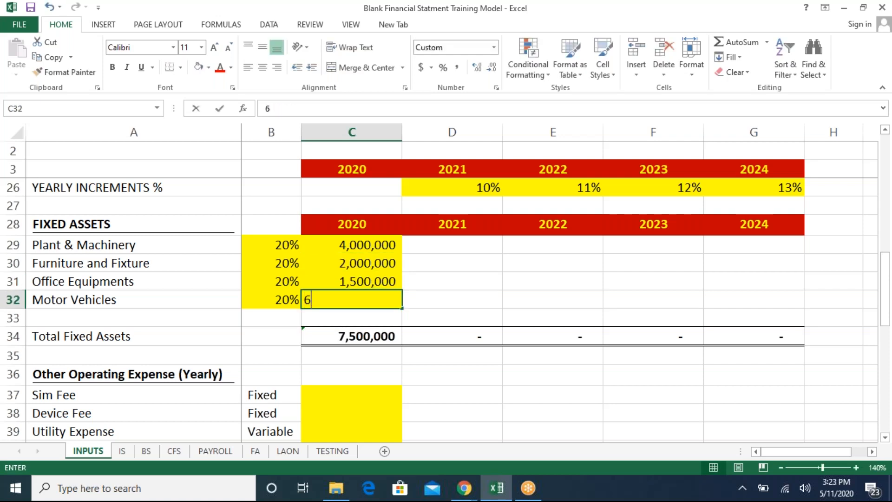
{"action": "type", "text": "6"}
{"action": "type", "text": "1600000"}
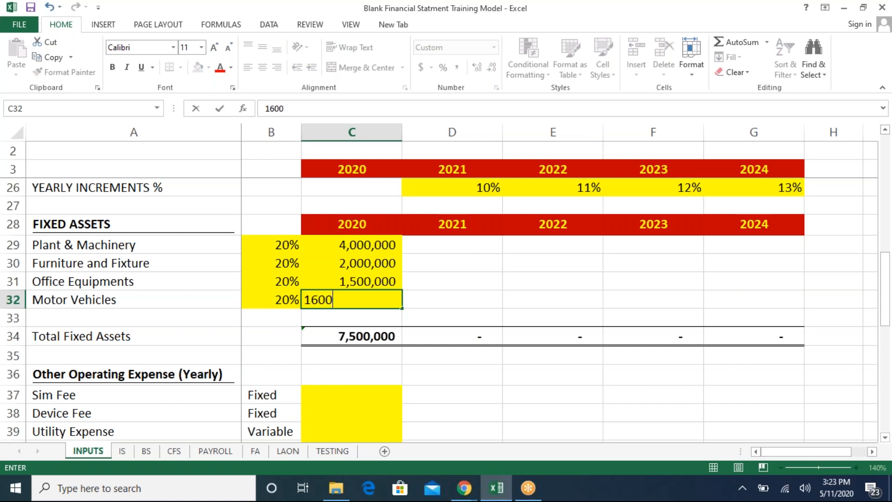
{"action": "key", "text": "Return"}
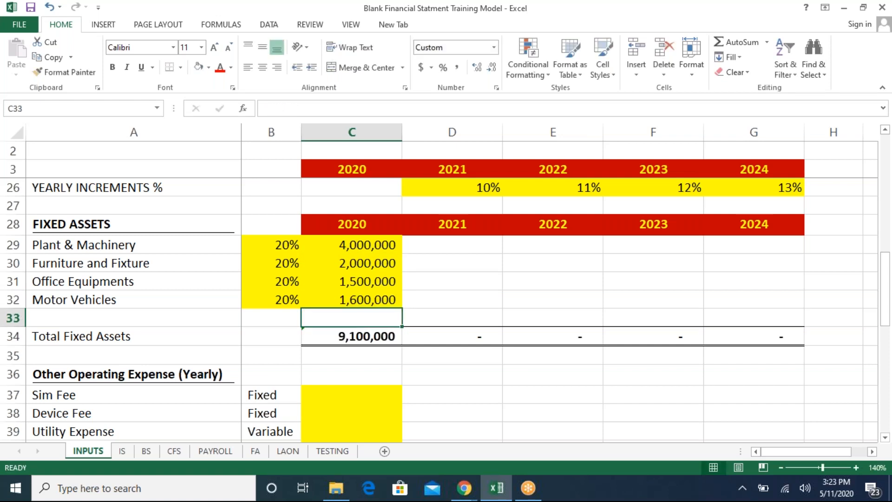
{"action": "key", "text": "Up"}
{"action": "key", "text": "Up"}
{"action": "key", "text": "Up"}
{"action": "key", "text": "Up"}
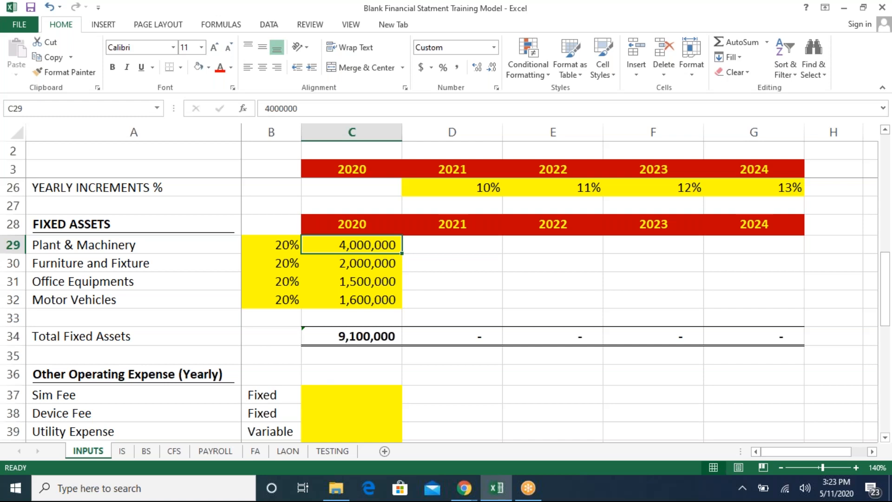
{"action": "left_click", "coordinate": [272, 245]}
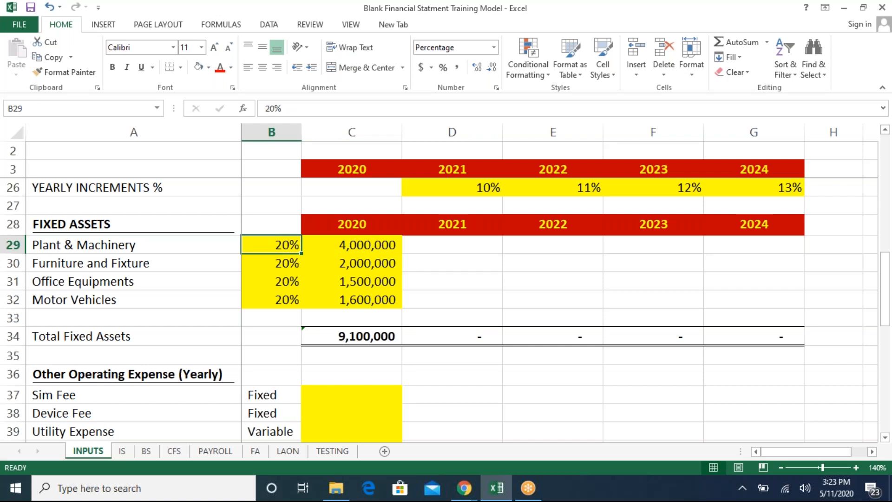
{"action": "left_click_drag", "start_coordinate": [452, 245], "coordinate": [754, 300]}
{"action": "left_click", "coordinate": [352, 245]}
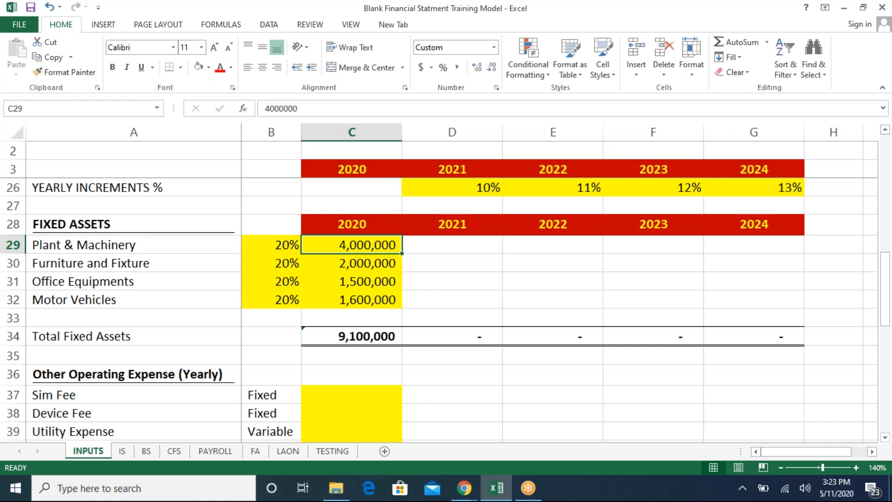
- Examine the FA sheet's fixed asset schedule for Plant & Machinery
{"action": "key", "text": "ctrl+Page_Down"}
{"action": "key", "text": "ctrl+Page_Down"}
{"action": "key", "text": "ctrl+Page_Down"}
{"action": "key", "text": "ctrl+Page_Down"}
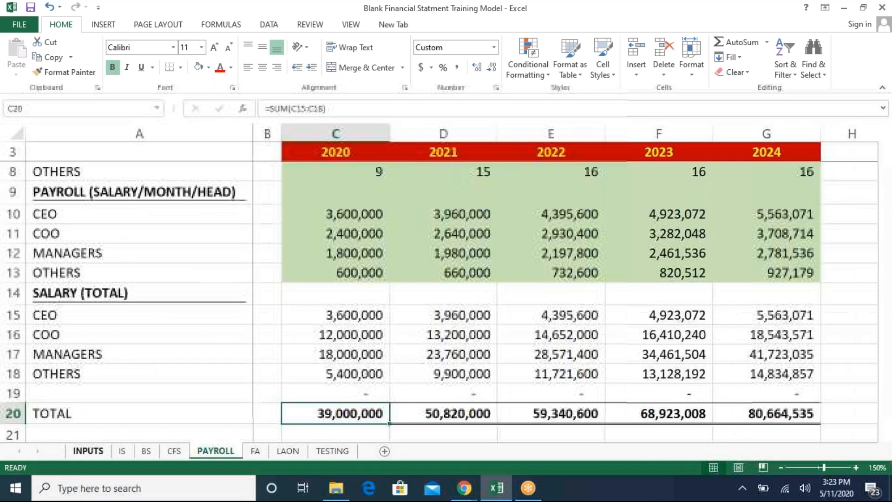
{"action": "key", "text": "ctrl+Page_Down"}
{"action": "key", "text": "Up"}
{"action": "key", "text": "Up"}
{"action": "key", "text": "Up"}
{"action": "key", "text": "Up"}
{"action": "key", "text": "Up"}
{"action": "key", "text": "Up"}
{"action": "key", "text": "Up"}
{"action": "key", "text": "Up"}
{"action": "key", "text": "Up"}
{"action": "key", "text": "Up"}
{"action": "key", "text": "Up"}
{"action": "key", "text": "Up"}
{"action": "key", "text": "Up"}
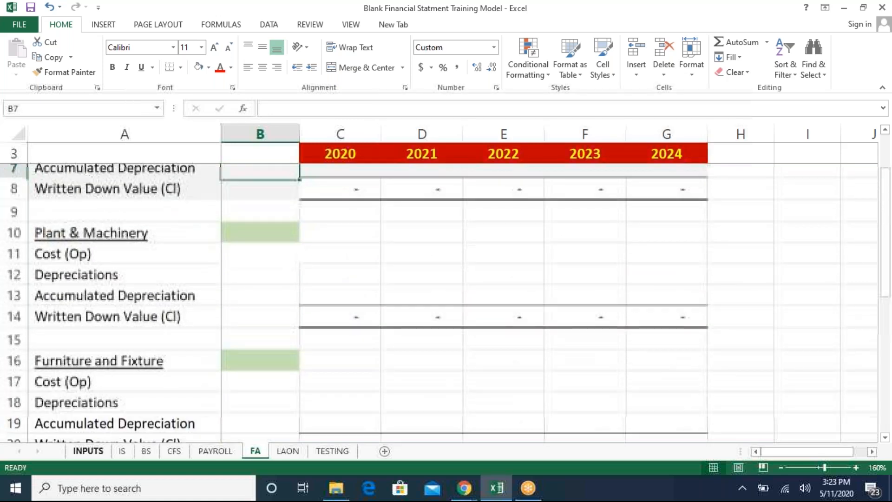
{"action": "key", "text": "Up"}
{"action": "key", "text": "Up"}
{"action": "key", "text": "Up"}
{"action": "key", "text": "Down"}
{"action": "key", "text": "Down"}
{"action": "key", "text": "Down"}
{"action": "key", "text": "Down"}
{"action": "key", "text": "Down"}
{"action": "type", "text": "="}
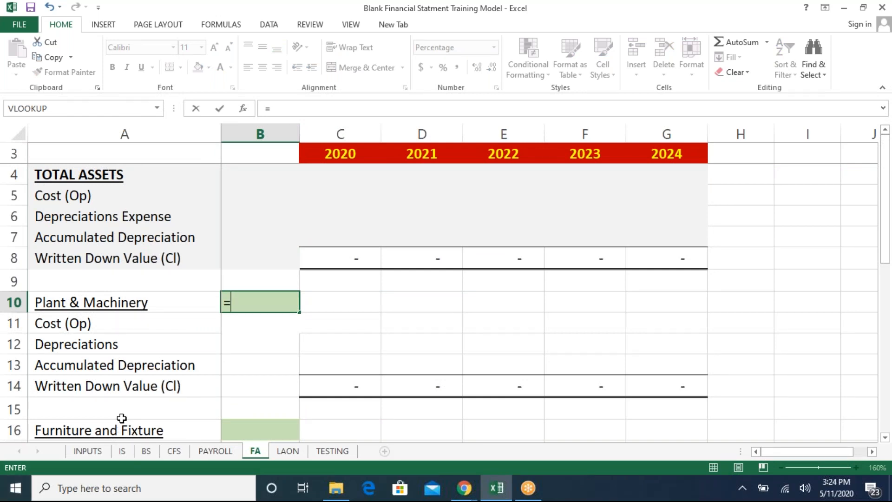
{"action": "left_click", "coordinate": [96, 455]}
{"action": "left_click", "coordinate": [271, 244]}
{"action": "type", "text": "*"}
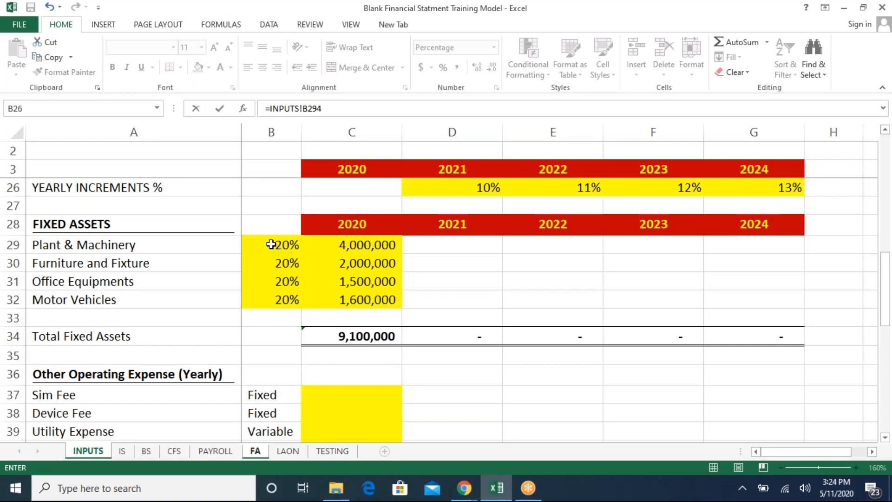
{"action": "key", "text": "Escape"}
- Link the Plant & Machinery depreciation rate on the FA sheet to its 20% rate on the INPUTS sheet
{"action": "type", "text": "="}
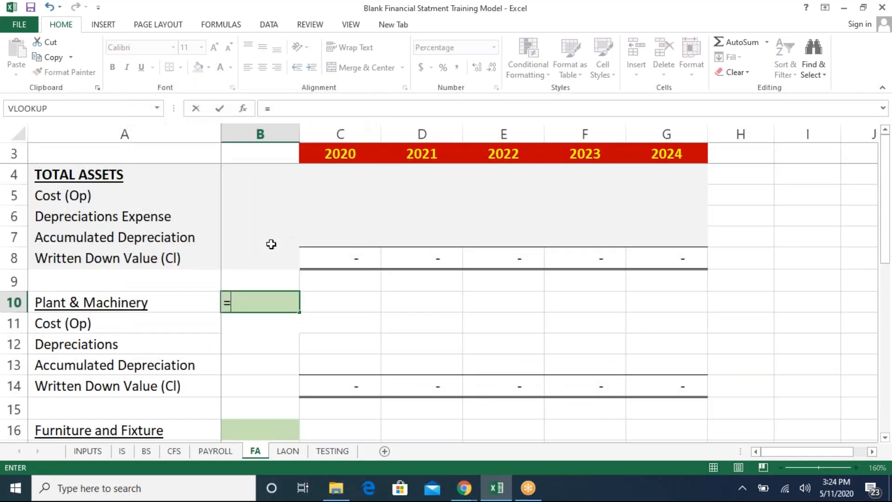
{"action": "left_click", "coordinate": [94, 451]}
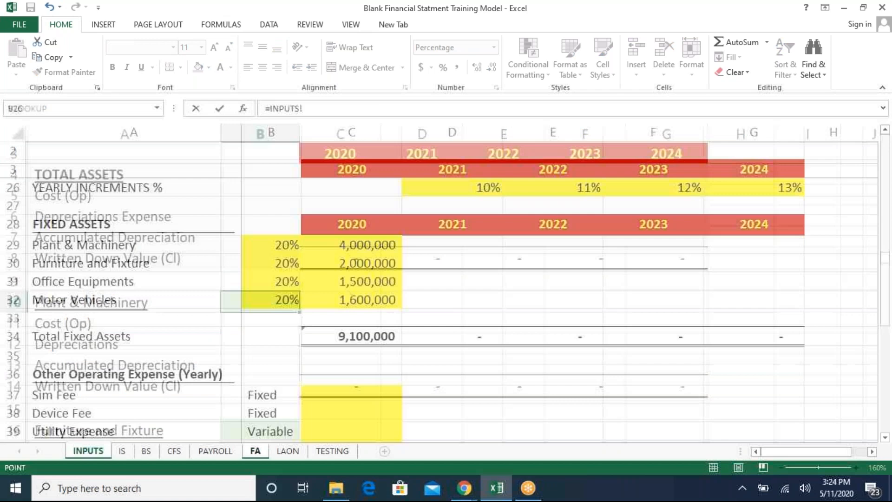
{"action": "left_click", "coordinate": [289, 245]}
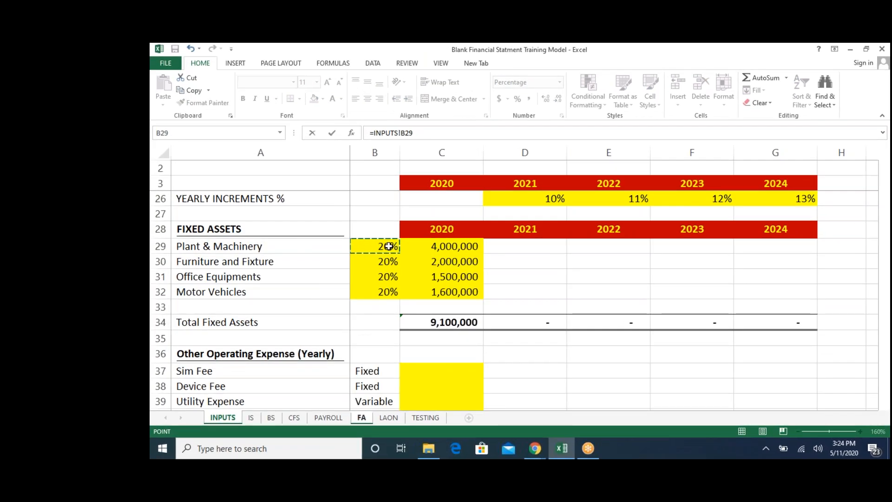
{"action": "key", "text": "Return"}
- Link the Furniture and Fixture depreciation rate on the FA sheet to its rate on the INPUTS sheet
{"action": "key", "text": "Up"}
{"action": "key", "text": "ctrl+c"}
{"action": "key", "text": "Down"}
{"action": "key", "text": "Down"}
{"action": "key", "text": "Down"}
{"action": "key", "text": "Down"}
{"action": "key", "text": "Down"}
{"action": "key", "text": "Down"}
{"action": "key", "text": "Down"}
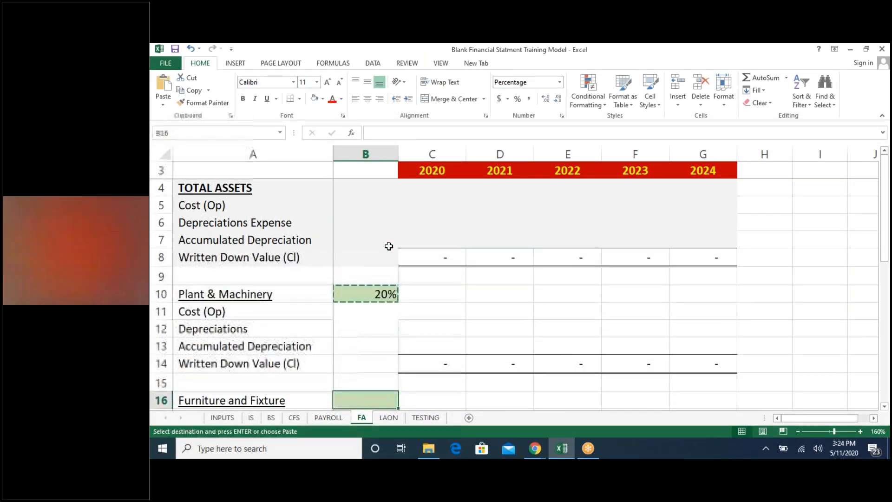
{"action": "key", "text": "Up"}
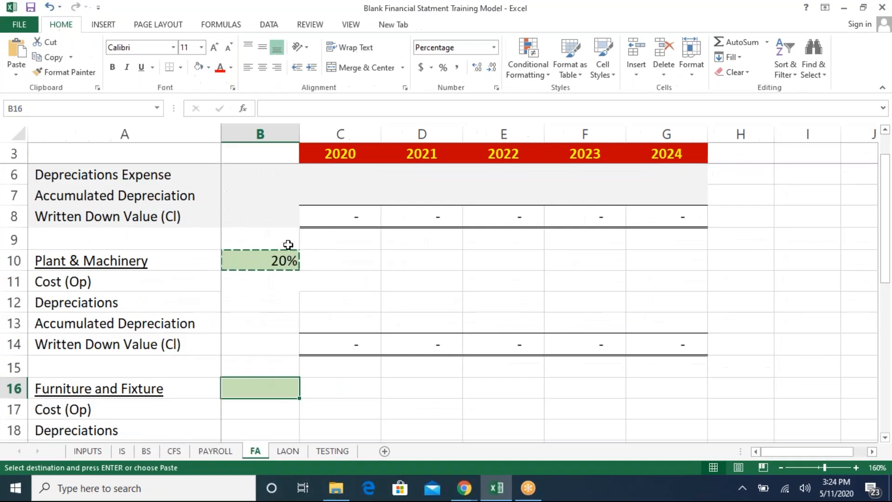
{"action": "type", "text": "="}
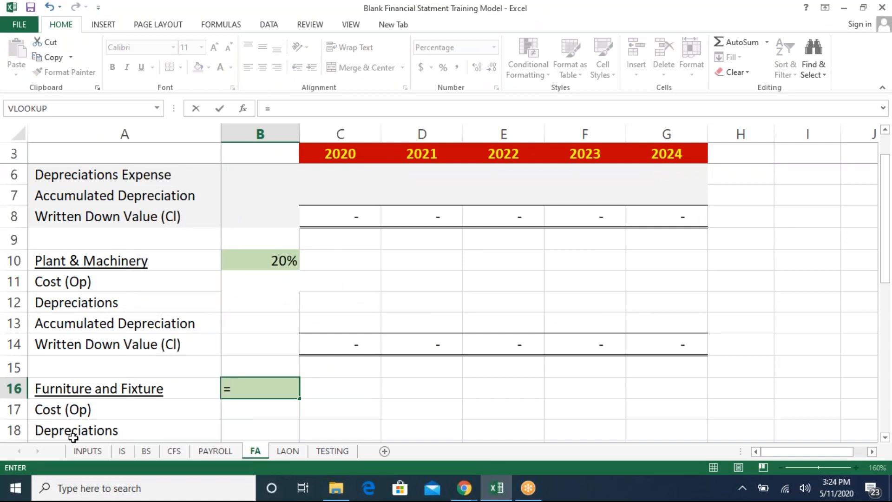
{"action": "left_click", "coordinate": [83, 452]}
{"action": "left_click", "coordinate": [275, 261]}
{"action": "key", "text": "Return"}
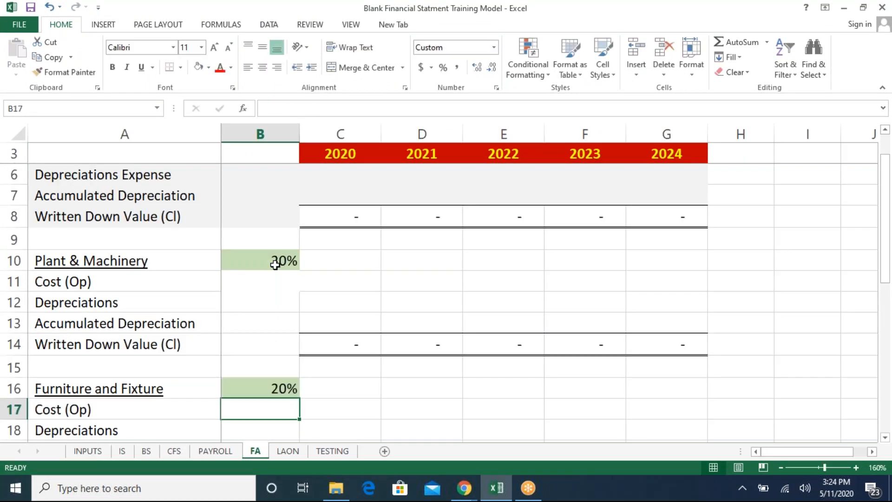
- Link the Office Equipments depreciation rate on the FA sheet to its rate on the INPUTS sheet
{"action": "key", "text": "Down"}
{"action": "key", "text": "Down"}
{"action": "key", "text": "Down"}
{"action": "key", "text": "Down"}
{"action": "key", "text": "Down"}
{"action": "key", "text": "Down"}
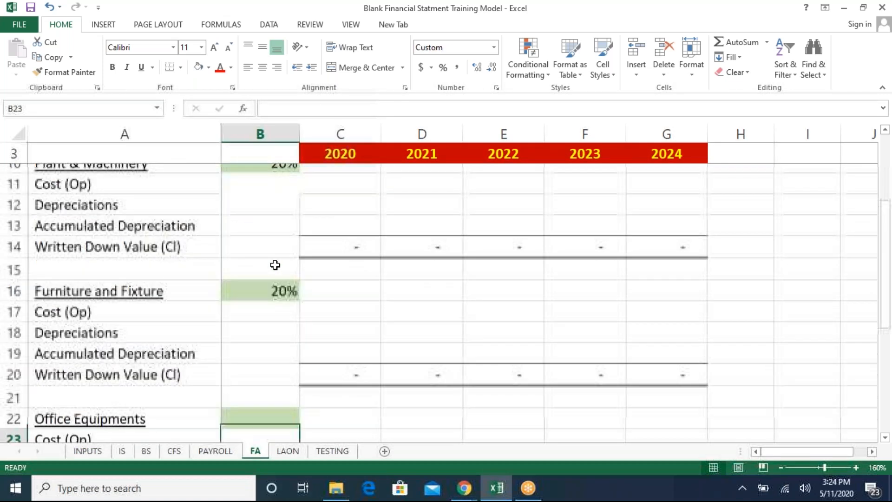
{"action": "key", "text": "Up"}
{"action": "type", "text": "="}
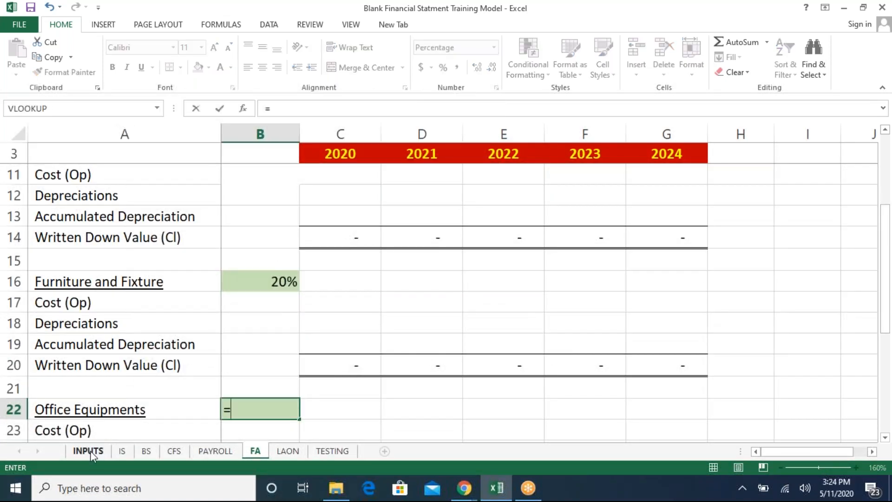
{"action": "left_click", "coordinate": [90, 450]}
{"action": "left_click", "coordinate": [284, 282]}
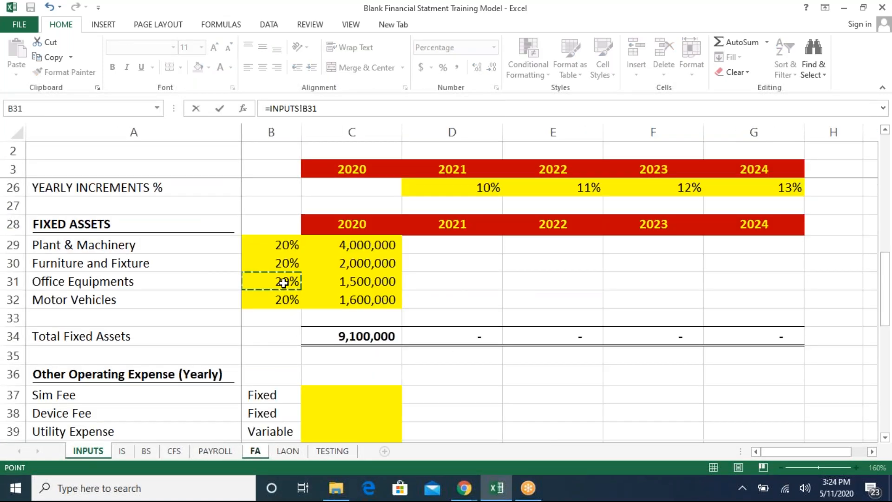
{"action": "key", "text": "Return"}
- Link the Motor Vehicles depreciation rate on the FA sheet to its rate on the INPUTS sheet
{"action": "key", "text": "Down"}
{"action": "key", "text": "Down"}
{"action": "key", "text": "Down"}
{"action": "key", "text": "Down"}
{"action": "key", "text": "Down"}
{"action": "type", "text": "="}
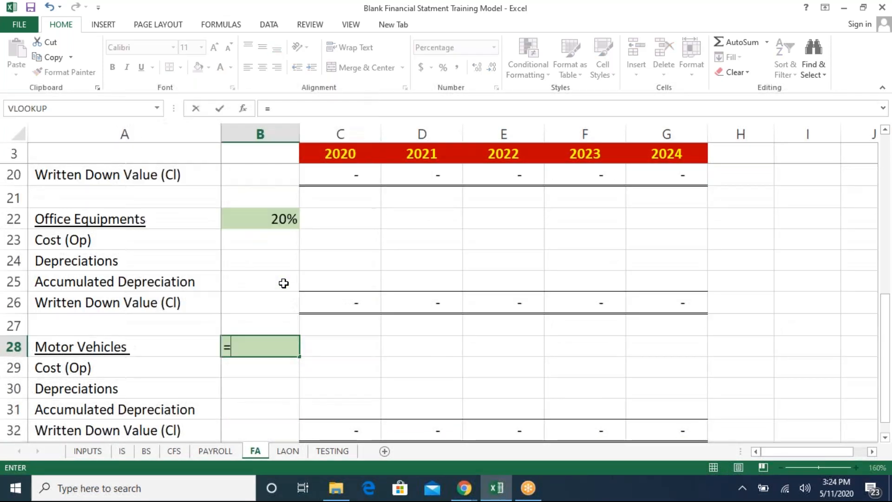
{"action": "left_click", "coordinate": [75, 456]}
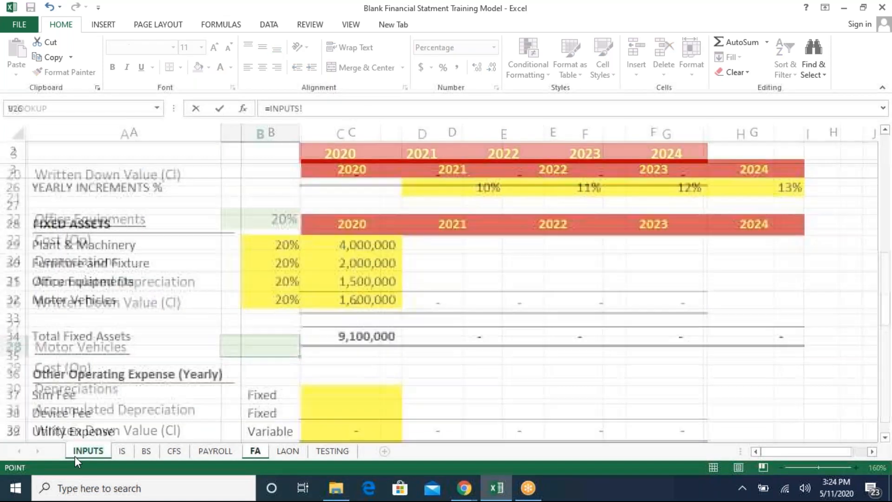
{"action": "left_click", "coordinate": [287, 300]}
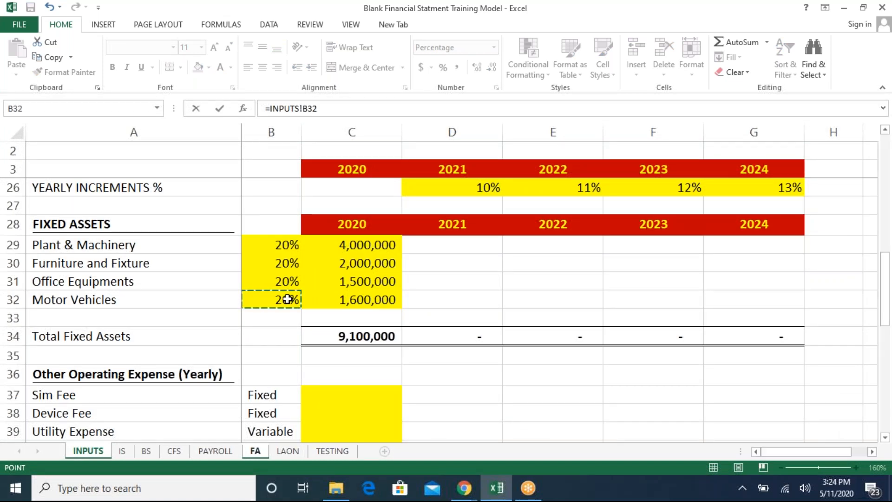
{"action": "key", "text": "Return"}
- Link the 2020 Plant & Machinery opening cost on the FA sheet to the 4,000,000 cost on INPUTS
{"action": "key", "text": "Down"}
{"action": "key", "text": "Down"}
{"action": "key", "text": "Down"}
{"action": "key", "text": "Down"}
{"action": "key", "text": "Down"}
{"action": "key", "text": "Down"}
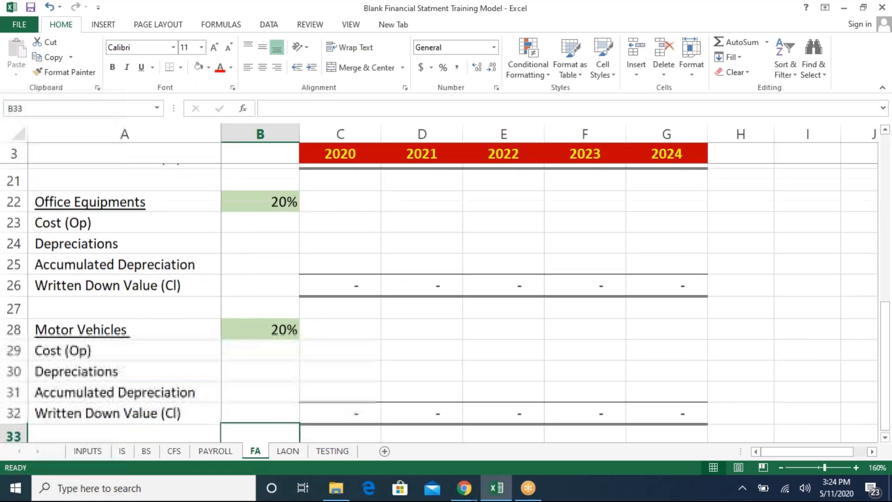
{"action": "key", "text": "Up"}
{"action": "key", "text": "Up"}
{"action": "key", "text": "Up"}
{"action": "key", "text": "Up"}
{"action": "key", "text": "Up"}
{"action": "key", "text": "Up"}
{"action": "key", "text": "Up"}
{"action": "key", "text": "Up"}
{"action": "key", "text": "Up"}
{"action": "key", "text": "Up"}
{"action": "key", "text": "Up"}
{"action": "key", "text": "Up"}
{"action": "key", "text": "Up"}
{"action": "key", "text": "Up"}
{"action": "key", "text": "Up"}
{"action": "key", "text": "Up"}
{"action": "key", "text": "Up"}
{"action": "key", "text": "Up"}
{"action": "key", "text": "Up"}
{"action": "key", "text": "Up"}
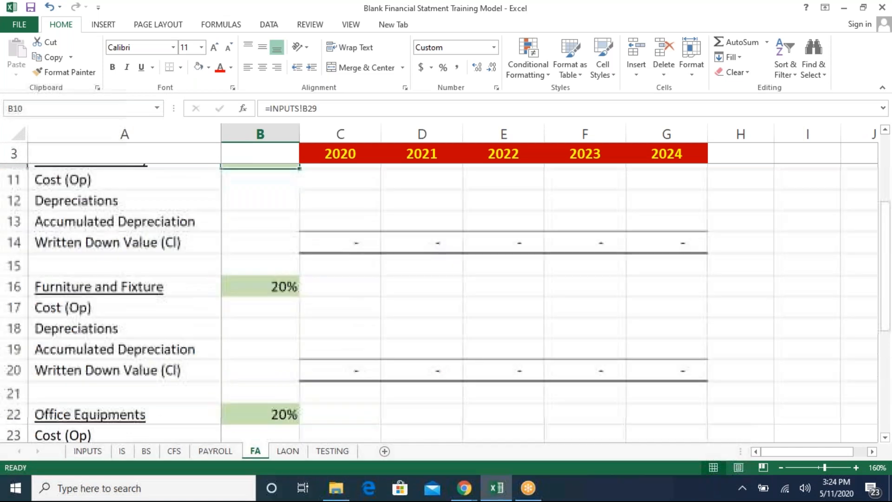
{"action": "key", "text": "Up"}
{"action": "key", "text": "Down"}
{"action": "key", "text": "Down"}
{"action": "key", "text": "Down"}
{"action": "key", "text": "Down"}
{"action": "key", "text": "Right"}
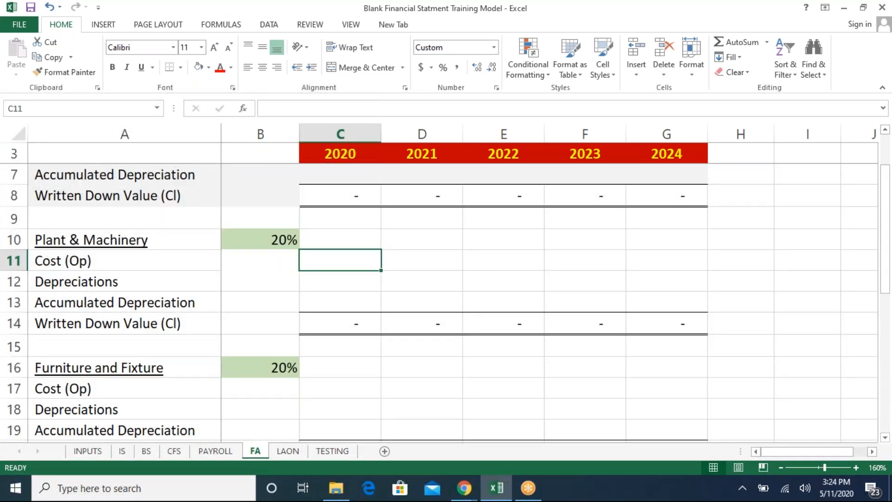
{"action": "type", "text": "="}
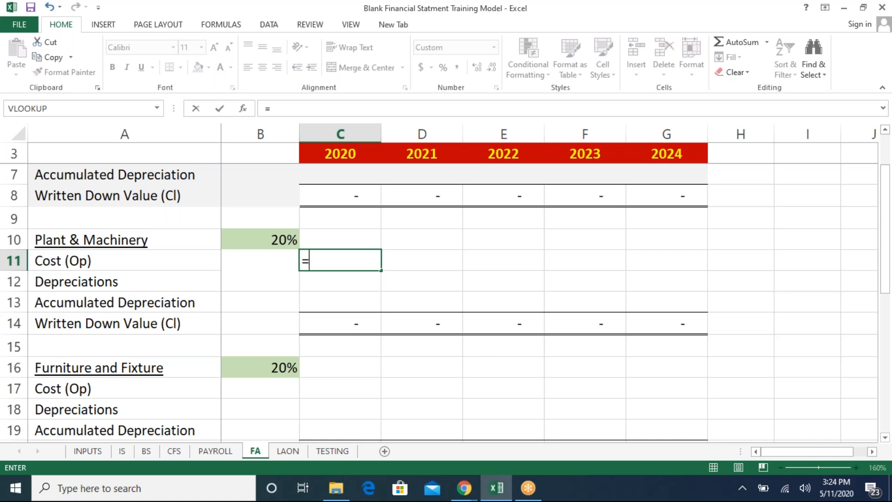
{"action": "left_click", "coordinate": [82, 453]}
{"action": "left_click", "coordinate": [360, 249]}
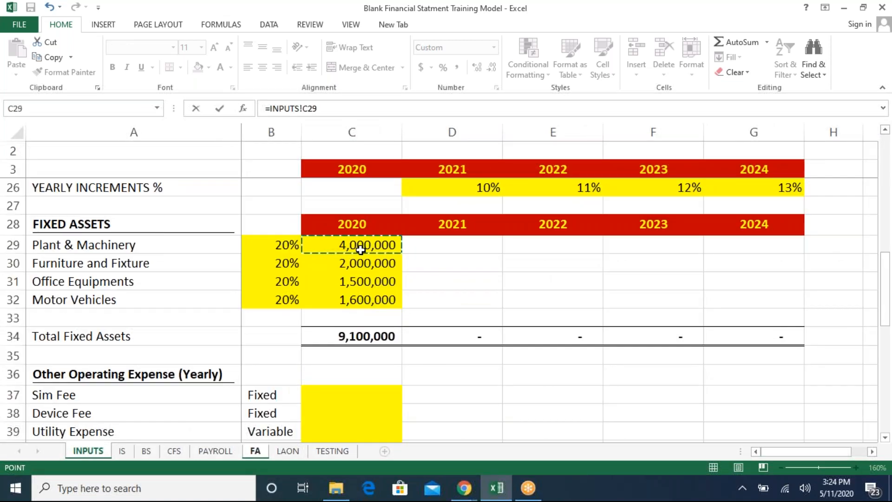
{"action": "key", "text": "Return"}
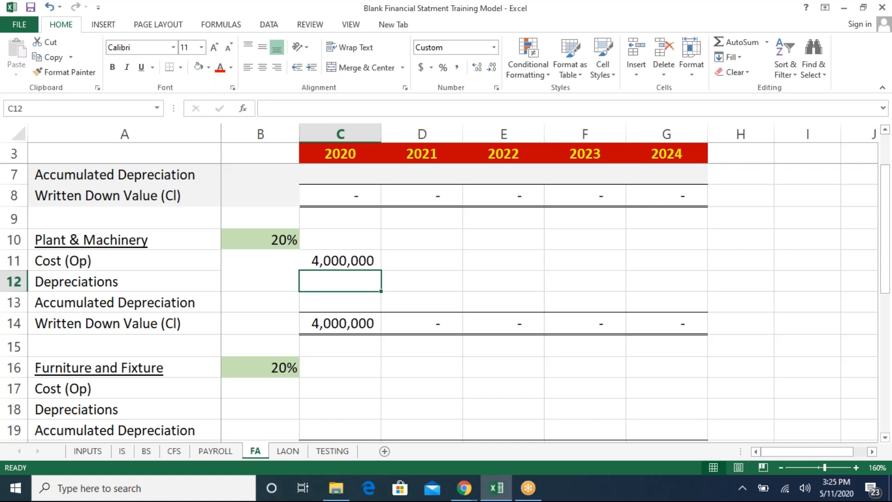
- Calculate 2020 Plant & Machinery depreciation as cost times the depreciation rate, with the rate cell absolute
{"action": "type", "text": "="}
{"action": "key", "text": "Up"}
{"action": "type", "text": "*"}
{"action": "key", "text": "Left"}
{"action": "key", "text": "Up"}
{"action": "key", "text": "Up"}
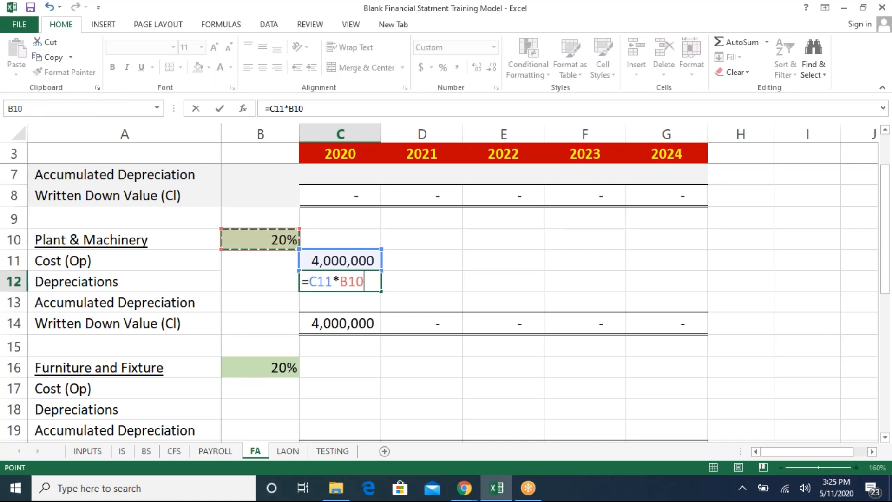
{"action": "key", "text": "F4"}
{"action": "key", "text": "Return"}
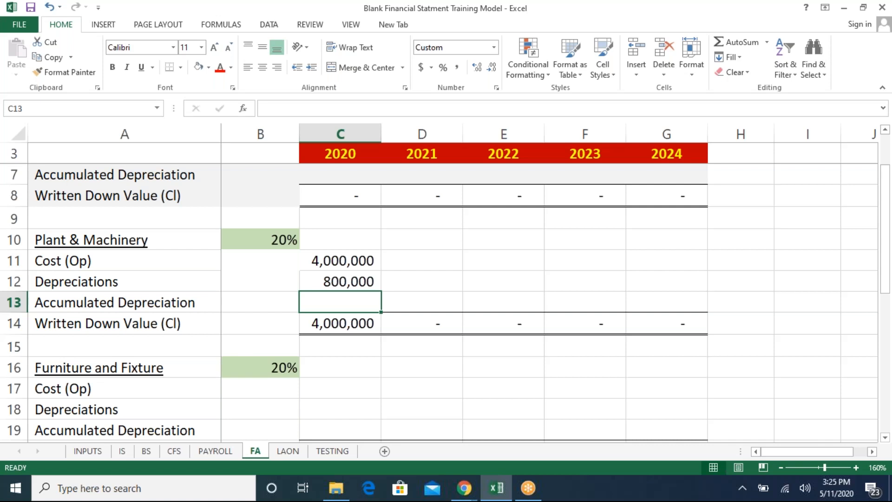
- Calculate 2020 accumulated depreciation as the prior-year accumulated amount plus this year's depreciation
{"action": "key", "text": "Left"}
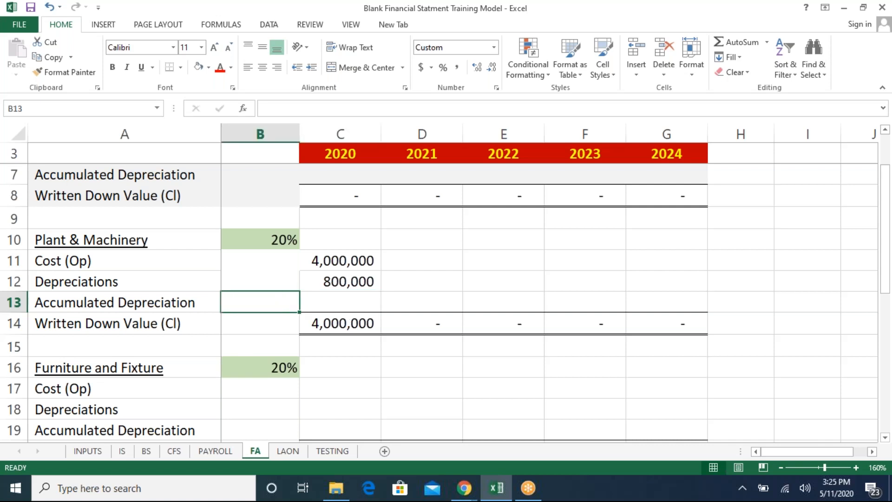
{"action": "key", "text": "Right"}
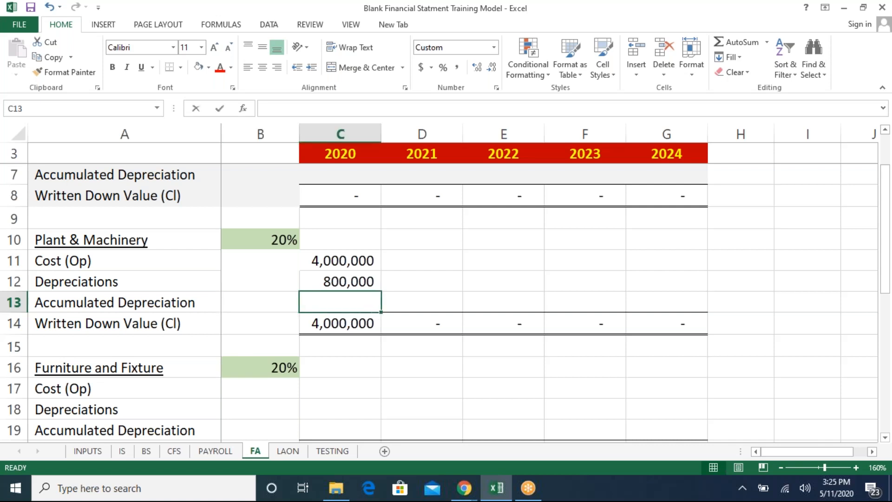
{"action": "type", "text": "="}
{"action": "key", "text": "Left"}
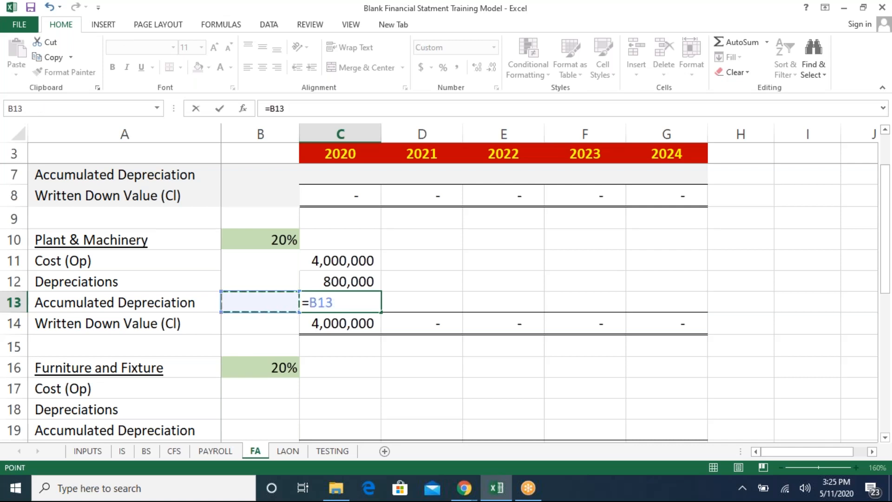
{"action": "type", "text": "+"}
{"action": "key", "text": "Up"}
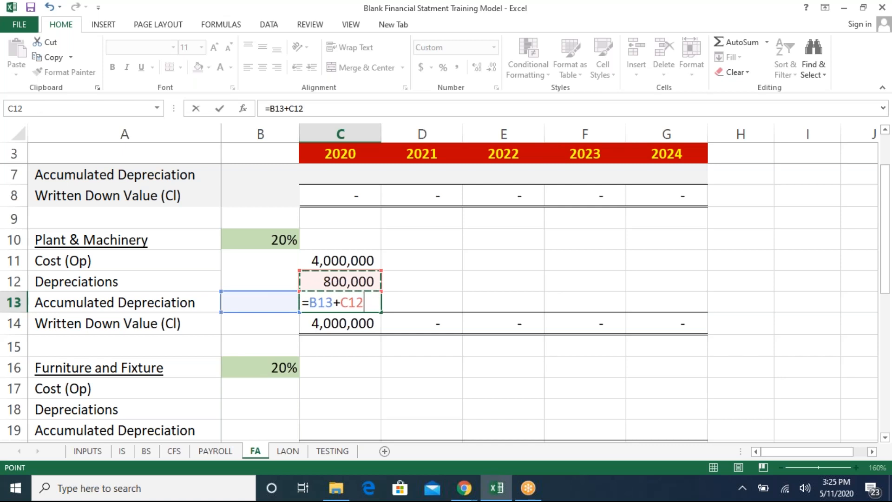
{"action": "key", "text": "Return"}
- Calculate the 2020 written down value as cost minus accumulated depreciation
{"action": "type", "text": "="}
{"action": "key", "text": "Up"}
{"action": "key", "text": "Up"}
{"action": "key", "text": "Up"}
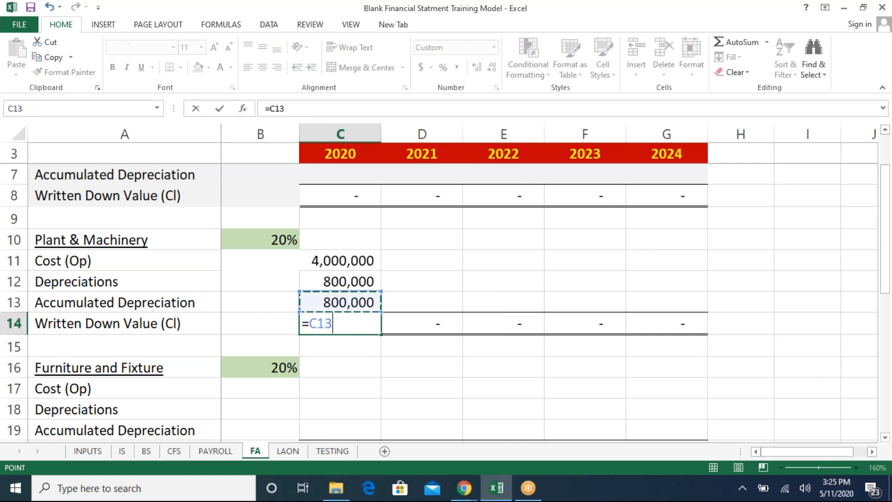
{"action": "type", "text": "-"}
{"action": "key", "text": "Up"}
{"action": "key", "text": "Return"}
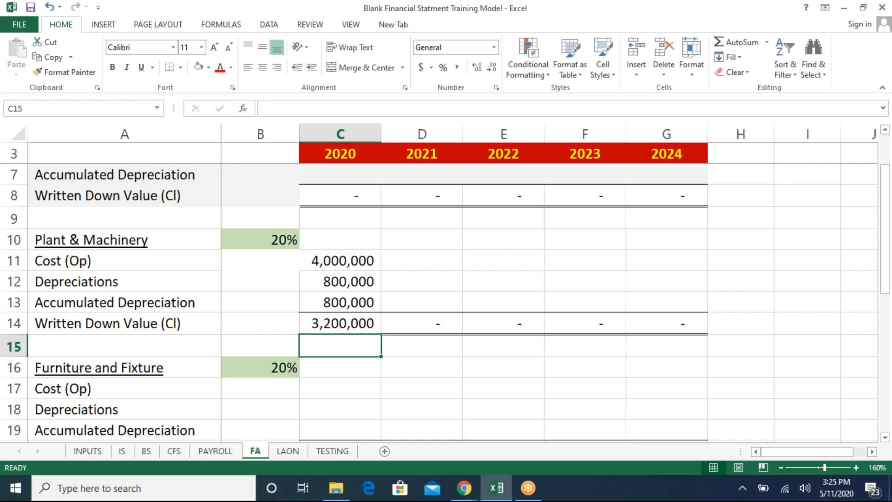
- Make the 2020 opening cost reference to INPUTS!C29 absolute
{"action": "key", "text": "Up"}
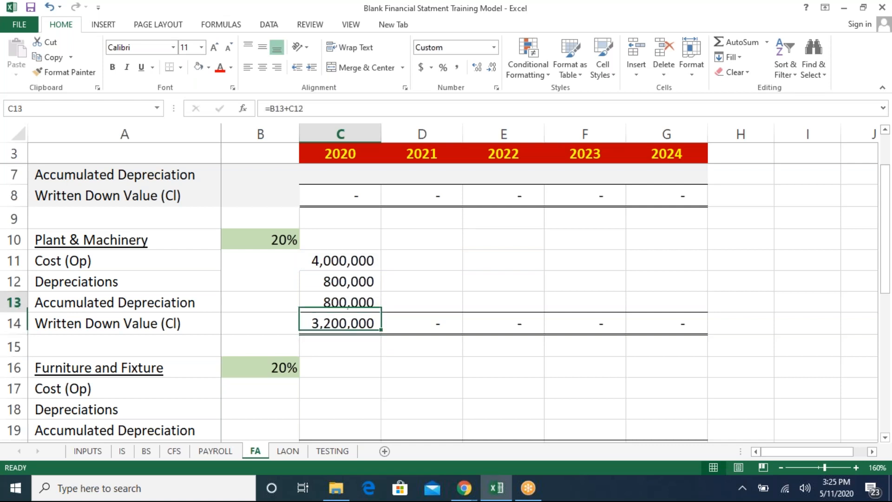
{"action": "key", "text": "Up"}
{"action": "key", "text": "Up"}
{"action": "key", "text": "Up"}
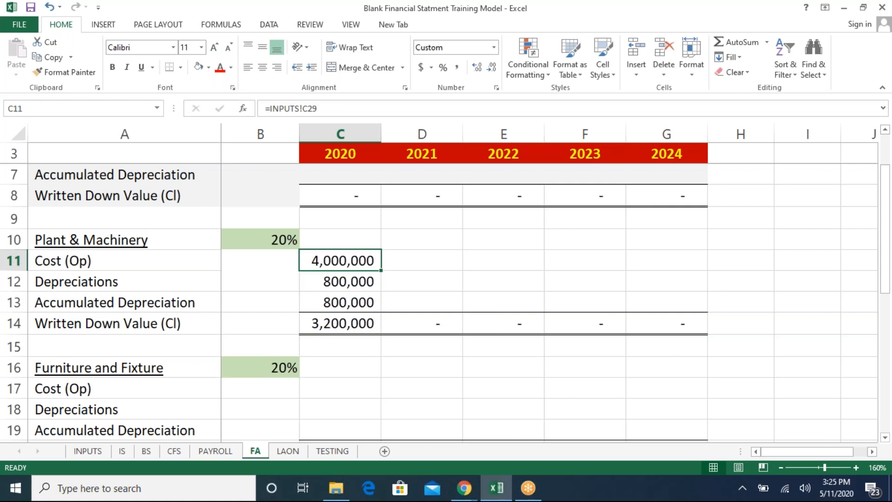
{"action": "key", "text": "Right"}
{"action": "key", "text": "Left"}
{"action": "key", "text": "Down"}
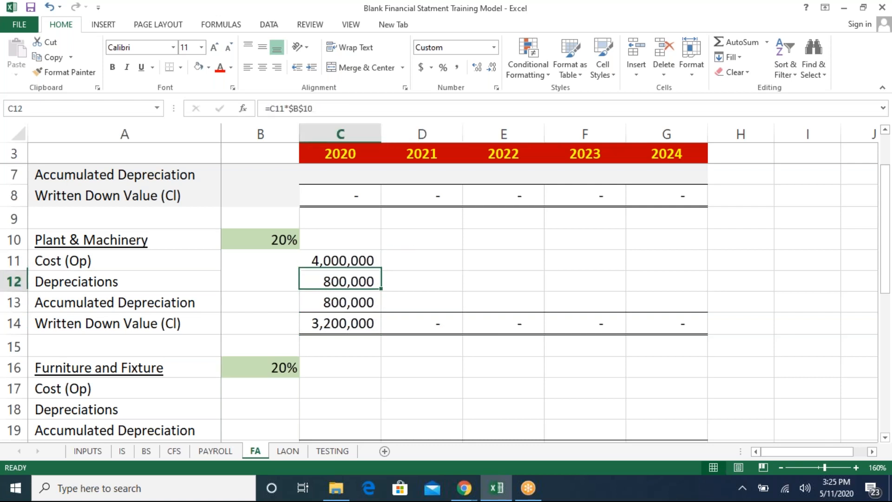
{"action": "key", "text": "Up"}
{"action": "key", "text": "F2"}
{"action": "key", "text": "shift+Left"}
{"action": "key", "text": "shift+Left"}
{"action": "key", "text": "shift+Left"}
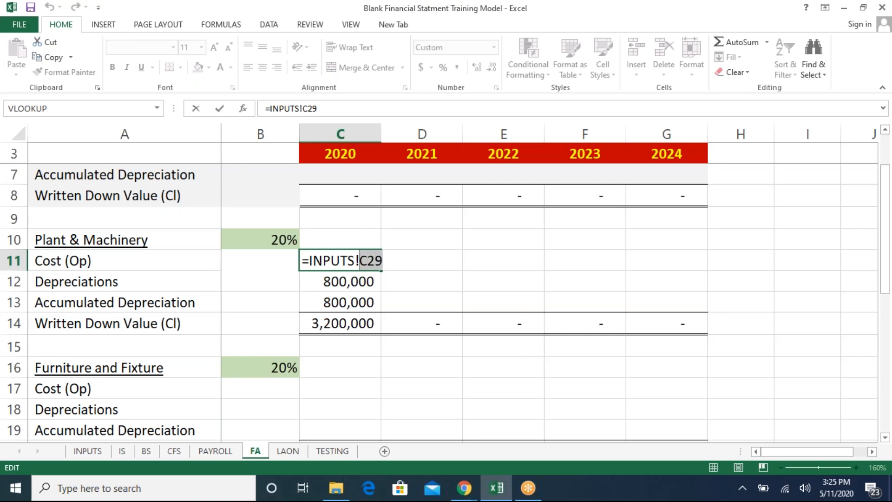
{"action": "key", "text": "F4"}
{"action": "key", "text": "Return"}
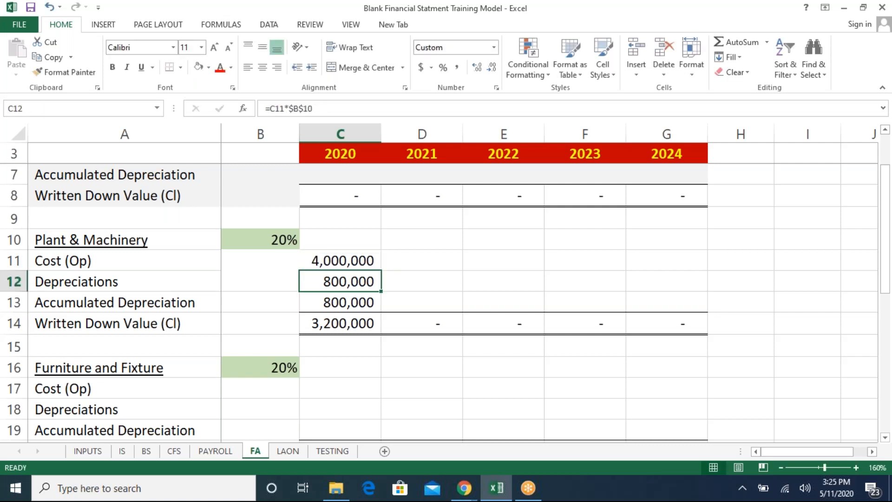
- Copy the 2020 cost, depreciation and accumulated depreciation formulas across 2021 to 2024 for Plant & Machinery
{"action": "key", "text": "Up"}
{"action": "key", "text": "shift+Down"}
{"action": "key", "text": "shift+Down"}
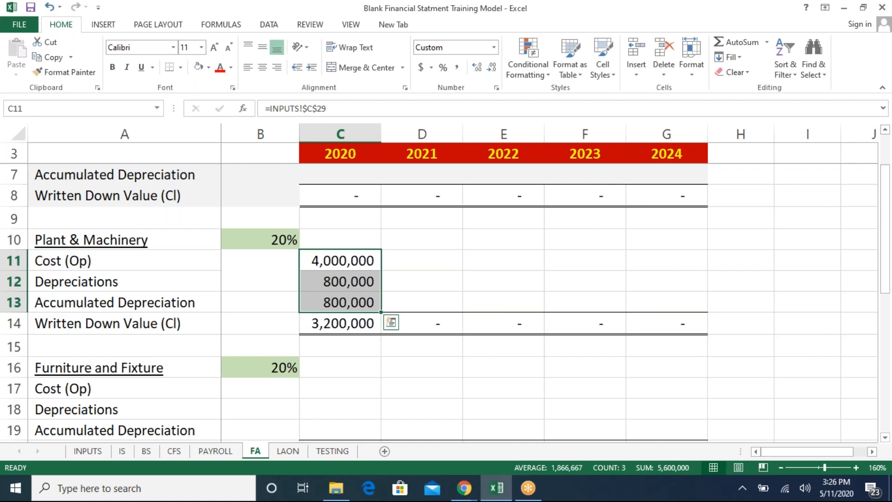
{"action": "key", "text": "ctrl+c"}
{"action": "key", "text": "Right"}
{"action": "key", "text": "shift+Down"}
{"action": "key", "text": "shift+Down"}
{"action": "key", "text": "shift+Right"}
{"action": "key", "text": "shift+Right"}
{"action": "key", "text": "shift+Right"}
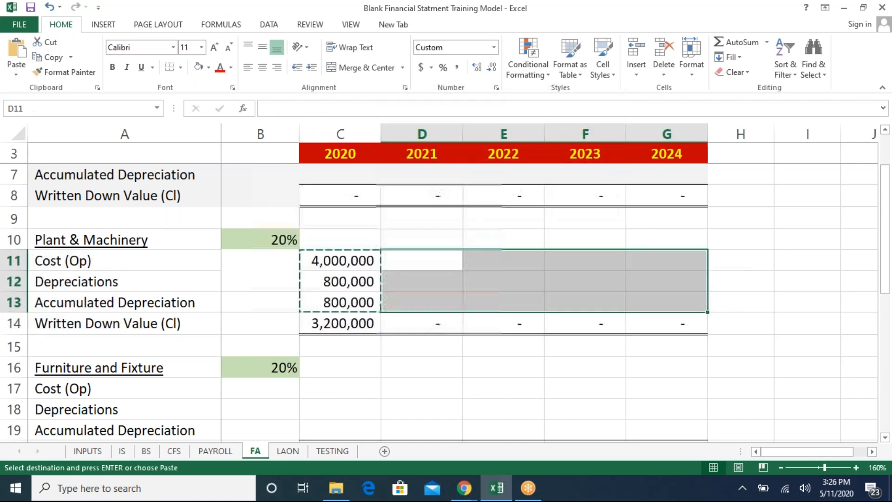
{"action": "key", "text": "ctrl+v"}
{"action": "key", "text": "Left"}
{"action": "key", "text": "Right"}
{"action": "key", "text": "Left"}
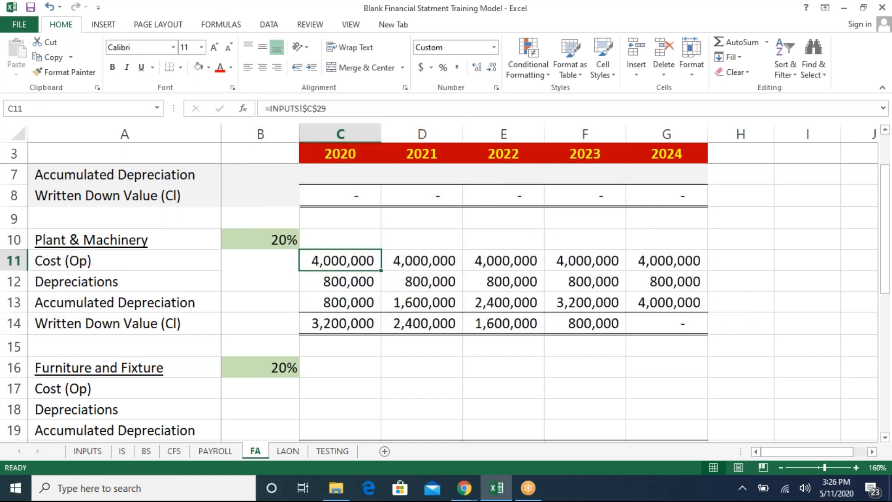
{"action": "key", "text": "Up"}
{"action": "key", "text": "Left"}
{"action": "key", "text": "Escape"}
{"action": "key", "text": "Down"}
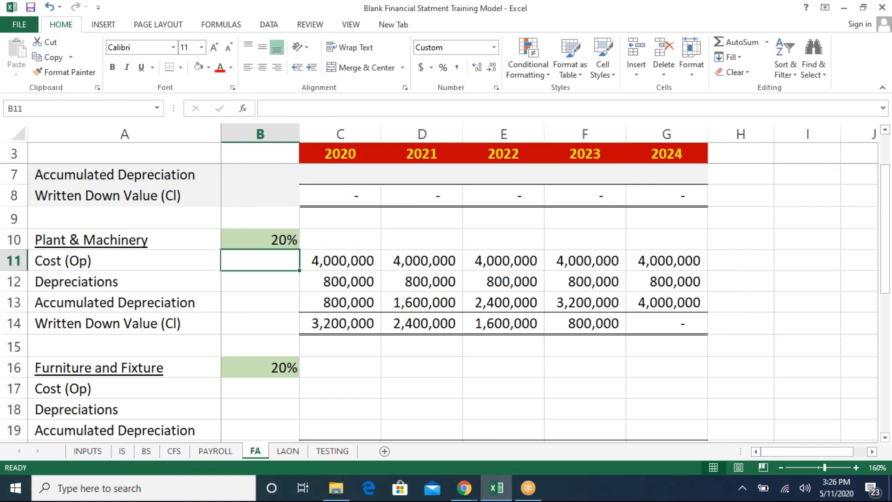
- Review the copied Plant & Machinery formulas across the 2021 to 2024 columns
{"action": "key", "text": "Right"}
{"action": "key", "text": "Right"}
{"action": "key", "text": "Right"}
{"action": "key", "text": "Right"}
{"action": "key", "text": "Right"}
{"action": "key", "text": "Down"}
{"action": "key", "text": "Down"}
{"action": "key", "text": "Down"}
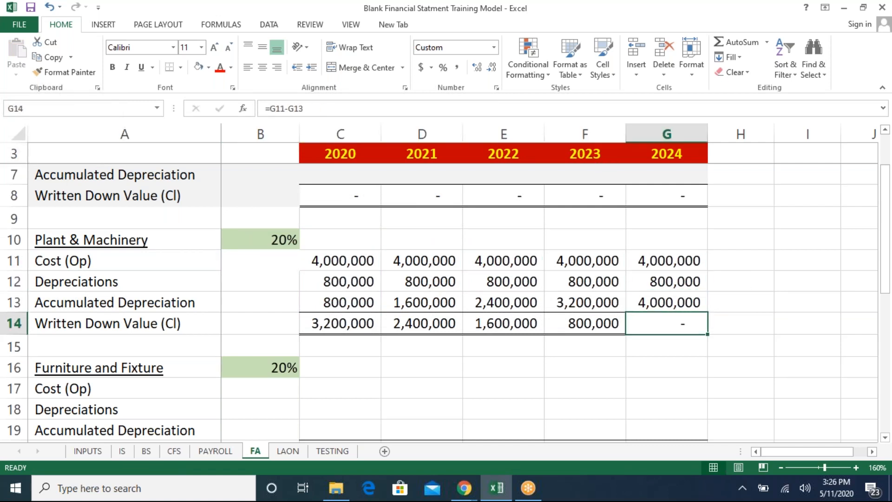
{"action": "key", "text": "Up"}
{"action": "key", "text": "Left"}
{"action": "key", "text": "Left"}
{"action": "key", "text": "Left"}
{"action": "key", "text": "Left"}
{"action": "key", "text": "Right"}
{"action": "key", "text": "Right"}
{"action": "key", "text": "Right"}
{"action": "key", "text": "Down"}
{"action": "key", "text": "Right"}
{"action": "key", "text": "Left"}
{"action": "key", "text": "Left"}
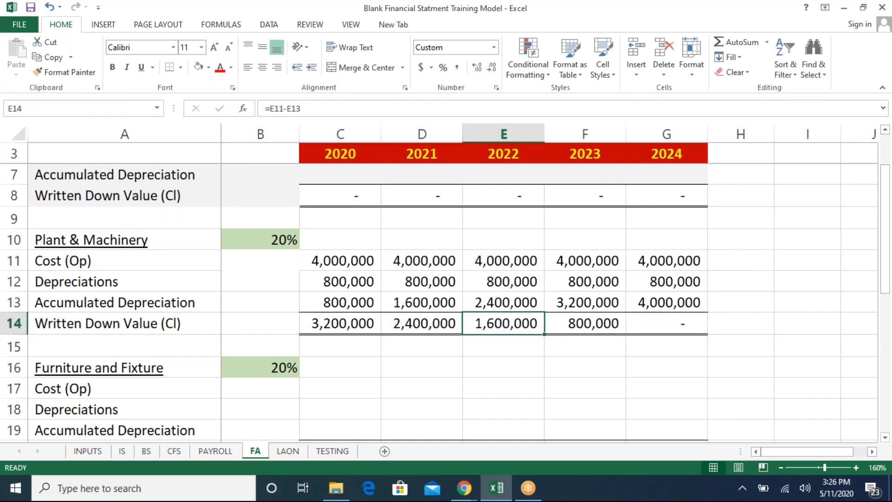
- Undo the copy of the Plant & Machinery formulas across 2021 to 2024
{"action": "key", "text": "ctrl+z"}
{"action": "key", "text": "Escape"}
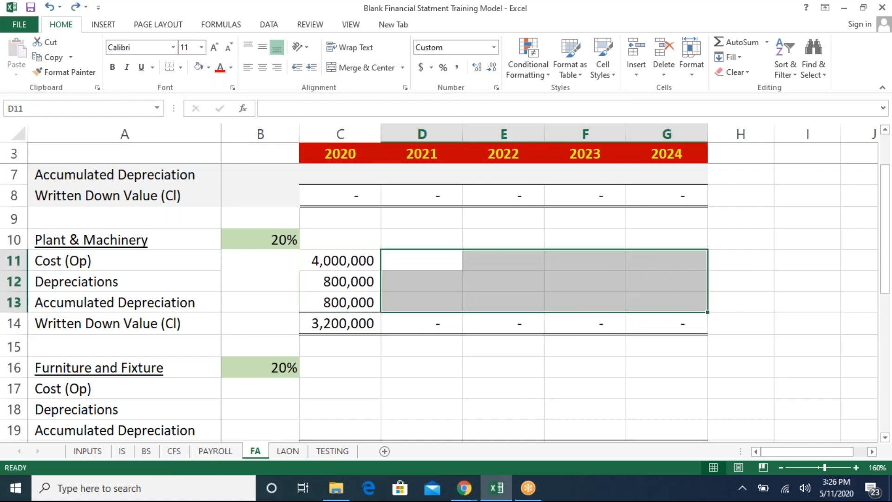
{"action": "key", "text": "Left"}
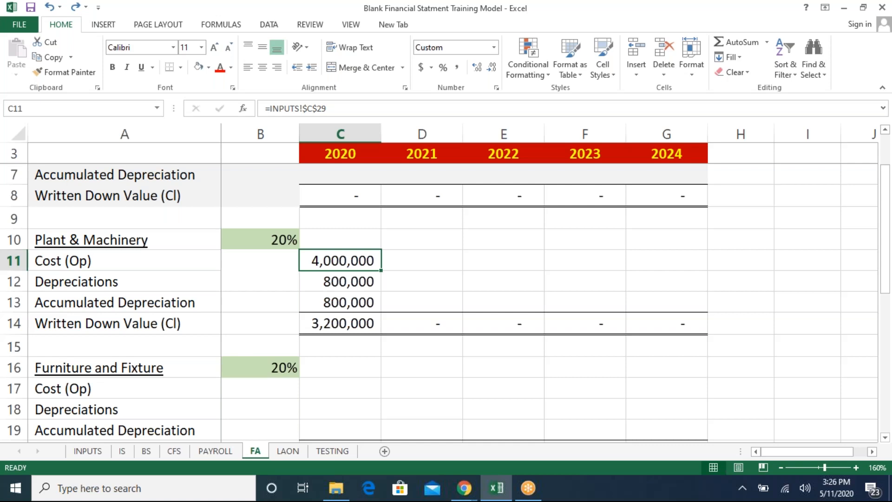
- Link the Furniture and Fixture 2020 cost to INPUTS!C30 and make the reference absolute
{"action": "key", "text": "Down"}
{"action": "key", "text": "Down"}
{"action": "key", "text": "Down"}
{"action": "key", "text": "Down"}
{"action": "key", "text": "Down"}
{"action": "key", "text": "Down"}
{"action": "key", "text": "Down"}
{"action": "key", "text": "Down"}
{"action": "key", "text": "Down"}
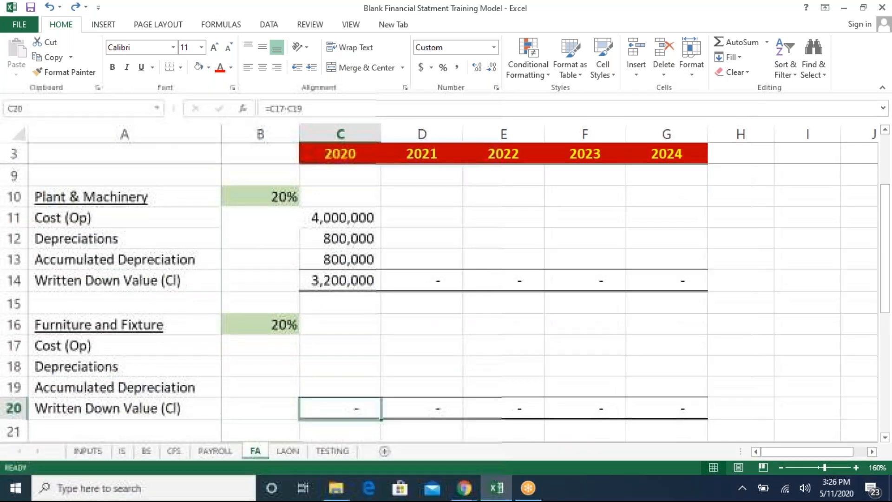
{"action": "key", "text": "Up"}
{"action": "key", "text": "Up"}
{"action": "key", "text": "Up"}
{"action": "type", "text": "="}
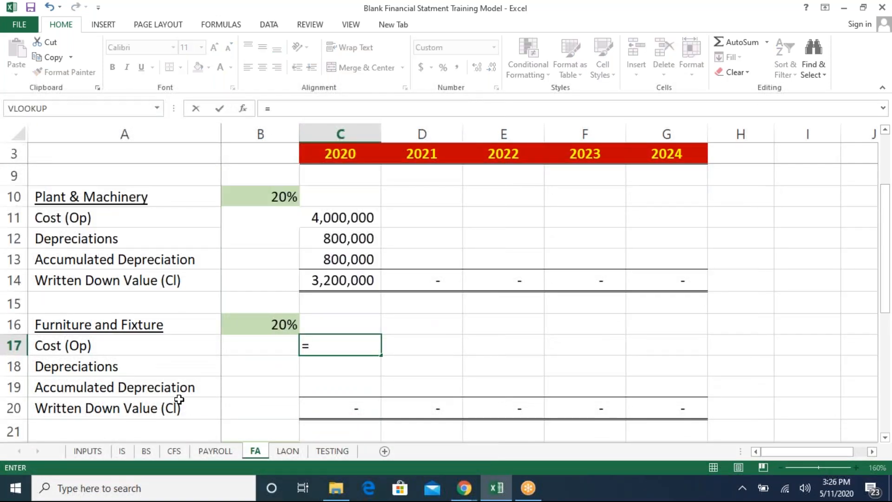
{"action": "left_click", "coordinate": [88, 450]}
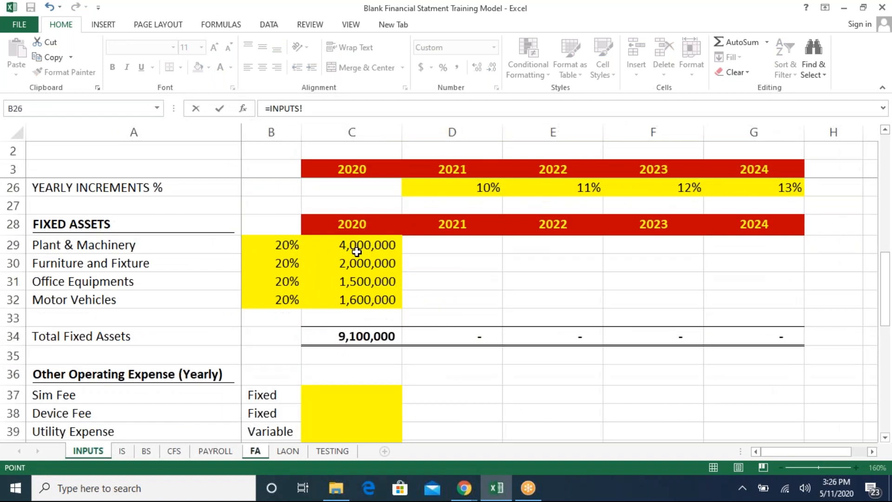
{"action": "left_click", "coordinate": [351, 271]}
{"action": "key", "text": "Return"}
{"action": "key", "text": "F2"}
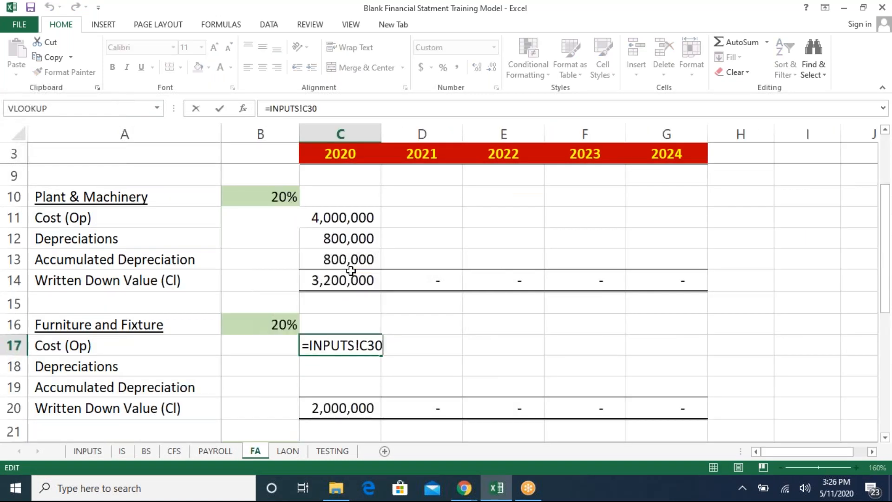
{"action": "key", "text": "F4"}
{"action": "key", "text": "Return"}
- Calculate Furniture and Fixture 2020 depreciation as cost times the absolute rate in $B$16
{"action": "type", "text": "="}
{"action": "key", "text": "Up"}
{"action": "type", "text": "*"}
{"action": "key", "text": "Left"}
{"action": "key", "text": "Up"}
{"action": "key", "text": "Up"}
{"action": "key", "text": "F4"}
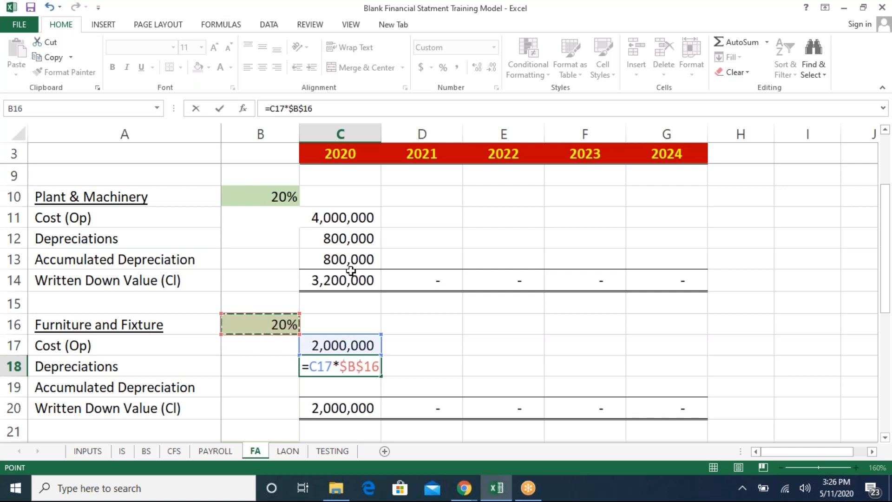
{"action": "key", "text": "Return"}
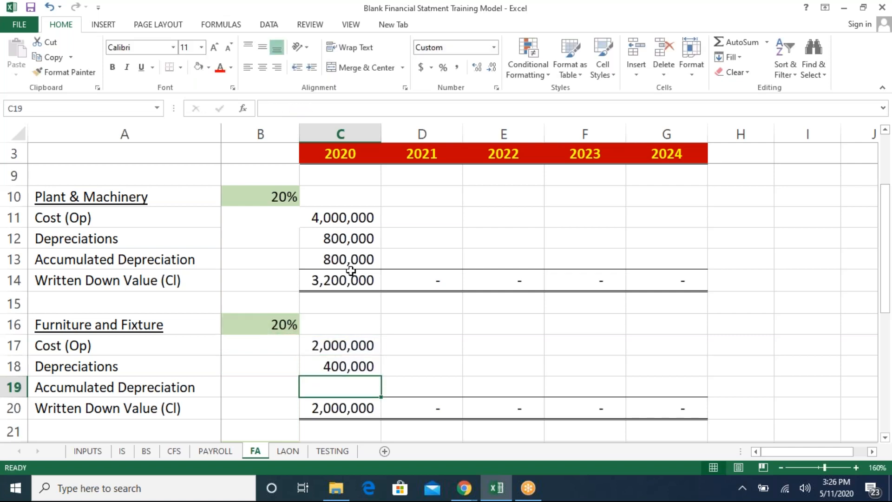
- Calculate Furniture and Fixture 2020 accumulated depreciation as prior accumulated amount plus this year's depreciation
{"action": "type", "text": "="}
{"action": "key", "text": "Left"}
{"action": "type", "text": "+"}
{"action": "key", "text": "Up"}
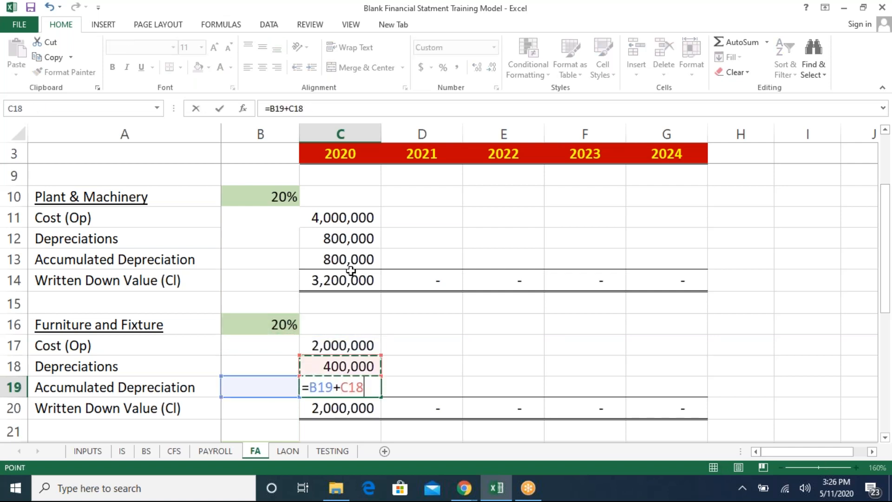
{"action": "key", "text": "Return"}
- Link the Office Equipments 2020 cost to INPUTS!C31
{"action": "key", "text": "Up"}
{"action": "key", "text": "Up"}
{"action": "key", "text": "Up"}
{"action": "key", "text": "Down"}
{"action": "key", "text": "Down"}
{"action": "key", "text": "Down"}
{"action": "key", "text": "Down"}
{"action": "key", "text": "Down"}
{"action": "key", "text": "Down"}
{"action": "key", "text": "Down"}
{"action": "key", "text": "Down"}
{"action": "key", "text": "Down"}
{"action": "key", "text": "Down"}
{"action": "key", "text": "Up"}
{"action": "key", "text": "Up"}
{"action": "key", "text": "Up"}
{"action": "key", "text": "Up"}
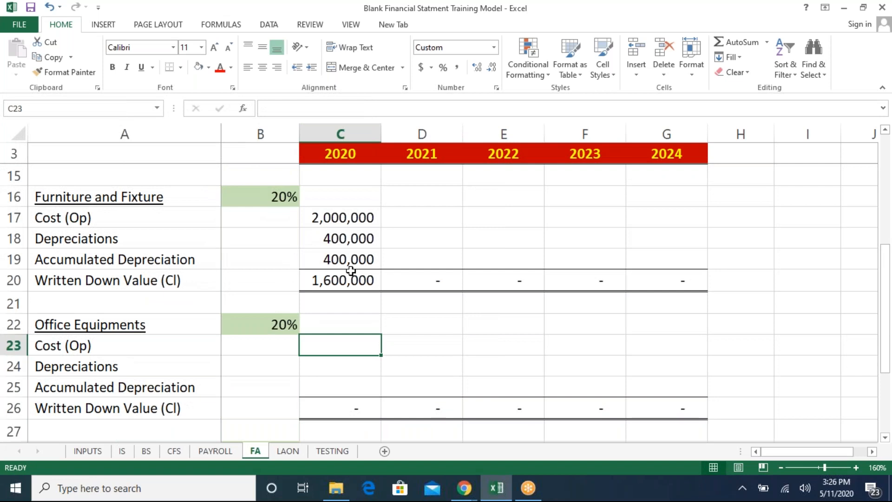
{"action": "type", "text": "="}
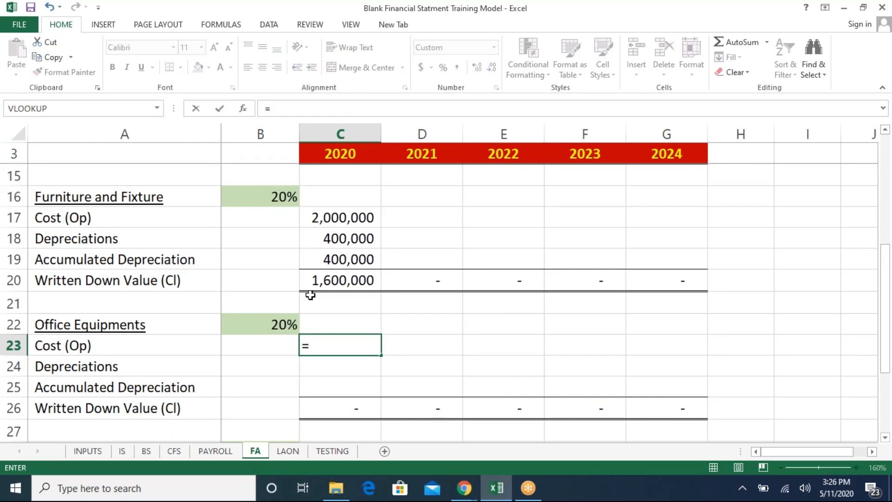
{"action": "left_click", "coordinate": [98, 453]}
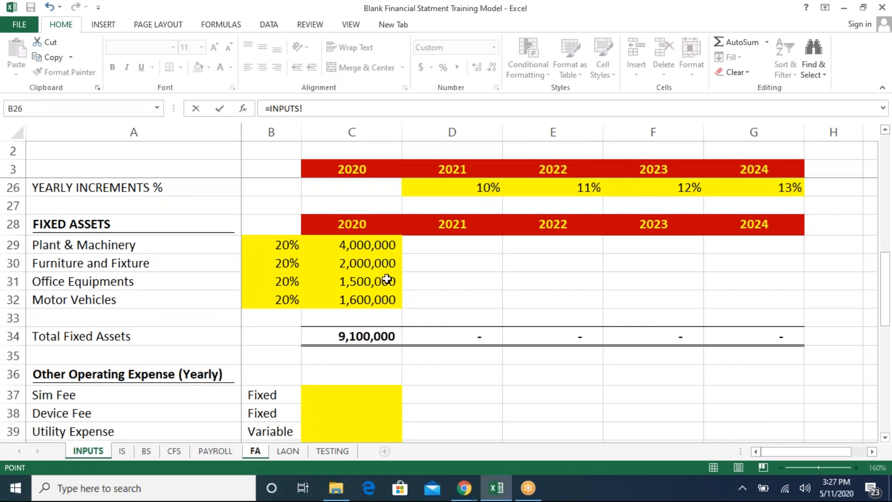
{"action": "left_click", "coordinate": [366, 282]}
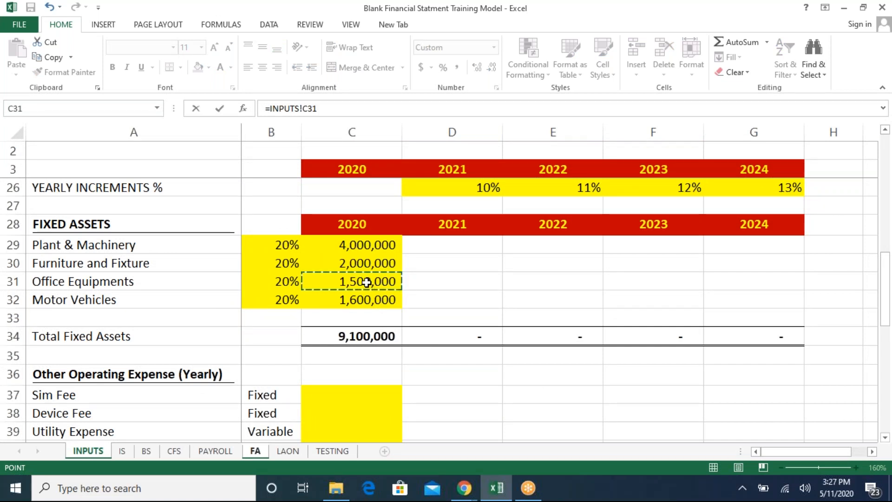
{"action": "key", "text": "Return"}
- Calculate Office Equipments 2020 depreciation as cost times the absolute rate in $B$22
{"action": "type", "text": "="}
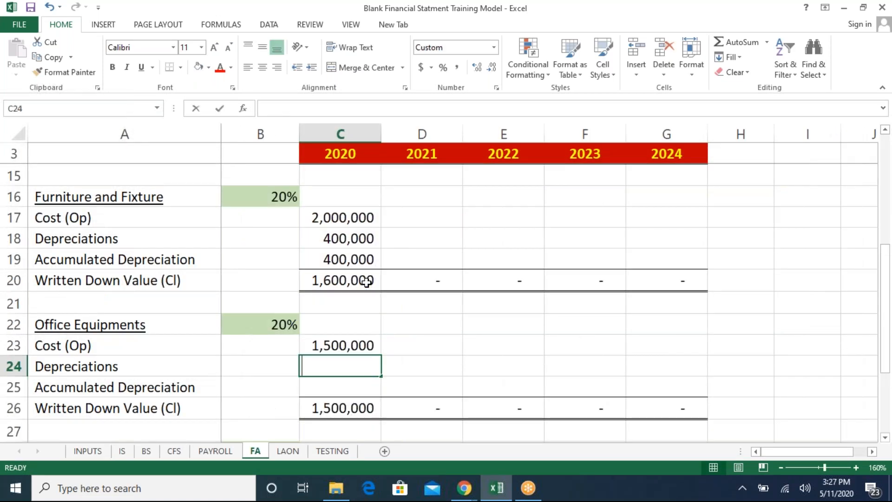
{"action": "key", "text": "Up"}
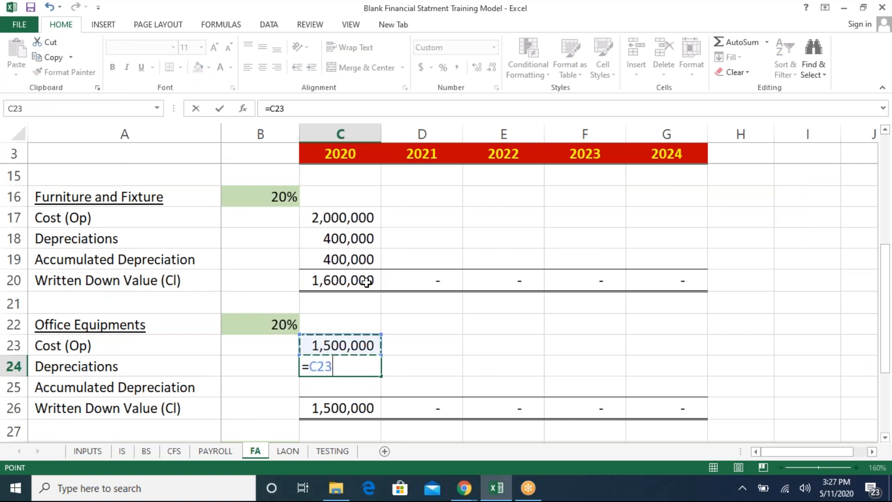
{"action": "type", "text": "*"}
{"action": "key", "text": "Left"}
{"action": "key", "text": "Up"}
{"action": "key", "text": "Up"}
{"action": "key", "text": "F4"}
{"action": "key", "text": "Return"}
- Calculate Office Equipments 2020 accumulated depreciation as prior accumulated amount plus this year's depreciation
{"action": "type", "text": "="}
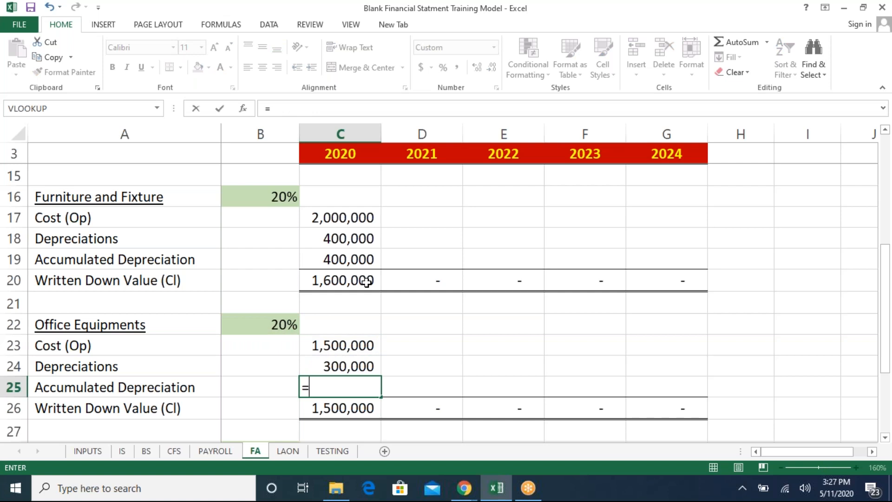
{"action": "key", "text": "Left"}
{"action": "type", "text": "+"}
{"action": "key", "text": "Up"}
{"action": "key", "text": "Return"}
- Make the Office Equipments 2020 cost reference to INPUTS!C31 absolute
{"action": "key", "text": "Up"}
{"action": "key", "text": "Up"}
{"action": "key", "text": "Up"}
{"action": "type", "text": "=INPUTS!C31"}
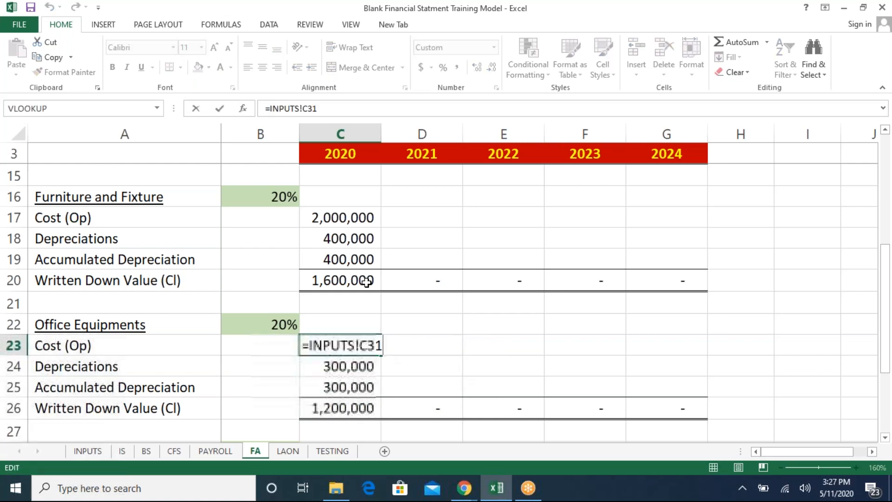
{"action": "key", "text": "F4"}
{"action": "key", "text": "Return"}
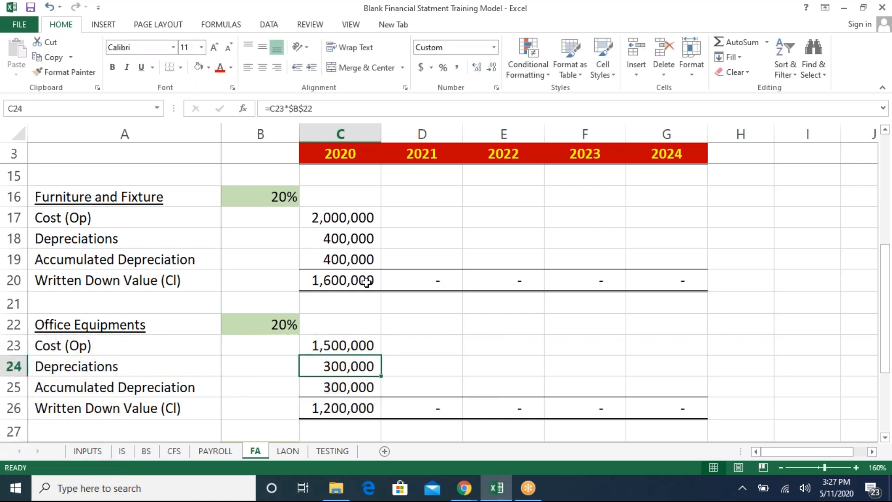
- Link the Motor Vehicles 2020 cost to INPUTS!C31
{"action": "key", "text": "F2"}
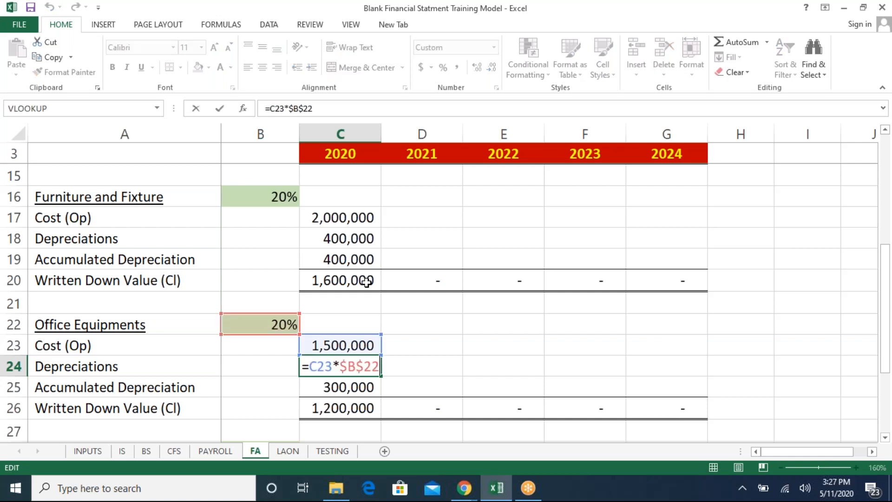
{"action": "key", "text": "Return"}
{"action": "key", "text": "Down"}
{"action": "key", "text": "Down"}
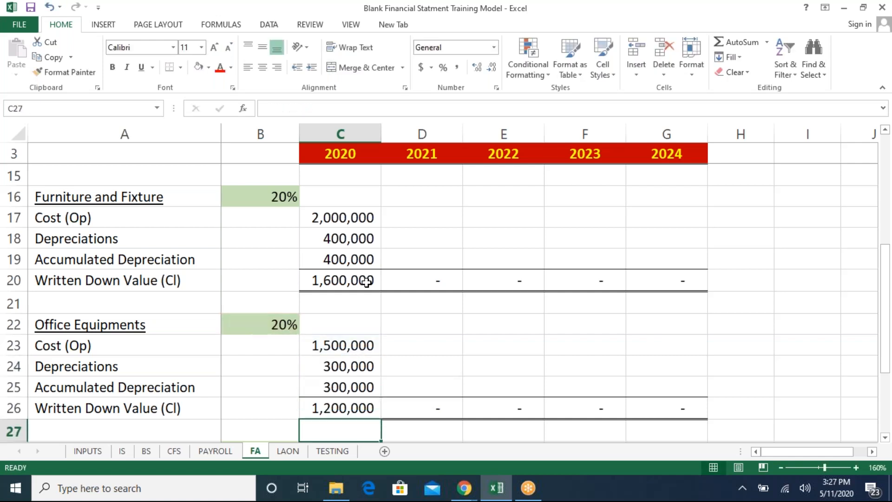
{"action": "key", "text": "Down"}
{"action": "key", "text": "Down"}
{"action": "key", "text": "Down"}
{"action": "key", "text": "Down"}
{"action": "key", "text": "Down"}
{"action": "key", "text": "Up"}
{"action": "key", "text": "Up"}
{"action": "key", "text": "Up"}
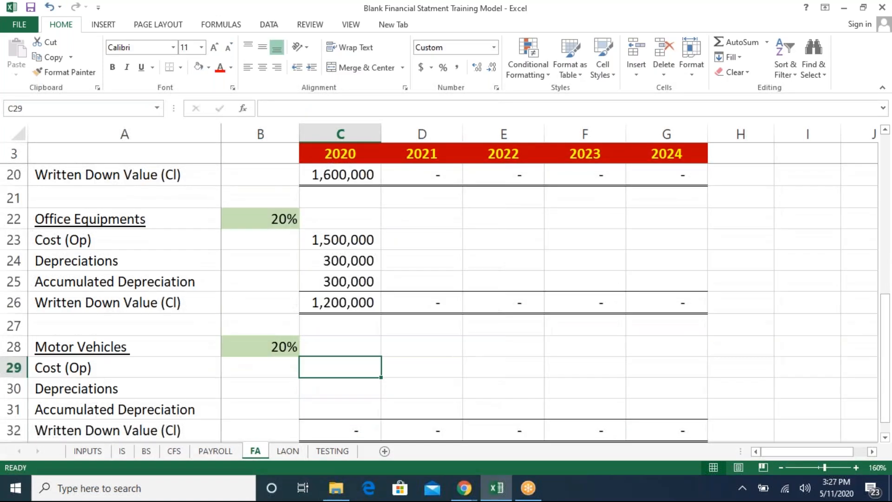
{"action": "type", "text": "="}
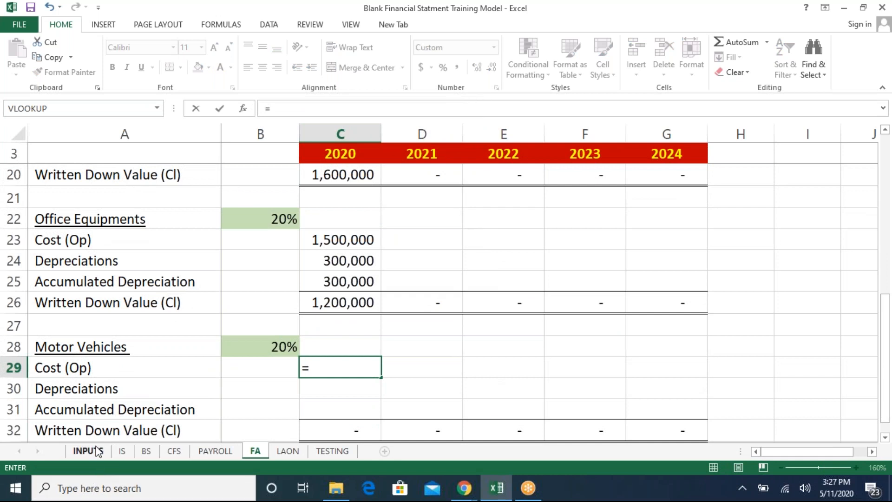
{"action": "left_click", "coordinate": [89, 453]}
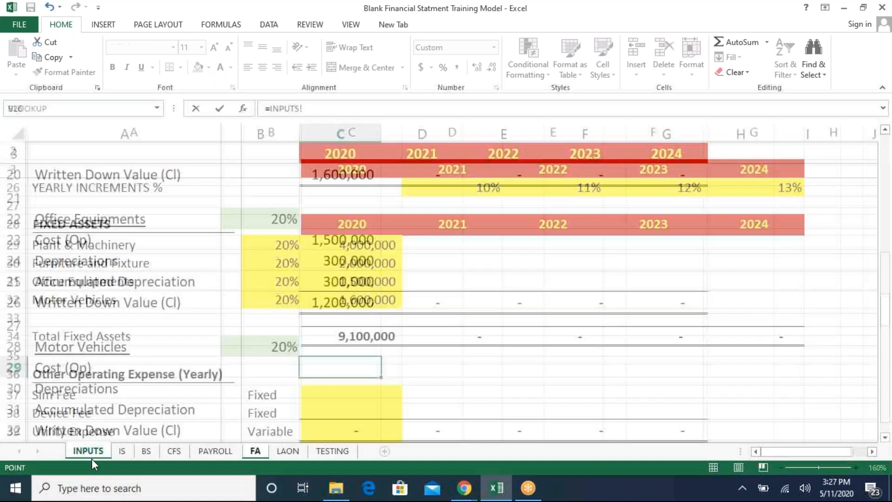
{"action": "left_click", "coordinate": [357, 282]}
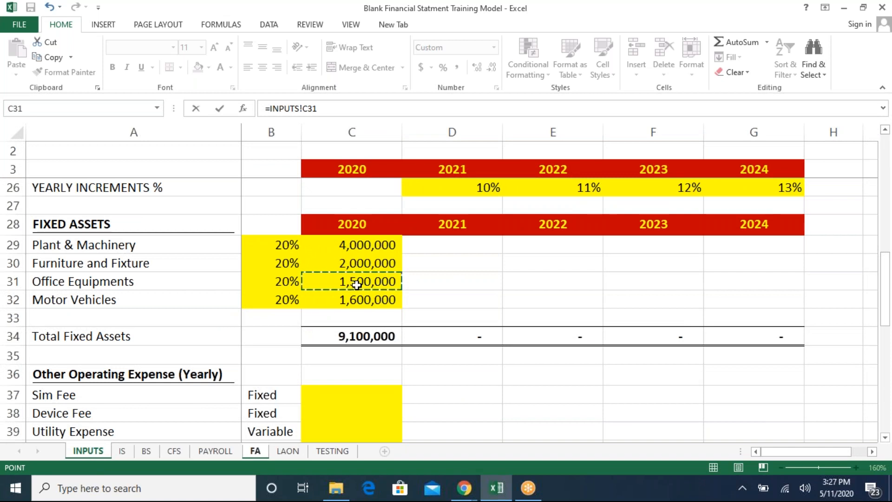
{"action": "key", "text": "Return"}
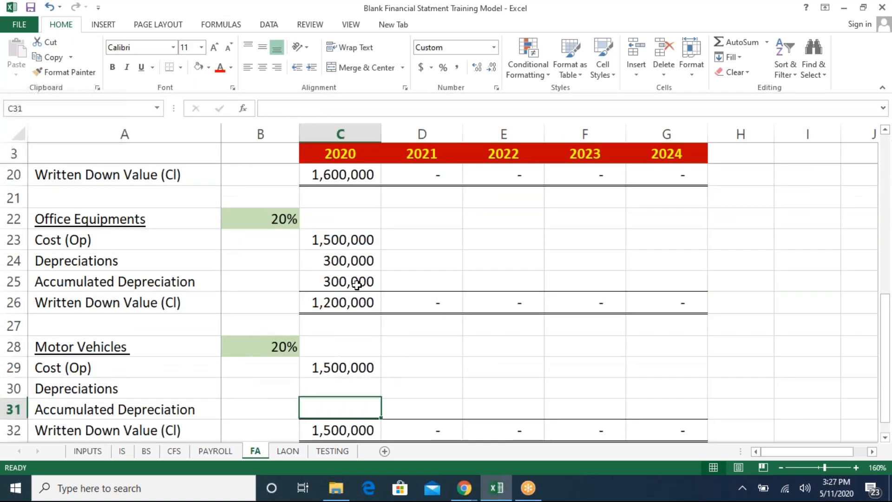
- Calculate Motor Vehicles 2020 depreciation as cost times the absolute rate in $B$28
{"action": "type", "text": "="}
{"action": "key", "text": "Up"}
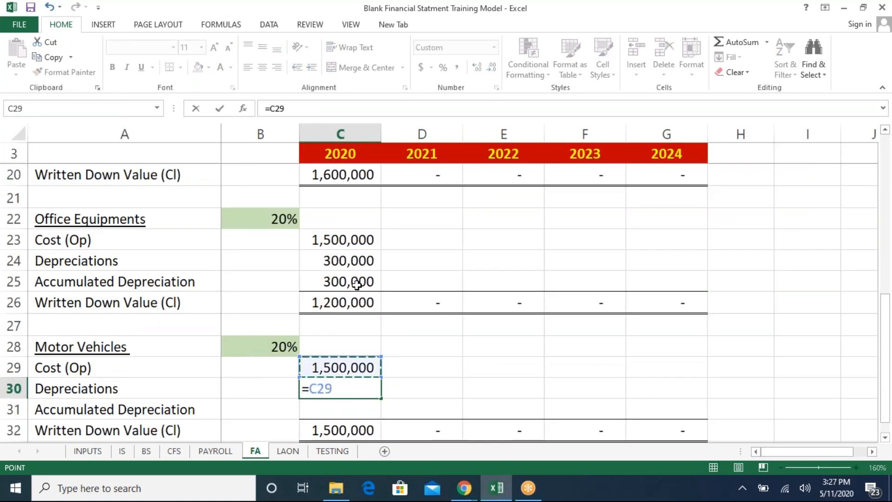
{"action": "type", "text": "*"}
{"action": "key", "text": "Left"}
{"action": "key", "text": "Up"}
{"action": "key", "text": "Up"}
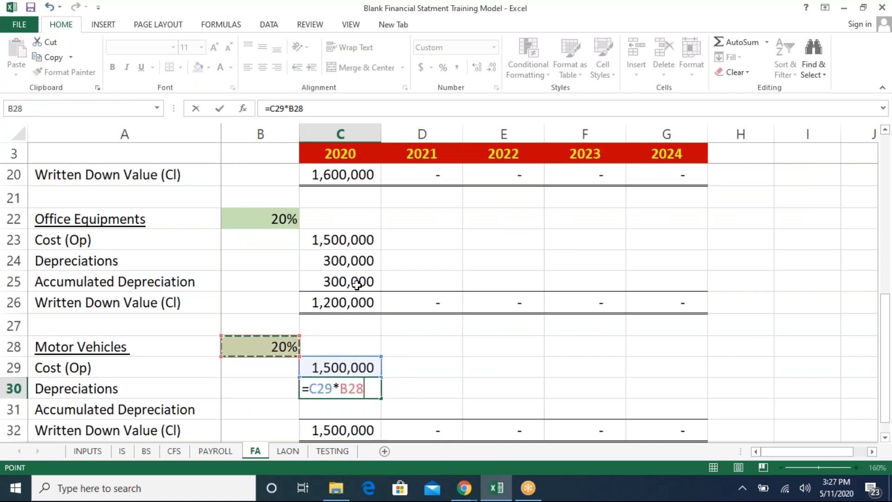
{"action": "key", "text": "F4"}
{"action": "key", "text": "Return"}
- Make the Motor Vehicles 2020 cost reference to INPUTS!C31 absolute
{"action": "key", "text": "Up"}
{"action": "key", "text": "Up"}
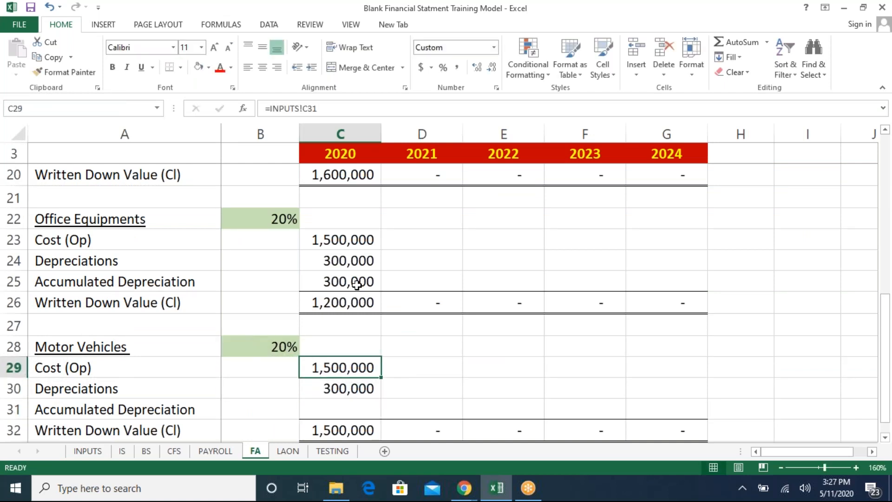
{"action": "key", "text": "F2"}
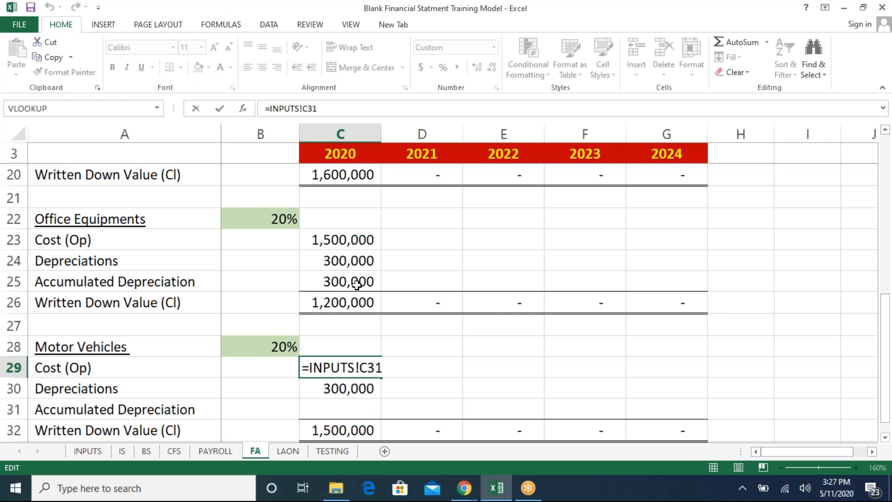
{"action": "key", "text": "F4"}
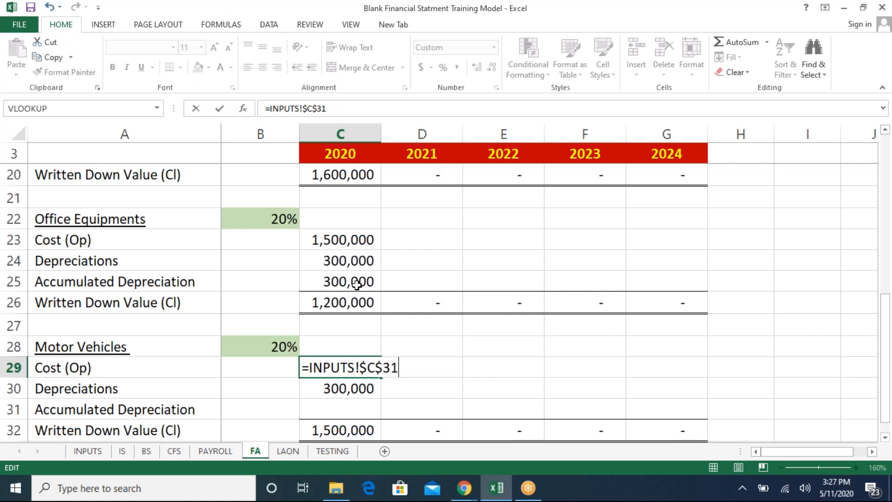
{"action": "key", "text": "Return"}
- Calculate Motor Vehicles 2020 accumulated depreciation as prior accumulated amount plus this year's depreciation
{"action": "key", "text": "Down"}
{"action": "key", "text": "Up"}
{"action": "key", "text": "F2"}
{"action": "key", "text": "Escape"}
{"action": "key", "text": "Down"}
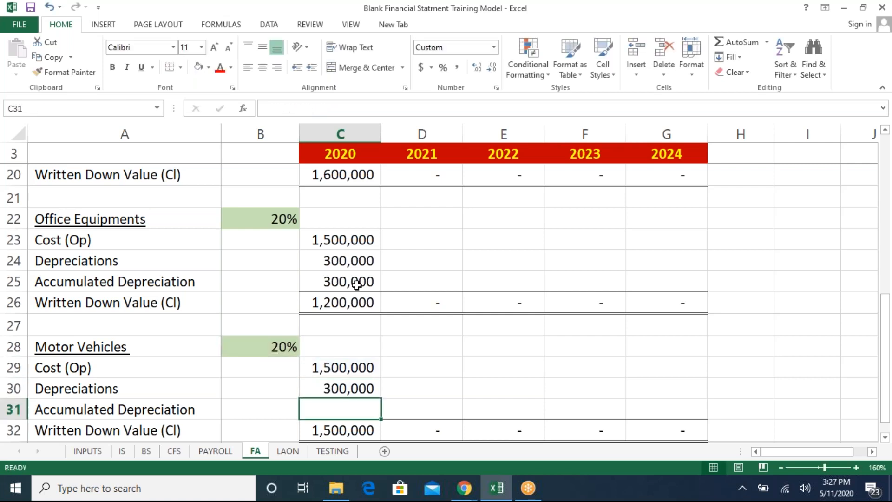
{"action": "type", "text": "="}
{"action": "key", "text": "Left"}
{"action": "type", "text": "+"}
{"action": "key", "text": "Up"}
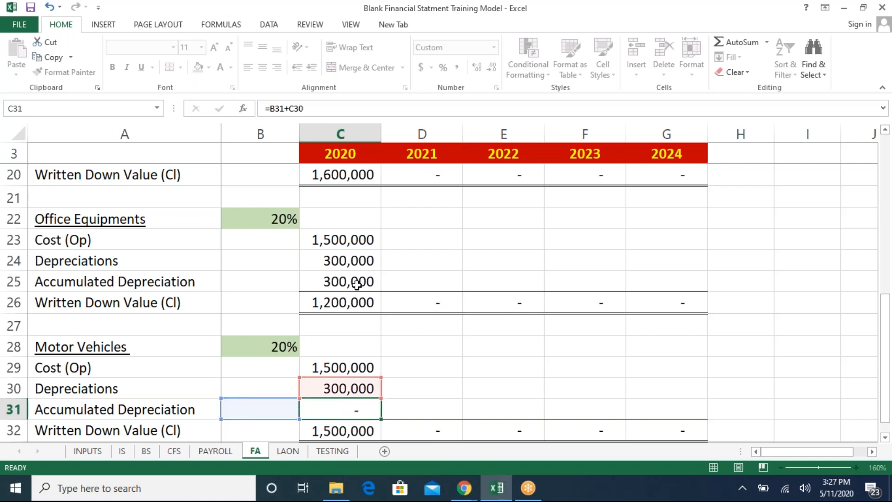
{"action": "key", "text": "Return"}
{"action": "scroll", "coordinate": [356, 284], "scroll_direction": "down", "scroll_amount": 1}
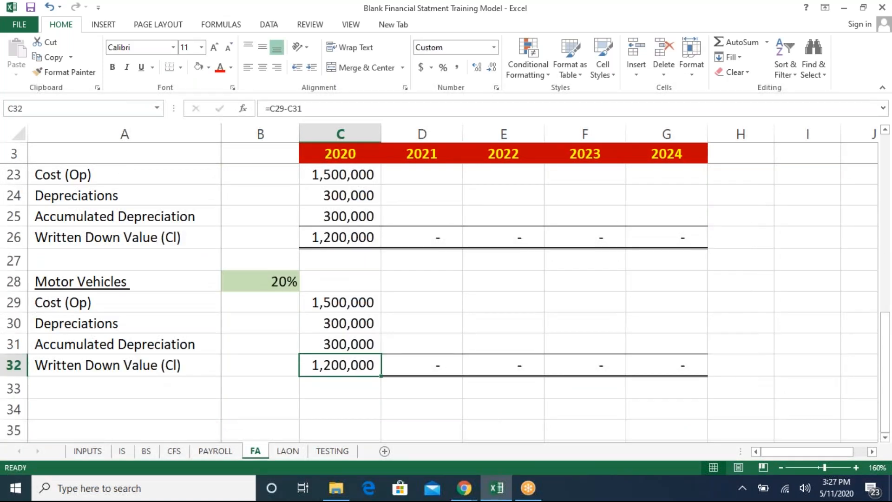
- Calculate the Total Assets 2020 cost as the sum of the four asset classes' costs (C11+C17+C23+C29)
{"action": "key", "text": "Up"}
{"action": "key", "text": "Up"}
{"action": "key", "text": "Up"}
{"action": "key", "text": "Up"}
{"action": "key", "text": "Up"}
{"action": "key", "text": "Up"}
{"action": "key", "text": "Up"}
{"action": "key", "text": "Up"}
{"action": "key", "text": "Up"}
{"action": "key", "text": "Up"}
{"action": "key", "text": "Up"}
{"action": "key", "text": "Up"}
{"action": "key", "text": "Up"}
{"action": "key", "text": "Up"}
{"action": "key", "text": "Up"}
{"action": "key", "text": "Up"}
{"action": "key", "text": "Up"}
{"action": "key", "text": "Up"}
{"action": "key", "text": "Up"}
{"action": "key", "text": "Up"}
{"action": "key", "text": "Up"}
{"action": "key", "text": "Up"}
{"action": "key", "text": "Up"}
{"action": "key", "text": "Up"}
{"action": "key", "text": "Up"}
{"action": "key", "text": "Up"}
{"action": "key", "text": "Up"}
{"action": "key", "text": "Up"}
{"action": "key", "text": "Up"}
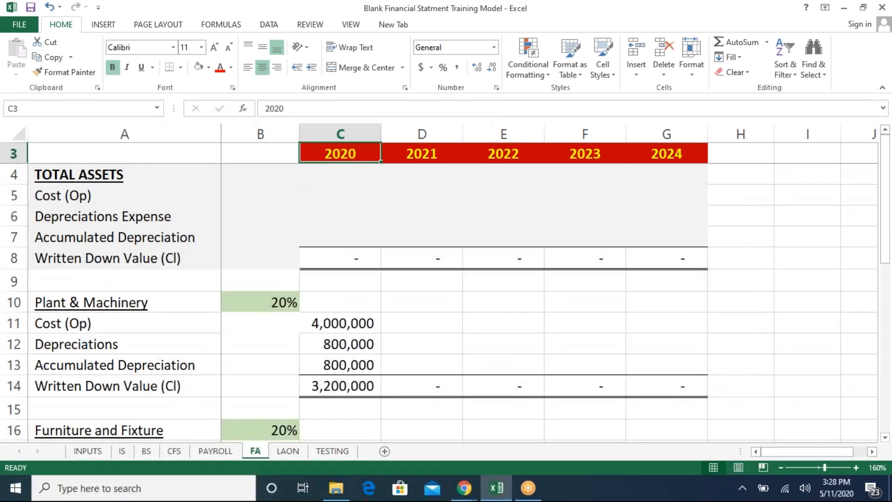
{"action": "key", "text": "Down"}
{"action": "key", "text": "Down"}
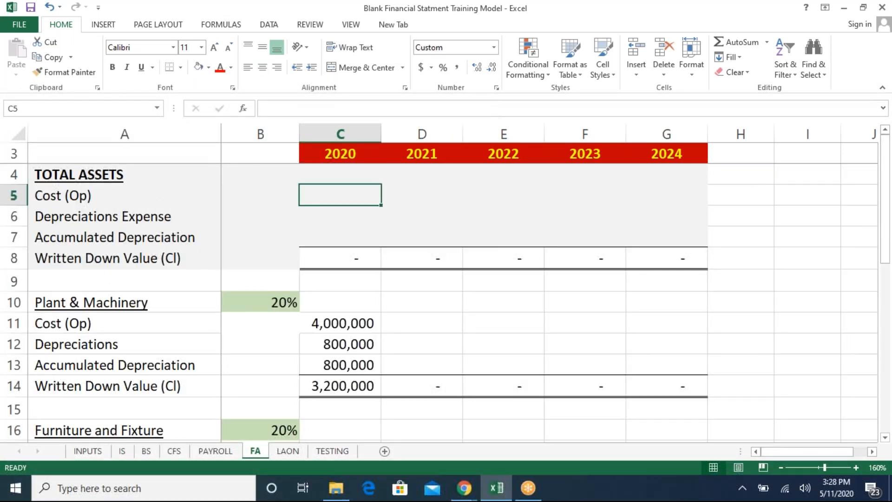
{"action": "type", "text": "="}
{"action": "key", "text": "Down"}
{"action": "key", "text": "Down"}
{"action": "key", "text": "Down"}
{"action": "key", "text": "Down"}
{"action": "key", "text": "Down"}
{"action": "key", "text": "Down"}
{"action": "type", "text": "+"}
{"action": "key", "text": "Down"}
{"action": "key", "text": "Down"}
{"action": "key", "text": "Down"}
{"action": "key", "text": "Down"}
{"action": "key", "text": "Down"}
{"action": "key", "text": "Down"}
{"action": "key", "text": "Down"}
{"action": "key", "text": "Down"}
{"action": "key", "text": "Down"}
{"action": "key", "text": "Down"}
{"action": "key", "text": "Down"}
{"action": "key", "text": "Down"}
{"action": "key", "text": "Down"}
{"action": "key", "text": "Down"}
{"action": "key", "text": "Down"}
{"action": "key", "text": "Down"}
{"action": "key", "text": "Up"}
{"action": "key", "text": "Up"}
{"action": "key", "text": "Up"}
{"action": "key", "text": "Up"}
{"action": "type", "text": "+"}
{"action": "key", "text": "Down"}
{"action": "key", "text": "Down"}
{"action": "key", "text": "Down"}
{"action": "key", "text": "Down"}
{"action": "key", "text": "Down"}
{"action": "key", "text": "Down"}
{"action": "key", "text": "Down"}
{"action": "key", "text": "Down"}
{"action": "key", "text": "Down"}
{"action": "key", "text": "Down"}
{"action": "key", "text": "Down"}
{"action": "key", "text": "Down"}
{"action": "key", "text": "Down"}
{"action": "key", "text": "Down"}
{"action": "key", "text": "Down"}
{"action": "key", "text": "Down"}
{"action": "key", "text": "Down"}
{"action": "key", "text": "Down"}
{"action": "type", "text": "+"}
{"action": "key", "text": "Down"}
{"action": "key", "text": "Down"}
{"action": "key", "text": "Down"}
{"action": "key", "text": "Down"}
{"action": "key", "text": "Down"}
{"action": "key", "text": "Down"}
{"action": "key", "text": "Down"}
{"action": "key", "text": "Down"}
{"action": "key", "text": "Down"}
{"action": "key", "text": "Down"}
{"action": "key", "text": "Down"}
{"action": "key", "text": "Down"}
{"action": "key", "text": "Down"}
{"action": "key", "text": "Down"}
{"action": "key", "text": "Down"}
{"action": "key", "text": "Down"}
{"action": "key", "text": "Down"}
{"action": "key", "text": "Down"}
{"action": "key", "text": "Down"}
{"action": "key", "text": "Down"}
{"action": "key", "text": "Down"}
{"action": "key", "text": "Down"}
{"action": "key", "text": "Down"}
{"action": "key", "text": "Down"}
{"action": "key", "text": "Down"}
{"action": "key", "text": "Down"}
{"action": "key", "text": "Down"}
{"action": "key", "text": "Up"}
{"action": "key", "text": "Up"}
{"action": "key", "text": "Up"}
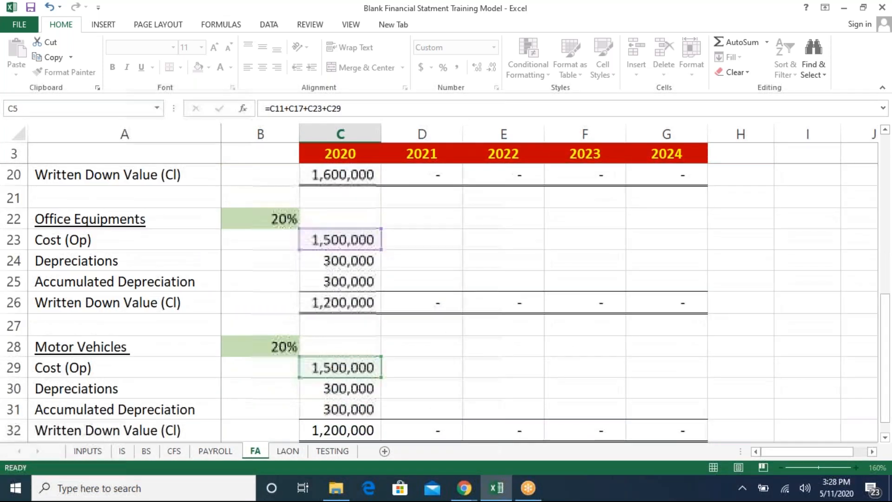
{"action": "key", "text": "Return"}
- Copy the total cost formula down to the Total Assets depreciation expense and accumulated depreciation rows
{"action": "key", "text": "Up"}
{"action": "key", "text": "Up"}
{"action": "key", "text": "Up"}
{"action": "key", "text": "Down"}
{"action": "key", "text": "Down"}
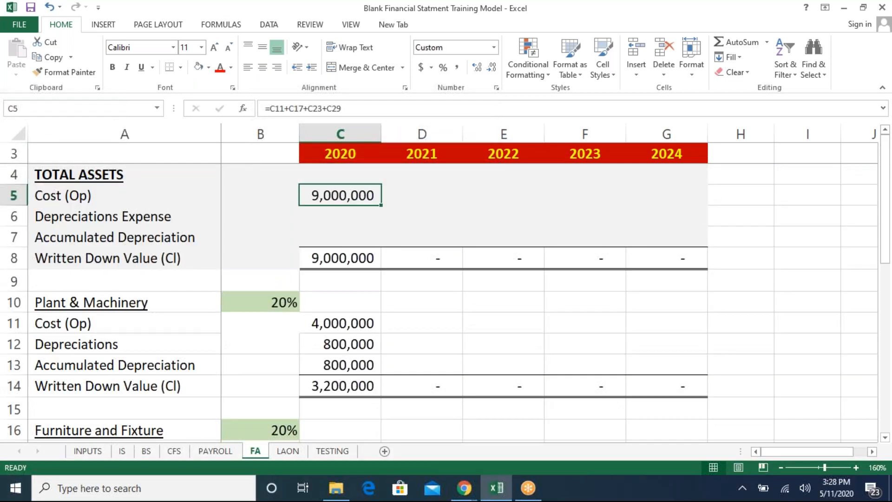
{"action": "key", "text": "Down"}
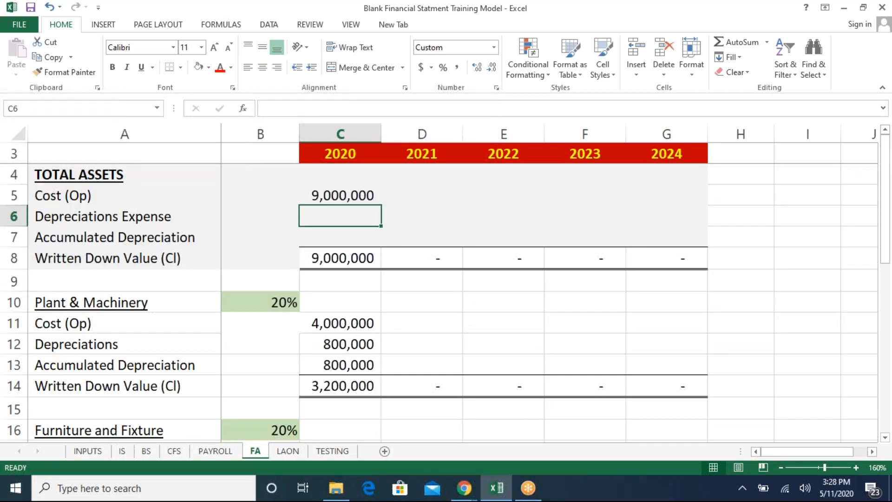
{"action": "key", "text": "Up"}
{"action": "key", "text": "ctrl+c"}
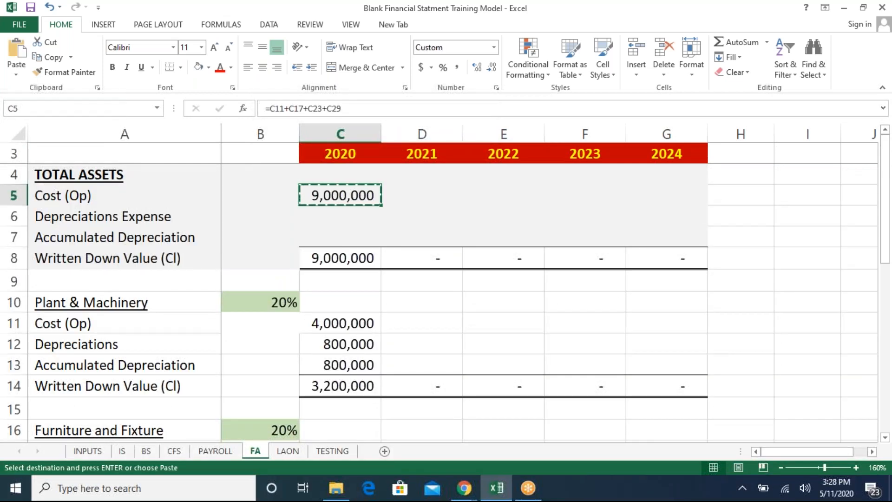
{"action": "key", "text": "Down"}
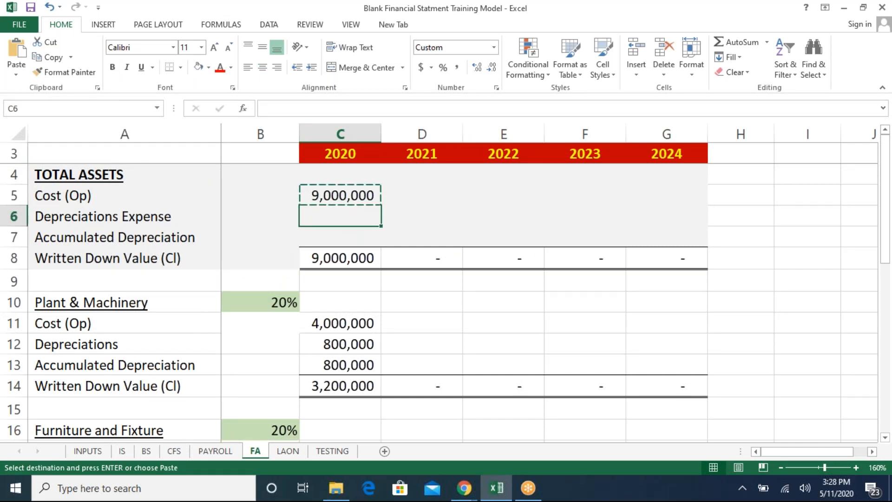
{"action": "key", "text": "ctrl+v"}
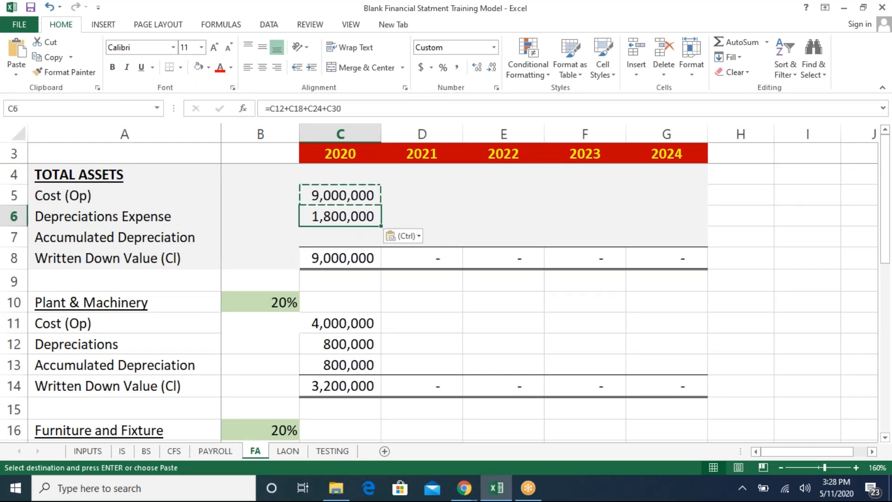
{"action": "key", "text": "Down"}
{"action": "key", "text": "ctrl+v"}
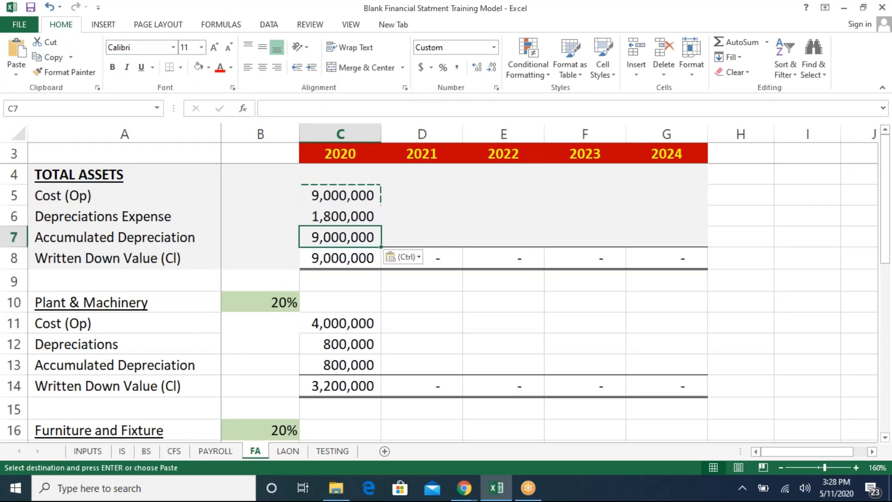
{"action": "key", "text": "Up"}
{"action": "key", "text": "Up"}
{"action": "key", "text": "Escape"}
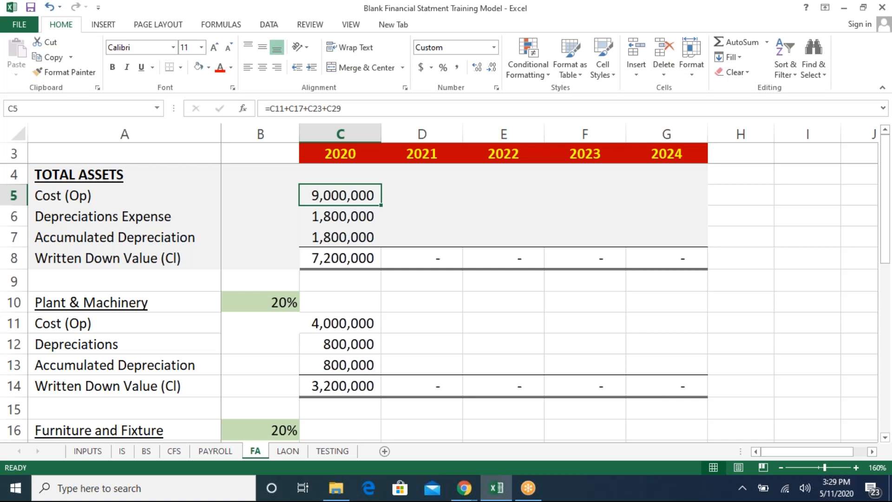
- On the income statement, link the 2020 Depreciation Expense to the FA sheet's total depreciation expense (FA!C6)
{"action": "key", "text": "ctrl+Page_Up"}
{"action": "key", "text": "ctrl+Page_Up"}
{"action": "key", "text": "ctrl+Page_Up"}
{"action": "key", "text": "ctrl+Page_Up"}
{"action": "key", "text": "Down"}
{"action": "key", "text": "Down"}
{"action": "key", "text": "Down"}
{"action": "key", "text": "Down"}
{"action": "key", "text": "Down"}
{"action": "key", "text": "Down"}
{"action": "key", "text": "Down"}
{"action": "key", "text": "Down"}
{"action": "key", "text": "Down"}
{"action": "key", "text": "Up"}
{"action": "key", "text": "Up"}
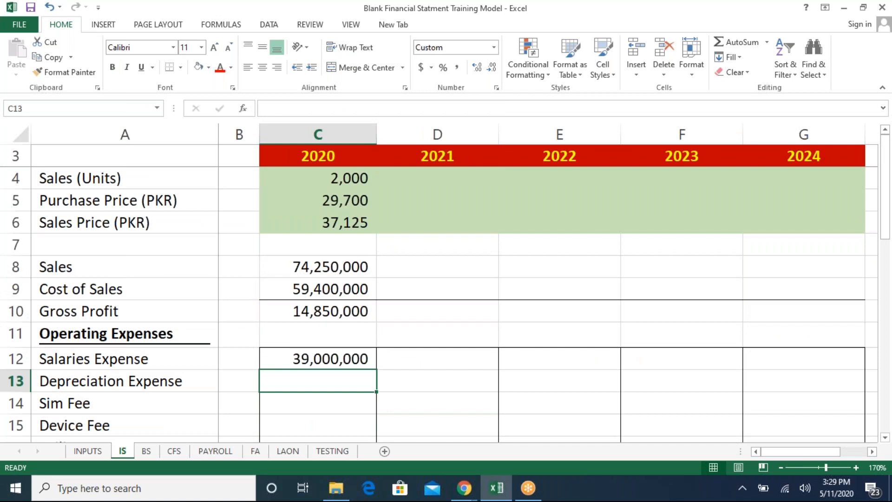
{"action": "type", "text": "="}
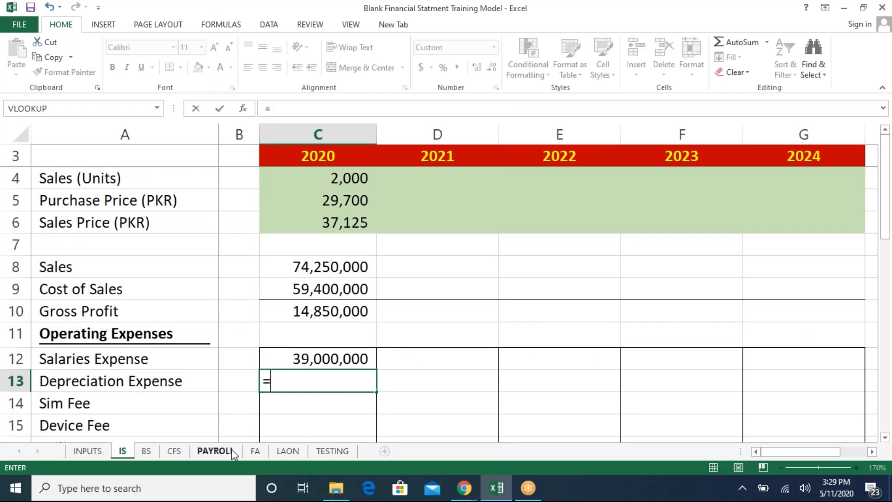
{"action": "left_click", "coordinate": [254, 449]}
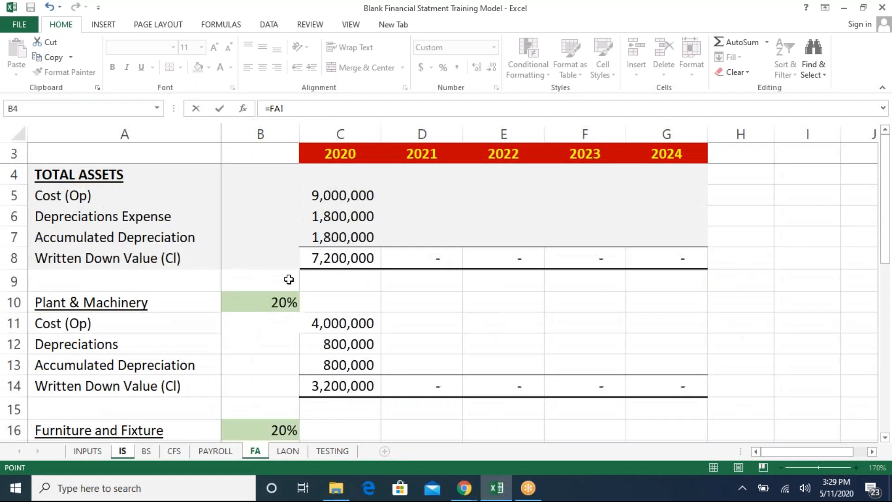
{"action": "left_click", "coordinate": [344, 216]}
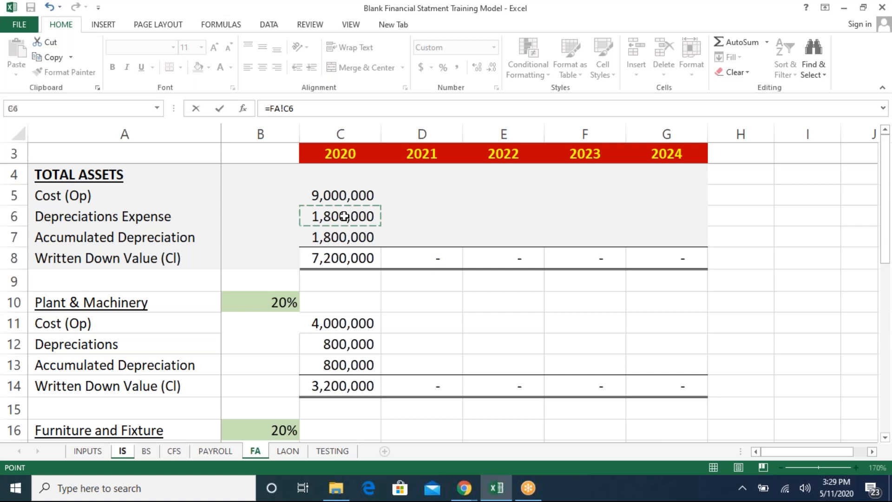
{"action": "key", "text": "Return"}
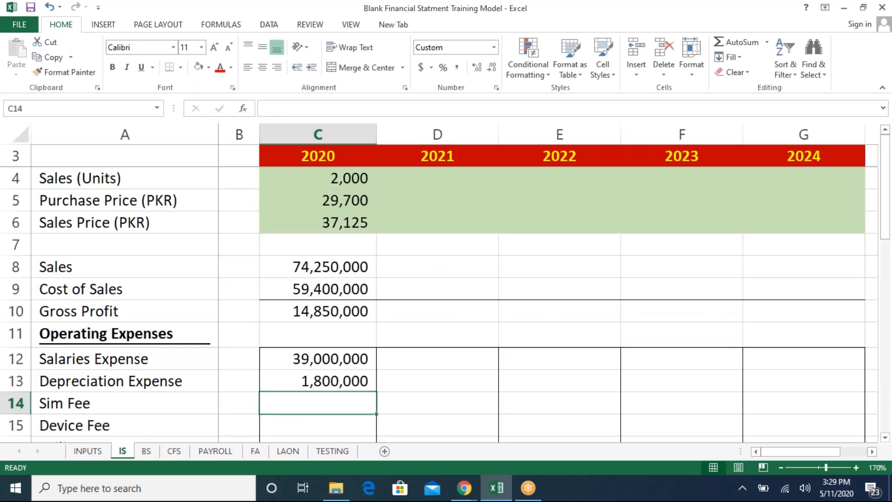
- On the balance sheet, link the 2020 fixed assets Cost to the FA sheet's total cost (FA!C5)
{"action": "key", "text": "ctrl+Page_Down"}
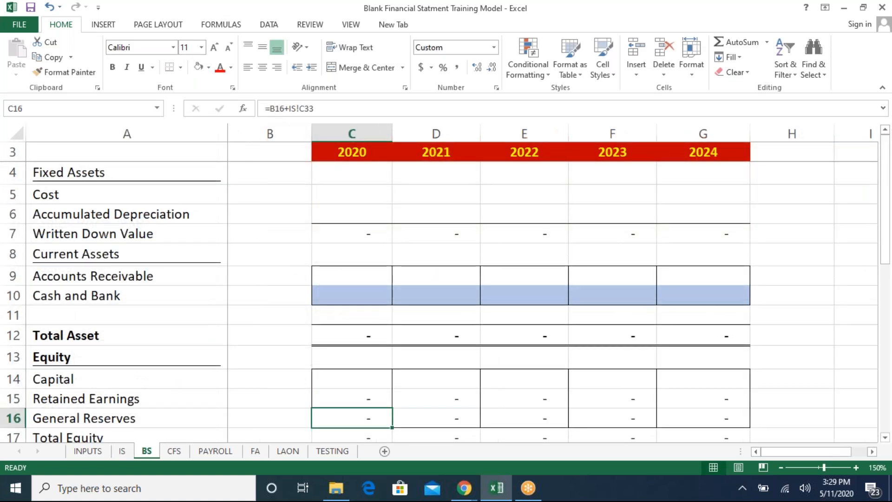
{"action": "left_click", "coordinate": [259, 181]}
{"action": "key", "text": "Left"}
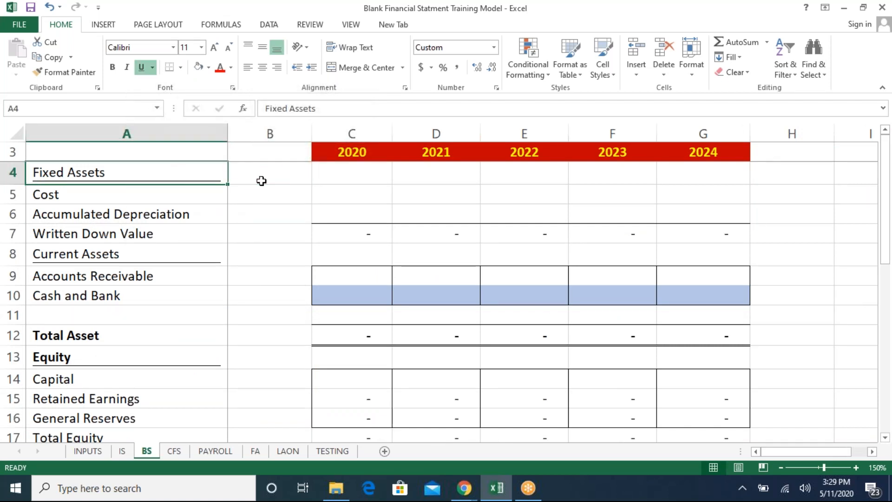
{"action": "key", "text": "Down"}
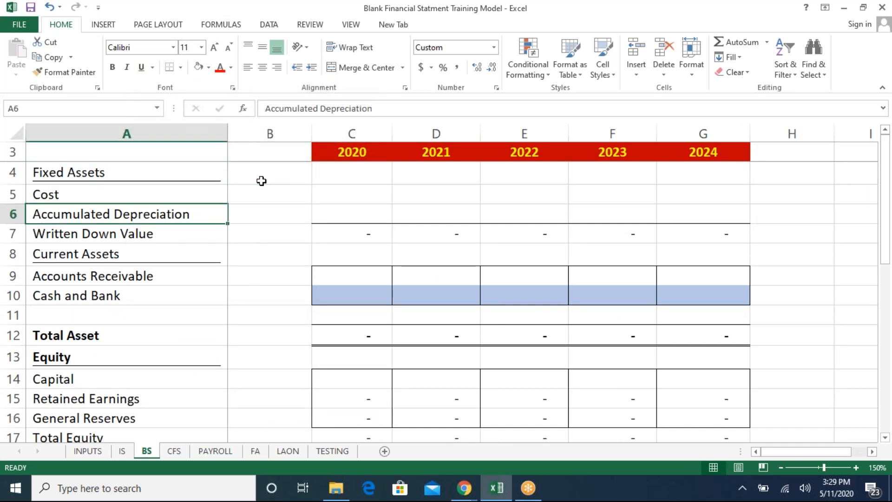
{"action": "key", "text": "Down"}
{"action": "key", "text": "Right"}
{"action": "key", "text": "Right"}
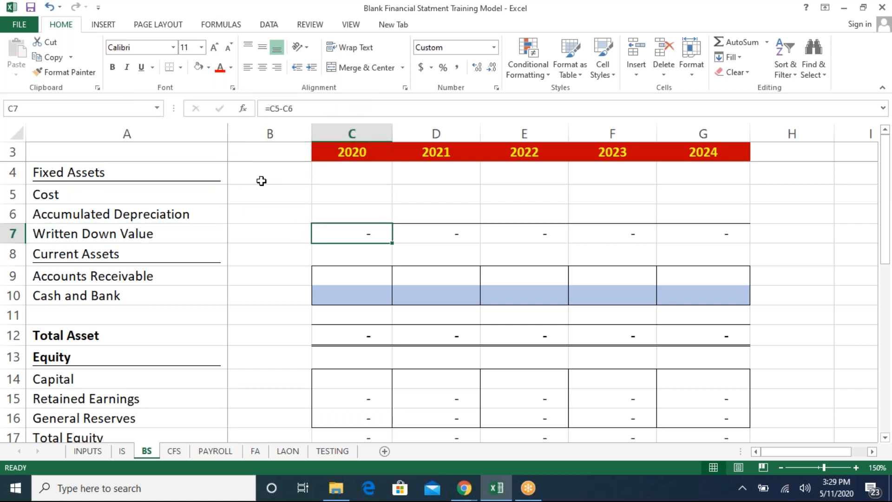
{"action": "key", "text": "Up"}
{"action": "key", "text": "Up"}
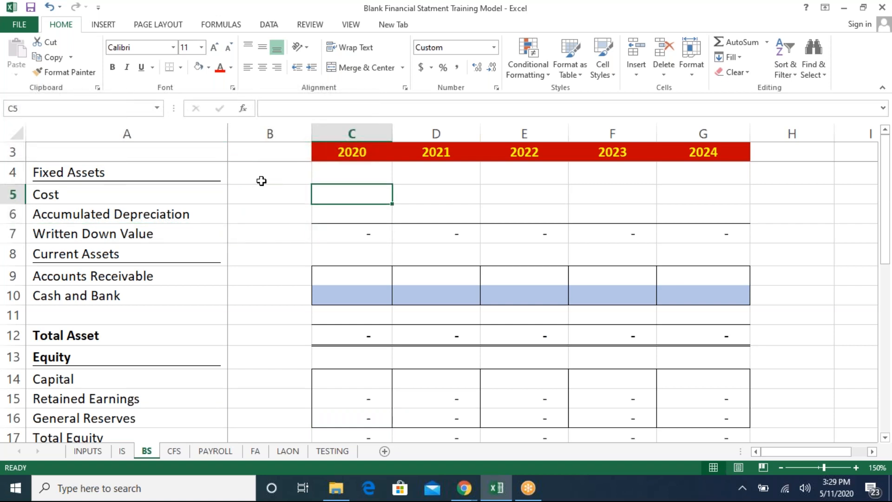
{"action": "type", "text": "="}
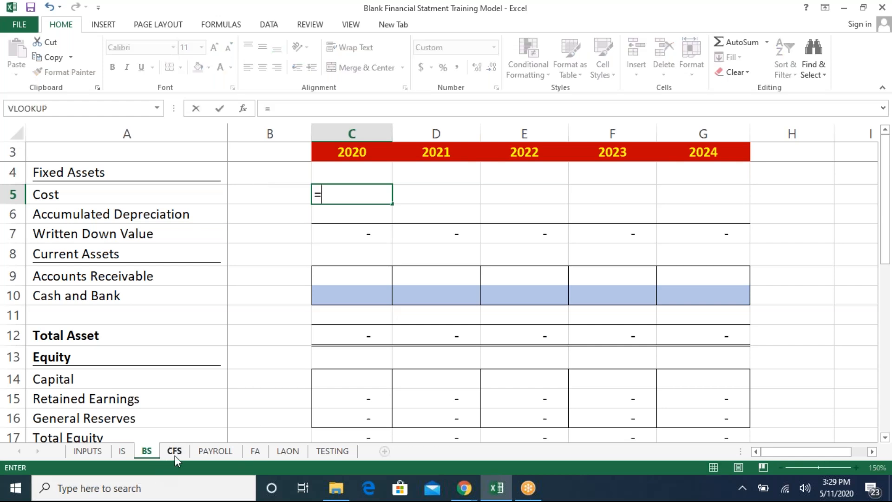
{"action": "left_click", "coordinate": [247, 450]}
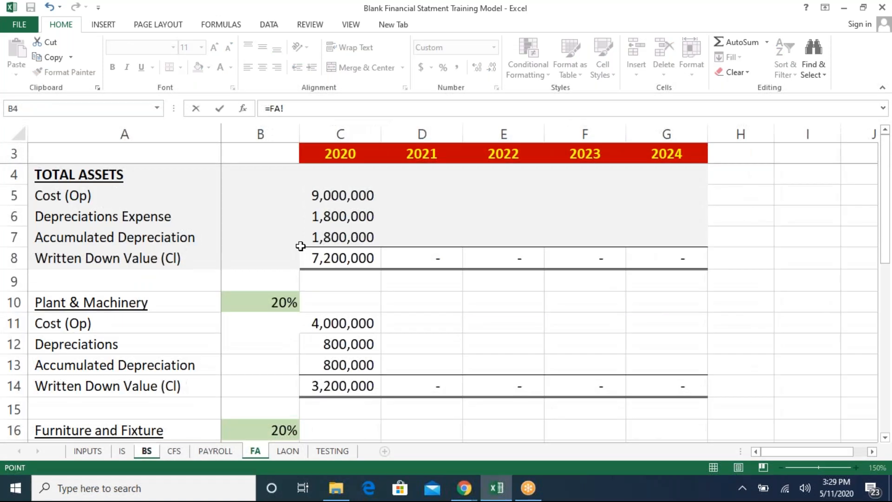
{"action": "left_click", "coordinate": [346, 196]}
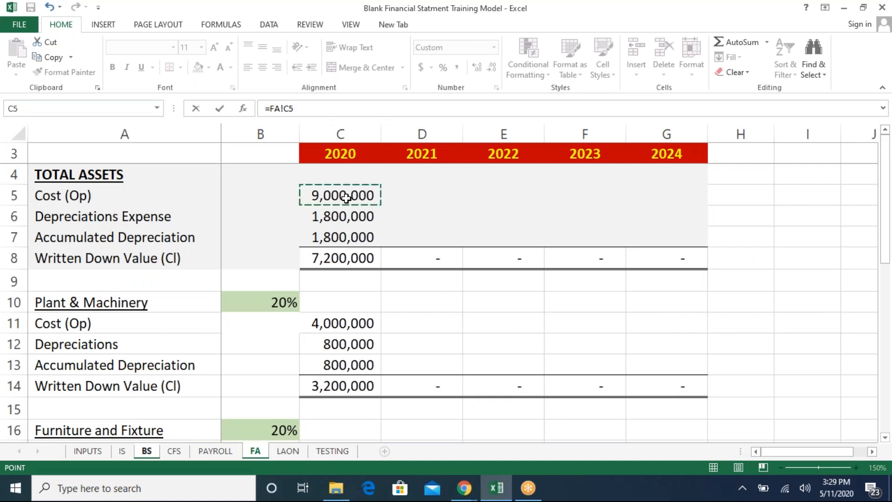
{"action": "key", "text": "Return"}
- Link the balance sheet's 2020 Accumulated Depreciation to the FA sheet's total accumulated depreciation (FA!C7)
{"action": "type", "text": "="}
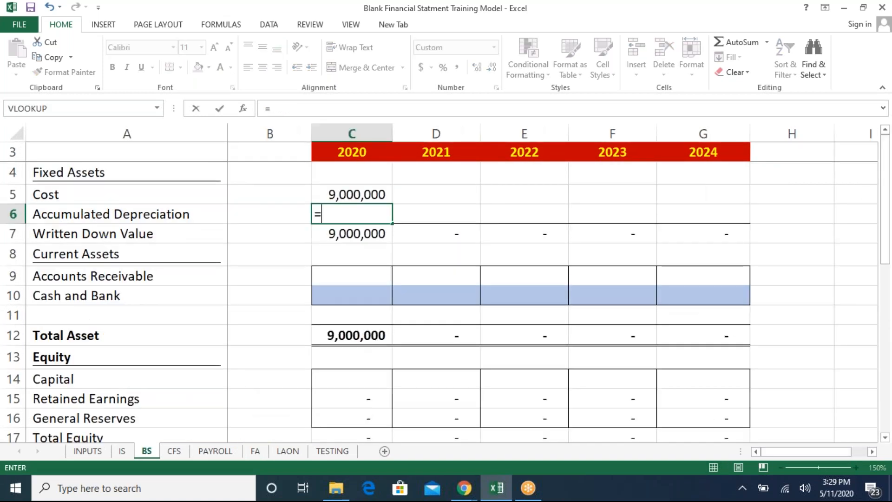
{"action": "left_click", "coordinate": [261, 455]}
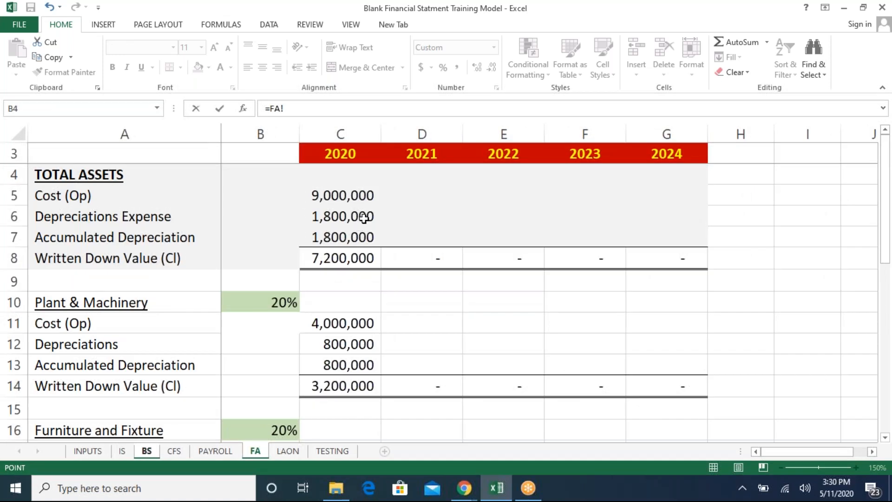
{"action": "left_click", "coordinate": [356, 239]}
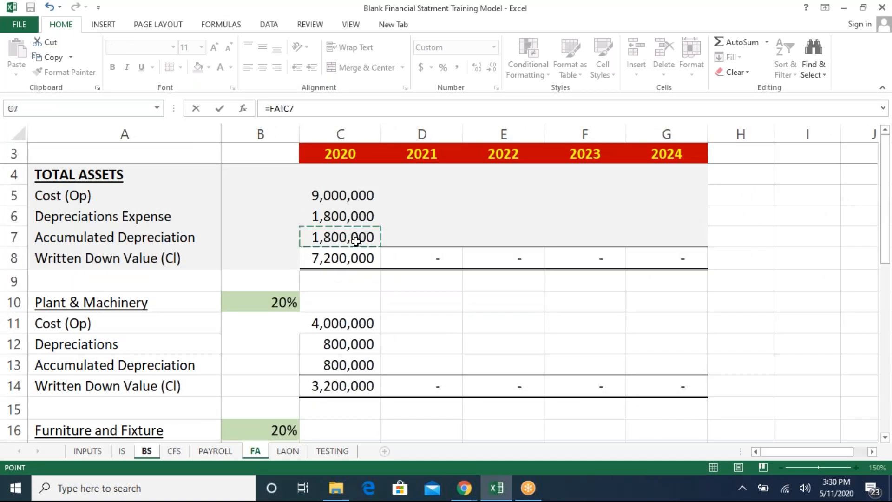
{"action": "key", "text": "Return"}
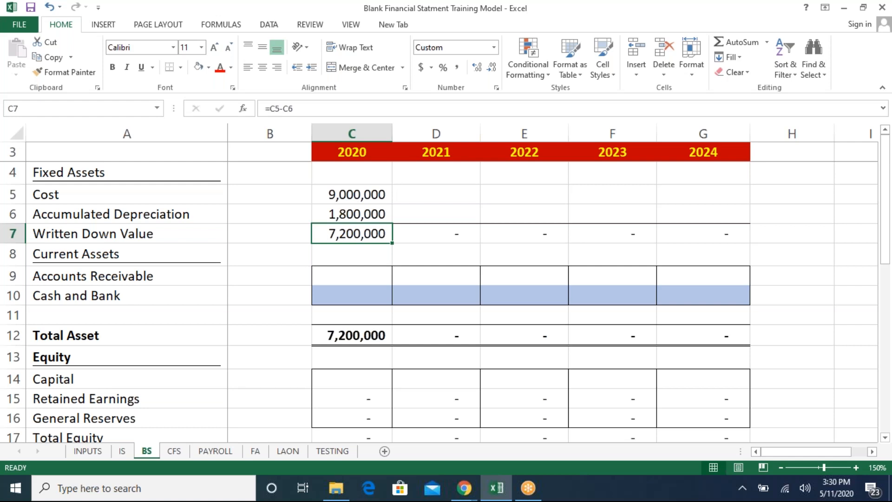
- On the cash flow statement, clear the 2020 and 2021 Changes in Fixed Assets values
{"action": "key", "text": "ctrl+Page_Down"}
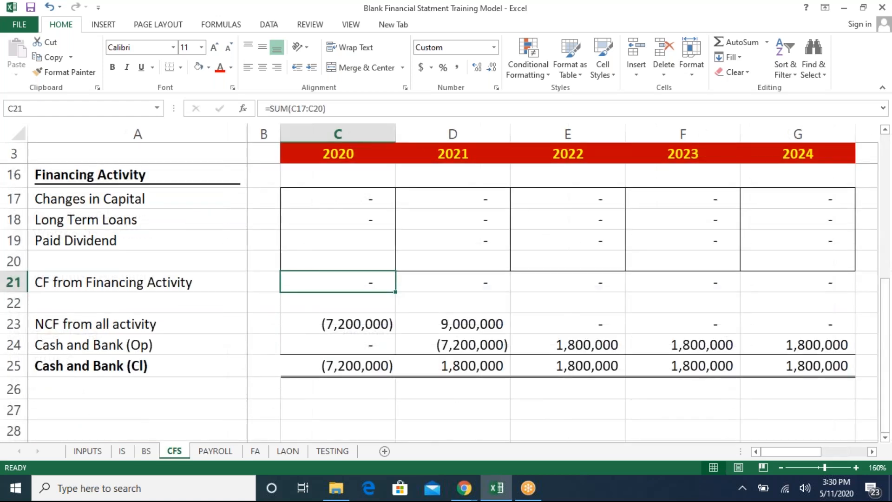
{"action": "key", "text": "Up"}
{"action": "key", "text": "Up"}
{"action": "key", "text": "Up"}
{"action": "key", "text": "Up"}
{"action": "key", "text": "Up"}
{"action": "key", "text": "Up"}
{"action": "key", "text": "Up"}
{"action": "key", "text": "Up"}
{"action": "key", "text": "Up"}
{"action": "key", "text": "Up"}
{"action": "key", "text": "Up"}
{"action": "key", "text": "Up"}
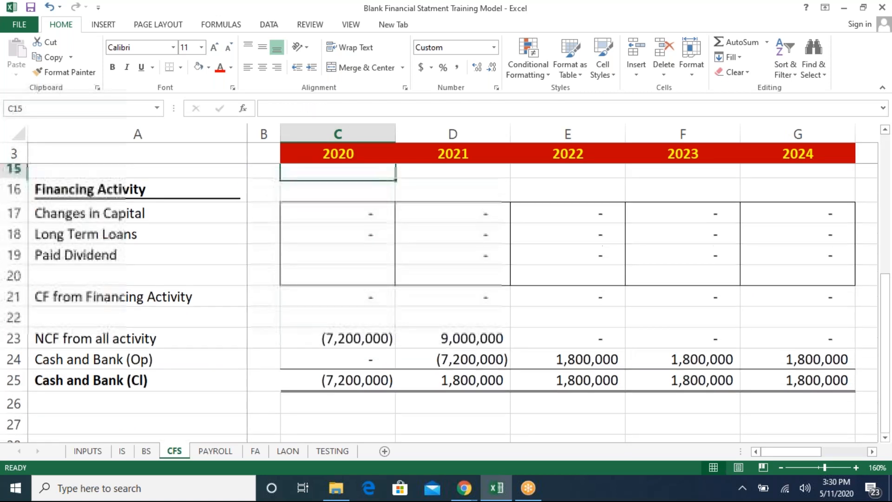
{"action": "key", "text": "Down"}
{"action": "key", "text": "Down"}
{"action": "key", "text": "Down"}
{"action": "key", "text": "Down"}
{"action": "key", "text": "Down"}
{"action": "key", "text": "shift+Right"}
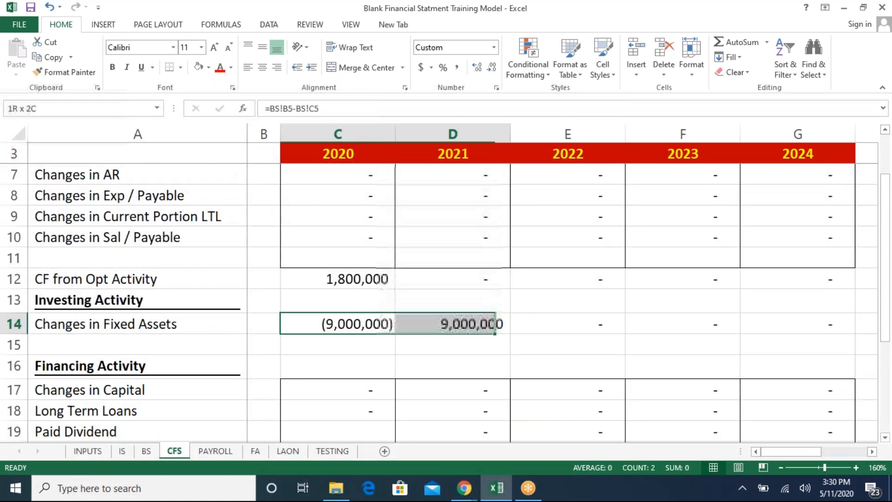
{"action": "key", "text": "Delete"}
- Clear the 2020 Add: Depreciation Expense formula on the cash flow statement
{"action": "key", "text": "Up"}
{"action": "key", "text": "Up"}
{"action": "key", "text": "Up"}
{"action": "key", "text": "Down"}
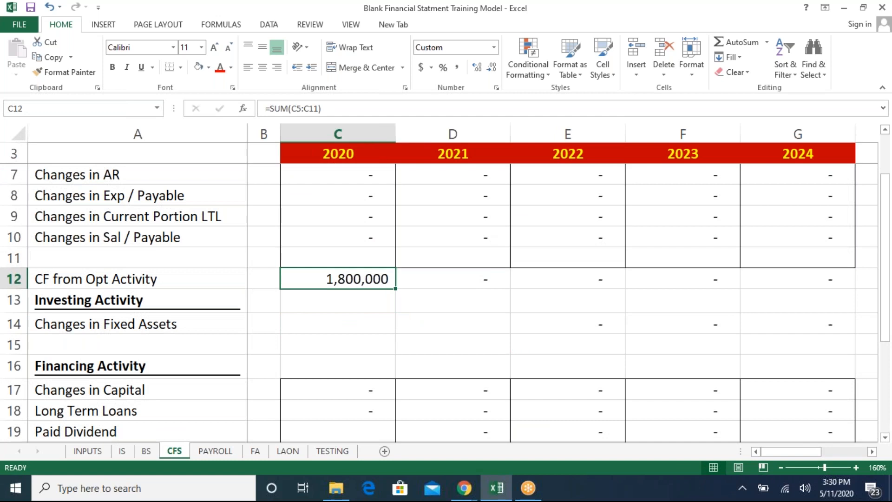
{"action": "key", "text": "Up"}
{"action": "key", "text": "Up"}
{"action": "key", "text": "Up"}
{"action": "key", "text": "Up"}
{"action": "key", "text": "Up"}
{"action": "key", "text": "Up"}
{"action": "key", "text": "Up"}
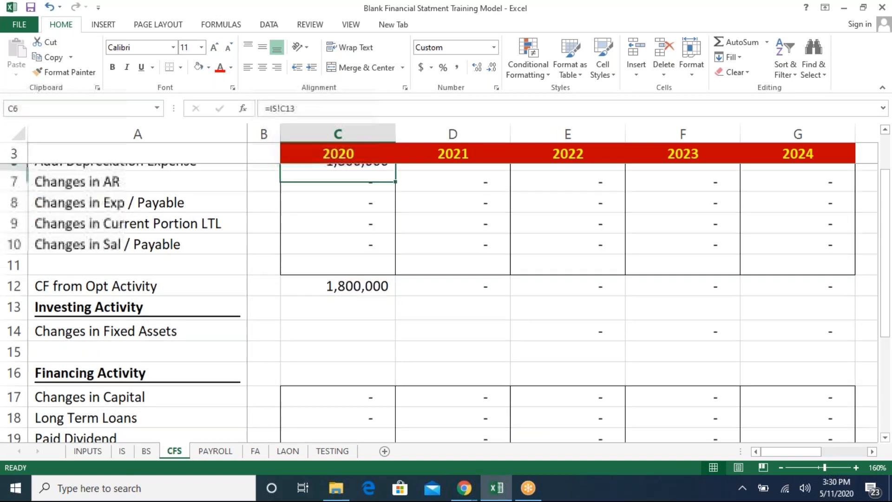
{"action": "key", "text": "Down"}
{"action": "key", "text": "Delete"}
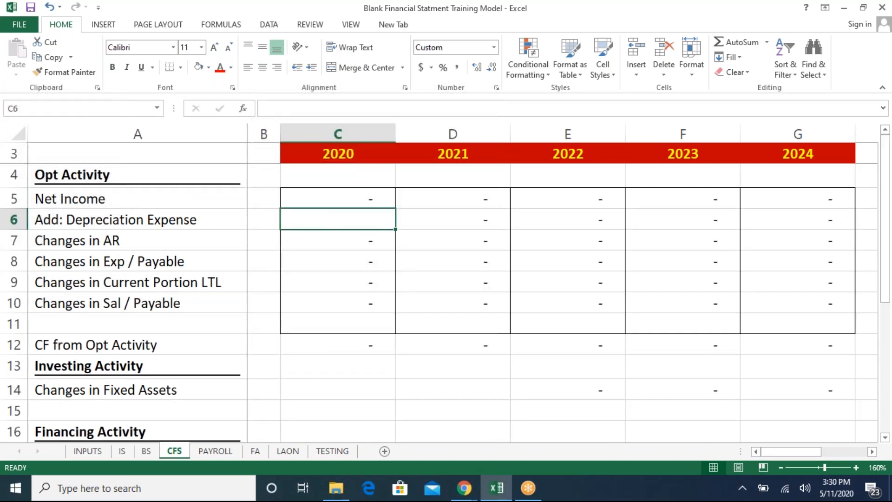
- Review the cash flow statement's operating, investing and financing rows
{"action": "key", "text": "Down"}
{"action": "key", "text": "Down"}
{"action": "key", "text": "Down"}
{"action": "key", "text": "Down"}
{"action": "key", "text": "Down"}
{"action": "key", "text": "Down"}
{"action": "key", "text": "Down"}
{"action": "key", "text": "Down"}
{"action": "key", "text": "Down"}
{"action": "key", "text": "Down"}
{"action": "key", "text": "Down"}
{"action": "key", "text": "Down"}
{"action": "key", "text": "Up"}
{"action": "key", "text": "Up"}
{"action": "key", "text": "Up"}
{"action": "key", "text": "Up"}
{"action": "key", "text": "Up"}
{"action": "key", "text": "Up"}
{"action": "key", "text": "Up"}
{"action": "key", "text": "Up"}
{"action": "key", "text": "Up"}
{"action": "key", "text": "Up"}
{"action": "key", "text": "Up"}
{"action": "key", "text": "Up"}
{"action": "key", "text": "Up"}
{"action": "key", "text": "Down"}
{"action": "key", "text": "Down"}
{"action": "key", "text": "Down"}
{"action": "key", "text": "Down"}
{"action": "key", "text": "Down"}
{"action": "key", "text": "Down"}
{"action": "key", "text": "Down"}
{"action": "key", "text": "Down"}
{"action": "key", "text": "Down"}
{"action": "key", "text": "Down"}
{"action": "key", "text": "Down"}
{"action": "key", "text": "Down"}
{"action": "key", "text": "Down"}
{"action": "key", "text": "Down"}
{"action": "key", "text": "Down"}
{"action": "key", "text": "Down"}
{"action": "key", "text": "Down"}
{"action": "key", "text": "Down"}
{"action": "key", "text": "Down"}
{"action": "key", "text": "Down"}
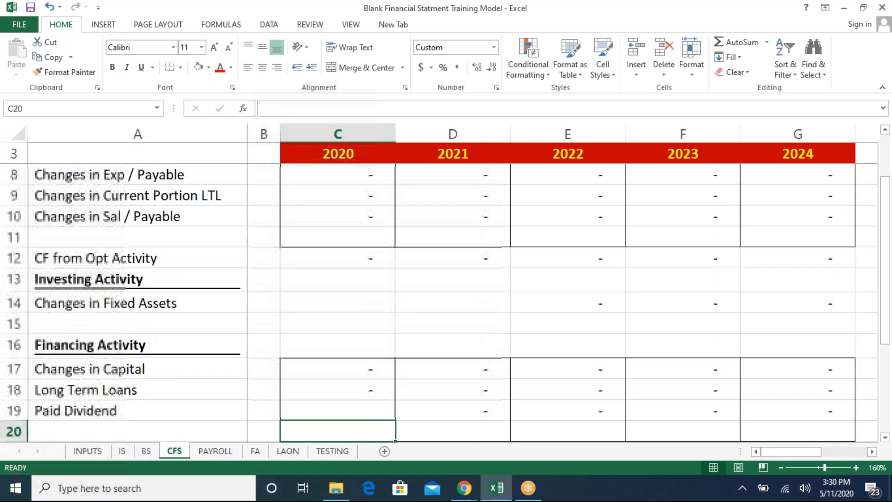
{"action": "key", "text": "Up"}
{"action": "key", "text": "Up"}
{"action": "key", "text": "Up"}
{"action": "key", "text": "Up"}
{"action": "key", "text": "Up"}
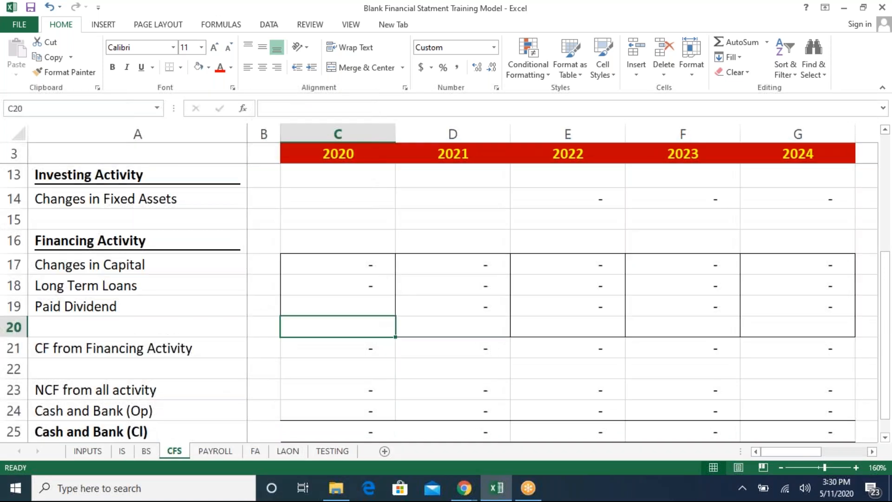
- Review the cash flow statement's investing, financing and operating rows for 2020
{"action": "key", "text": "Up"}
{"action": "key", "text": "Up"}
{"action": "key", "text": "Up"}
{"action": "key", "text": "Up"}
{"action": "key", "text": "Up"}
{"action": "key", "text": "Up"}
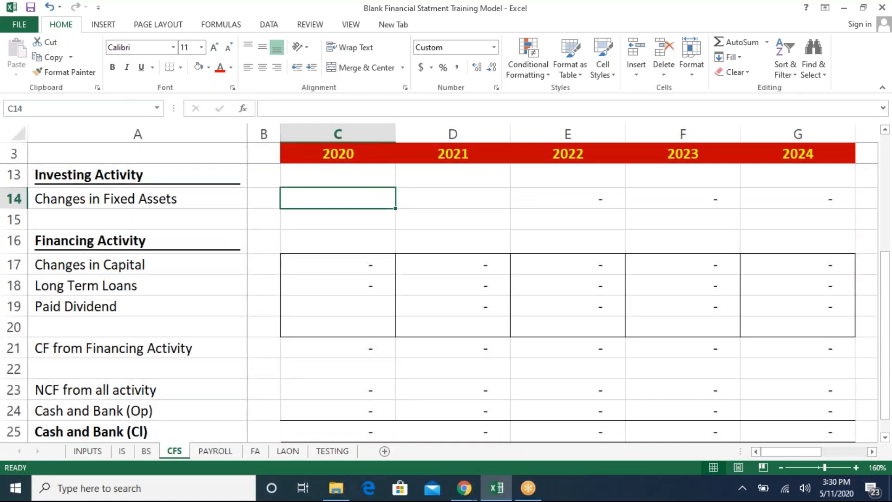
{"action": "key", "text": "Up"}
{"action": "key", "text": "Up"}
{"action": "key", "text": "Up"}
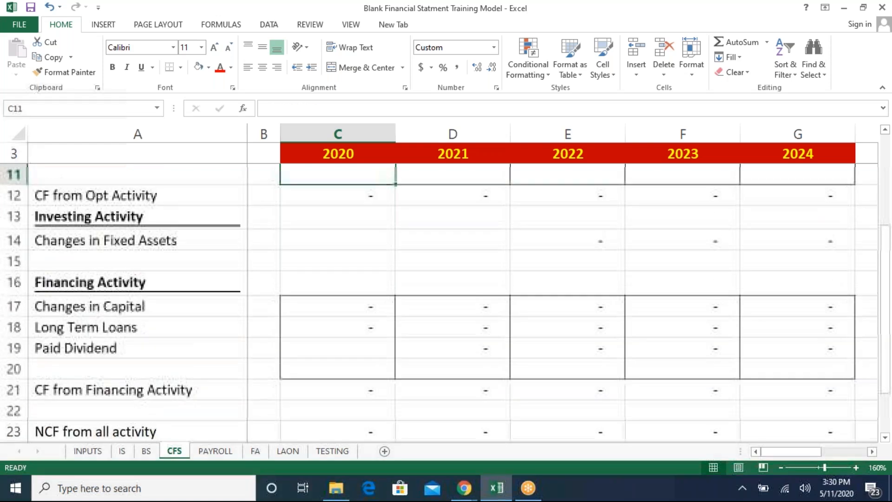
{"action": "key", "text": "Down"}
{"action": "key", "text": "Down"}
{"action": "key", "text": "Down"}
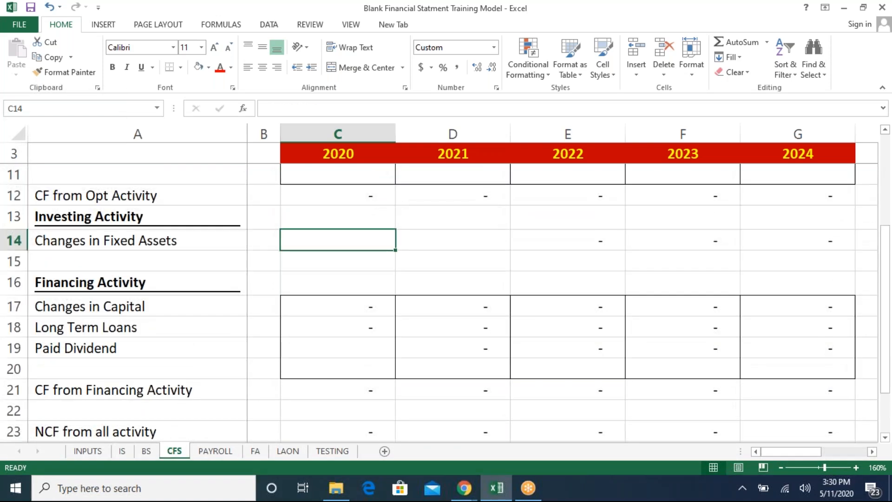
{"action": "key", "text": "Up"}
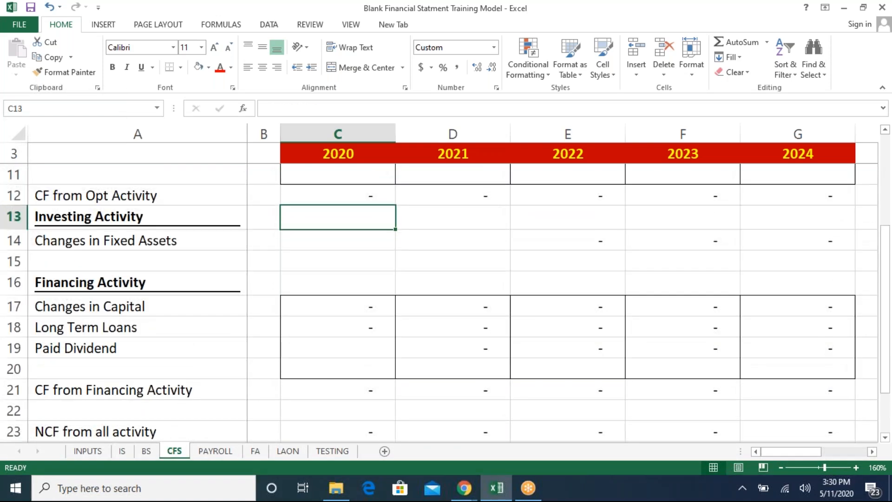
{"action": "key", "text": "Up"}
{"action": "key", "text": "Up"}
{"action": "key", "text": "Up"}
{"action": "key", "text": "Up"}
{"action": "key", "text": "Up"}
{"action": "key", "text": "Up"}
{"action": "key", "text": "Up"}
{"action": "key", "text": "Up"}
{"action": "key", "text": "Up"}
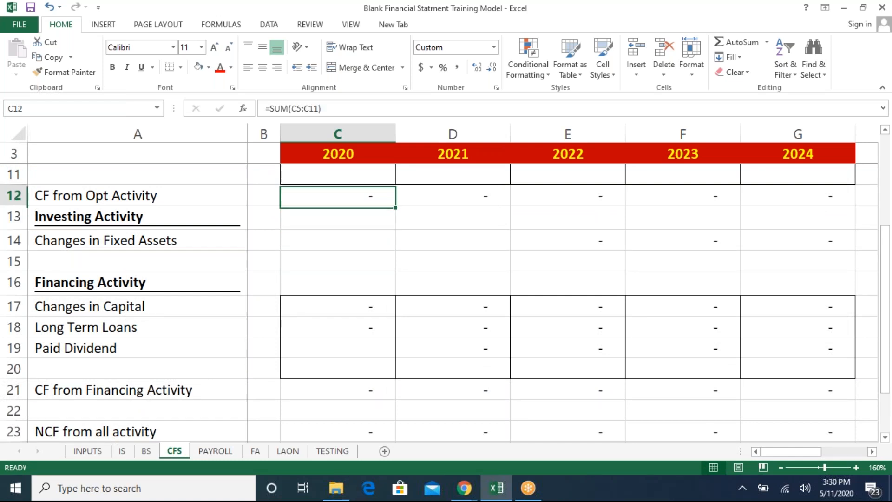
{"action": "key", "text": "Down"}
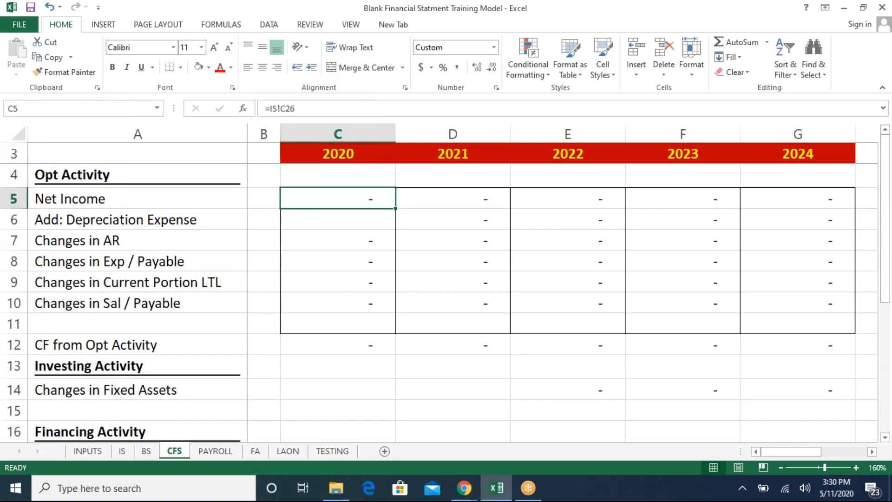
{"action": "key", "text": "Right"}
{"action": "key", "text": "Right"}
{"action": "key", "text": "Right"}
{"action": "key", "text": "Right"}
{"action": "key", "text": "Right"}
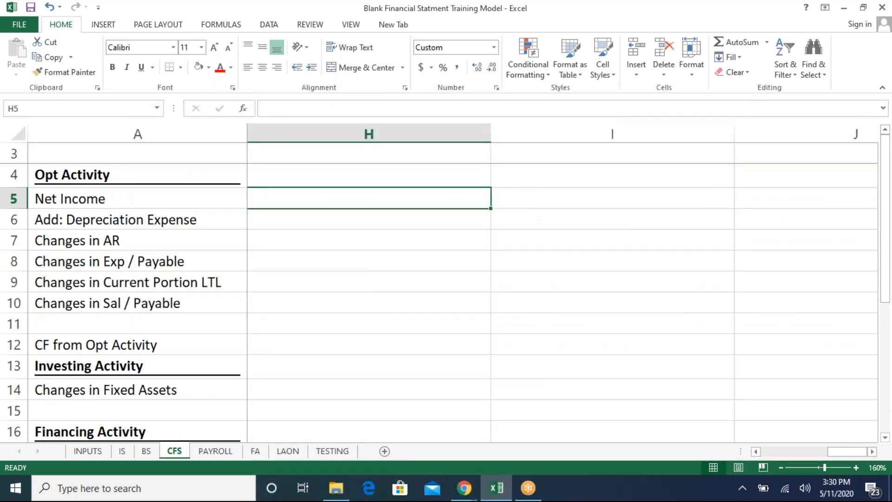
{"action": "type", "text": "Op"}
{"action": "key", "text": "BackSpace"}
{"action": "key", "text": "BackSpace"}
{"action": "key", "text": "Escape"}
{"action": "key", "text": "Left"}
{"action": "key", "text": "Left"}
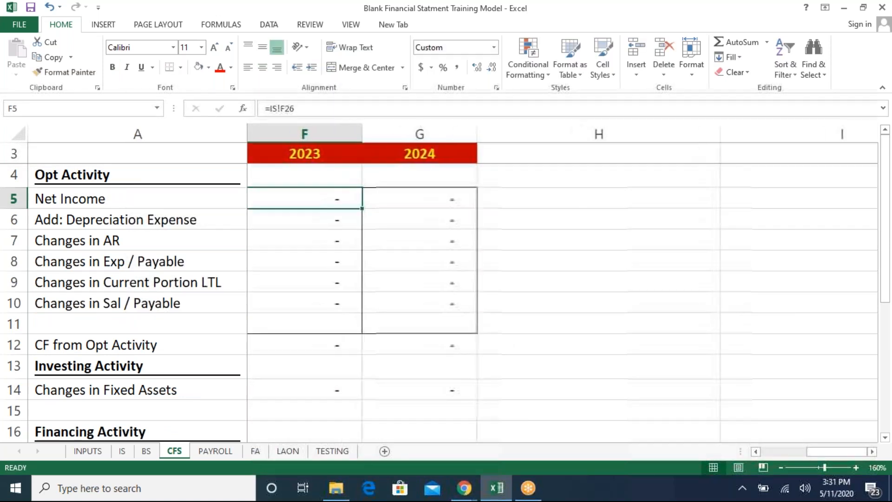
- Write the note "Ope Asset -Closing Asset" in cell H5 beside the Net Income row
{"action": "left_click", "coordinate": [595, 189]}
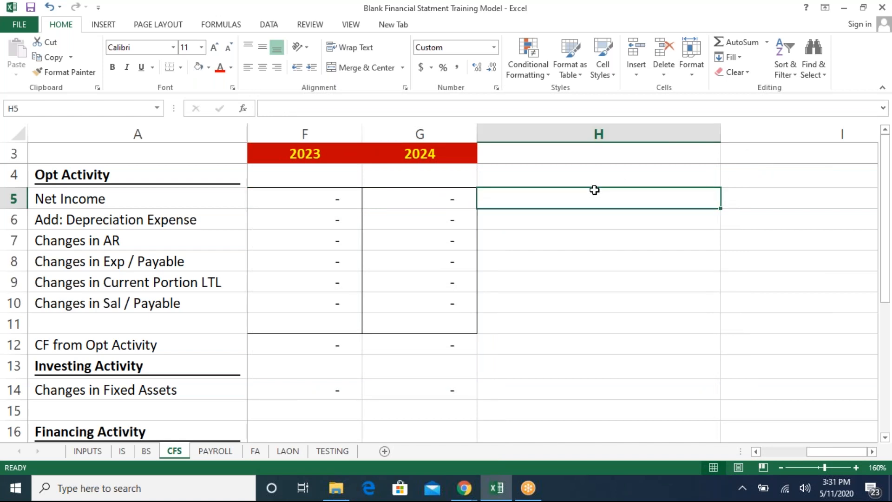
{"action": "type", "text": "Ope"}
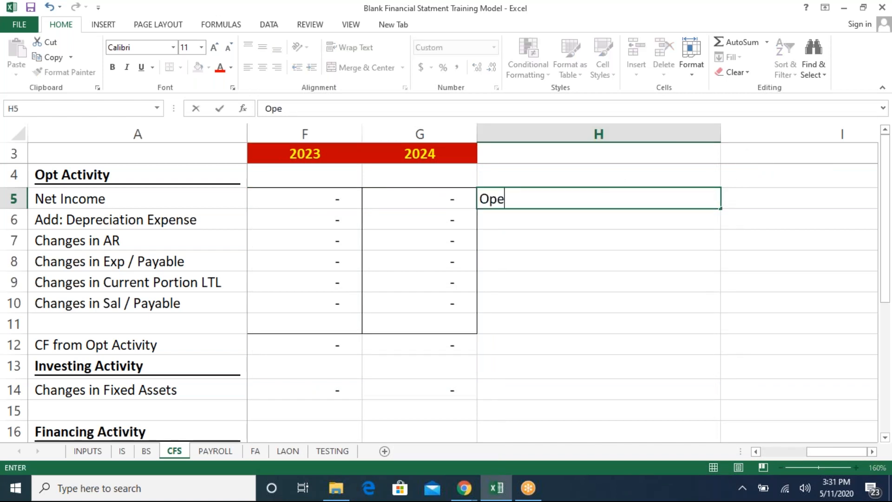
{"action": "type", "text": " Asset"}
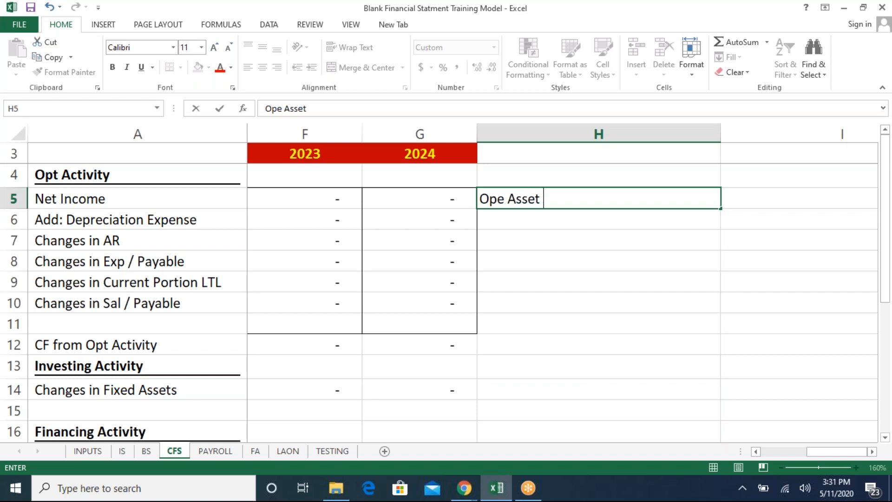
{"action": "type", "text": " -Closing"}
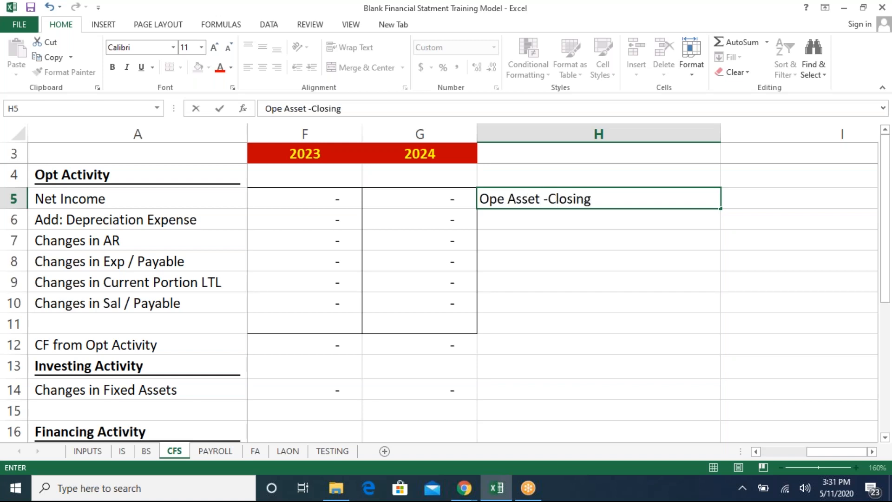
{"action": "key", "text": "Return"}
{"action": "key", "text": "Up"}
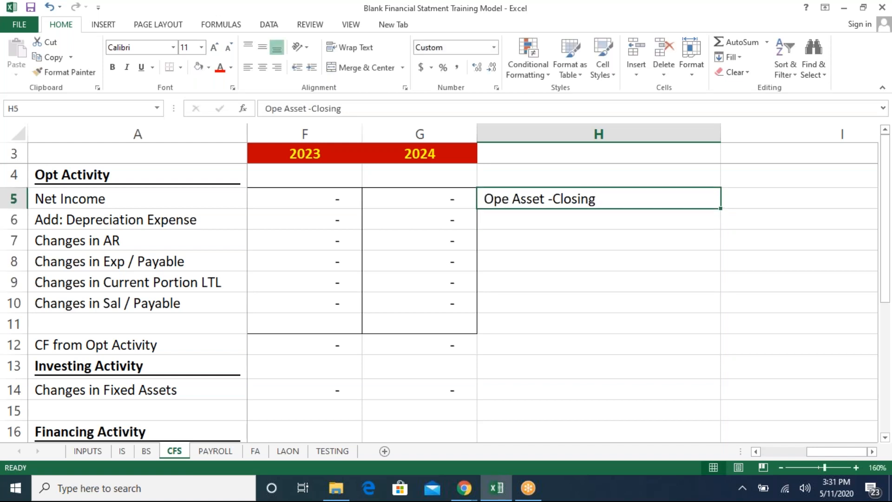
{"action": "key", "text": "F2"}
{"action": "type", "text": "Asse"}
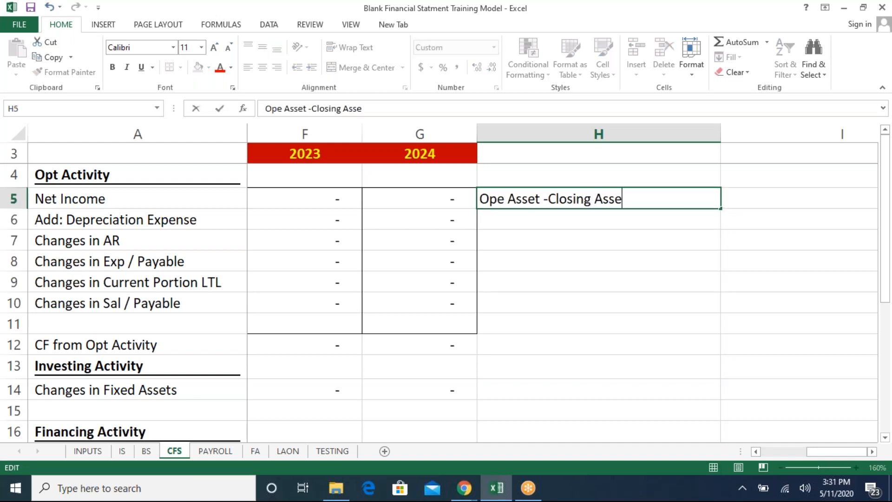
{"action": "type", "text": "t"}
{"action": "key", "text": "Return"}
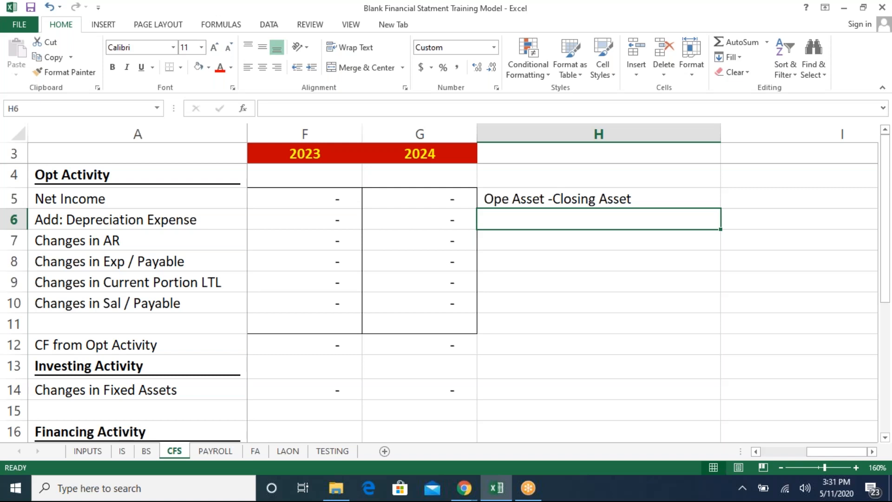
- Write the note "Closing liabi -ope liab" in cell H6 below the first note
{"action": "type", "text": "Closin"}
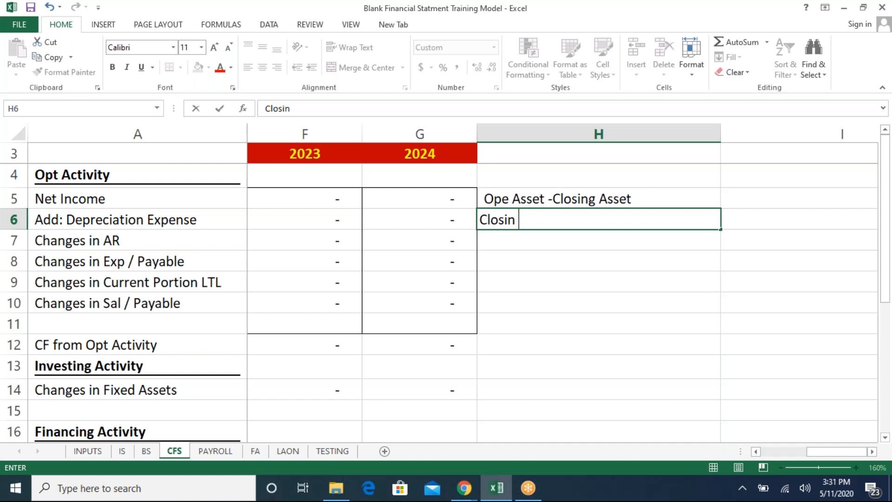
{"action": "type", "text": "g liabi -"}
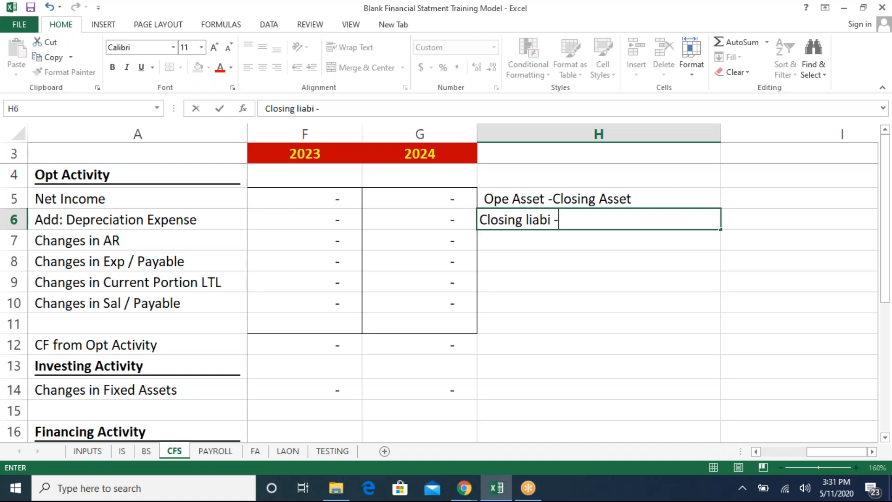
{"action": "type", "text": "ope liab"}
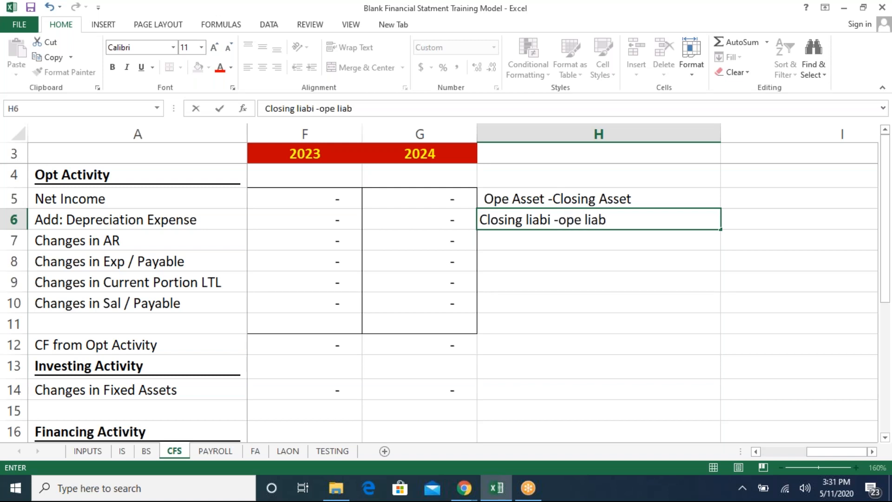
{"action": "key", "text": "Return"}
{"action": "key", "text": "Up"}
{"action": "key", "text": "Up"}
{"action": "key", "text": "Down"}
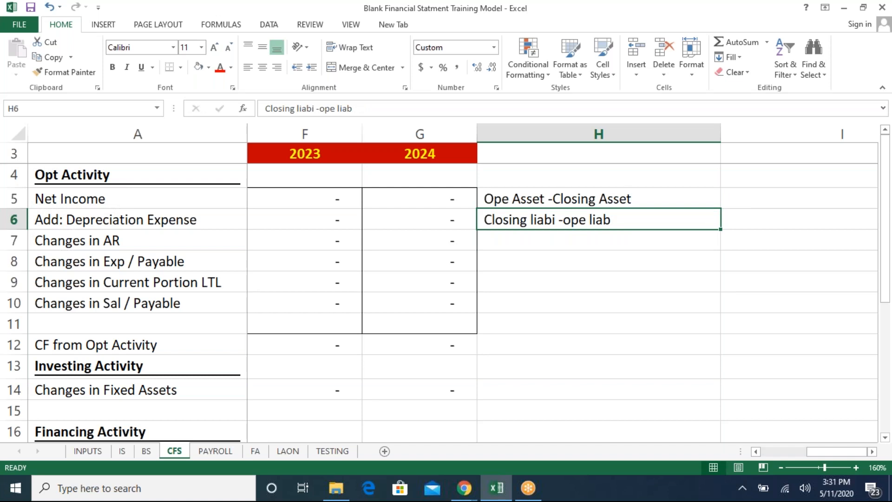
- Widen column B slightly and set 2020 Changes in Fixed Assets to the formula =BS!B5-BS!C5 from the balance sheet cost row
{"action": "key", "text": "Left"}
{"action": "key", "text": "Left"}
{"action": "key", "text": "Left"}
{"action": "key", "text": "Left"}
{"action": "key", "text": "Left"}
{"action": "key", "text": "Left"}
{"action": "key", "text": "Left"}
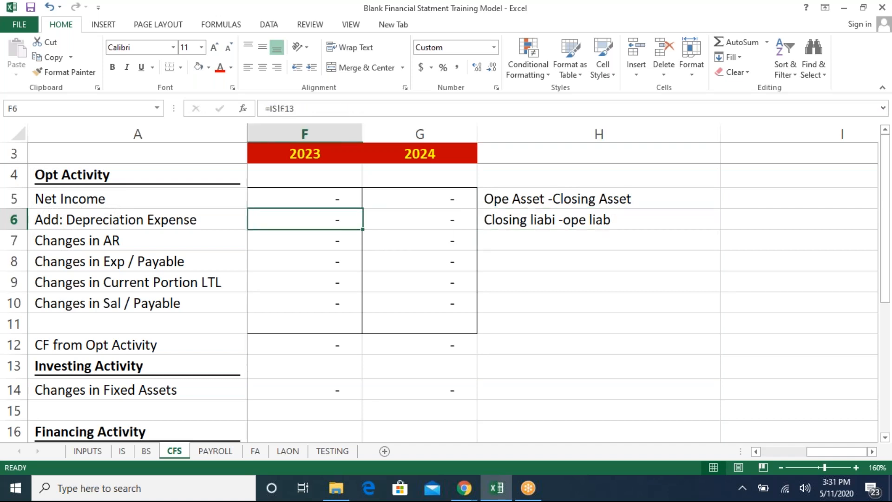
{"action": "key", "text": "Down"}
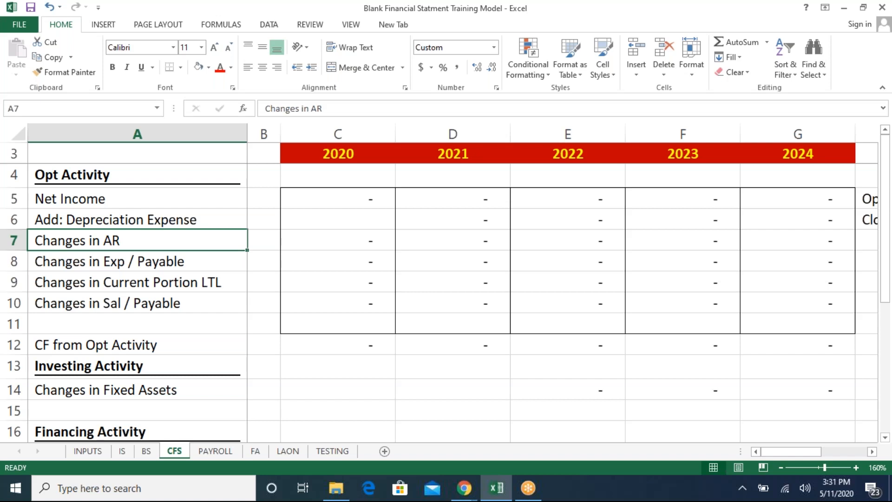
{"action": "key", "text": "Down"}
{"action": "key", "text": "Down"}
{"action": "key", "text": "Down"}
{"action": "key", "text": "Down"}
{"action": "key", "text": "Down"}
{"action": "key", "text": "Down"}
{"action": "key", "text": "Down"}
{"action": "key", "text": "Down"}
{"action": "key", "text": "Down"}
{"action": "key", "text": "Down"}
{"action": "key", "text": "Down"}
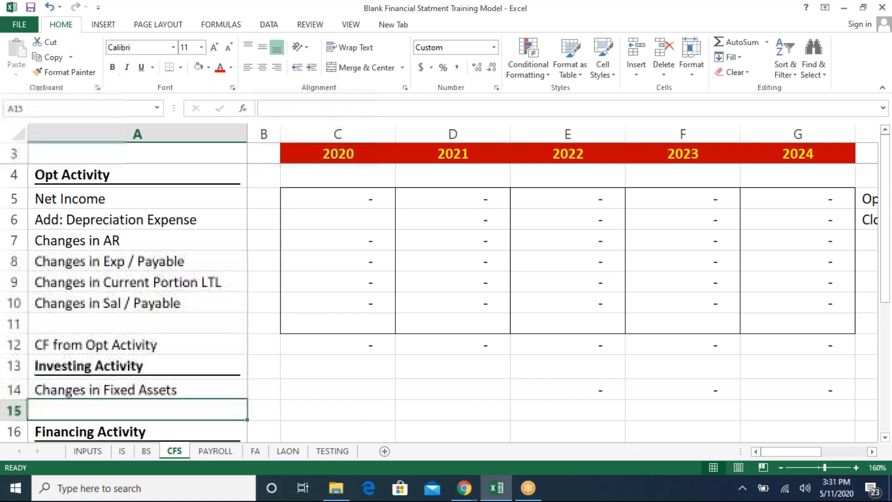
{"action": "key", "text": "Up"}
{"action": "key", "text": "Up"}
{"action": "key", "text": "Up"}
{"action": "key", "text": "Up"}
{"action": "key", "text": "Right"}
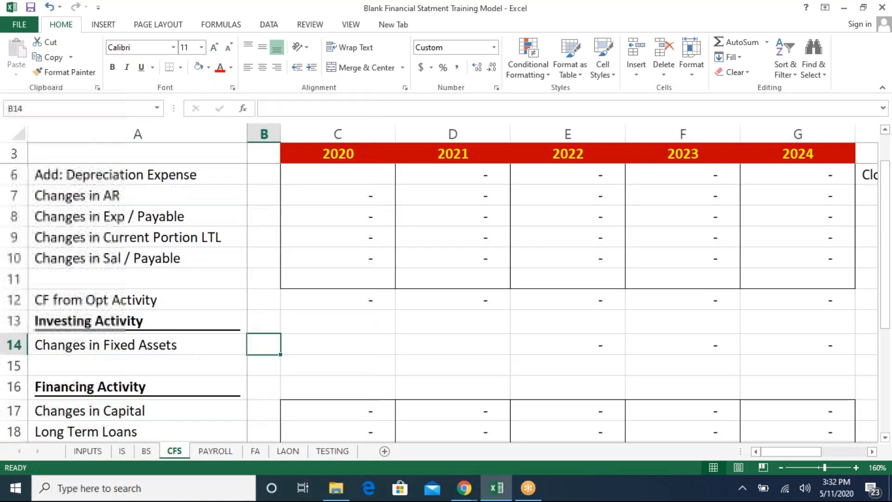
{"action": "key", "text": "Right"}
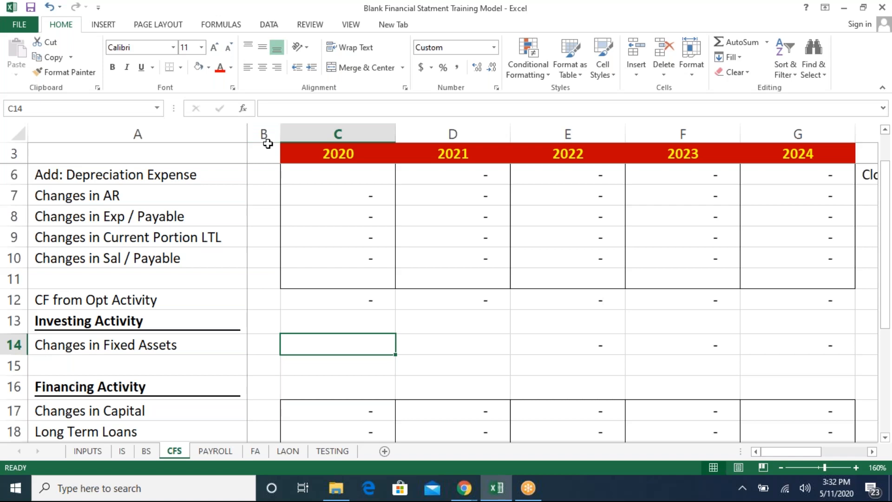
{"action": "left_click_drag", "start_coordinate": [280, 134], "coordinate": [287, 133]}
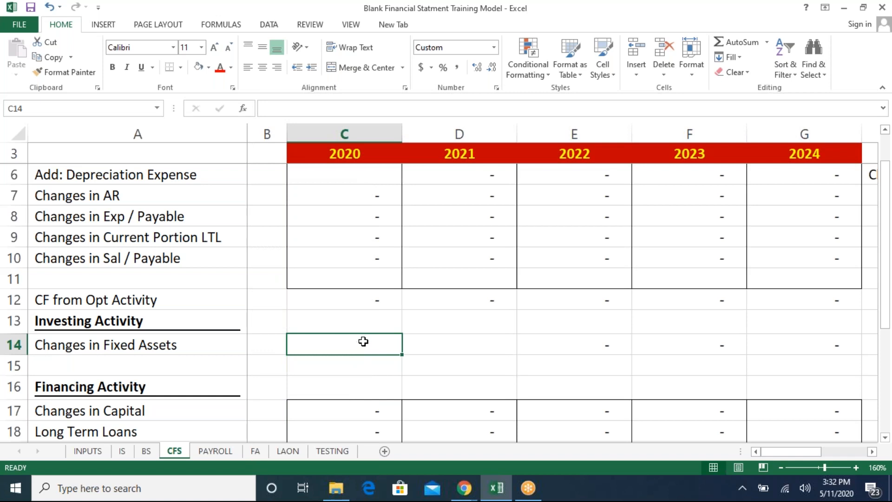
{"action": "type", "text": "="}
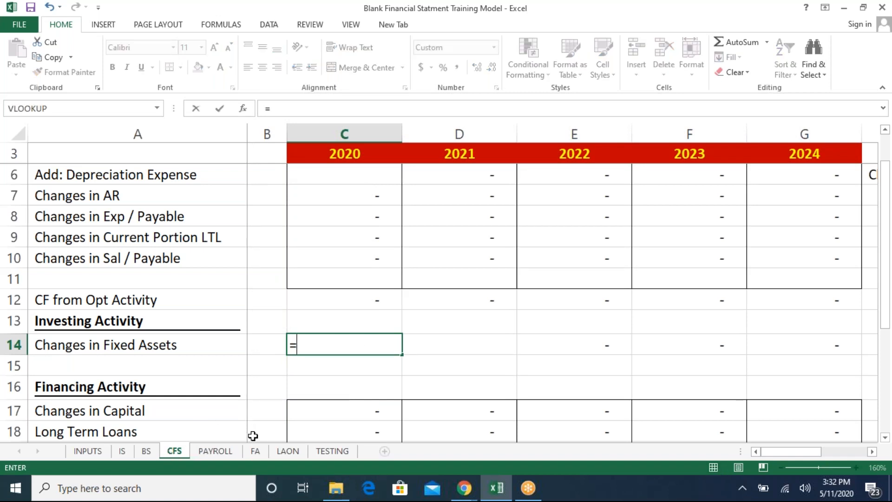
{"action": "left_click", "coordinate": [146, 451]}
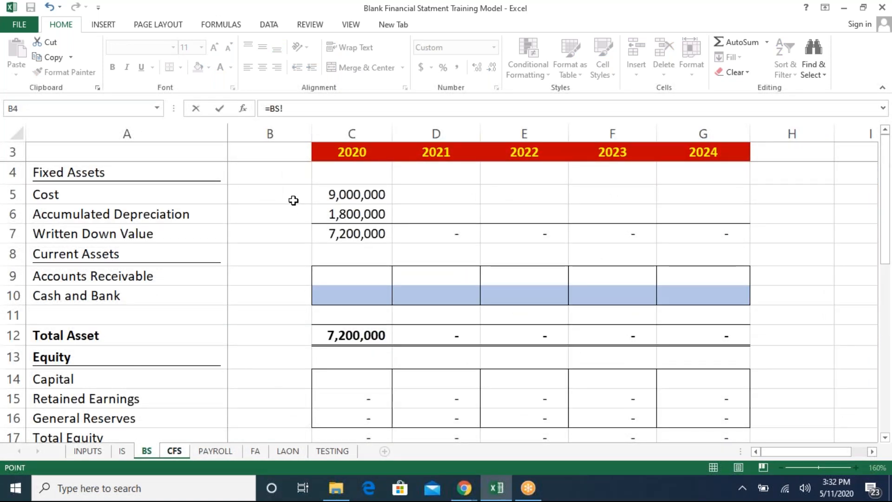
{"action": "left_click", "coordinate": [293, 202]}
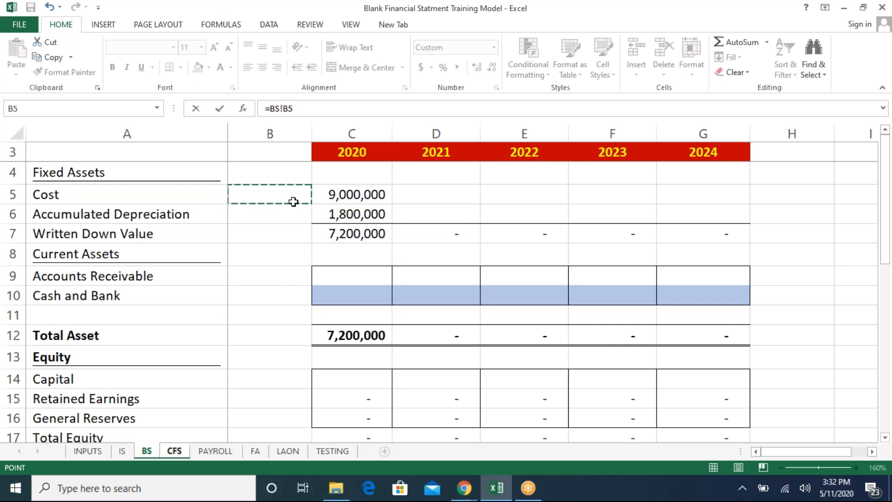
{"action": "type", "text": "-"}
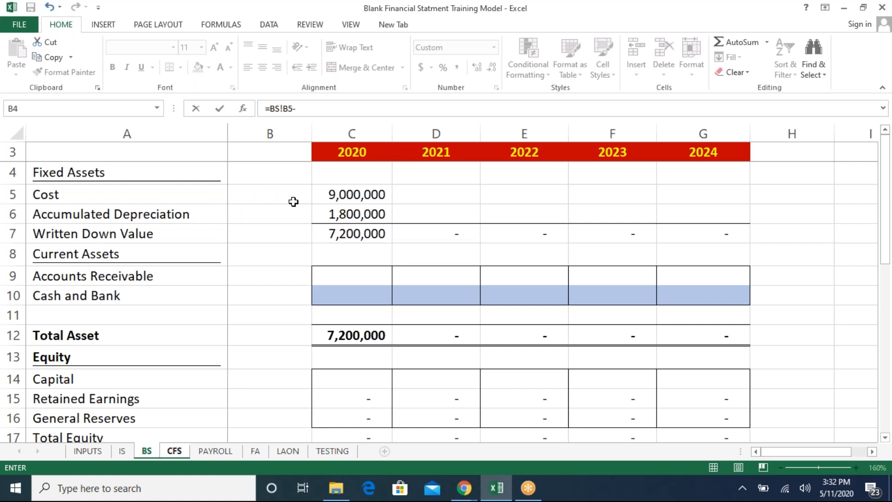
{"action": "left_click", "coordinate": [339, 197]}
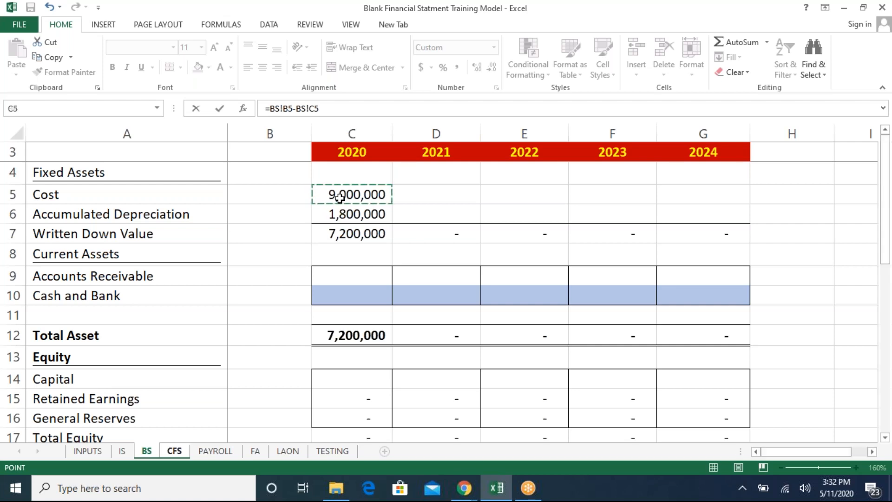
{"action": "key", "text": "Return"}
{"action": "key", "text": "Up"}
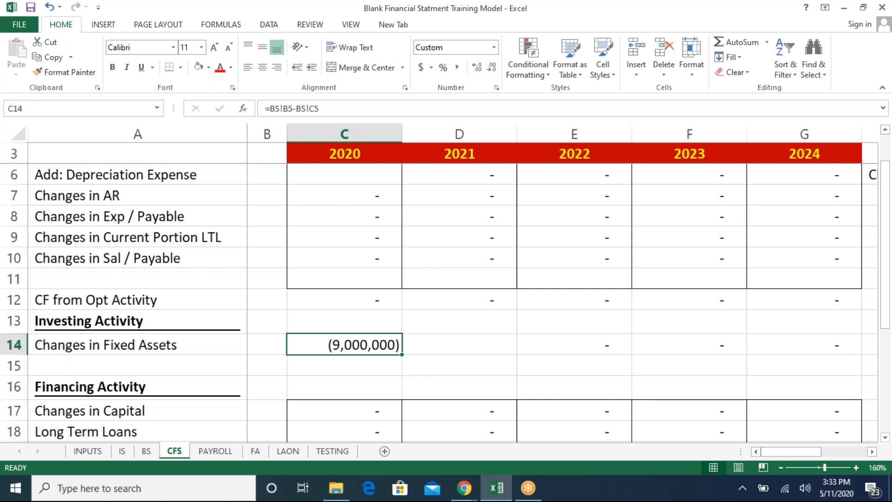
- Review the fixed assets list and Total Fixed Assets on the INPUTS sheet
{"action": "key", "text": "ctrl+Page_Up"}
{"action": "key", "text": "ctrl+Page_Up"}
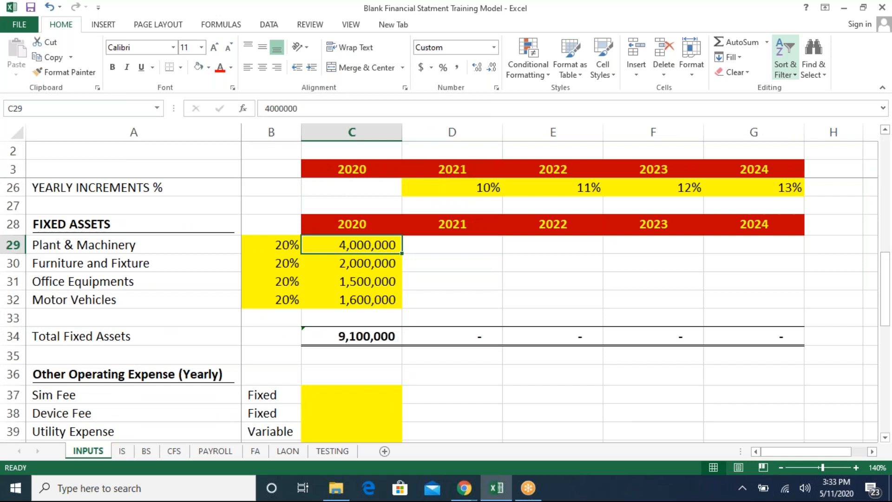
{"action": "left_click", "coordinate": [544, 23]}
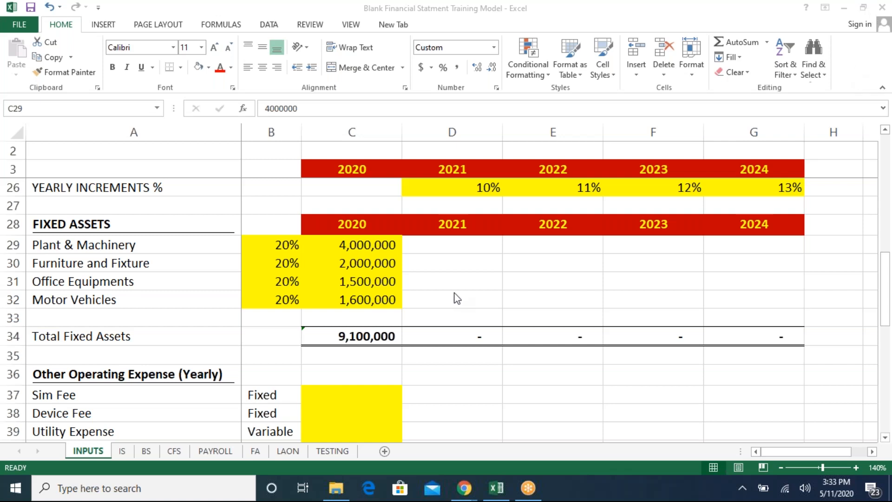
{"action": "left_click", "coordinate": [326, 278]}
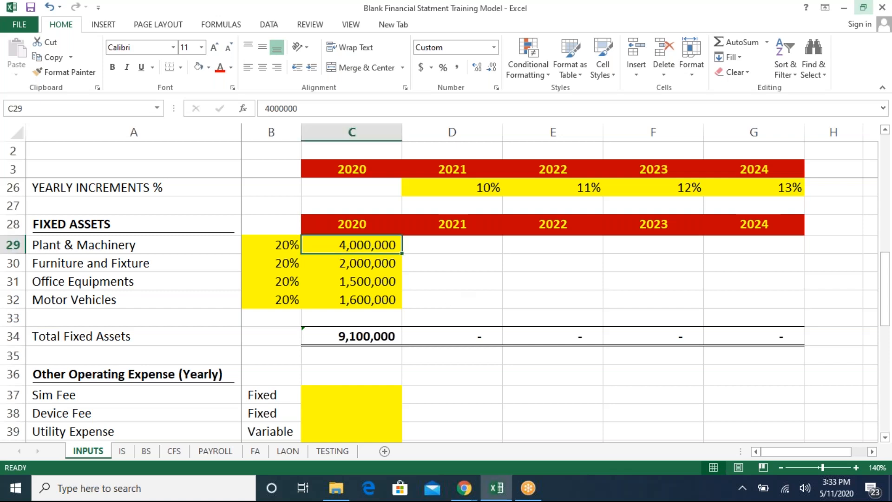
{"action": "key", "text": "Down"}
{"action": "key", "text": "Down"}
{"action": "key", "text": "Down"}
{"action": "key", "text": "Down"}
{"action": "key", "text": "Down"}
{"action": "key", "text": "Down"}
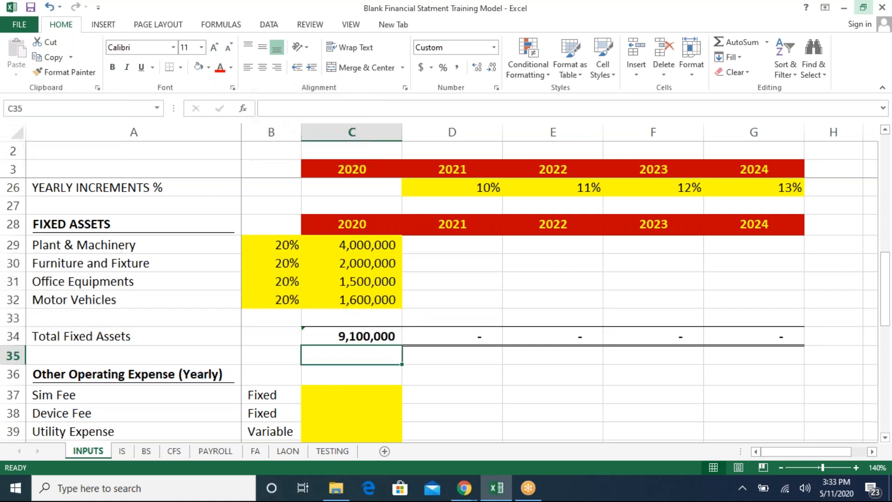
- Scroll through the INPUTS sheet to review the Other Operating Expense section and the rows below it
{"action": "key", "text": "Down"}
{"action": "key", "text": "Down"}
{"action": "key", "text": "Down"}
{"action": "key", "text": "Down"}
{"action": "key", "text": "Down"}
{"action": "key", "text": "Down"}
{"action": "key", "text": "Down"}
{"action": "key", "text": "Down"}
{"action": "key", "text": "Down"}
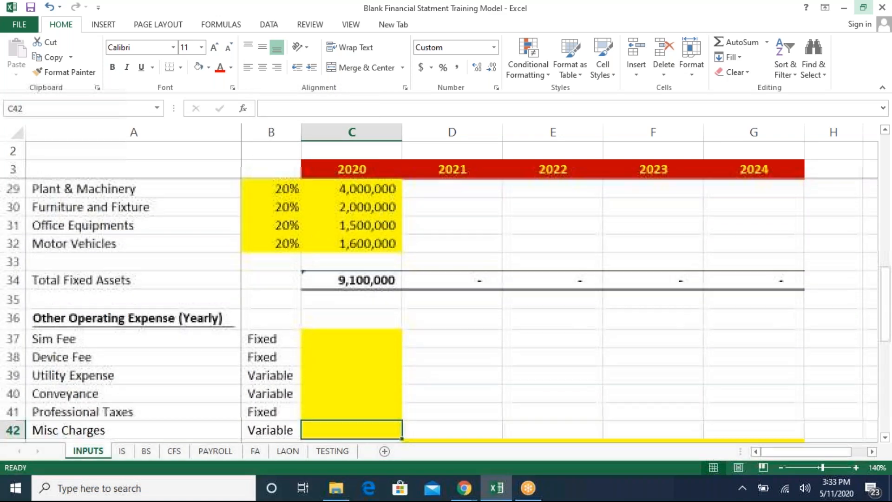
{"action": "key", "text": "Down"}
{"action": "key", "text": "Down"}
{"action": "key", "text": "Down"}
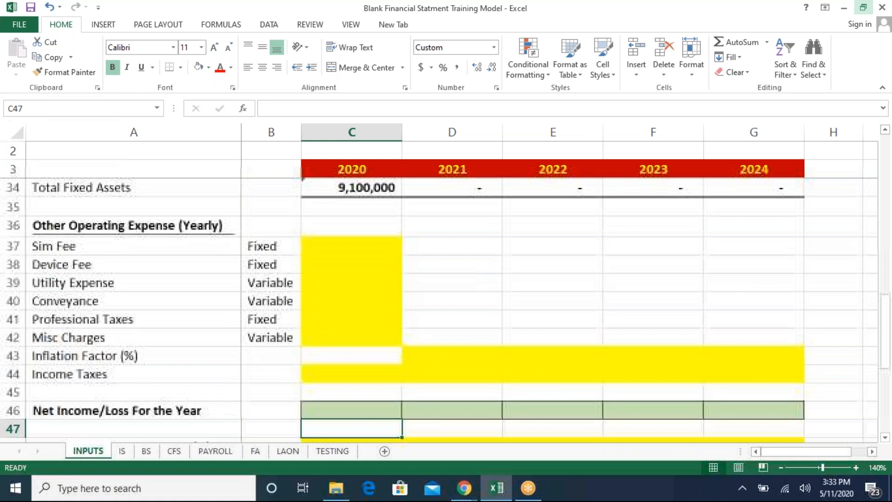
{"action": "key", "text": "Down"}
{"action": "key", "text": "Up"}
{"action": "key", "text": "Up"}
{"action": "key", "text": "Up"}
{"action": "key", "text": "Up"}
{"action": "key", "text": "Up"}
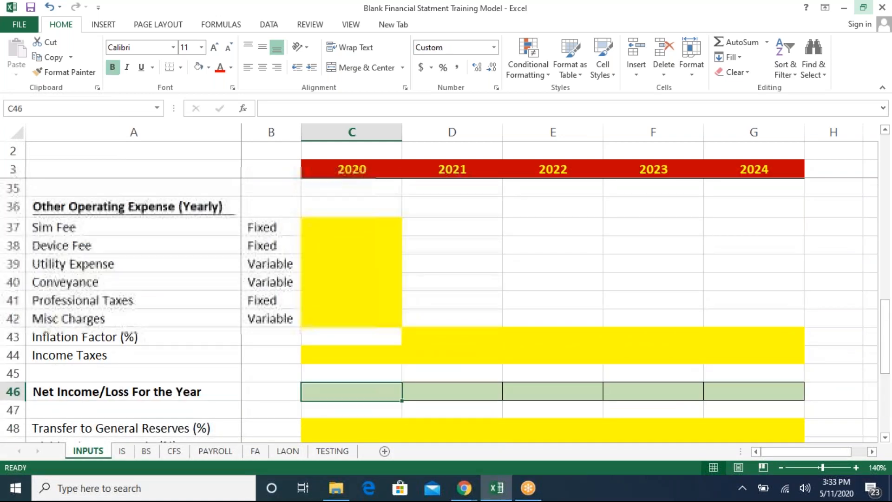
{"action": "key", "text": "Up"}
{"action": "key", "text": "Up"}
{"action": "key", "text": "Up"}
{"action": "key", "text": "Up"}
- Enter 2020 values of 500,000 for Sim Fee and 1,000,000 for Device Fee
{"action": "key", "text": "Left"}
{"action": "key", "text": "Up"}
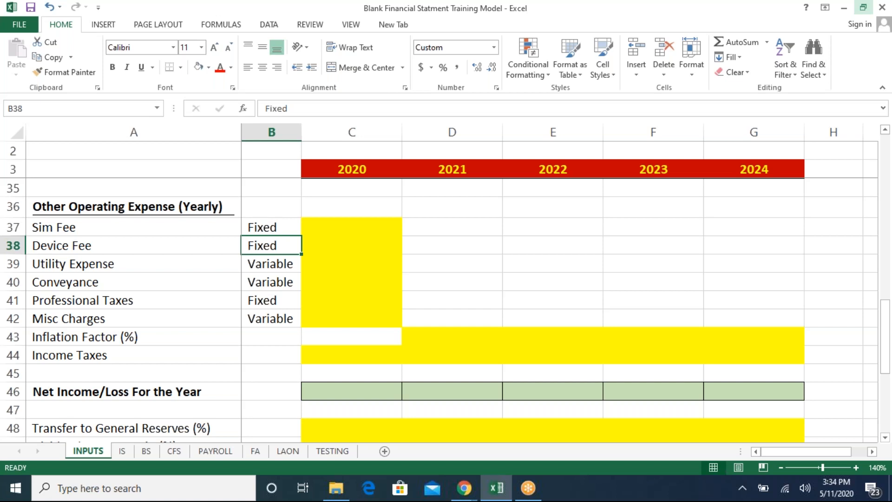
{"action": "key", "text": "Right"}
{"action": "key", "text": "Up"}
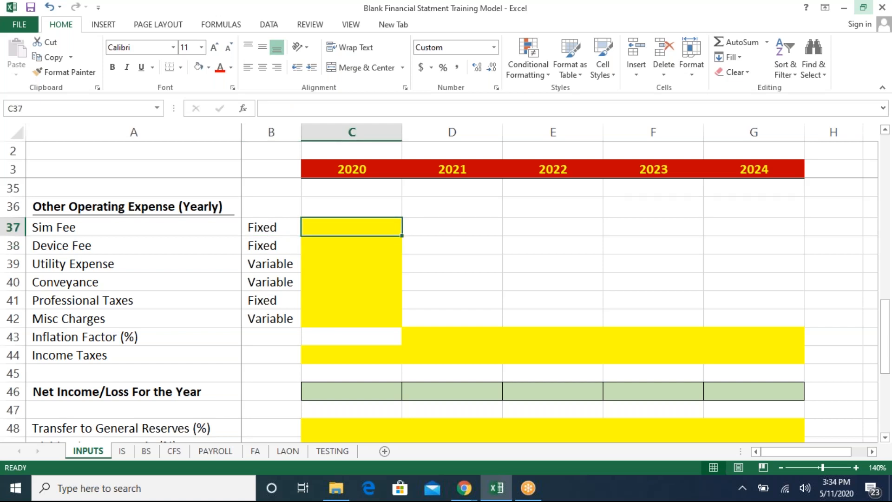
{"action": "type", "text": "500000"}
{"action": "key", "text": "Return"}
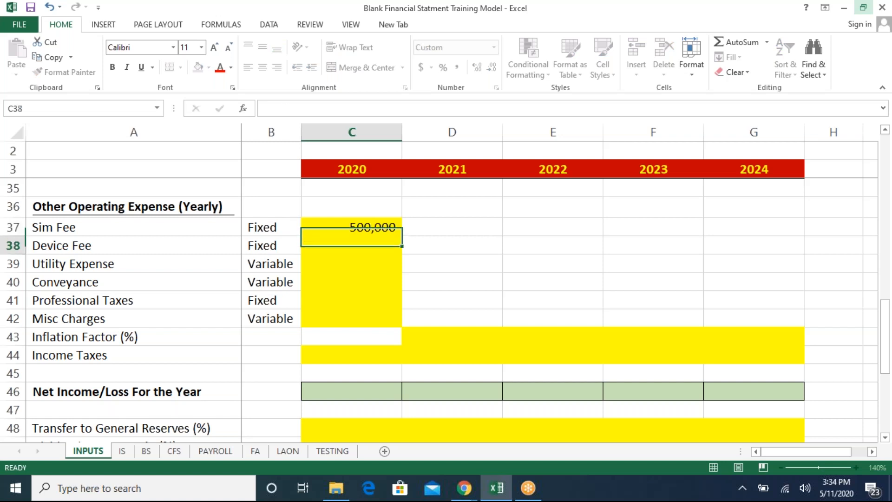
{"action": "type", "text": "1,000,0"}
{"action": "type", "text": "00"}
{"action": "key", "text": "Return"}
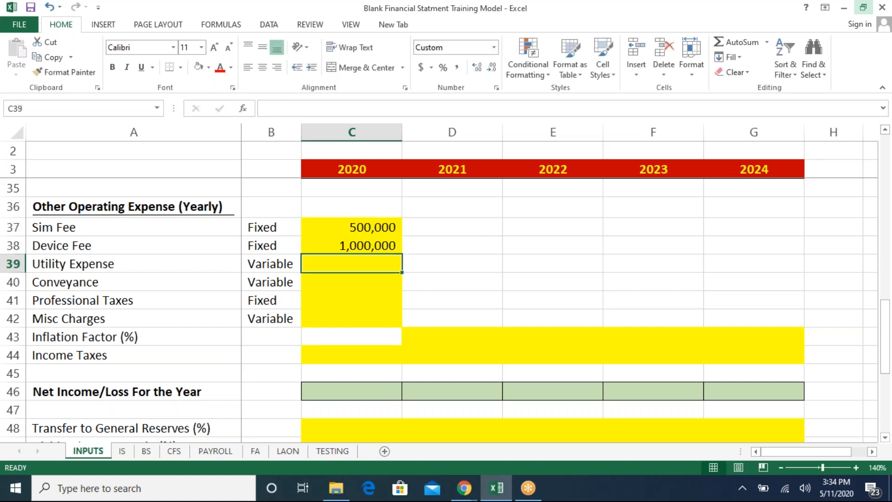
- Enter 2020 values for Utility Expense 650,000, Conveyance 250,000, Professional Taxes 200,000 and Misc Charges 300,000
{"action": "type", "text": "6"}
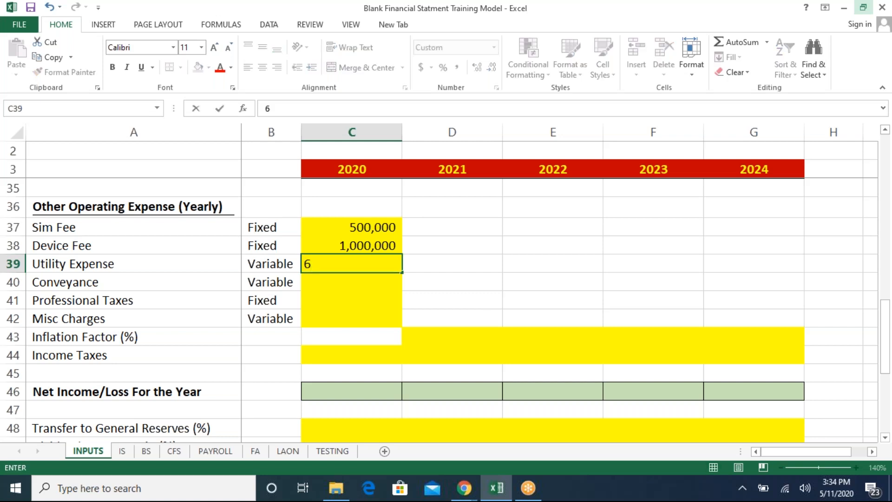
{"action": "type", "text": "50,00"}
{"action": "key", "text": "Return"}
{"action": "type", "text": "250,000"}
{"action": "key", "text": "Return"}
{"action": "type", "text": "200,00000"}
{"action": "key", "text": "Return"}
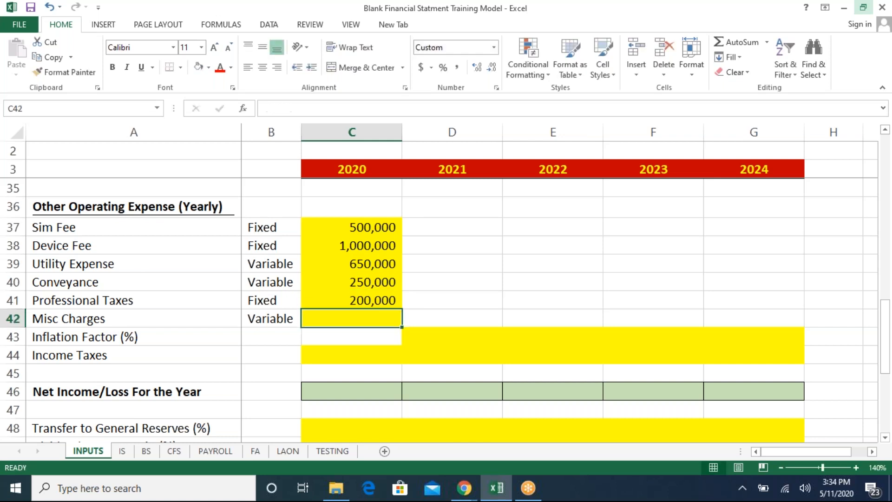
{"action": "type", "text": "3000000"}
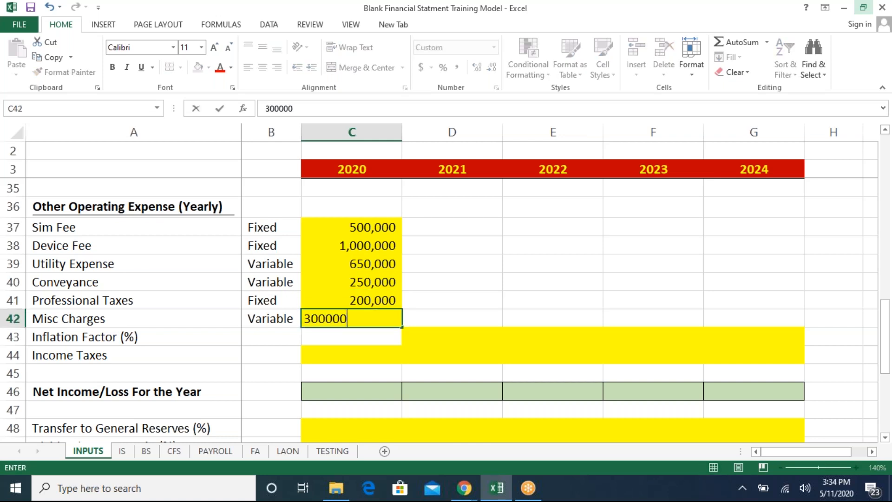
{"action": "key", "text": "Return"}
- Set the Inflation Factor for 2021 to 2024 to 10%, 12%, 14% and 16%
{"action": "key", "text": "Left"}
{"action": "key", "text": "Left"}
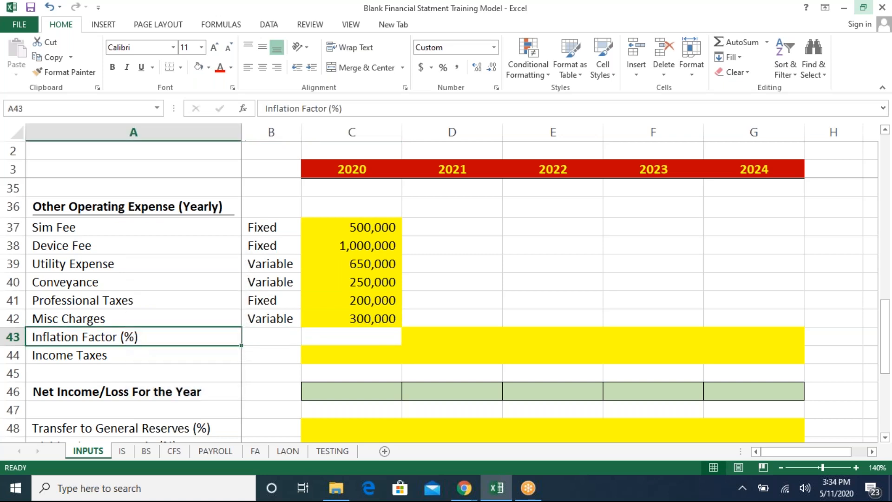
{"action": "key", "text": "Right"}
{"action": "key", "text": "Right"}
{"action": "key", "text": "Right"}
{"action": "type", "text": "10"}
{"action": "key", "text": "Return"}
{"action": "key", "text": "Up"}
{"action": "key", "text": "Right"}
{"action": "type", "text": "13"}
{"action": "key", "text": "Return"}
{"action": "key", "text": "Up"}
{"action": "key", "text": "Left"}
{"action": "key", "text": "Right"}
{"action": "type", "text": "12"}
{"action": "key", "text": "Return"}
{"action": "key", "text": "Up"}
{"action": "key", "text": "Right"}
{"action": "type", "text": "14"}
{"action": "key", "text": "Return"}
{"action": "key", "text": "Up"}
{"action": "key", "text": "Right"}
{"action": "type", "text": "16"}
{"action": "key", "text": "Return"}
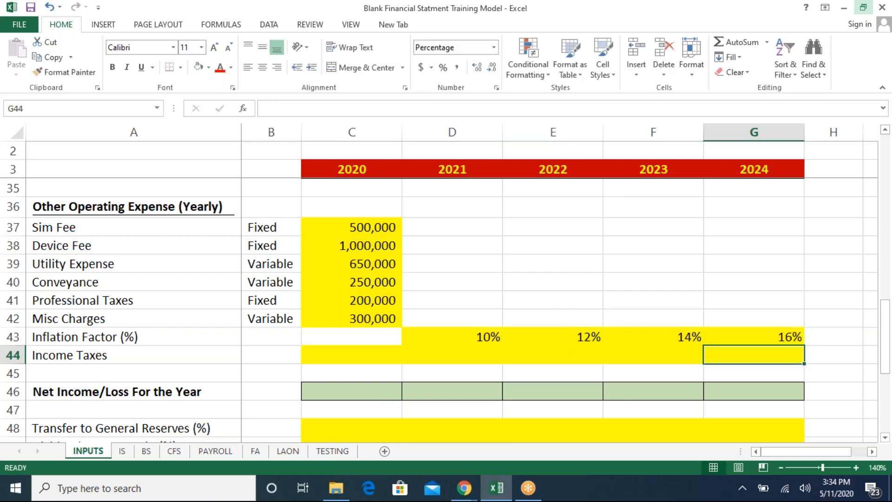
{"action": "key", "text": "Left"}
{"action": "key", "text": "Left"}
{"action": "key", "text": "Left"}
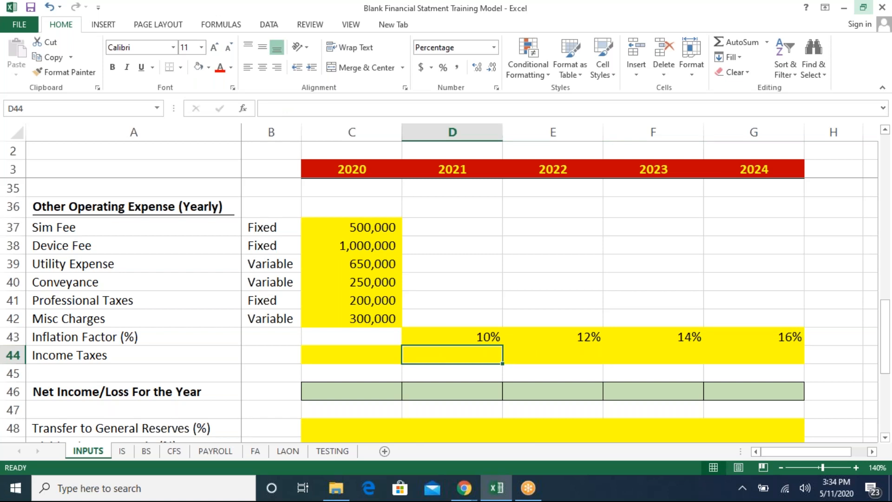
{"action": "key", "text": "Left"}
{"action": "key", "text": "Up"}
{"action": "key", "text": "Right"}
{"action": "key", "text": "Right"}
{"action": "key", "text": "Right"}
{"action": "key", "text": "Left"}
{"action": "key", "text": "Left"}
{"action": "key", "text": "Up"}
{"action": "key", "text": "Up"}
{"action": "key", "text": "Up"}
{"action": "key", "text": "Up"}
{"action": "key", "text": "Up"}
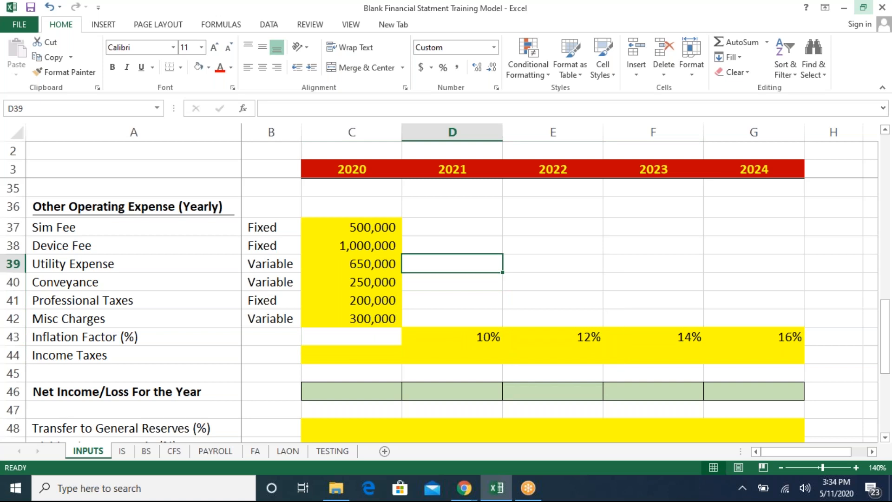
{"action": "key", "text": "Up"}
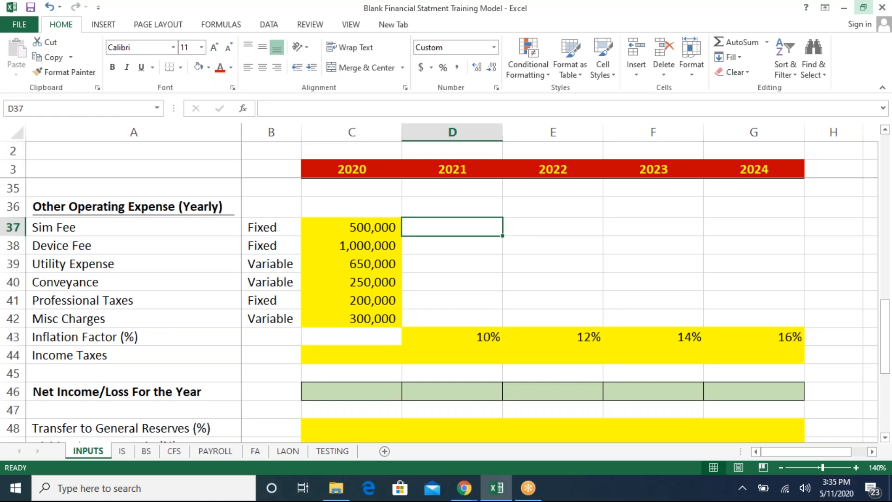
{"action": "key", "text": "Left"}
{"action": "key", "text": "Left"}
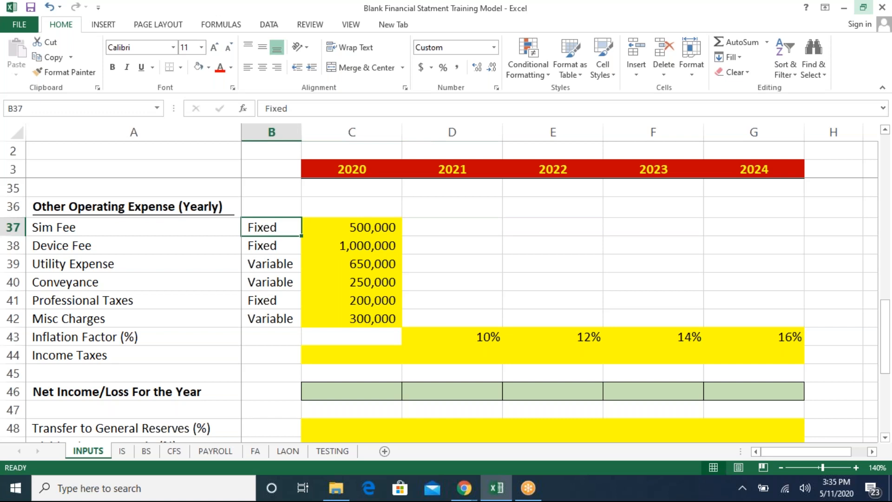
{"action": "key", "text": "Right"}
{"action": "key", "text": "Right"}
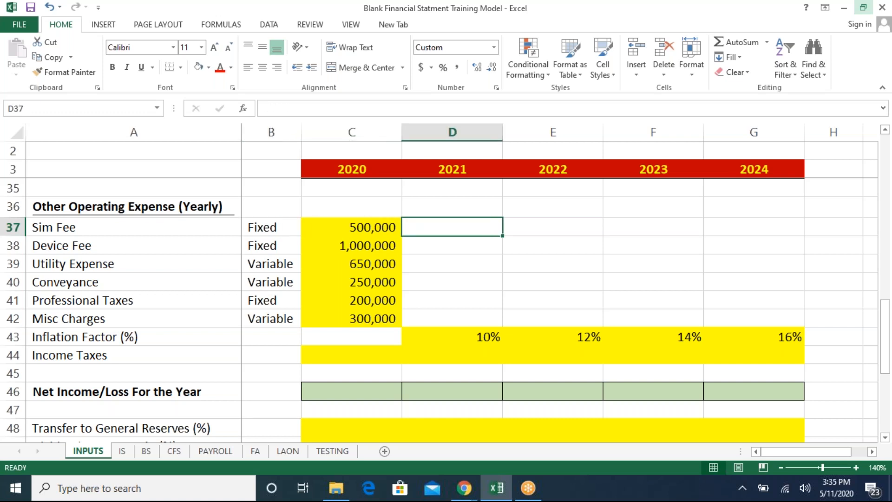
{"action": "key", "text": "Left"}
{"action": "key", "text": "Right"}
{"action": "key", "text": "Right"}
{"action": "key", "text": "Right"}
{"action": "key", "text": "Right"}
{"action": "key", "text": "Left"}
{"action": "key", "text": "Left"}
{"action": "key", "text": "Left"}
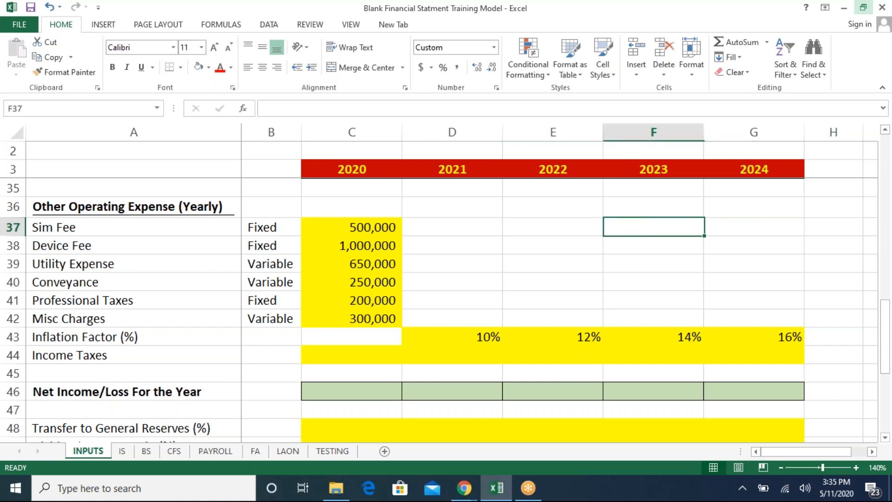
{"action": "key", "text": "Down"}
{"action": "key", "text": "Down"}
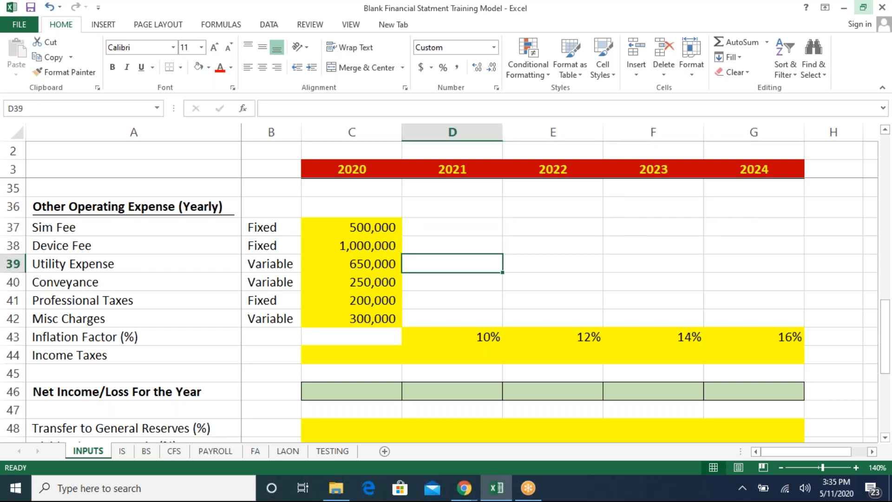
{"action": "key", "text": "Up"}
{"action": "key", "text": "Up"}
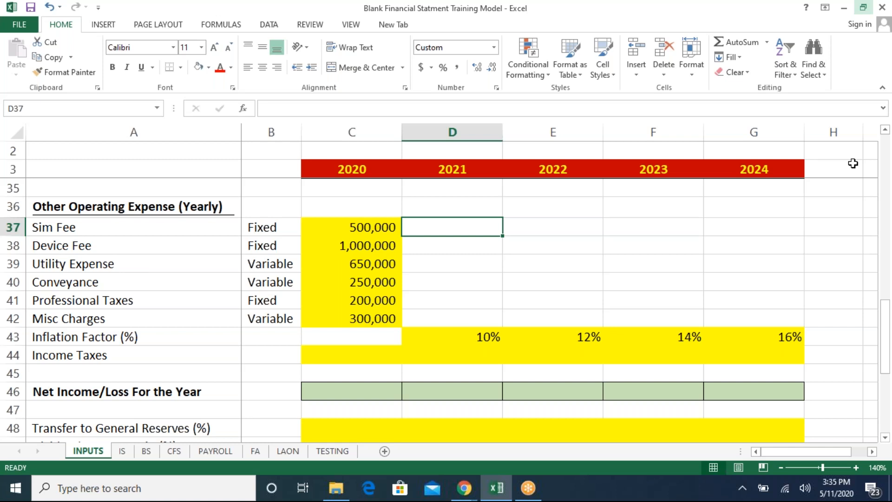
- In the 2021 Sim Fee cell, enter =IF(B37="Fixed",C37,C37*(1+D43)) to keep fixed costs and inflate variable ones
{"action": "left_click", "coordinate": [278, 227]}
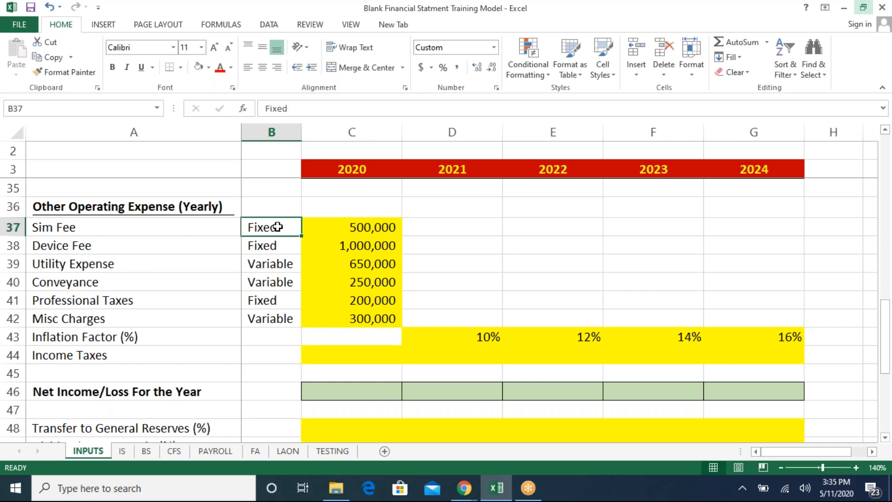
{"action": "left_click", "coordinate": [356, 232]}
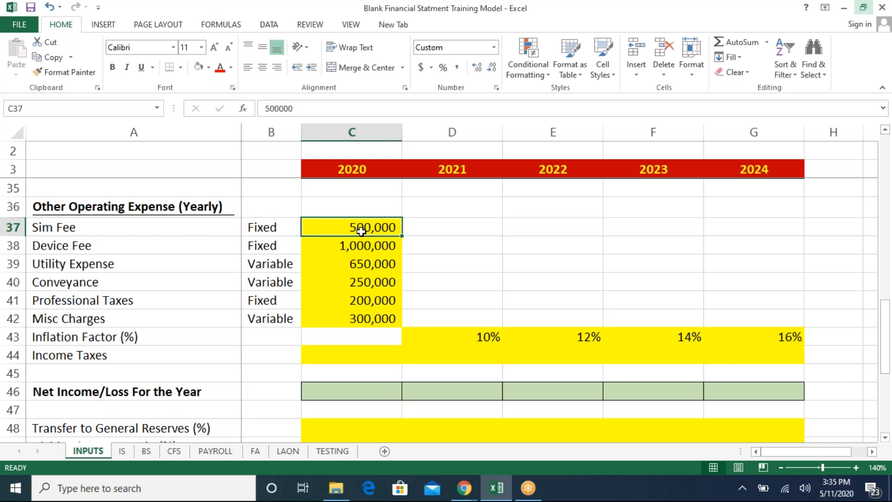
{"action": "left_click", "coordinate": [427, 225]}
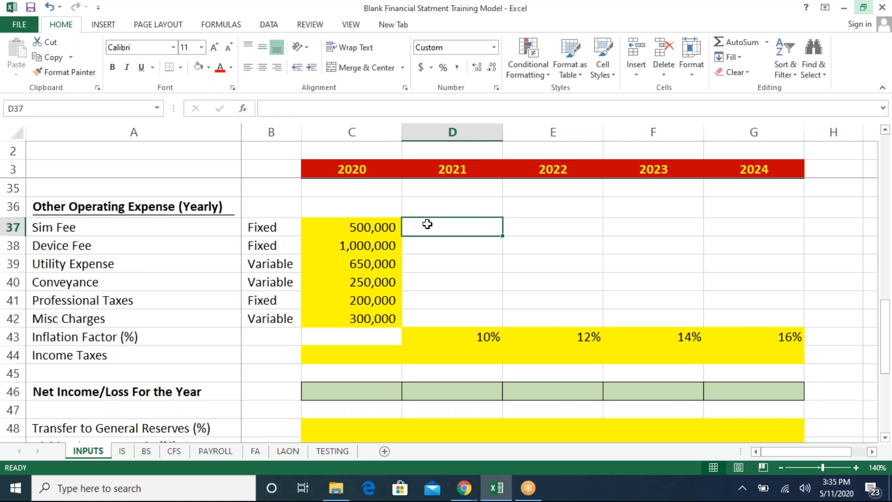
{"action": "type", "text": "=if"}
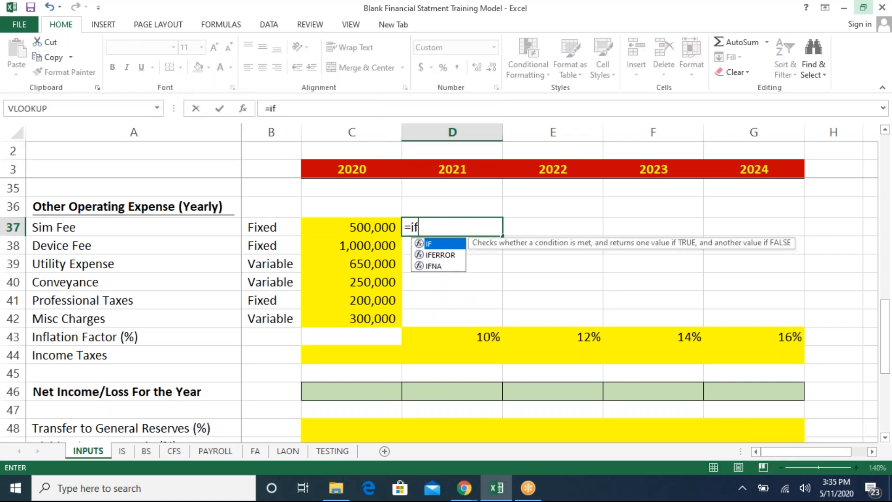
{"action": "key", "text": "Tab"}
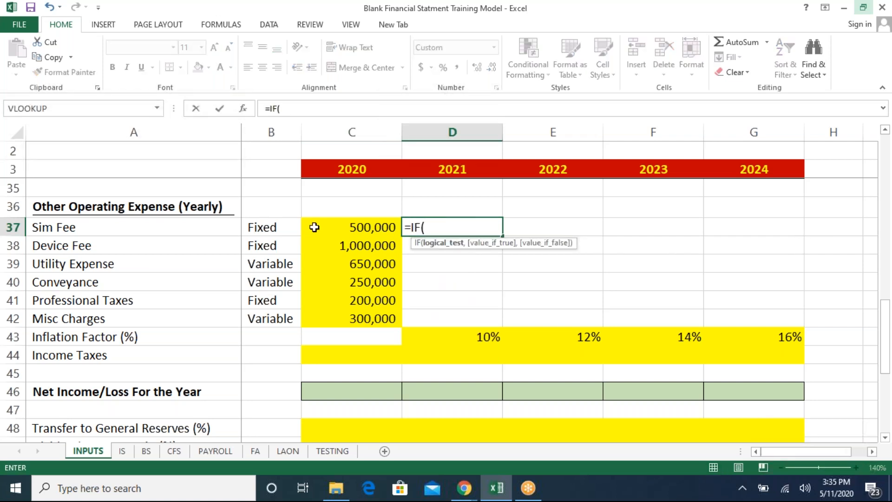
{"action": "left_click", "coordinate": [284, 221]}
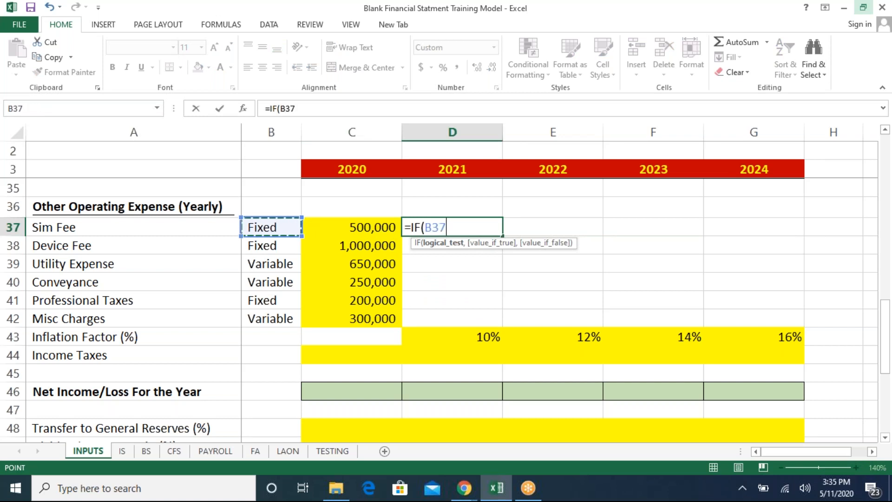
{"action": "type", "text": "=\""}
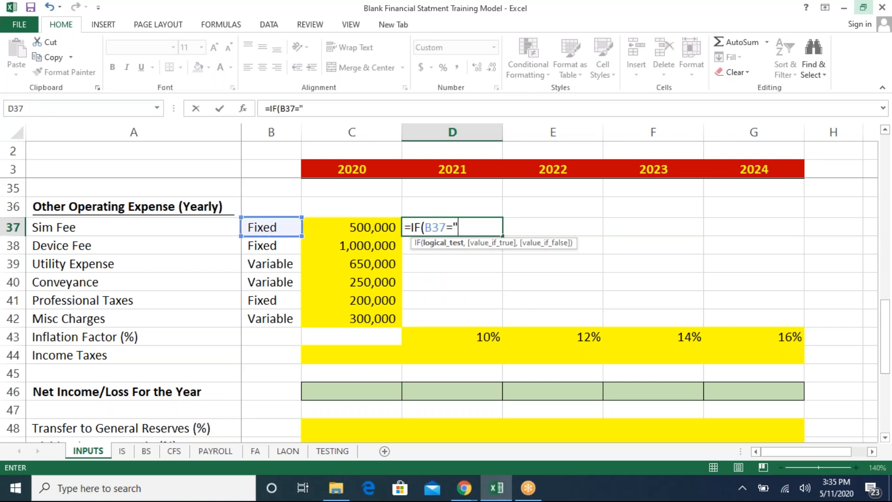
{"action": "type", "text": "Fixed\","}
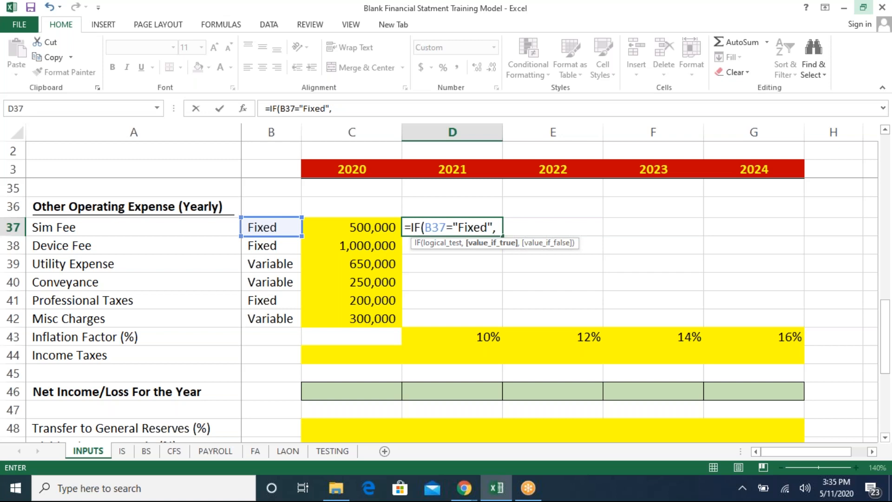
{"action": "left_click", "coordinate": [343, 229]}
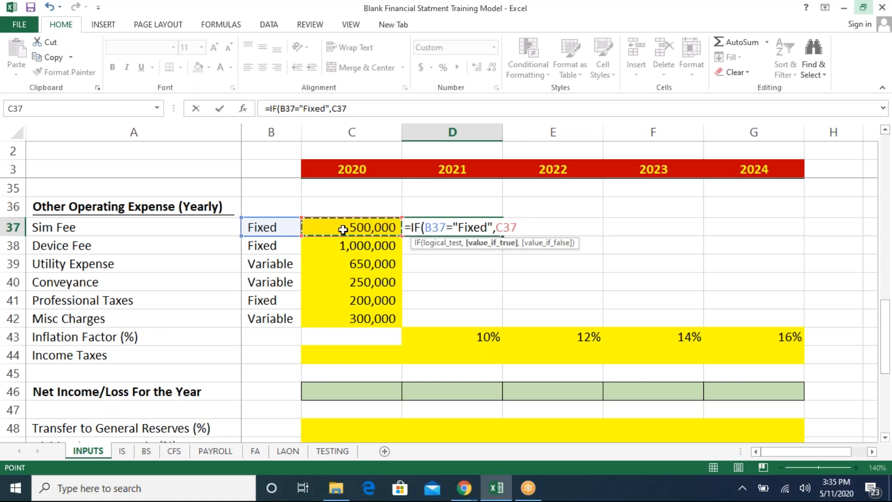
{"action": "type", "text": ","}
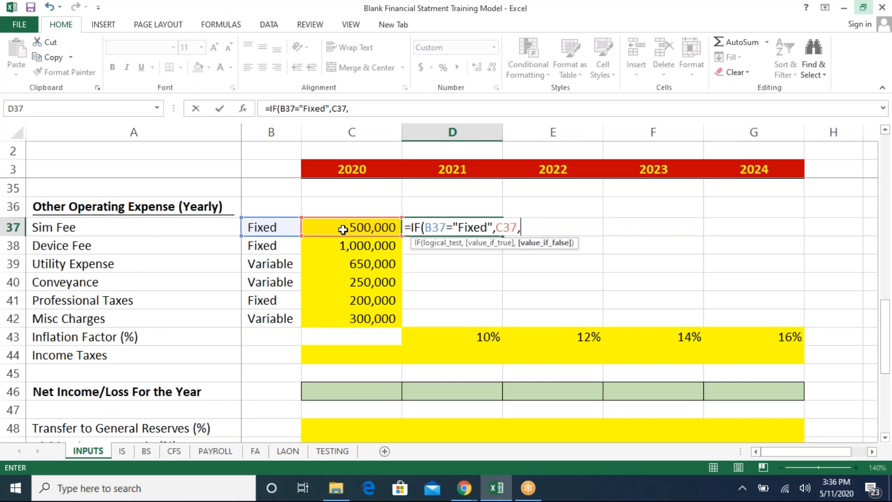
{"action": "key", "text": "Left"}
{"action": "key", "text": "Left"}
{"action": "key", "text": "Right"}
{"action": "type", "text": "*(1+"}
{"action": "key", "text": "Down"}
{"action": "key", "text": "Down"}
{"action": "key", "text": "Down"}
{"action": "key", "text": "Down"}
{"action": "key", "text": "Down"}
{"action": "key", "text": "Down"}
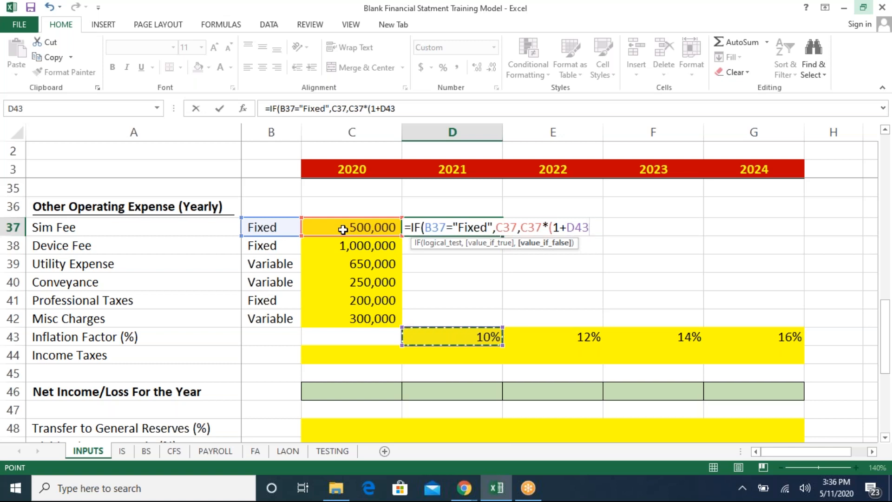
{"action": "type", "text": "))"}
{"action": "key", "text": "Return"}
- Inspect the 2021 Sim Fee formula and the inflation factor cell it references
{"action": "key", "text": "Up"}
{"action": "left_click", "coordinate": [343, 229]}
{"action": "key", "text": "Left"}
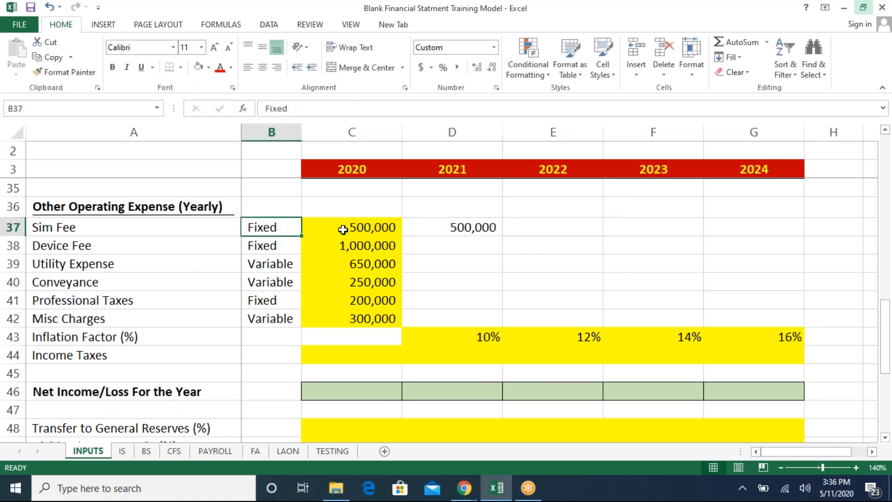
{"action": "key", "text": "Left"}
{"action": "key", "text": "Right"}
{"action": "key", "text": "Right"}
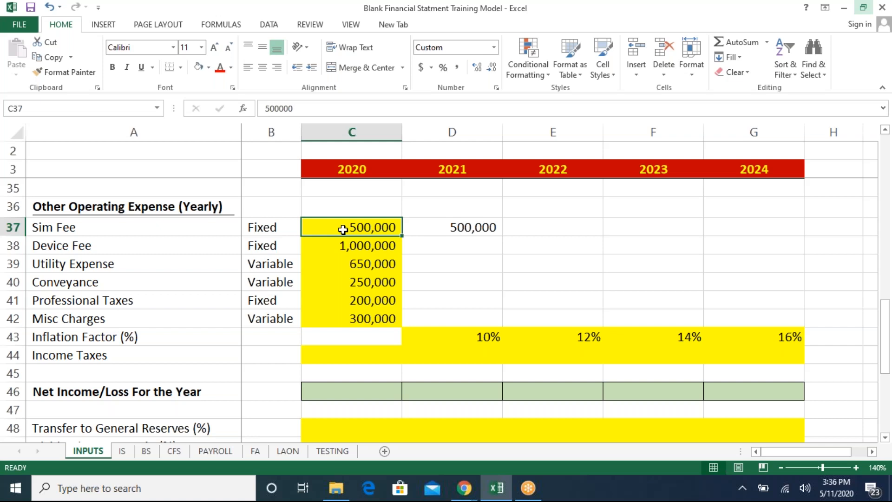
{"action": "key", "text": "Right"}
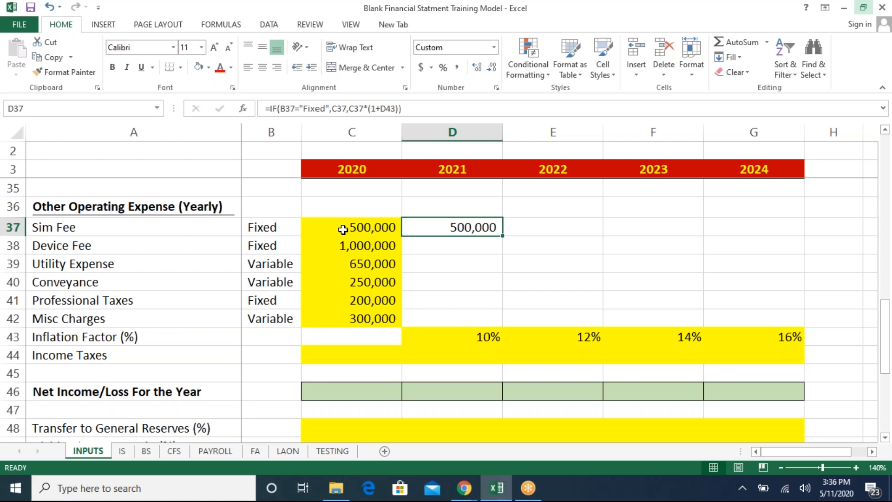
{"action": "key", "text": "Down"}
{"action": "key", "text": "Down"}
{"action": "key", "text": "Down"}
{"action": "key", "text": "Down"}
{"action": "key", "text": "Down"}
{"action": "key", "text": "Down"}
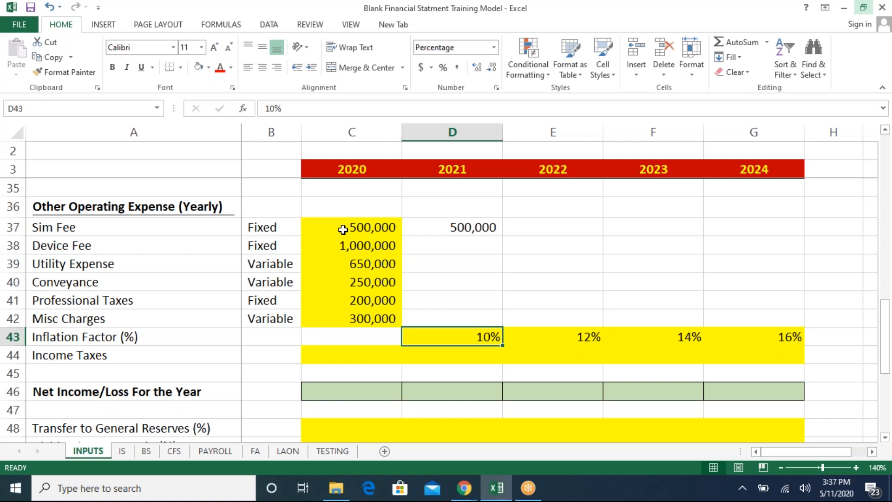
- In the 2021 Sim Fee formula, make the inflation factor reference row-absolute as D$43
{"action": "key", "text": "shift+space"}
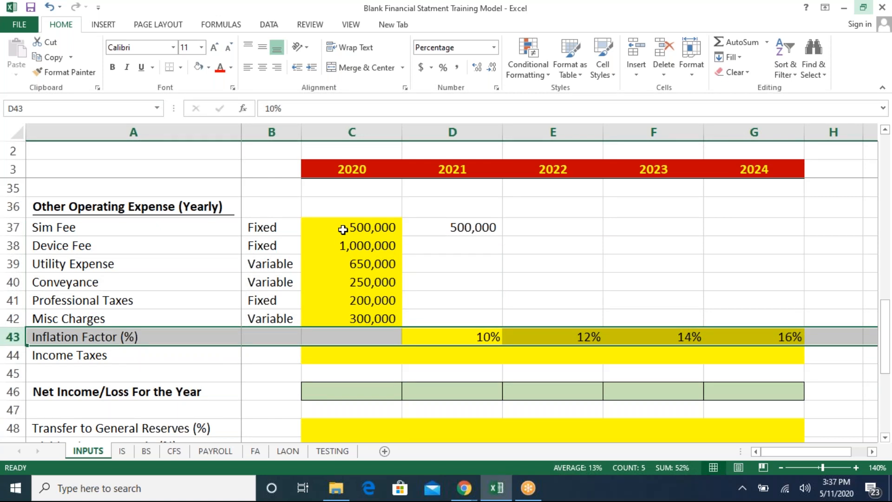
{"action": "key", "text": "Up"}
{"action": "key", "text": "Up"}
{"action": "key", "text": "Up"}
{"action": "key", "text": "Up"}
{"action": "key", "text": "Up"}
{"action": "key", "text": "Up"}
{"action": "key", "text": "F2"}
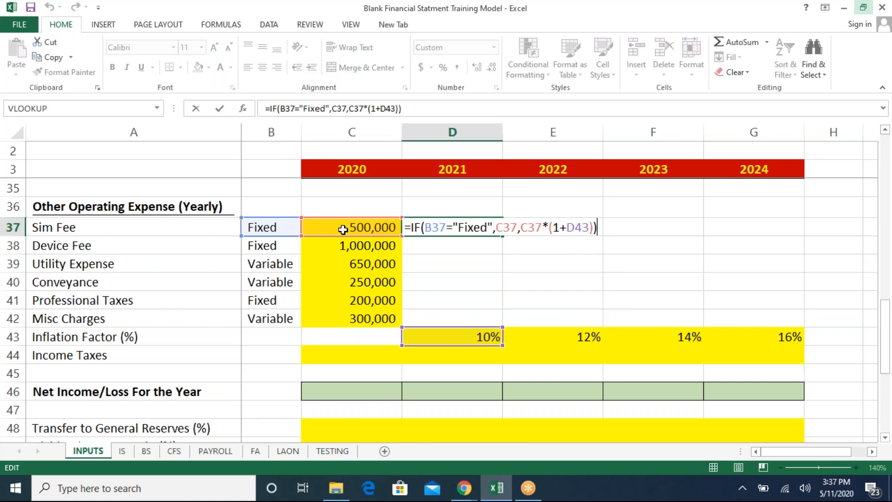
{"action": "key", "text": "Left"}
{"action": "key", "text": "Left"}
{"action": "key", "text": "Left"}
{"action": "key", "text": "Left"}
{"action": "key", "text": "Left"}
{"action": "key", "text": "shift+Right"}
{"action": "key", "text": "shift+Right"}
{"action": "key", "text": "shift+Right"}
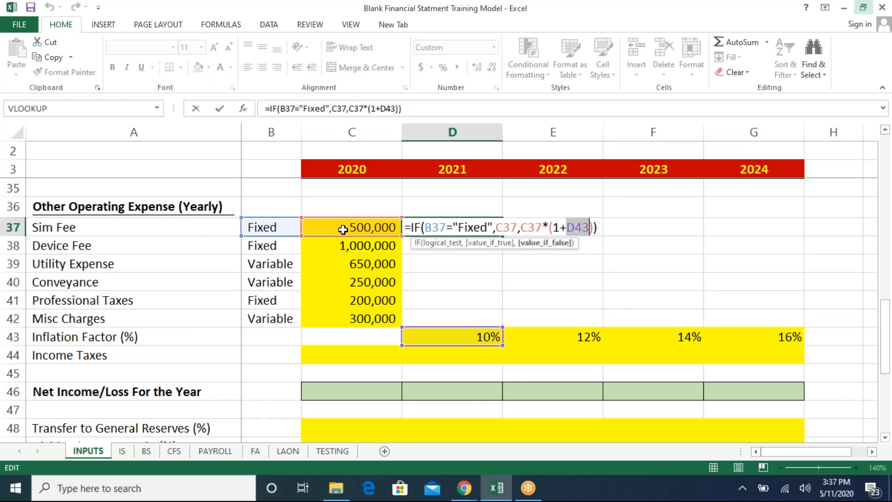
{"action": "key", "text": "F4"}
{"action": "key", "text": "F4"}
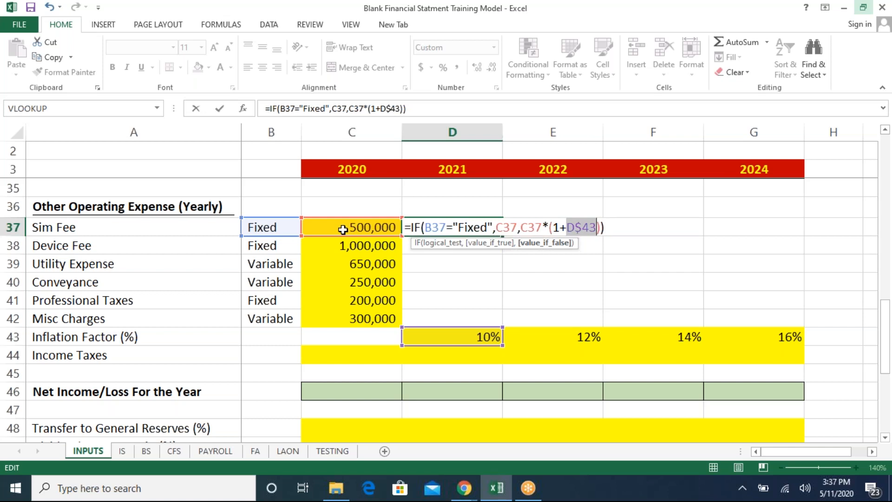
{"action": "key", "text": "Return"}
- Lock the column of the Fixed/Variable reference in the 2021 Sim Fee formula, making it $B37
{"action": "key", "text": "Up"}
{"action": "key", "text": "Left"}
{"action": "key", "text": "Left"}
{"action": "key", "text": "Left"}
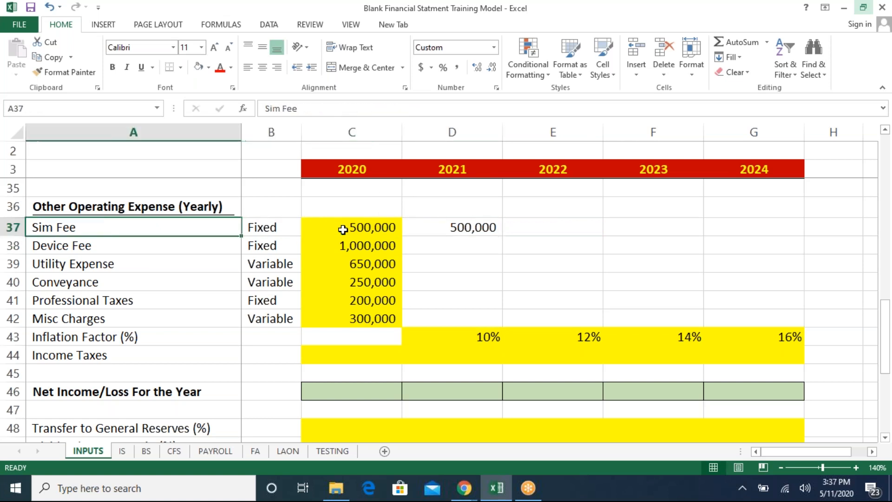
{"action": "key", "text": "Right"}
{"action": "key", "text": "ctrl+space"}
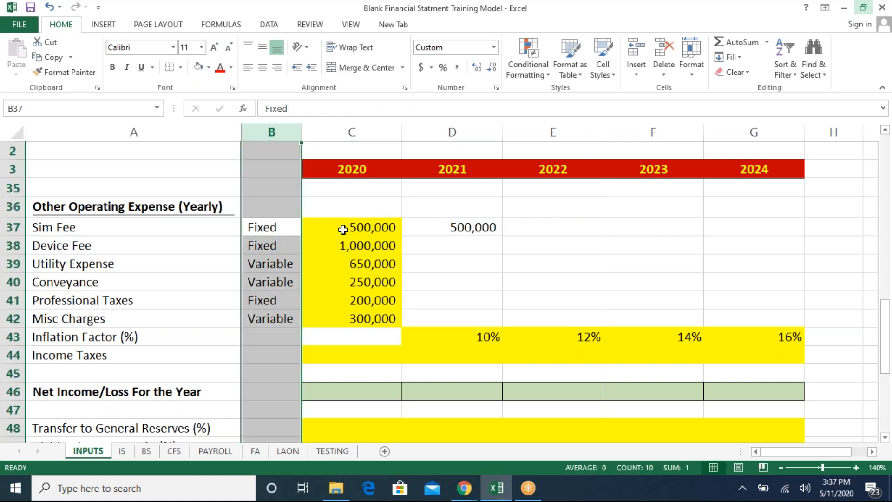
{"action": "left_click", "coordinate": [470, 227]}
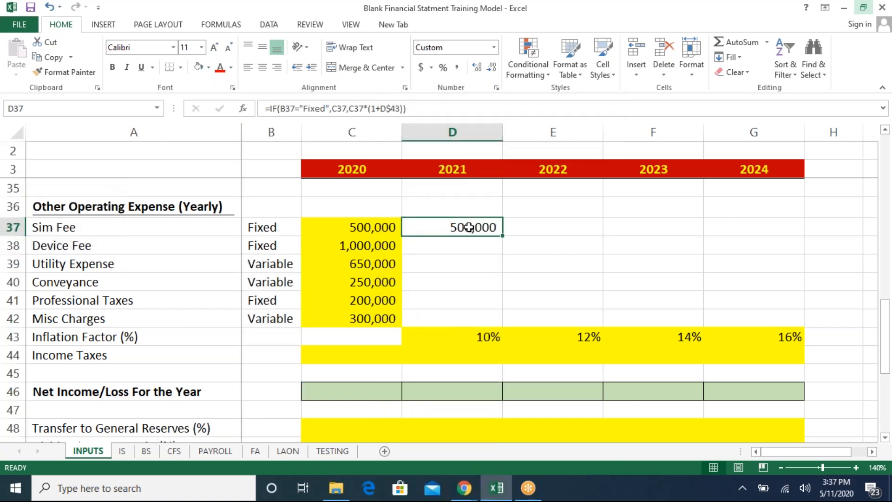
{"action": "key", "text": "F2"}
{"action": "key", "text": "Left"}
{"action": "key", "text": "Left"}
{"action": "key", "text": "Left"}
{"action": "key", "text": "Left"}
{"action": "key", "text": "Left"}
{"action": "key", "text": "Left"}
{"action": "key", "text": "Left"}
{"action": "key", "text": "Left"}
{"action": "key", "text": "Left"}
{"action": "key", "text": "Left"}
{"action": "key", "text": "Left"}
{"action": "key", "text": "Left"}
{"action": "key", "text": "Left"}
{"action": "key", "text": "Left"}
{"action": "key", "text": "Left"}
{"action": "key", "text": "Left"}
{"action": "key", "text": "Left"}
{"action": "key", "text": "Left"}
{"action": "key", "text": "Left"}
{"action": "key", "text": "Left"}
{"action": "key", "text": "Left"}
{"action": "key", "text": "Left"}
{"action": "key", "text": "Left"}
{"action": "key", "text": "shift+Right"}
{"action": "key", "text": "shift+Right"}
{"action": "key", "text": "shift+Right"}
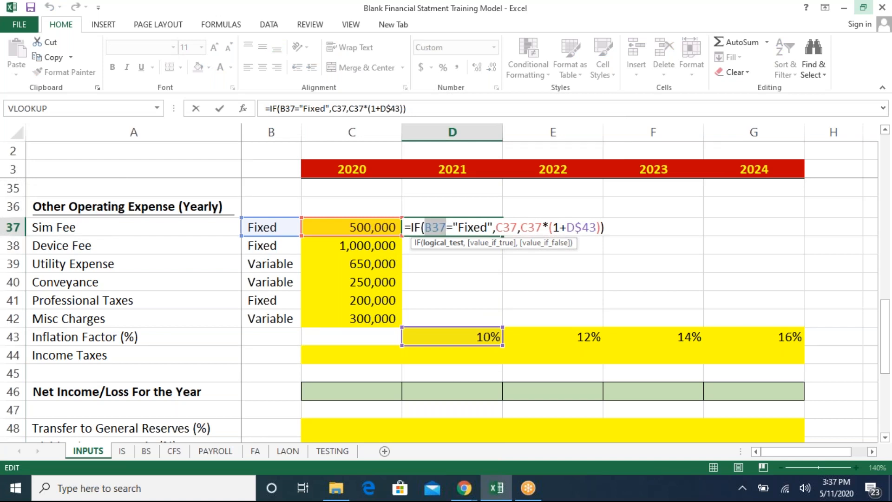
{"action": "key", "text": "F4"}
{"action": "key", "text": "F4"}
{"action": "key", "text": "F4"}
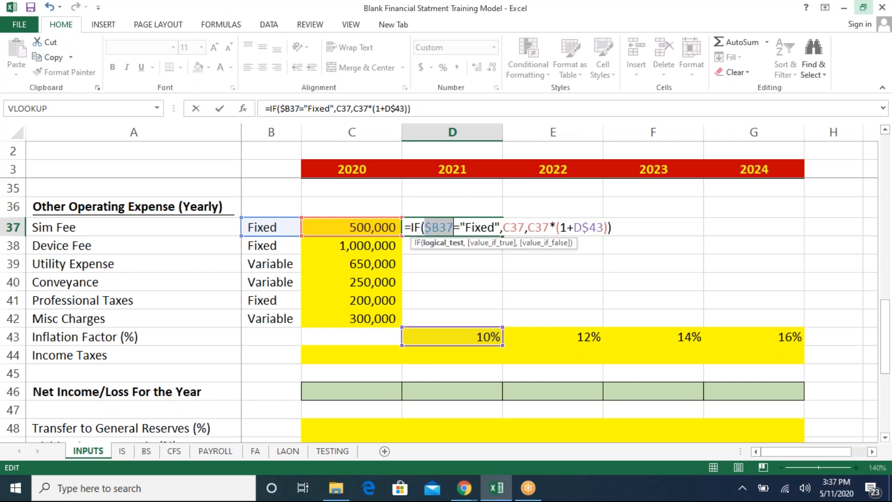
{"action": "key", "text": "Return"}
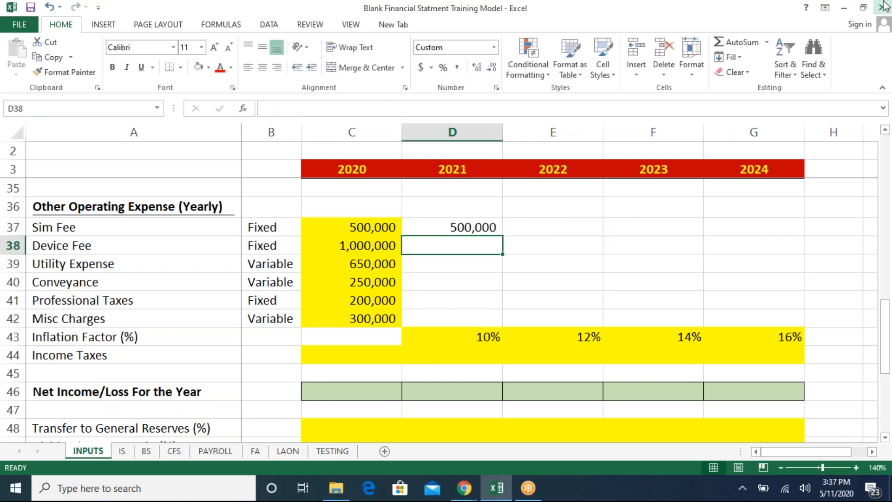
- Copy the 2021 Sim Fee formula across to the 2022, 2023 and 2024 cells
{"action": "key", "text": "Up"}
{"action": "key", "text": "ctrl+c"}
{"action": "key", "text": "Right"}
{"action": "key", "text": "shift+Right"}
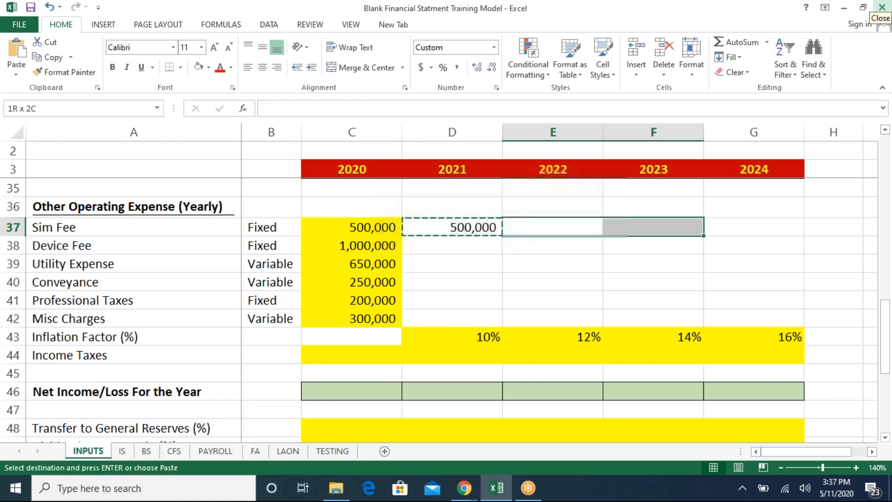
{"action": "key", "text": "shift+Right"}
{"action": "key", "text": "ctrl+v"}
{"action": "key", "text": "Left"}
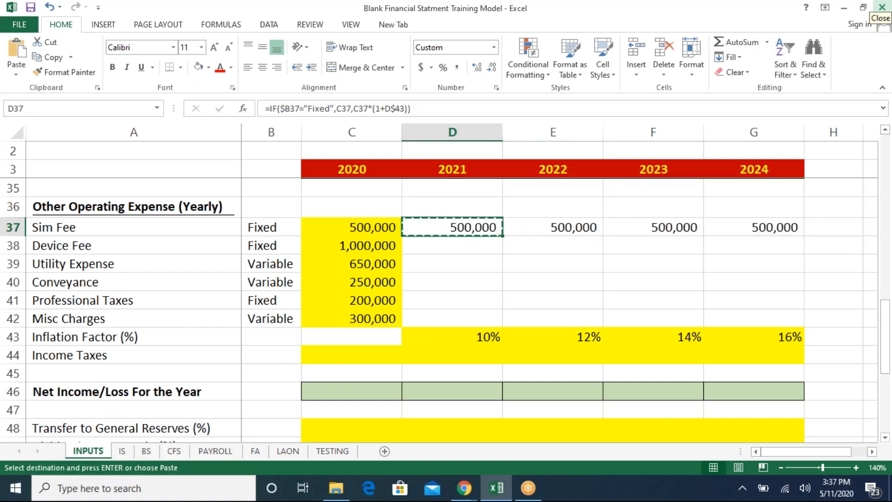
- Paste the same formula into the 2021 to 2024 cells for Device Fee through Misc Charges
{"action": "key", "text": "Down"}
{"action": "key", "text": "Up"}
{"action": "key", "text": "Down"}
{"action": "key", "text": "shift+Right"}
{"action": "key", "text": "shift+Right"}
{"action": "key", "text": "shift+Right"}
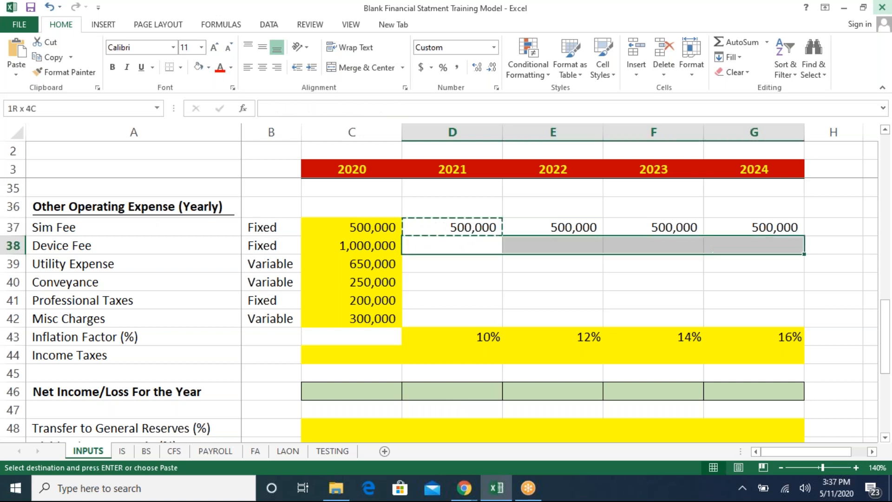
{"action": "key", "text": "shift+Down"}
{"action": "key", "text": "shift+Down"}
{"action": "key", "text": "shift+Down"}
{"action": "key", "text": "shift+Down"}
{"action": "key", "text": "ctrl+v"}
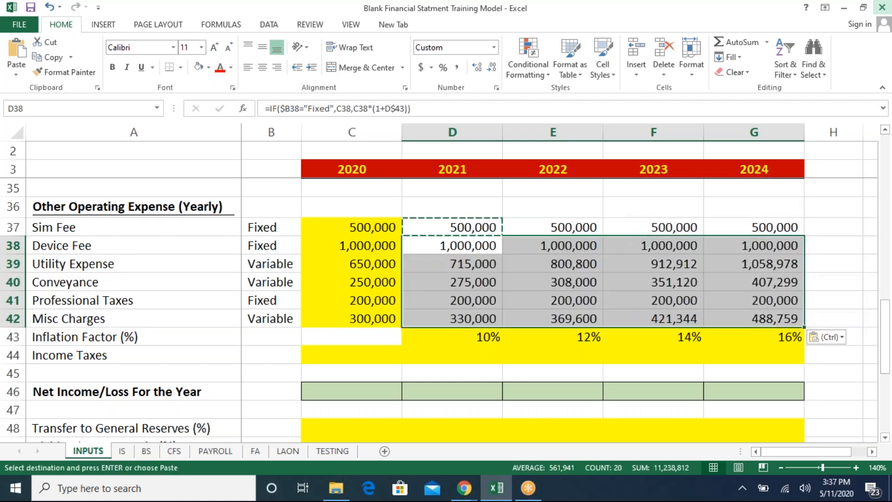
{"action": "key", "text": "Down"}
{"action": "key", "text": "Escape"}
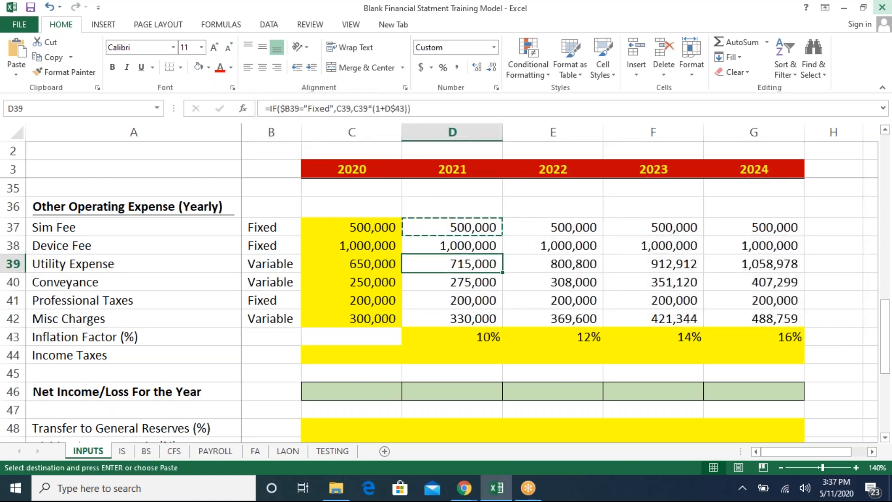
- Inspect the copied Utility Expense formulas for 2021, 2022 and 2023 and their references
{"action": "key", "text": "F2"}
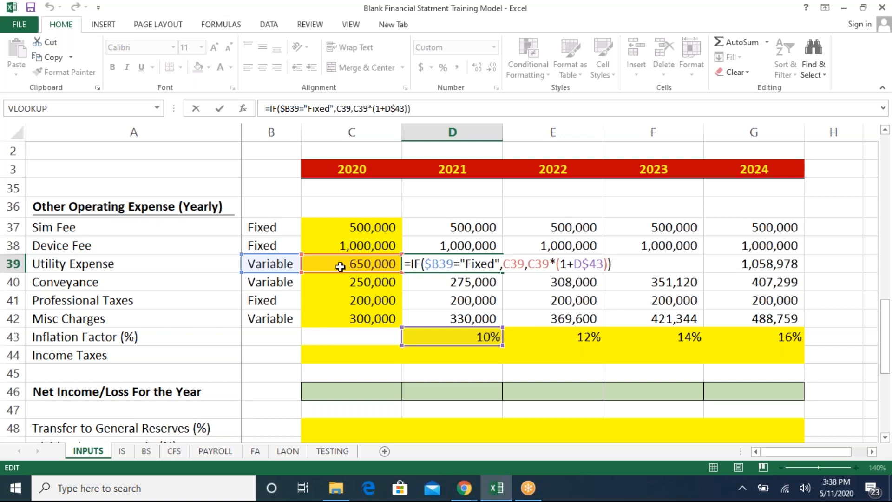
{"action": "key", "text": "ctrl+Return"}
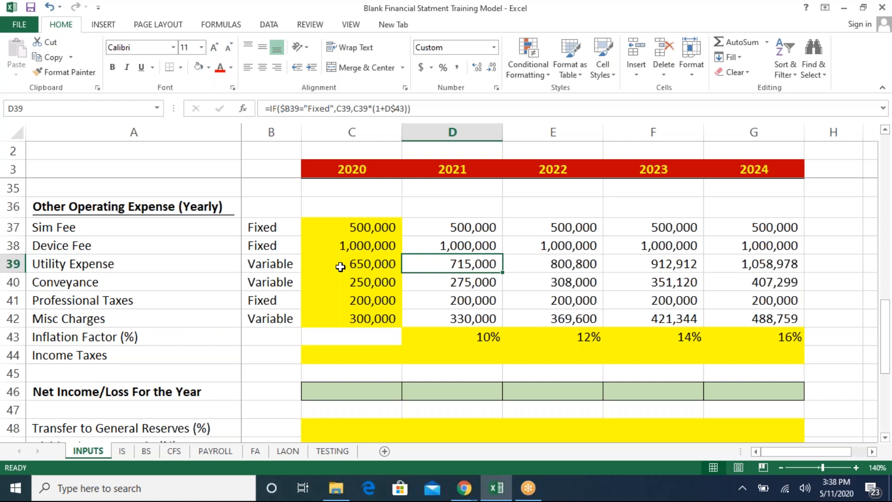
{"action": "key", "text": "Right"}
{"action": "key", "text": "F2"}
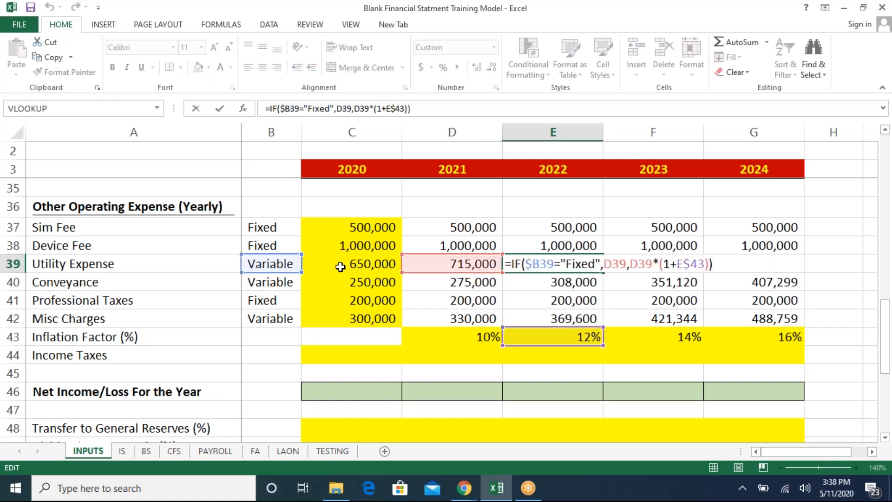
{"action": "key", "text": "Tab"}
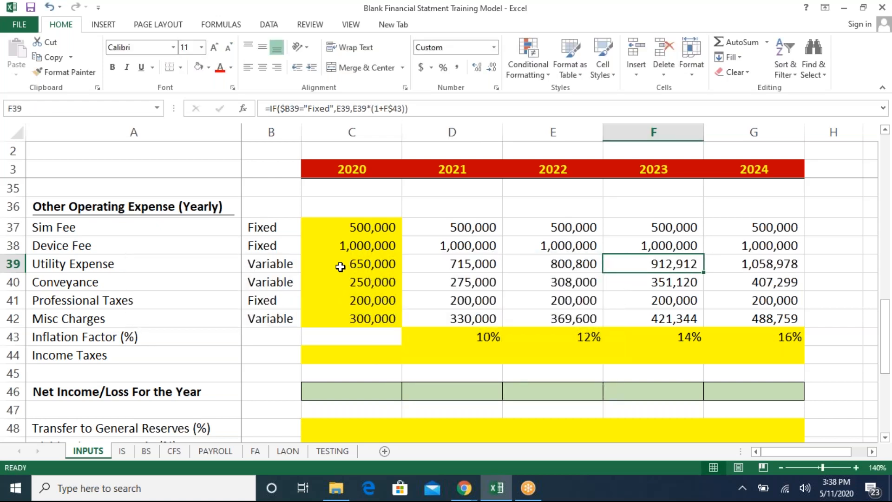
{"action": "key", "text": "F2"}
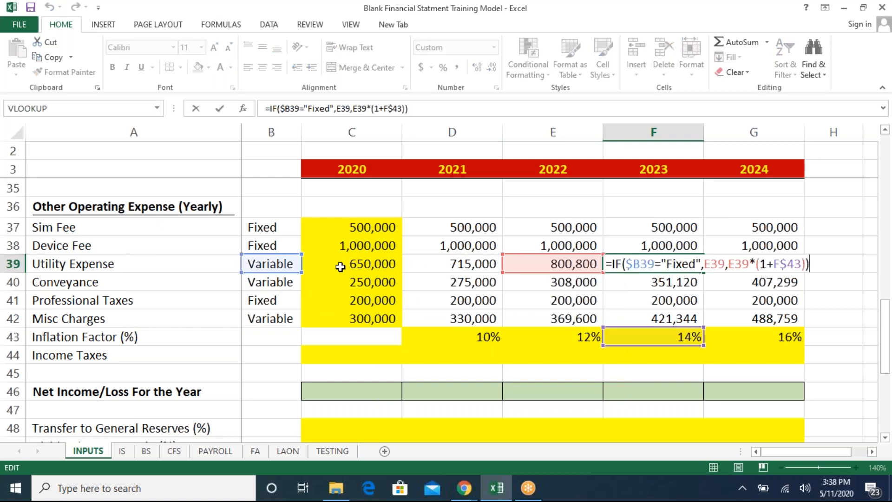
{"action": "key", "text": "Escape"}
{"action": "key", "text": "Left"}
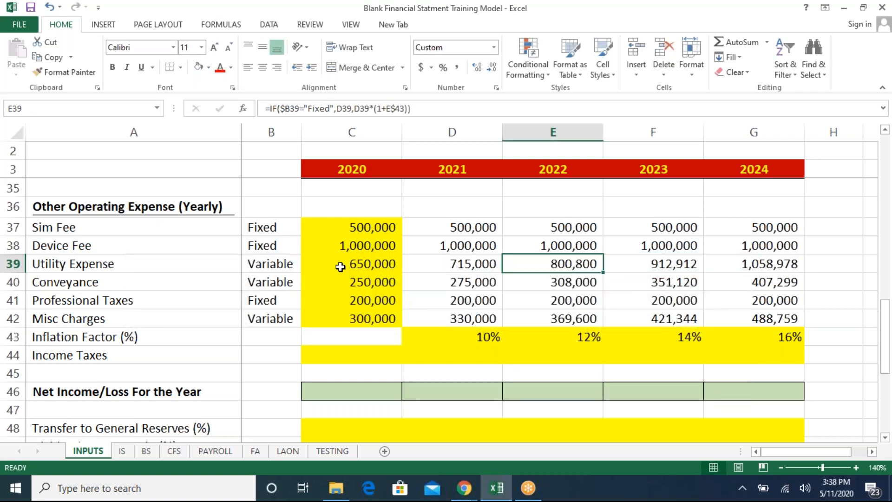
{"action": "key", "text": "Left"}
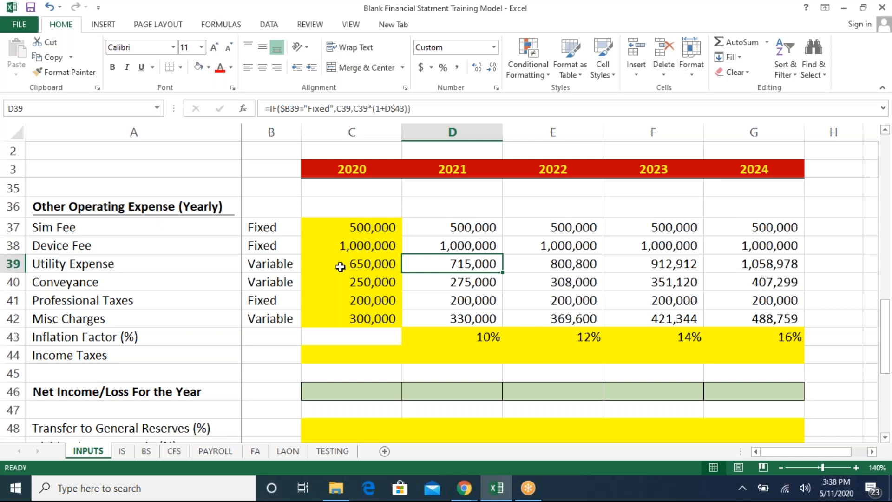
- Compare the operating expense line items on the IS sheet with the Other Operating Expense rows on the INPUTS sheet
{"action": "left_click", "coordinate": [123, 451]}
{"action": "key", "text": "Down"}
{"action": "key", "text": "Down"}
{"action": "key", "text": "Down"}
{"action": "key", "text": "Down"}
{"action": "key", "text": "Down"}
{"action": "key", "text": "Down"}
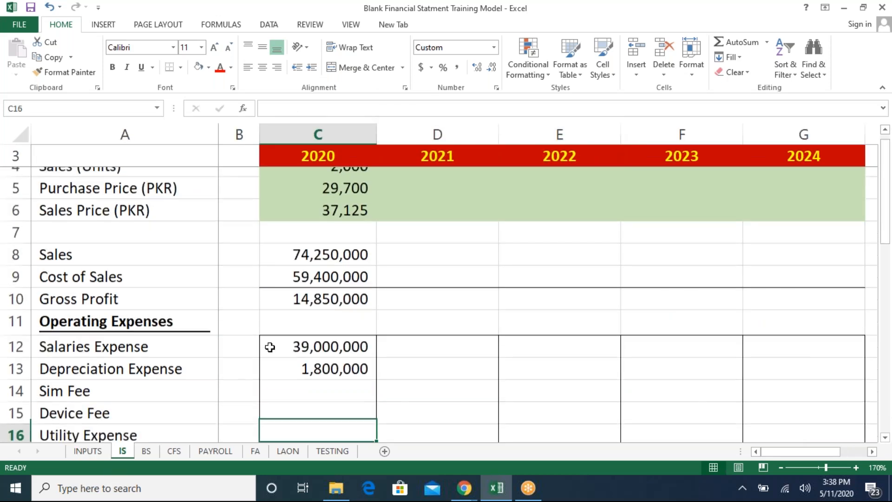
{"action": "key", "text": "Up"}
{"action": "key", "text": "Up"}
{"action": "key", "text": "Up"}
{"action": "key", "text": "Up"}
{"action": "key", "text": "Left"}
{"action": "key", "text": "Up"}
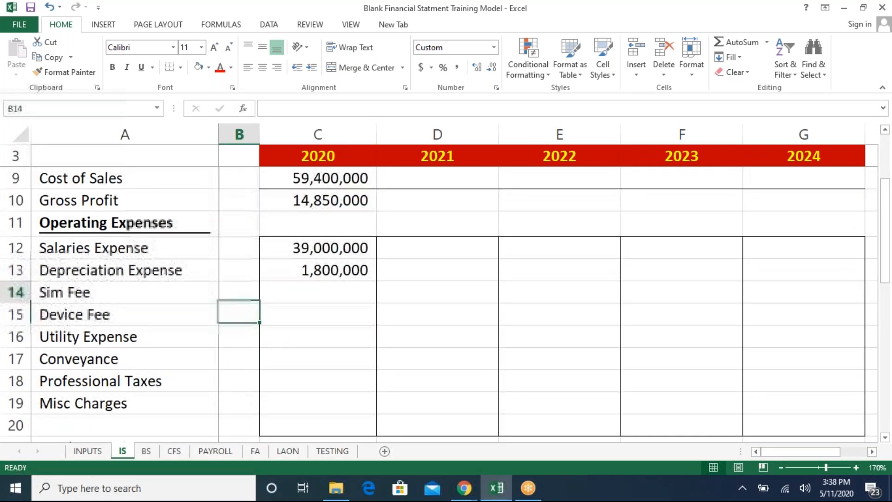
{"action": "key", "text": "Left"}
{"action": "key", "text": "Up"}
{"action": "key", "text": "Down"}
{"action": "key", "text": "Down"}
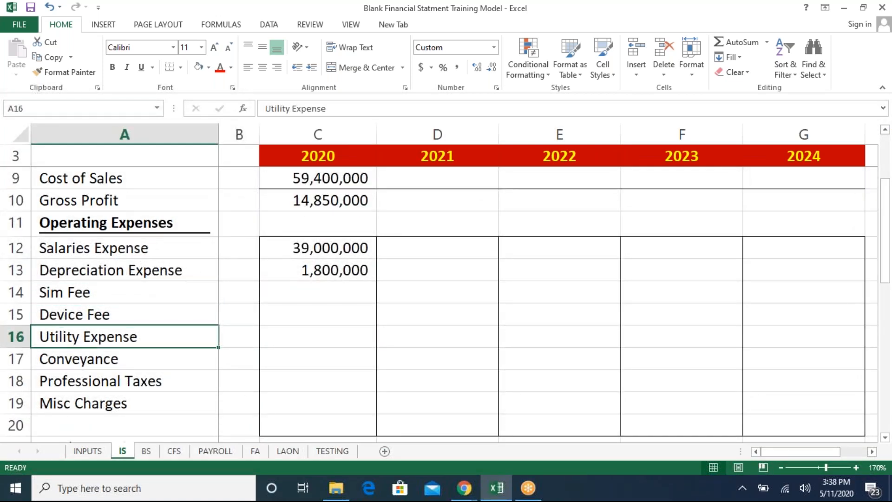
{"action": "key", "text": "Down"}
{"action": "key", "text": "Down"}
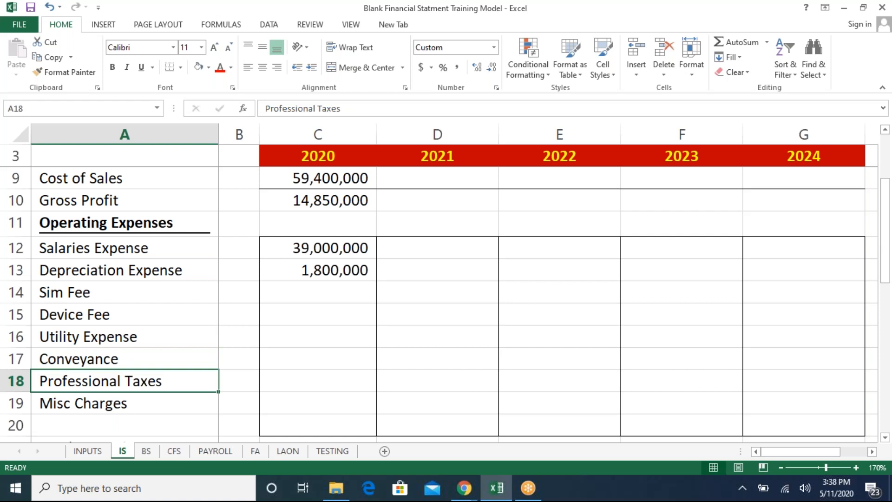
{"action": "key", "text": "Down"}
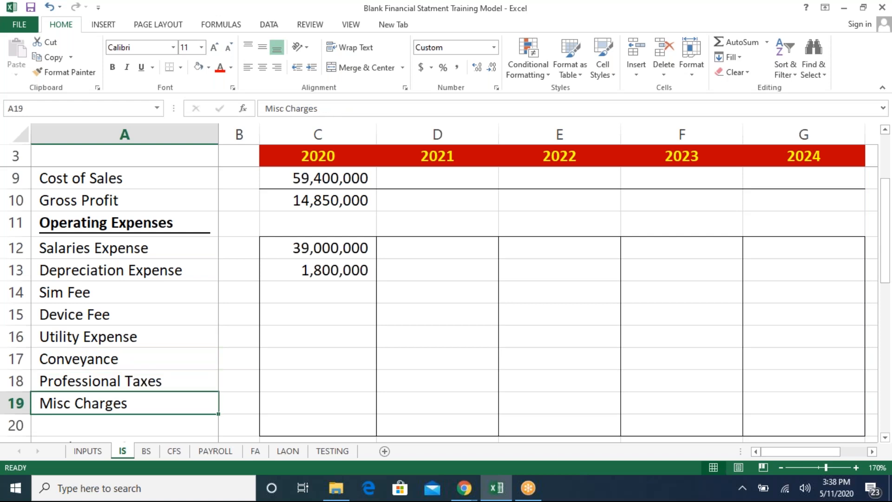
{"action": "key", "text": "ctrl+Page_Up"}
{"action": "key", "text": "Left"}
{"action": "key", "text": "Left"}
{"action": "key", "text": "Left"}
{"action": "key", "text": "Up"}
{"action": "key", "text": "Up"}
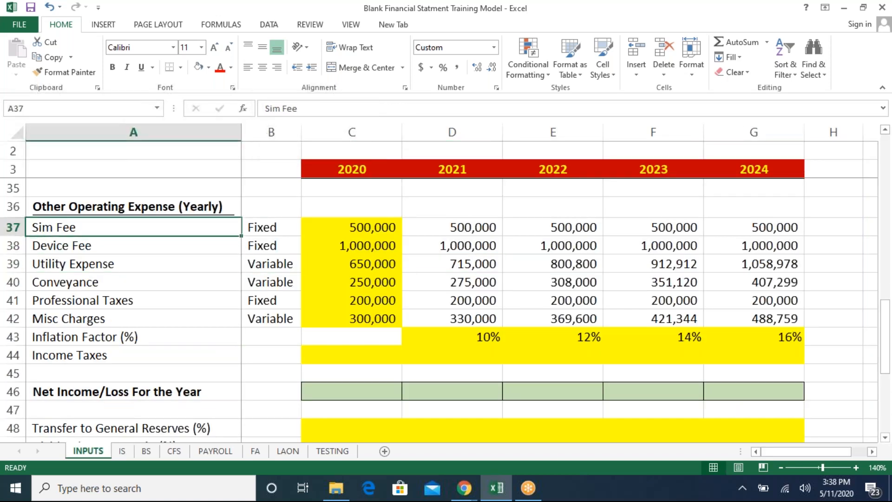
{"action": "key", "text": "Down"}
{"action": "key", "text": "Down"}
{"action": "key", "text": "Down"}
{"action": "key", "text": "Down"}
{"action": "key", "text": "Down"}
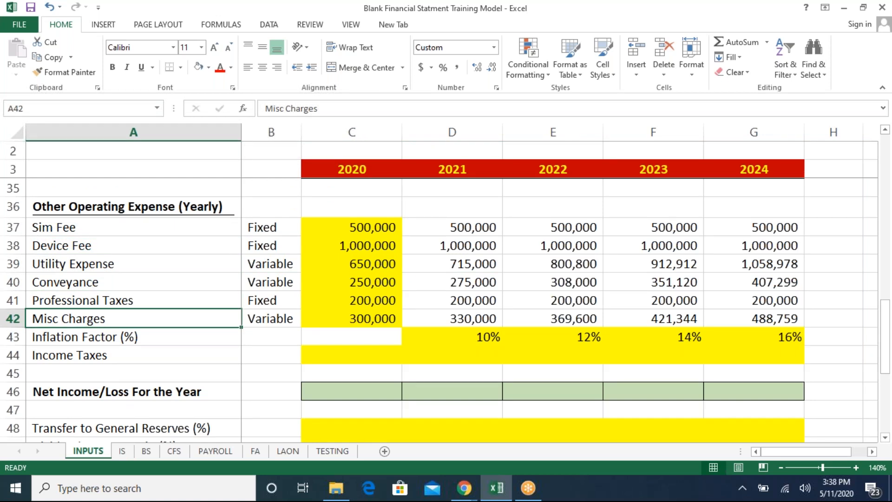
{"action": "key", "text": "ctrl+Page_Down"}
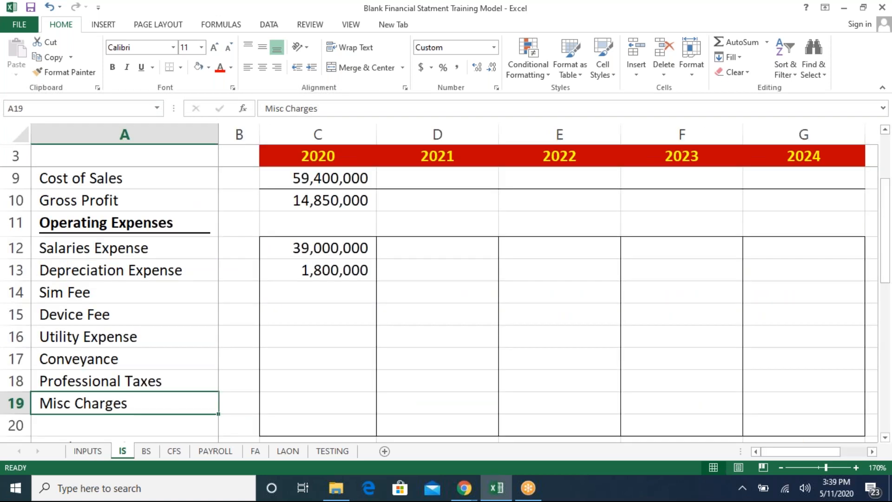
- Link the IS 2020 Sim Fee cell to the 2020 Sim Fee value on the INPUTS sheet
{"action": "key", "text": "Right"}
{"action": "key", "text": "Right"}
{"action": "key", "text": "Up"}
{"action": "key", "text": "Up"}
- Copy the Sim Fee link down into the 2020 cells for Device Fee through Misc Charges
{"action": "key", "text": "Up"}
{"action": "key", "text": "Up"}
{"action": "key", "text": "Up"}
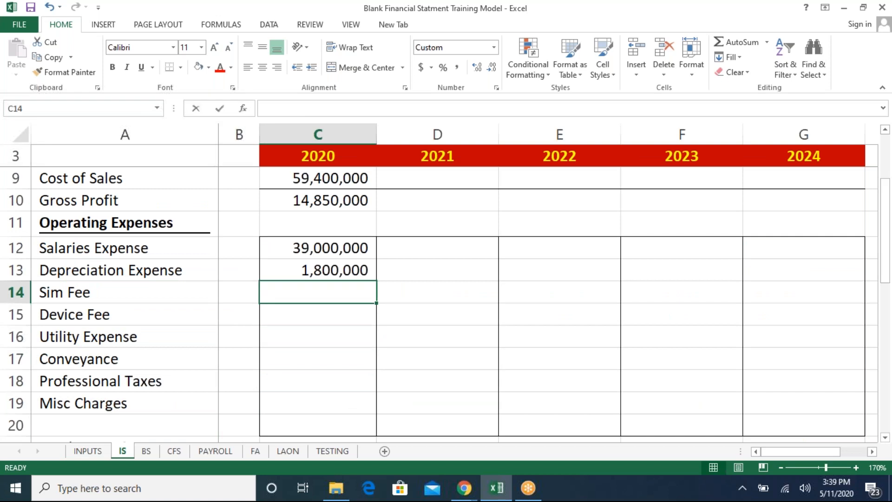
{"action": "type", "text": "="}
{"action": "left_click", "coordinate": [93, 456]}
{"action": "left_click", "coordinate": [364, 230]}
{"action": "key", "text": "Return"}
{"action": "key", "text": "Up"}
{"action": "key", "text": "ctrl+c"}
{"action": "key", "text": "Down"}
{"action": "key", "text": "shift+Down"}
{"action": "key", "text": "shift+Down"}
{"action": "key", "text": "shift+Down"}
{"action": "key", "text": "shift+Down"}
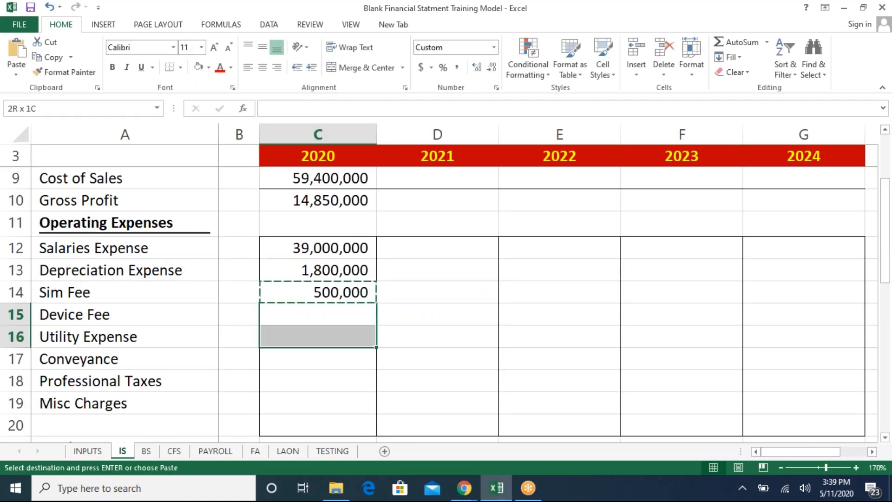
{"action": "key", "text": "ctrl+v"}
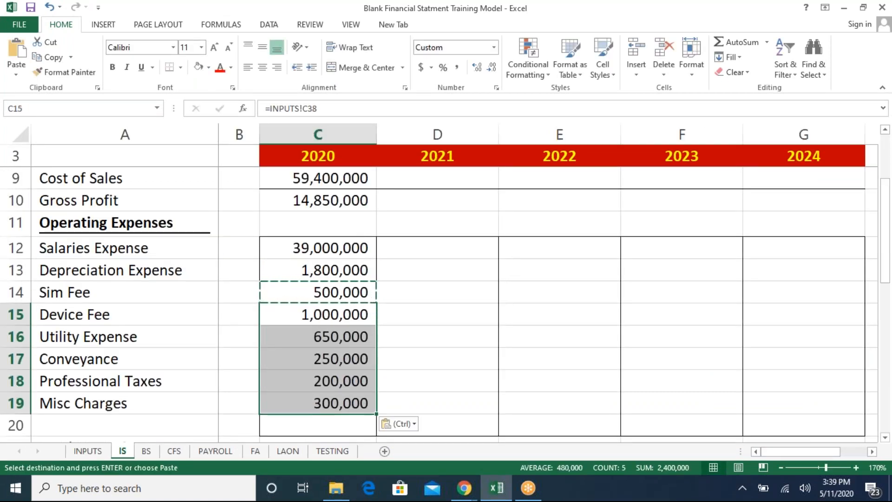
{"action": "key", "text": "Escape"}
- Total the 2020 operating expenses in Total Operating Expense with =SUM(C12:C20)
{"action": "key", "text": "Down"}
{"action": "key", "text": "Down"}
{"action": "key", "text": "Down"}
{"action": "key", "text": "Down"}
{"action": "key", "text": "Down"}
{"action": "key", "text": "Down"}
{"action": "key", "text": "Down"}
{"action": "key", "text": "Down"}
{"action": "key", "text": "Down"}
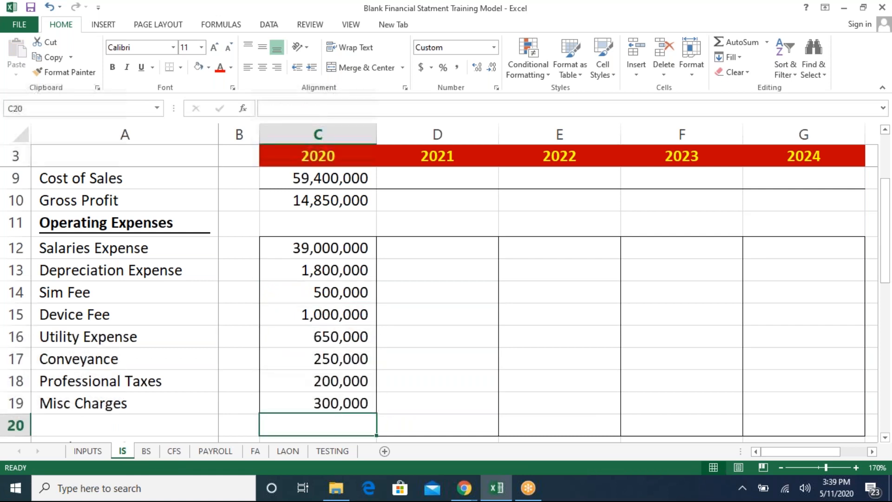
{"action": "key", "text": "Up"}
{"action": "key", "text": "Up"}
{"action": "key", "text": "Up"}
{"action": "type", "text": "="}
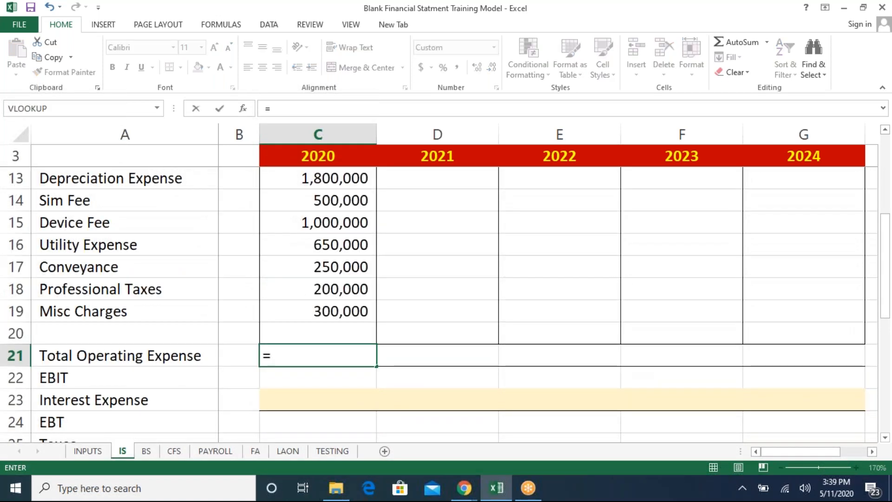
{"action": "type", "text": "sum"}
{"action": "key", "text": "Tab"}
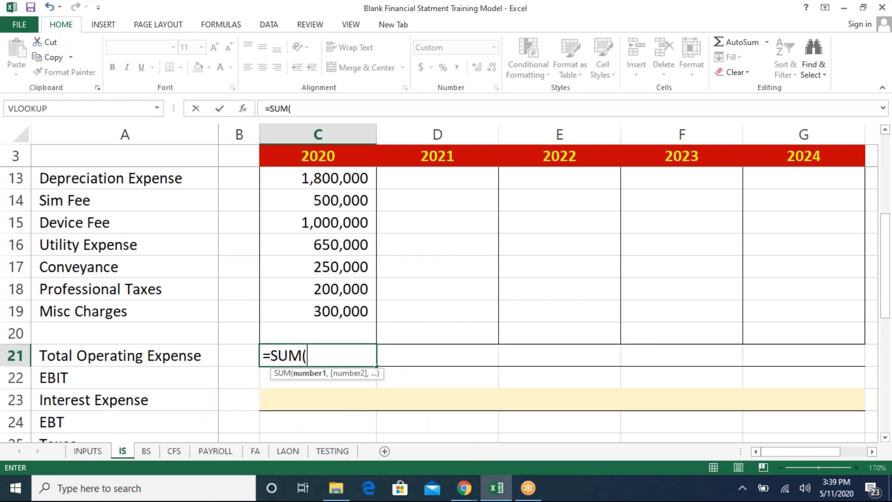
{"action": "key", "text": "Up"}
{"action": "key", "text": "shift+Up"}
{"action": "key", "text": "shift+Up"}
{"action": "key", "text": "shift+Up"}
{"action": "key", "text": "shift+Up"}
{"action": "key", "text": "shift+Up"}
{"action": "key", "text": "shift+Up"}
{"action": "key", "text": "shift+Up"}
{"action": "key", "text": "shift+Up"}
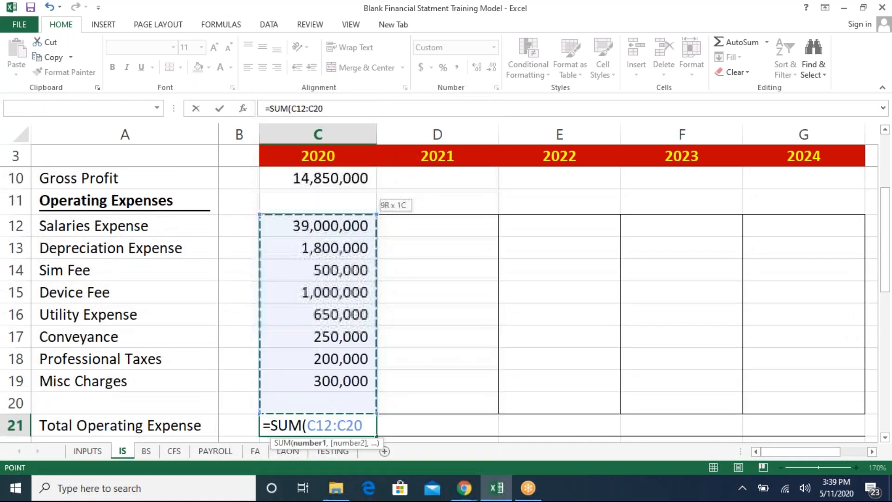
{"action": "type", "text": ")"}
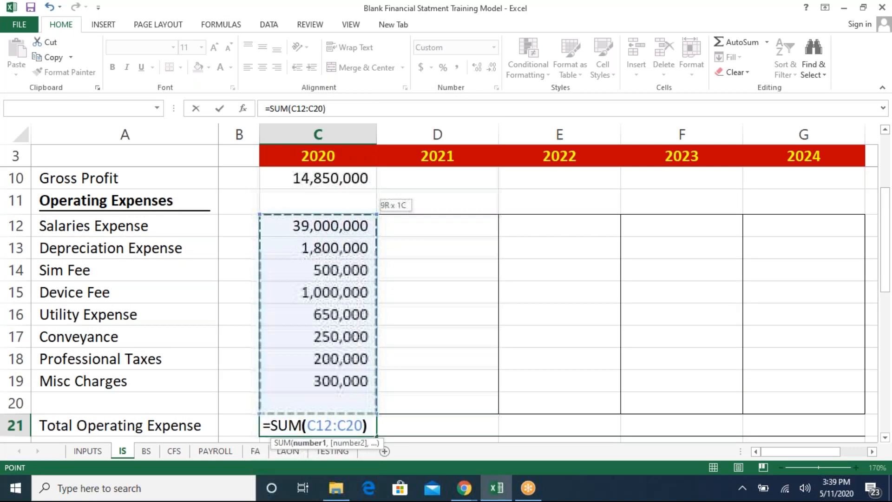
{"action": "key", "text": "Return"}
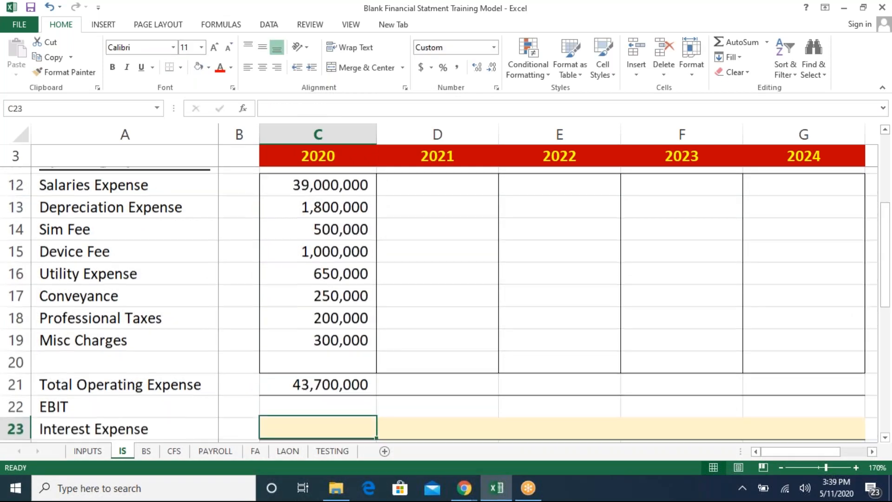
- Calculate 2020 EBIT as Gross Profit minus Total Operating Expense
{"action": "type", "text": "="}
{"action": "key", "text": "Up"}
{"action": "key", "text": "Up"}
{"action": "key", "text": "Up"}
{"action": "key", "text": "Up"}
{"action": "key", "text": "Up"}
{"action": "key", "text": "Up"}
{"action": "key", "text": "Up"}
{"action": "key", "text": "Up"}
{"action": "key", "text": "Up"}
{"action": "key", "text": "Up"}
{"action": "key", "text": "Up"}
{"action": "key", "text": "Up"}
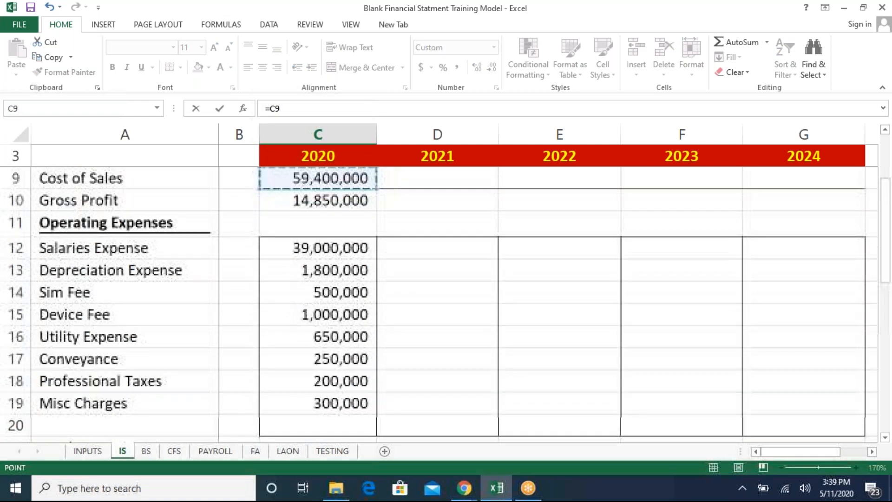
{"action": "type", "text": "-"}
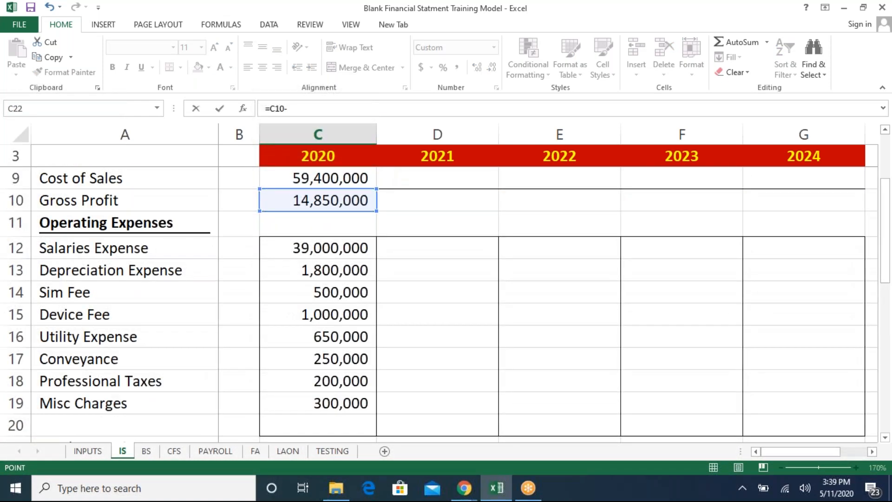
{"action": "key", "text": "Up"}
{"action": "key", "text": "Return"}
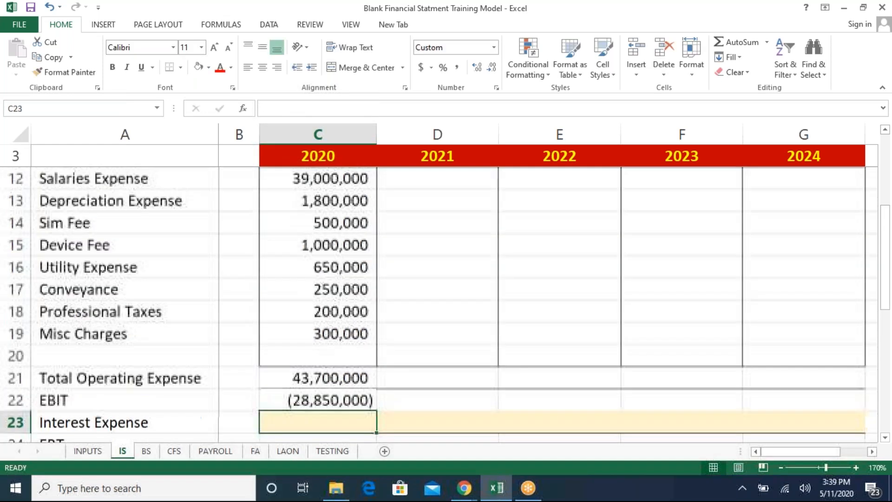
- Set the 2020 Sales (Units) input on the INPUTS sheet to 3000
{"action": "key", "text": "Down"}
{"action": "key", "text": "Down"}
{"action": "key", "text": "Up"}
{"action": "key", "text": "Up"}
{"action": "key", "text": "Up"}
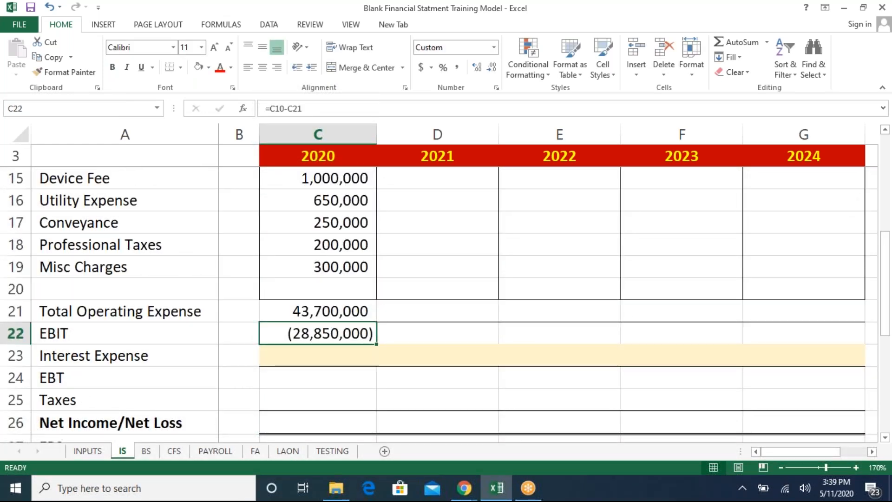
{"action": "key", "text": "Up"}
{"action": "key", "text": "Up"}
{"action": "key", "text": "Up"}
{"action": "key", "text": "Up"}
{"action": "key", "text": "Up"}
{"action": "key", "text": "Up"}
{"action": "key", "text": "Up"}
{"action": "key", "text": "Up"}
{"action": "key", "text": "Up"}
{"action": "key", "text": "Up"}
{"action": "key", "text": "Up"}
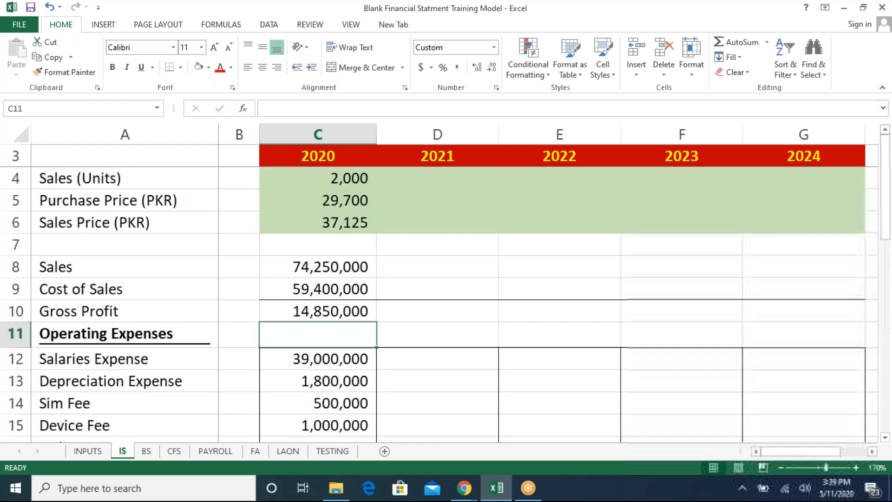
{"action": "key", "text": "ctrl+Page_Up"}
{"action": "key", "text": "Page_Up"}
{"action": "key", "text": "Up"}
{"action": "key", "text": "Up"}
{"action": "key", "text": "Up"}
{"action": "key", "text": "Up"}
{"action": "key", "text": "Up"}
{"action": "key", "text": "Up"}
{"action": "key", "text": "Up"}
{"action": "key", "text": "Right"}
{"action": "key", "text": "Right"}
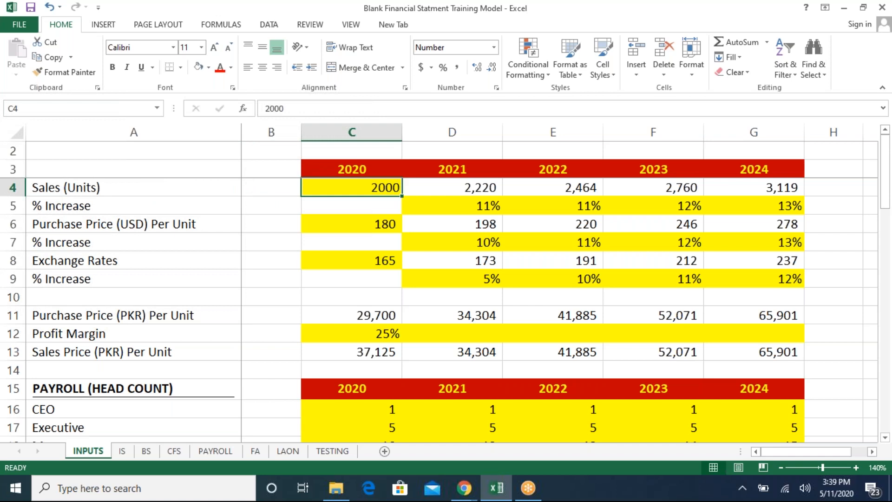
{"action": "type", "text": "300"}
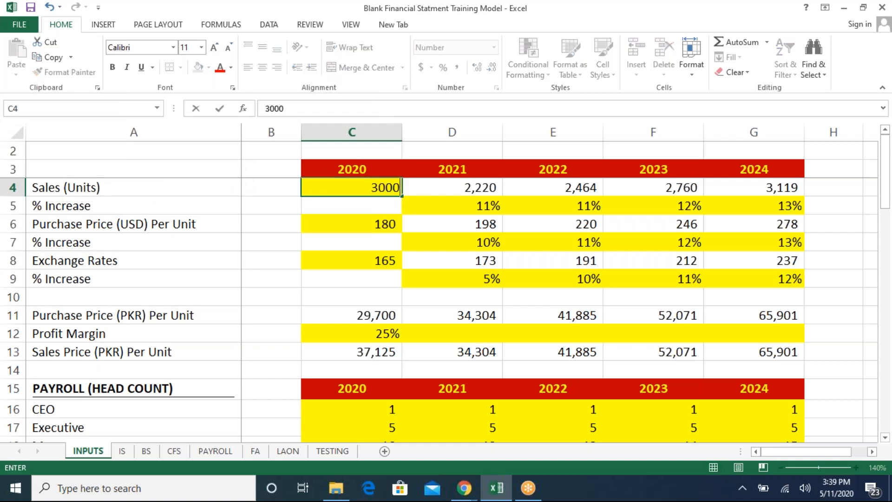
{"action": "key", "text": "Return"}
- Review the updated IS figures and the 2020 EBIT and total expense formulas
{"action": "key", "text": "ctrl+Page_Down"}
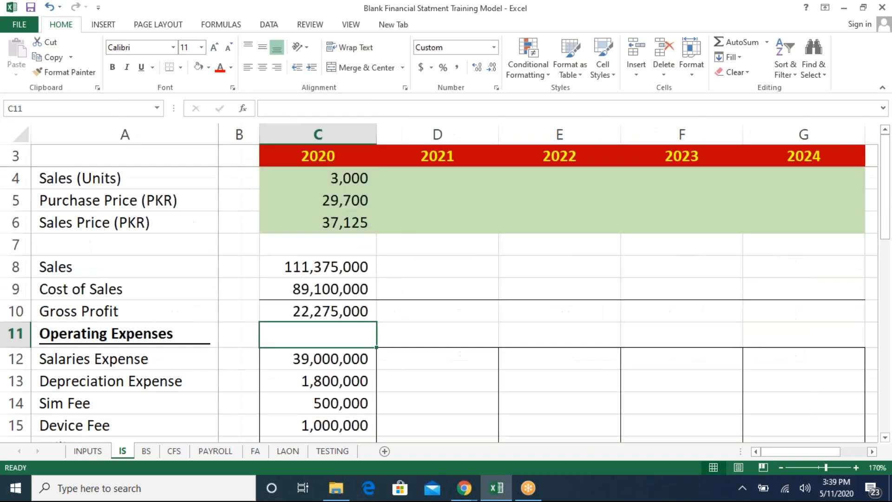
{"action": "key", "text": "Down"}
{"action": "key", "text": "Down"}
{"action": "key", "text": "Down"}
{"action": "key", "text": "Down"}
{"action": "key", "text": "Down"}
{"action": "key", "text": "Down"}
{"action": "key", "text": "Down"}
{"action": "key", "text": "Down"}
{"action": "key", "text": "Down"}
{"action": "key", "text": "Down"}
{"action": "key", "text": "Down"}
{"action": "key", "text": "Down"}
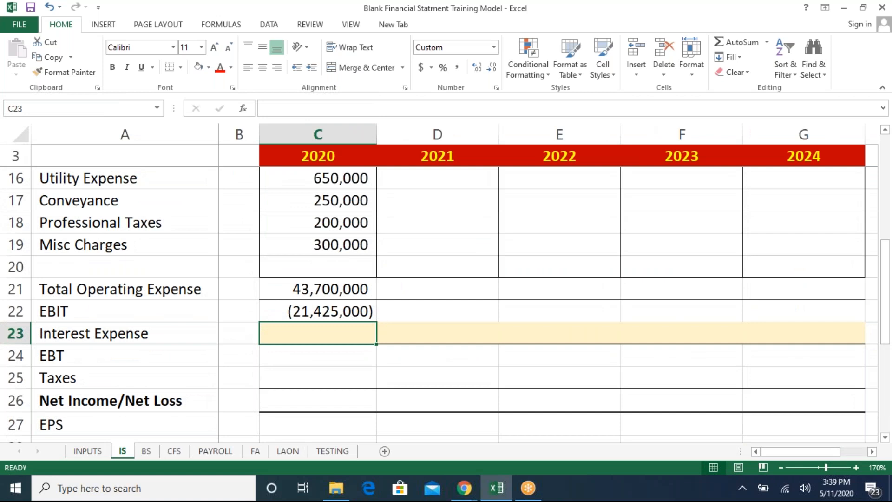
{"action": "key", "text": "Up"}
{"action": "key", "text": "F2"}
{"action": "key", "text": "Escape"}
{"action": "key", "text": "Up"}
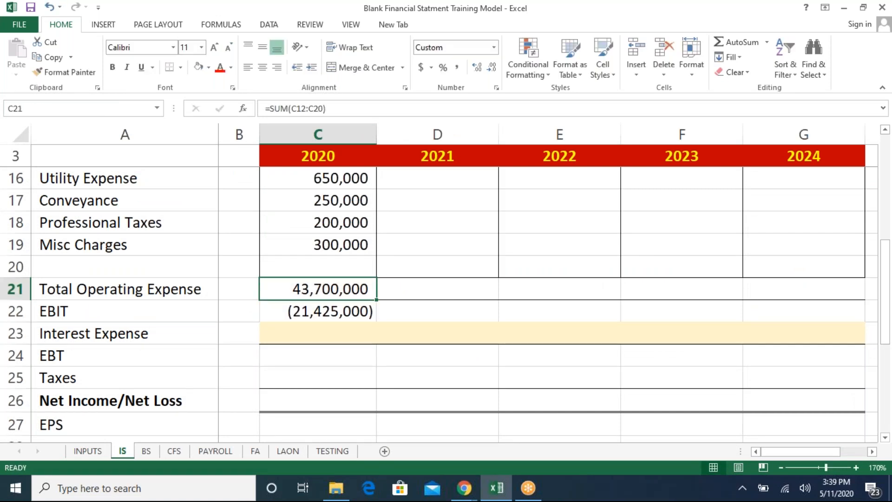
- Change the 2020 CEO salary formula on INPUTS to a monthly 250000 times 12
{"action": "key", "text": "ctrl+Page_Up"}
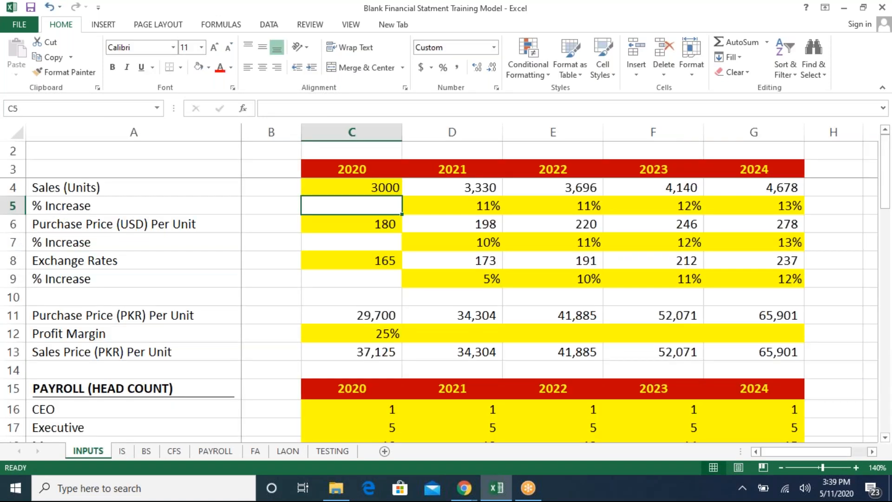
{"action": "key", "text": "Down"}
{"action": "key", "text": "Down"}
{"action": "key", "text": "Down"}
{"action": "key", "text": "Down"}
{"action": "key", "text": "Down"}
{"action": "key", "text": "Down"}
{"action": "key", "text": "Down"}
{"action": "key", "text": "Down"}
{"action": "key", "text": "Down"}
{"action": "key", "text": "Down"}
{"action": "key", "text": "Down"}
{"action": "key", "text": "Down"}
{"action": "key", "text": "Down"}
{"action": "key", "text": "Down"}
{"action": "key", "text": "Down"}
{"action": "key", "text": "Down"}
{"action": "key", "text": "Down"}
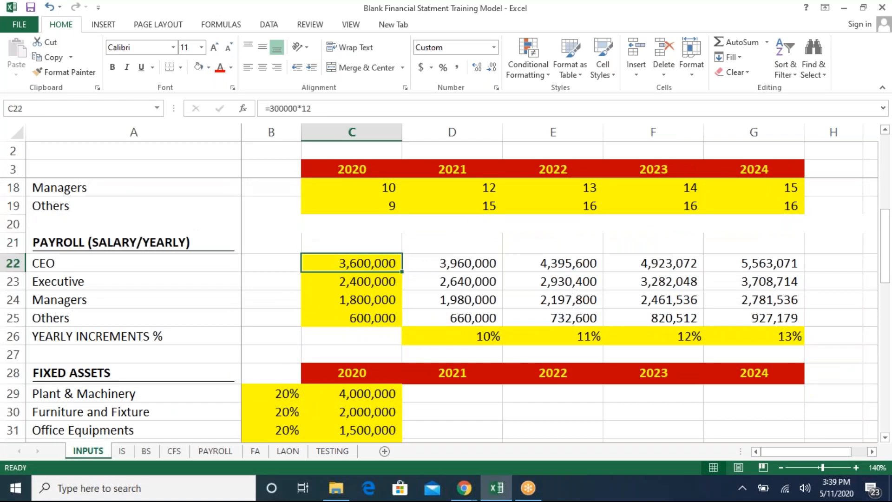
{"action": "key", "text": "Down"}
{"action": "key", "text": "Down"}
{"action": "key", "text": "Up"}
{"action": "key", "text": "Up"}
{"action": "key", "text": "F2"}
{"action": "key", "text": "BackSpace"}
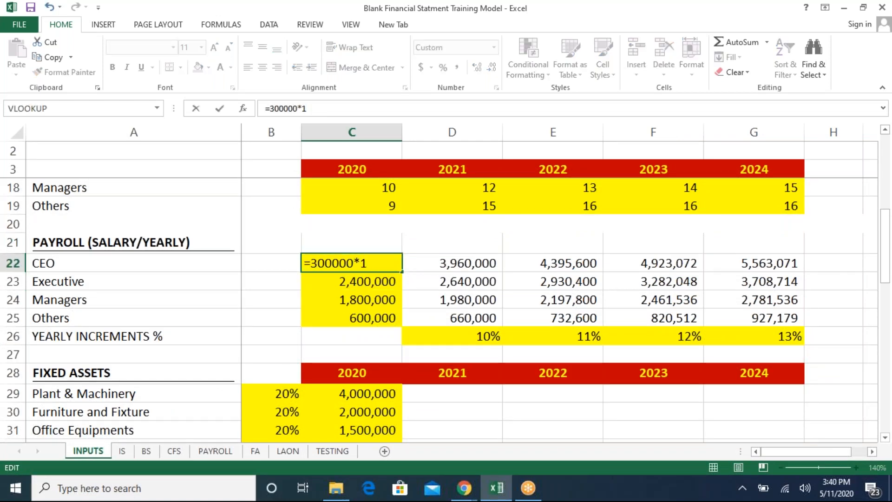
{"action": "key", "text": "BackSpace"}
{"action": "key", "text": "BackSpace"}
{"action": "key", "text": "BackSpace"}
{"action": "key", "text": "BackSpace"}
{"action": "key", "text": "BackSpace"}
{"action": "key", "text": "BackSpace"}
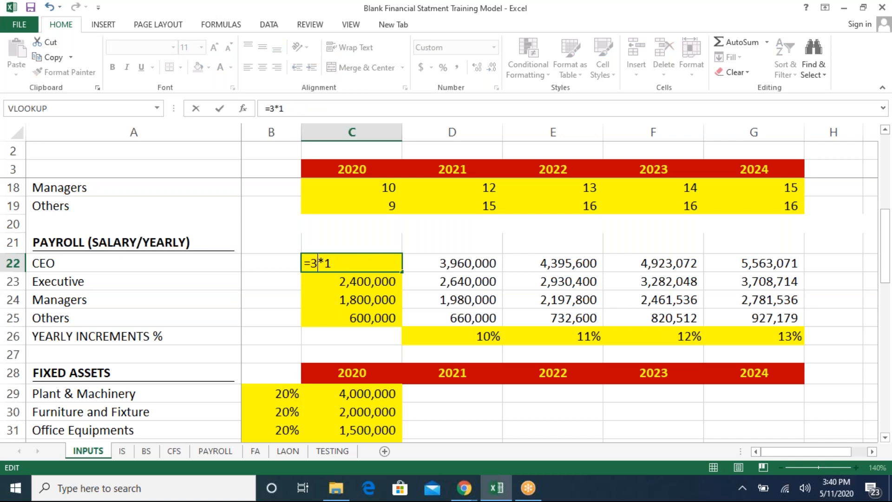
{"action": "type", "text": "250000"}
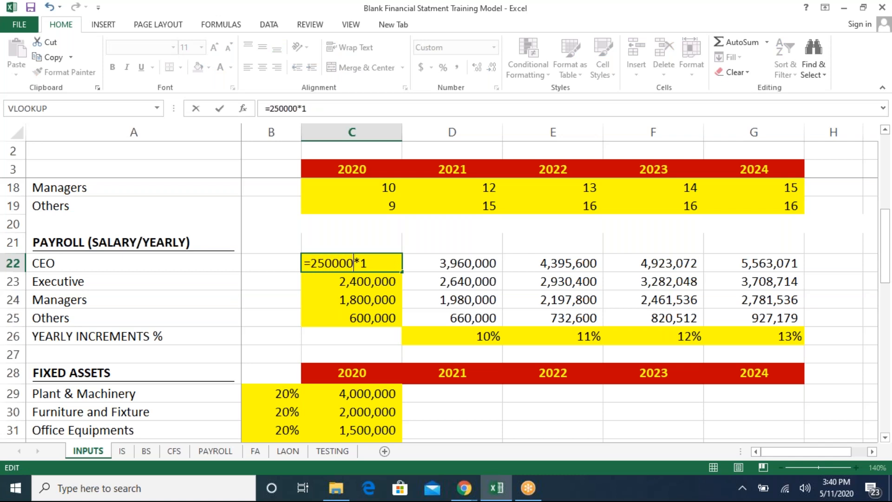
{"action": "key", "text": "Return"}
- Change the 2020 Executive salary formula to a monthly 160000 times 12
{"action": "key", "text": "F2"}
{"action": "key", "text": "Left"}
{"action": "key", "text": "Left"}
{"action": "key", "text": "Left"}
{"action": "key", "text": "BackSpace"}
{"action": "key", "text": "BackSpace"}
{"action": "key", "text": "BackSpace"}
{"action": "key", "text": "BackSpace"}
{"action": "key", "text": "BackSpace"}
{"action": "key", "text": "BackSpace"}
{"action": "type", "text": "160000"}
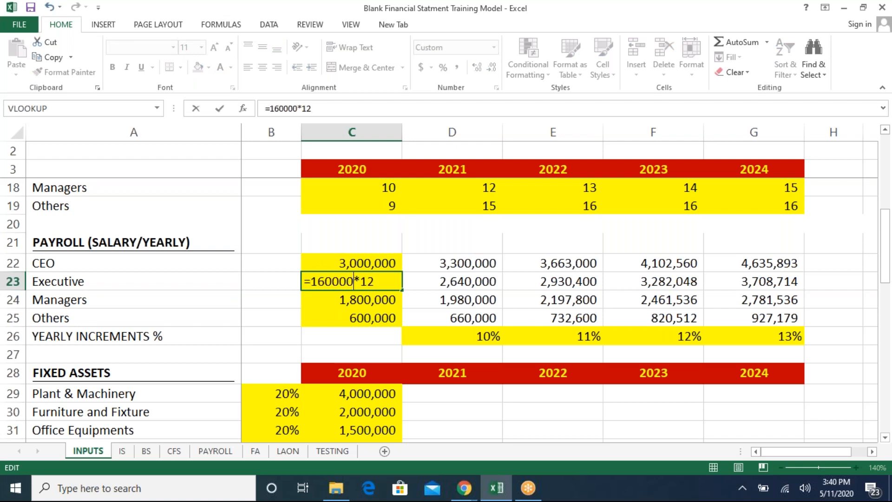
{"action": "key", "text": "Return"}
- Review the fixed assets and other operating expense inputs further down the INPUTS sheet
{"action": "key", "text": "Down"}
{"action": "key", "text": "Down"}
{"action": "key", "text": "Down"}
{"action": "key", "text": "Down"}
{"action": "key", "text": "Down"}
{"action": "key", "text": "Down"}
{"action": "key", "text": "Down"}
{"action": "key", "text": "Down"}
{"action": "key", "text": "Down"}
{"action": "key", "text": "Down"}
{"action": "key", "text": "Down"}
{"action": "key", "text": "Down"}
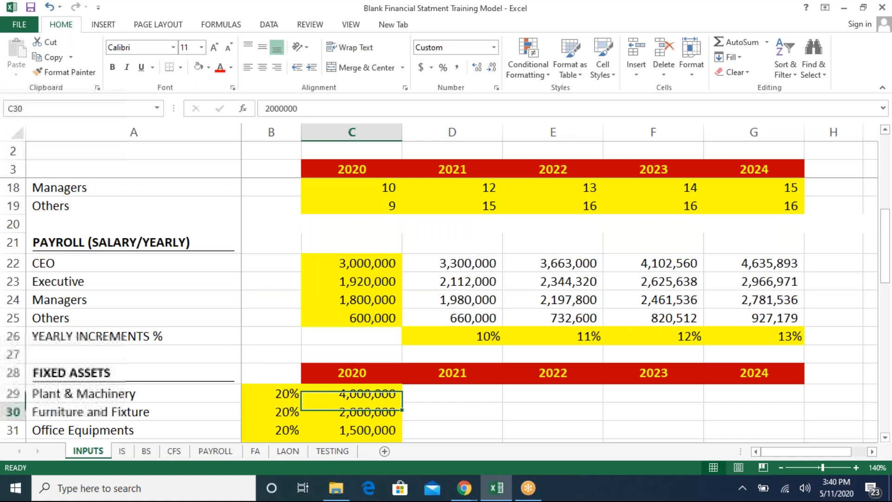
{"action": "key", "text": "Down"}
{"action": "key", "text": "Down"}
{"action": "key", "text": "Down"}
{"action": "key", "text": "Down"}
{"action": "key", "text": "Down"}
{"action": "key", "text": "Up"}
{"action": "key", "text": "Up"}
{"action": "key", "text": "Up"}
{"action": "key", "text": "Up"}
{"action": "key", "text": "Up"}
{"action": "key", "text": "Up"}
{"action": "key", "text": "Up"}
{"action": "key", "text": "Up"}
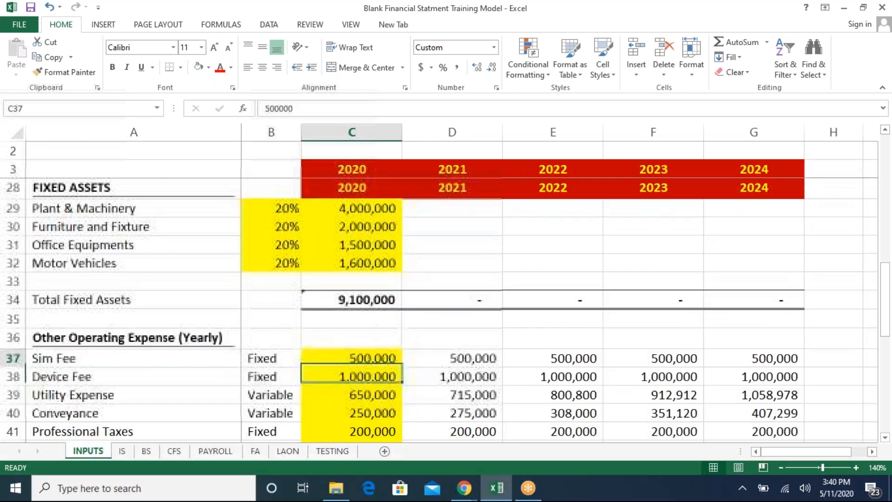
- Reduce the 2020 Plant & Machinery cost to 400,000 and Furniture and Fixture to 200,000 on INPUTS
{"action": "key", "text": "Up"}
{"action": "key", "text": "Up"}
{"action": "key", "text": "Up"}
{"action": "key", "text": "Up"}
{"action": "key", "text": "F2"}
{"action": "key", "text": "BackSpace"}
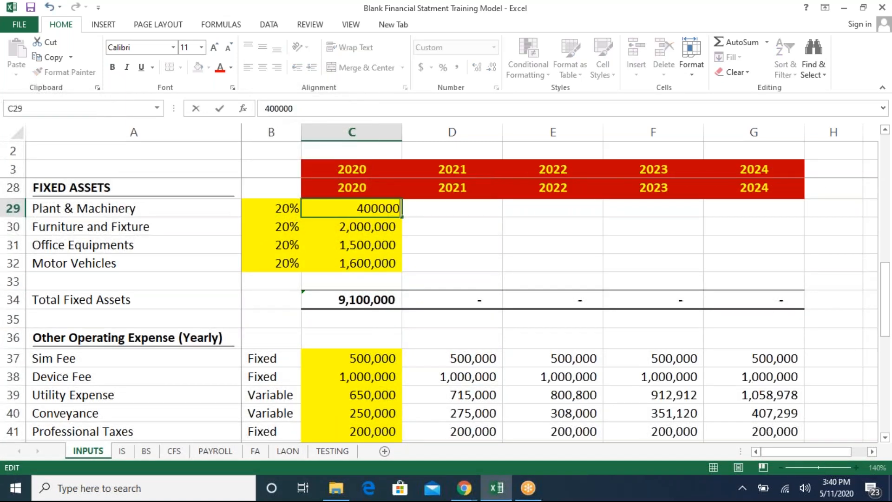
{"action": "key", "text": "Return"}
{"action": "key", "text": "F2"}
{"action": "key", "text": "BackSpace"}
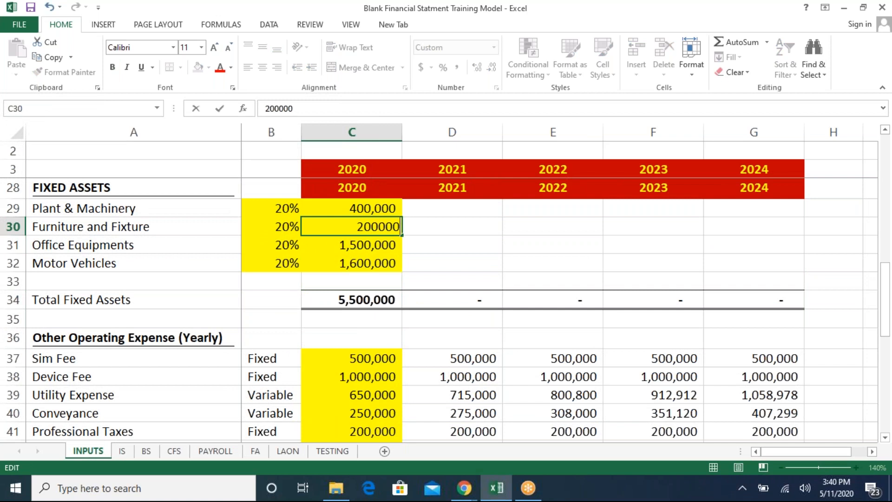
{"action": "key", "text": "Return"}
{"action": "key", "text": "F2"}
{"action": "key", "text": "Escape"}
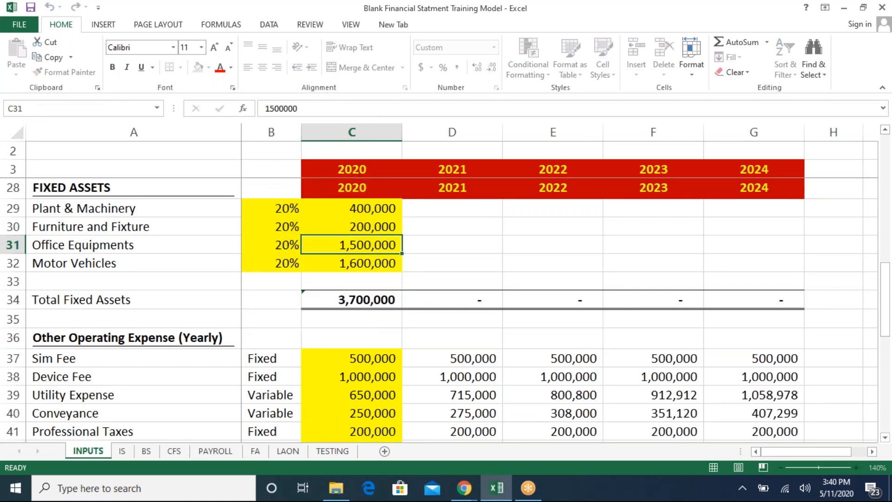
- Set the 2020 Device Fee to 600,000
{"action": "key", "text": "Down"}
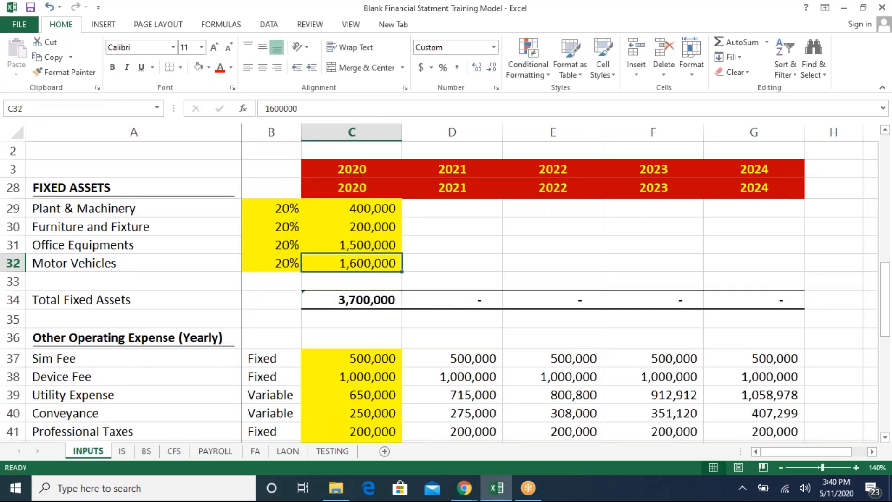
{"action": "key", "text": "Down"}
{"action": "key", "text": "Down"}
{"action": "key", "text": "Down"}
{"action": "key", "text": "Down"}
{"action": "key", "text": "Down"}
{"action": "key", "text": "Down"}
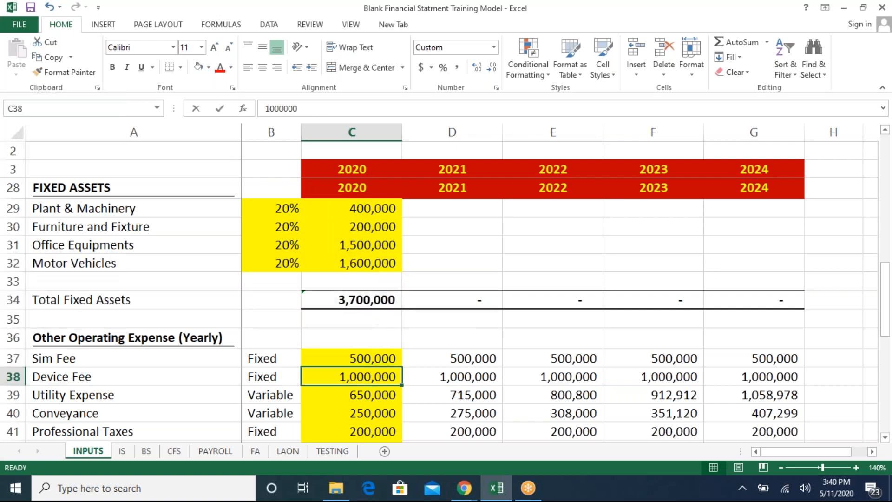
{"action": "type", "text": "600000"}
{"action": "key", "text": "Return"}
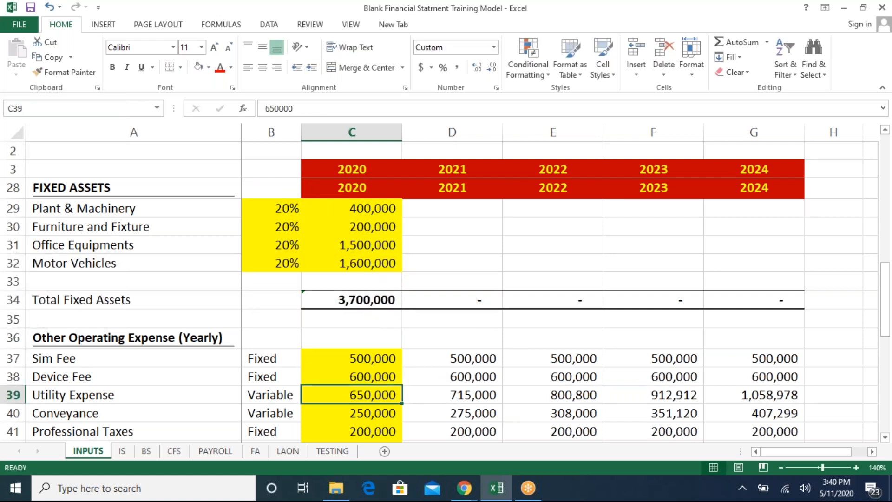
- Review the IS operating expense figures, total operating expense and EBIT
{"action": "key", "text": "ctrl+Page_Down"}
{"action": "key", "text": "ctrl+Page_Up"}
{"action": "key", "text": "Down"}
{"action": "key", "text": "Up"}
{"action": "key", "text": "Up"}
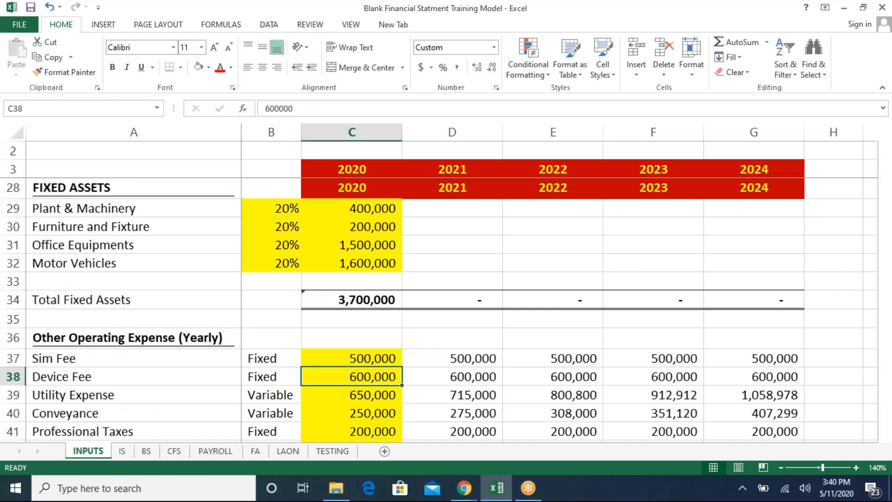
{"action": "key", "text": "ctrl+Page_Down"}
{"action": "key", "text": "ctrl+minus"}
{"action": "key", "text": "Escape"}
{"action": "key", "text": "Page_Up"}
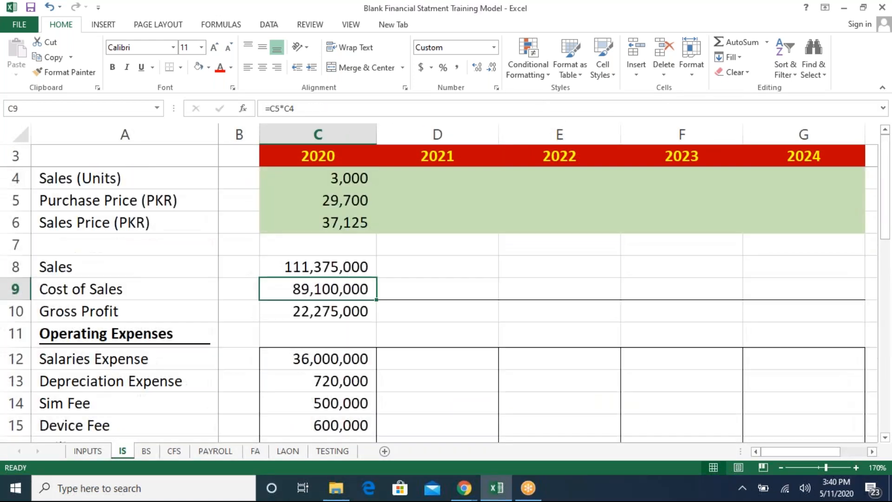
{"action": "key", "text": "Page_Down"}
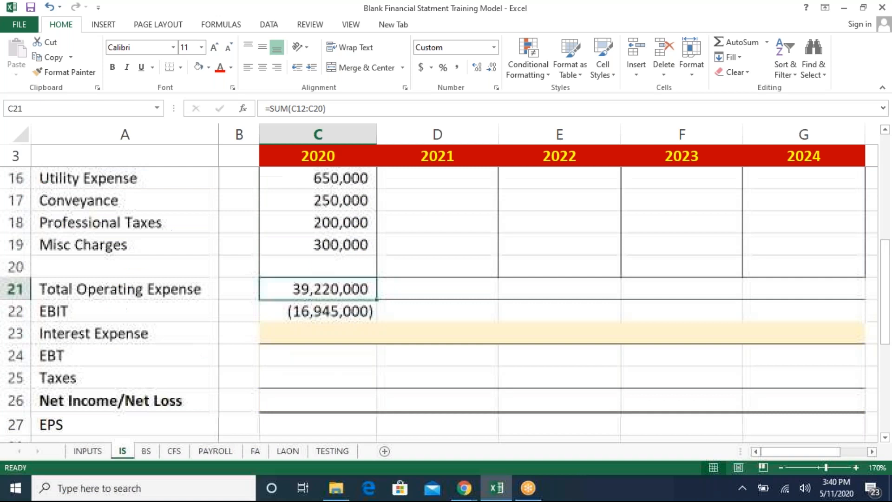
{"action": "key", "text": "ctrl+Page_Up"}
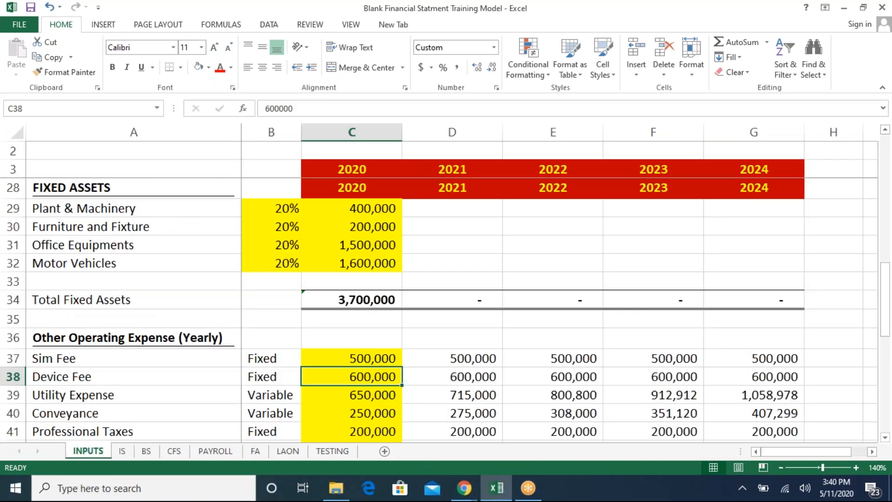
- Set the 2020 Device Fee to 200,000
{"action": "key", "text": "Up"}
{"action": "key", "text": "Up"}
{"action": "key", "text": "Up"}
{"action": "key", "text": "Up"}
{"action": "key", "text": "Up"}
{"action": "key", "text": "Up"}
{"action": "key", "text": "Down"}
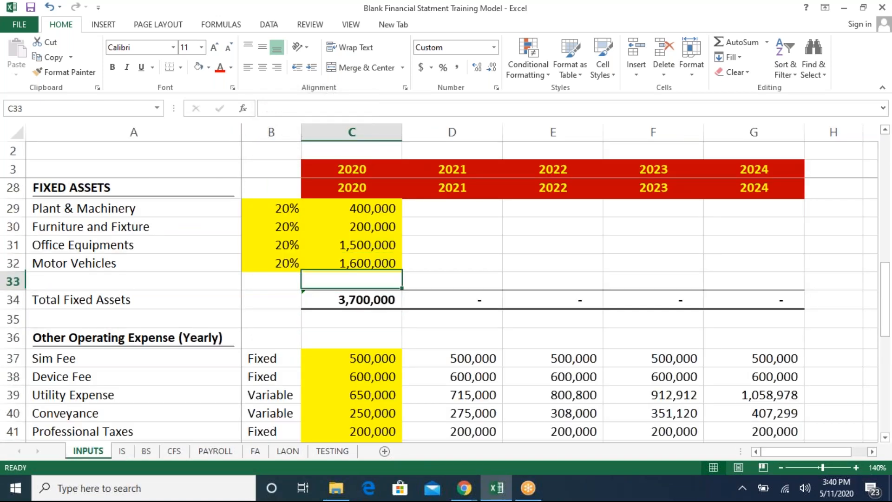
{"action": "key", "text": "Down"}
{"action": "key", "text": "Down"}
{"action": "key", "text": "Down"}
{"action": "key", "text": "Down"}
{"action": "key", "text": "Down"}
{"action": "key", "text": "Down"}
{"action": "key", "text": "Down"}
{"action": "key", "text": "Down"}
{"action": "key", "text": "Down"}
{"action": "key", "text": "Down"}
{"action": "key", "text": "Down"}
{"action": "key", "text": "Down"}
{"action": "key", "text": "Up"}
{"action": "key", "text": "Up"}
{"action": "key", "text": "Up"}
{"action": "key", "text": "Up"}
{"action": "key", "text": "Up"}
{"action": "key", "text": "Up"}
{"action": "key", "text": "Up"}
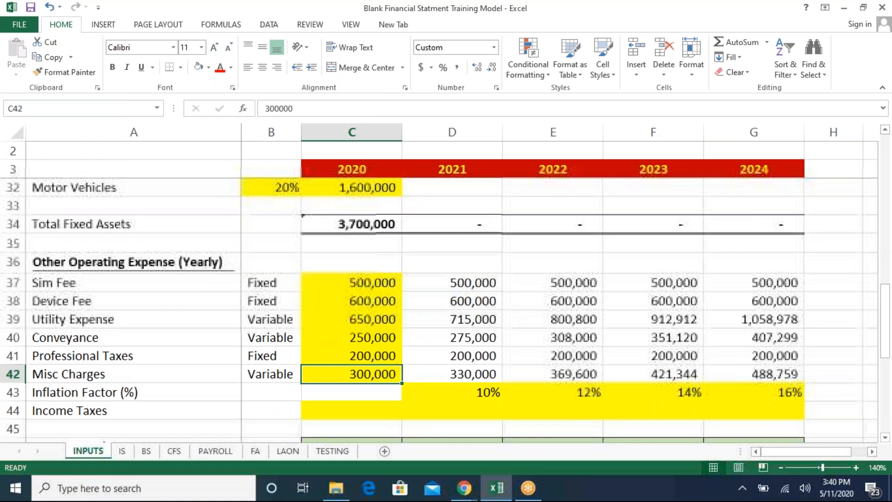
{"action": "type", "text": "200,00"}
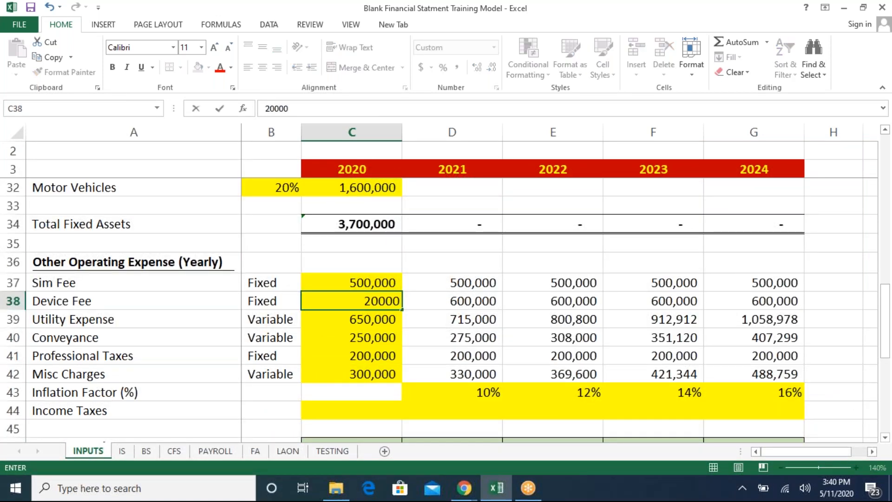
{"action": "type", "text": "0"}
{"action": "key", "text": "Return"}
- Set the 2020 Utility Expense to 150,000 and Conveyance to 160,000
{"action": "type", "text": "150000"}
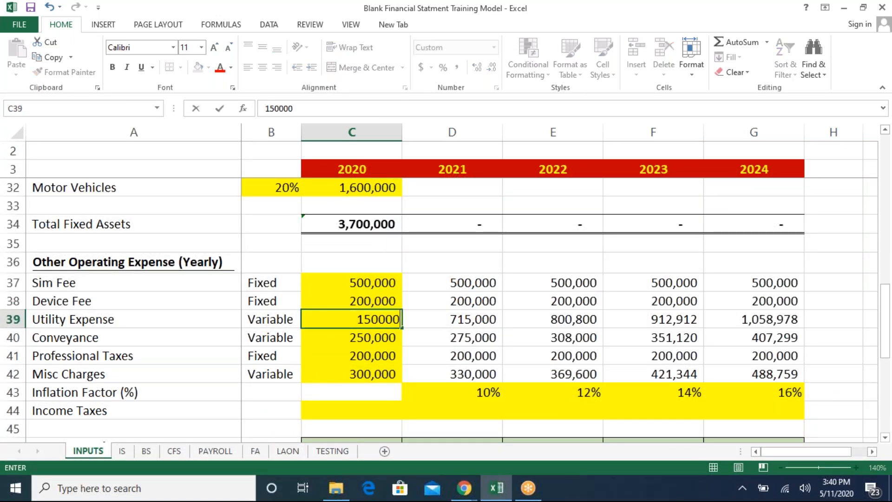
{"action": "key", "text": "Return"}
{"action": "type", "text": "150000"}
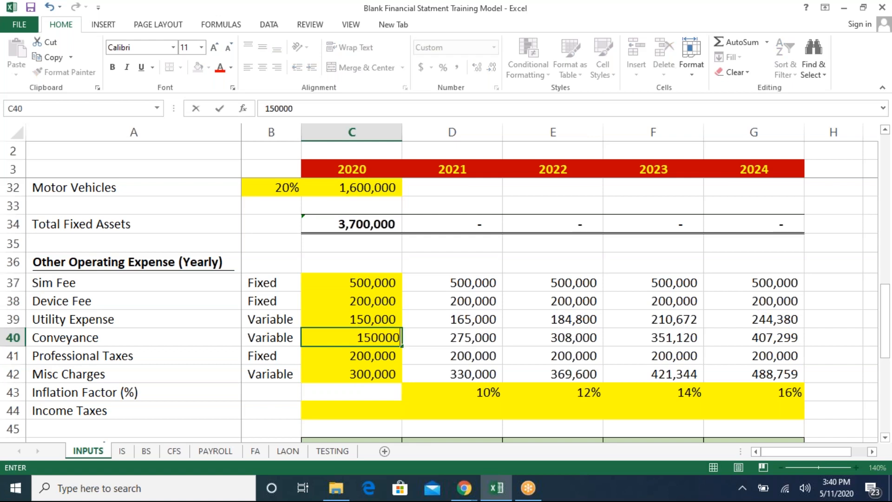
{"action": "key", "text": "Return"}
{"action": "key", "text": "Up"}
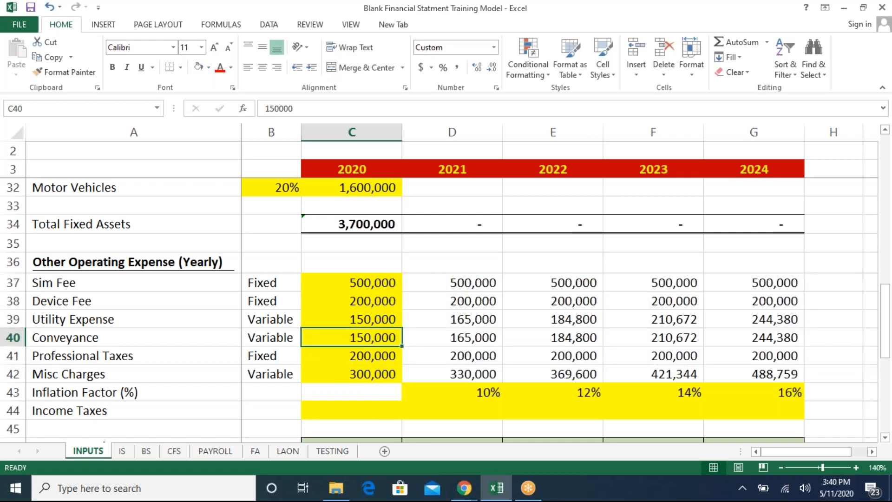
{"action": "type", "text": "160000"}
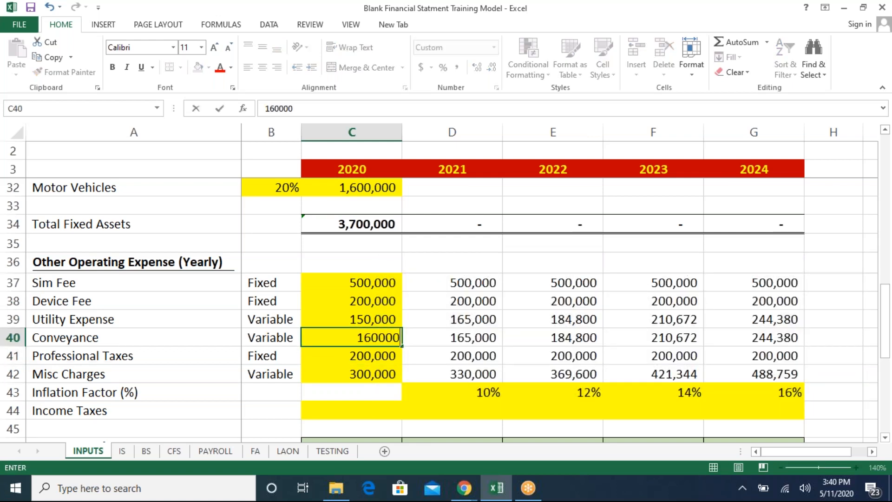
{"action": "key", "text": "Return"}
- Re-enter the 2020 EBIT formula on the IS sheet from the figures above it
{"action": "key", "text": "ctrl+Page_Down"}
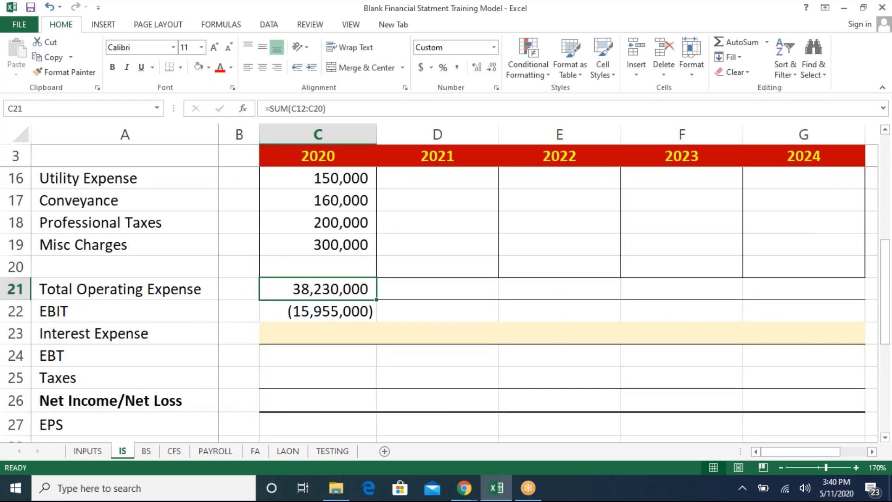
{"action": "key", "text": "Down"}
{"action": "key", "text": "F2"}
{"action": "key", "text": "Escape"}
{"action": "key", "text": "F2"}
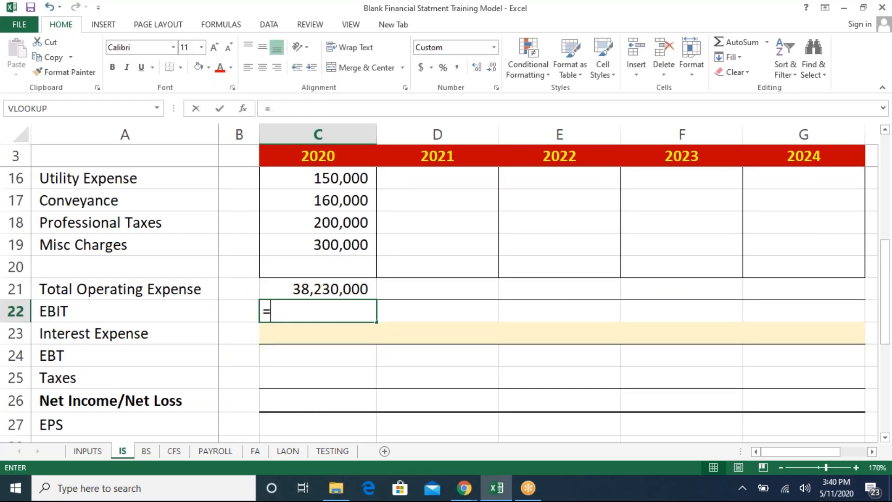
{"action": "key", "text": "Escape"}
{"action": "type", "text": "="}
{"action": "key", "text": "Up"}
{"action": "key", "text": "Up"}
{"action": "key", "text": "Up"}
{"action": "key", "text": "Up"}
{"action": "key", "text": "Up"}
{"action": "key", "text": "Up"}
{"action": "key", "text": "Up"}
{"action": "key", "text": "Up"}
{"action": "key", "text": "Up"}
{"action": "key", "text": "Up"}
{"action": "key", "text": "Up"}
{"action": "key", "text": "Up"}
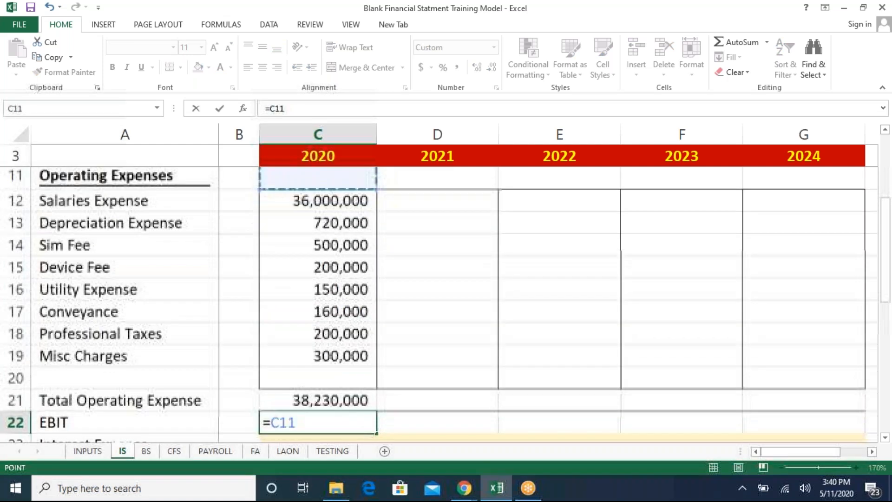
{"action": "type", "text": "-"}
- Link the 2020 Salaries Expense on IS to the PAYROLL sheet's 2020 total salary
{"action": "key", "text": "Up"}
{"action": "key", "text": "Return"}
{"action": "key", "text": "Up"}
{"action": "key", "text": "Up"}
{"action": "key", "text": "Up"}
{"action": "key", "text": "Up"}
{"action": "key", "text": "Up"}
{"action": "key", "text": "Up"}
{"action": "key", "text": "Up"}
{"action": "key", "text": "Up"}
{"action": "key", "text": "Up"}
{"action": "key", "text": "Up"}
{"action": "key", "text": "Up"}
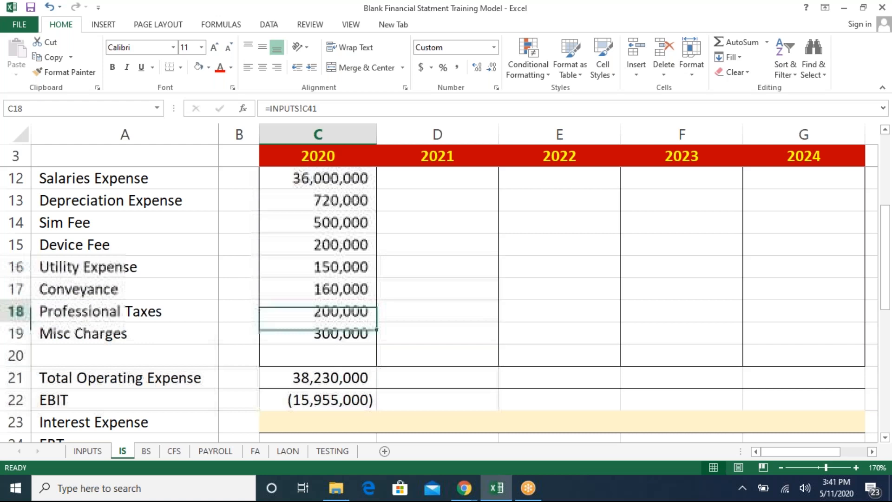
{"action": "type", "text": "="}
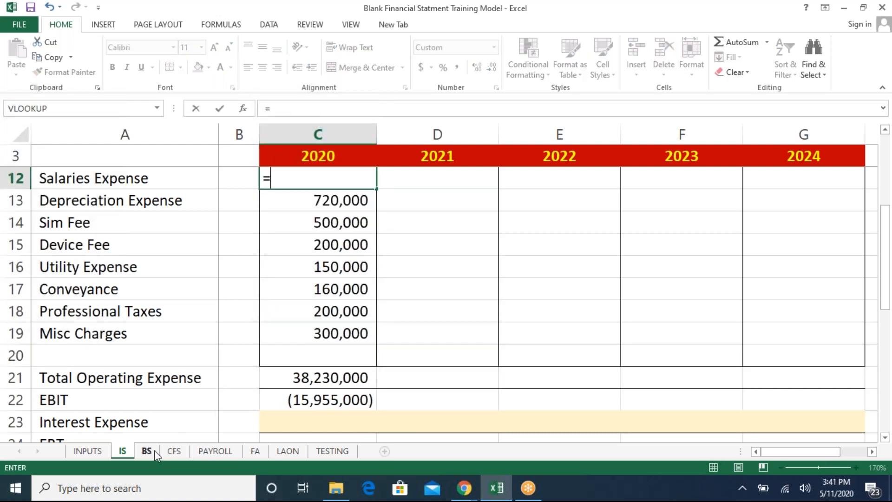
{"action": "left_click", "coordinate": [219, 450]}
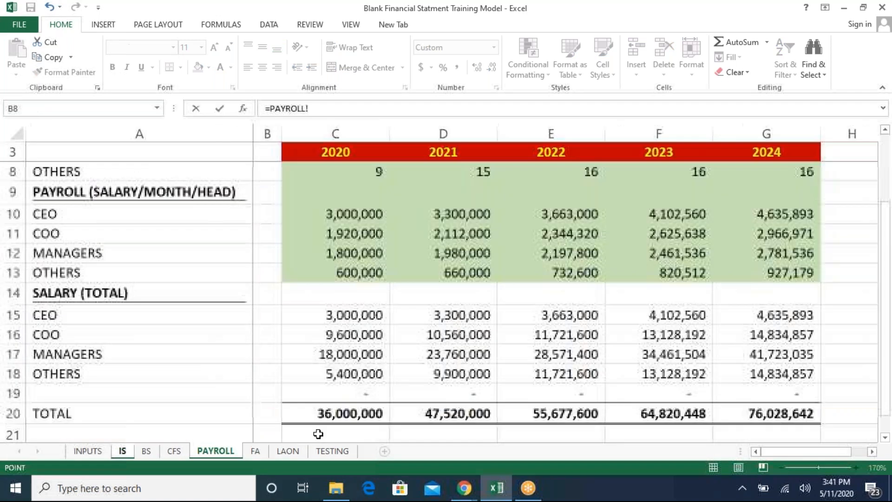
{"action": "left_click", "coordinate": [330, 421]}
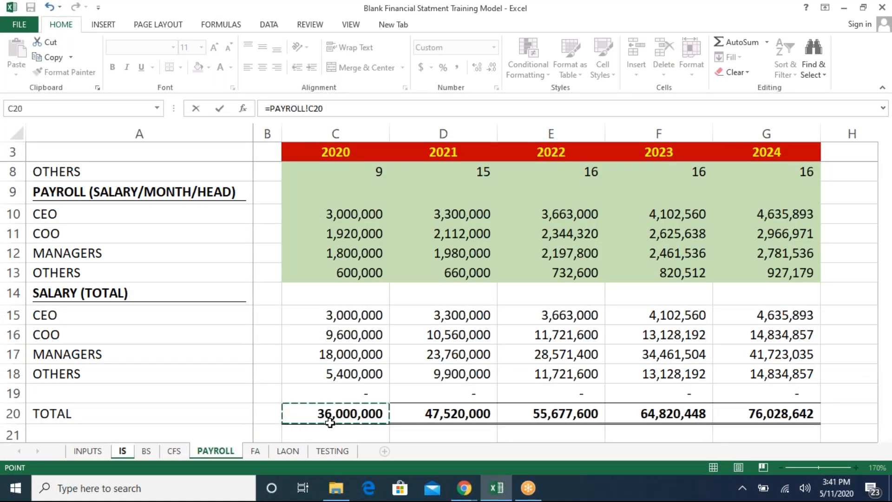
{"action": "key", "text": "Return"}
- Change the 2020 CEO salary formula on INPUTS to a monthly 150000 times 12
{"action": "key", "text": "ctrl+Page_Up"}
{"action": "scroll", "coordinate": [330, 422], "scroll_direction": "up", "scroll_amount": 5}
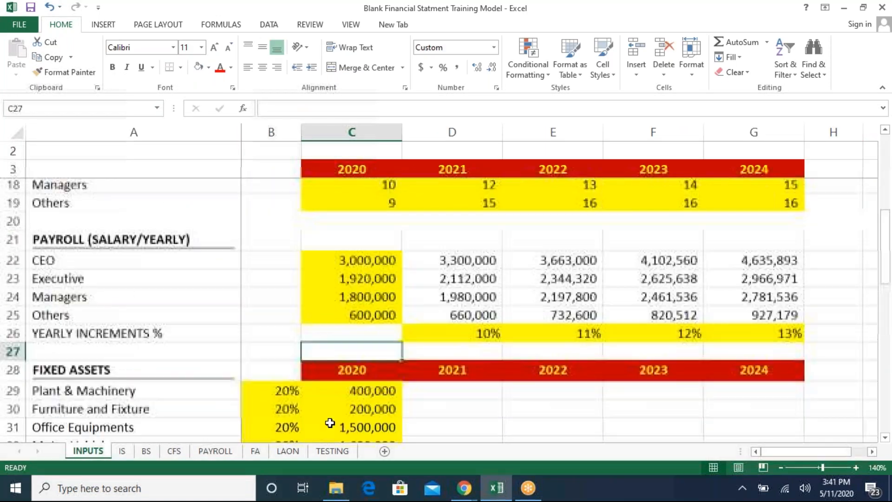
{"action": "key", "text": "Up"}
{"action": "key", "text": "Up"}
{"action": "key", "text": "Up"}
{"action": "key", "text": "Up"}
{"action": "key", "text": "Up"}
{"action": "key", "text": "F2"}
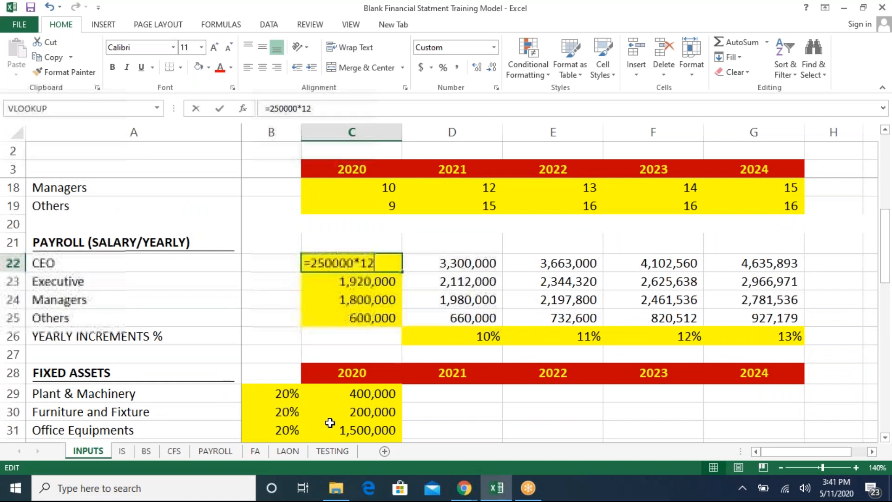
{"action": "key", "text": "Left"}
{"action": "key", "text": "Left"}
{"action": "key", "text": "Left"}
{"action": "key", "text": "BackSpace"}
{"action": "key", "text": "BackSpace"}
{"action": "key", "text": "BackSpace"}
{"action": "key", "text": "BackSpace"}
{"action": "key", "text": "BackSpace"}
{"action": "key", "text": "BackSpace"}
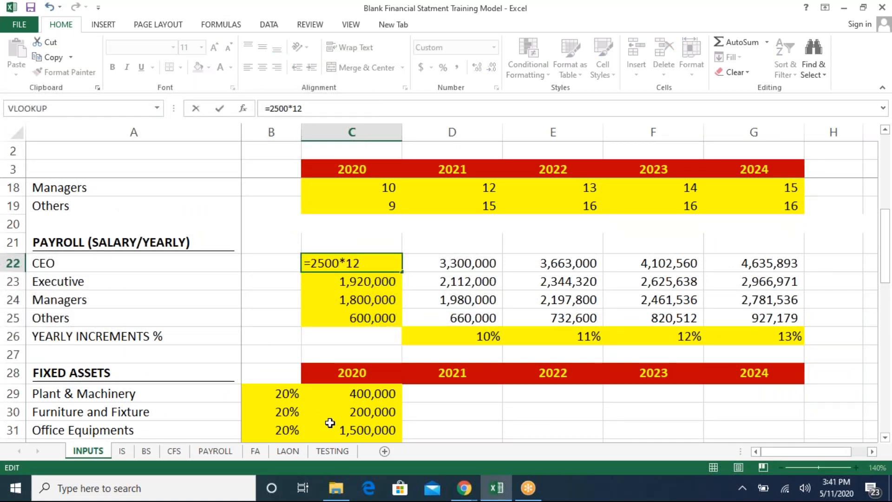
{"action": "type", "text": "150000"}
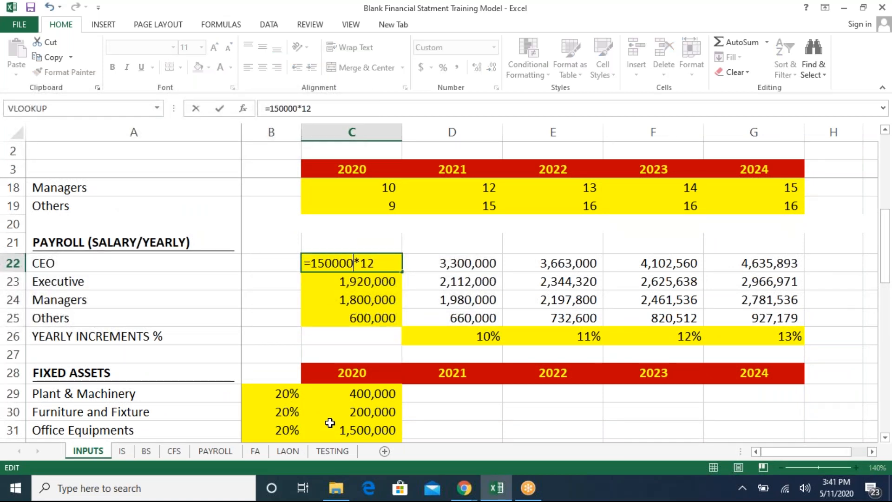
{"action": "key", "text": "Return"}
{"action": "key", "text": "Up"}
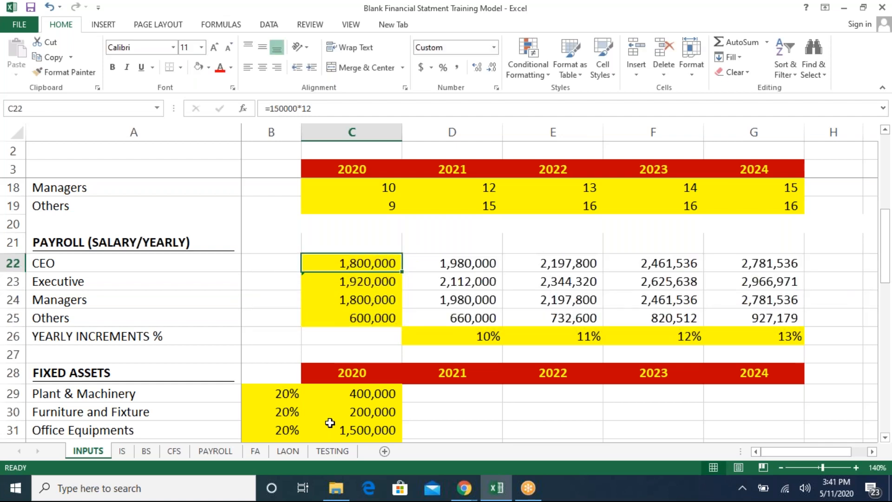
{"action": "key", "text": "F2"}
{"action": "key", "text": "Escape"}
- Review the balance sheet and the IS salary and operating expense figures
{"action": "key", "text": "ctrl+Page_Down"}
{"action": "key", "text": "ctrl+Page_Down"}
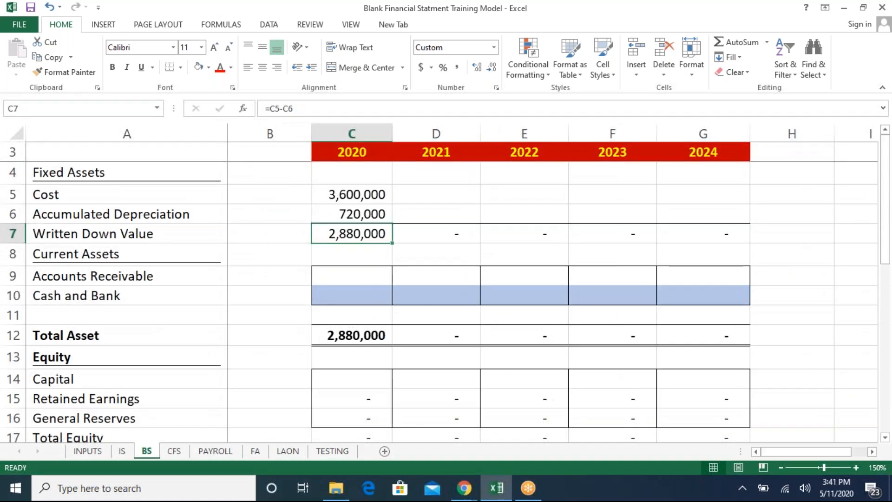
{"action": "key", "text": "ctrl+Page_Up"}
{"action": "key", "text": "ctrl+Page_Down"}
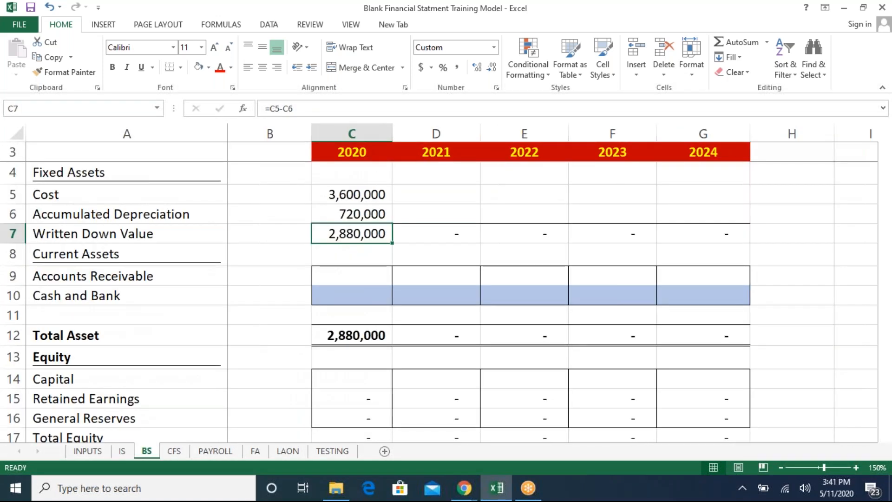
{"action": "key", "text": "ctrl+Page_Down"}
{"action": "key", "text": "ctrl+Page_Up"}
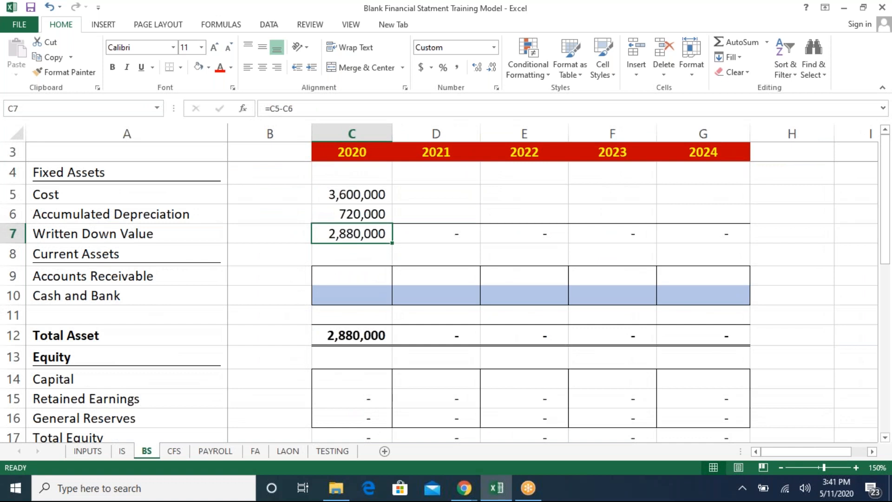
{"action": "key", "text": "Page_Down"}
{"action": "key", "text": "ctrl+Page_Up"}
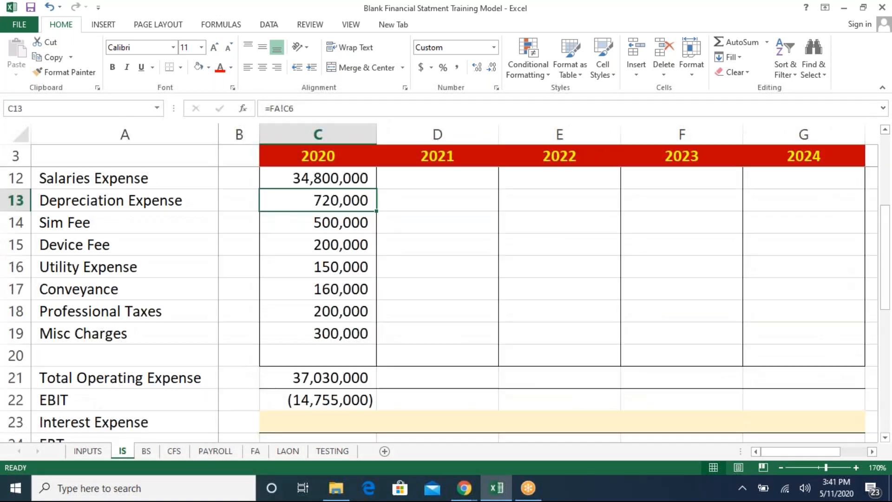
{"action": "key", "text": "Up"}
{"action": "key", "text": "Up"}
{"action": "key", "text": "Up"}
{"action": "key", "text": "Down"}
{"action": "key", "text": "Down"}
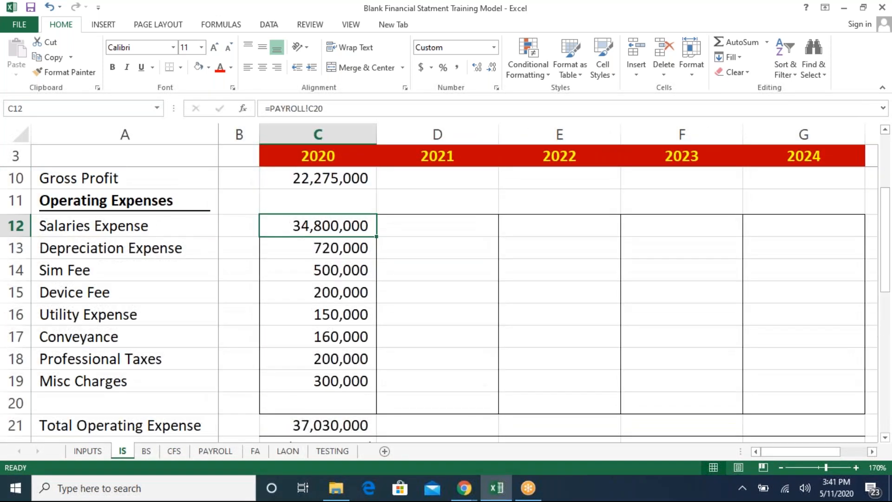
{"action": "key", "text": "ctrl+Page_Up"}
- Change the 2020 Executive salary formula on INPUTS to a monthly 100000 times 12
{"action": "key", "text": "Down"}
{"action": "key", "text": "F2"}
{"action": "key", "text": "Left"}
{"action": "key", "text": "Left"}
{"action": "key", "text": "BackSpace"}
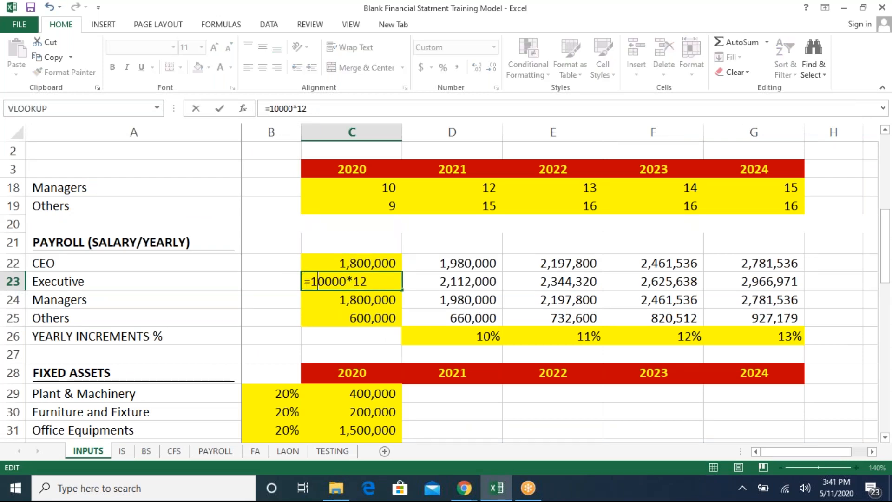
{"action": "key", "text": "Return"}
{"action": "key", "text": "Up"}
{"action": "key", "text": "Down"}
{"action": "key", "text": "Up"}
{"action": "key", "text": "F2"}
{"action": "key", "text": "Left"}
{"action": "key", "text": "Left"}
{"action": "key", "text": "Left"}
{"action": "key", "text": "Left"}
{"action": "type", "text": "0"}
{"action": "key", "text": "Return"}
{"action": "key", "text": "F2"}
{"action": "key", "text": "Left"}
{"action": "key", "text": "Left"}
{"action": "key", "text": "Left"}
{"action": "key", "text": "BackSpace"}
{"action": "key", "text": "BackSpace"}
{"action": "key", "text": "BackSpace"}
{"action": "key", "text": "BackSpace"}
{"action": "key", "text": "BackSpace"}
{"action": "key", "text": "Escape"}
- Change the 2020 Managers salary formula on INPUTS to a monthly 90000 times 12
{"action": "key", "text": "F2"}
{"action": "key", "text": "Left"}
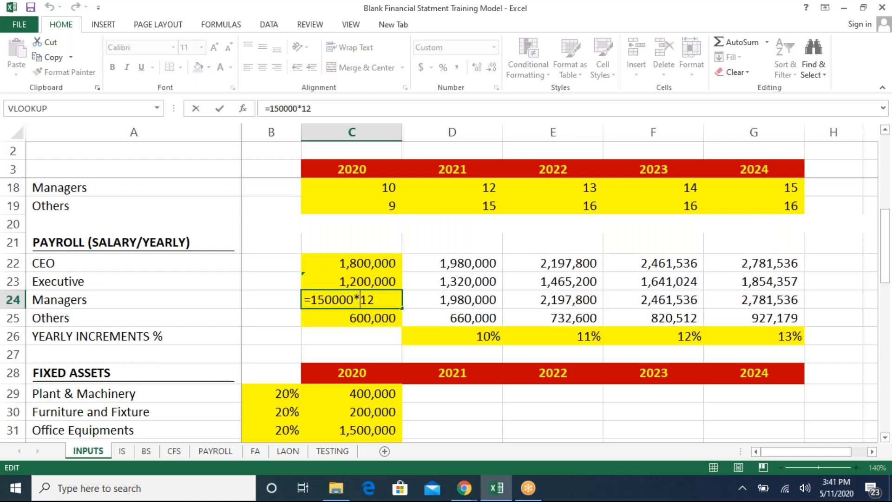
{"action": "key", "text": "Left"}
{"action": "key", "text": "Left"}
{"action": "key", "text": "BackSpace"}
{"action": "key", "text": "BackSpace"}
{"action": "key", "text": "BackSpace"}
{"action": "key", "text": "BackSpace"}
{"action": "key", "text": "BackSpace"}
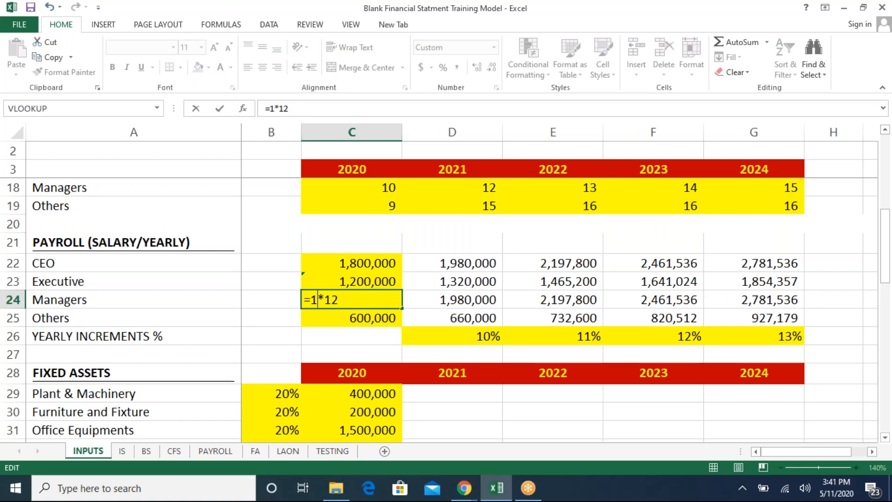
{"action": "type", "text": "1"}
{"action": "key", "text": "BackSpace"}
{"action": "key", "text": "BackSpace"}
{"action": "type", "text": "90000"}
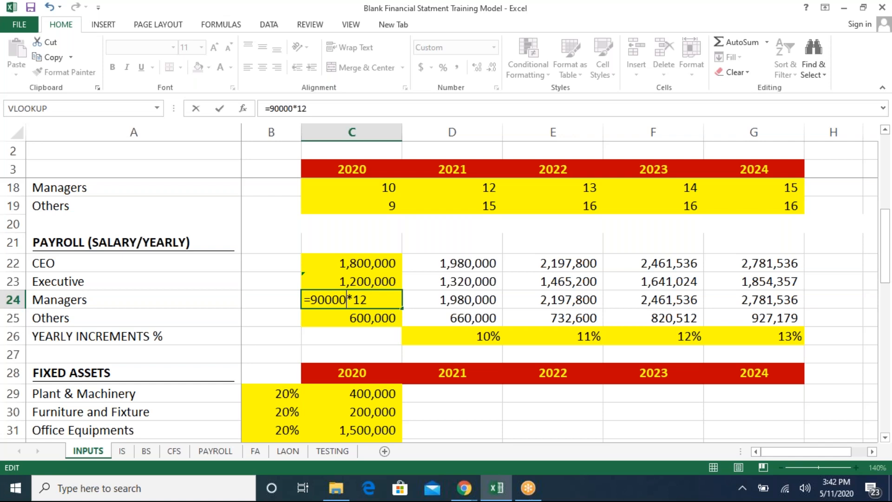
{"action": "key", "text": "Return"}
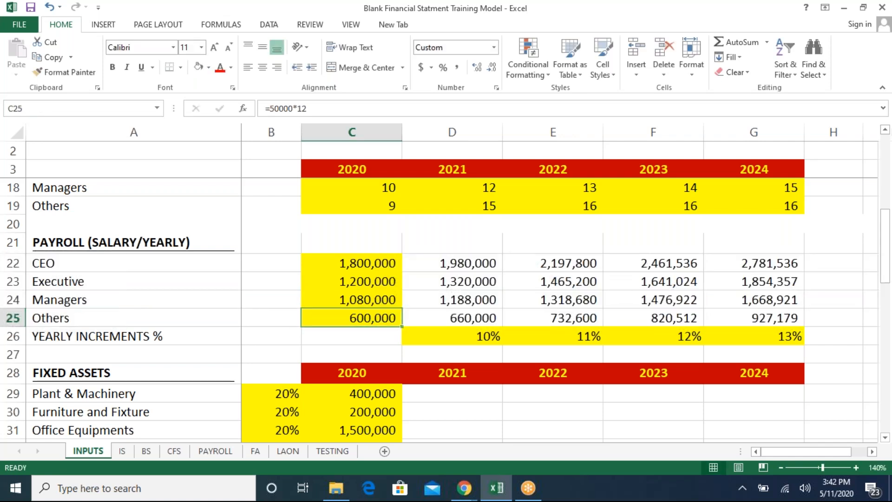
- Check EBIT on the IS sheet, then set the 2020 CEO salary on INPUTS to 85000 times 12
{"action": "key", "text": "ctrl+Page_Down"}
{"action": "key", "text": "Page_Down"}
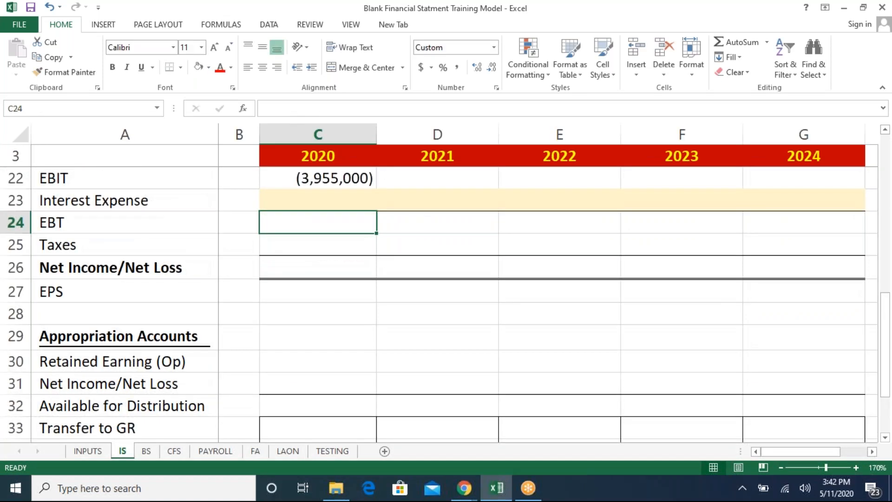
{"action": "key", "text": "ctrl+Page_Up"}
{"action": "key", "text": "Up"}
{"action": "key", "text": "Up"}
{"action": "key", "text": "Up"}
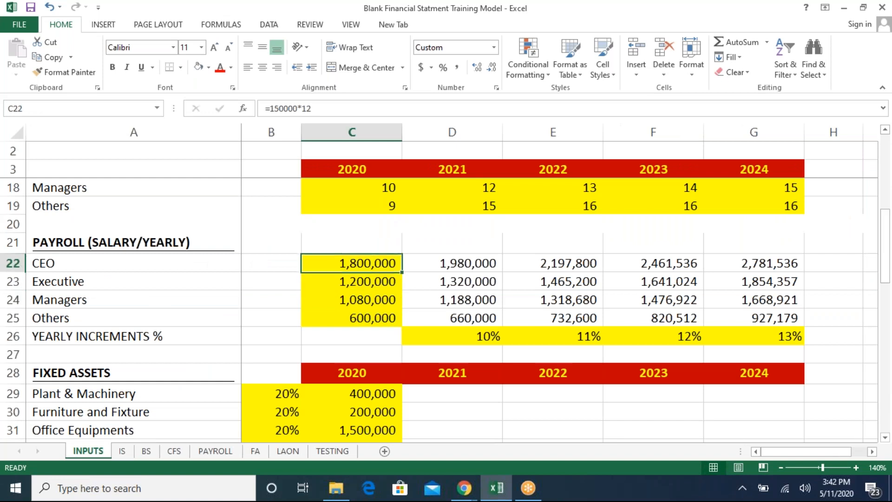
{"action": "key", "text": "F2"}
{"action": "key", "text": "Escape"}
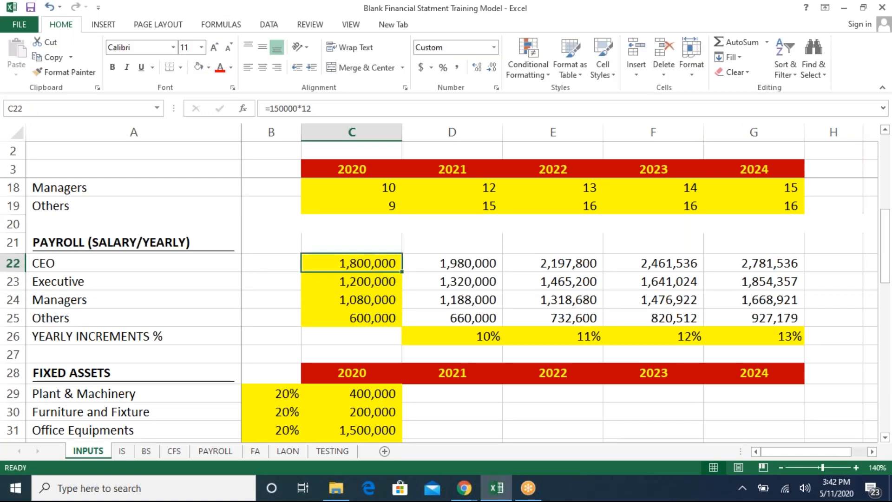
{"action": "type", "text": "100"}
{"action": "key", "text": "BackSpace"}
{"action": "type", "text": "90000"}
{"action": "key", "text": "BackSpace"}
{"action": "key", "text": "BackSpace"}
{"action": "key", "text": "BackSpace"}
{"action": "key", "text": "BackSpace"}
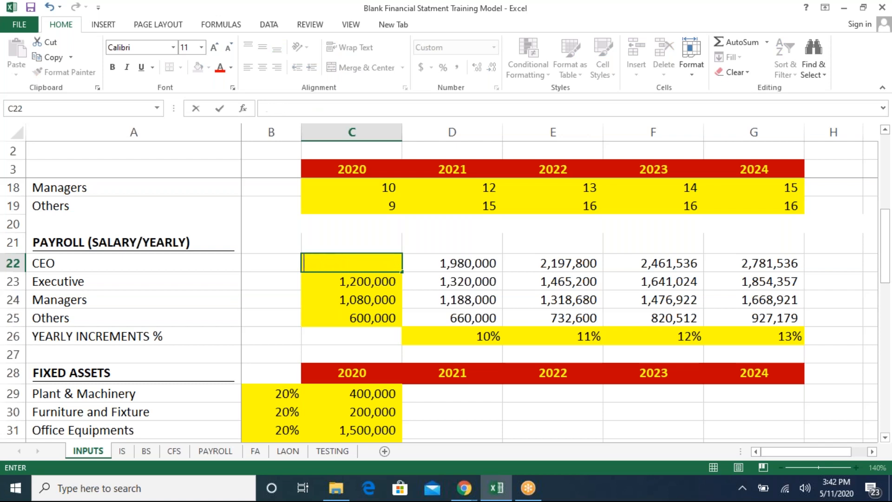
{"action": "type", "text": "=85000*12"}
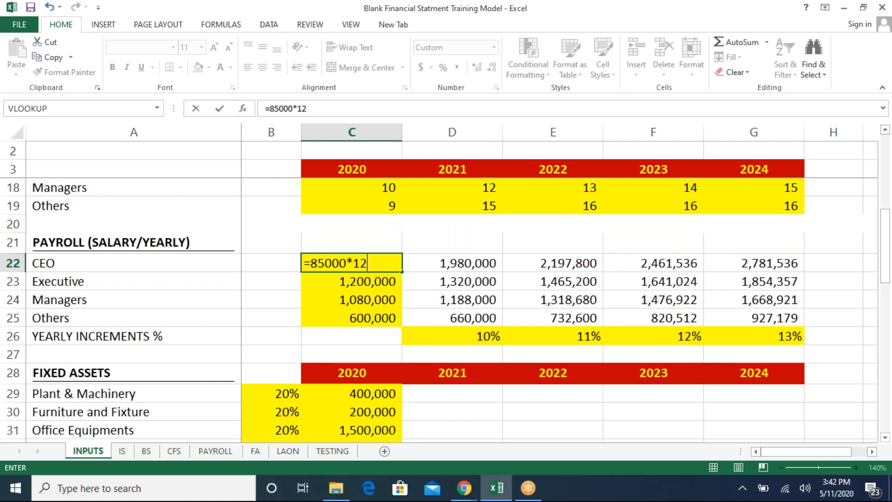
{"action": "key", "text": "Return"}
- Compute the 2020 EBT on the IS sheet as EBIT minus Interest Expense
{"action": "key", "text": "ctrl+Page_Down"}
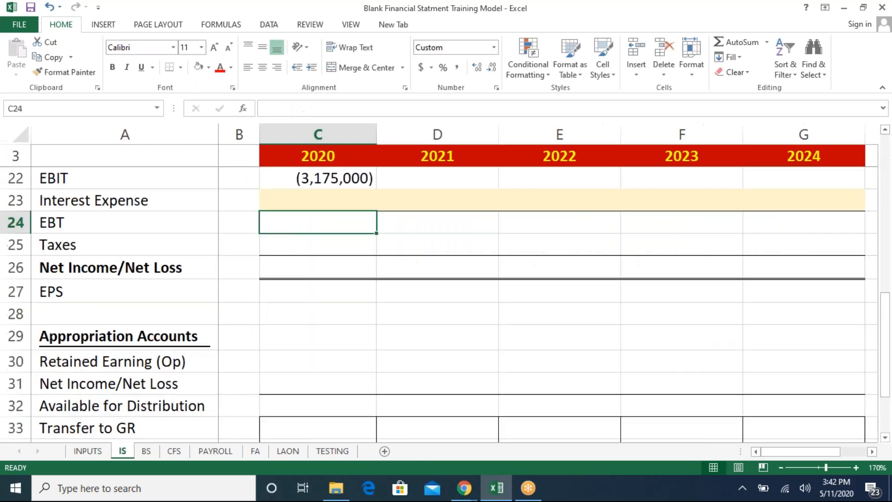
{"action": "key", "text": "Page_Up"}
{"action": "key", "text": "Page_Up"}
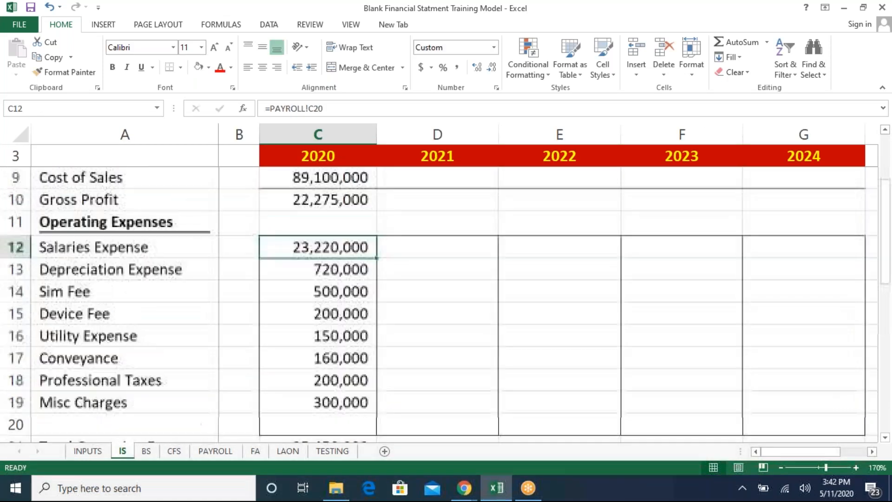
{"action": "key", "text": "Page_Down"}
{"action": "key", "text": "Page_Down"}
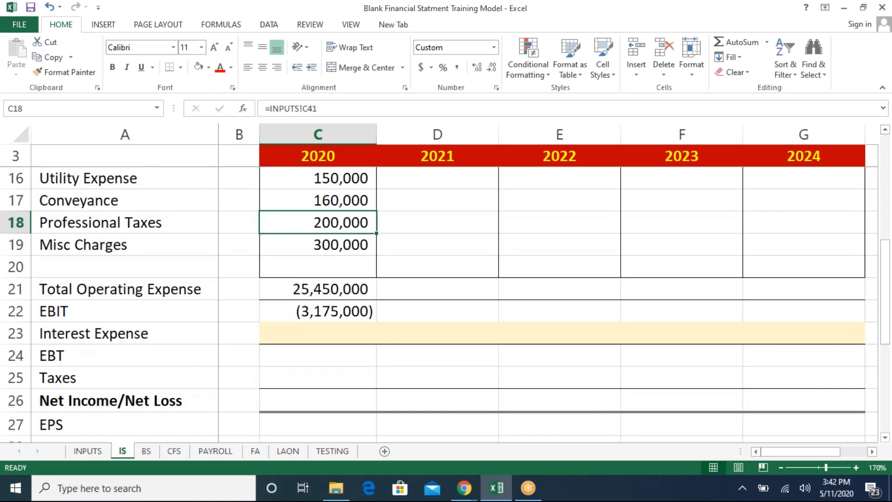
{"action": "key", "text": "Down"}
{"action": "key", "text": "Down"}
{"action": "key", "text": "Down"}
{"action": "key", "text": "Down"}
{"action": "key", "text": "Down"}
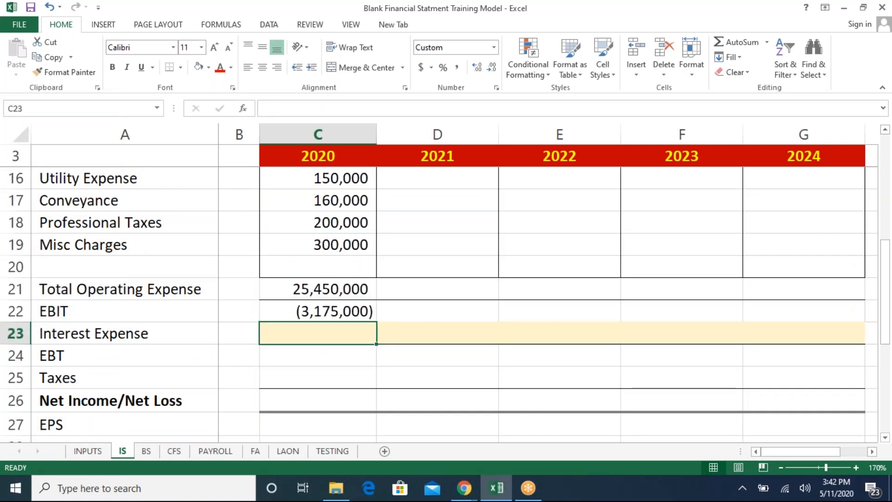
{"action": "key", "text": "Down"}
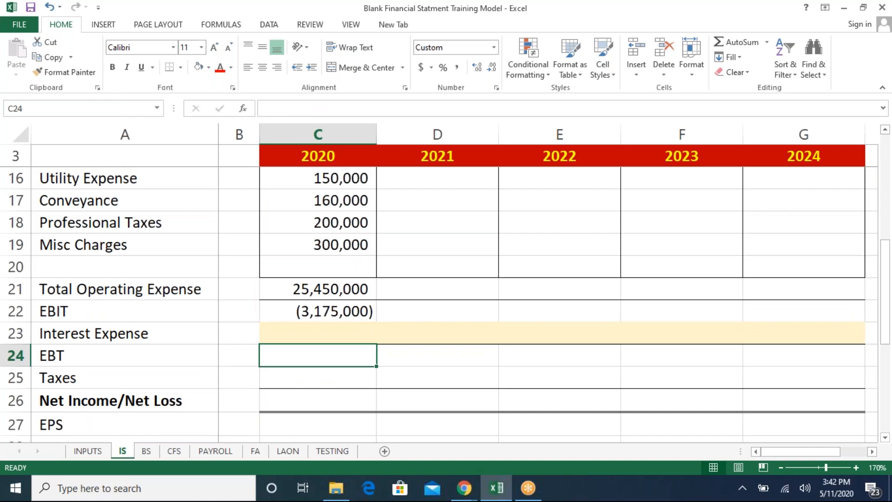
{"action": "type", "text": "="}
{"action": "key", "text": "Up"}
{"action": "key", "text": "Up"}
{"action": "type", "text": "-"}
{"action": "key", "text": "Up"}
{"action": "key", "text": "Return"}
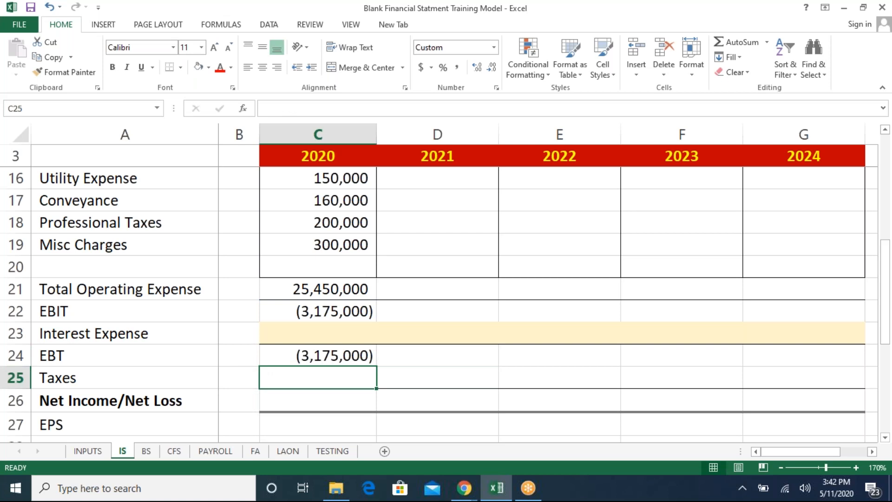
- Enter Income Taxes rates on INPUTS of 29%, 28%, 27%, 26% and 25% for 2020 through 2024
{"action": "key", "text": "ctrl+Page_Up"}
{"action": "key", "text": "Down"}
{"action": "key", "text": "Down"}
{"action": "key", "text": "Down"}
{"action": "key", "text": "Down"}
{"action": "key", "text": "Down"}
{"action": "key", "text": "Down"}
{"action": "key", "text": "Down"}
{"action": "key", "text": "Down"}
{"action": "key", "text": "Down"}
{"action": "key", "text": "Down"}
{"action": "key", "text": "Down"}
{"action": "key", "text": "Down"}
{"action": "key", "text": "Down"}
{"action": "key", "text": "Down"}
{"action": "key", "text": "Down"}
{"action": "key", "text": "Down"}
{"action": "key", "text": "Down"}
{"action": "key", "text": "Down"}
{"action": "key", "text": "Down"}
{"action": "key", "text": "Down"}
{"action": "key", "text": "Down"}
{"action": "key", "text": "Down"}
{"action": "key", "text": "Down"}
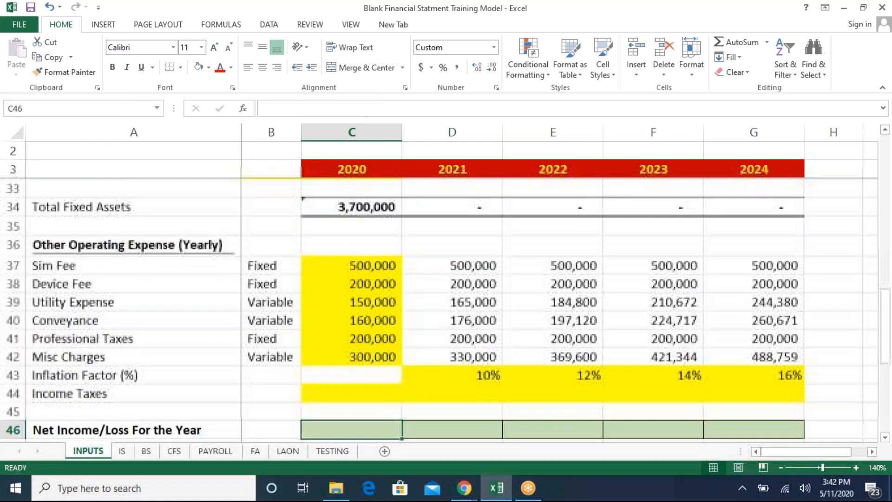
{"action": "key", "text": "Down"}
{"action": "key", "text": "Down"}
{"action": "key", "text": "Down"}
{"action": "key", "text": "Down"}
{"action": "key", "text": "Up"}
{"action": "key", "text": "Up"}
{"action": "key", "text": "Up"}
{"action": "key", "text": "Up"}
{"action": "key", "text": "Up"}
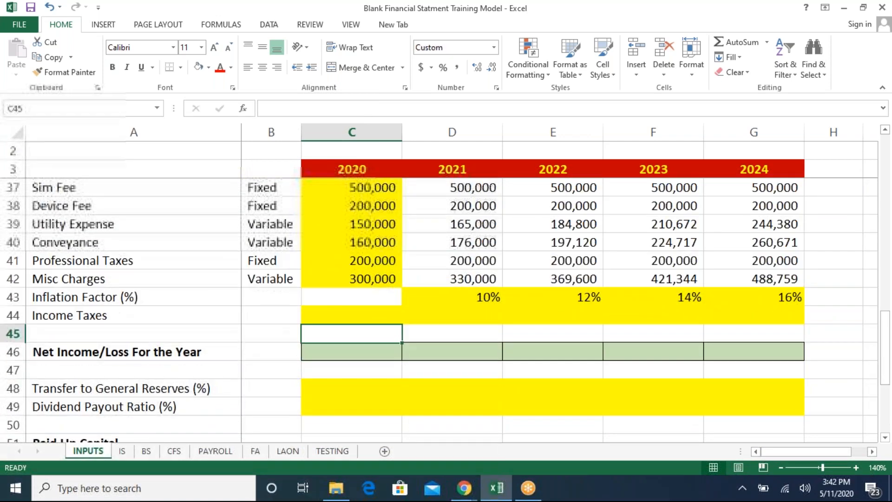
{"action": "key", "text": "Up"}
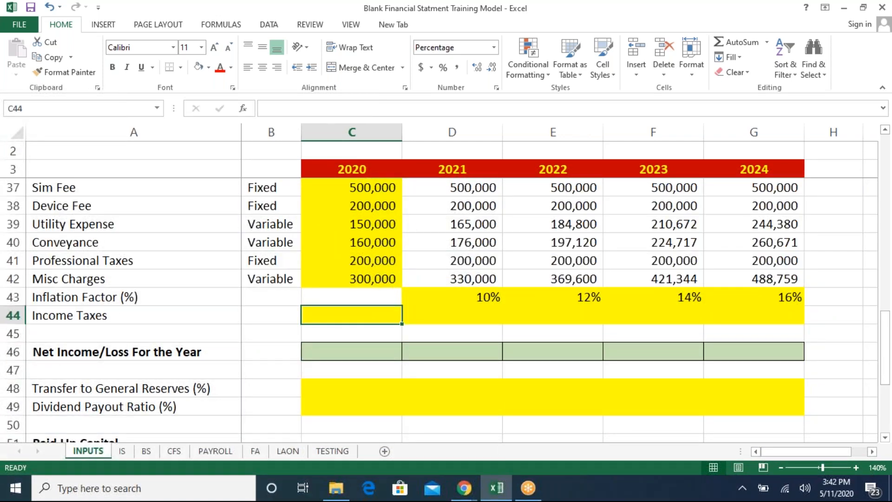
{"action": "type", "text": "29"}
{"action": "key", "text": "Return"}
{"action": "key", "text": "Up"}
{"action": "key", "text": "Right"}
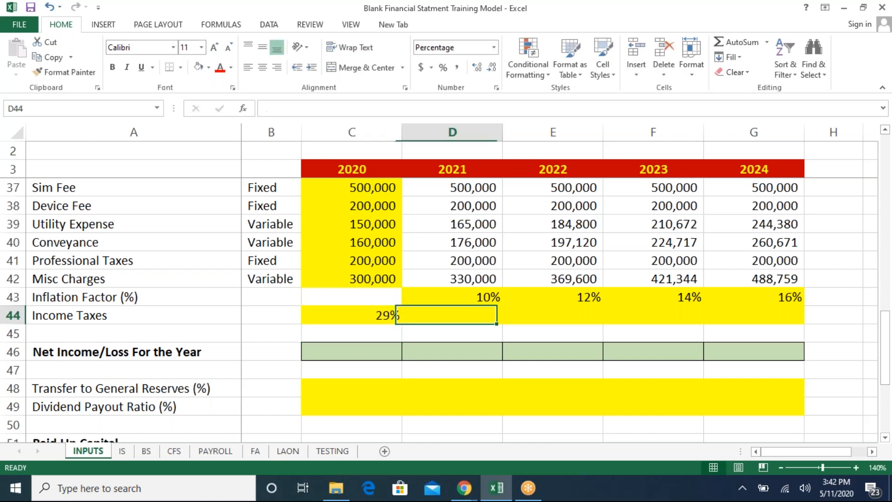
{"action": "type", "text": "28"}
{"action": "key", "text": "Return"}
{"action": "key", "text": "Up"}
{"action": "key", "text": "Right"}
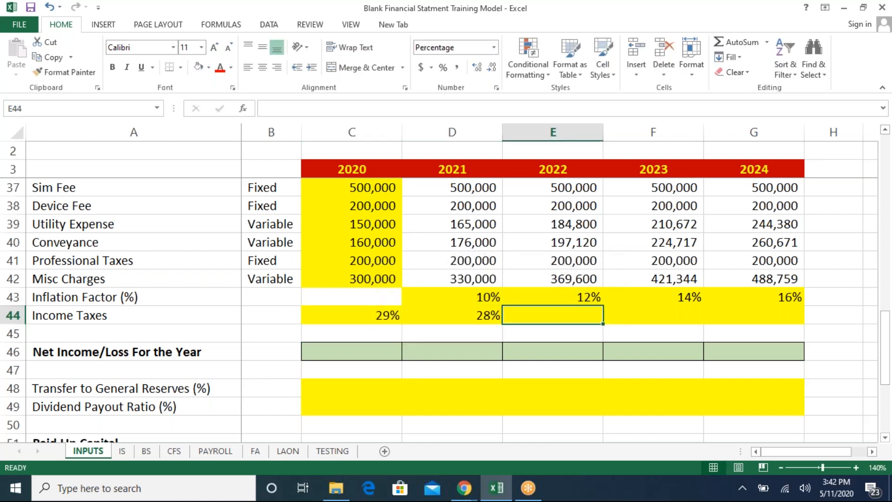
{"action": "type", "text": "27"}
{"action": "key", "text": "Return"}
{"action": "key", "text": "Up"}
{"action": "key", "text": "Right"}
{"action": "key", "text": "Left"}
{"action": "key", "text": "Left"}
{"action": "key", "text": "Right"}
{"action": "key", "text": "Right"}
{"action": "type", "text": "26"}
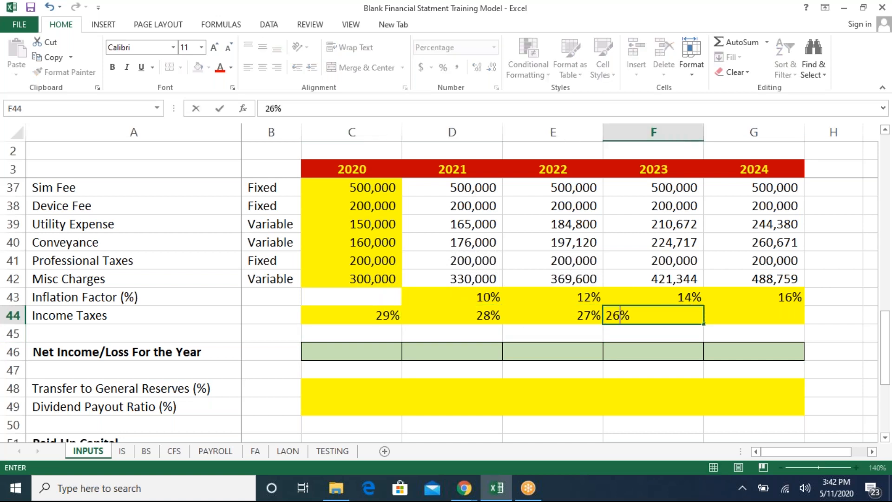
{"action": "key", "text": "Return"}
{"action": "key", "text": "Right"}
{"action": "key", "text": "Up"}
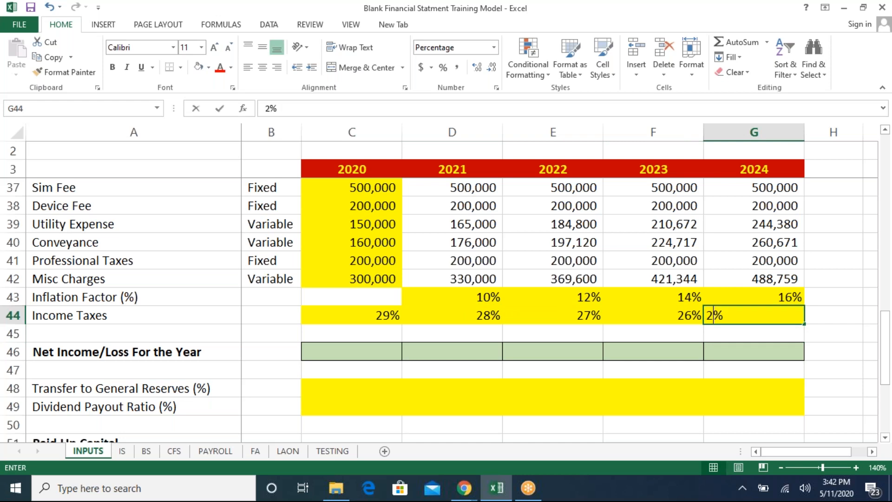
{"action": "type", "text": "25"}
{"action": "key", "text": "Return"}
- Set the Managers head count on INPUTS to 5 in 2020 and copy it across 2021 to 2024
{"action": "key", "text": "Left"}
{"action": "key", "text": "Left"}
{"action": "key", "text": "Up"}
{"action": "key", "text": "Up"}
{"action": "key", "text": "Left"}
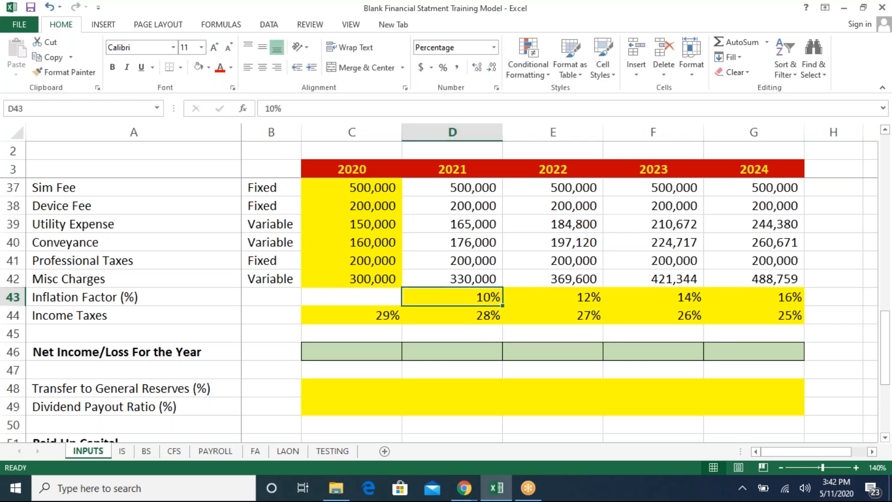
{"action": "key", "text": "Up"}
{"action": "key", "text": "Up"}
{"action": "key", "text": "Up"}
{"action": "key", "text": "Up"}
{"action": "key", "text": "Up"}
{"action": "key", "text": "Up"}
{"action": "key", "text": "Up"}
{"action": "key", "text": "Up"}
{"action": "key", "text": "Up"}
{"action": "key", "text": "Up"}
{"action": "key", "text": "Up"}
{"action": "key", "text": "Up"}
{"action": "key", "text": "Up"}
{"action": "key", "text": "Up"}
{"action": "key", "text": "Up"}
{"action": "key", "text": "Up"}
{"action": "key", "text": "Up"}
{"action": "key", "text": "Up"}
{"action": "key", "text": "Up"}
{"action": "key", "text": "Up"}
{"action": "key", "text": "Left"}
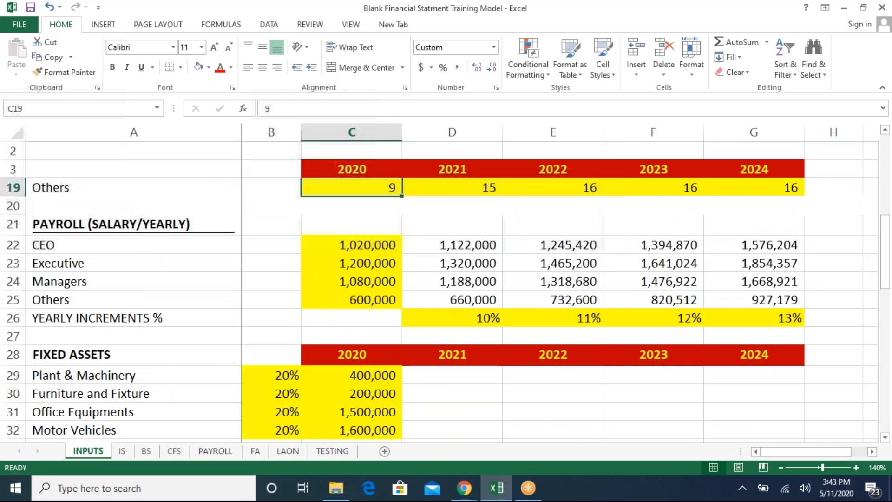
{"action": "key", "text": "Left"}
{"action": "key", "text": "Up"}
{"action": "key", "text": "Up"}
{"action": "key", "text": "Up"}
{"action": "key", "text": "Up"}
{"action": "key", "text": "Down"}
{"action": "key", "text": "Down"}
{"action": "key", "text": "Down"}
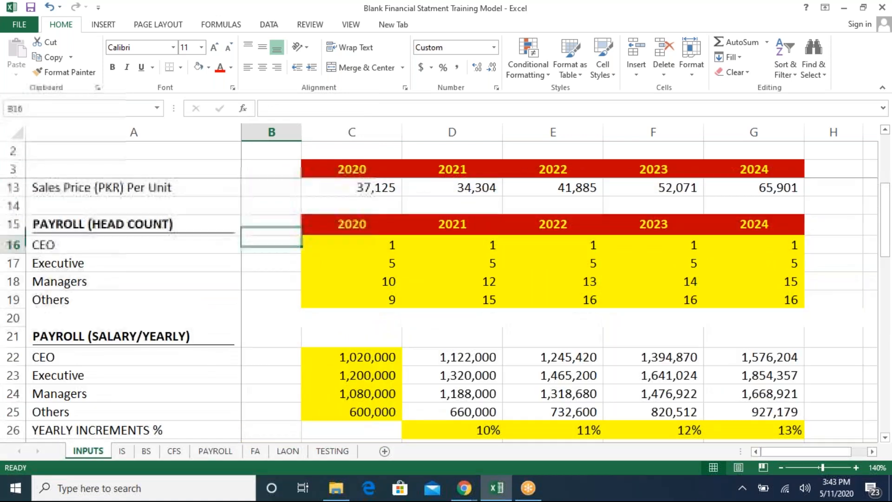
{"action": "key", "text": "Right"}
{"action": "key", "text": "Down"}
{"action": "key", "text": "Down"}
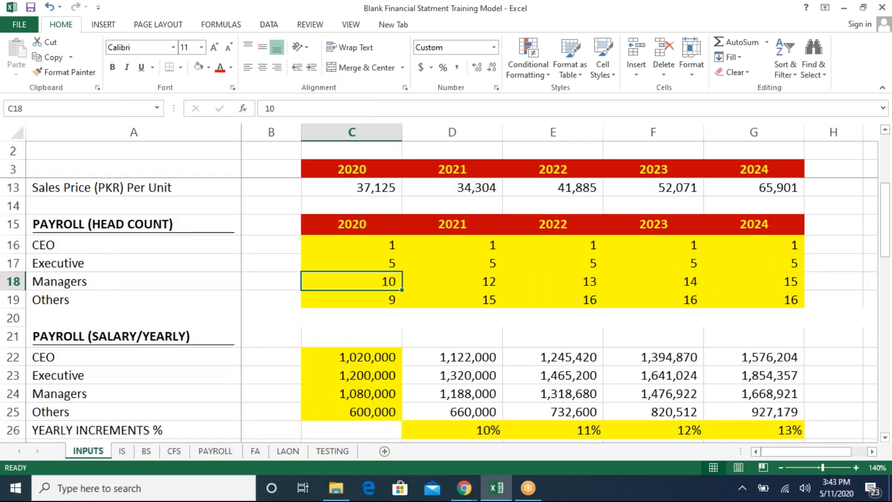
{"action": "type", "text": "5"}
{"action": "key", "text": "Return"}
{"action": "key", "text": "Up"}
{"action": "key", "text": "Right"}
{"action": "key", "text": "Left"}
{"action": "key", "text": "ctrl+c"}
{"action": "key", "text": "shift+Right"}
{"action": "key", "text": "shift+Right"}
{"action": "key", "text": "shift+Right"}
{"action": "key", "text": "shift+Right"}
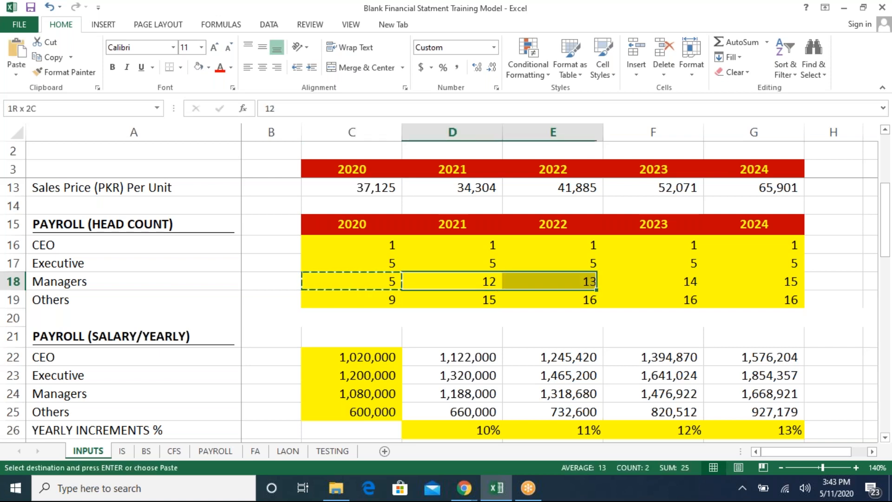
{"action": "key", "text": "ctrl+v"}
{"action": "key", "text": "Down"}
{"action": "key", "text": "ctrl"}
{"action": "key", "text": "Return"}
{"action": "key", "text": "Escape"}
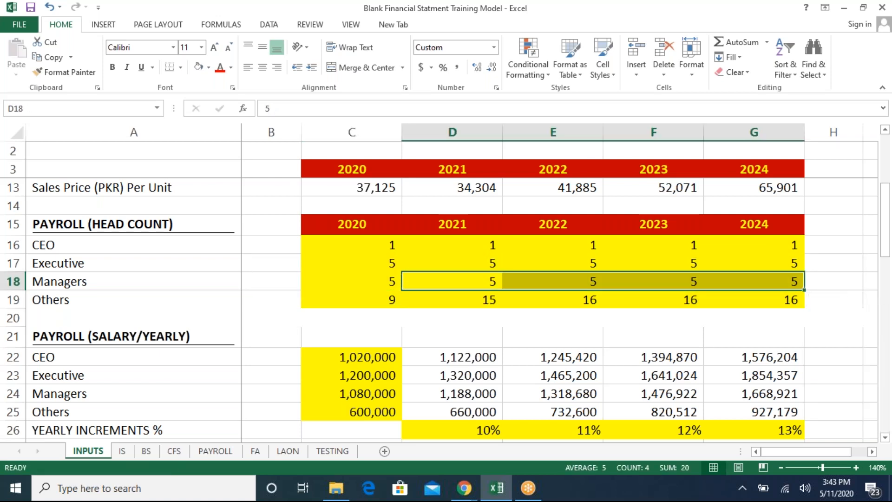
- Set the Others head count to 4 in 2020 and copy it across 2021 to 2024
{"action": "key", "text": "Down"}
{"action": "key", "text": "Left"}
{"action": "type", "text": "4"}
{"action": "key", "text": "Return"}
{"action": "key", "text": "Up"}
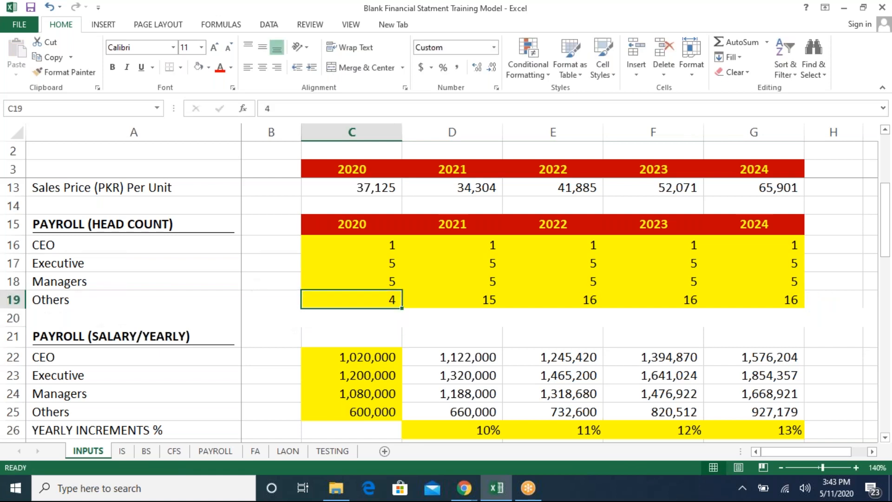
{"action": "key", "text": "ctrl+c"}
{"action": "key", "text": "Right"}
{"action": "key", "text": "shift+Right"}
{"action": "key", "text": "shift+Right"}
{"action": "key", "text": "shift+Right"}
{"action": "key", "text": "ctrl+v"}
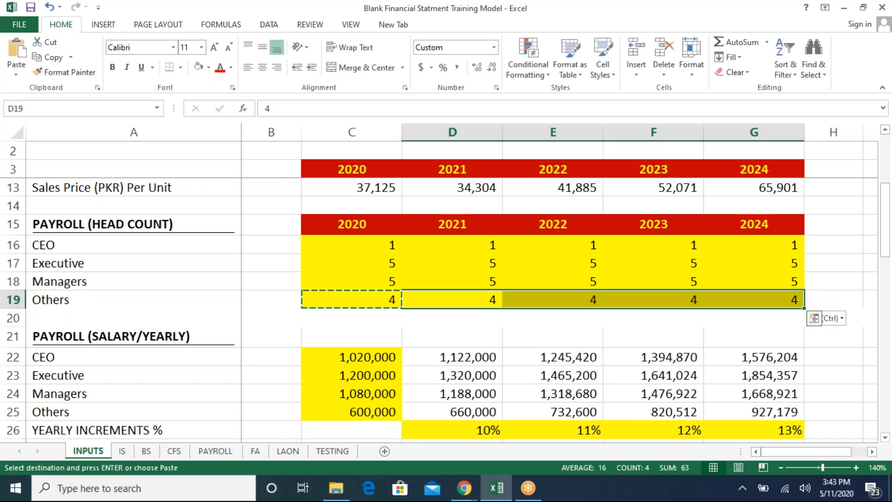
{"action": "key", "text": "Escape"}
- Review the updated operating expense total, EBIT and EBT on the IS sheet
{"action": "key", "text": "ctrl+Page_Down"}
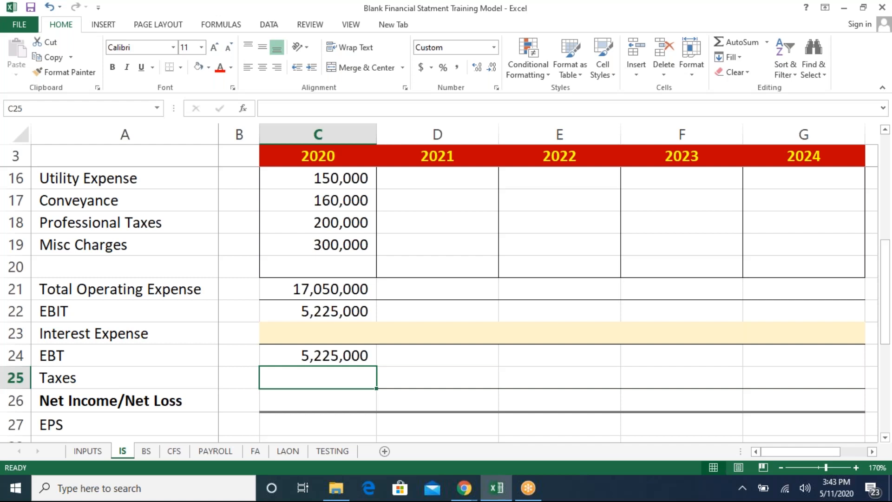
{"action": "key", "text": "Up"}
{"action": "key", "text": "Up"}
{"action": "key", "text": "Up"}
{"action": "key", "text": "Down"}
{"action": "key", "text": "Down"}
{"action": "key", "text": "Down"}
{"action": "left_click_drag", "start_coordinate": [259, 130], "coordinate": [272, 133]}
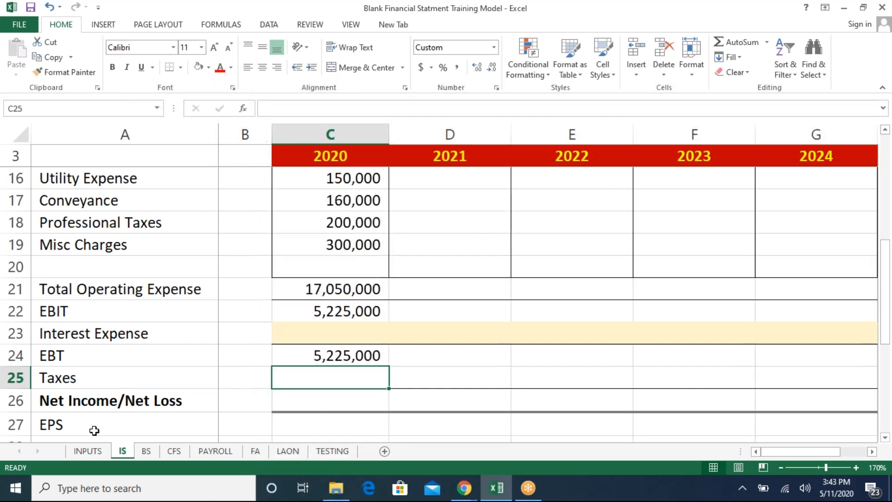
- Calculate 2020 Taxes on the IS sheet as an IF formula: when EBT exceeds 0, multiply EBT by the INPUTS income tax rate
{"action": "left_click", "coordinate": [88, 450]}
{"action": "key", "text": "Left"}
{"action": "key", "text": "Right"}
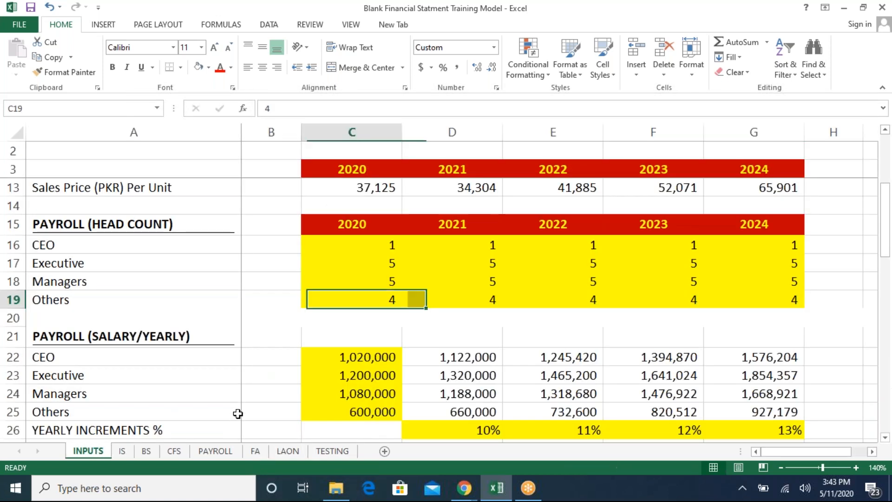
{"action": "key", "text": "ctrl+Page_Down"}
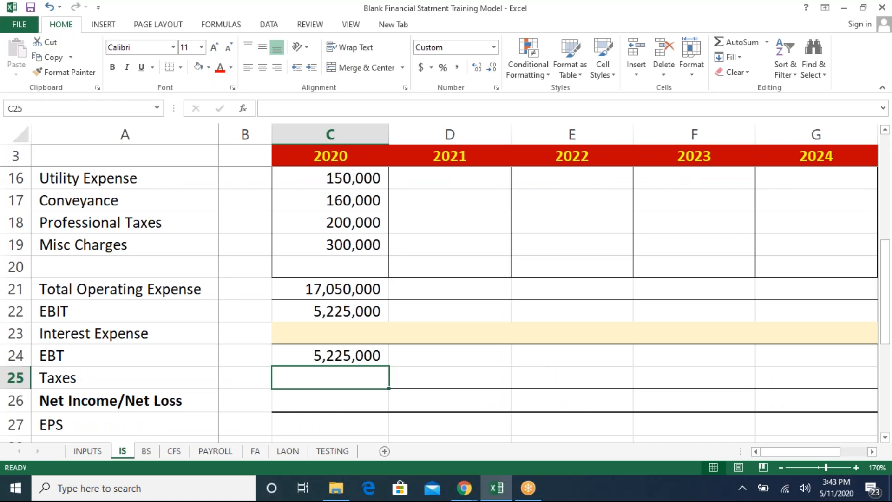
{"action": "type", "text": "=if"}
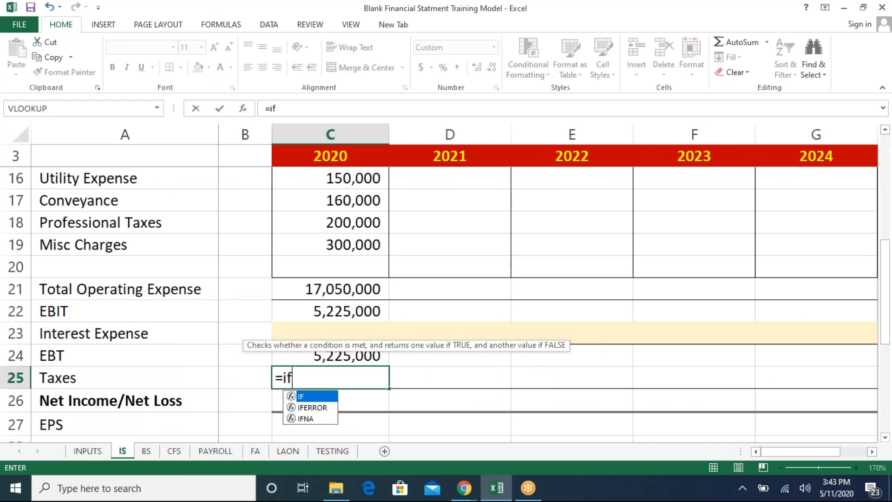
{"action": "key", "text": "Tab"}
{"action": "key", "text": "Up"}
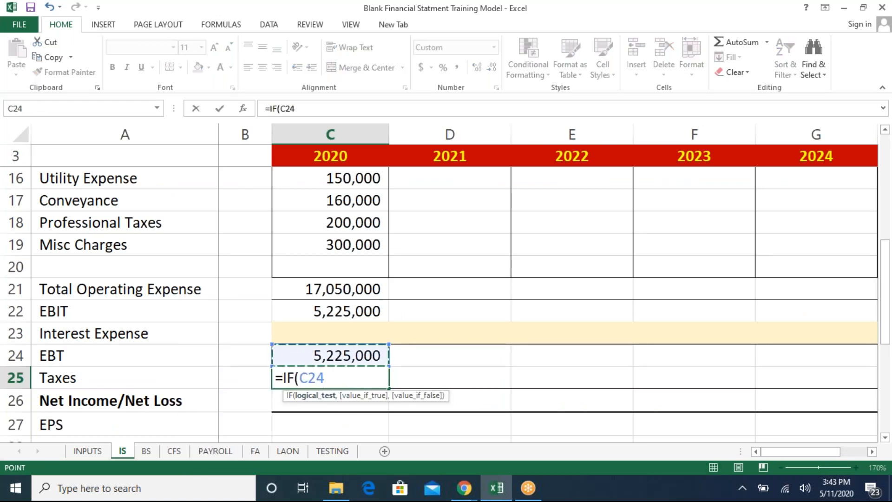
{"action": "type", "text": ">"}
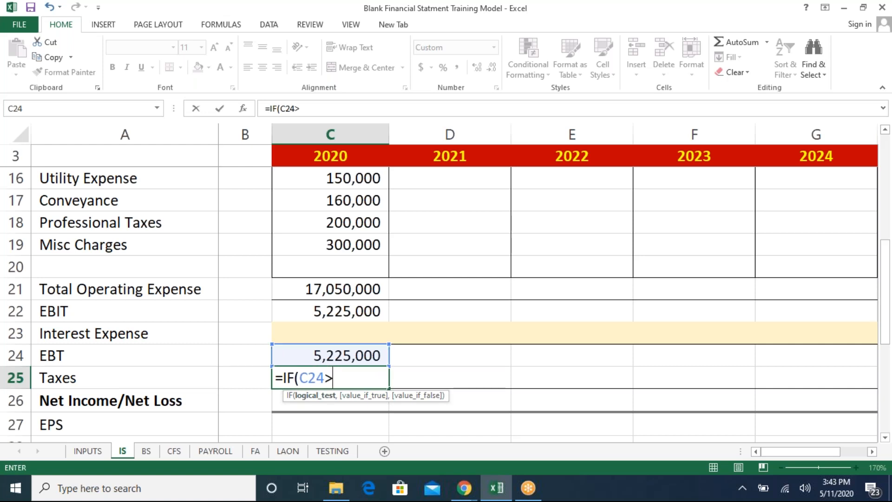
{"action": "type", "text": "0,"}
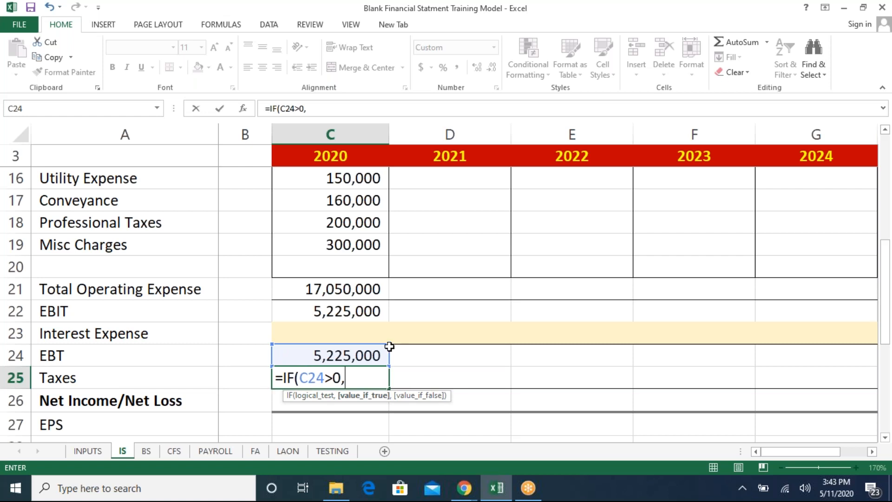
{"action": "left_click", "coordinate": [372, 351]}
{"action": "type", "text": "*"}
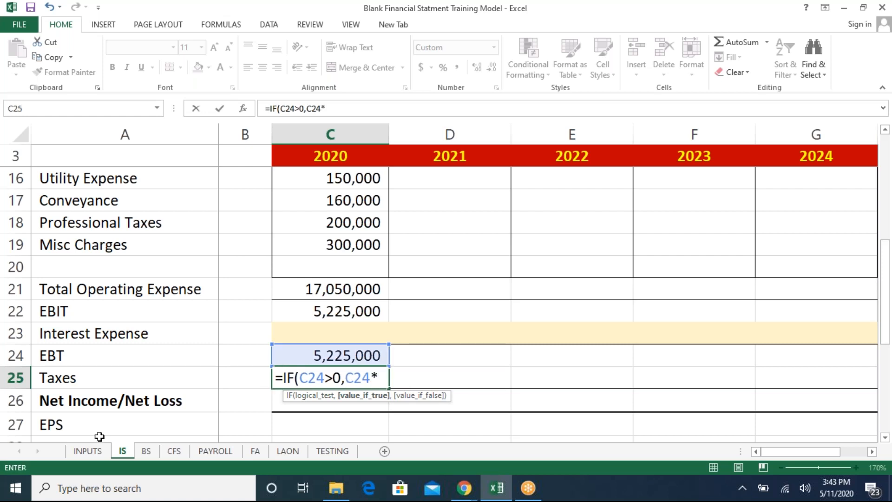
{"action": "left_click", "coordinate": [97, 451]}
{"action": "left_click", "coordinate": [333, 389]}
{"action": "key", "text": "Down"}
{"action": "key", "text": "Down"}
{"action": "key", "text": "Down"}
{"action": "key", "text": "Down"}
{"action": "key", "text": "Down"}
{"action": "key", "text": "Down"}
{"action": "key", "text": "Down"}
{"action": "key", "text": "Down"}
{"action": "key", "text": "Down"}
{"action": "key", "text": "Down"}
{"action": "key", "text": "Down"}
{"action": "key", "text": "Down"}
{"action": "key", "text": "Down"}
{"action": "key", "text": "Down"}
{"action": "key", "text": "Down"}
{"action": "key", "text": "Down"}
{"action": "key", "text": "Down"}
{"action": "key", "text": "Down"}
{"action": "key", "text": "Down"}
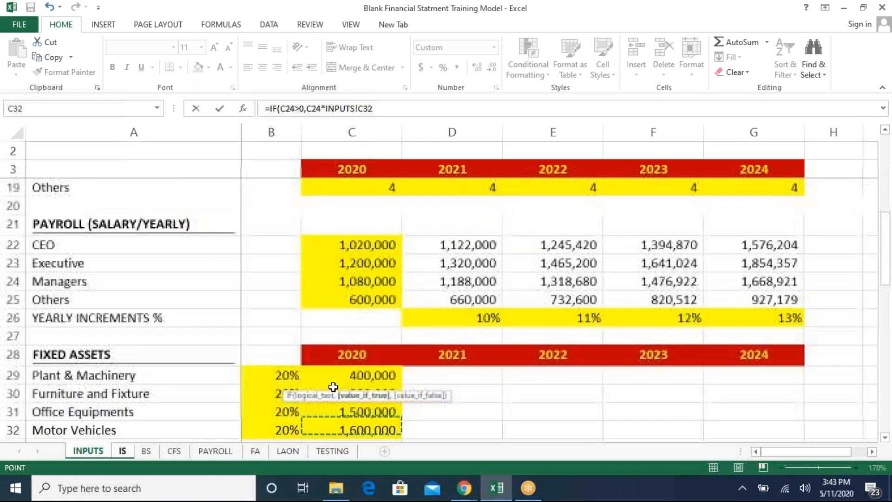
{"action": "key", "text": "Down"}
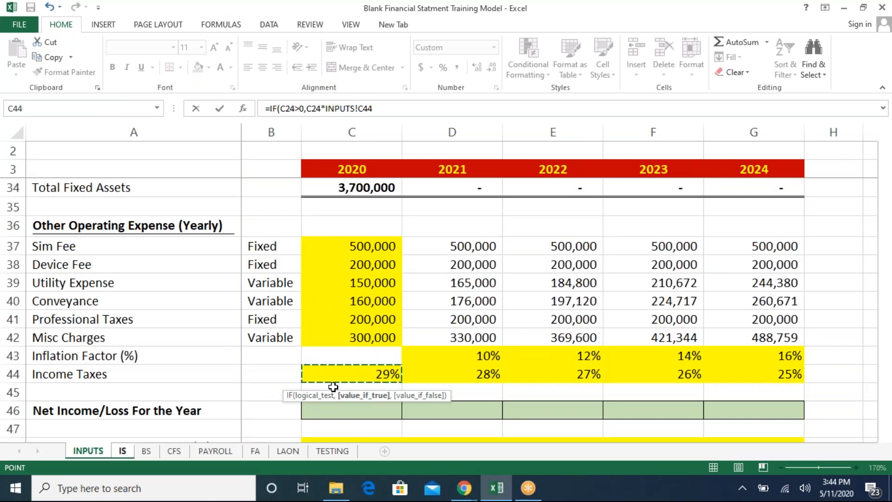
{"action": "key", "text": "Return"}
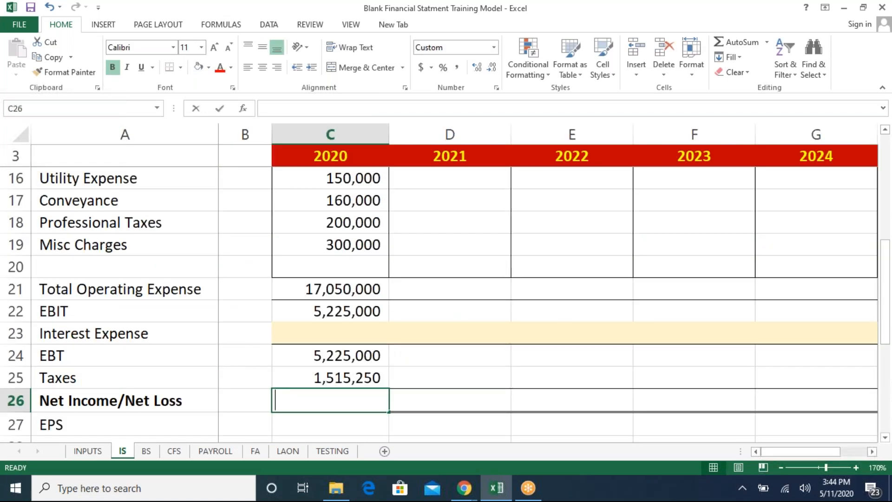
- Compute 2020 Net Income/Net Loss as EBT minus Taxes
{"action": "type", "text": "="}
{"action": "key", "text": "Up"}
{"action": "key", "text": "Up"}
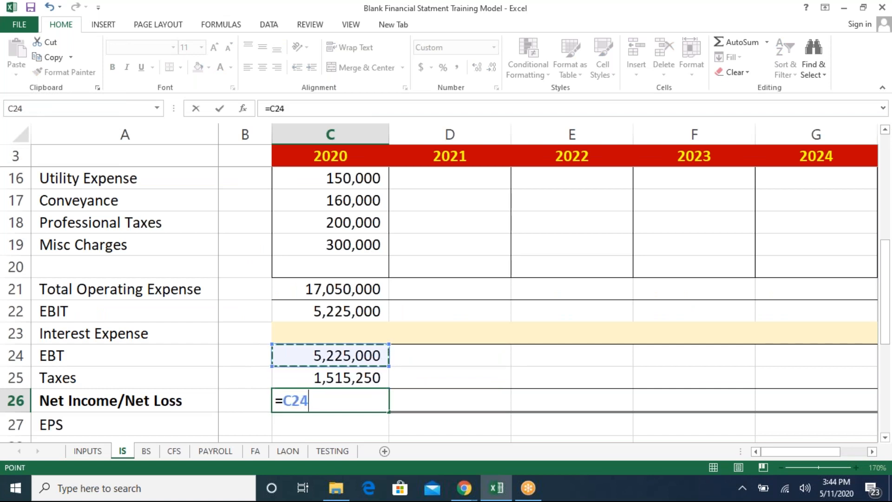
{"action": "type", "text": "-"}
{"action": "key", "text": "Up"}
{"action": "key", "text": "Return"}
{"action": "key", "text": "Down"}
{"action": "key", "text": "Down"}
{"action": "key", "text": "Up"}
{"action": "key", "text": "Up"}
{"action": "key", "text": "Up"}
{"action": "key", "text": "Down"}
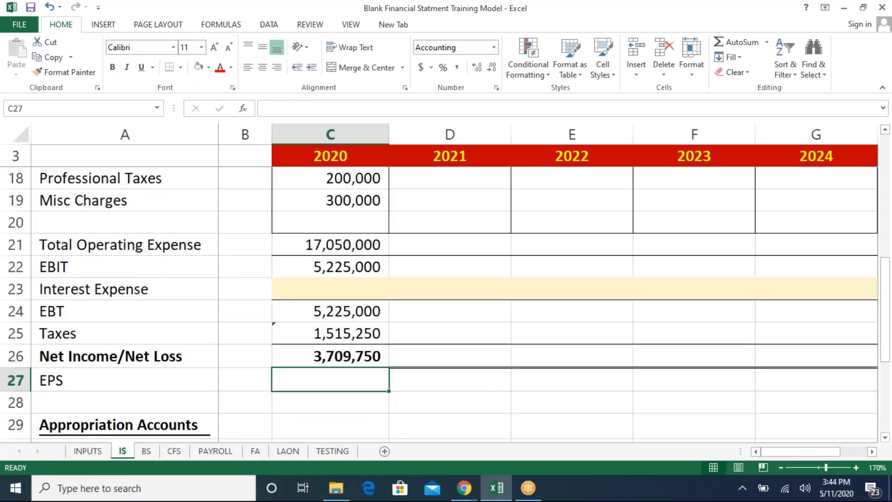
- Delete the EPS row below Net Income/Net Loss on the IS sheet
{"action": "key", "text": "shift+space"}
{"action": "key", "text": "ctrl+minus"}
{"action": "key", "text": "Down"}
{"action": "key", "text": "Down"}
{"action": "key", "text": "Down"}
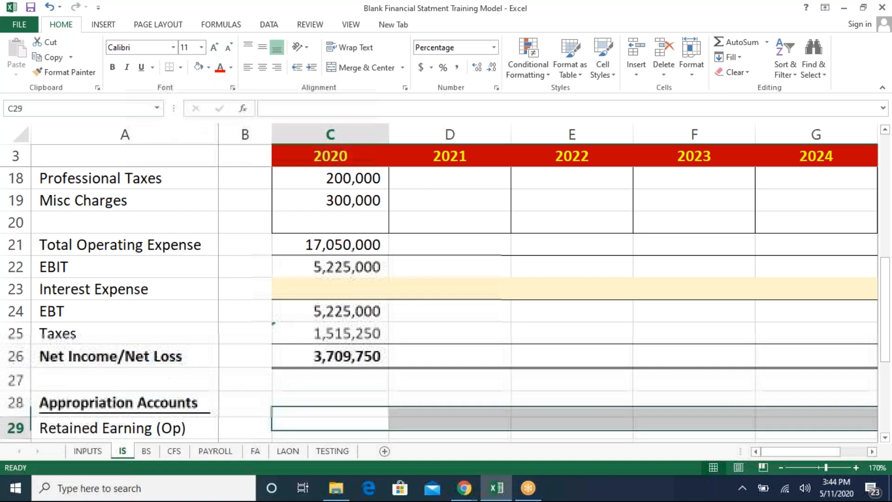
{"action": "key", "text": "ctrl+Down"}
{"action": "key", "text": "ctrl+Up"}
{"action": "key", "text": "Up"}
{"action": "key", "text": "Up"}
{"action": "key", "text": "Up"}
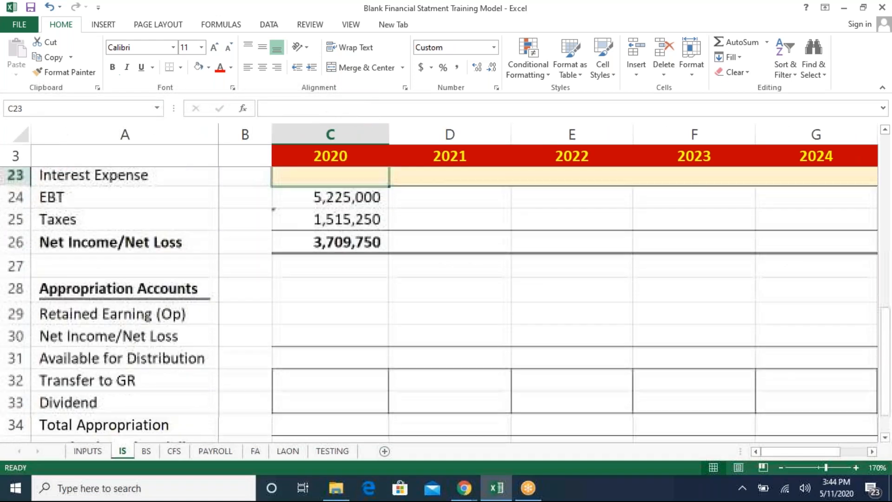
{"action": "key", "text": "Down"}
{"action": "key", "text": "Down"}
{"action": "key", "text": "Down"}
{"action": "key", "text": "Down"}
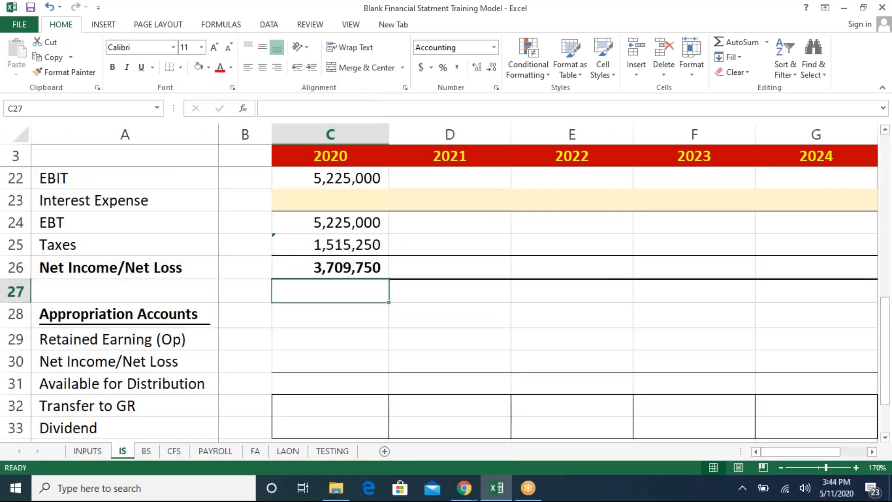
- On INPUTS, enter a 10% Transfer to General Reserves for 2020 and copy it across 2021 to 2024
{"action": "key", "text": "ctrl+Page_Up"}
{"action": "key", "text": "Down"}
{"action": "key", "text": "Down"}
{"action": "key", "text": "Down"}
{"action": "key", "text": "Down"}
{"action": "key", "text": "Down"}
{"action": "key", "text": "Down"}
{"action": "key", "text": "Down"}
{"action": "key", "text": "Down"}
{"action": "key", "text": "Down"}
{"action": "key", "text": "Down"}
{"action": "key", "text": "Up"}
{"action": "key", "text": "Up"}
{"action": "key", "text": "Up"}
{"action": "key", "text": "Up"}
{"action": "key", "text": "Up"}
{"action": "key", "text": "Up"}
{"action": "key", "text": "Up"}
{"action": "key", "text": "Up"}
{"action": "key", "text": "Up"}
{"action": "key", "text": "Up"}
{"action": "key", "text": "Up"}
{"action": "key", "text": "Up"}
{"action": "key", "text": "Up"}
{"action": "key", "text": "Up"}
{"action": "key", "text": "Up"}
{"action": "key", "text": "Up"}
{"action": "key", "text": "Up"}
{"action": "key", "text": "Up"}
{"action": "key", "text": "Up"}
{"action": "key", "text": "Up"}
{"action": "key", "text": "Down"}
{"action": "key", "text": "Down"}
{"action": "key", "text": "Down"}
{"action": "key", "text": "Down"}
{"action": "key", "text": "Down"}
{"action": "key", "text": "Down"}
{"action": "key", "text": "Down"}
{"action": "key", "text": "Down"}
{"action": "key", "text": "Down"}
{"action": "key", "text": "Down"}
{"action": "key", "text": "Down"}
{"action": "key", "text": "Down"}
{"action": "key", "text": "Down"}
{"action": "key", "text": "Down"}
{"action": "key", "text": "Down"}
{"action": "key", "text": "Down"}
{"action": "key", "text": "Down"}
{"action": "key", "text": "Down"}
{"action": "key", "text": "Down"}
{"action": "key", "text": "Down"}
{"action": "key", "text": "Down"}
{"action": "key", "text": "Down"}
{"action": "key", "text": "Down"}
{"action": "key", "text": "Down"}
{"action": "key", "text": "Down"}
{"action": "key", "text": "Down"}
{"action": "key", "text": "Down"}
{"action": "key", "text": "Down"}
{"action": "key", "text": "Down"}
{"action": "key", "text": "Down"}
{"action": "key", "text": "Down"}
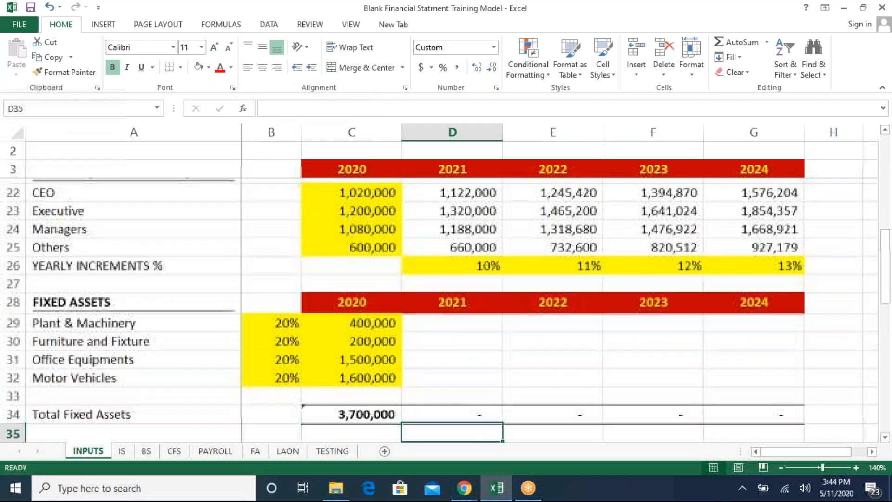
{"action": "key", "text": "Down"}
{"action": "key", "text": "Down"}
{"action": "key", "text": "Down"}
{"action": "key", "text": "Down"}
{"action": "key", "text": "Down"}
{"action": "key", "text": "Down"}
{"action": "key", "text": "Down"}
{"action": "key", "text": "Down"}
{"action": "key", "text": "Down"}
{"action": "key", "text": "Down"}
{"action": "key", "text": "Down"}
{"action": "key", "text": "Down"}
{"action": "key", "text": "Down"}
{"action": "key", "text": "Down"}
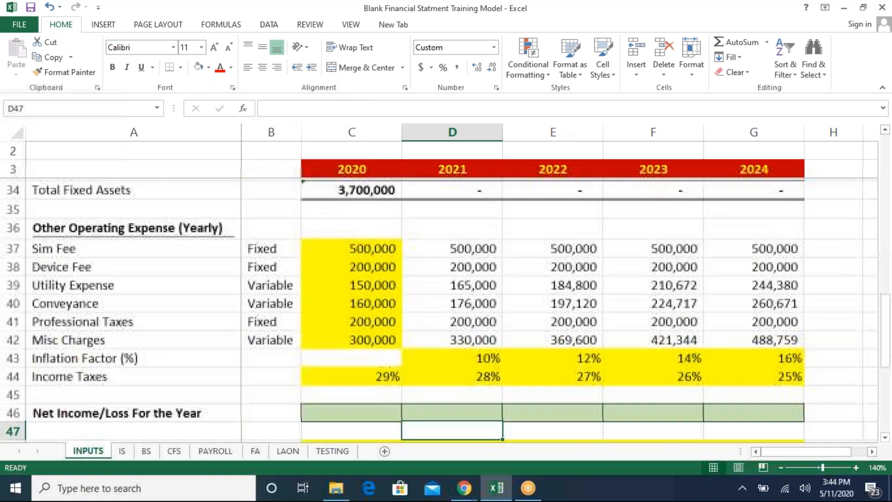
{"action": "key", "text": "Up"}
{"action": "key", "text": "Up"}
{"action": "key", "text": "Up"}
{"action": "key", "text": "Up"}
{"action": "key", "text": "Up"}
{"action": "key", "text": "Left"}
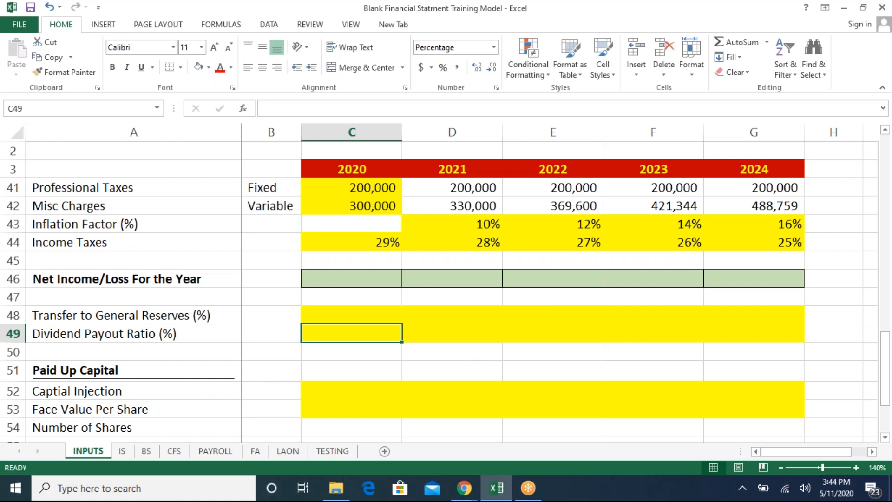
{"action": "key", "text": "Up"}
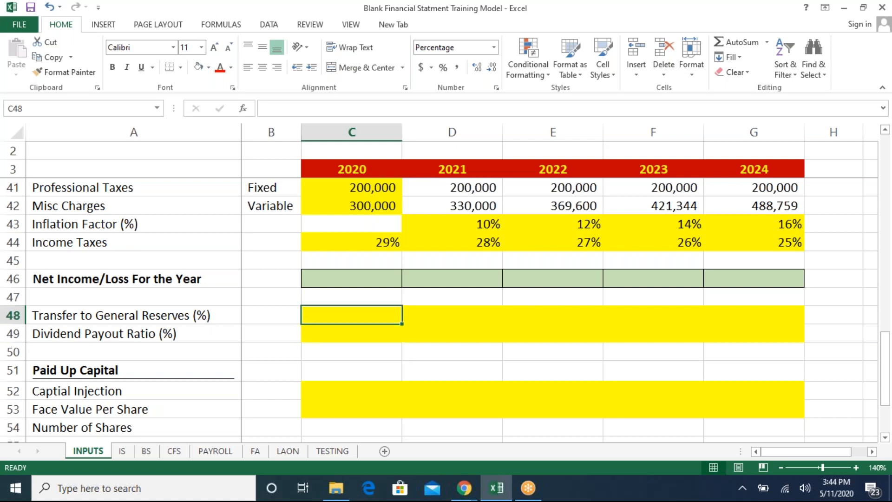
{"action": "type", "text": "10"}
{"action": "key", "text": "Return"}
{"action": "key", "text": "Up"}
{"action": "key", "text": "ctrl+c"}
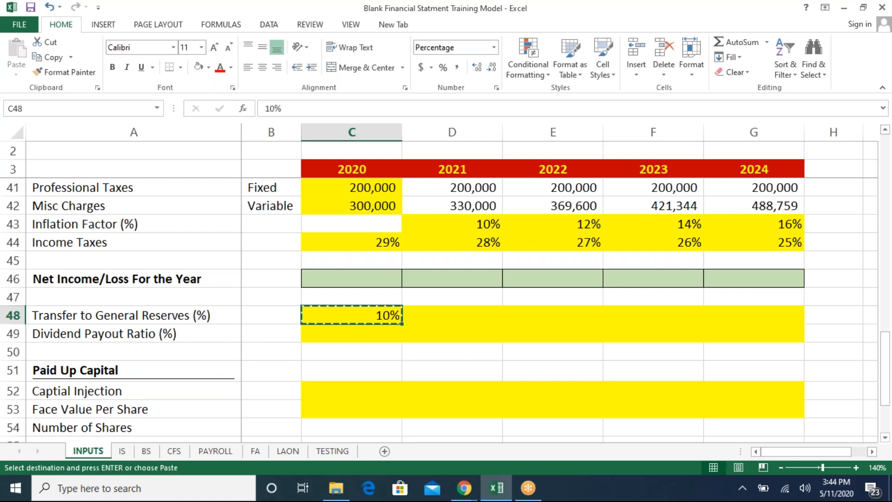
{"action": "key", "text": "Right"}
{"action": "key", "text": "shift+Right"}
{"action": "key", "text": "shift+Right"}
{"action": "key", "text": "shift+Right"}
{"action": "key", "text": "ctrl+v"}
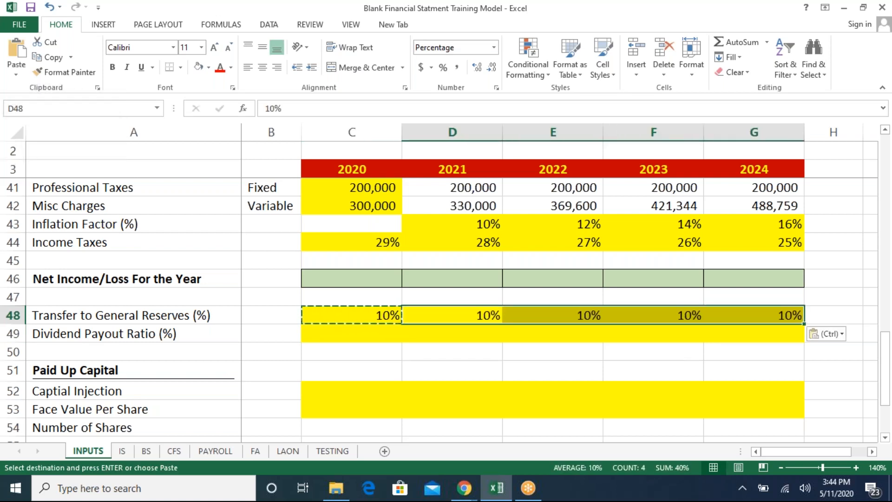
{"action": "key", "text": "Left"}
{"action": "key", "text": "Escape"}
{"action": "key", "text": "Down"}
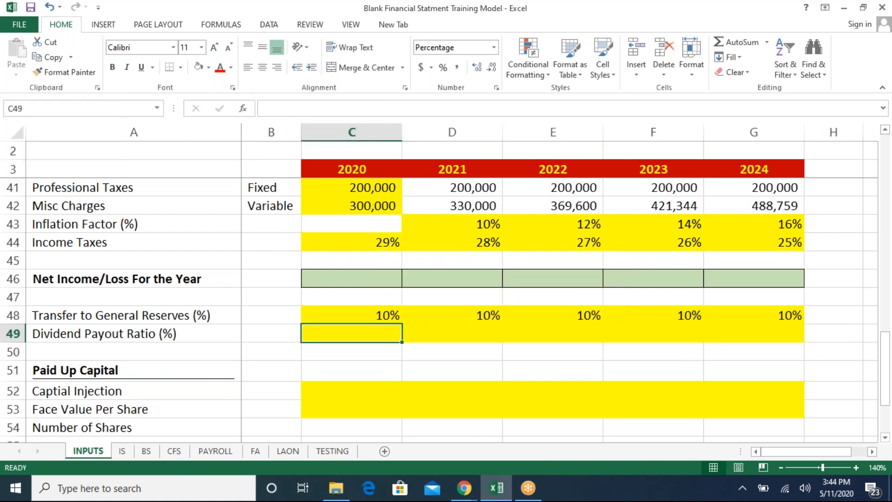
- Enter Dividend Payout Ratios of 10%, 11%, 12%, 13% and 14% for 2020 through 2024
{"action": "type", "text": "10"}
{"action": "key", "text": "Return"}
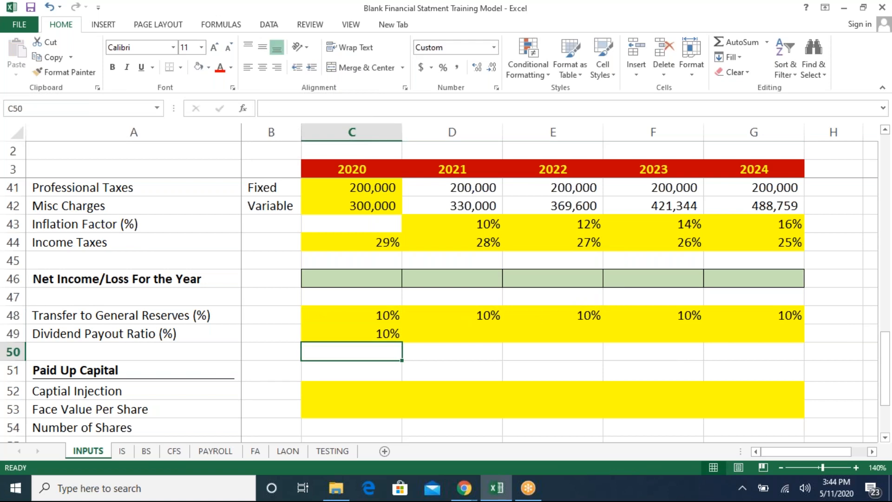
{"action": "key", "text": "Up"}
{"action": "key", "text": "ctrl+c"}
{"action": "key", "text": "Right"}
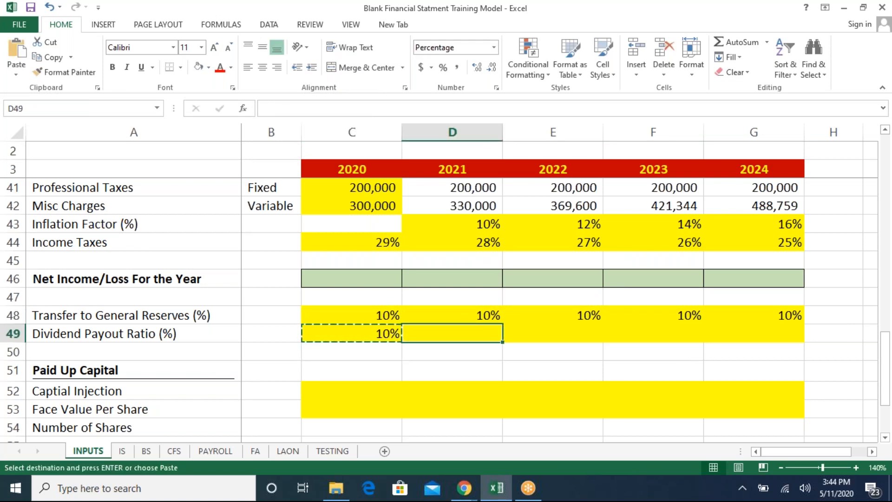
{"action": "key", "text": "Escape"}
{"action": "type", "text": "1"}
{"action": "key", "text": "Return"}
{"action": "key", "text": "Up"}
{"action": "type", "text": "11"}
{"action": "key", "text": "Return"}
{"action": "key", "text": "Up"}
{"action": "key", "text": "Right"}
{"action": "type", "text": "12"}
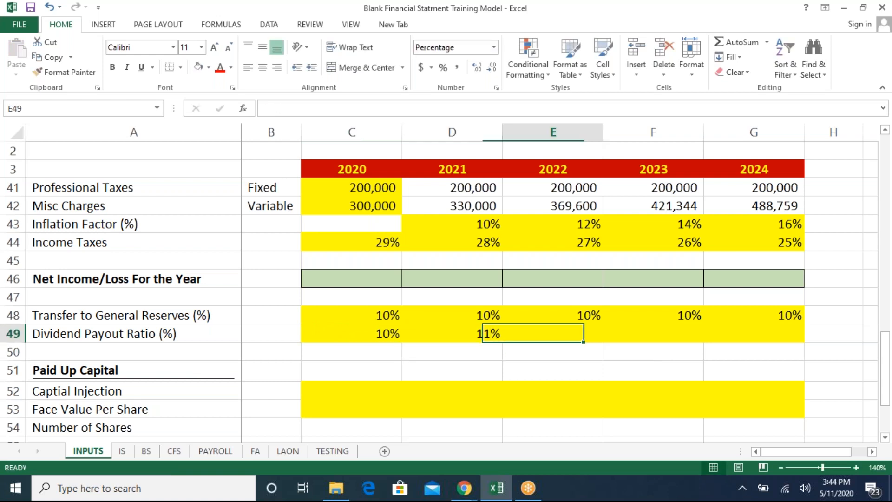
{"action": "key", "text": "Return"}
{"action": "key", "text": "Up"}
{"action": "key", "text": "Right"}
{"action": "type", "text": "13"}
{"action": "key", "text": "Return"}
{"action": "key", "text": "Up"}
{"action": "key", "text": "Right"}
{"action": "type", "text": "14"}
{"action": "key", "text": "Return"}
{"action": "key", "text": "Up"}
{"action": "key", "text": "Left"}
{"action": "key", "text": "Left"}
{"action": "key", "text": "Left"}
{"action": "key", "text": "Left"}
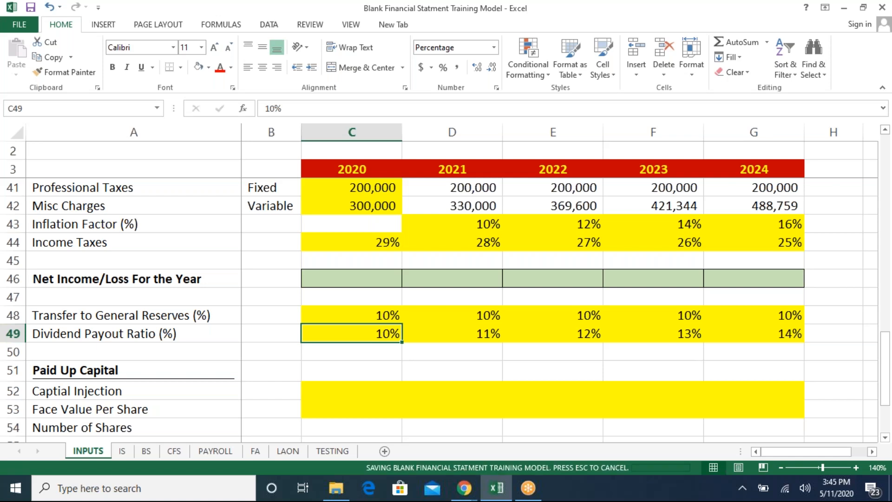
- Enter a 2020 Captial Injection of 4,000,000 and a Face Value Per Share of 10
{"action": "key", "text": "Down"}
{"action": "key", "text": "Down"}
{"action": "key", "text": "Down"}
{"action": "key", "text": "Down"}
{"action": "key", "text": "Down"}
{"action": "key", "text": "Down"}
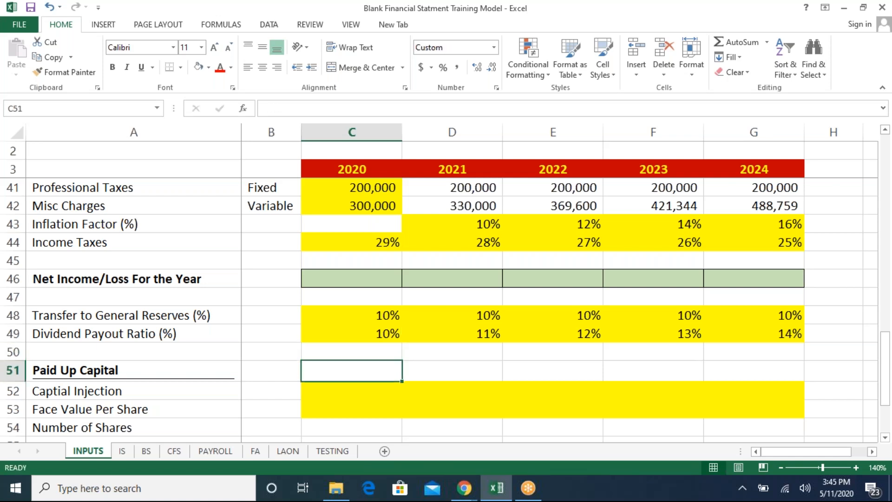
{"action": "key", "text": "Up"}
{"action": "key", "text": "Up"}
{"action": "key", "text": "Up"}
{"action": "type", "text": "4000000"}
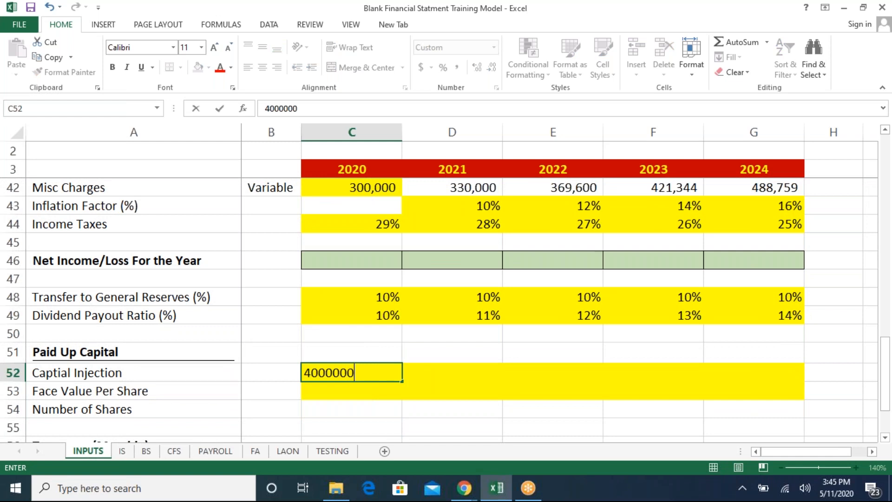
{"action": "key", "text": "Return"}
{"action": "type", "text": "10"}
{"action": "key", "text": "Return"}
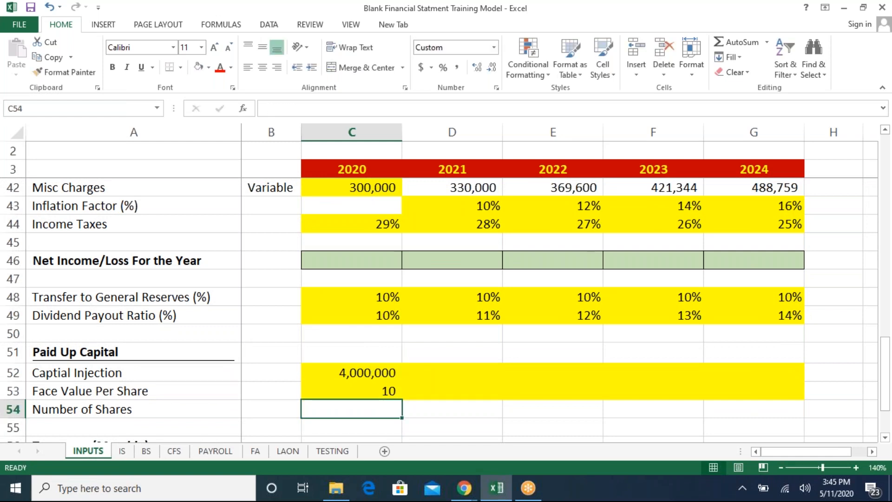
- Calculate 2020 Number of Shares as the previous cell plus Captial Injection divided by Face Value Per Share
{"action": "type", "text": "="}
{"action": "key", "text": "Left"}
{"action": "type", "text": "+("}
{"action": "key", "text": "Up"}
{"action": "key", "text": "Up"}
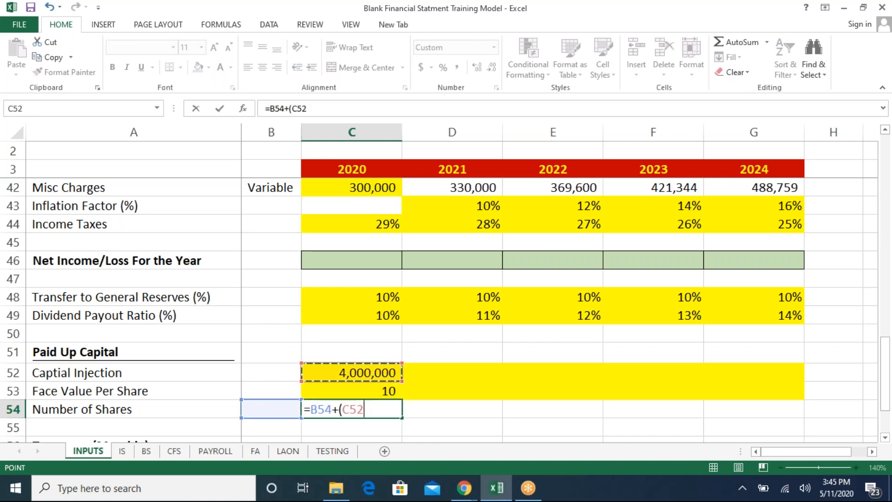
{"action": "type", "text": "/"}
{"action": "key", "text": "Up"}
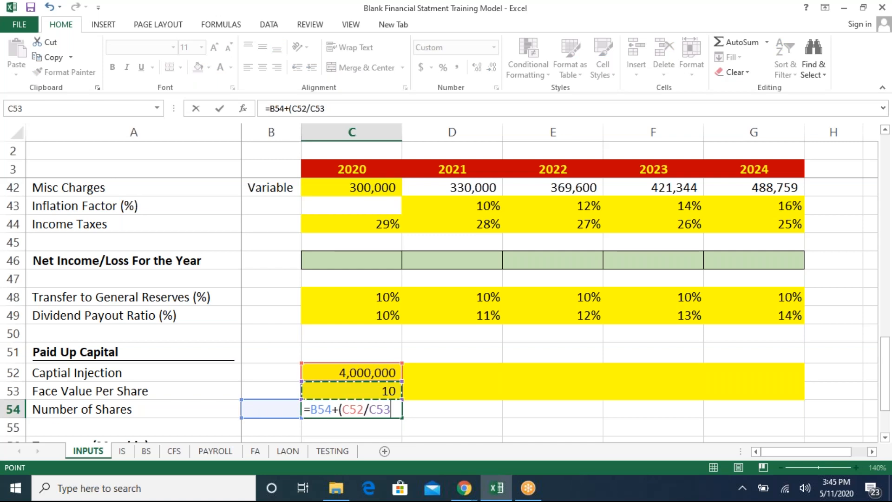
{"action": "type", "text": ")"}
{"action": "key", "text": "Return"}
- Inspect the Number of Shares formula and the surrounding Paid Up Capital inputs
{"action": "key", "text": "Up"}
{"action": "key", "text": "Up"}
{"action": "key", "text": "Up"}
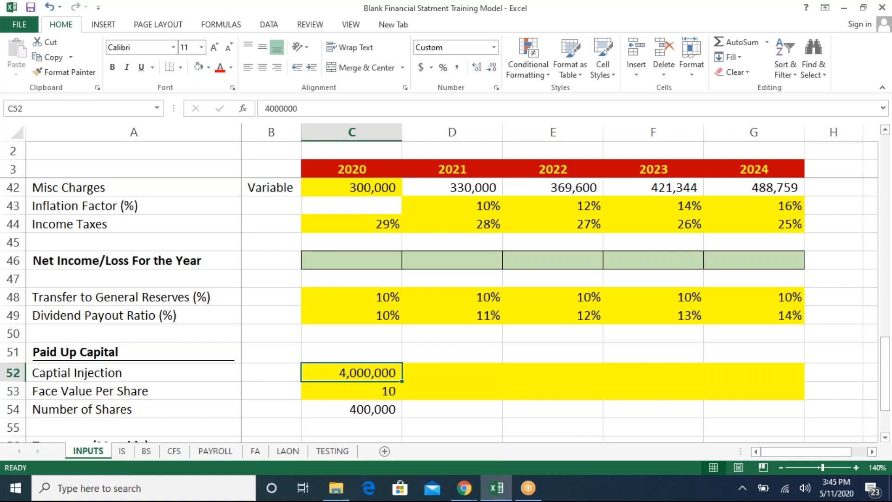
{"action": "key", "text": "Down"}
{"action": "key", "text": "Down"}
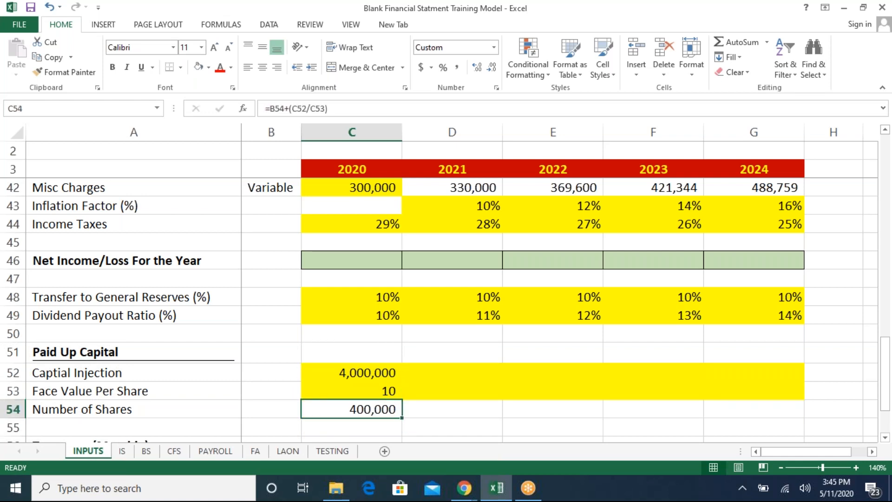
{"action": "key", "text": "F2"}
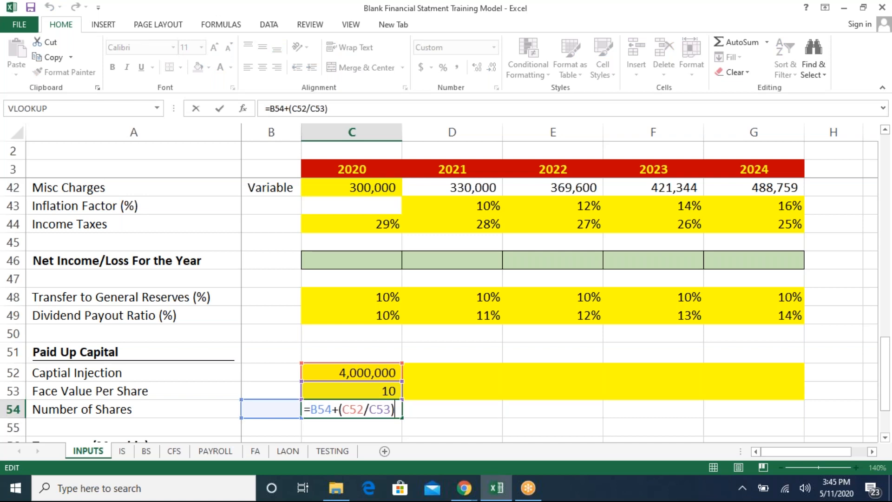
{"action": "key", "text": "ctrl+Return"}
{"action": "key", "text": "Up"}
{"action": "key", "text": "Down"}
{"action": "key", "text": "Down"}
{"action": "key", "text": "Down"}
{"action": "key", "text": "Up"}
{"action": "key", "text": "Up"}
{"action": "key", "text": "Up"}
{"action": "key", "text": "Down"}
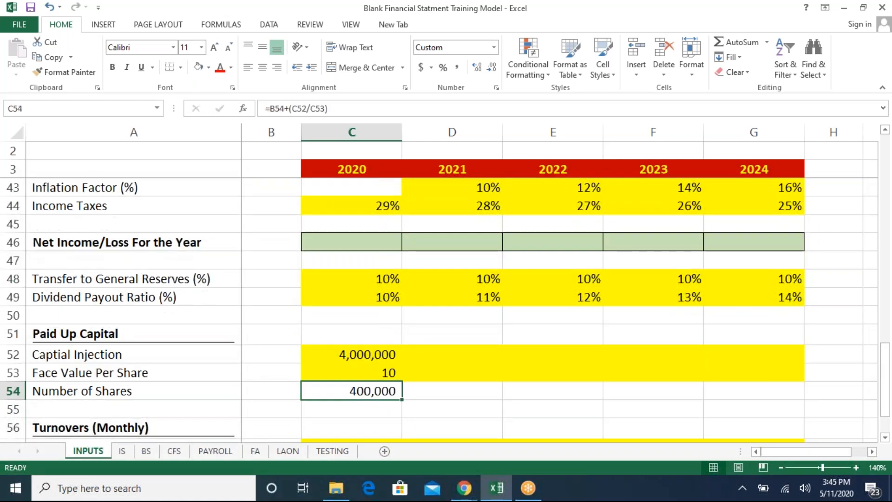
- Copy the Face Value Per Share of 10 across 2021 through 2024
{"action": "key", "text": "Up"}
{"action": "key", "text": "Right"}
{"action": "key", "text": "Left"}
{"action": "key", "text": "ctrl+c"}
{"action": "key", "text": "Right"}
{"action": "key", "text": "shift+Right"}
{"action": "key", "text": "shift+Right"}
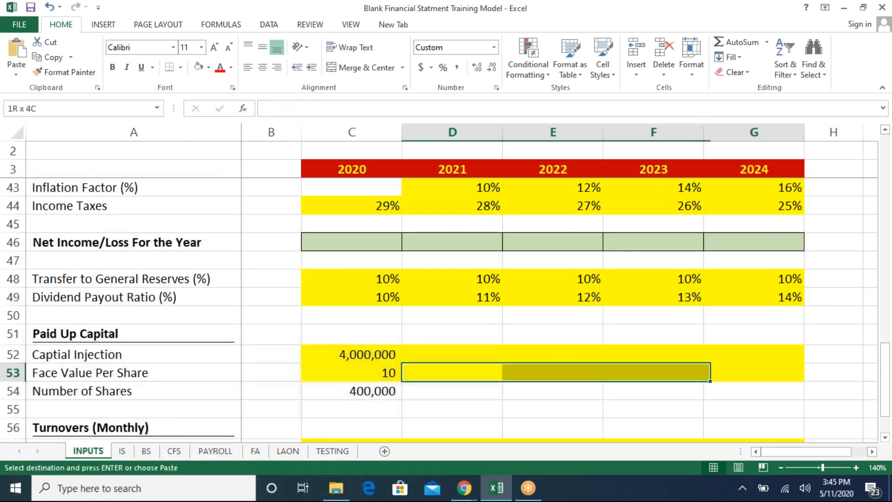
{"action": "key", "text": "shift+Right"}
{"action": "key", "text": "ctrl+v"}
{"action": "key", "text": "Up"}
{"action": "key", "text": "Escape"}
{"action": "key", "text": "Right"}
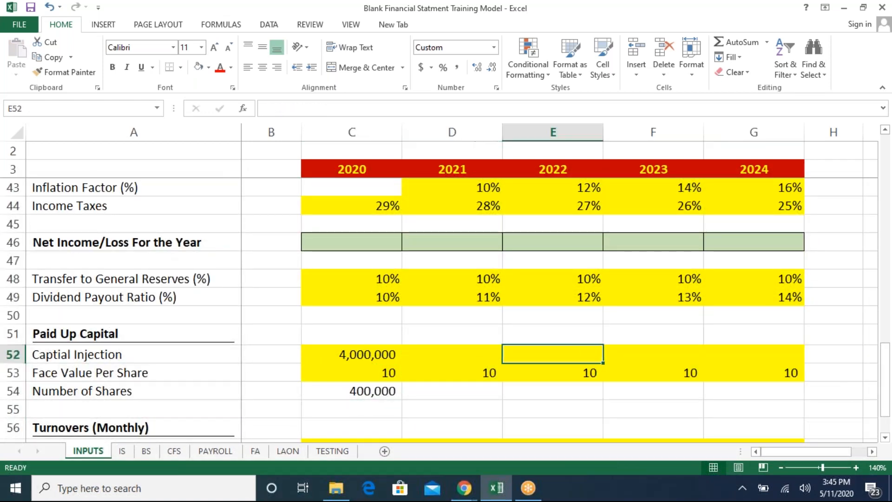
- Enter a 2022 Captial Injection of 2,000,000
{"action": "type", "text": "2,000,000"}
{"action": "key", "text": "Return"}
{"action": "key", "text": "Left"}
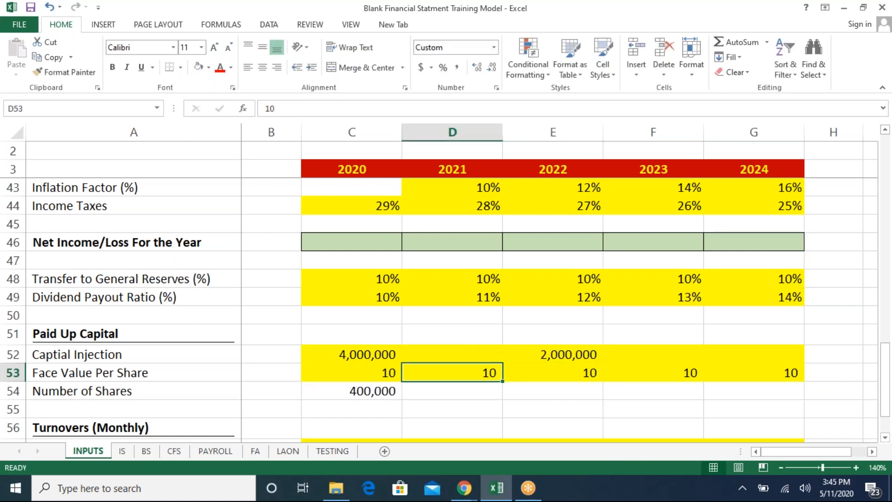
- Copy the 2020 Number of Shares formula across 2021 through 2024
{"action": "key", "text": "Down"}
{"action": "key", "text": "Left"}
{"action": "key", "text": "ctrl+c"}
{"action": "key", "text": "Right"}
{"action": "key", "text": "shift+Right"}
{"action": "key", "text": "shift+Right"}
{"action": "key", "text": "shift+Right"}
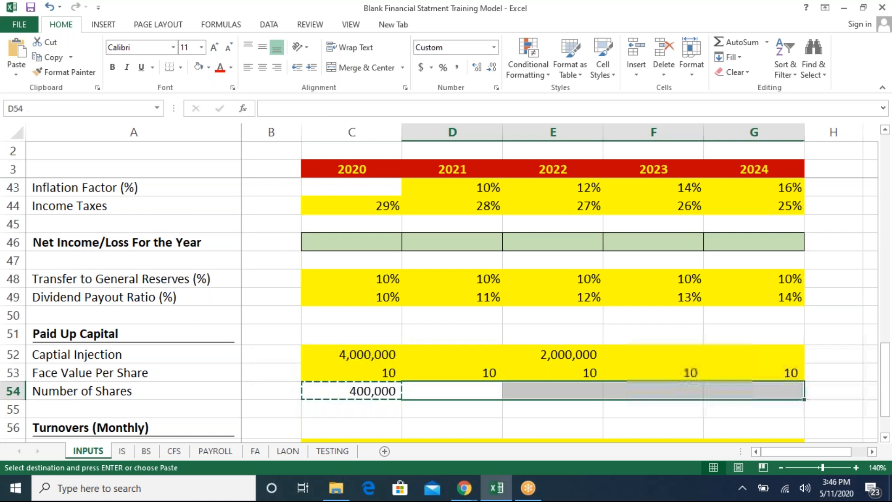
{"action": "key", "text": "ctrl+v"}
- Re-enter the 2020 Number of Shares formula as =B54+(C52/C53)
{"action": "key", "text": "Left"}
{"action": "key", "text": "F2"}
{"action": "key", "text": "Escape"}
{"action": "key", "text": "Delete"}
{"action": "type", "text": "="}
{"action": "key", "text": "Left"}
{"action": "type", "text": "+("}
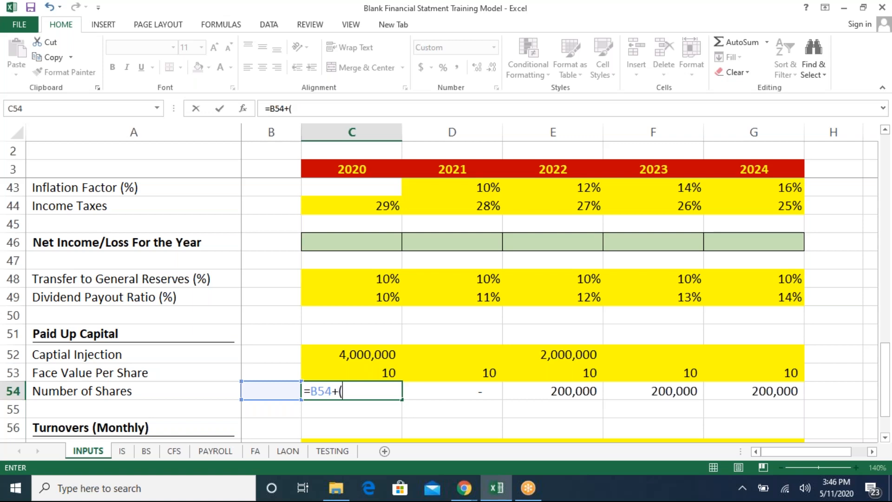
{"action": "key", "text": "Up"}
{"action": "key", "text": "Up"}
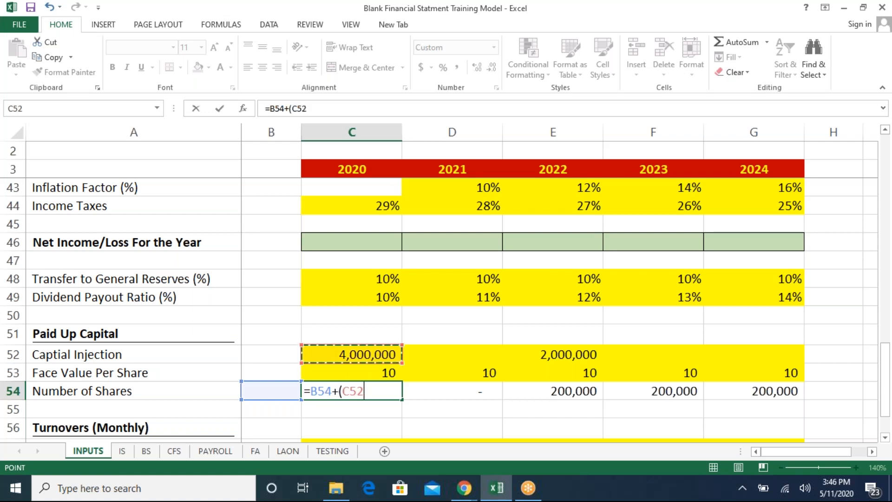
{"action": "type", "text": "/"}
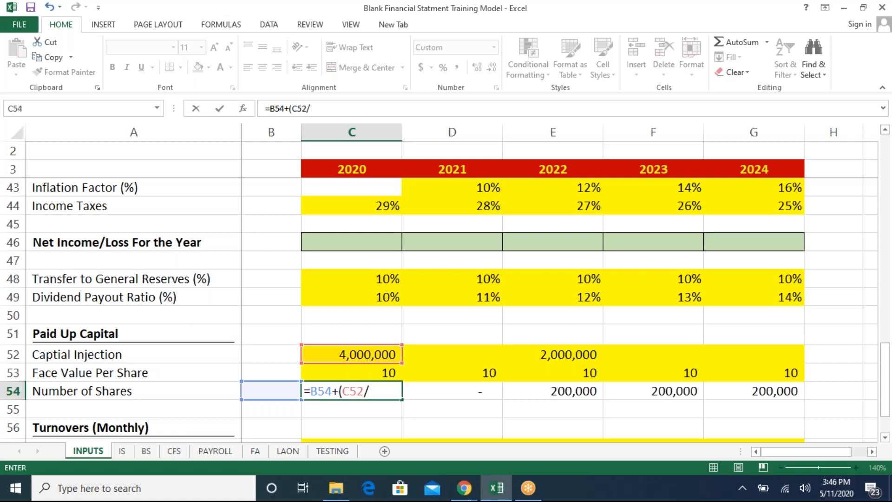
{"action": "key", "text": "Up"}
{"action": "type", "text": ")"}
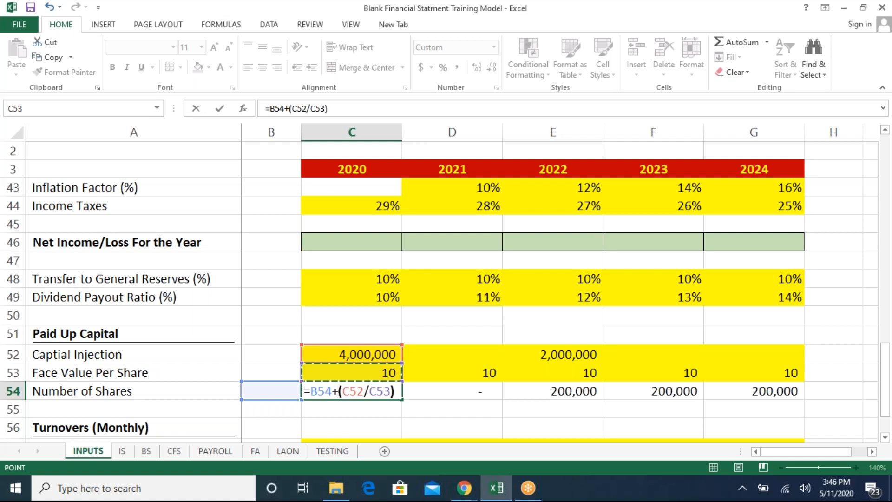
{"action": "key", "text": "Return"}
- Review the Number of Shares formulas for each year and the Turnovers (Monthly) rows
{"action": "key", "text": "Left"}
{"action": "key", "text": "Left"}
{"action": "key", "text": "Down"}
{"action": "key", "text": "Down"}
{"action": "key", "text": "Down"}
{"action": "key", "text": "Down"}
{"action": "key", "text": "Down"}
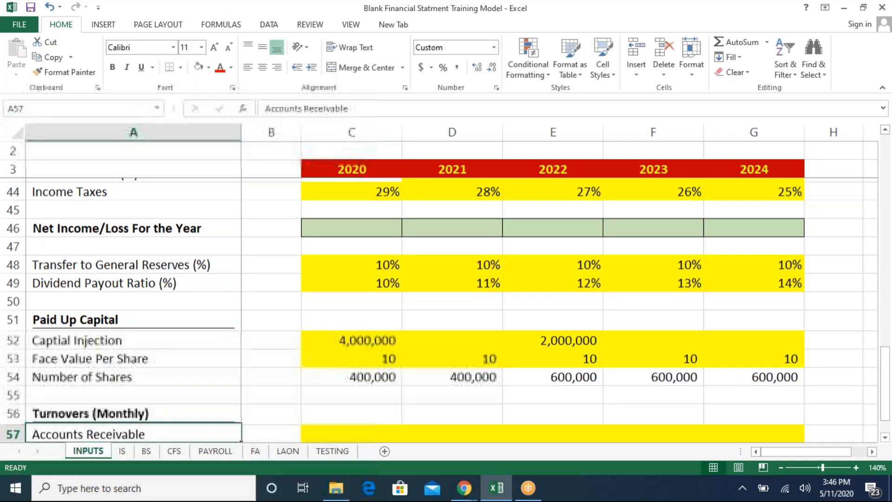
{"action": "key", "text": "Up"}
{"action": "key", "text": "Up"}
{"action": "key", "text": "Right"}
{"action": "key", "text": "Right"}
{"action": "key", "text": "Up"}
{"action": "key", "text": "Up"}
{"action": "key", "text": "Up"}
{"action": "key", "text": "Up"}
{"action": "key", "text": "Up"}
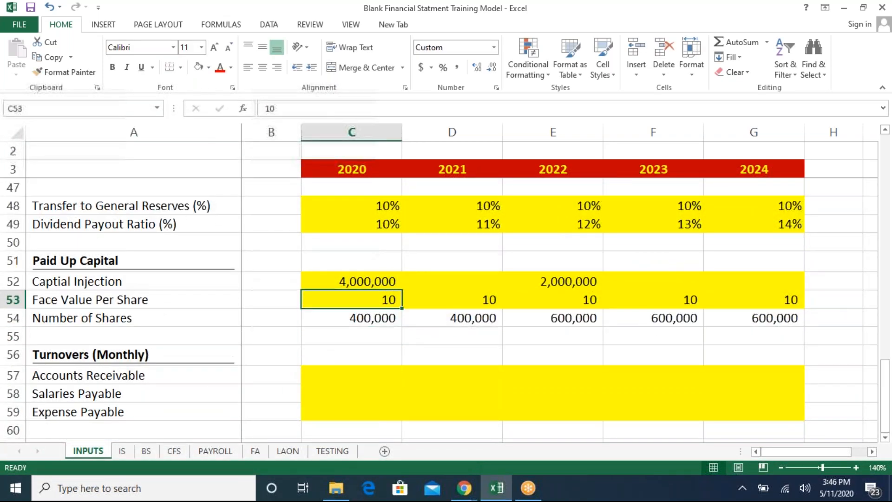
{"action": "key", "text": "Down"}
{"action": "key", "text": "Right"}
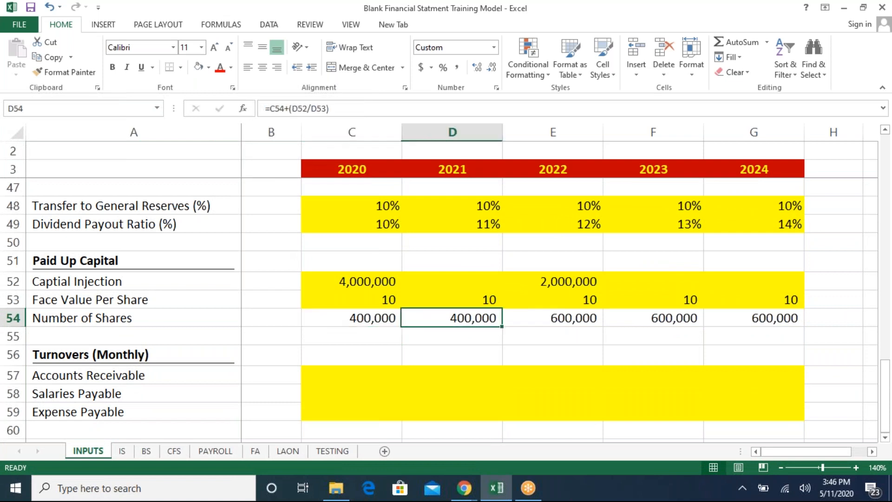
{"action": "key", "text": "Right"}
{"action": "key", "text": "Right"}
{"action": "key", "text": "Up"}
{"action": "key", "text": "Left"}
{"action": "key", "text": "Up"}
{"action": "key", "text": "Down"}
{"action": "key", "text": "Down"}
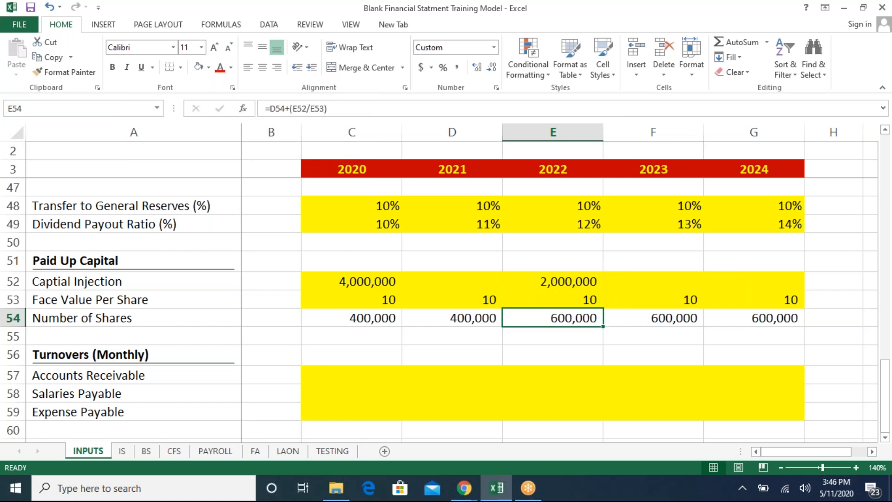
{"action": "key", "text": "Left"}
{"action": "key", "text": "Left"}
{"action": "key", "text": "Down"}
{"action": "key", "text": "Down"}
{"action": "key", "text": "Down"}
{"action": "key", "text": "Down"}
{"action": "key", "text": "Down"}
{"action": "key", "text": "Down"}
{"action": "key", "text": "Down"}
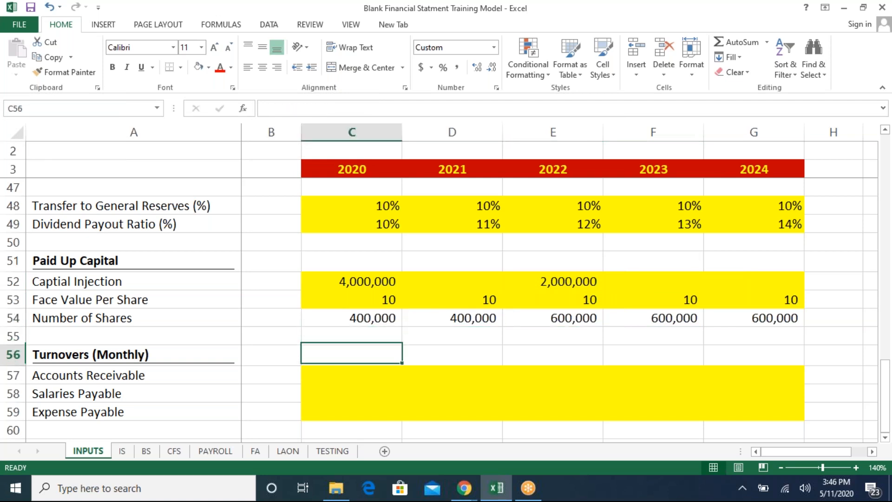
{"action": "key", "text": "Down"}
{"action": "key", "text": "Up"}
{"action": "key", "text": "Up"}
{"action": "key", "text": "Up"}
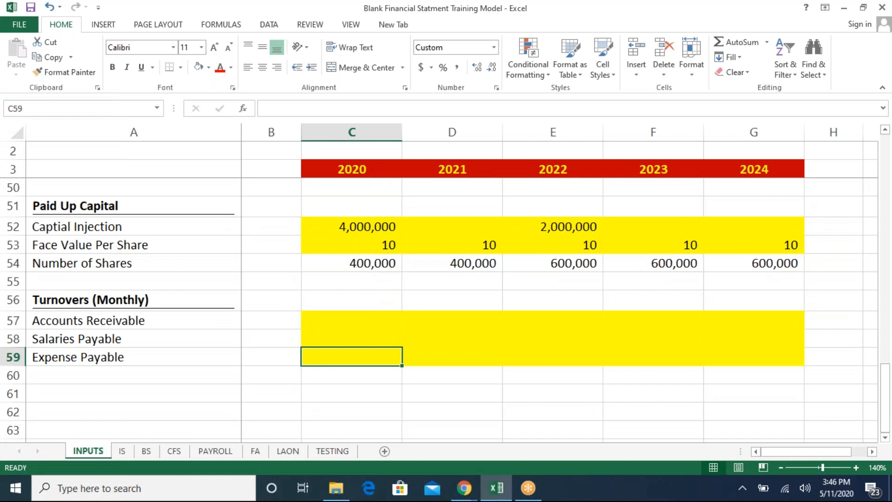
- Set the Accounts Receivable turnover to 1 for 2020 through 2024
{"action": "key", "text": "Up"}
{"action": "key", "text": "Up"}
{"action": "type", "text": "1"}
{"action": "key", "text": "Return"}
{"action": "key", "text": "Up"}
{"action": "key", "text": "ctrl+c"}
{"action": "key", "text": "Right"}
{"action": "key", "text": "shift+Right"}
{"action": "key", "text": "shift+Right"}
{"action": "key", "text": "shift+Right"}
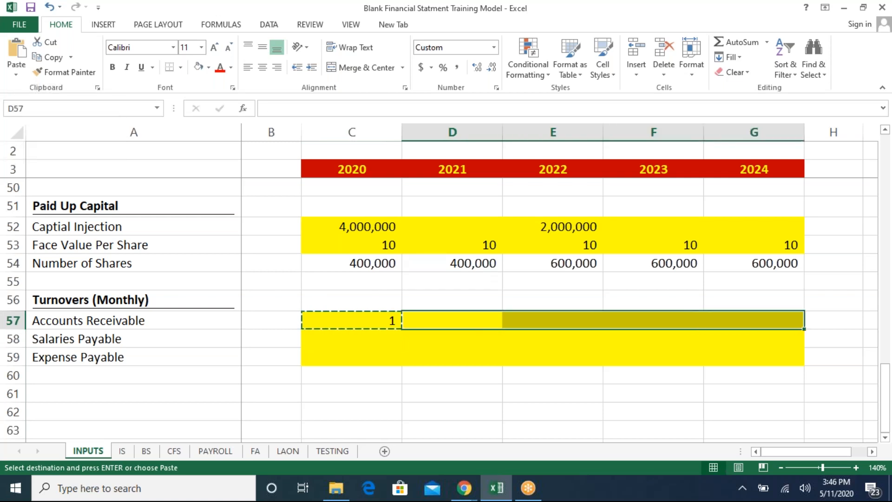
{"action": "key", "text": "ctrl+v"}
{"action": "key", "text": "Left"}
{"action": "key", "text": "Down"}
{"action": "key", "text": "ctrl"}
{"action": "key", "text": "Escape"}
- Fill the Salaries Payable turnover with 1 for 2020 through 2024
{"action": "key", "text": "Up"}
{"action": "key", "text": "Down"}
{"action": "key", "text": "shift+Right"}
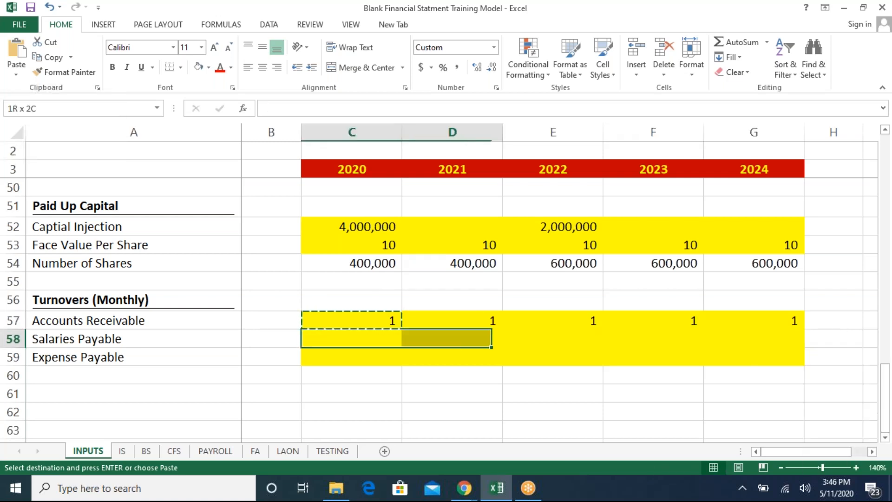
{"action": "key", "text": "shift+Right"}
{"action": "key", "text": "shift+Right"}
{"action": "key", "text": "shift+Right"}
{"action": "key", "text": "ctrl+v"}
{"action": "key", "text": "Escape"}
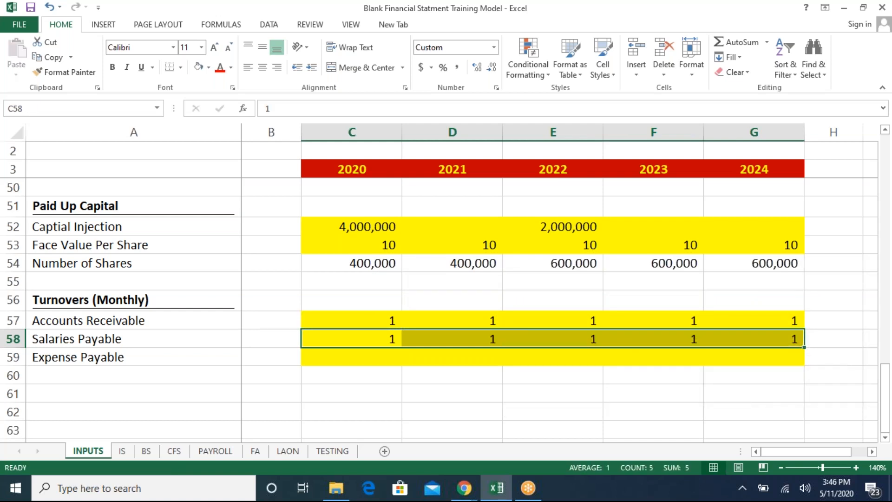
{"action": "key", "text": "Left"}
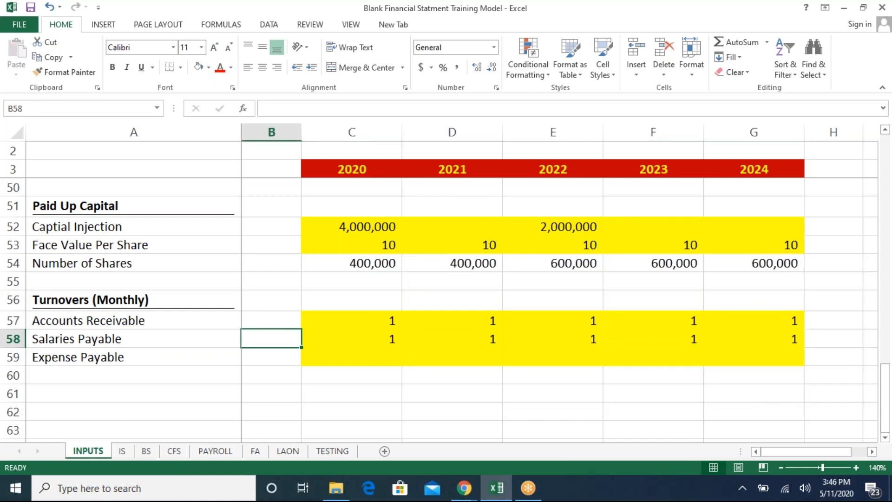
- Set the Expense Payable turnover to 2 for 2020 through 2024
{"action": "key", "text": "Right"}
{"action": "key", "text": "Down"}
{"action": "type", "text": "2"}
{"action": "key", "text": "Return"}
{"action": "key", "text": "Up"}
{"action": "key", "text": "ctrl+c"}
{"action": "key", "text": "Right"}
{"action": "key", "text": "shift+Right"}
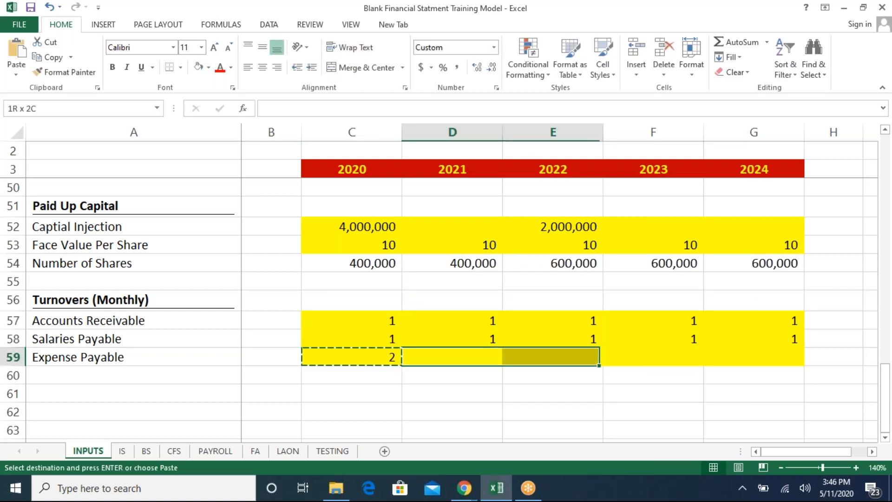
{"action": "key", "text": "shift+Right"}
{"action": "key", "text": "shift+Right"}
{"action": "key", "text": "ctrl+v"}
{"action": "key", "text": "Escape"}
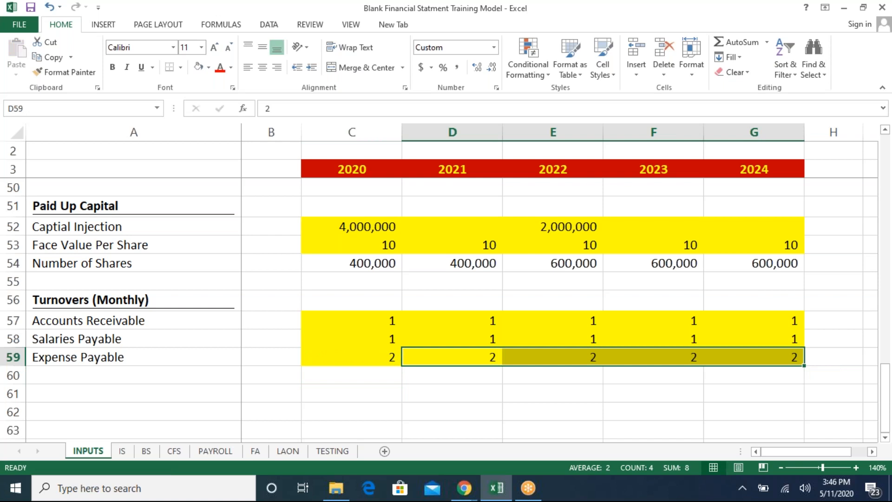
- Switch to the IS sheet and examine the Appropriation Accounts section below net income
{"action": "key", "text": "Up"}
{"action": "key", "text": "Up"}
{"action": "key", "text": "Up"}
{"action": "key", "text": "Up"}
{"action": "key", "text": "Up"}
{"action": "key", "text": "Up"}
{"action": "key", "text": "Up"}
{"action": "key", "text": "Up"}
{"action": "key", "text": "Up"}
{"action": "key", "text": "Up"}
{"action": "key", "text": "Up"}
{"action": "key", "text": "Up"}
{"action": "key", "text": "Up"}
{"action": "key", "text": "Up"}
{"action": "key", "text": "Up"}
{"action": "key", "text": "Up"}
{"action": "key", "text": "Up"}
{"action": "key", "text": "Up"}
{"action": "key", "text": "Up"}
{"action": "key", "text": "Up"}
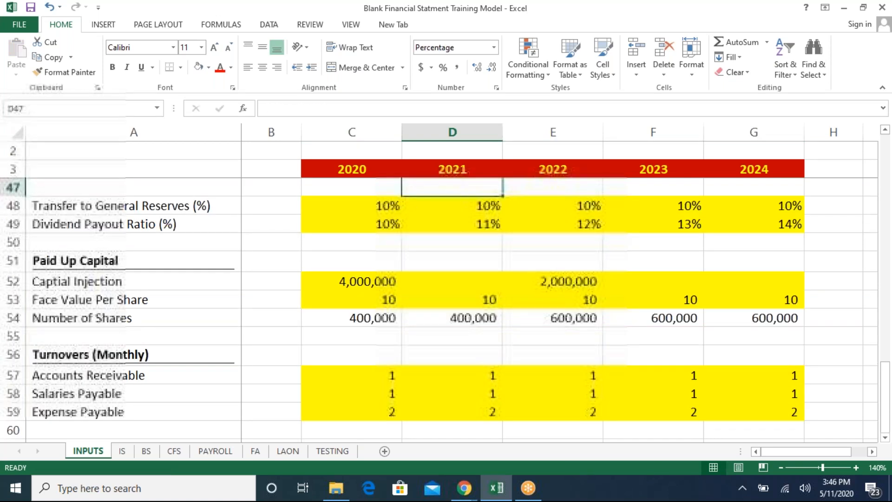
{"action": "key", "text": "Up"}
{"action": "key", "text": "Up"}
{"action": "key", "text": "Up"}
{"action": "key", "text": "Up"}
{"action": "key", "text": "Up"}
{"action": "key", "text": "Up"}
{"action": "key", "text": "Up"}
{"action": "key", "text": "Up"}
{"action": "key", "text": "Up"}
{"action": "key", "text": "Up"}
{"action": "key", "text": "Up"}
{"action": "key", "text": "Up"}
{"action": "key", "text": "Up"}
{"action": "key", "text": "Up"}
{"action": "key", "text": "Up"}
{"action": "key", "text": "Up"}
{"action": "key", "text": "Up"}
{"action": "key", "text": "Up"}
{"action": "key", "text": "Up"}
{"action": "key", "text": "Up"}
{"action": "key", "text": "Down"}
{"action": "key", "text": "Down"}
{"action": "key", "text": "Down"}
{"action": "key", "text": "Down"}
{"action": "key", "text": "Down"}
{"action": "key", "text": "Down"}
{"action": "key", "text": "Down"}
{"action": "key", "text": "Down"}
{"action": "key", "text": "Down"}
{"action": "key", "text": "Down"}
{"action": "key", "text": "Down"}
{"action": "key", "text": "Down"}
{"action": "key", "text": "Down"}
{"action": "key", "text": "Down"}
{"action": "key", "text": "Down"}
{"action": "key", "text": "Down"}
{"action": "key", "text": "Down"}
{"action": "key", "text": "Down"}
{"action": "key", "text": "Down"}
{"action": "key", "text": "Down"}
{"action": "key", "text": "Down"}
{"action": "key", "text": "Down"}
{"action": "key", "text": "Down"}
{"action": "key", "text": "Down"}
{"action": "key", "text": "Down"}
{"action": "key", "text": "Down"}
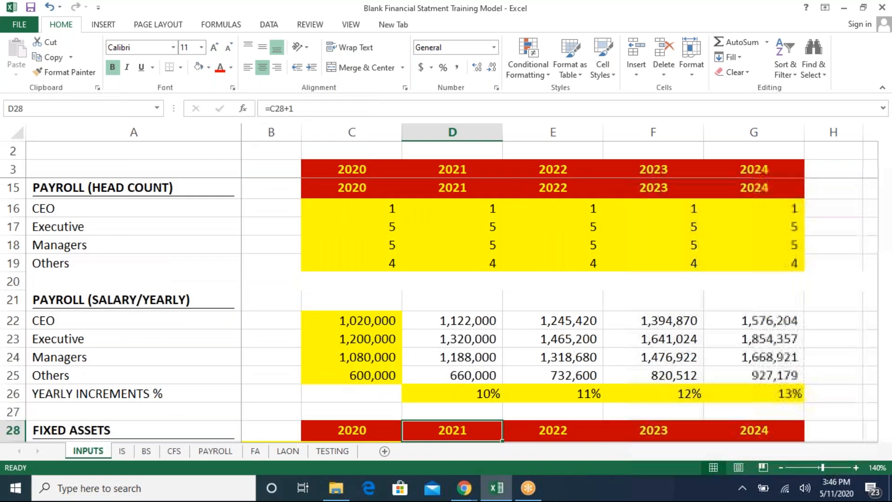
{"action": "key", "text": "ctrl+Page_Down"}
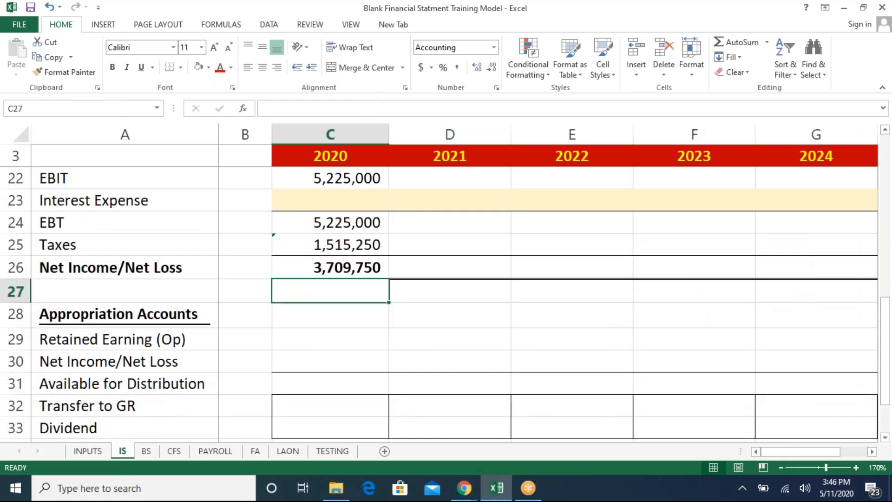
{"action": "key", "text": "Up"}
{"action": "key", "text": "Down"}
{"action": "key", "text": "Down"}
{"action": "key", "text": "Down"}
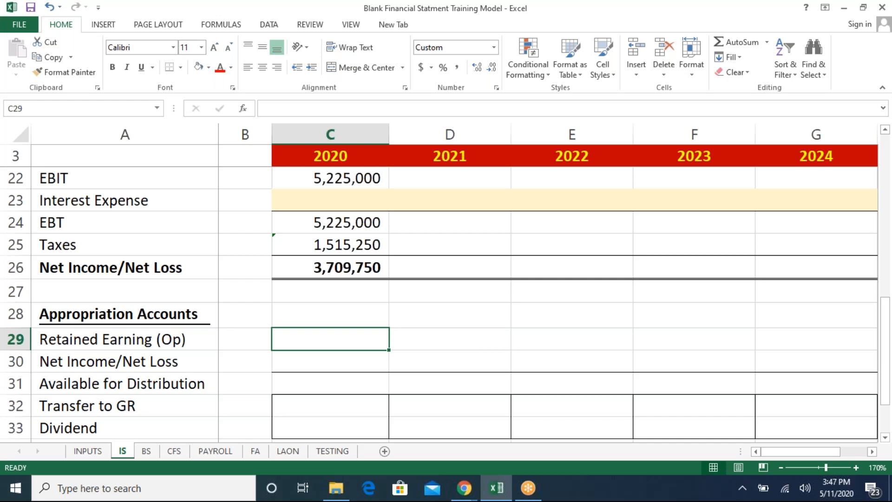
{"action": "key", "text": "Down"}
{"action": "key", "text": "Down"}
{"action": "key", "text": "Down"}
{"action": "key", "text": "Down"}
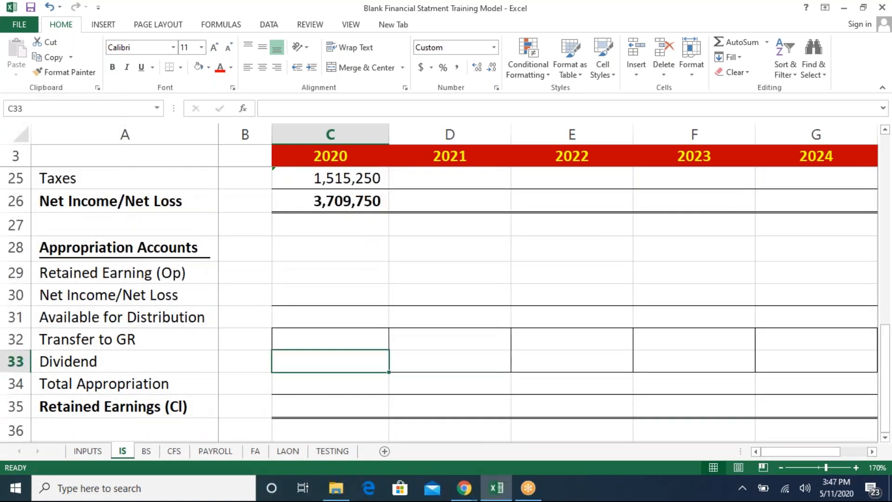
{"action": "key", "text": "Up"}
{"action": "key", "text": "Up"}
{"action": "key", "text": "Up"}
{"action": "key", "text": "Up"}
{"action": "key", "text": "Up"}
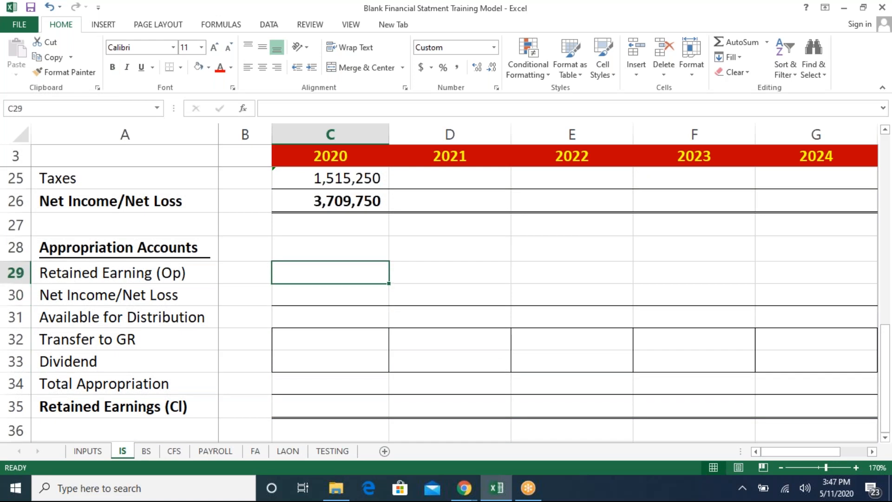
- Link the 2020 Retained Earning (Op) to the prior-column Retained Earnings (Cl) cell B35
{"action": "key", "text": "Down"}
{"action": "type", "text": "="}
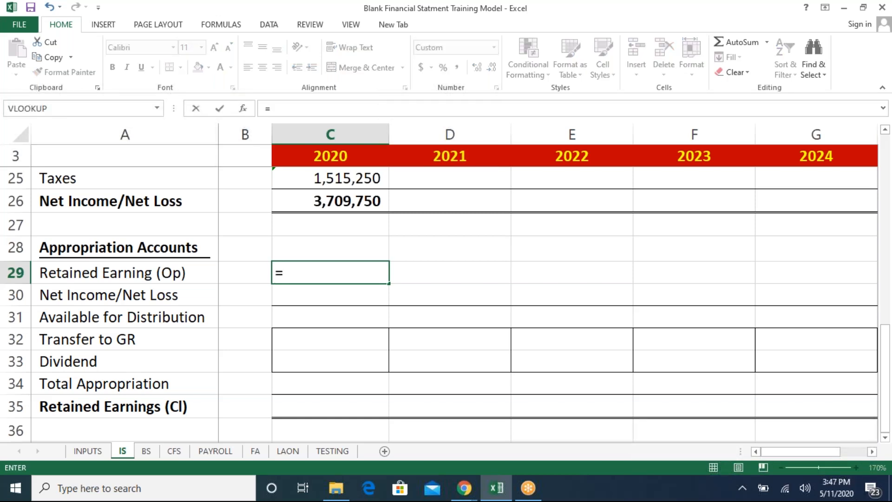
{"action": "key", "text": "Left"}
{"action": "key", "text": "Down"}
{"action": "key", "text": "Down"}
{"action": "key", "text": "Down"}
{"action": "key", "text": "Down"}
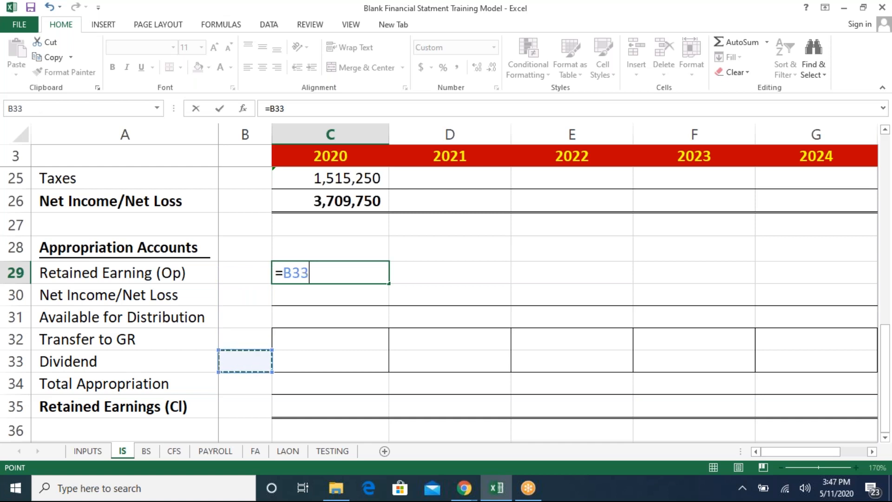
{"action": "key", "text": "Down"}
{"action": "key", "text": "Down"}
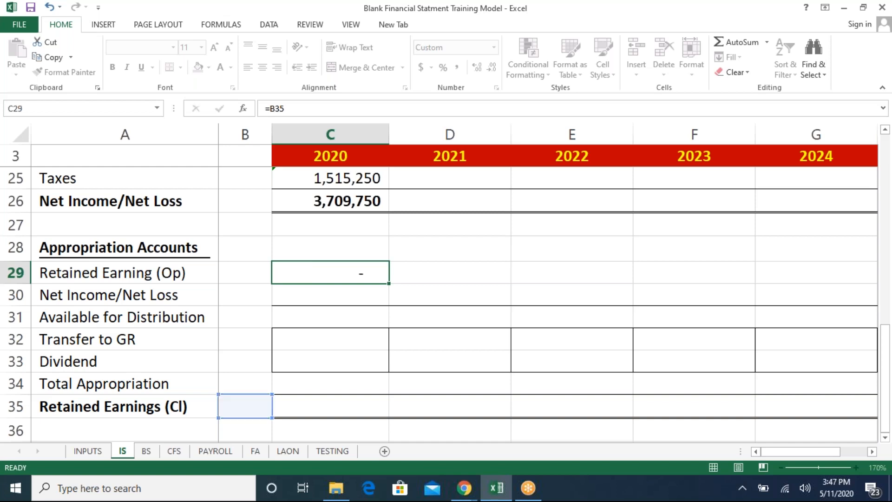
{"action": "key", "text": "Return"}
{"action": "key", "text": "Up"}
{"action": "key", "text": "Left"}
{"action": "key", "text": "Right"}
{"action": "key", "text": "Left"}
{"action": "key", "text": "Right"}
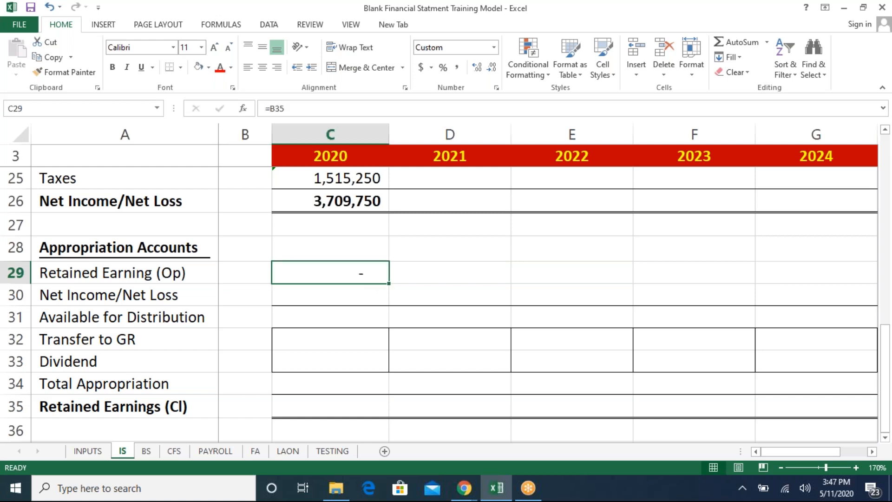
{"action": "key", "text": "Left"}
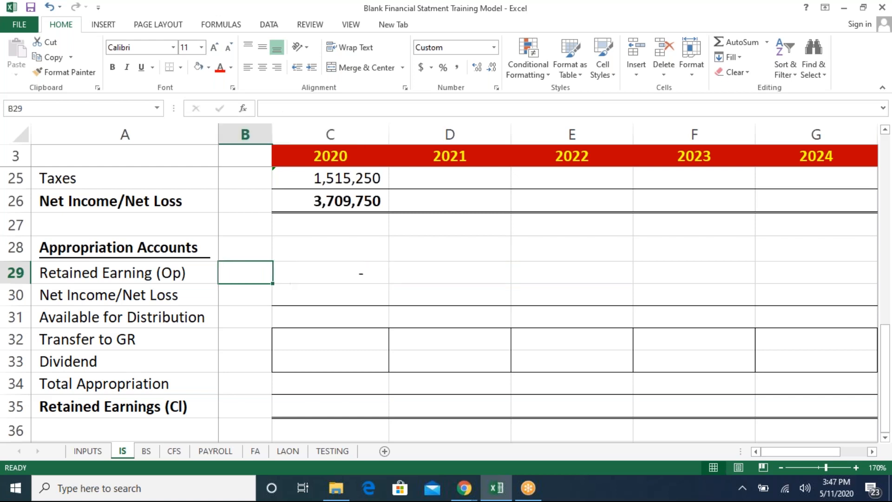
- Link the 2020 appropriation Net Income/Net Loss to the income statement's Net Income/Net Loss
{"action": "key", "text": "Down"}
{"action": "key", "text": "Right"}
{"action": "type", "text": "="}
{"action": "key", "text": "Up"}
{"action": "key", "text": "Up"}
{"action": "key", "text": "Up"}
{"action": "key", "text": "Up"}
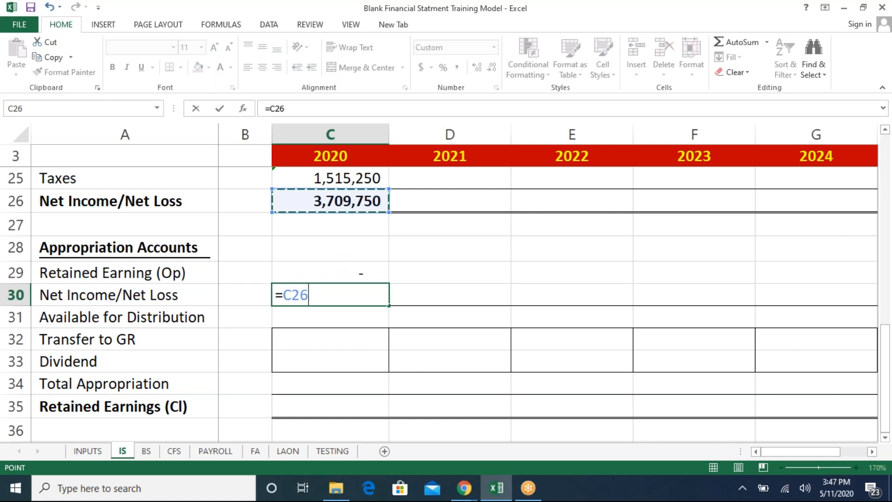
{"action": "key", "text": "Return"}
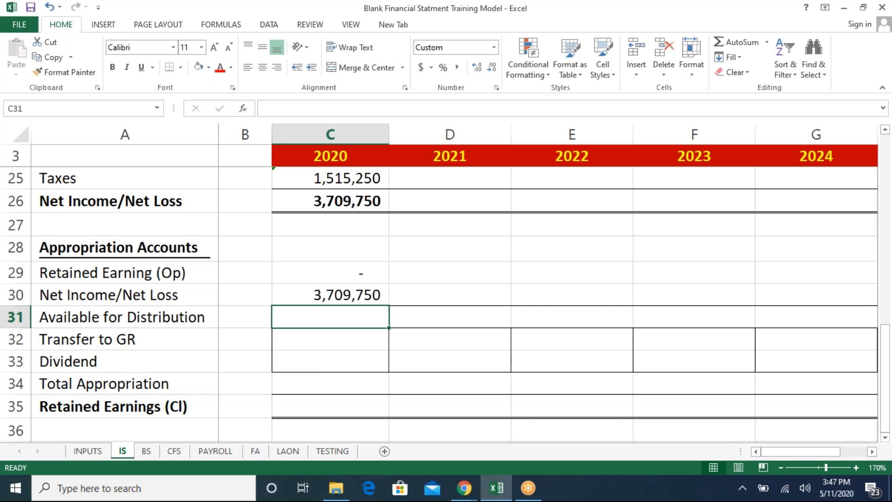
- Calculate the 2020 Available for Distribution as Retained Earning (Op) plus Net Income/Net Loss
{"action": "type", "text": "="}
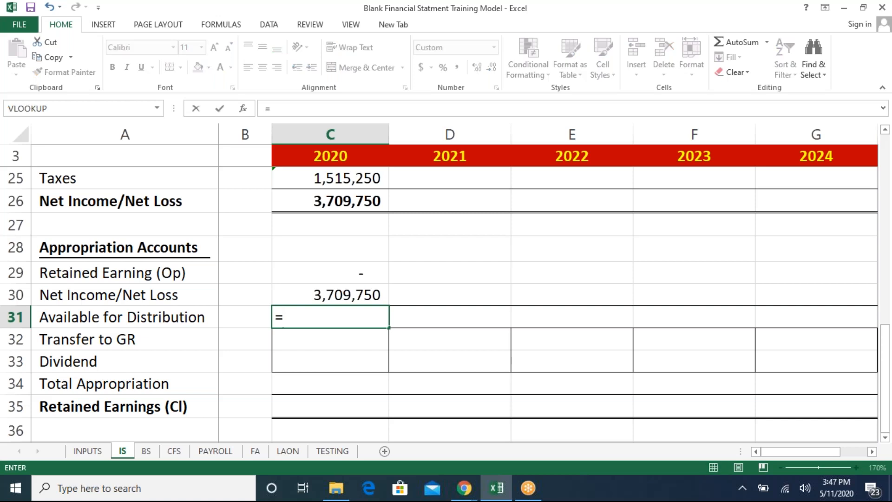
{"action": "key", "text": "Up"}
{"action": "key", "text": "Up"}
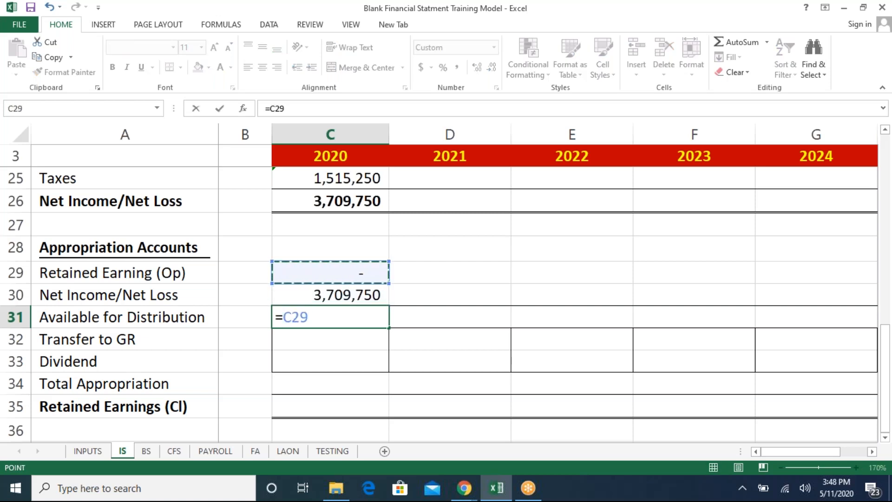
{"action": "type", "text": "+"}
{"action": "key", "text": "Up"}
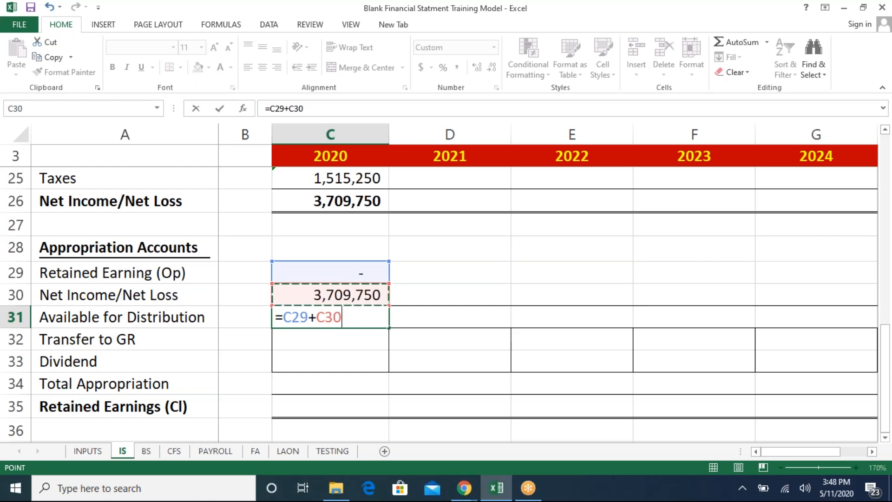
{"action": "key", "text": "Return"}
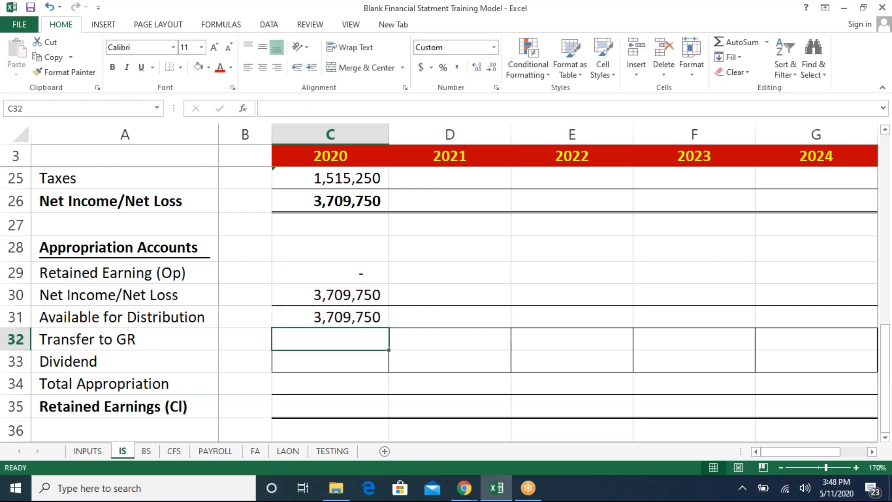
- Calculate the 2020 Transfer to GR as Net Income/Net Loss C26 times the INPUTS Transfer to General Reserves rate C48
{"action": "key", "text": "Left"}
{"action": "key", "text": "Left"}
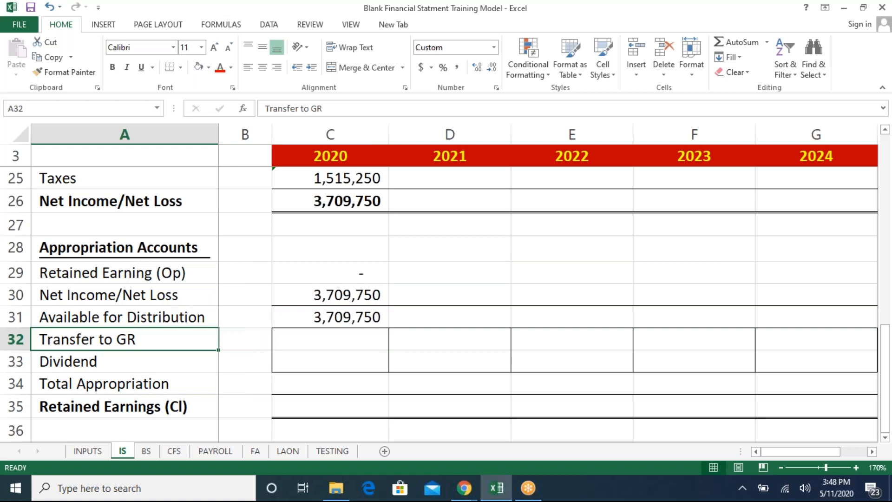
{"action": "key", "text": "Right"}
{"action": "key", "text": "Right"}
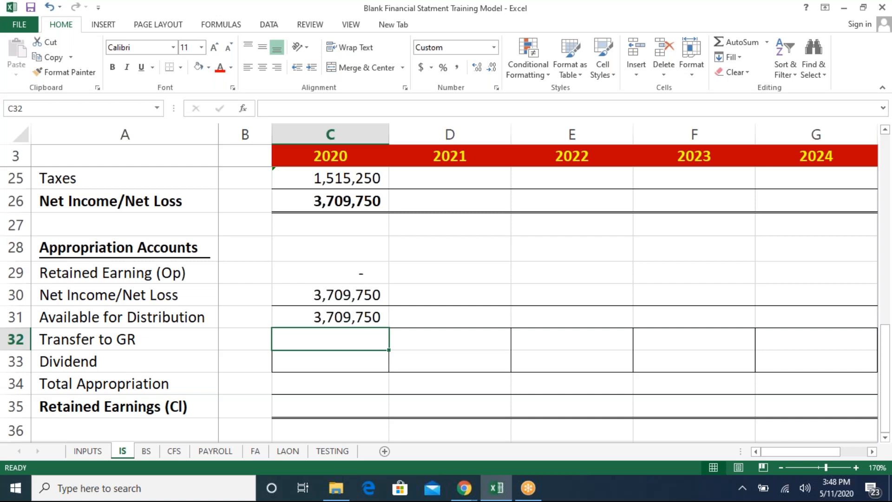
{"action": "type", "text": "="}
{"action": "key", "text": "Up"}
{"action": "key", "text": "Up"}
{"action": "key", "text": "Up"}
{"action": "key", "text": "Up"}
{"action": "key", "text": "Up"}
{"action": "key", "text": "Up"}
{"action": "type", "text": "*"}
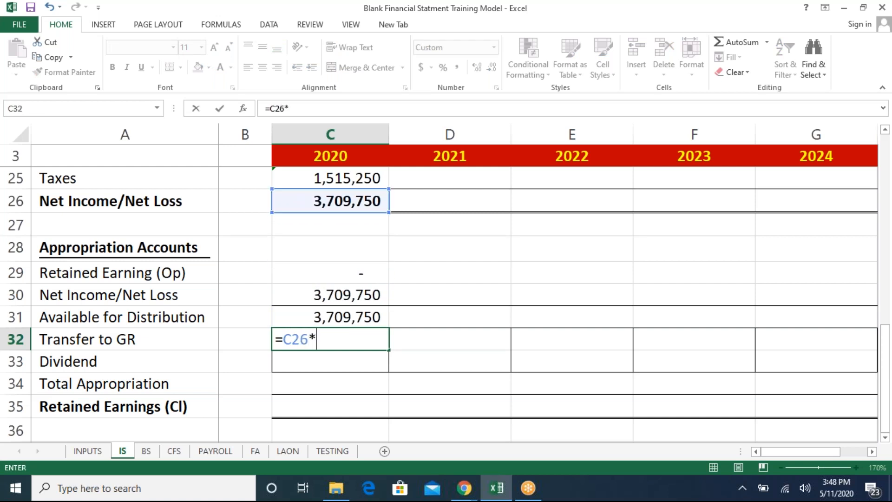
{"action": "left_click", "coordinate": [85, 460]}
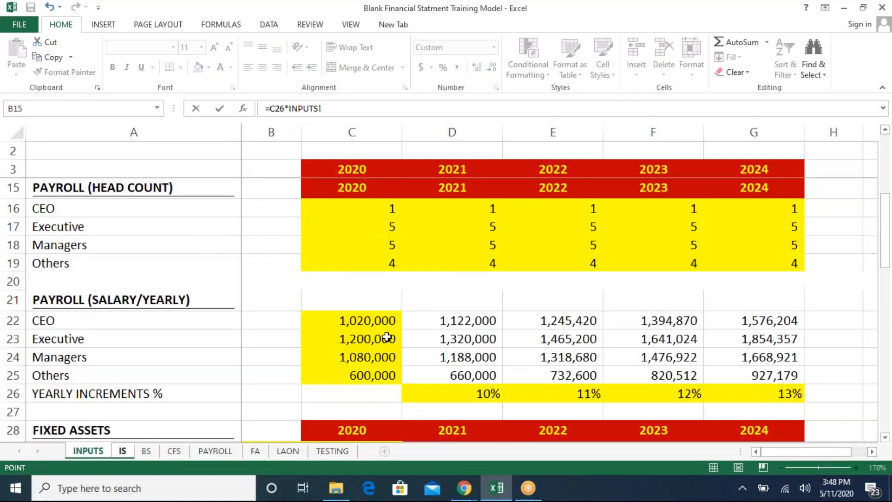
{"action": "left_click", "coordinate": [368, 336]}
{"action": "key", "text": "Down"}
{"action": "key", "text": "Down"}
{"action": "key", "text": "Down"}
{"action": "key", "text": "Down"}
{"action": "key", "text": "Down"}
{"action": "key", "text": "Down"}
{"action": "key", "text": "Down"}
{"action": "key", "text": "Down"}
{"action": "key", "text": "Down"}
{"action": "key", "text": "Down"}
{"action": "key", "text": "Down"}
{"action": "key", "text": "Down"}
{"action": "key", "text": "Down"}
{"action": "key", "text": "Down"}
{"action": "key", "text": "Down"}
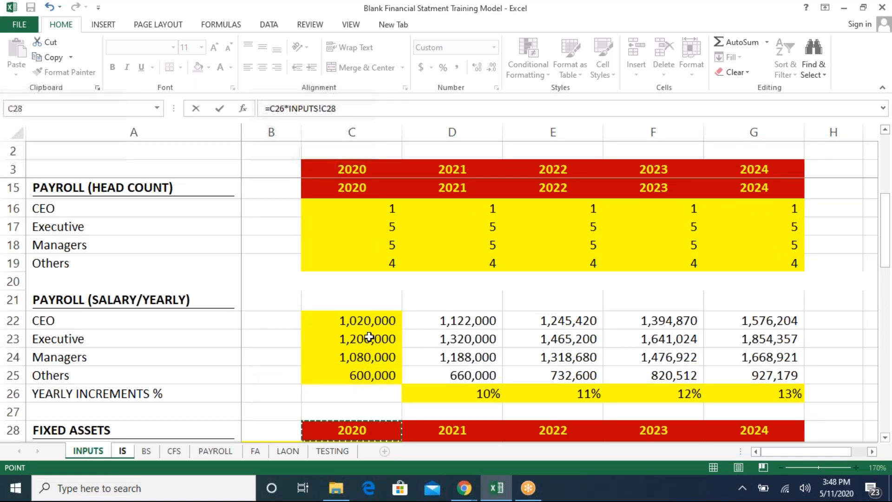
{"action": "key", "text": "Down"}
{"action": "key", "text": "Down"}
{"action": "key", "text": "Down"}
{"action": "key", "text": "Down"}
{"action": "key", "text": "Down"}
{"action": "key", "text": "Down"}
{"action": "key", "text": "Down"}
{"action": "key", "text": "Down"}
{"action": "key", "text": "Down"}
{"action": "key", "text": "Down"}
{"action": "key", "text": "Down"}
{"action": "key", "text": "Down"}
{"action": "key", "text": "Down"}
{"action": "key", "text": "Down"}
{"action": "key", "text": "Down"}
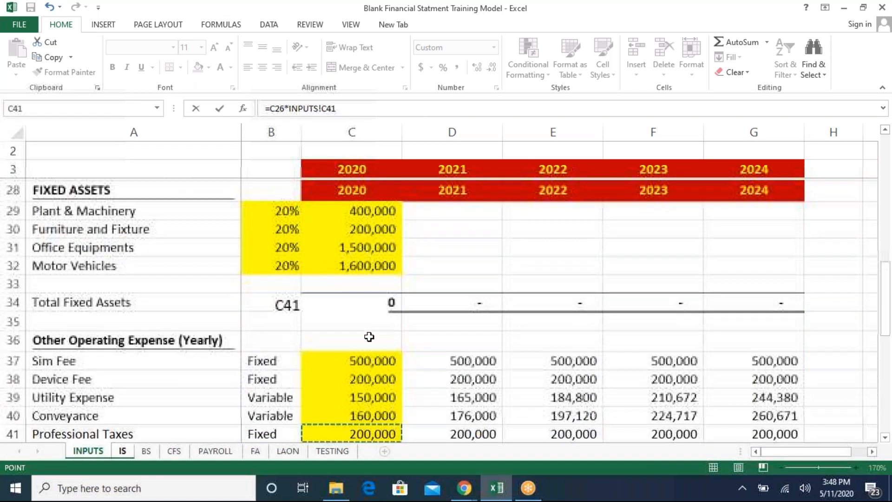
{"action": "key", "text": "Up"}
{"action": "key", "text": "Up"}
{"action": "key", "text": "Up"}
{"action": "key", "text": "Up"}
{"action": "key", "text": "Up"}
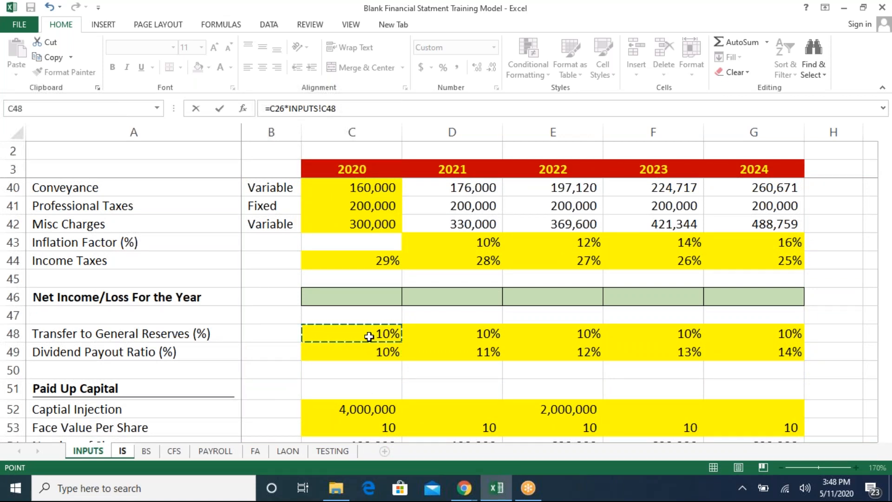
{"action": "key", "text": "Return"}
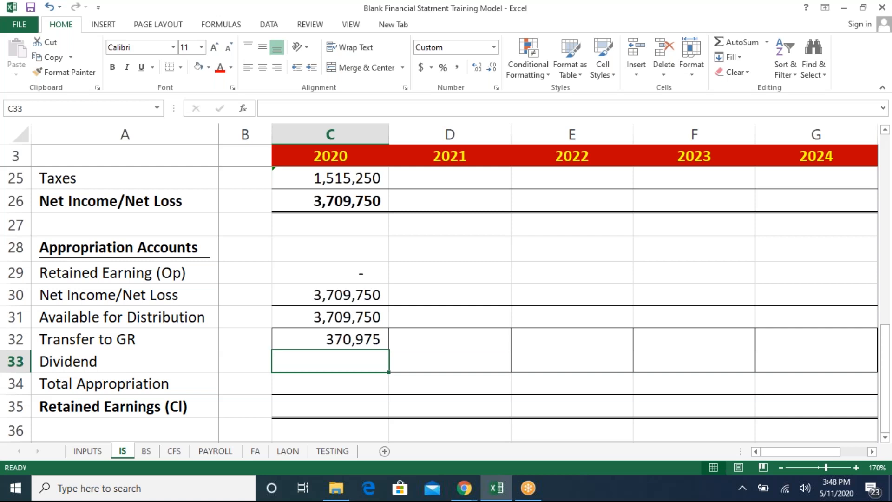
- Calculate the 2020 Dividend as Net Income/Net Loss C26 times the INPUTS Dividend Payout Ratio C49
{"action": "key", "text": "Down"}
{"action": "key", "text": "Up"}
{"action": "type", "text": "="}
{"action": "key", "text": "Up"}
{"action": "key", "text": "Up"}
{"action": "key", "text": "Up"}
{"action": "key", "text": "Up"}
{"action": "key", "text": "Up"}
{"action": "key", "text": "Up"}
{"action": "key", "text": "Up"}
{"action": "type", "text": "*"}
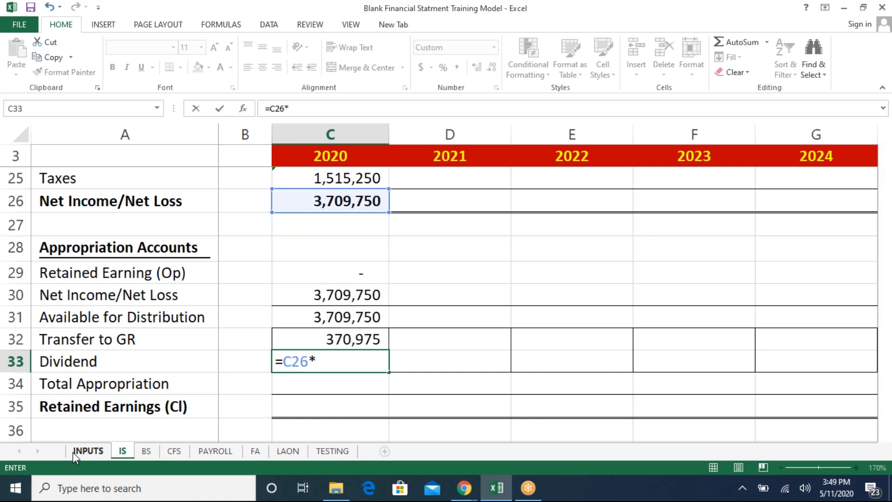
{"action": "left_click", "coordinate": [72, 453]}
{"action": "left_click", "coordinate": [364, 350]}
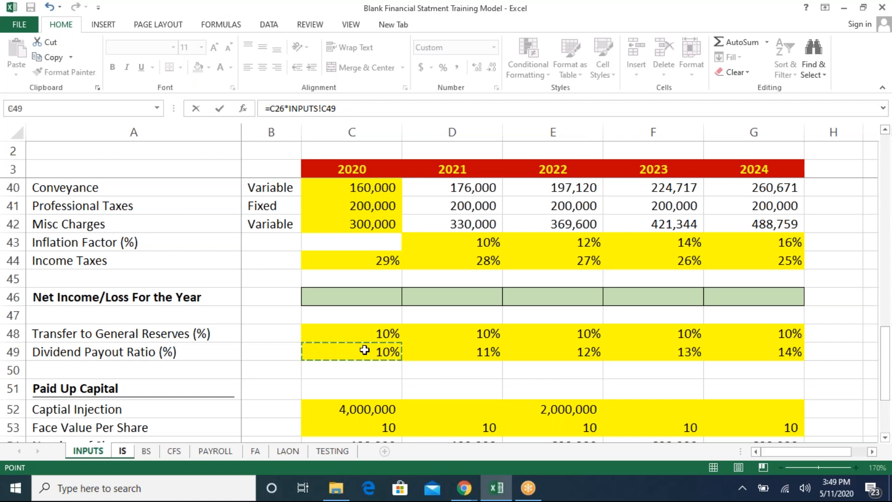
{"action": "key", "text": "Return"}
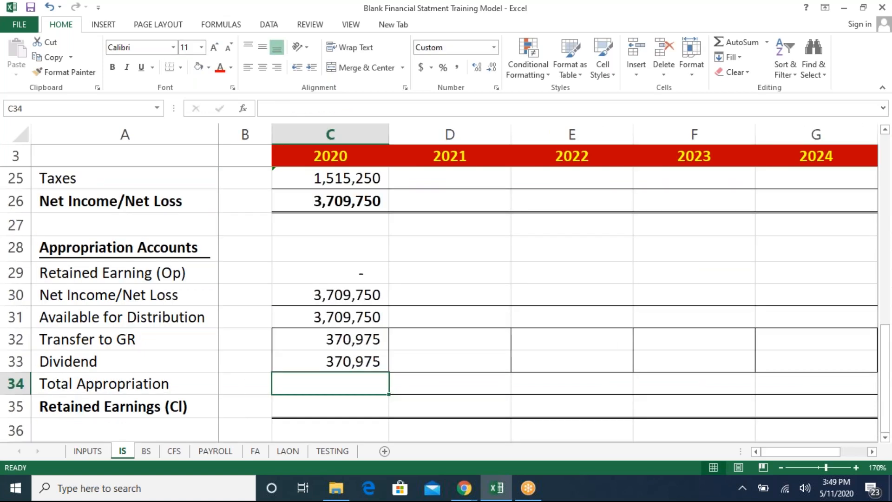
- Set the 2020 Total Appropriation to the sum of Transfer to GR and Dividend
{"action": "type", "text": "="}
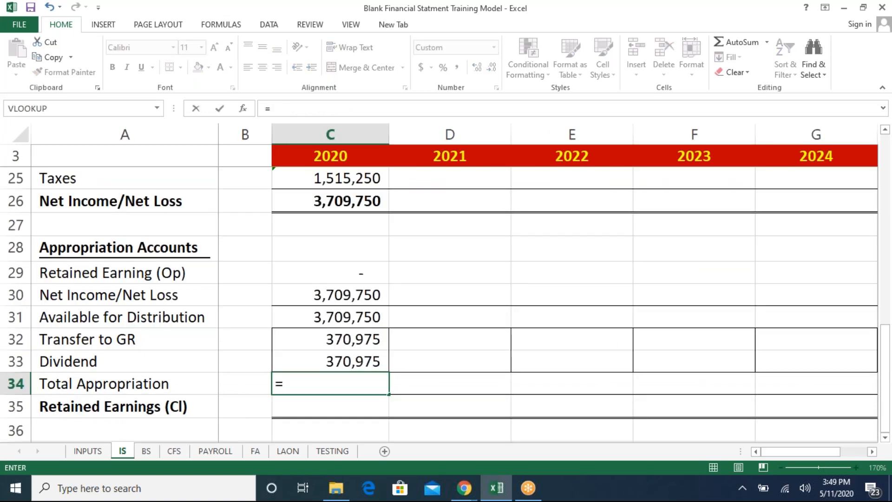
{"action": "key", "text": "Escape"}
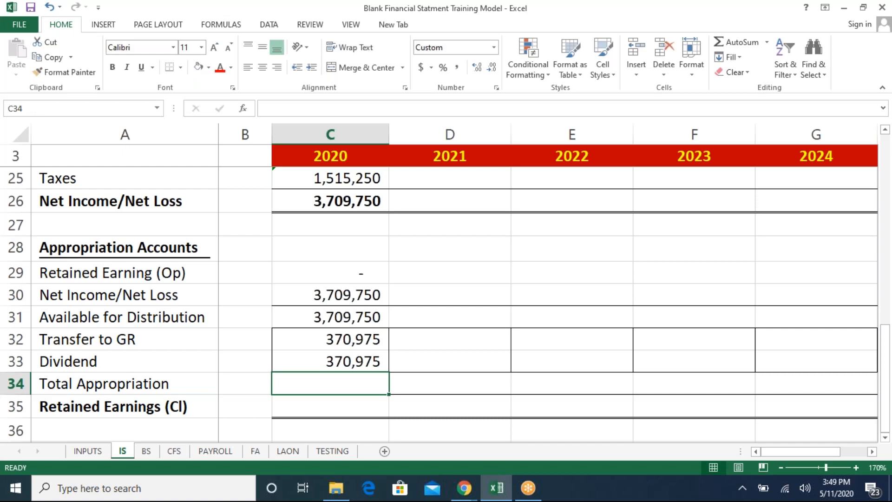
{"action": "key", "text": "Up"}
{"action": "key", "text": "Up"}
{"action": "key", "text": "Down"}
{"action": "key", "text": "Down"}
{"action": "type", "text": "="}
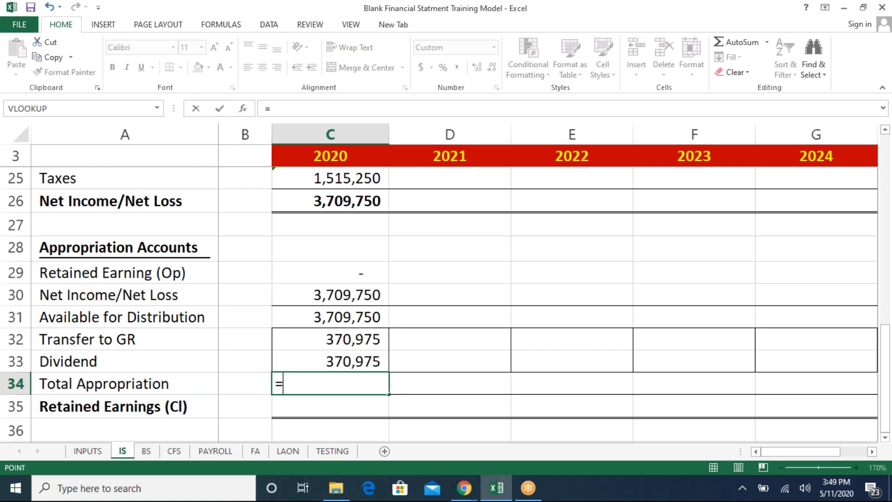
{"action": "key", "text": "Up"}
{"action": "key", "text": "Up"}
{"action": "type", "text": "+"}
{"action": "key", "text": "Up"}
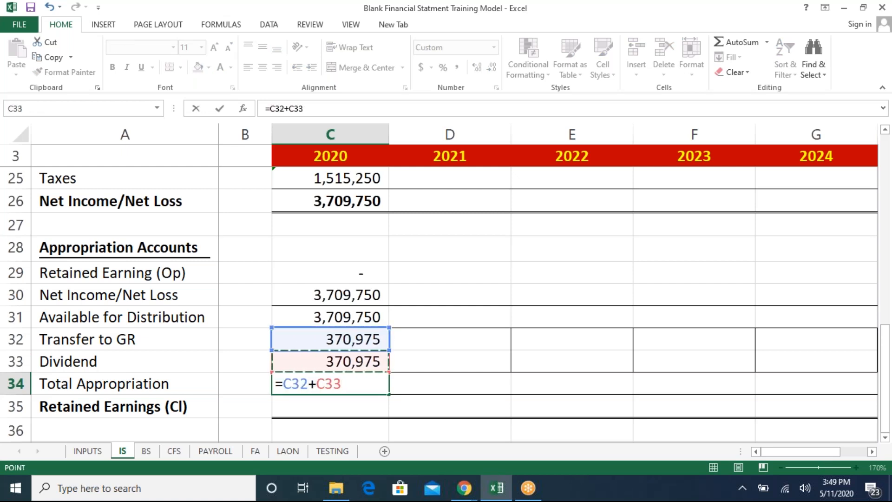
{"action": "key", "text": "Return"}
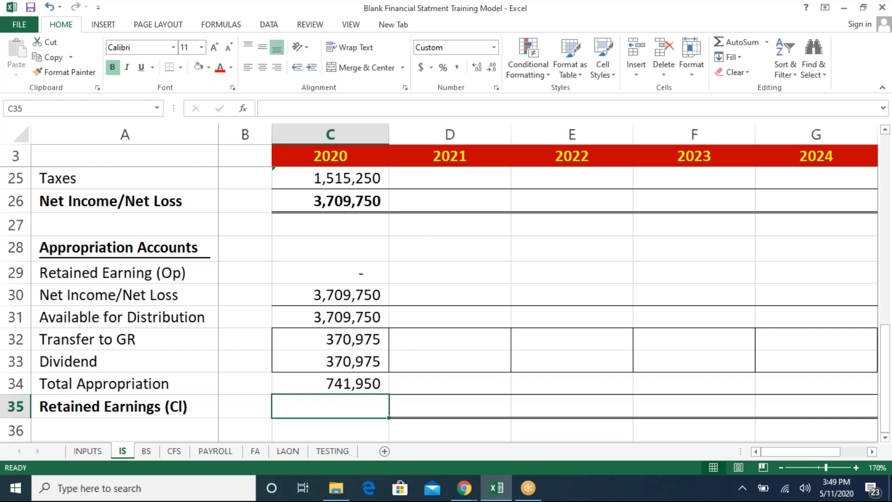
- Calculate the 2020 Retained Earnings (Cl) as Available for Distribution minus Total Appropriation
{"action": "type", "text": "="}
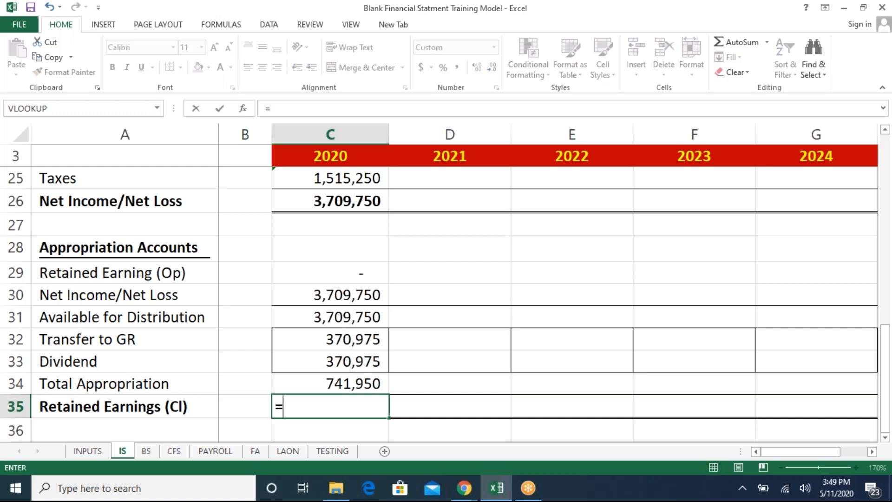
{"action": "key", "text": "Up"}
{"action": "key", "text": "Up"}
{"action": "key", "text": "Up"}
{"action": "key", "text": "Up"}
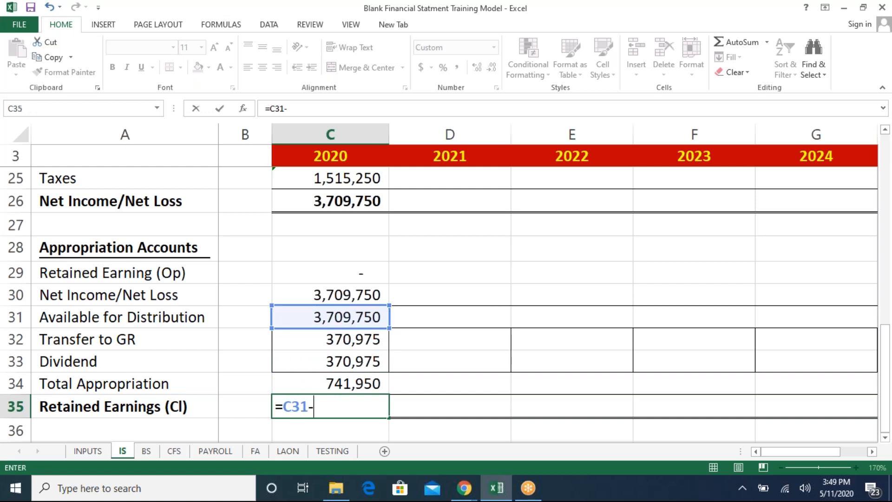
{"action": "type", "text": "-"}
{"action": "key", "text": "Up"}
{"action": "key", "text": "Return"}
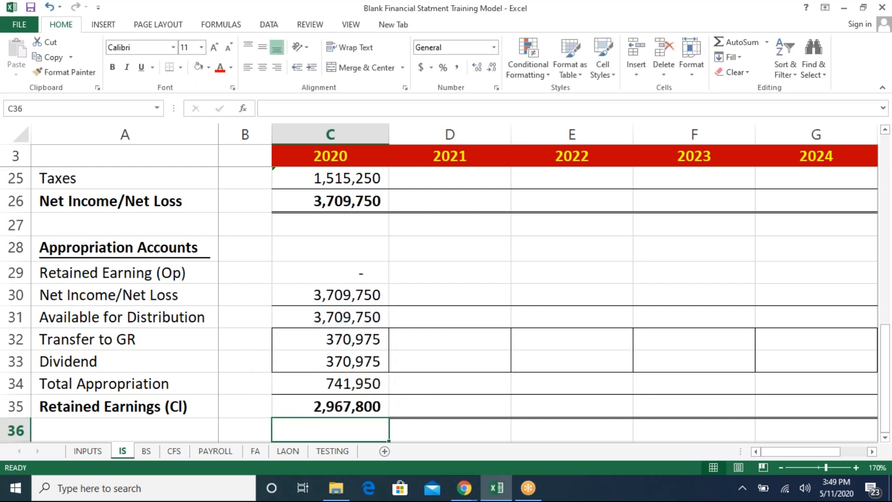
- On the BS sheet, clear the 2020–2024 Retained Earnings and General Reserves values
{"action": "key", "text": "Up"}
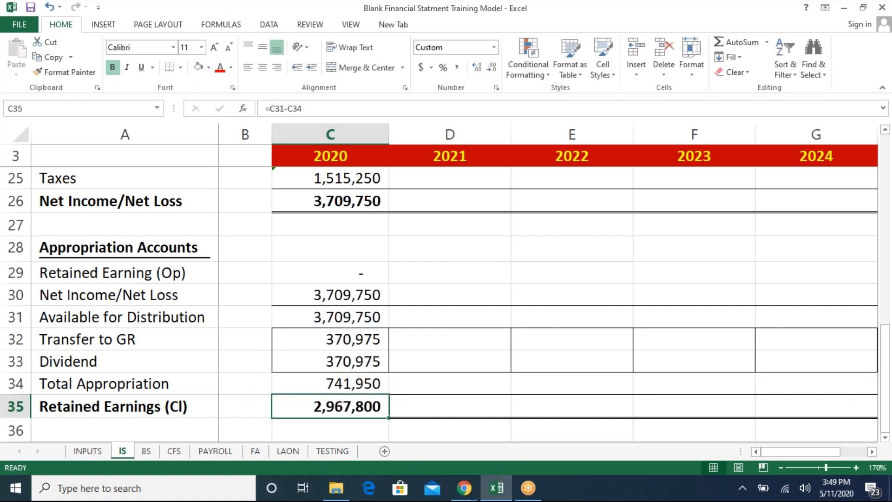
{"action": "key", "text": "Up"}
{"action": "key", "text": "Up"}
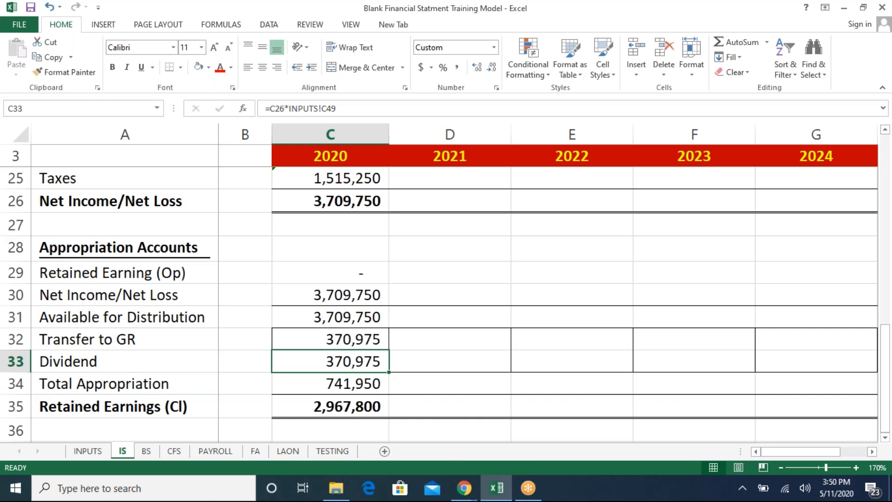
{"action": "key", "text": "ctrl+Page_Down"}
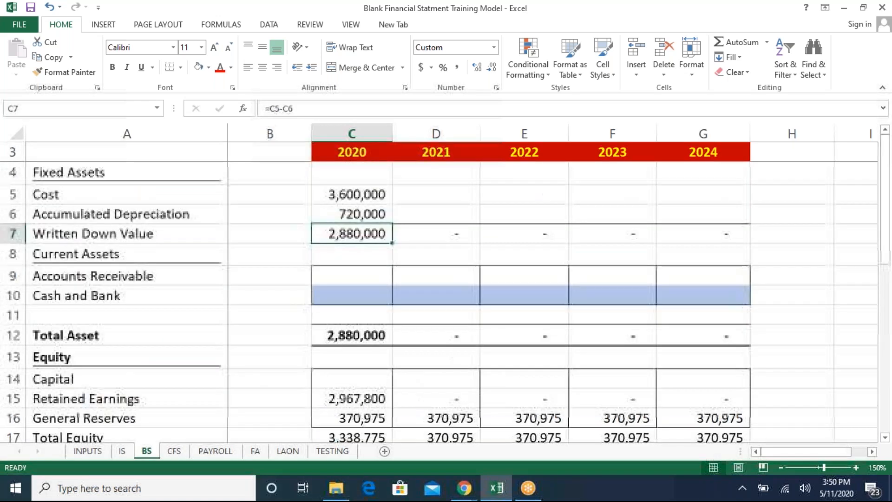
{"action": "key", "text": "Down"}
{"action": "key", "text": "Down"}
{"action": "key", "text": "Down"}
{"action": "key", "text": "Down"}
{"action": "key", "text": "Down"}
{"action": "key", "text": "Down"}
{"action": "key", "text": "Down"}
{"action": "key", "text": "Down"}
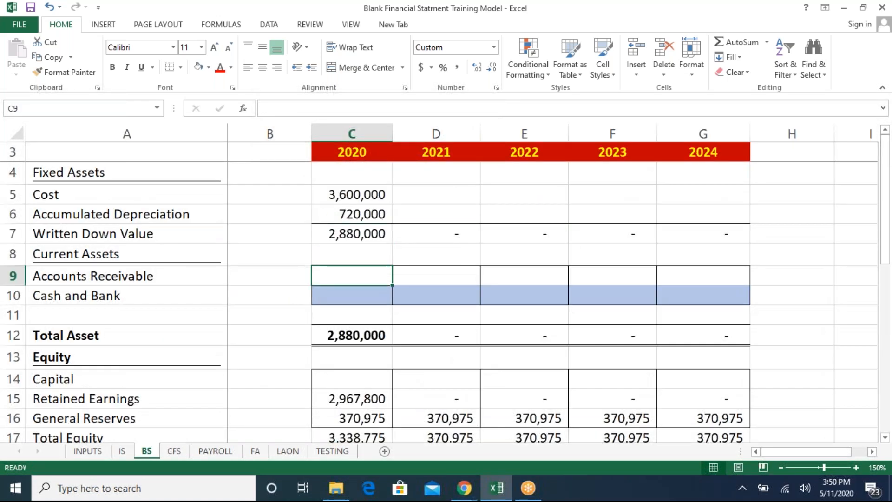
{"action": "key", "text": "Down"}
{"action": "key", "text": "Down"}
{"action": "key", "text": "Down"}
{"action": "key", "text": "Down"}
{"action": "key", "text": "Down"}
{"action": "key", "text": "Down"}
{"action": "key", "text": "Up"}
{"action": "key", "text": "Up"}
{"action": "key", "text": "Up"}
{"action": "key", "text": "Up"}
{"action": "key", "text": "Up"}
{"action": "key", "text": "Up"}
{"action": "key", "text": "shift+Down"}
{"action": "key", "text": "shift+Right"}
{"action": "key", "text": "shift+Right"}
{"action": "key", "text": "shift+Right"}
{"action": "key", "text": "shift+Right"}
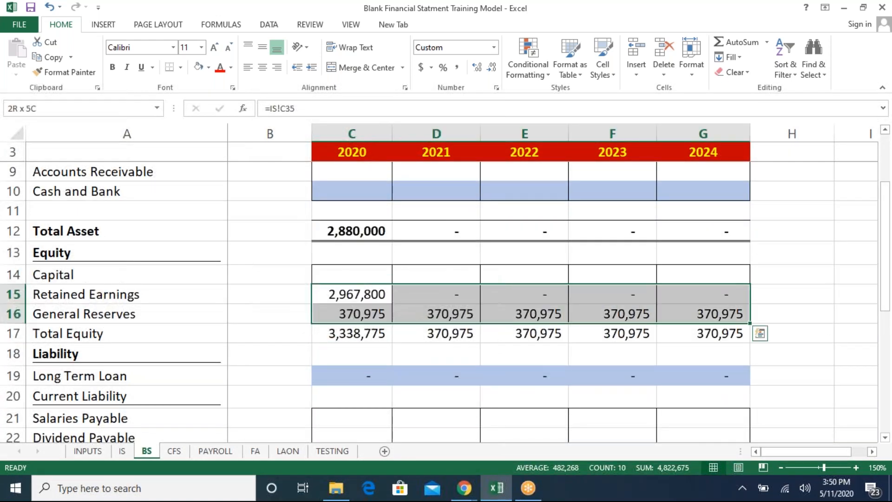
{"action": "key", "text": "Delete"}
- Examine the balance sheet's equity and liability rows
{"action": "key", "text": "Left"}
{"action": "key", "text": "Down"}
{"action": "key", "text": "Down"}
{"action": "key", "text": "Down"}
{"action": "key", "text": "Down"}
{"action": "key", "text": "Down"}
{"action": "key", "text": "Down"}
{"action": "key", "text": "Down"}
{"action": "key", "text": "Down"}
{"action": "key", "text": "Down"}
{"action": "key", "text": "Down"}
{"action": "key", "text": "Down"}
{"action": "key", "text": "Down"}
{"action": "key", "text": "Down"}
{"action": "key", "text": "Down"}
{"action": "key", "text": "Down"}
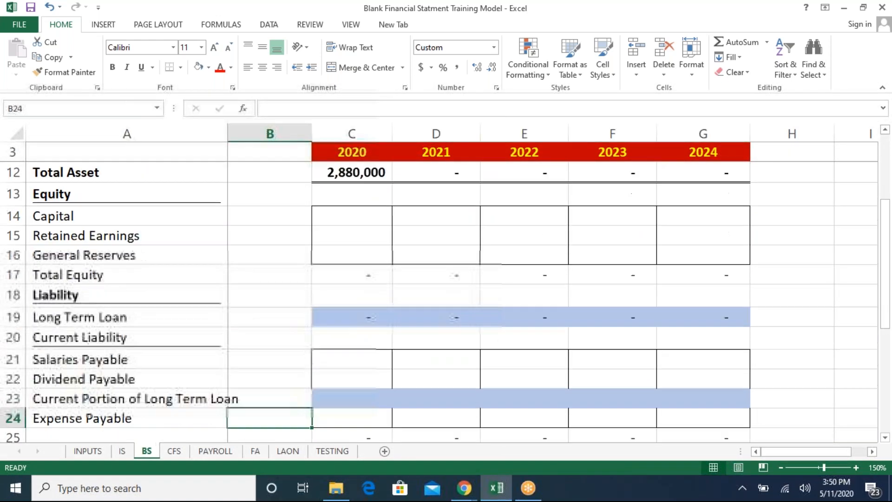
{"action": "key", "text": "Up"}
{"action": "key", "text": "Up"}
{"action": "key", "text": "Right"}
{"action": "key", "text": "Up"}
{"action": "key", "text": "Up"}
{"action": "key", "text": "Up"}
{"action": "key", "text": "Up"}
{"action": "key", "text": "Up"}
{"action": "key", "text": "Up"}
{"action": "key", "text": "Up"}
{"action": "key", "text": "Up"}
{"action": "key", "text": "Up"}
{"action": "key", "text": "Up"}
{"action": "key", "text": "Up"}
{"action": "key", "text": "Up"}
{"action": "key", "text": "Up"}
{"action": "key", "text": "Up"}
{"action": "key", "text": "Up"}
{"action": "key", "text": "Up"}
{"action": "key", "text": "Up"}
{"action": "key", "text": "Up"}
{"action": "key", "text": "Up"}
{"action": "key", "text": "Up"}
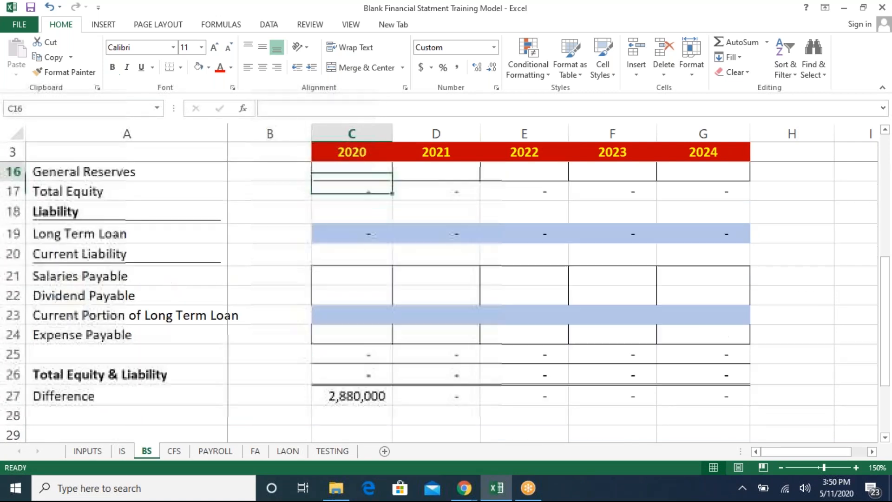
{"action": "key", "text": "Down"}
{"action": "key", "text": "Down"}
{"action": "key", "text": "Down"}
{"action": "key", "text": "Down"}
{"action": "key", "text": "Down"}
{"action": "key", "text": "Down"}
{"action": "key", "text": "Down"}
{"action": "key", "text": "Down"}
{"action": "key", "text": "Down"}
{"action": "key", "text": "Down"}
{"action": "key", "text": "Down"}
{"action": "key", "text": "Down"}
{"action": "key", "text": "Down"}
{"action": "key", "text": "Down"}
{"action": "key", "text": "Down"}
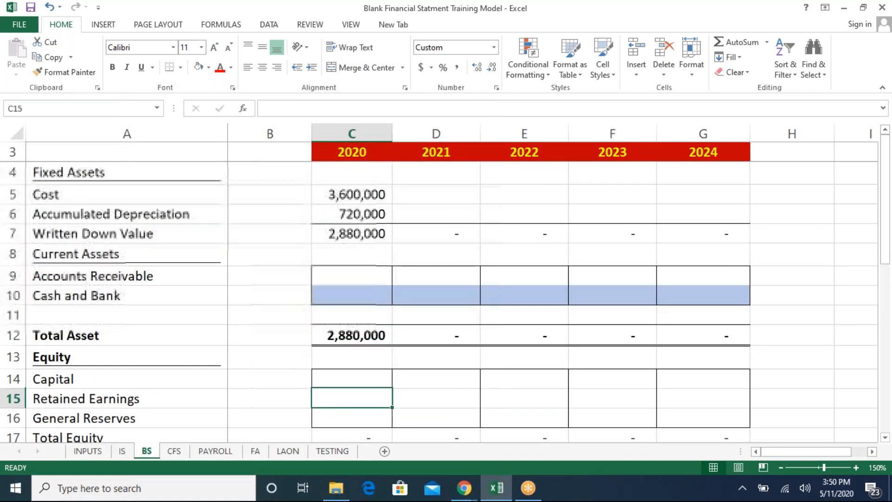
{"action": "key", "text": "Up"}
{"action": "key", "text": "Up"}
{"action": "key", "text": "Up"}
{"action": "key", "text": "Up"}
{"action": "key", "text": "Up"}
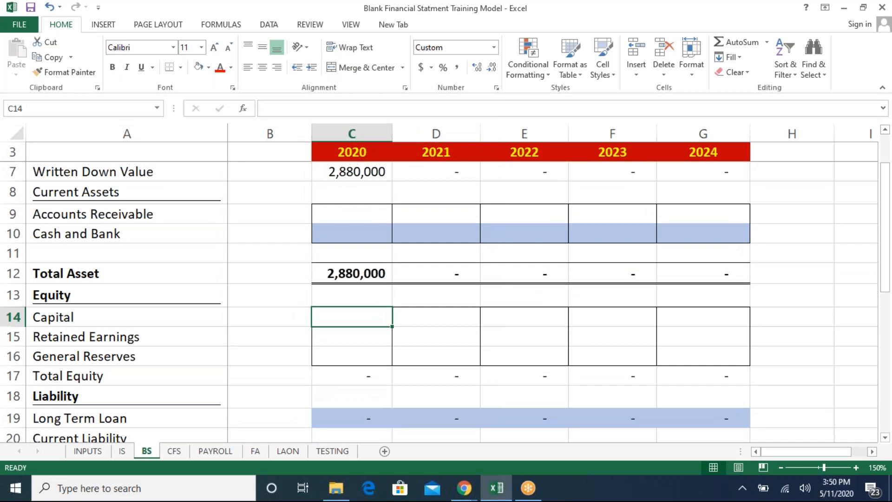
- Link the 2020 Capital on the balance sheet to the INPUTS Captial Injection cell C52
{"action": "type", "text": "="}
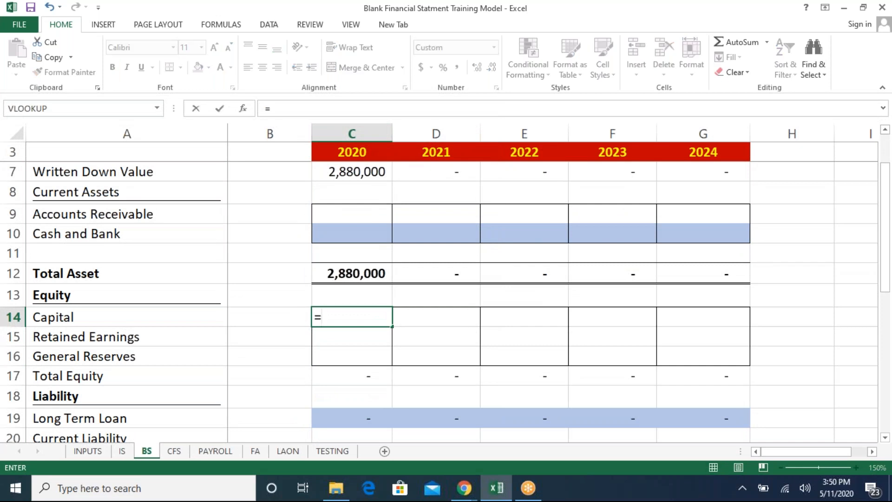
{"action": "left_click", "coordinate": [87, 450]}
{"action": "left_click", "coordinate": [343, 411]}
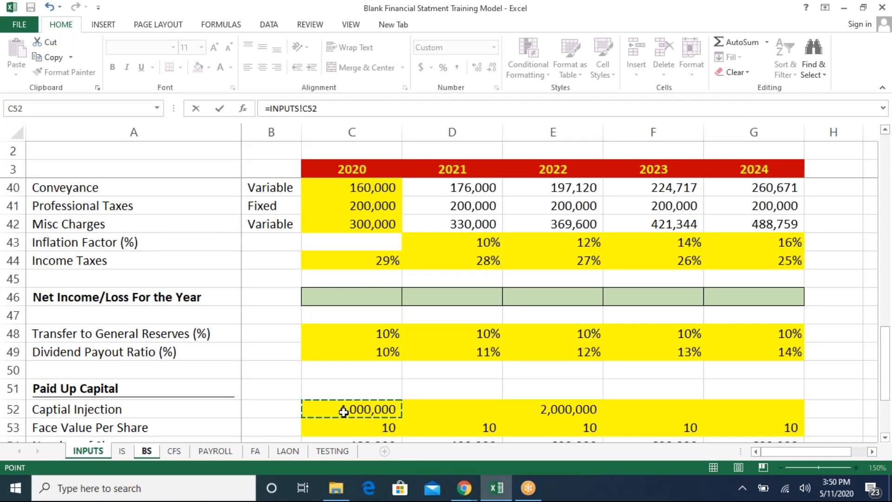
{"action": "key", "text": "Return"}
- Set the 2020 Capital on the balance sheet to the prior-year cell B14 plus the INPUTS Captial Injection cell C52
{"action": "key", "text": "Up"}
{"action": "key", "text": "Up"}
{"action": "type", "text": "="}
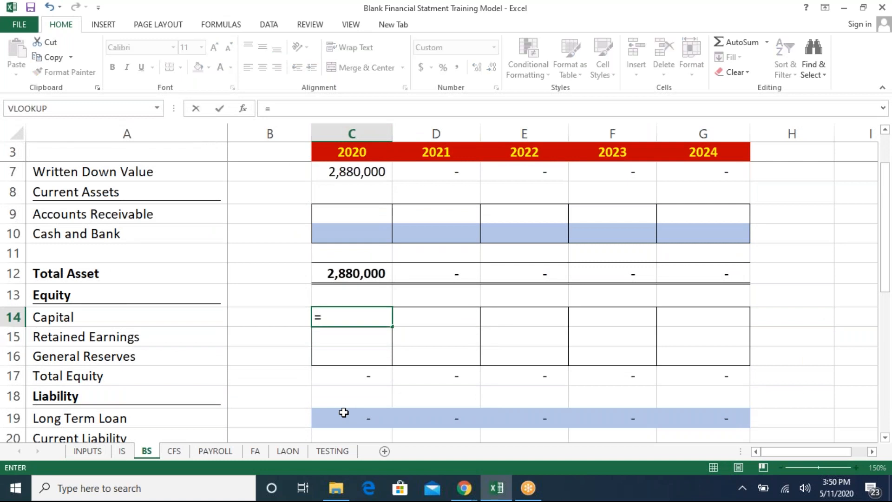
{"action": "key", "text": "Left"}
{"action": "type", "text": "+"}
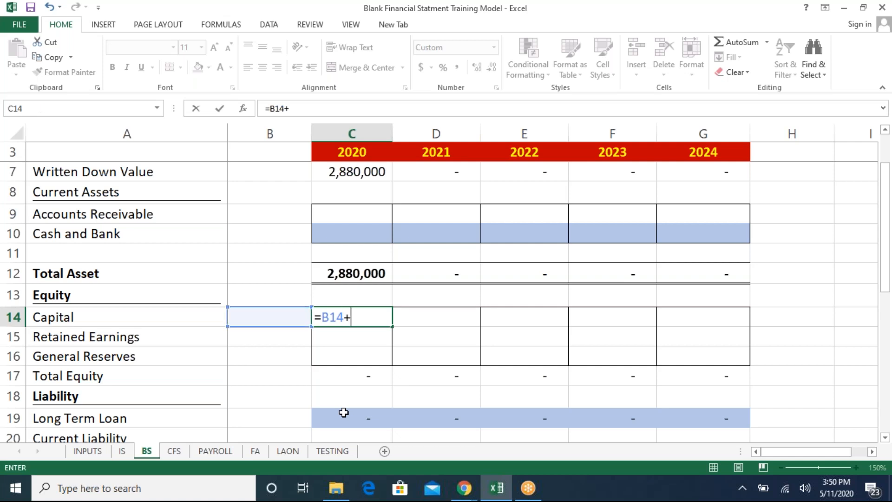
{"action": "left_click", "coordinate": [91, 449]}
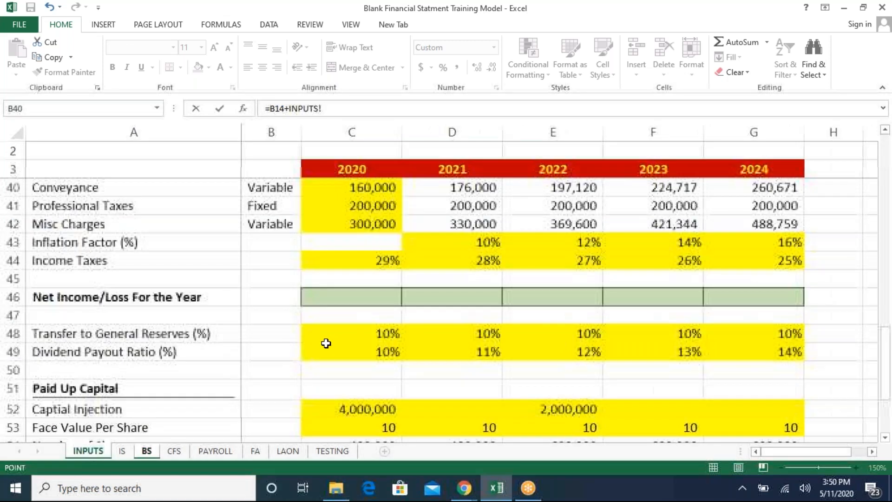
{"action": "left_click", "coordinate": [330, 407]}
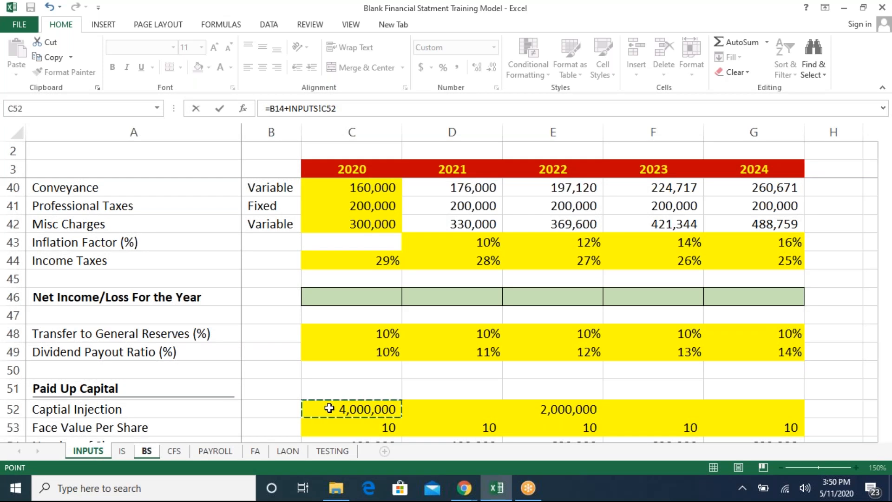
{"action": "key", "text": "Return"}
{"action": "key", "text": "Up"}
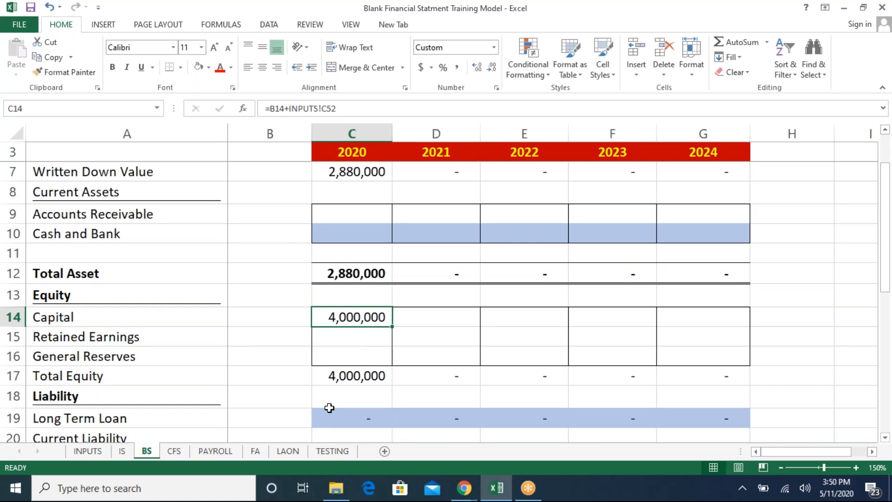
{"action": "key", "text": "Down"}
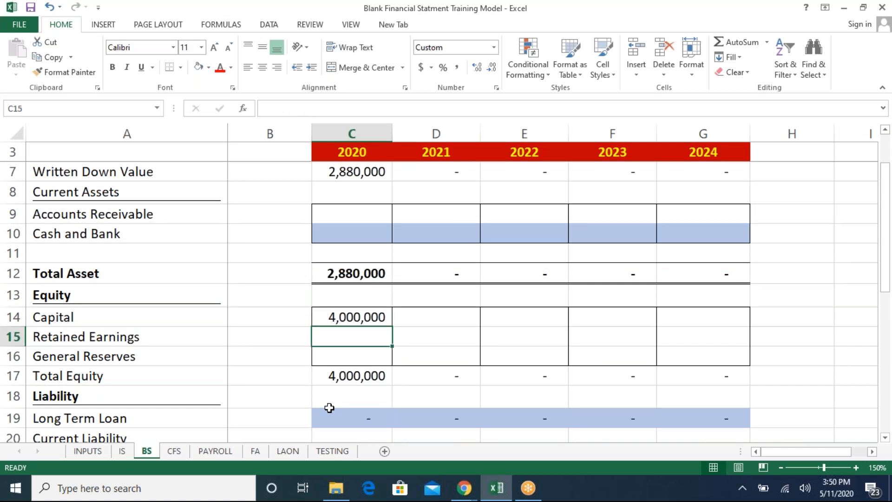
- Link the 2020 Retained Earnings on the balance sheet to the IS Retained Earnings (Cl) cell C35
{"action": "type", "text": "="}
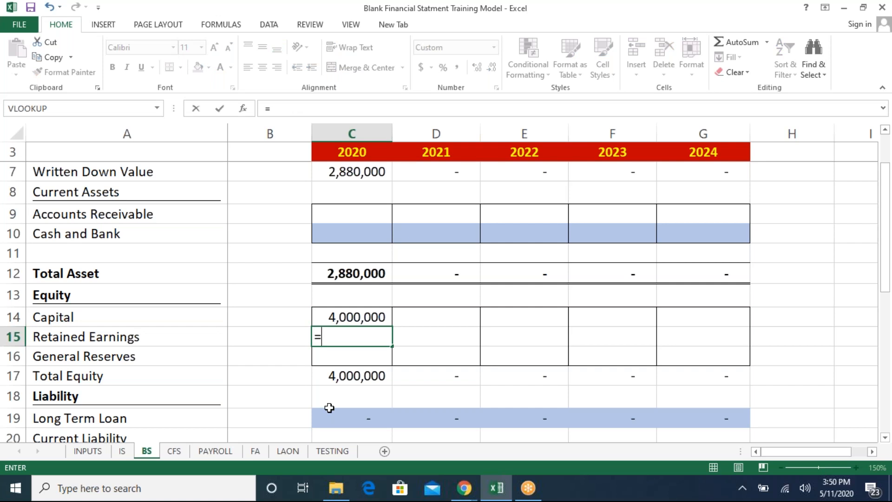
{"action": "left_click", "coordinate": [121, 451]}
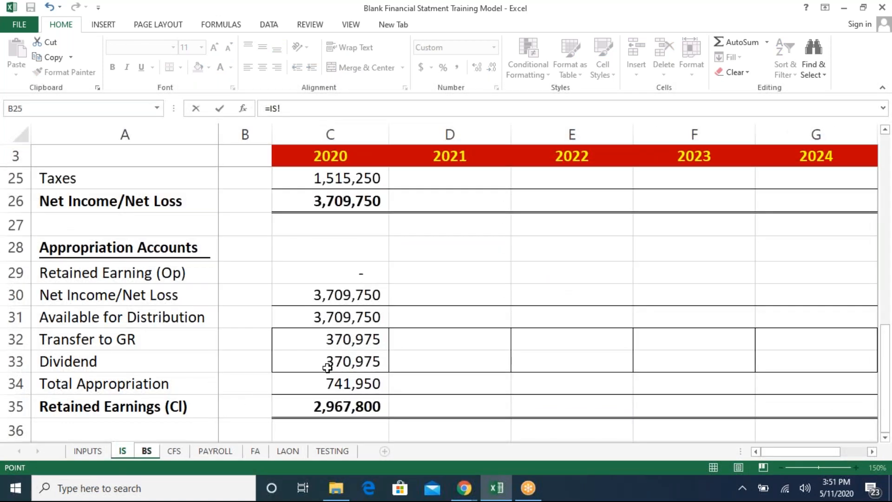
{"action": "left_click", "coordinate": [329, 406]}
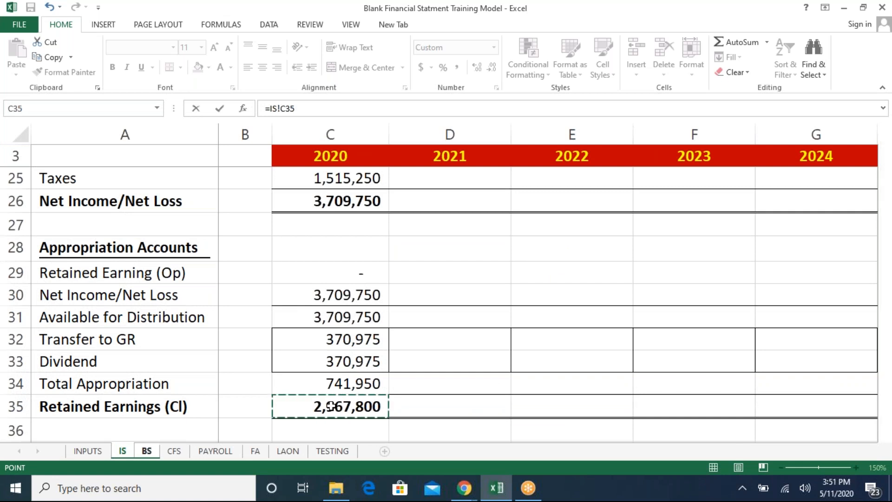
{"action": "key", "text": "Return"}
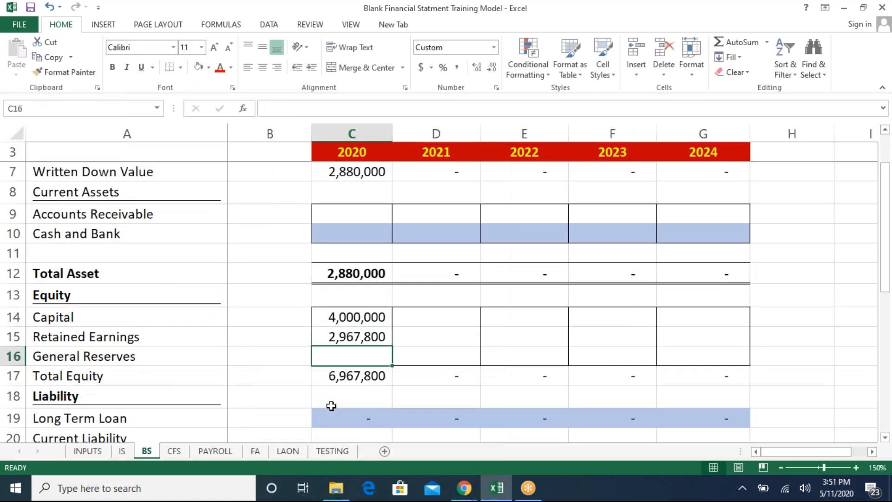
- Set the 2020 General Reserves to the prior-year cell B16 plus the IS Transfer to GR cell C32
{"action": "type", "text": "="}
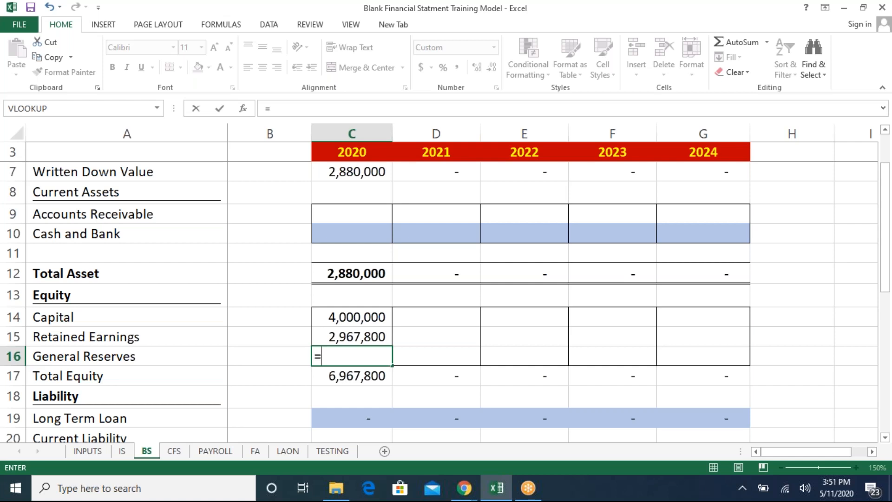
{"action": "key", "text": "Left"}
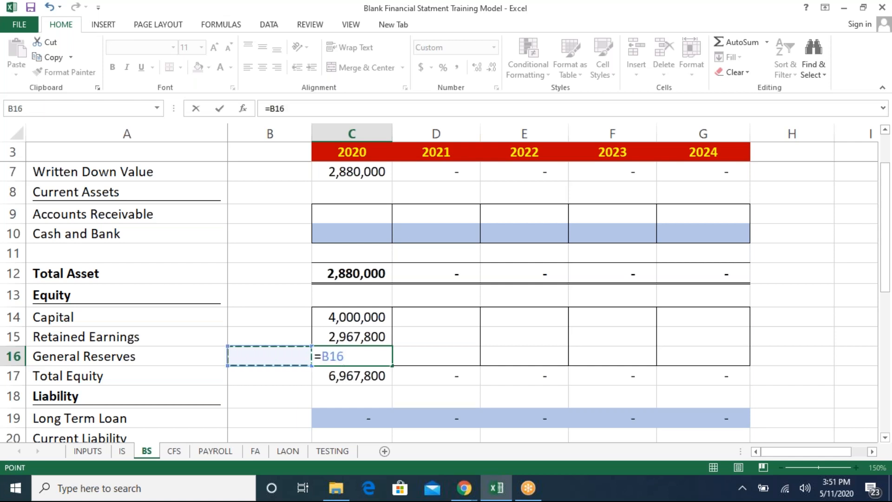
{"action": "type", "text": "+"}
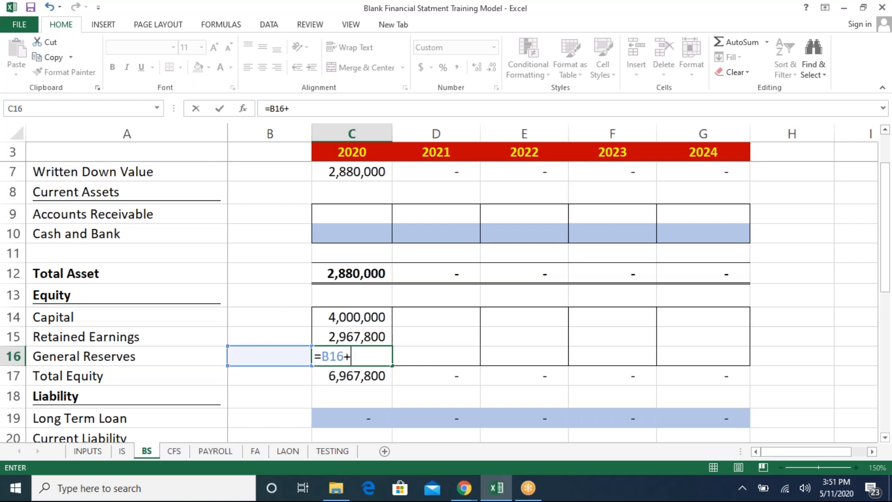
{"action": "left_click", "coordinate": [96, 453]}
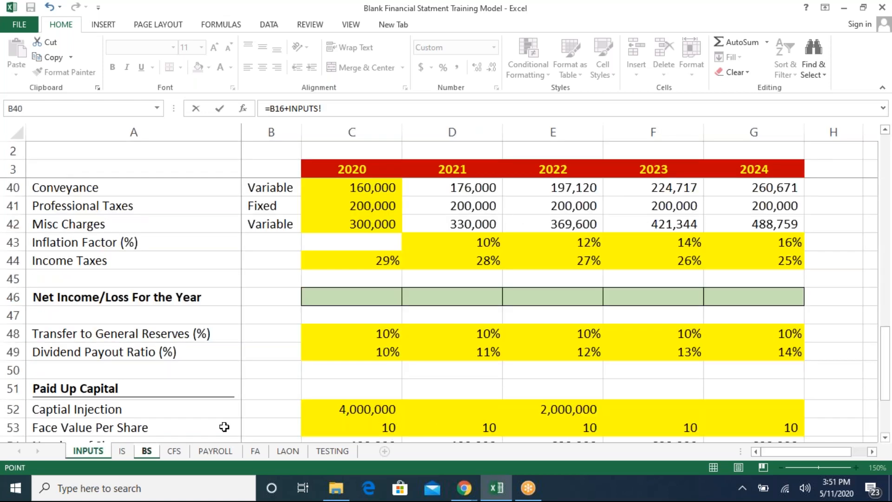
{"action": "left_click", "coordinate": [123, 451]}
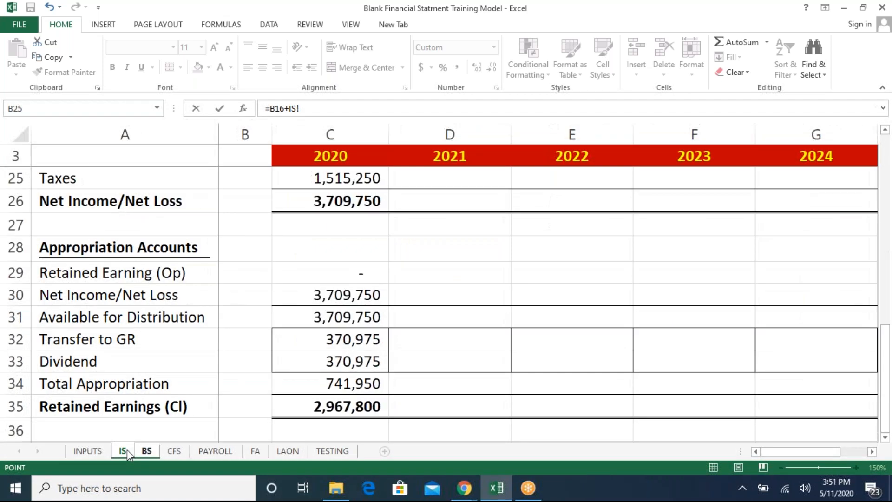
{"action": "left_click", "coordinate": [329, 343]}
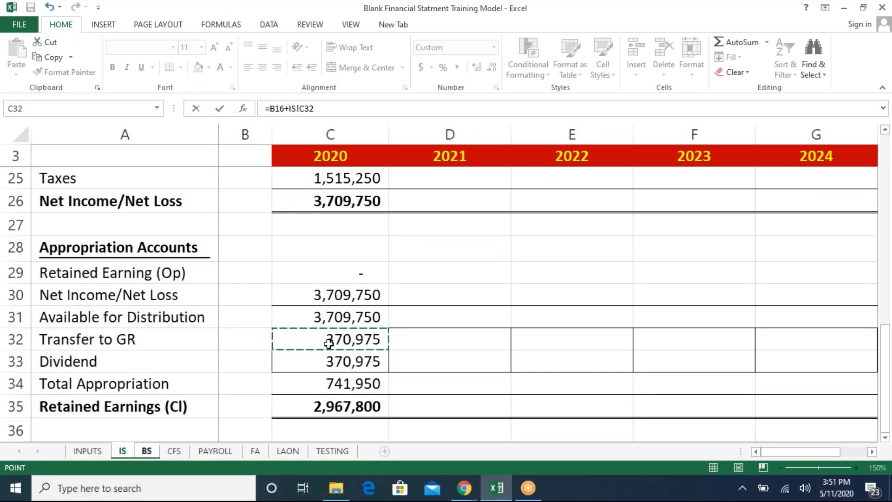
{"action": "key", "text": "Return"}
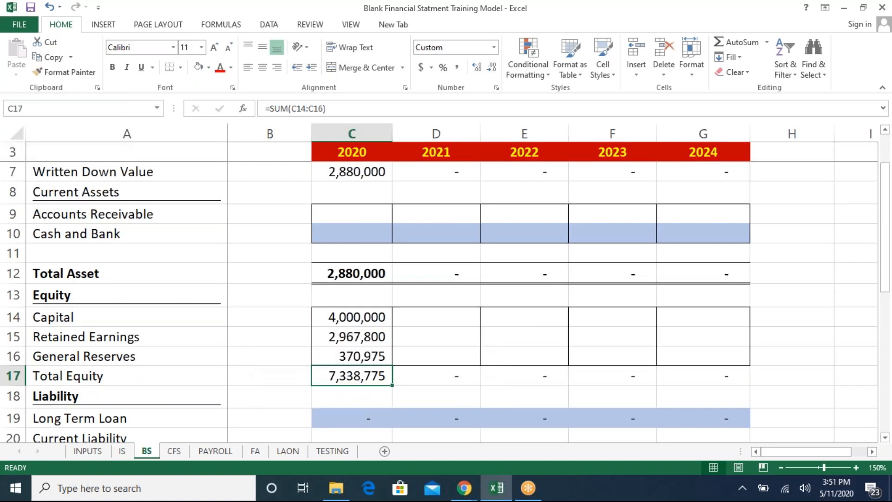
- Examine the balance sheet's total equity, liabilities and difference rows for 2020
{"action": "key", "text": "F2"}
{"action": "key", "text": "Escape"}
{"action": "key", "text": "Down"}
{"action": "key", "text": "Down"}
{"action": "key", "text": "Down"}
{"action": "key", "text": "Up"}
{"action": "key", "text": "Up"}
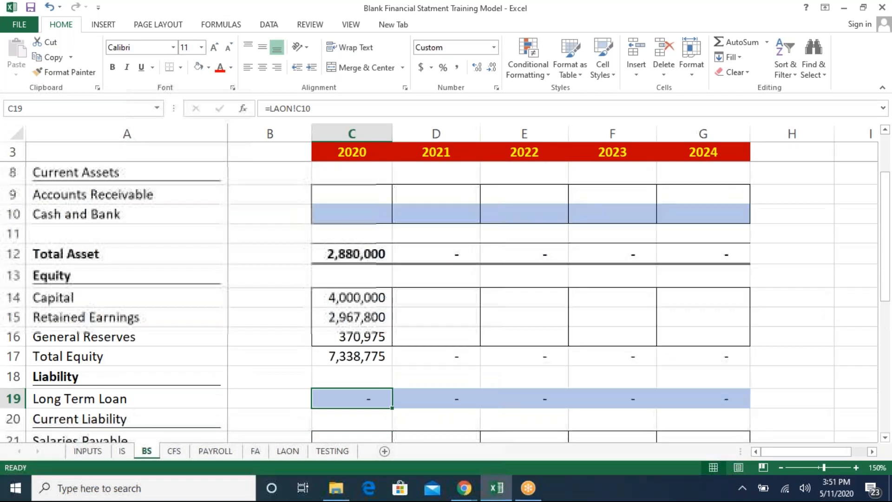
{"action": "key", "text": "Up"}
{"action": "key", "text": "Up"}
{"action": "key", "text": "Up"}
{"action": "key", "text": "Up"}
{"action": "key", "text": "Up"}
{"action": "key", "text": "Up"}
{"action": "key", "text": "Up"}
{"action": "key", "text": "Up"}
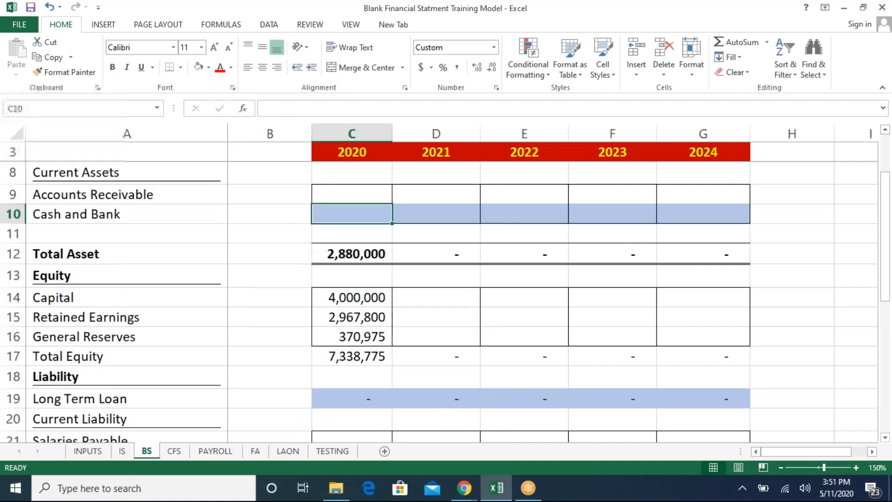
{"action": "key", "text": "Down"}
{"action": "key", "text": "Down"}
{"action": "key", "text": "Down"}
{"action": "key", "text": "Down"}
{"action": "key", "text": "Down"}
{"action": "key", "text": "Down"}
{"action": "key", "text": "Down"}
{"action": "key", "text": "Down"}
{"action": "key", "text": "Down"}
{"action": "key", "text": "Down"}
{"action": "key", "text": "Down"}
{"action": "key", "text": "Down"}
{"action": "key", "text": "Down"}
{"action": "key", "text": "Down"}
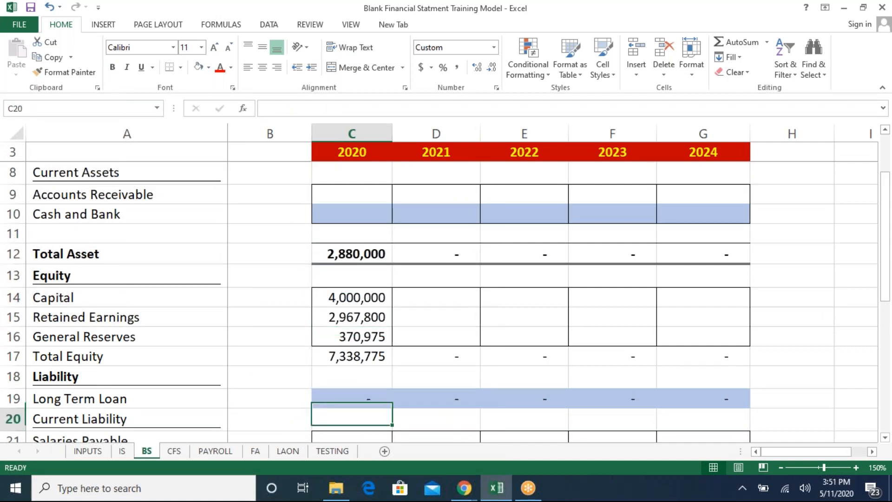
{"action": "key", "text": "Up"}
{"action": "key", "text": "Up"}
{"action": "key", "text": "Up"}
{"action": "key", "text": "Up"}
{"action": "key", "text": "Up"}
{"action": "key", "text": "Up"}
{"action": "key", "text": "Up"}
{"action": "key", "text": "Up"}
{"action": "key", "text": "Up"}
{"action": "key", "text": "Up"}
{"action": "key", "text": "Up"}
{"action": "key", "text": "Up"}
{"action": "key", "text": "Up"}
{"action": "key", "text": "Up"}
{"action": "key", "text": "Up"}
{"action": "key", "text": "Up"}
{"action": "key", "text": "Up"}
{"action": "key", "text": "Up"}
{"action": "key", "text": "Up"}
{"action": "key", "text": "Up"}
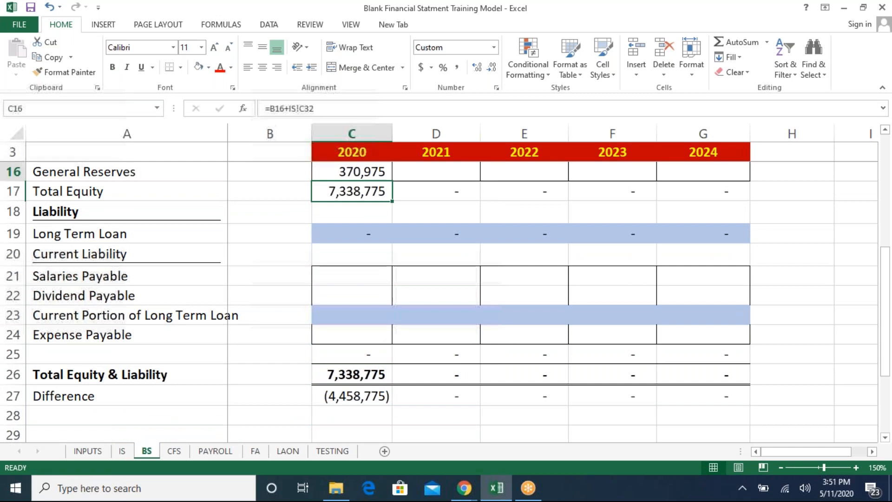
{"action": "key", "text": "Down"}
{"action": "key", "text": "Down"}
{"action": "key", "text": "Down"}
{"action": "key", "text": "Down"}
{"action": "key", "text": "Down"}
{"action": "key", "text": "Down"}
{"action": "key", "text": "Down"}
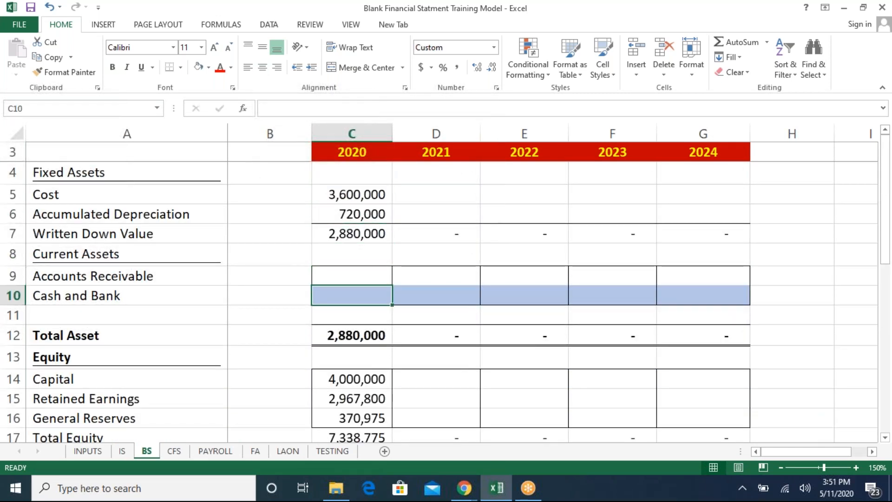
{"action": "type", "text": "="}
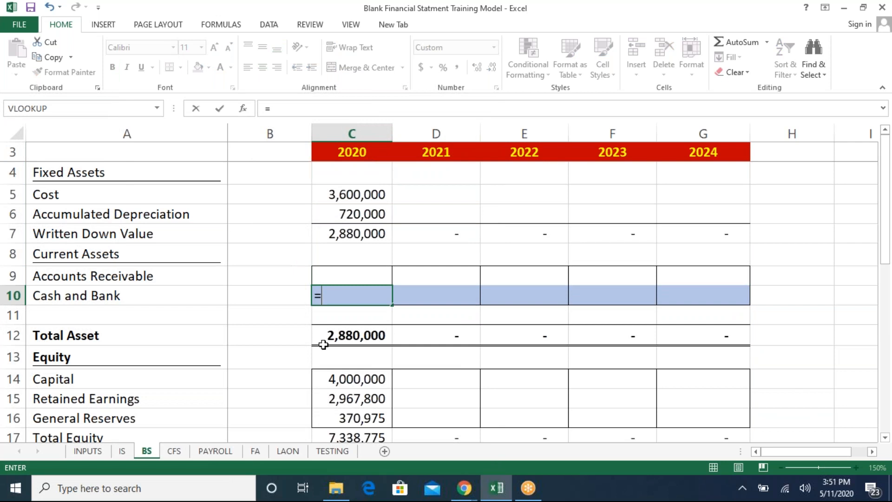
{"action": "key", "text": "Escape"}
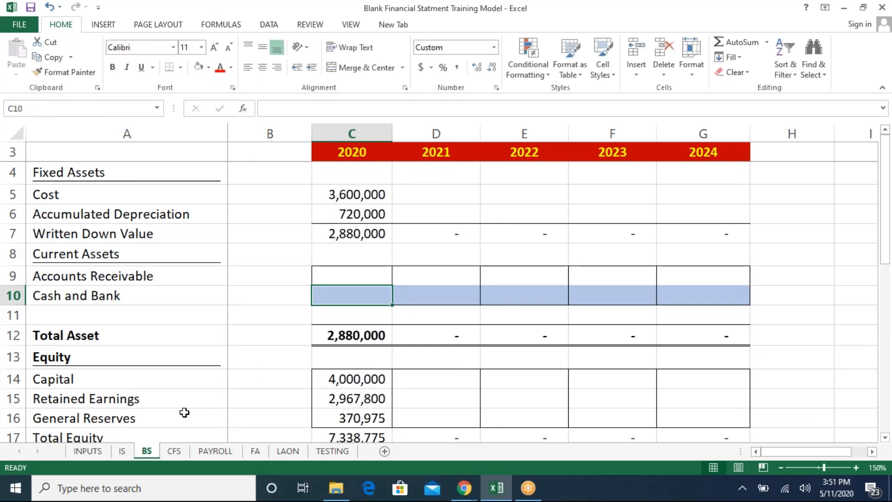
- Calculate 2020 Accounts Receivable as IS Sales C8 divided by 12 times the INPUTS Accounts Receivable turnover C57
{"action": "key", "text": "Up"}
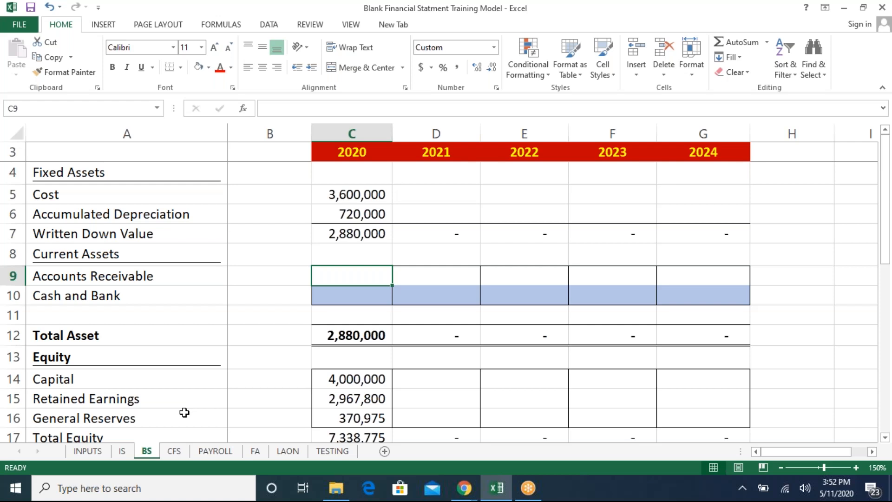
{"action": "type", "text": "="}
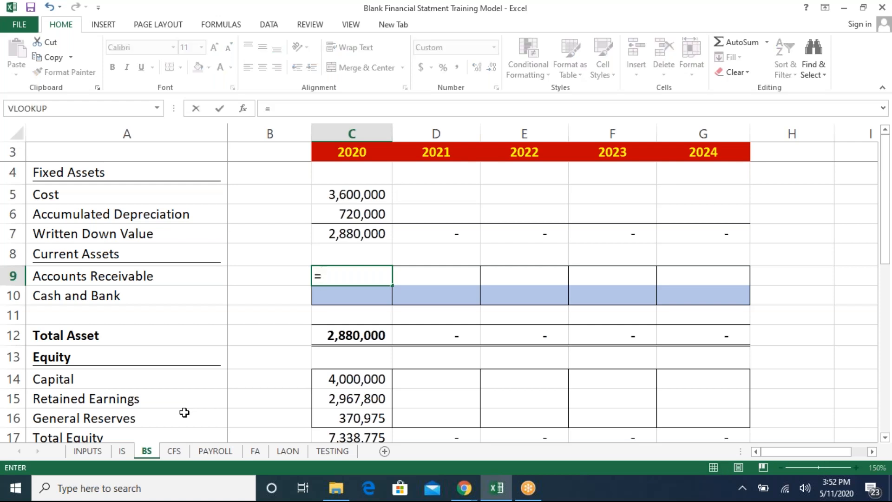
{"action": "left_click", "coordinate": [123, 451]}
{"action": "left_click", "coordinate": [342, 231]}
{"action": "key", "text": "Up"}
{"action": "key", "text": "Up"}
{"action": "key", "text": "Up"}
{"action": "key", "text": "Up"}
{"action": "key", "text": "Up"}
{"action": "key", "text": "Up"}
{"action": "key", "text": "Up"}
{"action": "key", "text": "Up"}
{"action": "key", "text": "Up"}
{"action": "key", "text": "Up"}
{"action": "key", "text": "Up"}
{"action": "key", "text": "Up"}
{"action": "key", "text": "Up"}
{"action": "key", "text": "Up"}
{"action": "key", "text": "Up"}
{"action": "key", "text": "Up"}
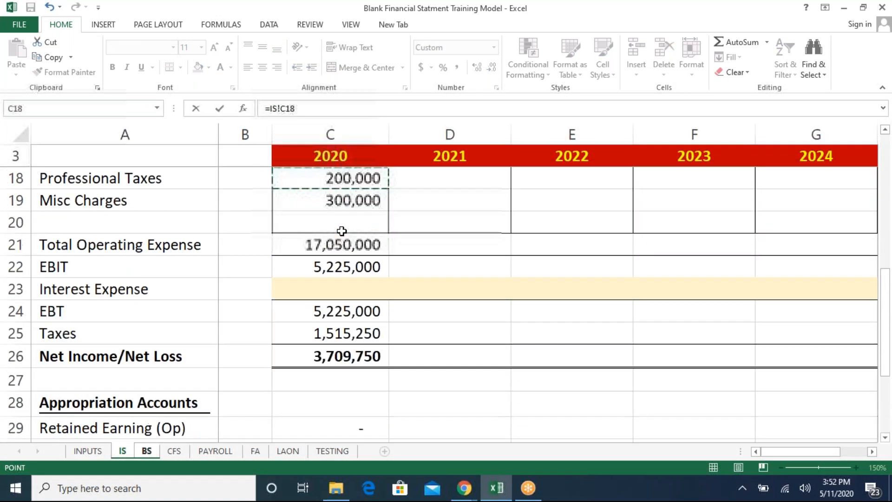
{"action": "key", "text": "Up"}
{"action": "key", "text": "Up"}
{"action": "key", "text": "Up"}
{"action": "key", "text": "Up"}
{"action": "key", "text": "Up"}
{"action": "key", "text": "Up"}
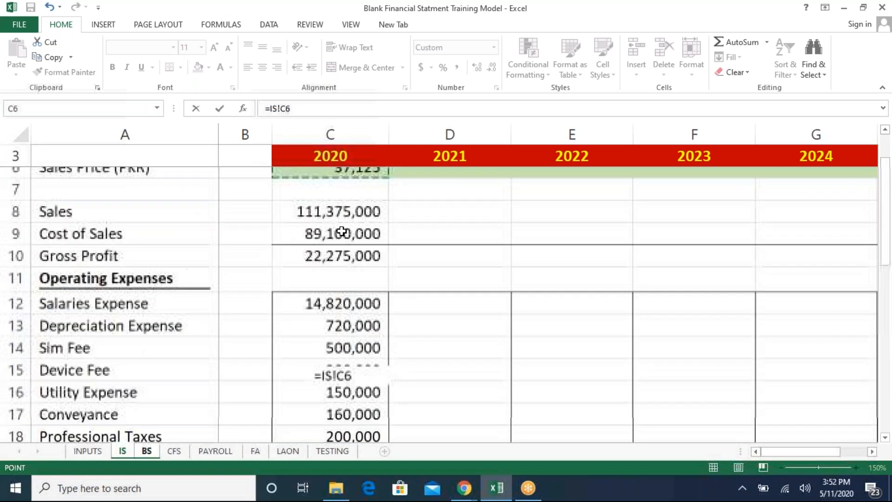
{"action": "key", "text": "Up"}
{"action": "key", "text": "Up"}
{"action": "key", "text": "Down"}
{"action": "key", "text": "Down"}
{"action": "key", "text": "Down"}
{"action": "key", "text": "Down"}
{"action": "key", "text": "Down"}
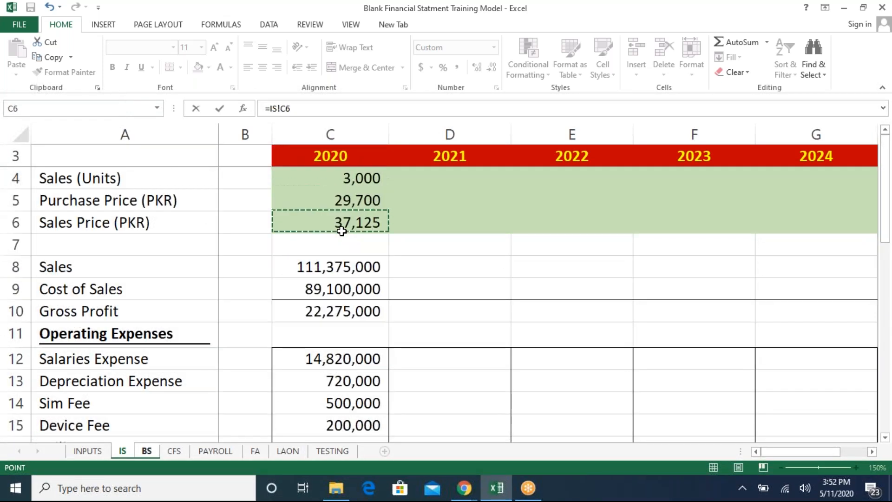
{"action": "type", "text": "/12*"}
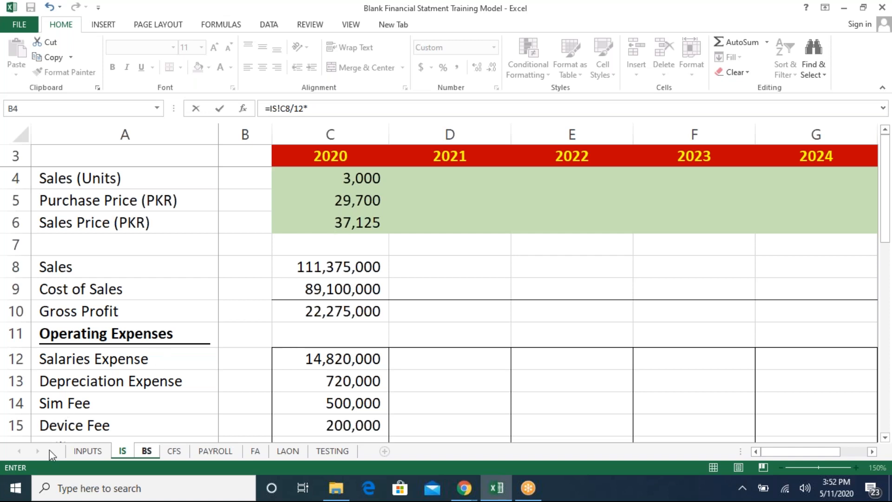
{"action": "left_click", "coordinate": [79, 451]}
{"action": "left_click", "coordinate": [335, 424]}
{"action": "key", "text": "Down"}
{"action": "key", "text": "Down"}
{"action": "key", "text": "Down"}
{"action": "key", "text": "Down"}
{"action": "key", "text": "Down"}
{"action": "key", "text": "Down"}
{"action": "key", "text": "Down"}
{"action": "key", "text": "Down"}
{"action": "key", "text": "Down"}
{"action": "key", "text": "Down"}
{"action": "key", "text": "Down"}
{"action": "key", "text": "Up"}
{"action": "key", "text": "Up"}
{"action": "key", "text": "Up"}
{"action": "key", "text": "Up"}
{"action": "key", "text": "Up"}
{"action": "key", "text": "Up"}
{"action": "key", "text": "Up"}
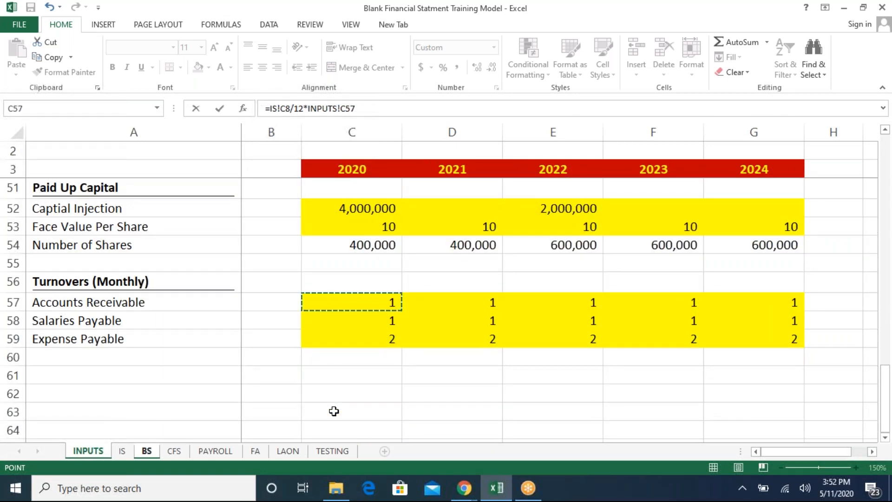
{"action": "key", "text": "Return"}
{"action": "key", "text": "Up"}
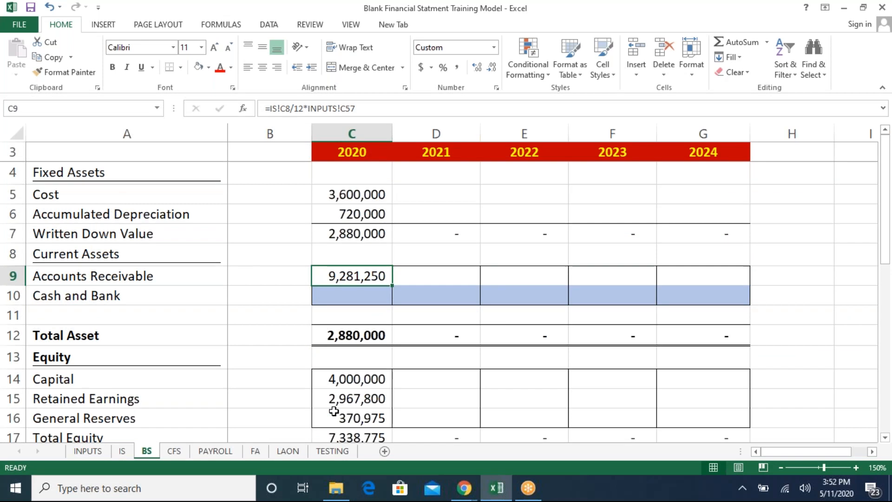
- Put parentheses around the IS Sales divided by 12 part of the 2020 Accounts Receivable formula
{"action": "key", "text": "F2"}
{"action": "key", "text": "Left"}
{"action": "key", "text": "Left"}
{"action": "key", "text": "Left"}
{"action": "key", "text": "Left"}
{"action": "key", "text": "Left"}
{"action": "key", "text": "Left"}
{"action": "key", "text": "Left"}
{"action": "key", "text": "Left"}
{"action": "key", "text": "Left"}
{"action": "key", "text": "Left"}
{"action": "key", "text": "Left"}
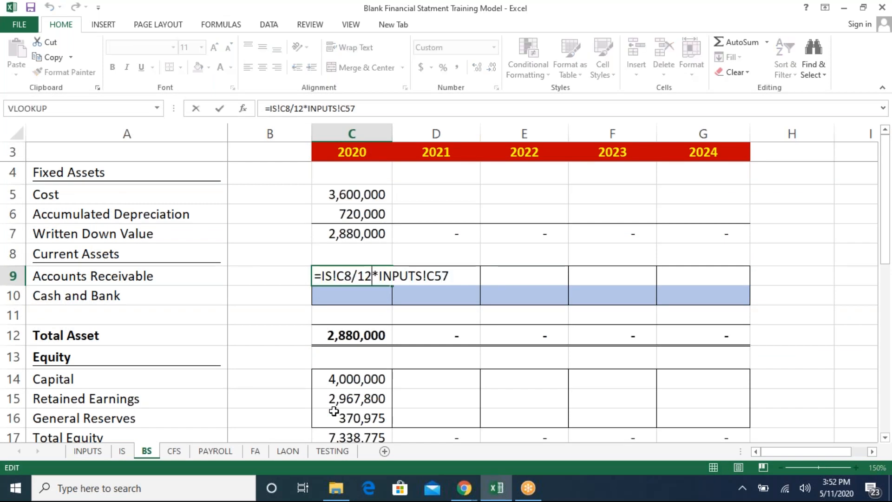
{"action": "type", "text": ")"}
{"action": "key", "text": "Left"}
{"action": "key", "text": "Left"}
{"action": "key", "text": "Left"}
{"action": "key", "text": "Left"}
{"action": "key", "text": "Left"}
{"action": "key", "text": "Left"}
{"action": "key", "text": "Left"}
{"action": "key", "text": "Left"}
{"action": "key", "text": "Left"}
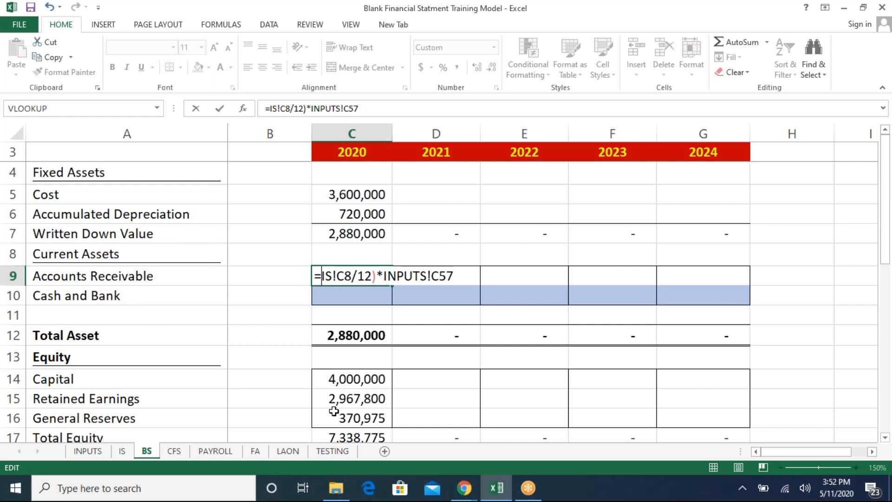
{"action": "type", "text": "("}
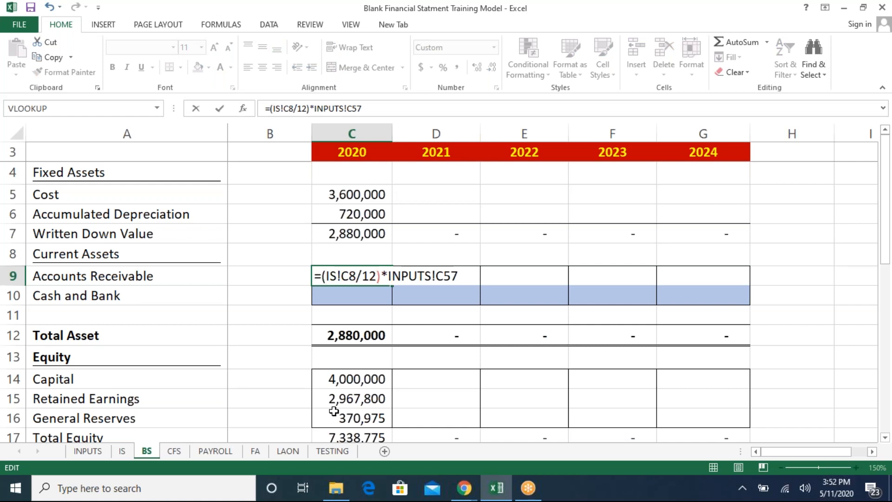
{"action": "key", "text": "Return"}
- Calculate 2020 Salaries Payable as (IS Salaries Expense C12 divided by 12) times the INPUTS Salaries Payable turnover C58
{"action": "key", "text": "Down"}
{"action": "key", "text": "Down"}
{"action": "key", "text": "Down"}
{"action": "key", "text": "Down"}
{"action": "key", "text": "Down"}
{"action": "key", "text": "Down"}
{"action": "key", "text": "Down"}
{"action": "key", "text": "Down"}
{"action": "key", "text": "Down"}
{"action": "key", "text": "Down"}
{"action": "key", "text": "Down"}
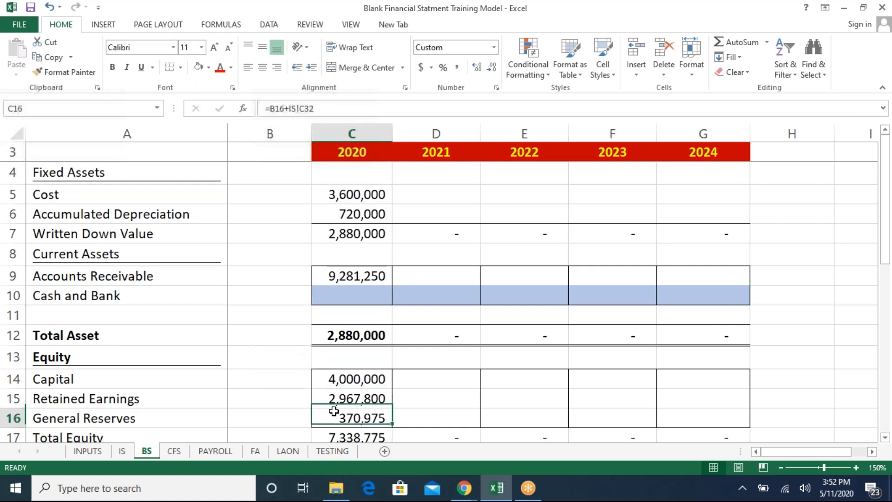
{"action": "scroll", "coordinate": [333, 411], "scroll_direction": "down", "scroll_amount": 1}
{"action": "key", "text": "Up"}
{"action": "key", "text": "Down"}
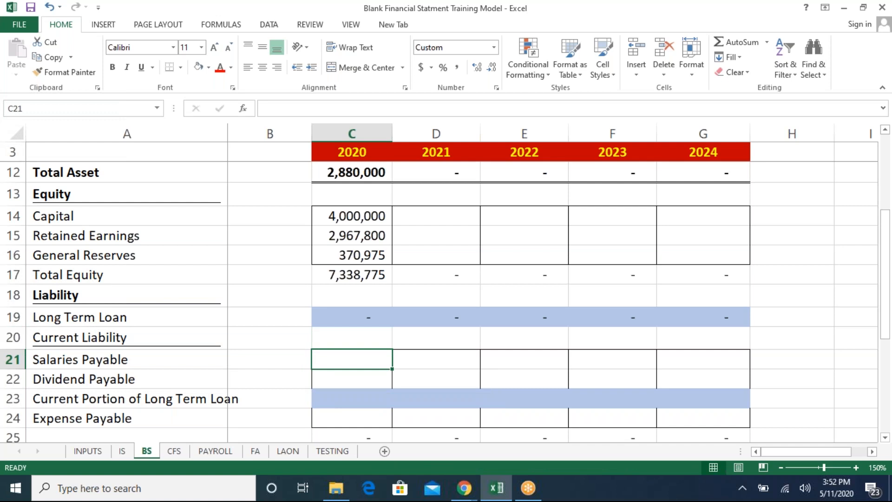
{"action": "type", "text": "="}
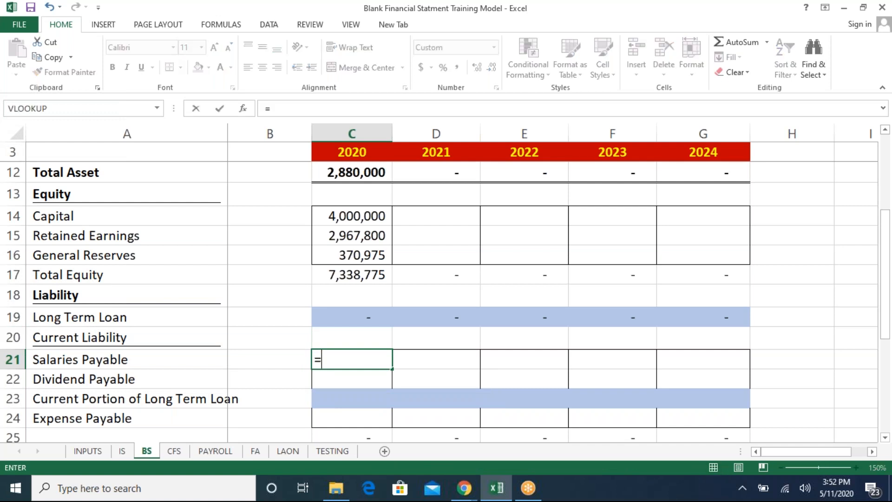
{"action": "type", "text": "("}
{"action": "left_click", "coordinate": [125, 455]}
{"action": "left_click", "coordinate": [290, 308]}
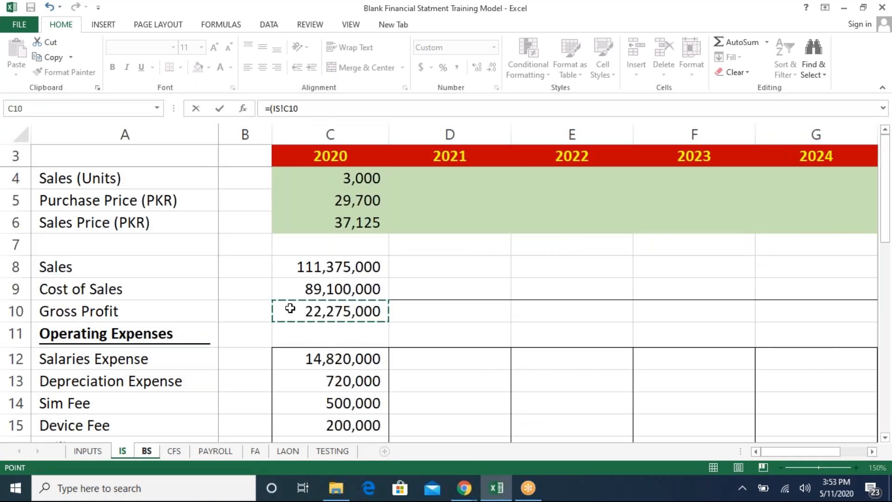
{"action": "key", "text": "Down"}
{"action": "key", "text": "Down"}
{"action": "type", "text": "/"}
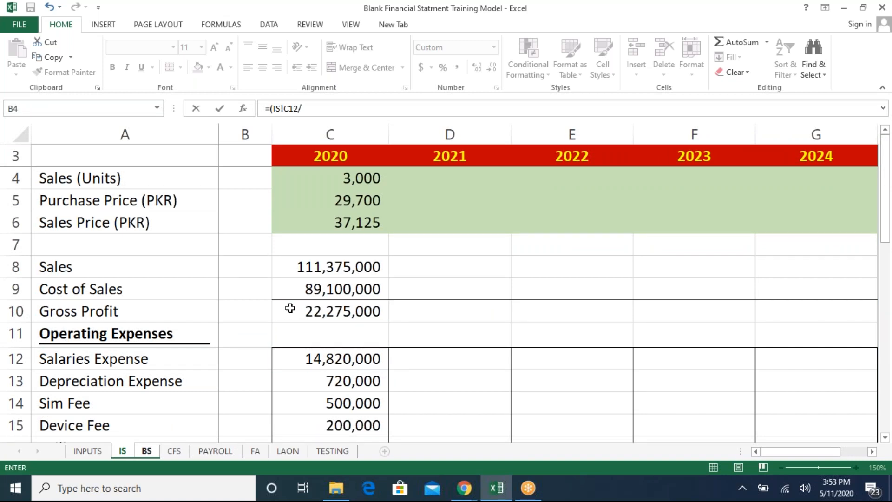
{"action": "type", "text": "12)*"}
{"action": "left_click", "coordinate": [88, 451]}
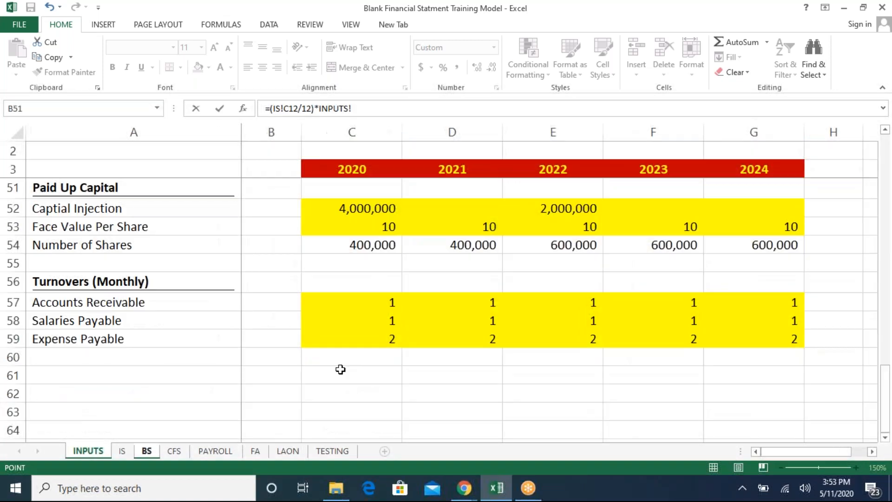
{"action": "left_click", "coordinate": [357, 326]}
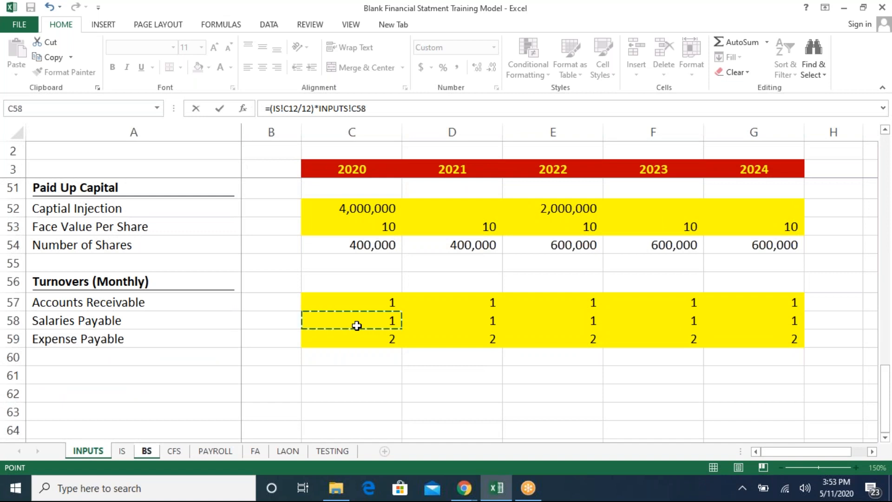
{"action": "key", "text": "Return"}
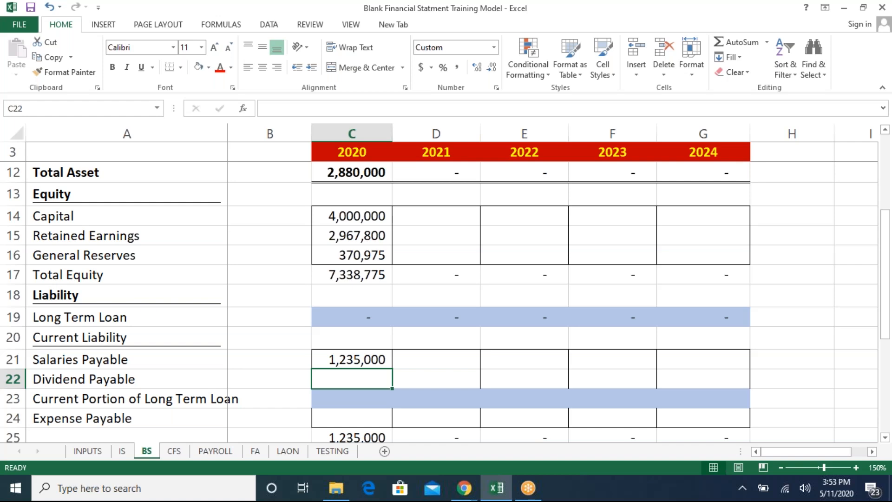
- Link 2020 Dividend Payable on the balance sheet to the Dividend cell C33 in IS
{"action": "type", "text": "="}
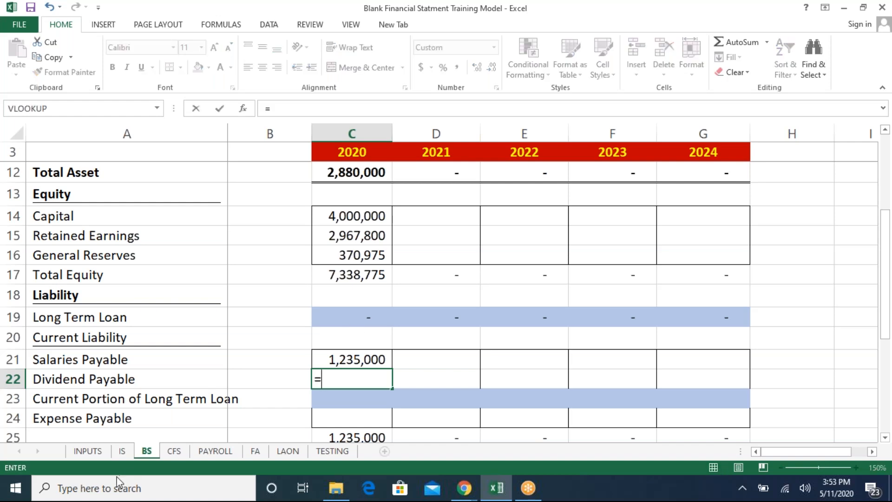
{"action": "left_click", "coordinate": [121, 452]}
{"action": "left_click", "coordinate": [363, 374]}
{"action": "key", "text": "Down"}
{"action": "key", "text": "Down"}
{"action": "key", "text": "Down"}
{"action": "key", "text": "Down"}
{"action": "key", "text": "Down"}
{"action": "key", "text": "Down"}
{"action": "key", "text": "Down"}
{"action": "key", "text": "Down"}
{"action": "key", "text": "Down"}
{"action": "key", "text": "Down"}
{"action": "key", "text": "Down"}
{"action": "key", "text": "Down"}
{"action": "key", "text": "Down"}
{"action": "key", "text": "Down"}
{"action": "key", "text": "Down"}
{"action": "key", "text": "Down"}
{"action": "key", "text": "Down"}
{"action": "key", "text": "Down"}
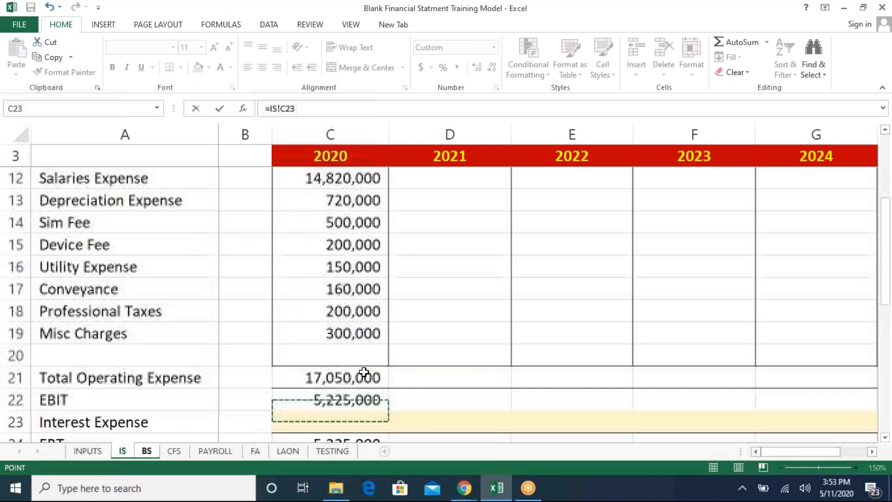
{"action": "key", "text": "Down"}
{"action": "key", "text": "Down"}
{"action": "key", "text": "Down"}
{"action": "key", "text": "Down"}
{"action": "key", "text": "Down"}
{"action": "key", "text": "Down"}
{"action": "key", "text": "Up"}
{"action": "key", "text": "Up"}
{"action": "key", "text": "Up"}
{"action": "key", "text": "Up"}
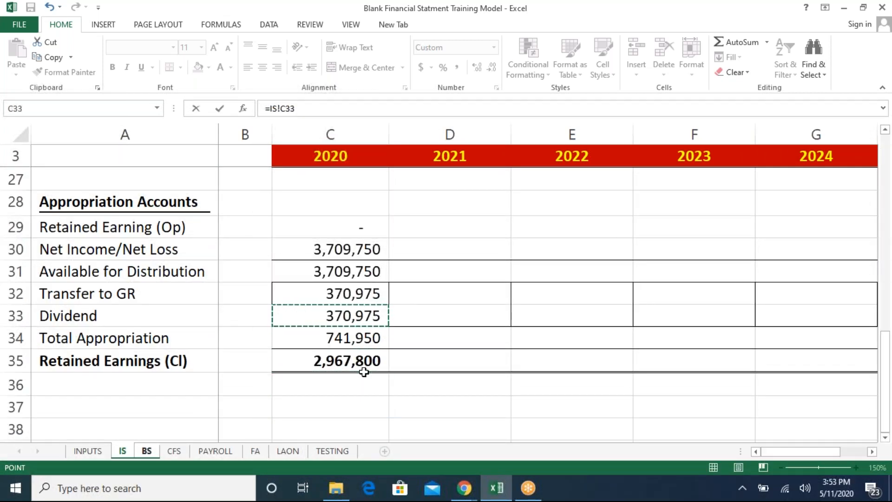
{"action": "key", "text": "Return"}
- Calculate 2020 Expense Payable as SUM of IS C14:C19, divided by 12, times the INPUTS Expense Payable turnover C59
{"action": "key", "text": "Down"}
{"action": "key", "text": "Down"}
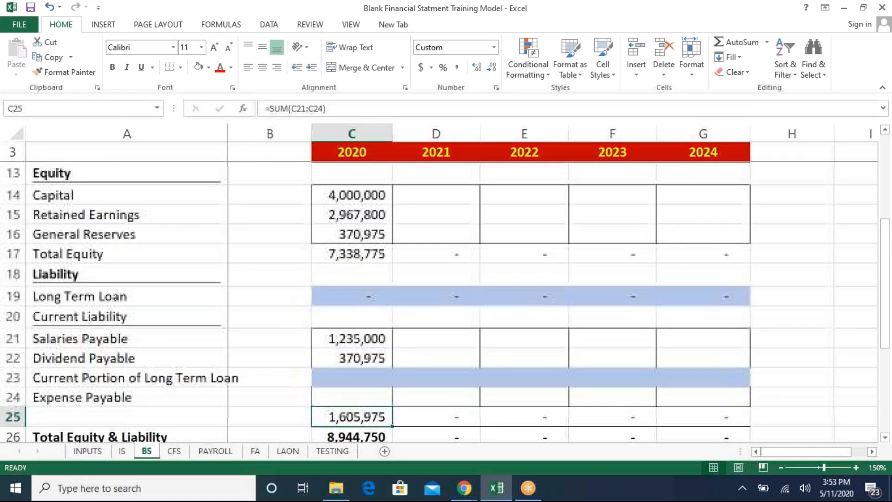
{"action": "key", "text": "Up"}
{"action": "key", "text": "Up"}
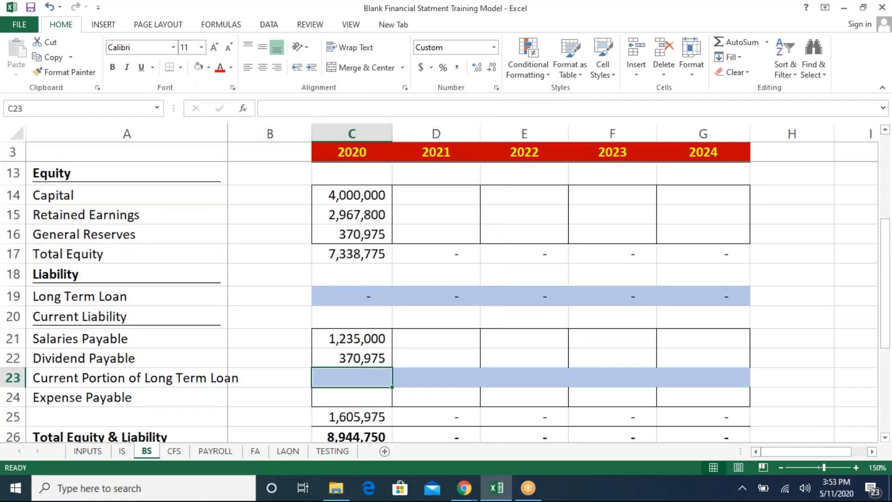
{"action": "key", "text": "Down"}
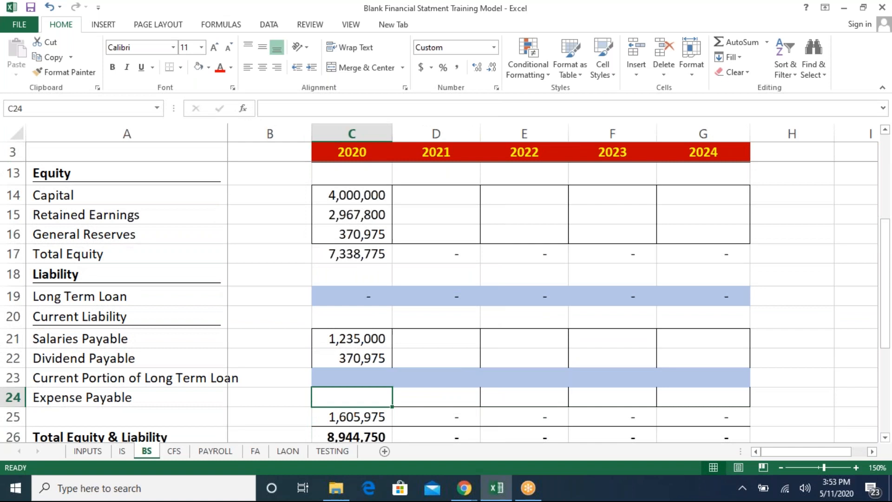
{"action": "type", "text": "=sum"}
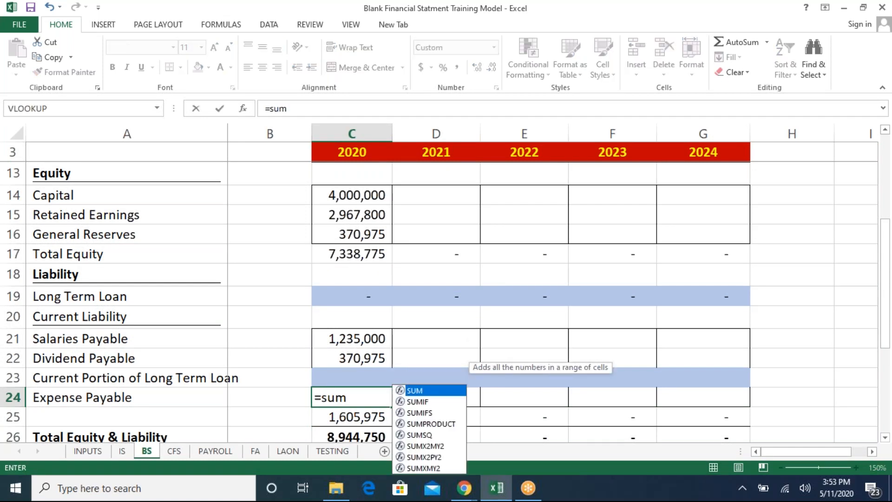
{"action": "key", "text": "Tab"}
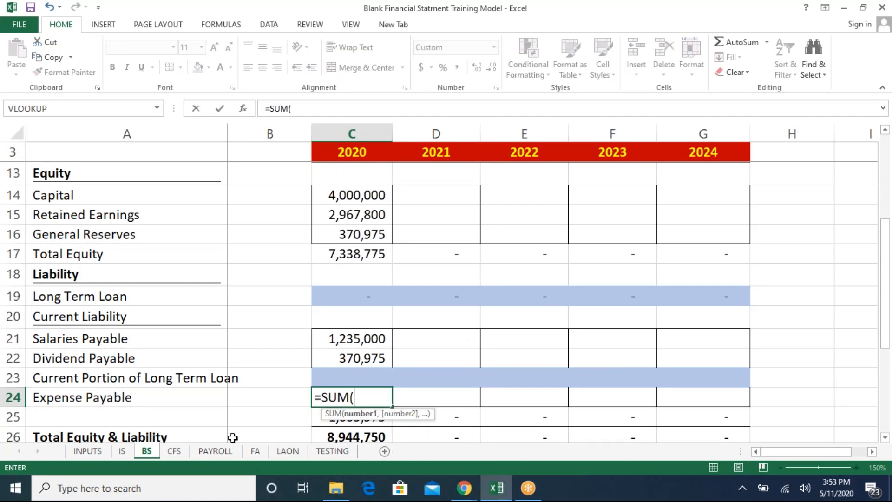
{"action": "left_click", "coordinate": [124, 454]}
{"action": "left_click", "coordinate": [329, 206]}
{"action": "key", "text": "Up"}
{"action": "key", "text": "Up"}
{"action": "key", "text": "Up"}
{"action": "key", "text": "Up"}
{"action": "key", "text": "Up"}
{"action": "key", "text": "Up"}
{"action": "key", "text": "Up"}
{"action": "key", "text": "Up"}
{"action": "key", "text": "Up"}
{"action": "key", "text": "Up"}
{"action": "key", "text": "Up"}
{"action": "key", "text": "Up"}
{"action": "key", "text": "Up"}
{"action": "key", "text": "Up"}
{"action": "key", "text": "Up"}
{"action": "key", "text": "Up"}
{"action": "key", "text": "Up"}
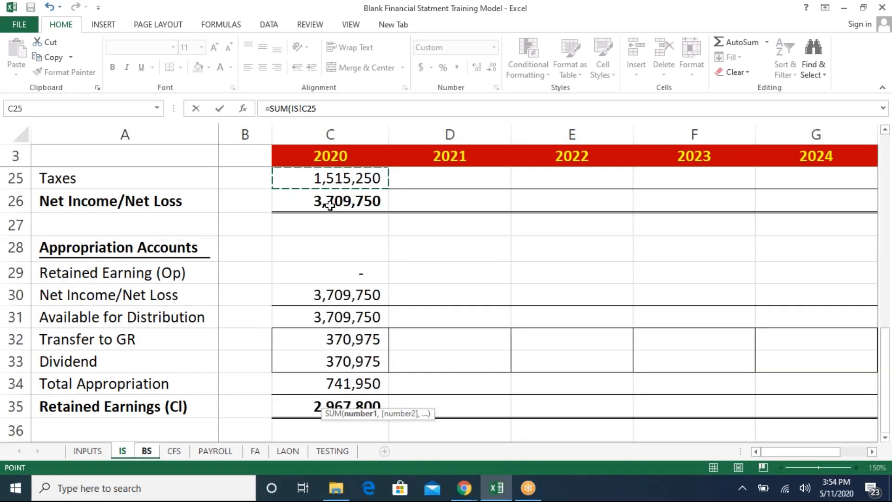
{"action": "key", "text": "Down"}
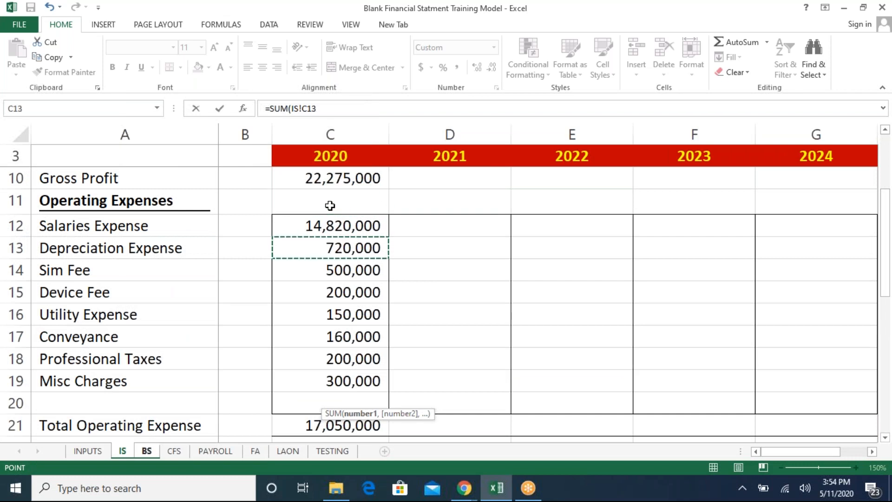
{"action": "key", "text": "Down"}
{"action": "key", "text": "Down"}
{"action": "key", "text": "shift+Down"}
{"action": "key", "text": "shift+Down"}
{"action": "key", "text": "shift+Down"}
{"action": "key", "text": "shift+Down"}
{"action": "key", "text": "shift+Down"}
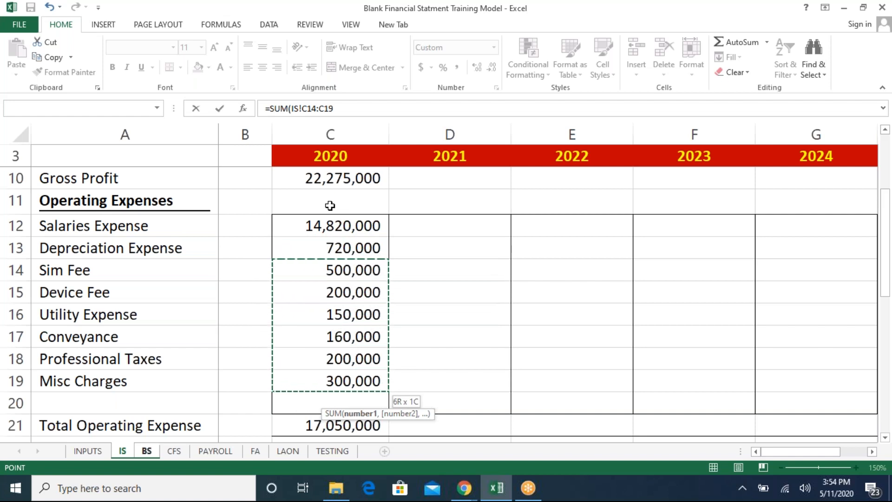
{"action": "type", "text": ")"}
{"action": "key", "text": "Return"}
{"action": "type", "text": "/12*"}
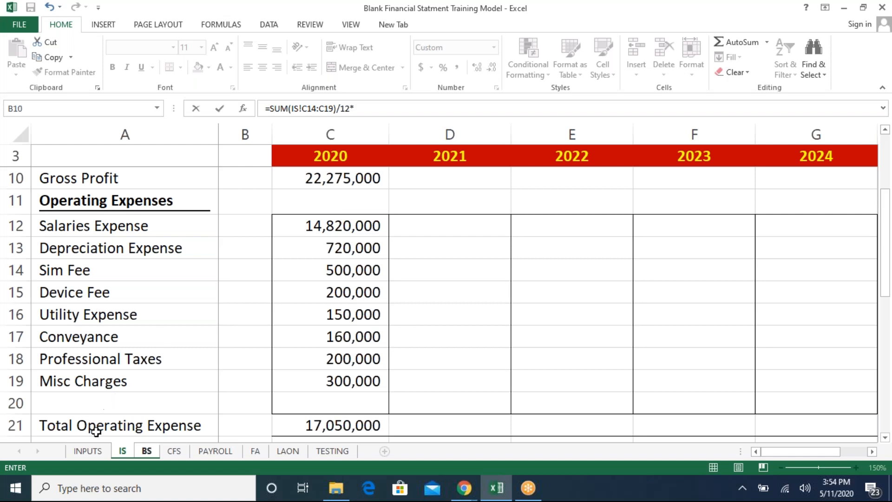
{"action": "left_click", "coordinate": [87, 451]}
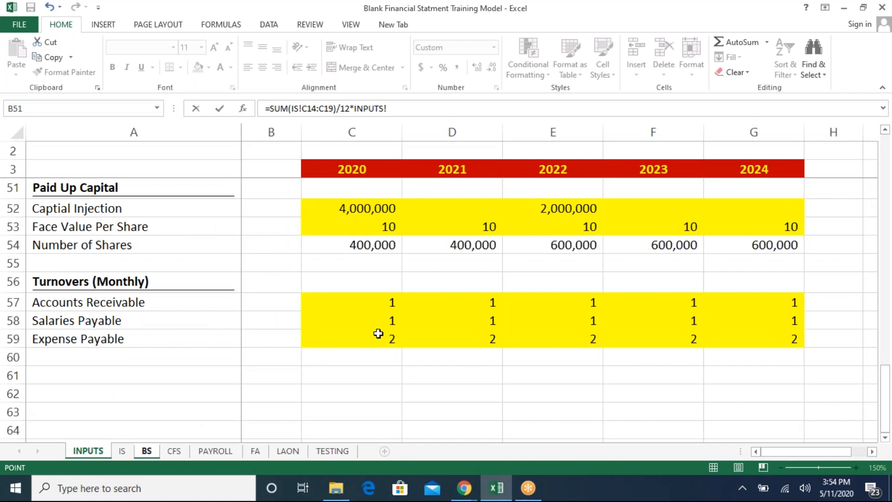
{"action": "left_click", "coordinate": [378, 334]}
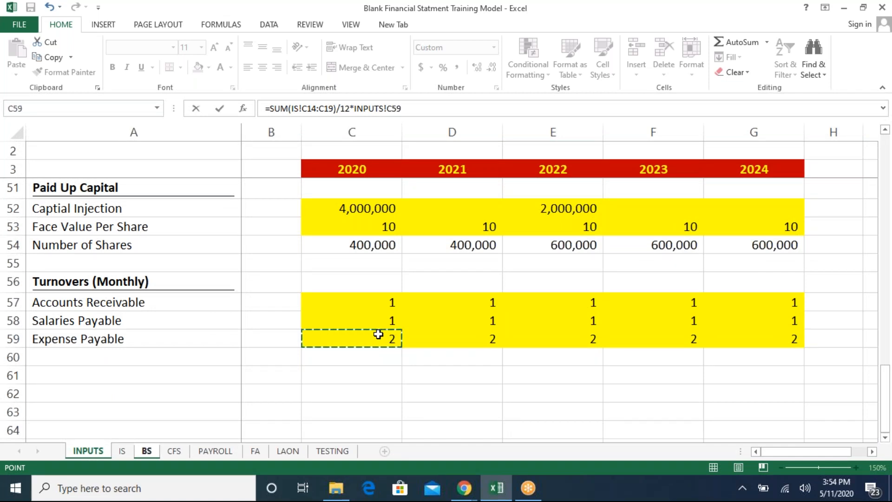
{"action": "key", "text": "Return"}
- Examine the 2020 balance sheet rows from the Difference line up through the fixed and current assets
{"action": "key", "text": "Down"}
{"action": "key", "text": "Down"}
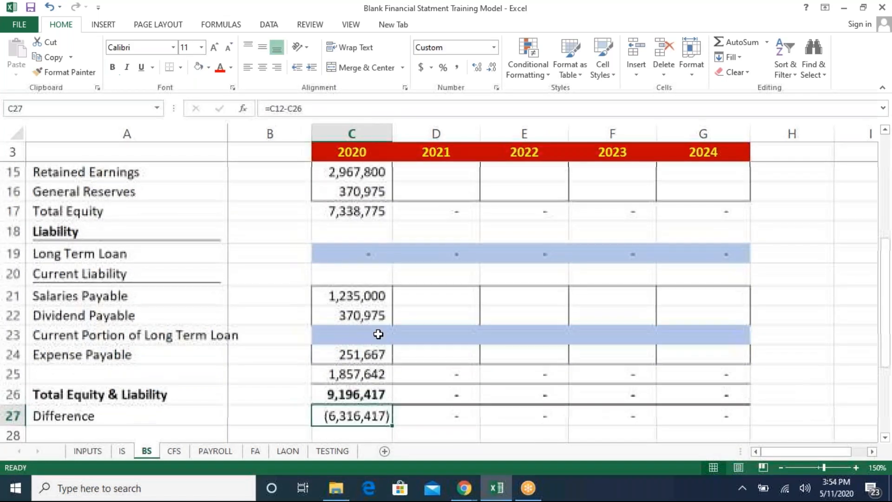
{"action": "key", "text": "Up"}
{"action": "key", "text": "Up"}
{"action": "key", "text": "Up"}
{"action": "key", "text": "Up"}
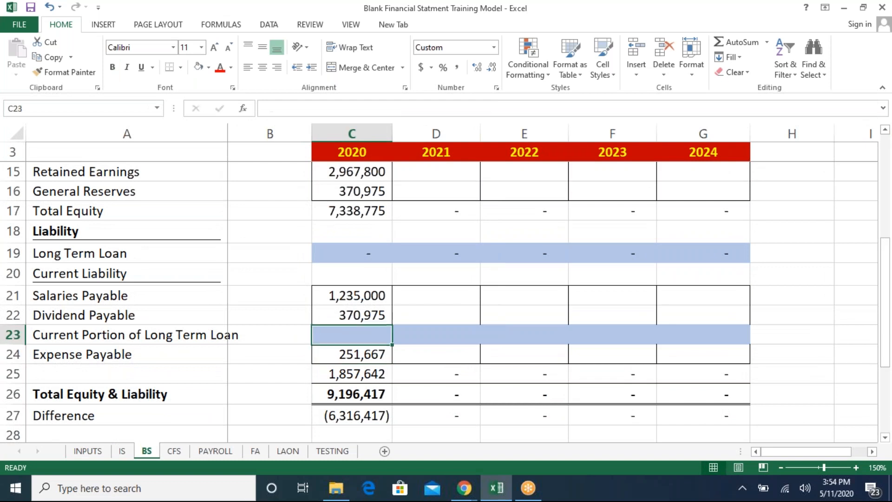
{"action": "key", "text": "Up"}
{"action": "key", "text": "Up"}
{"action": "key", "text": "Up"}
{"action": "key", "text": "Up"}
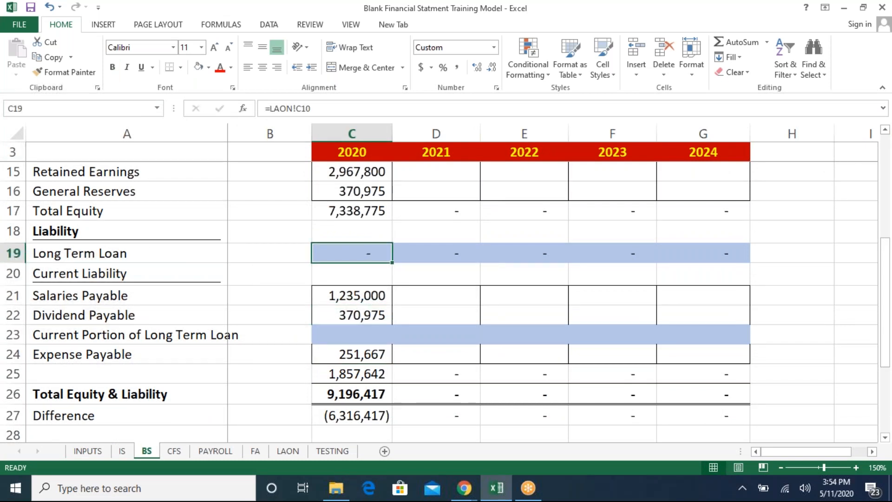
{"action": "key", "text": "Up"}
{"action": "key", "text": "Up"}
{"action": "key", "text": "Up"}
{"action": "key", "text": "Up"}
{"action": "key", "text": "Up"}
{"action": "key", "text": "Up"}
{"action": "key", "text": "Up"}
{"action": "key", "text": "Up"}
{"action": "key", "text": "Up"}
{"action": "key", "text": "Up"}
{"action": "key", "text": "Up"}
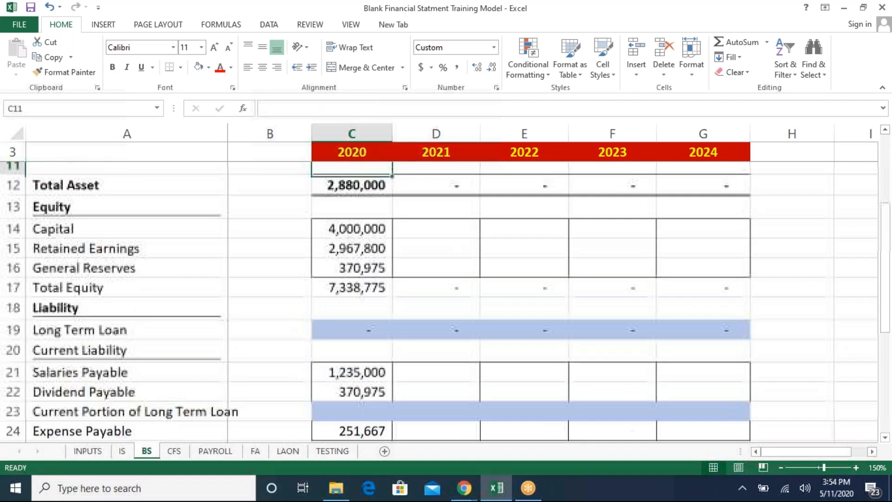
{"action": "key", "text": "Up"}
{"action": "key", "text": "Up"}
{"action": "key", "text": "Up"}
{"action": "key", "text": "Up"}
{"action": "key", "text": "Up"}
{"action": "key", "text": "Down"}
{"action": "key", "text": "Down"}
{"action": "key", "text": "Down"}
{"action": "key", "text": "Down"}
{"action": "key", "text": "Down"}
{"action": "key", "text": "Down"}
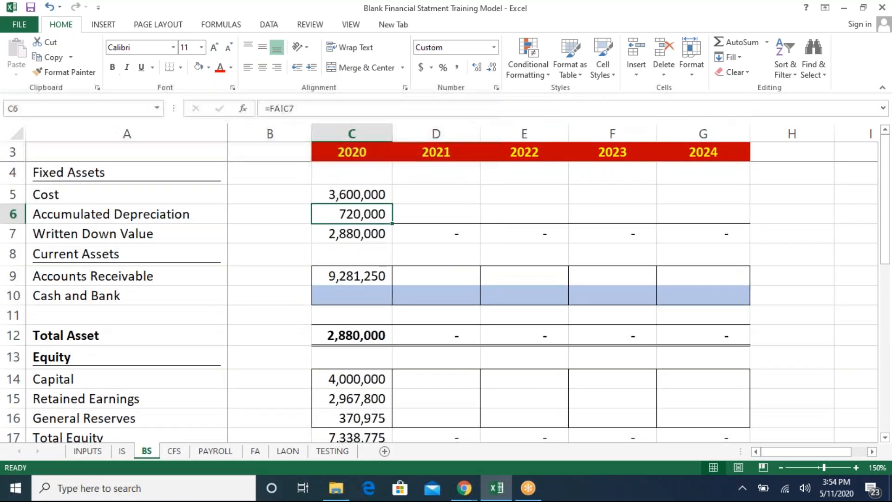
{"action": "key", "text": "Down"}
{"action": "key", "text": "Up"}
{"action": "key", "text": "Down"}
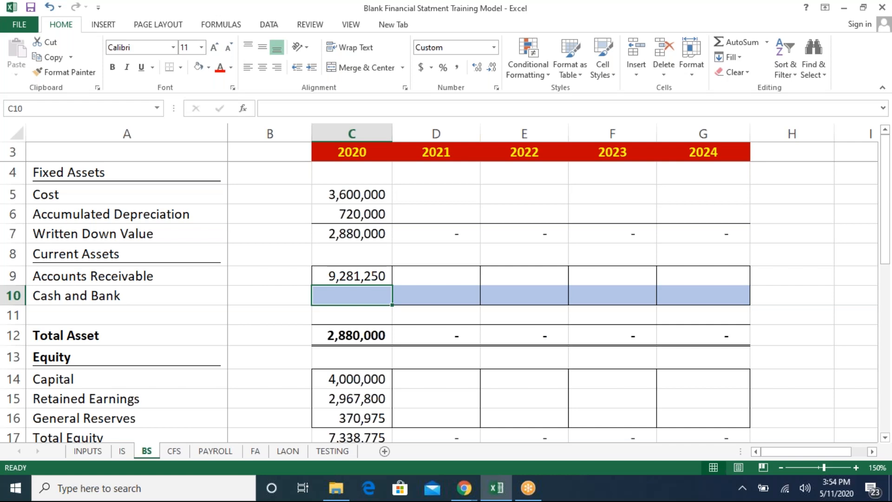
- Clear the operating activity values for 2020–2024 in the cash flow statement, Net Income through Changes in Sal / Payable
{"action": "key", "text": "ctrl+Page_Up"}
{"action": "key", "text": "ctrl+Page_Down"}
{"action": "key", "text": "ctrl+Page_Down"}
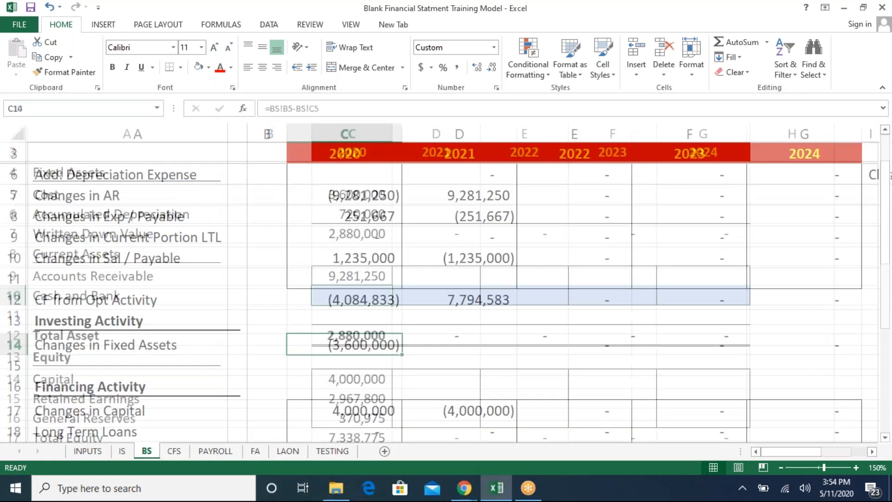
{"action": "key", "text": "Up"}
{"action": "key", "text": "Up"}
{"action": "key", "text": "Up"}
{"action": "key", "text": "Up"}
{"action": "key", "text": "Up"}
{"action": "key", "text": "Up"}
{"action": "key", "text": "Up"}
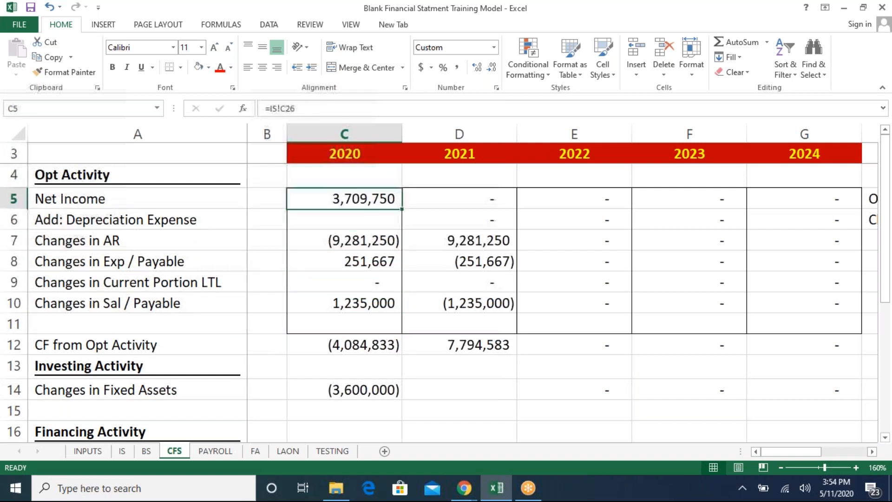
{"action": "key", "text": "shift+Down"}
{"action": "key", "text": "shift+Down"}
{"action": "key", "text": "shift+Down"}
{"action": "key", "text": "shift+Down"}
{"action": "key", "text": "shift+Down"}
{"action": "key", "text": "shift+Right"}
{"action": "key", "text": "shift+Right"}
{"action": "key", "text": "shift+Right"}
{"action": "key", "text": "shift+Right"}
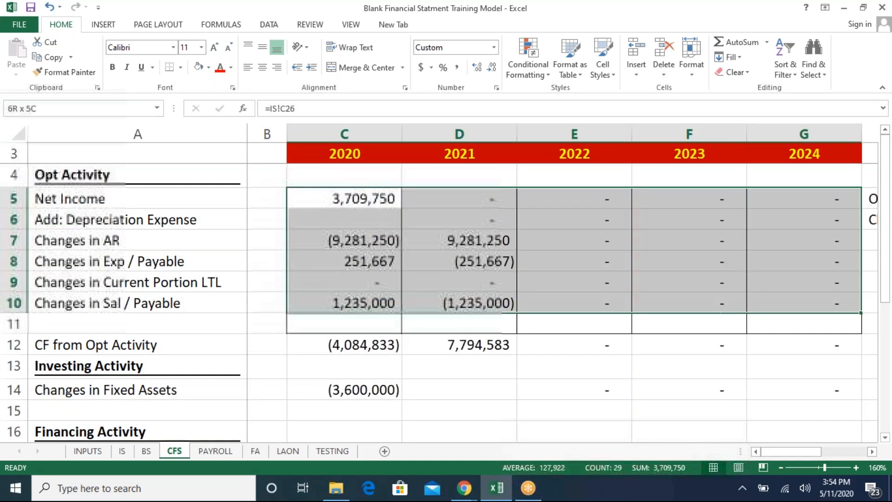
{"action": "key", "text": "Delete"}
- Clear the Changes in Fixed Assets row in the cash flow statement's investing activity section
{"action": "key", "text": "Down"}
{"action": "key", "text": "Down"}
{"action": "key", "text": "Down"}
{"action": "key", "text": "Down"}
{"action": "key", "text": "Down"}
{"action": "key", "text": "Down"}
{"action": "key", "text": "Down"}
{"action": "key", "text": "Down"}
{"action": "key", "text": "Down"}
{"action": "key", "text": "Down"}
{"action": "key", "text": "Down"}
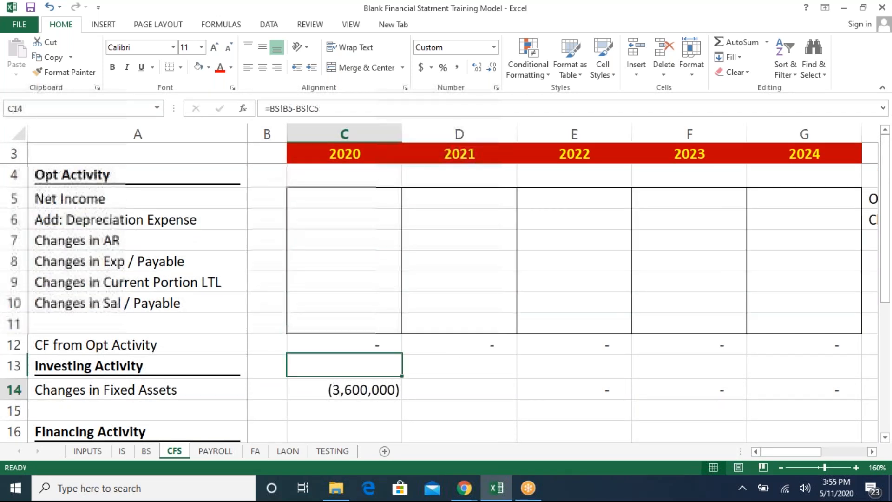
{"action": "key", "text": "Up"}
{"action": "key", "text": "Up"}
{"action": "key", "text": "Up"}
{"action": "key", "text": "Down"}
{"action": "key", "text": "shift+Right"}
{"action": "key", "text": "shift+Right"}
{"action": "key", "text": "shift+Right"}
{"action": "key", "text": "shift+Right"}
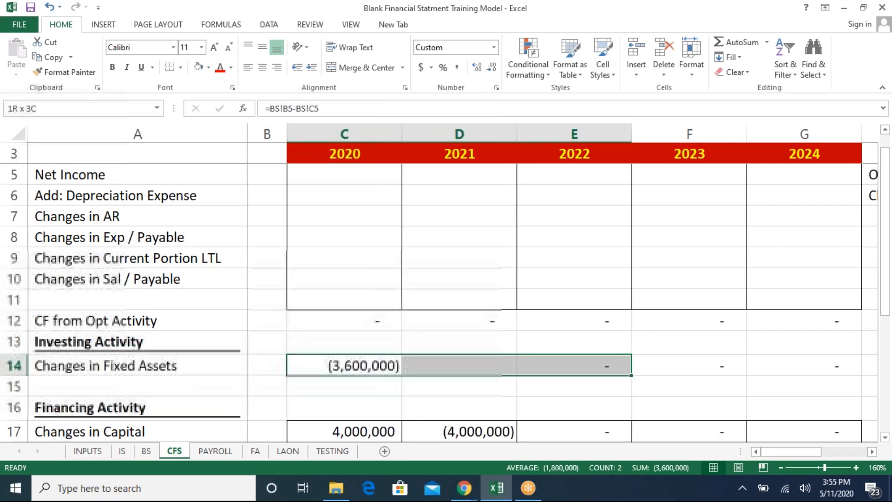
{"action": "key", "text": "Delete"}
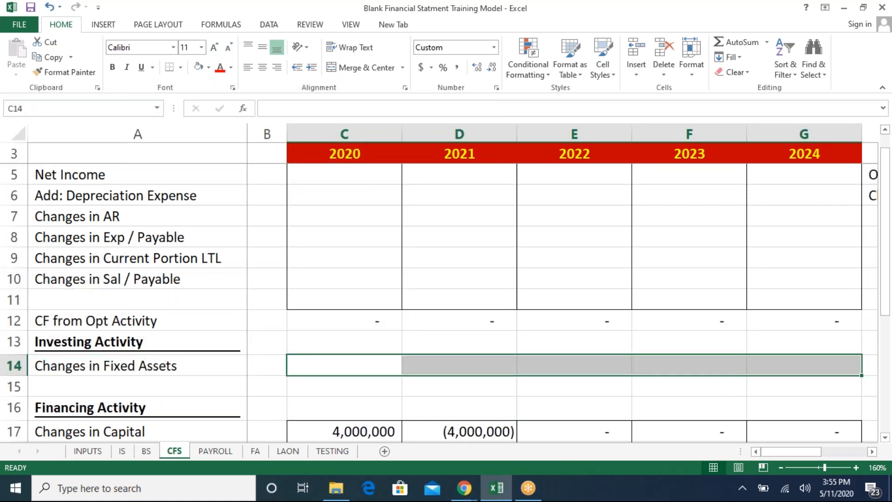
- Clear the financing activity values from Changes in Capital through Paid Dividend for all years
{"action": "key", "text": "Down"}
{"action": "key", "text": "Down"}
{"action": "key", "text": "Down"}
{"action": "key", "text": "Down"}
{"action": "key", "text": "Down"}
{"action": "key", "text": "Down"}
{"action": "key", "text": "Down"}
{"action": "key", "text": "Up"}
{"action": "key", "text": "Up"}
{"action": "key", "text": "Up"}
{"action": "key", "text": "Up"}
{"action": "key", "text": "shift+Down"}
{"action": "key", "text": "shift+Down"}
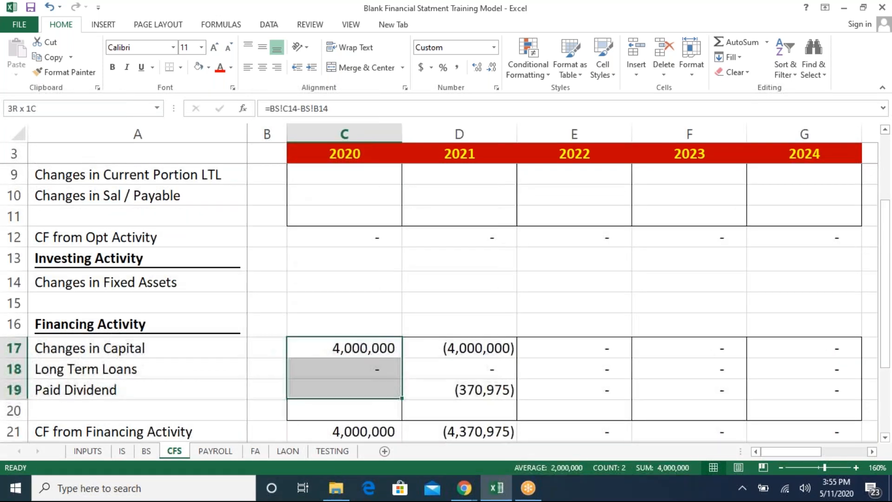
{"action": "key", "text": "shift+Right"}
{"action": "key", "text": "shift+Right"}
{"action": "key", "text": "shift+Down"}
{"action": "key", "text": "shift+Down"}
{"action": "key", "text": "shift+Right"}
{"action": "key", "text": "shift+Right"}
{"action": "key", "text": "shift+Up"}
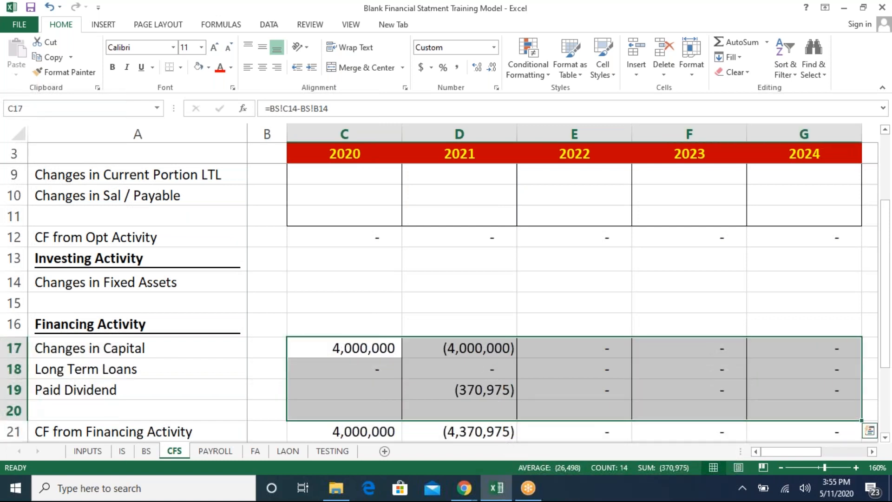
{"action": "key", "text": "Delete"}
- Examine the cash flow statement's totals and operating activity rows
{"action": "key", "text": "Down"}
{"action": "key", "text": "Down"}
{"action": "key", "text": "Down"}
{"action": "key", "text": "Down"}
{"action": "key", "text": "Down"}
{"action": "key", "text": "Down"}
{"action": "key", "text": "Down"}
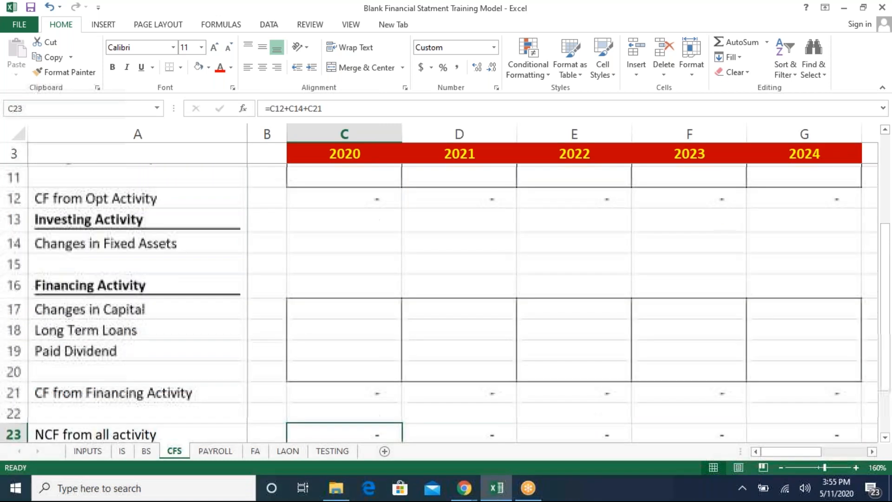
{"action": "key", "text": "Up"}
{"action": "key", "text": "Up"}
{"action": "key", "text": "Up"}
{"action": "key", "text": "Up"}
{"action": "key", "text": "Up"}
{"action": "key", "text": "Up"}
{"action": "key", "text": "Up"}
{"action": "key", "text": "Up"}
{"action": "key", "text": "Up"}
{"action": "key", "text": "Up"}
{"action": "key", "text": "Up"}
{"action": "key", "text": "Up"}
{"action": "key", "text": "Up"}
{"action": "key", "text": "Up"}
{"action": "key", "text": "Up"}
{"action": "key", "text": "Up"}
{"action": "key", "text": "Up"}
{"action": "key", "text": "Up"}
{"action": "key", "text": "Up"}
{"action": "key", "text": "Up"}
{"action": "key", "text": "Up"}
{"action": "key", "text": "Up"}
{"action": "key", "text": "Up"}
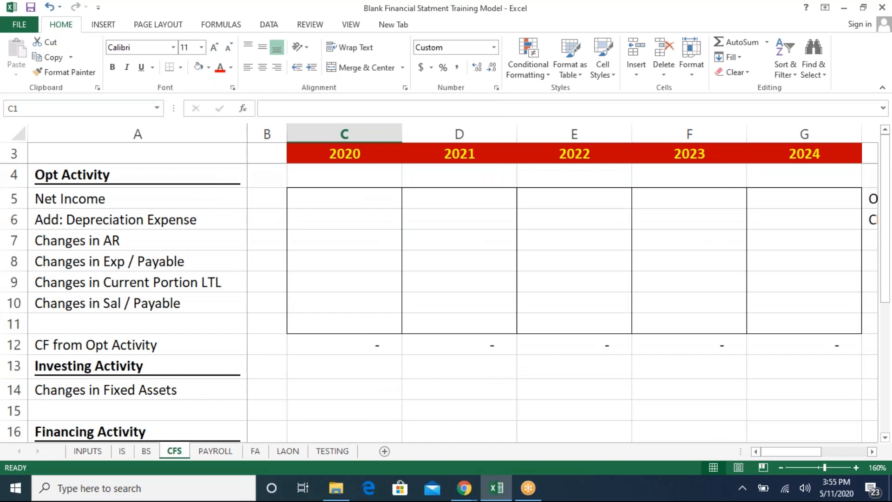
{"action": "key", "text": "Left"}
{"action": "key", "text": "Down"}
{"action": "key", "text": "Down"}
{"action": "key", "text": "Down"}
{"action": "key", "text": "Down"}
{"action": "key", "text": "Down"}
{"action": "key", "text": "Down"}
{"action": "key", "text": "Down"}
{"action": "key", "text": "Down"}
{"action": "key", "text": "Down"}
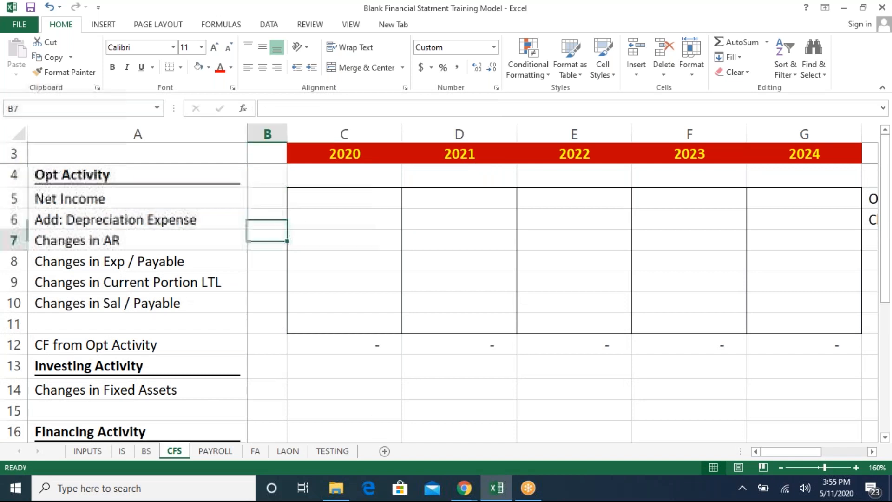
{"action": "key", "text": "Down"}
{"action": "key", "text": "Down"}
{"action": "key", "text": "Down"}
{"action": "key", "text": "Down"}
{"action": "key", "text": "Up"}
{"action": "key", "text": "Up"}
{"action": "key", "text": "Up"}
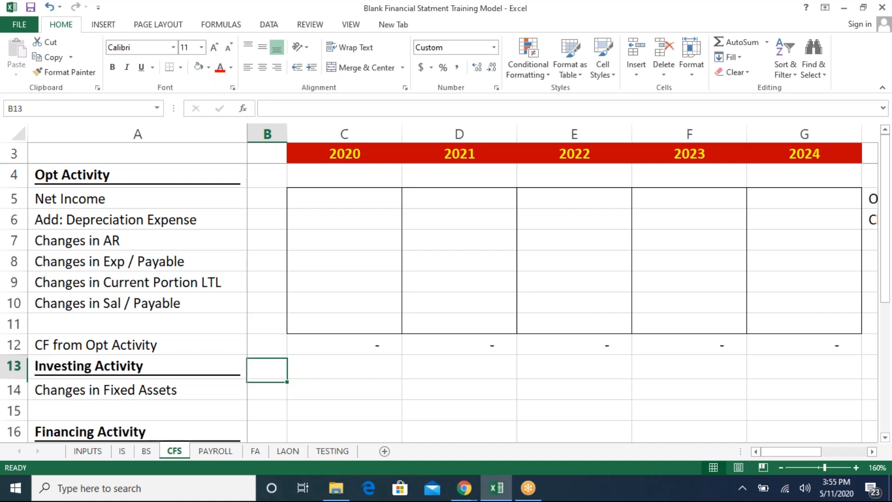
- Read the notes in column H on opening versus closing assets and liabilities
{"action": "key", "text": "Right"}
{"action": "key", "text": "Up"}
{"action": "key", "text": "Up"}
{"action": "key", "text": "Up"}
{"action": "key", "text": "Up"}
{"action": "key", "text": "Up"}
{"action": "key", "text": "Up"}
{"action": "key", "text": "Up"}
{"action": "key", "text": "Right"}
{"action": "key", "text": "Right"}
{"action": "key", "text": "Right"}
{"action": "key", "text": "Right"}
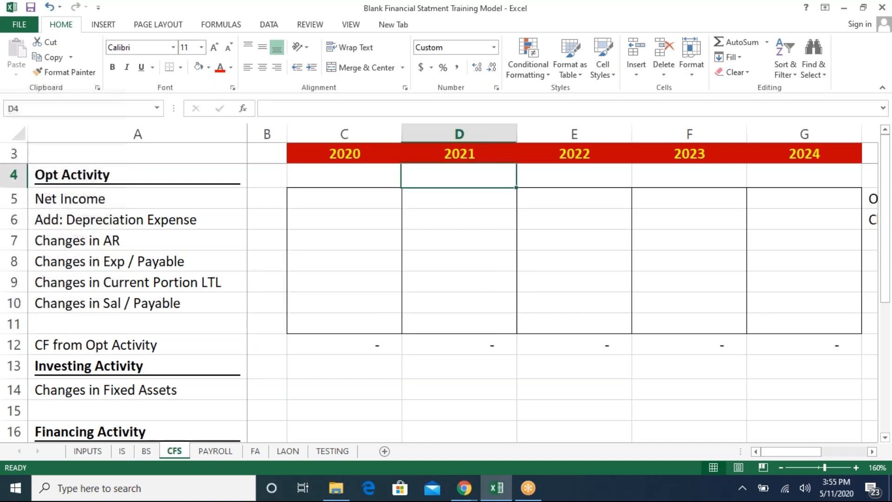
{"action": "key", "text": "Right"}
{"action": "key", "text": "Down"}
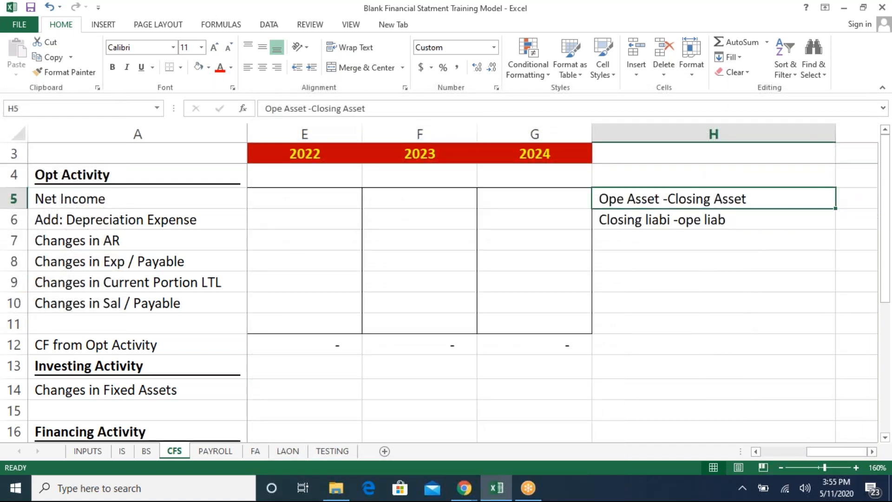
{"action": "key", "text": "Left"}
{"action": "key", "text": "Down"}
{"action": "key", "text": "Right"}
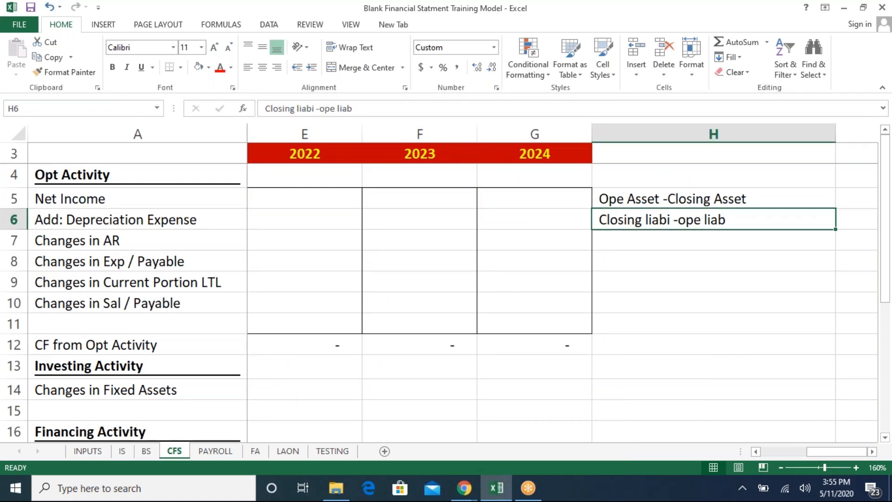
- Link the 2020 Net Income in the cash flow statement to net income on the IS sheet
{"action": "key", "text": "Left"}
{"action": "key", "text": "Left"}
{"action": "key", "text": "Left"}
{"action": "key", "text": "Left"}
{"action": "key", "text": "Left"}
{"action": "key", "text": "Left"}
{"action": "key", "text": "Up"}
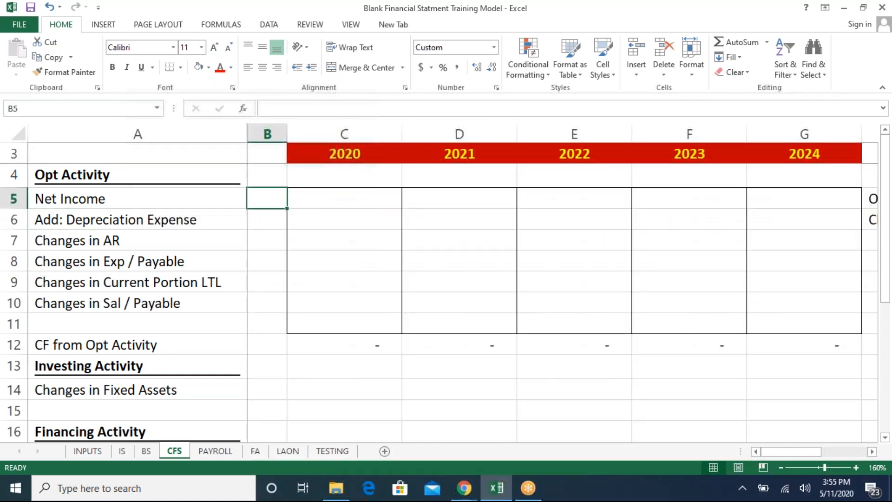
{"action": "key", "text": "Right"}
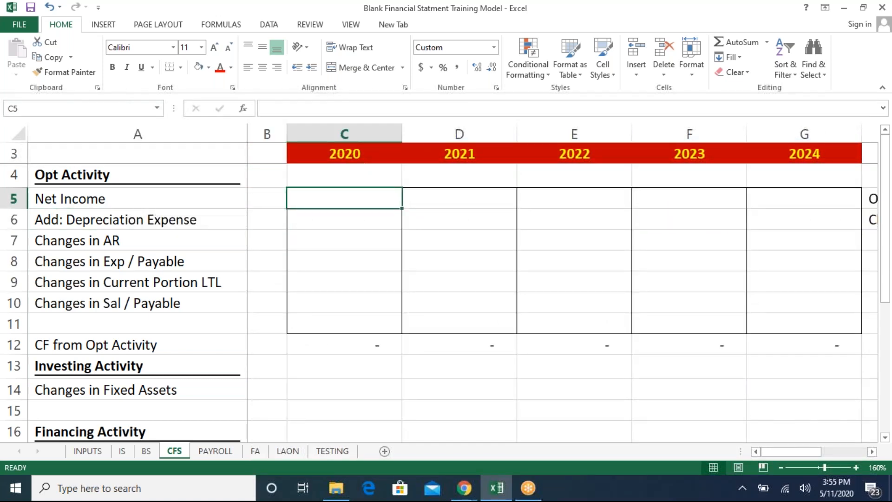
{"action": "type", "text": "="}
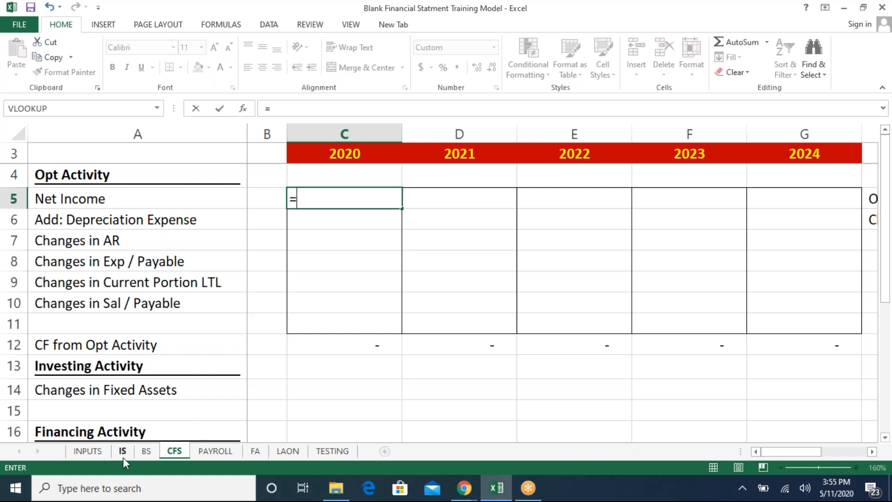
{"action": "left_click", "coordinate": [123, 456]}
{"action": "left_click", "coordinate": [332, 401]}
{"action": "key", "text": "Down"}
{"action": "key", "text": "Down"}
{"action": "key", "text": "Down"}
{"action": "key", "text": "Down"}
{"action": "key", "text": "Down"}
{"action": "key", "text": "Down"}
{"action": "key", "text": "Down"}
{"action": "key", "text": "Down"}
{"action": "key", "text": "Down"}
{"action": "key", "text": "Up"}
{"action": "key", "text": "Up"}
{"action": "key", "text": "Up"}
{"action": "key", "text": "Return"}
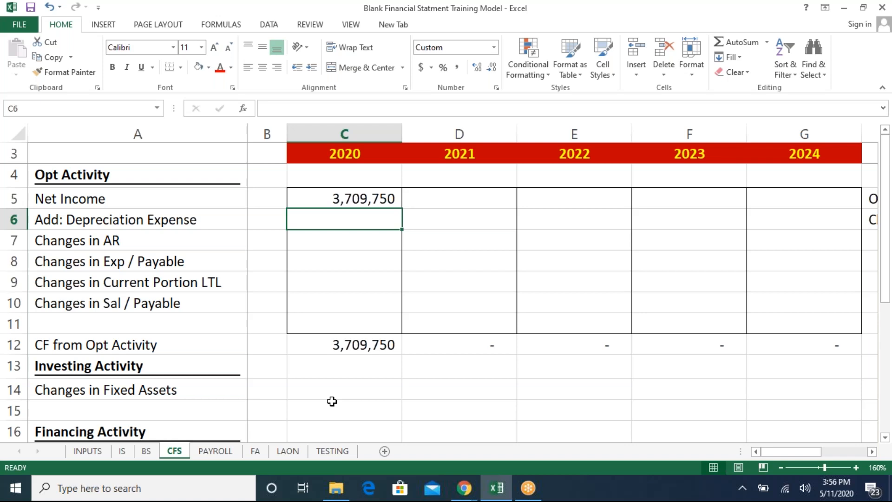
- Link the 2020 Add: Depreciation Expense cell to the depreciation expense on the IS sheet
{"action": "type", "text": "="}
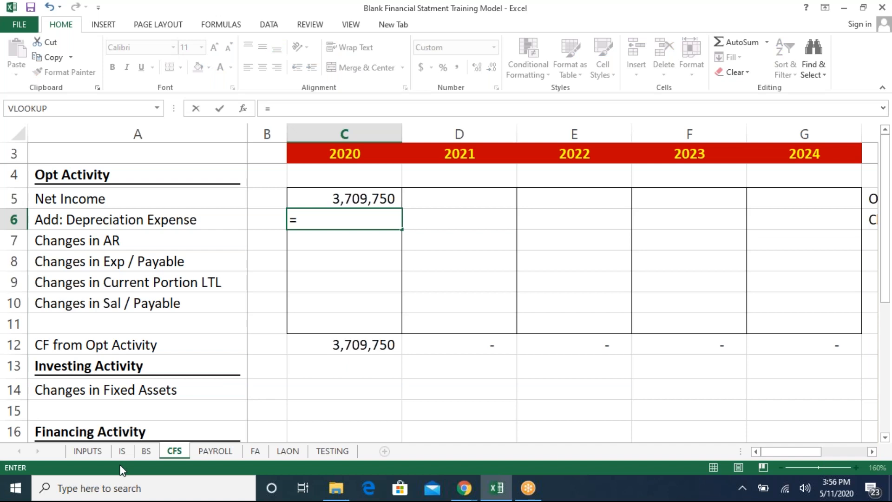
{"action": "left_click", "coordinate": [122, 450]}
{"action": "left_click", "coordinate": [364, 227]}
{"action": "key", "text": "Up"}
{"action": "key", "text": "Up"}
{"action": "key", "text": "Up"}
{"action": "key", "text": "Up"}
{"action": "key", "text": "Up"}
{"action": "key", "text": "Up"}
{"action": "key", "text": "Up"}
{"action": "key", "text": "Up"}
{"action": "key", "text": "Up"}
{"action": "key", "text": "Up"}
{"action": "key", "text": "Up"}
{"action": "key", "text": "Up"}
{"action": "key", "text": "Up"}
{"action": "key", "text": "Down"}
{"action": "key", "text": "Down"}
{"action": "key", "text": "Down"}
{"action": "key", "text": "Down"}
{"action": "key", "text": "Down"}
{"action": "key", "text": "Down"}
{"action": "key", "text": "Return"}
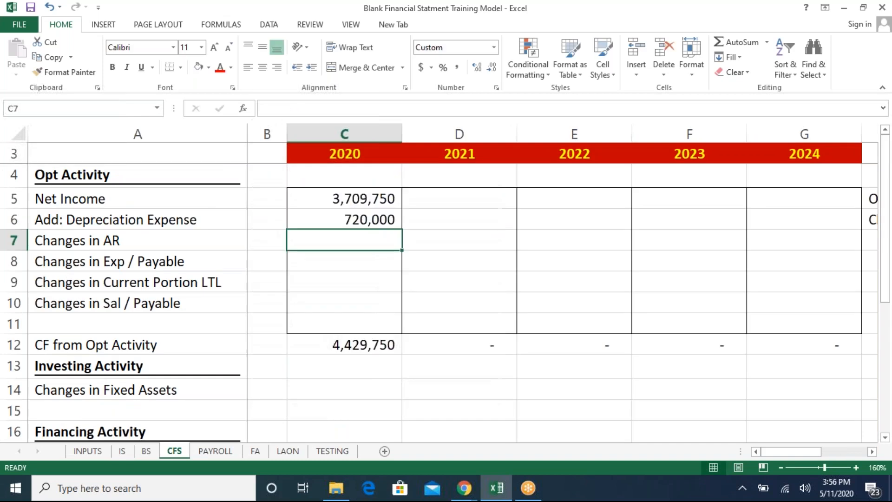
- Set 2020 Changes in AR to opening minus closing accounts receivable from the BS sheet (BS!B9-BS!C9)
{"action": "key", "text": "Left"}
{"action": "key", "text": "Left"}
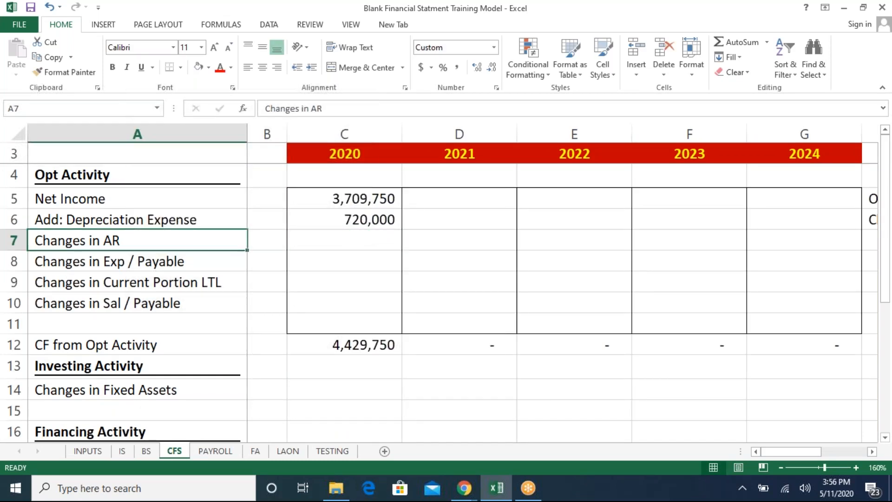
{"action": "key", "text": "Down"}
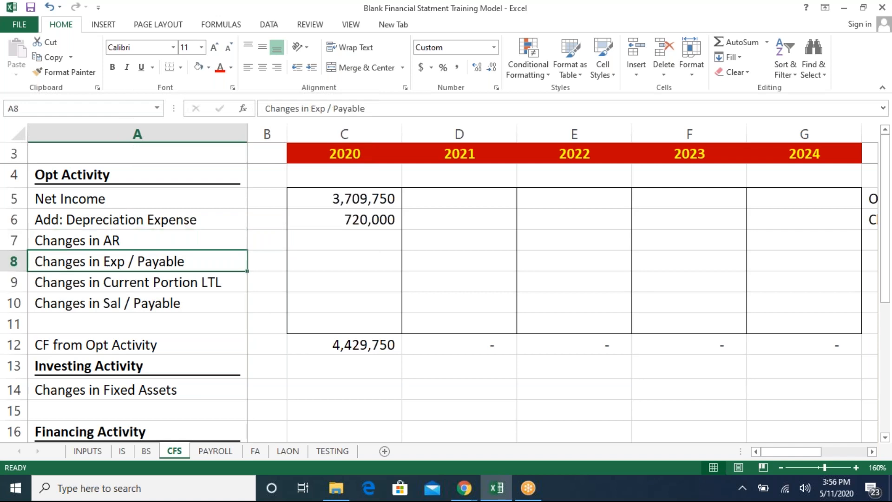
{"action": "key", "text": "Down"}
{"action": "key", "text": "Down"}
{"action": "key", "text": "Up"}
{"action": "key", "text": "Right"}
{"action": "key", "text": "Right"}
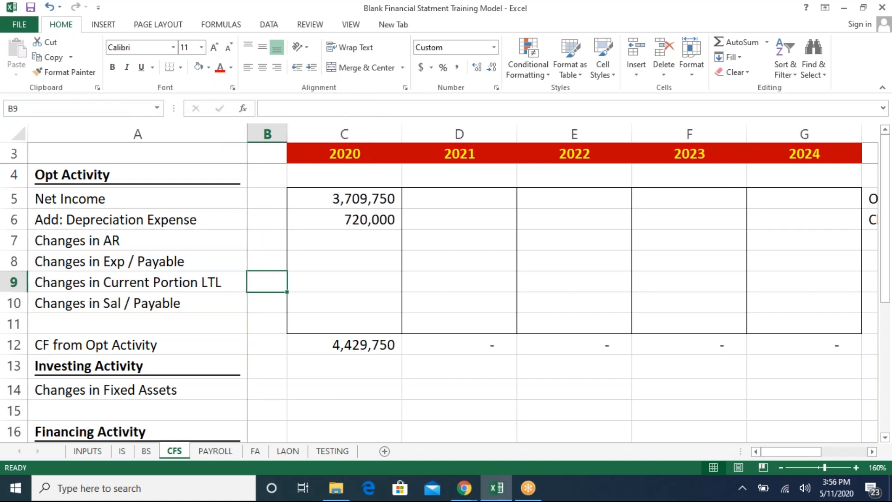
{"action": "key", "text": "Up"}
{"action": "key", "text": "Up"}
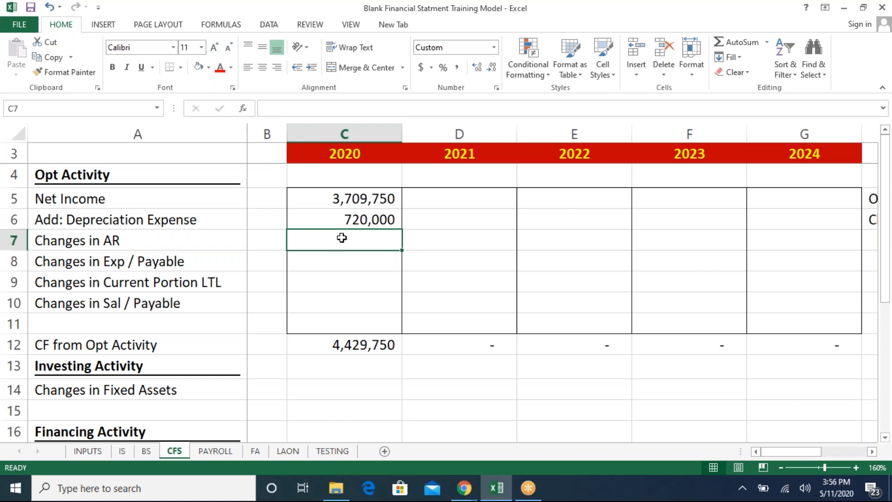
{"action": "type", "text": "="}
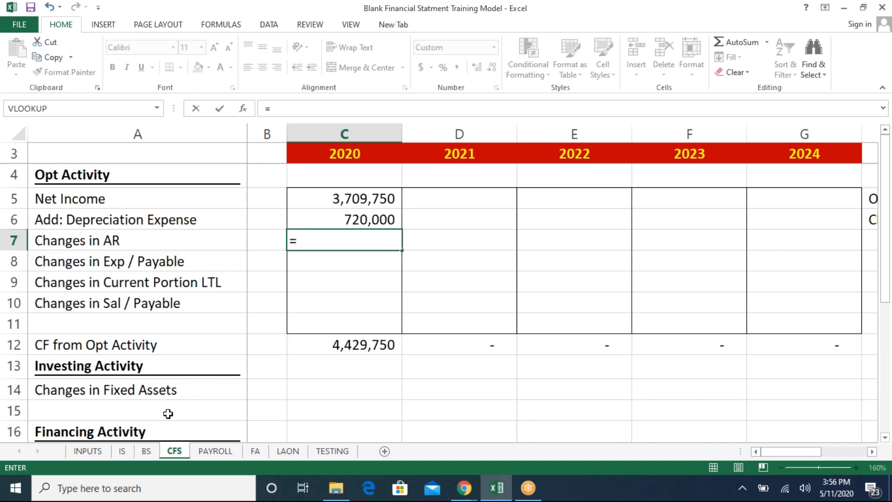
{"action": "left_click", "coordinate": [146, 451]}
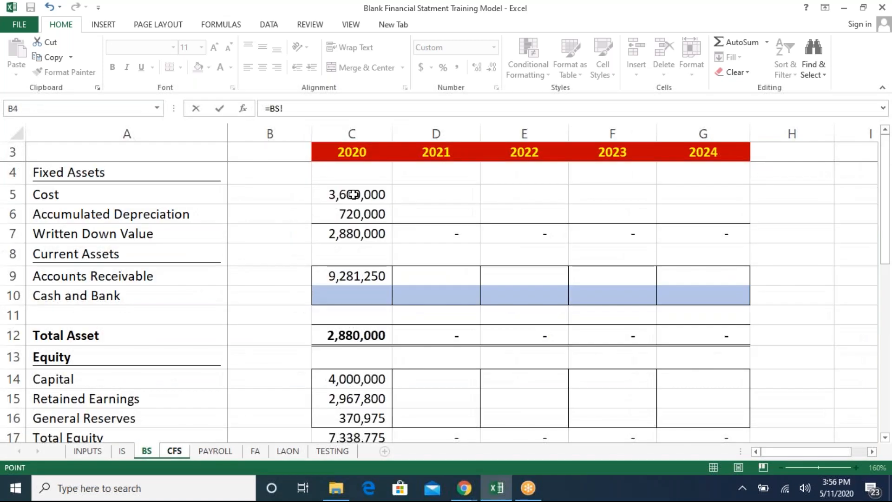
{"action": "left_click", "coordinate": [288, 277]}
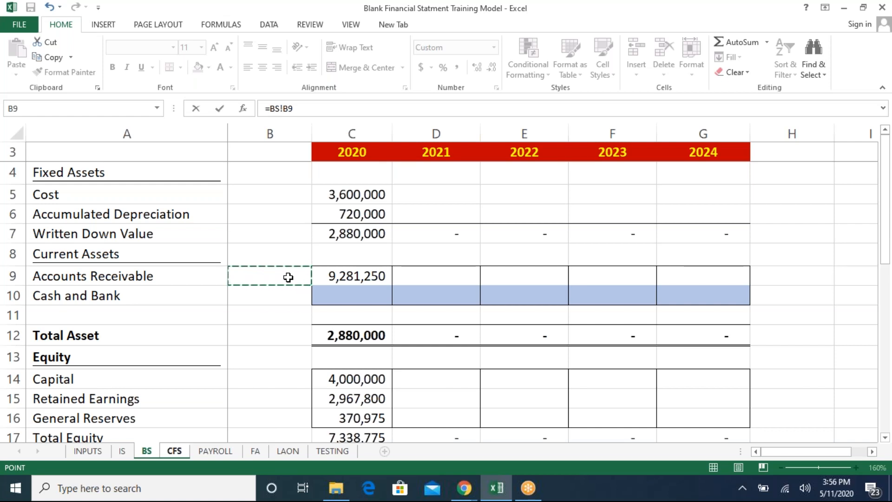
{"action": "type", "text": "-"}
{"action": "left_click", "coordinate": [341, 277]}
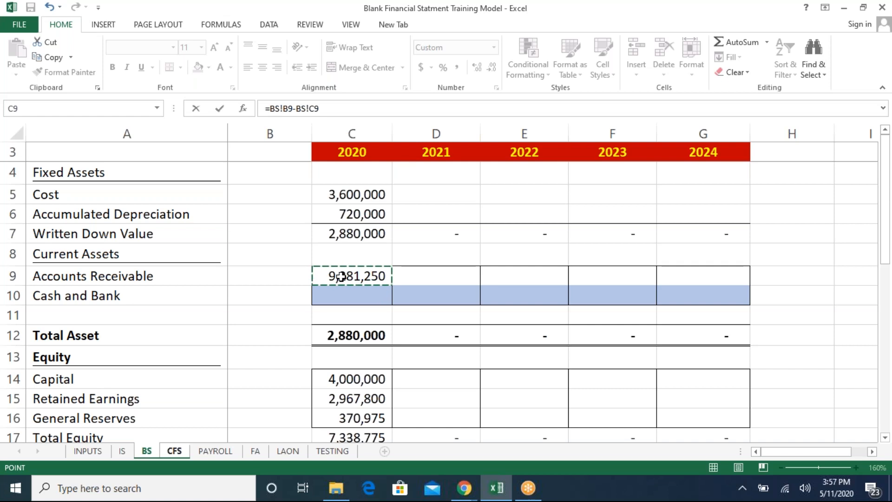
{"action": "key", "text": "Return"}
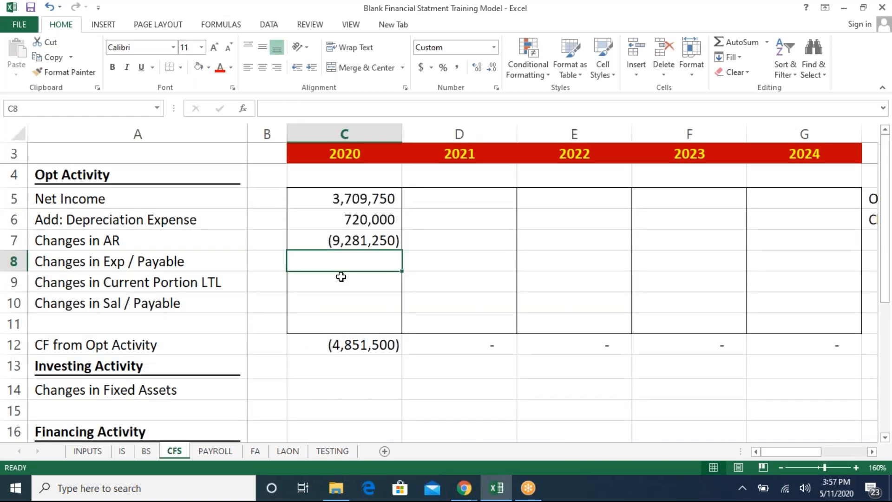
- Set 2020 Changes in Exp / Payable to closing minus opening expense payable from the BS sheet (BS!C24-BS!B24)
{"action": "type", "text": "="}
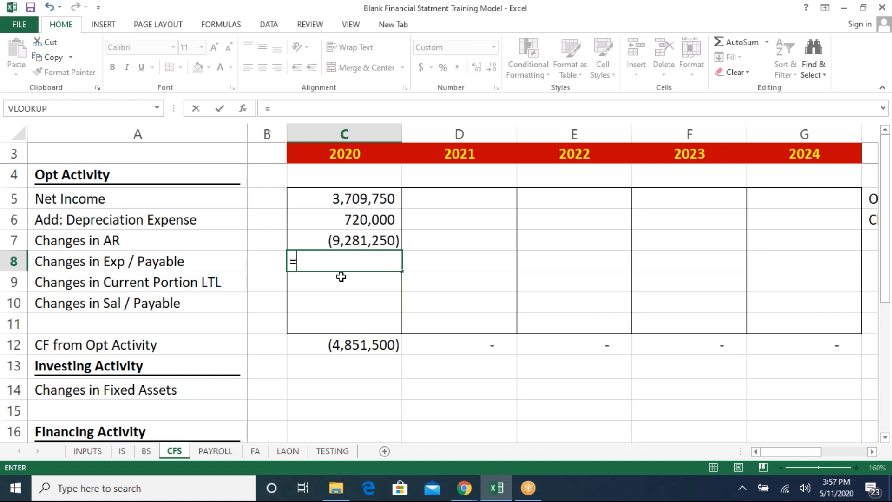
{"action": "left_click", "coordinate": [146, 453]}
{"action": "left_click", "coordinate": [335, 375]}
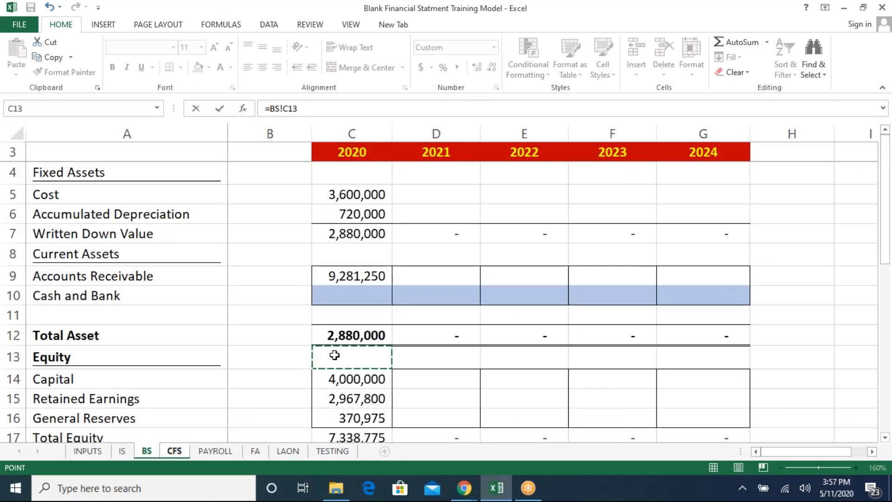
{"action": "key", "text": "Down"}
{"action": "key", "text": "Down"}
{"action": "key", "text": "Down"}
{"action": "key", "text": "Down"}
{"action": "key", "text": "Down"}
{"action": "key", "text": "Down"}
{"action": "key", "text": "Down"}
{"action": "key", "text": "Down"}
{"action": "key", "text": "Down"}
{"action": "key", "text": "Down"}
{"action": "key", "text": "Down"}
{"action": "key", "text": "Down"}
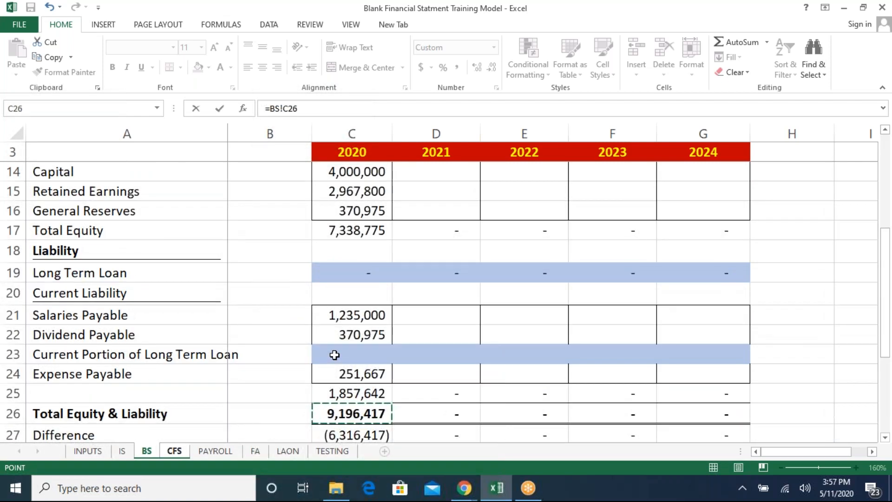
{"action": "key", "text": "Up"}
{"action": "key", "text": "Up"}
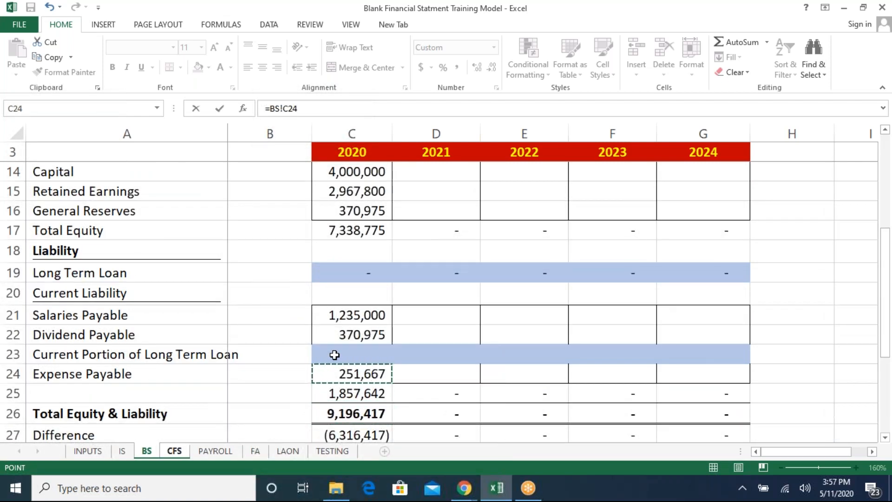
{"action": "type", "text": "-"}
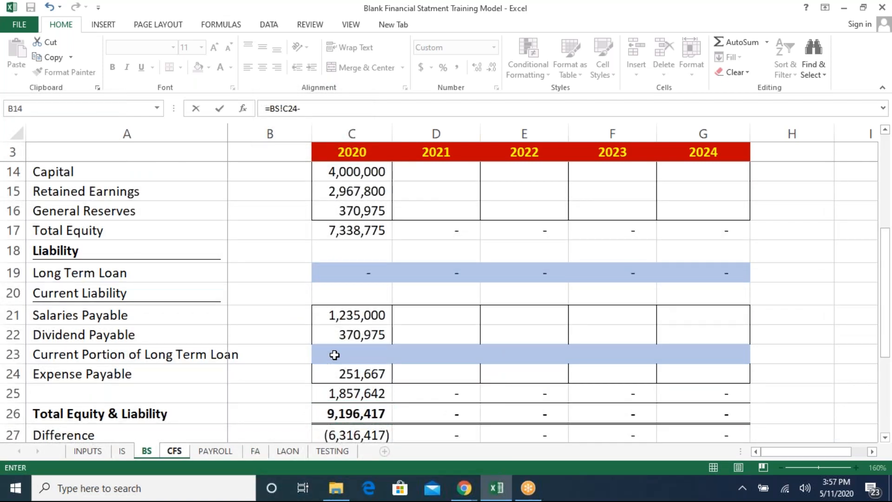
{"action": "left_click", "coordinate": [296, 375]}
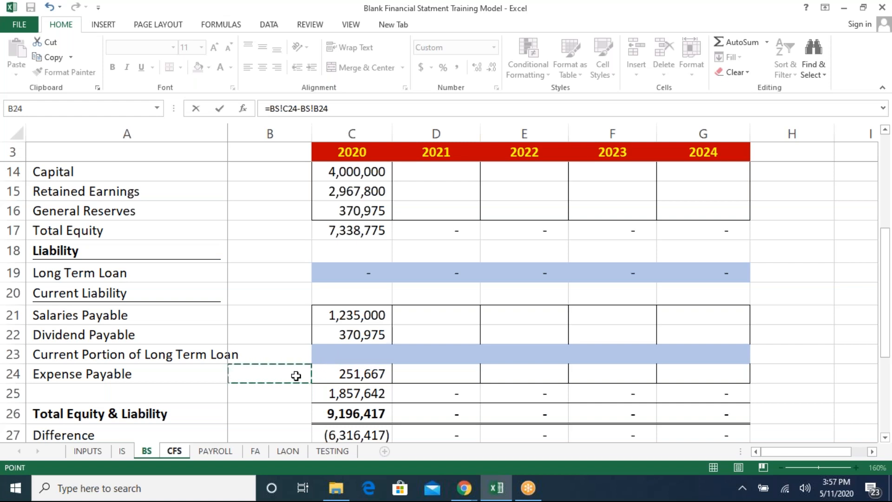
{"action": "key", "text": "ctrl+Page_Down"}
{"action": "key", "text": "Return"}
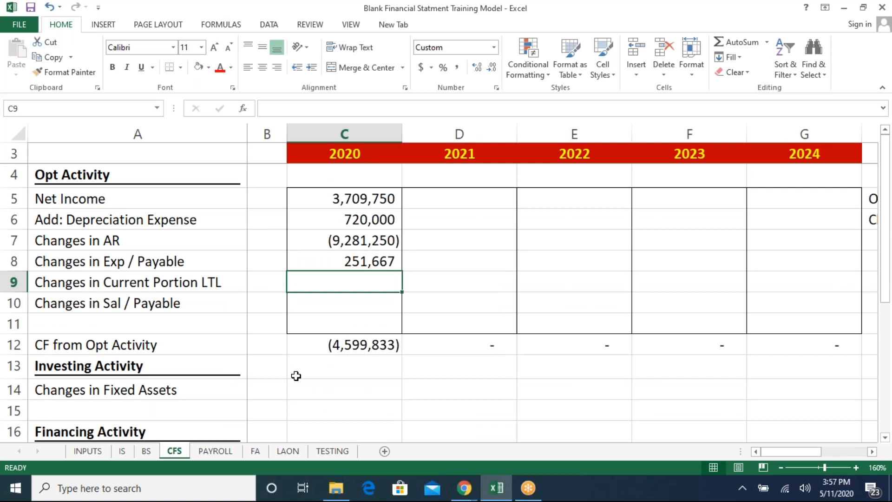
- Set 2020 Changes in Sal / Payable to closing minus opening salaries payable from the BS sheet
{"action": "key", "text": "Home"}
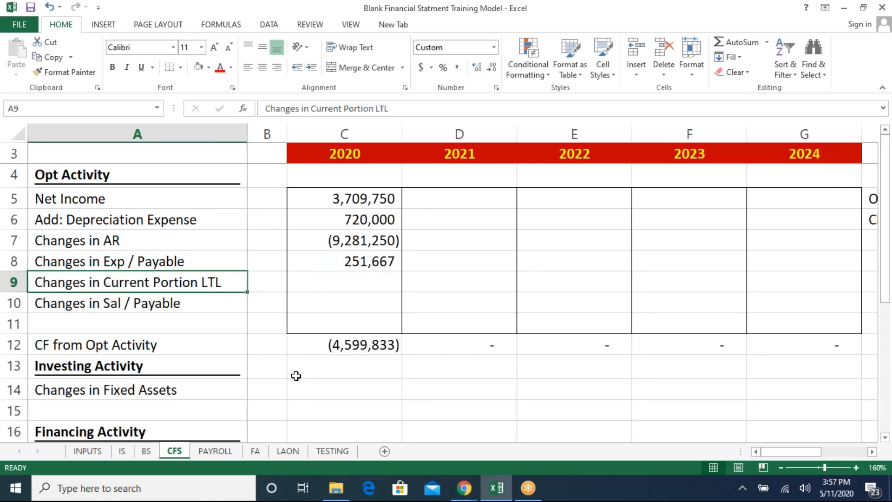
{"action": "key", "text": "Right"}
{"action": "key", "text": "Right"}
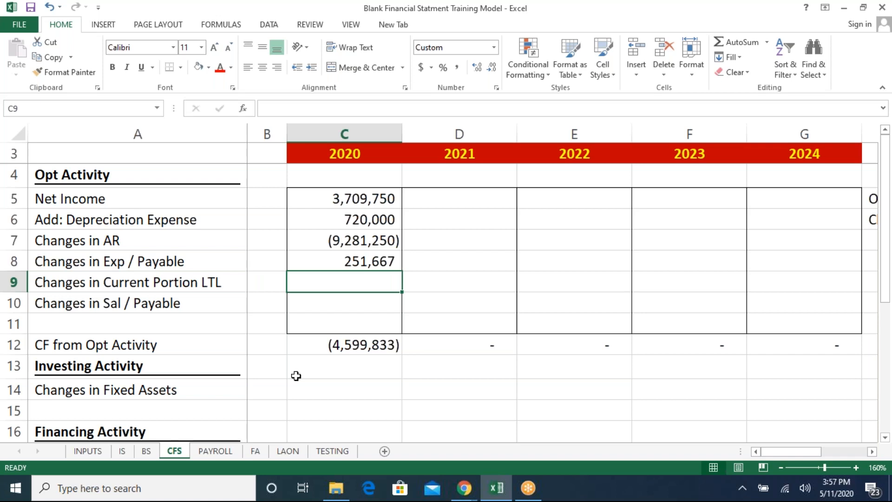
{"action": "key", "text": "Down"}
{"action": "type", "text": "="}
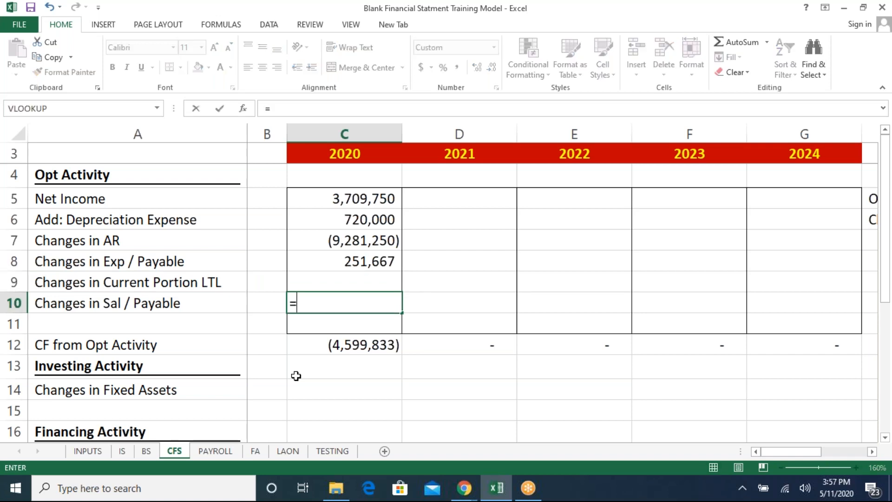
{"action": "left_click", "coordinate": [146, 451]}
{"action": "left_click", "coordinate": [362, 391]}
{"action": "scroll", "coordinate": [363, 390], "scroll_direction": "down", "scroll_amount": 1}
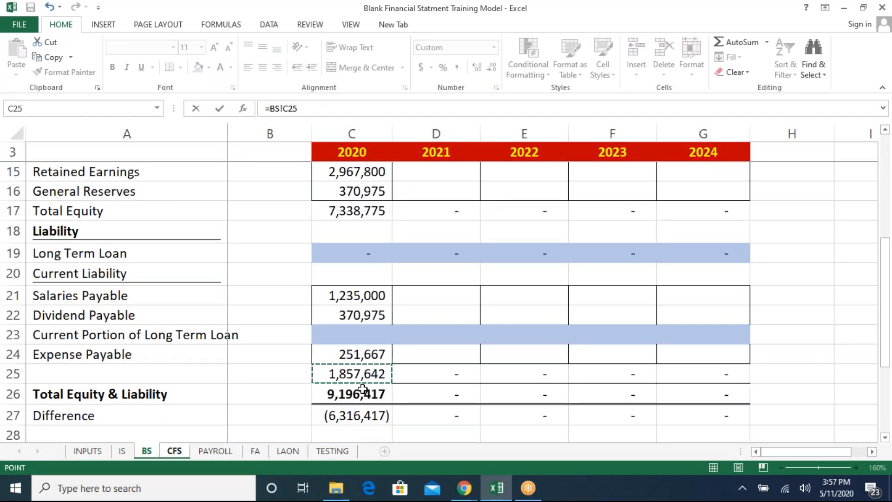
{"action": "key", "text": "Up"}
{"action": "key", "text": "Up"}
{"action": "key", "text": "Up"}
{"action": "key", "text": "Up"}
{"action": "type", "text": "-"}
{"action": "key", "text": "Left"}
{"action": "key", "text": "Left"}
{"action": "key", "text": "Down"}
{"action": "key", "text": "Down"}
{"action": "key", "text": "Down"}
{"action": "key", "text": "Down"}
{"action": "key", "text": "Down"}
{"action": "key", "text": "Right"}
{"action": "key", "text": "Down"}
{"action": "key", "text": "Return"}
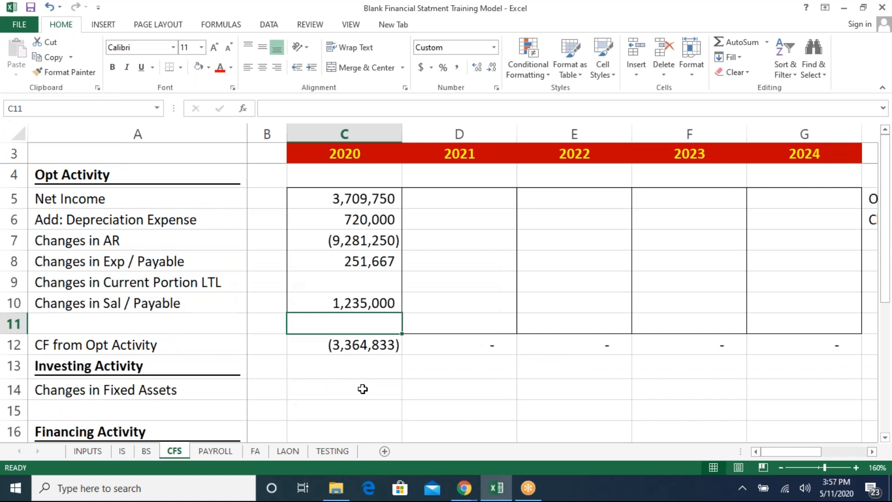
- Inspect the 2020 CF from Opt Activity total formula
{"action": "key", "text": "Down"}
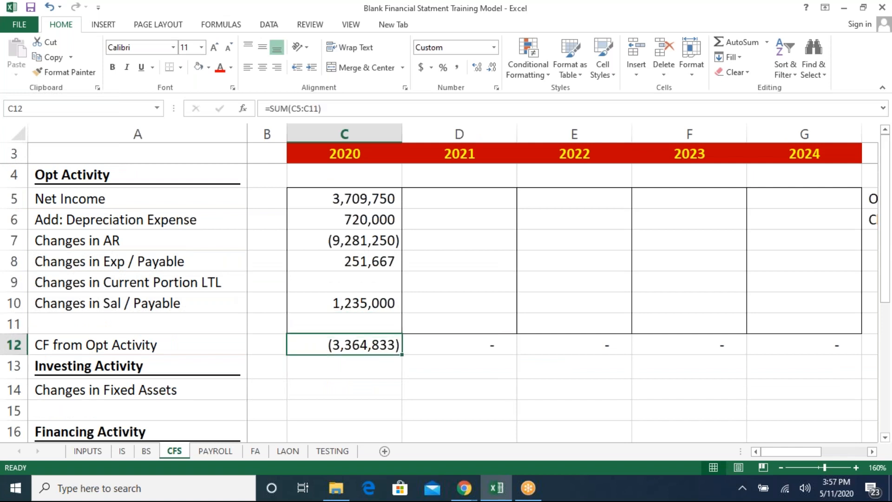
{"action": "key", "text": "F2"}
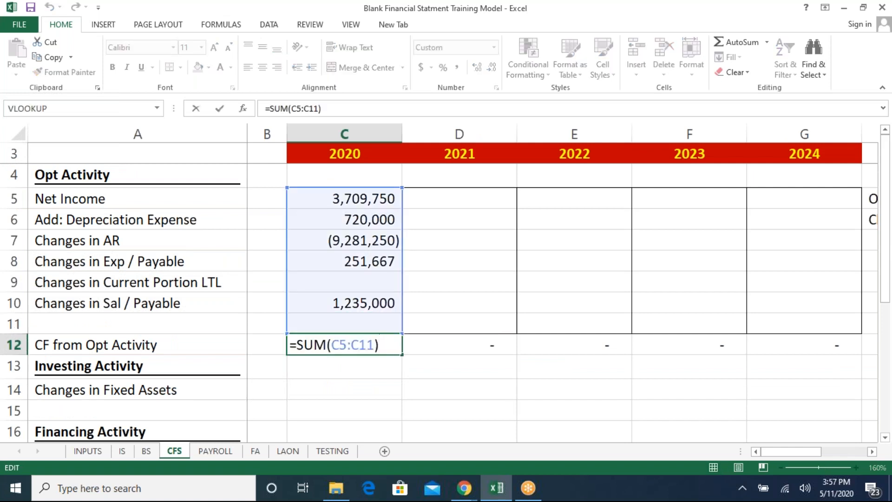
{"action": "key", "text": "Escape"}
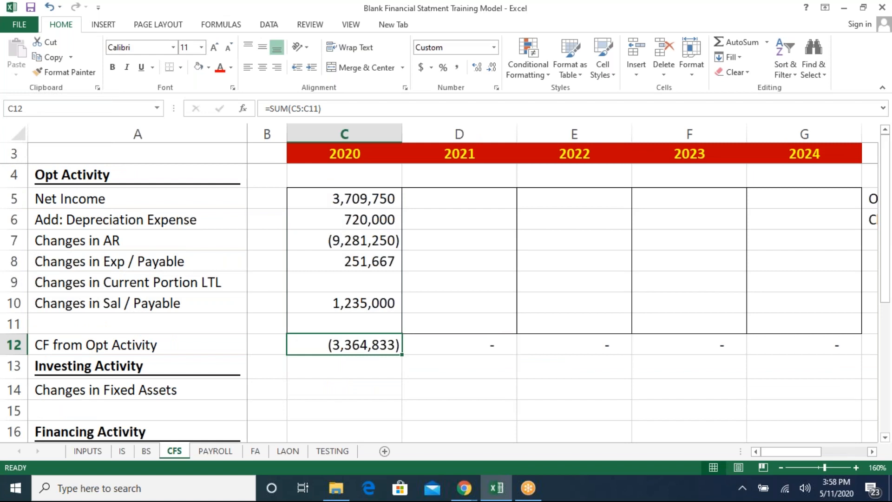
{"action": "key", "text": "F2"}
{"action": "key", "text": "Escape"}
- Set 2020 Changes in Fixed Assets to opening minus closing fixed asset cost from the BS sheet (BS!B5-BS!C5)
{"action": "key", "text": "Down"}
{"action": "key", "text": "Down"}
{"action": "key", "text": "Down"}
{"action": "key", "text": "Down"}
{"action": "key", "text": "Down"}
{"action": "key", "text": "Down"}
{"action": "key", "text": "Down"}
{"action": "key", "text": "Up"}
{"action": "key", "text": "Up"}
{"action": "key", "text": "Up"}
{"action": "key", "text": "Up"}
{"action": "key", "text": "Up"}
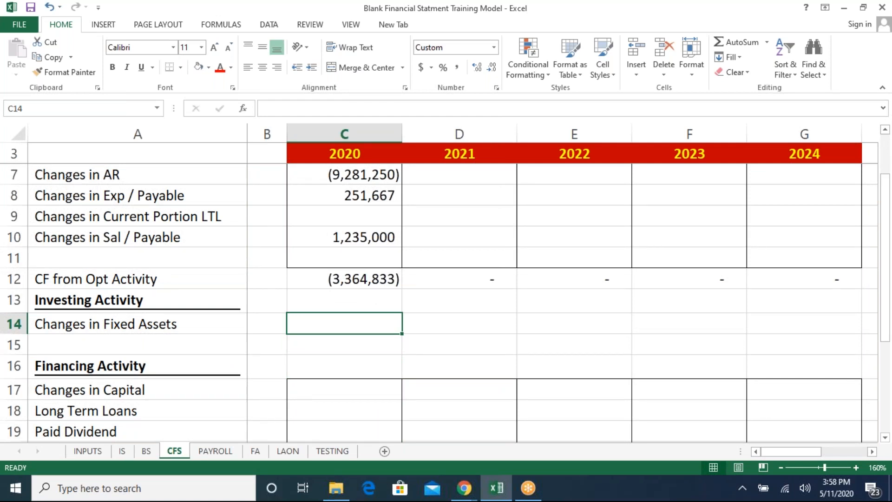
{"action": "type", "text": "="}
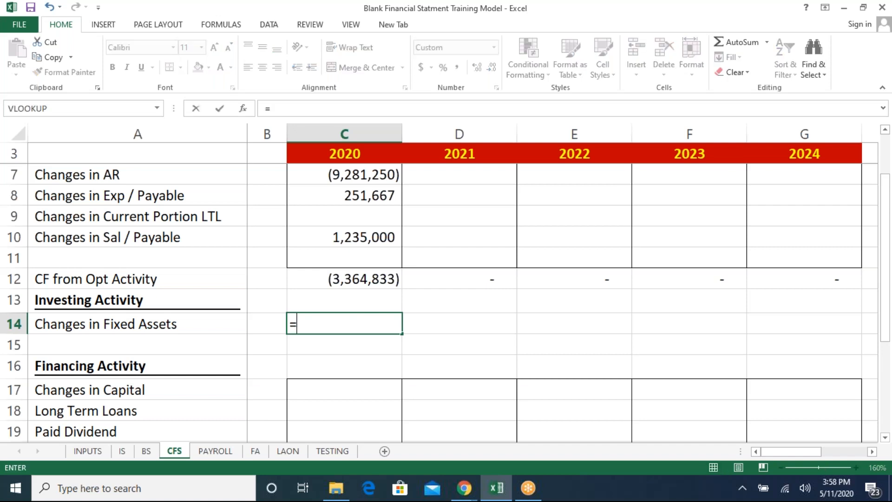
{"action": "left_click", "coordinate": [144, 456]}
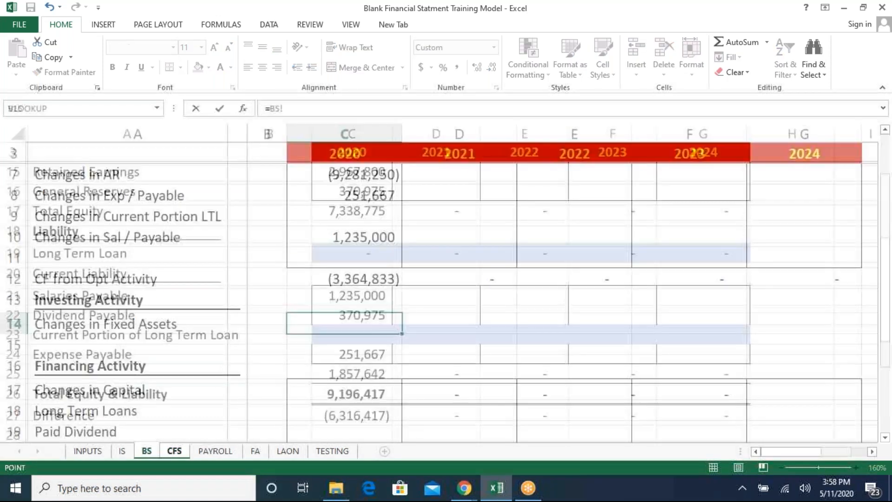
{"action": "key", "text": "Up"}
{"action": "key", "text": "Up"}
{"action": "key", "text": "Up"}
{"action": "key", "text": "Up"}
{"action": "key", "text": "Up"}
{"action": "key", "text": "Up"}
{"action": "key", "text": "Up"}
{"action": "key", "text": "Up"}
{"action": "key", "text": "Up"}
{"action": "key", "text": "Up"}
{"action": "key", "text": "Up"}
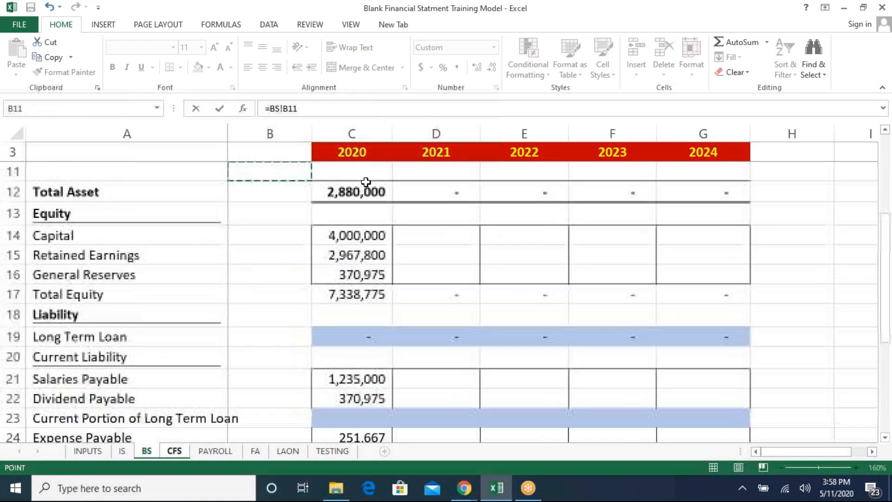
{"action": "key", "text": "Down"}
{"action": "type", "text": "-"}
{"action": "left_click", "coordinate": [353, 199]}
{"action": "key", "text": "Return"}
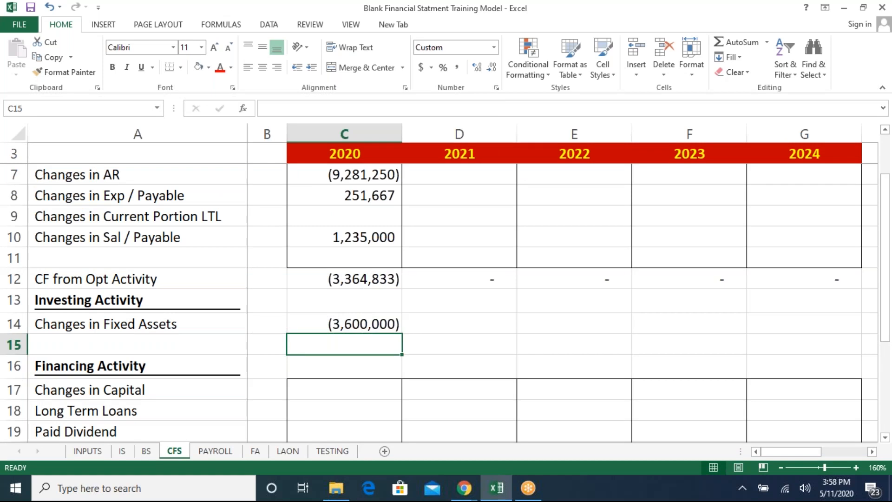
{"action": "key", "text": "Up"}
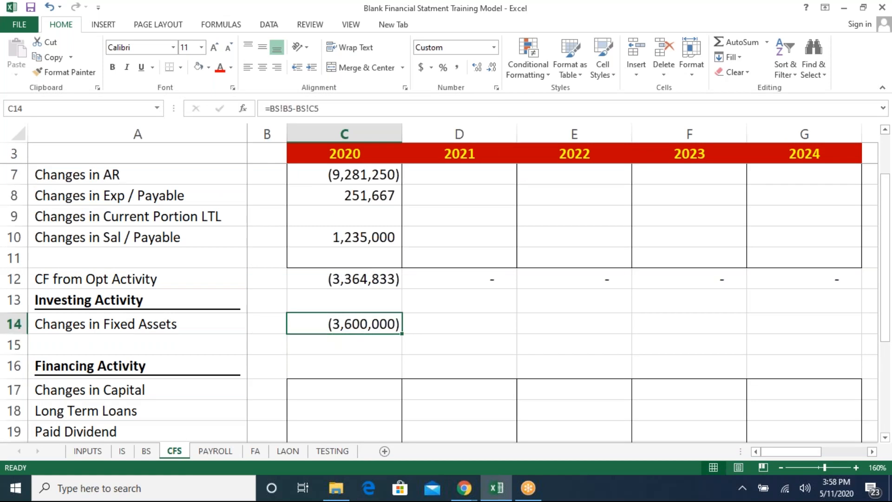
- Set 2020 Changes in Capital to closing minus opening capital from the BS sheet (BS!C14-BS!B14)
{"action": "key", "text": "Down"}
{"action": "key", "text": "Down"}
{"action": "key", "text": "Down"}
{"action": "key", "text": "Down"}
{"action": "key", "text": "Down"}
{"action": "key", "text": "Down"}
{"action": "key", "text": "Down"}
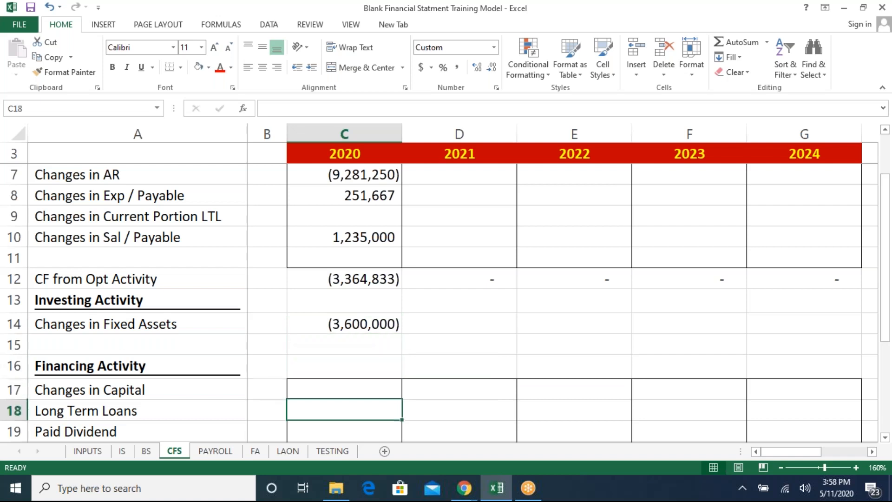
{"action": "key", "text": "Down"}
{"action": "key", "text": "Down"}
{"action": "key", "text": "Up"}
{"action": "key", "text": "Up"}
{"action": "key", "text": "Up"}
{"action": "key", "text": "Up"}
{"action": "key", "text": "Up"}
{"action": "key", "text": "Up"}
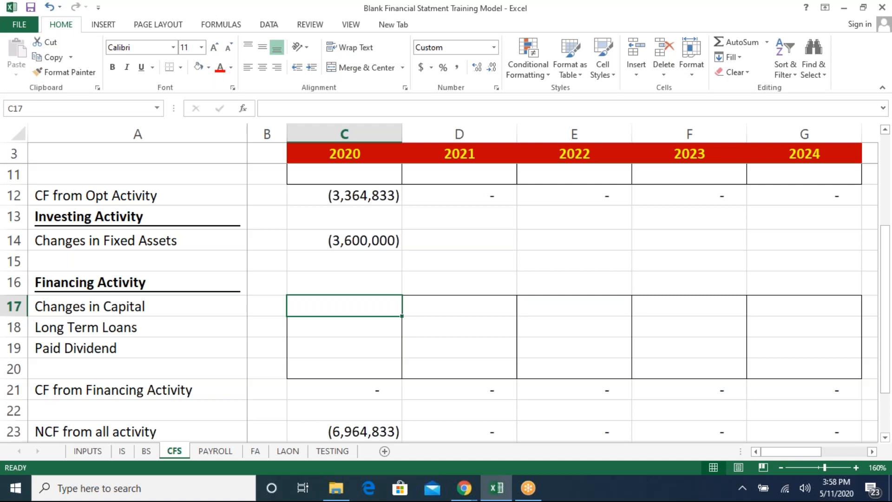
{"action": "type", "text": "="}
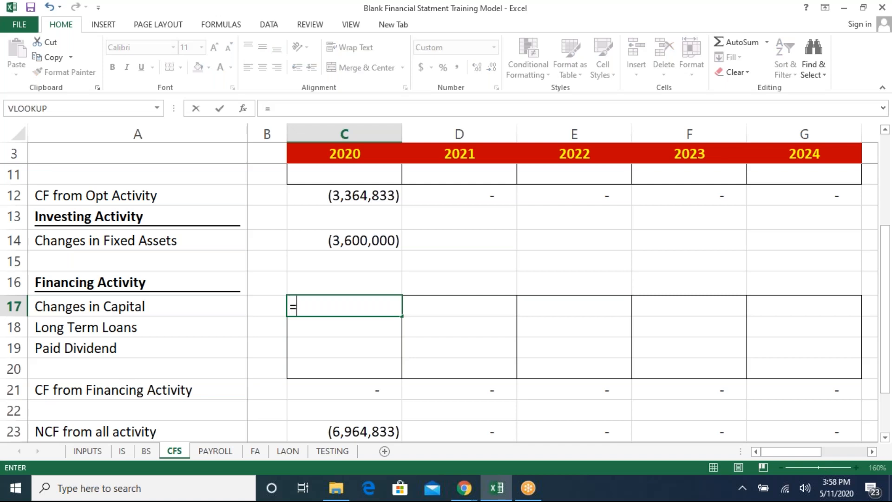
{"action": "left_click", "coordinate": [145, 451]}
{"action": "left_click", "coordinate": [349, 379]}
{"action": "type", "text": "-"}
{"action": "left_click", "coordinate": [277, 384]}
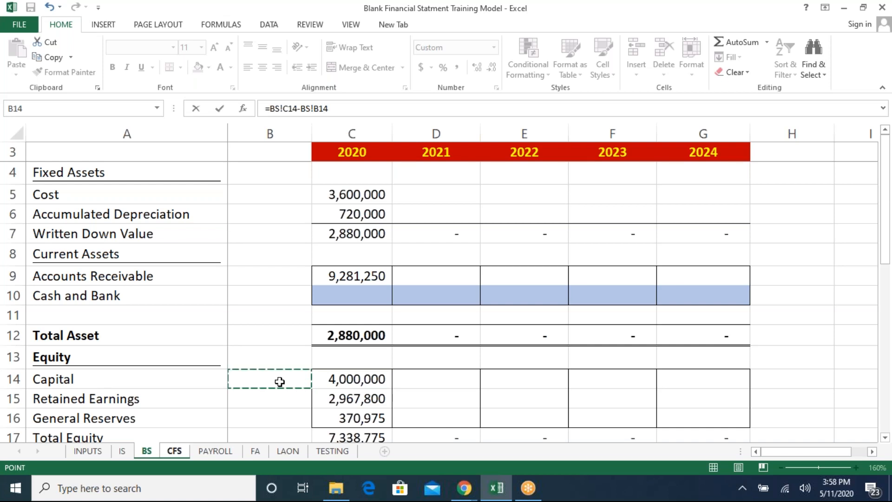
{"action": "key", "text": "Return"}
{"action": "key", "text": "Up"}
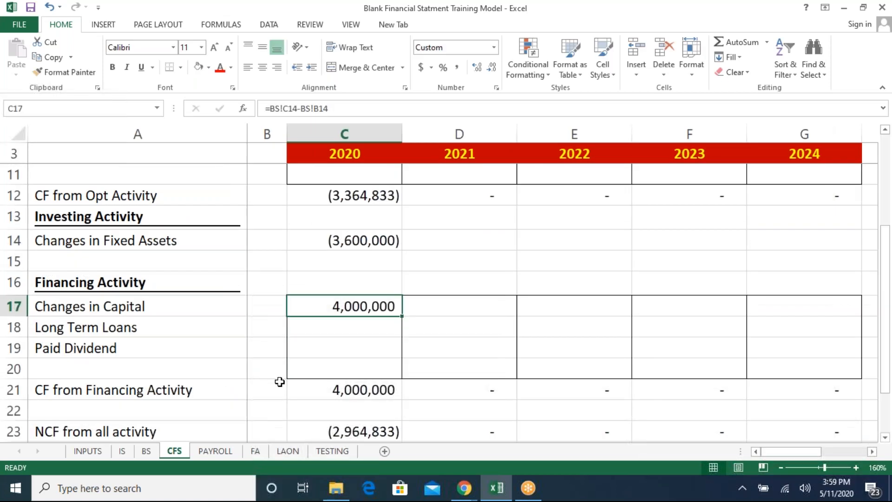
- Set the 2020 Paid Dividend to zero
{"action": "key", "text": "Down"}
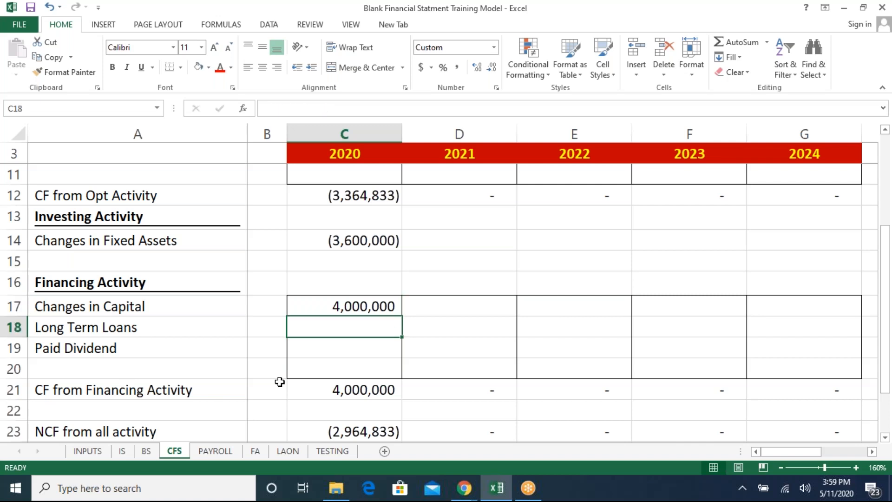
{"action": "key", "text": "Down"}
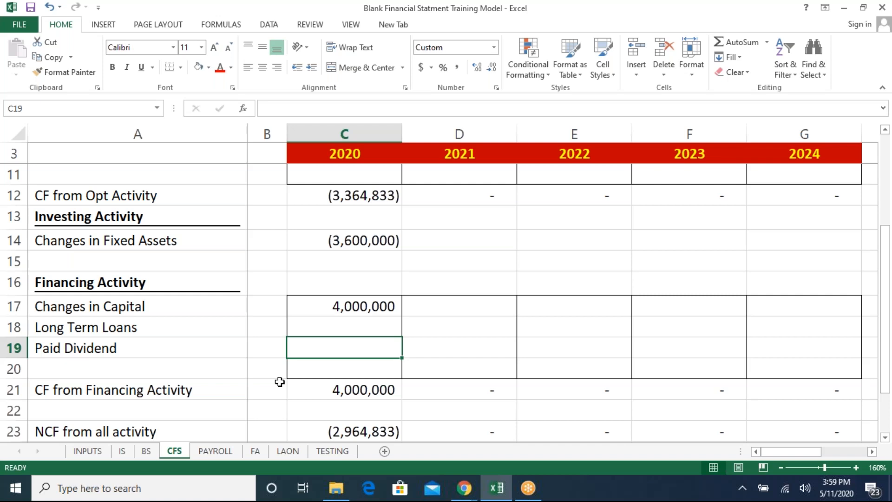
{"action": "key", "text": "Left"}
{"action": "key", "text": "Right"}
{"action": "type", "text": "0"}
{"action": "key", "text": "Return"}
{"action": "key", "text": "Up"}
{"action": "type", "text": "="}
{"action": "key", "text": "Left"}
{"action": "key", "text": "Return"}
- Link the 2021 Paid Dividend to the negative of the dividend on the IS sheet (=-IS!C33)
{"action": "key", "text": "Up"}
{"action": "key", "text": "Right"}
{"action": "type", "text": "="}
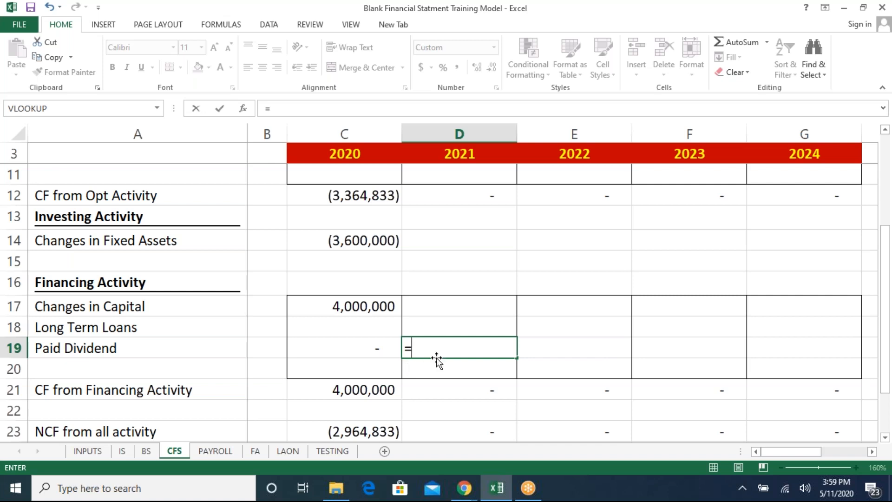
{"action": "left_click", "coordinate": [129, 453]}
{"action": "left_click", "coordinate": [340, 367]}
{"action": "key", "text": "Down"}
{"action": "key", "text": "Down"}
{"action": "key", "text": "Down"}
{"action": "key", "text": "Down"}
{"action": "key", "text": "Down"}
{"action": "key", "text": "Down"}
{"action": "key", "text": "Down"}
{"action": "key", "text": "Down"}
{"action": "key", "text": "Down"}
{"action": "key", "text": "Down"}
{"action": "key", "text": "Down"}
{"action": "key", "text": "Down"}
{"action": "key", "text": "Down"}
{"action": "key", "text": "Down"}
{"action": "key", "text": "Down"}
{"action": "key", "text": "Down"}
{"action": "key", "text": "Down"}
{"action": "key", "text": "Down"}
{"action": "key", "text": "Down"}
{"action": "key", "text": "Down"}
{"action": "key", "text": "Down"}
{"action": "key", "text": "Down"}
{"action": "key", "text": "Down"}
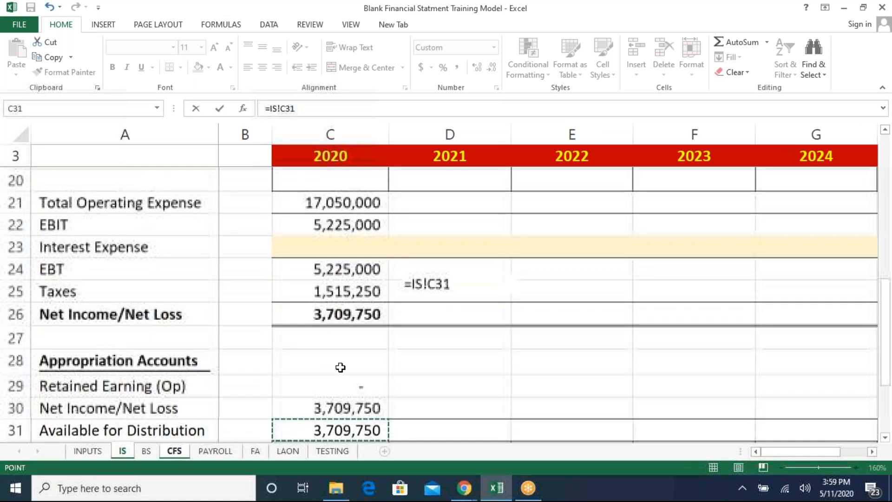
{"action": "key", "text": "Up"}
{"action": "key", "text": "Up"}
{"action": "key", "text": "Up"}
{"action": "key", "text": "Up"}
{"action": "key", "text": "Up"}
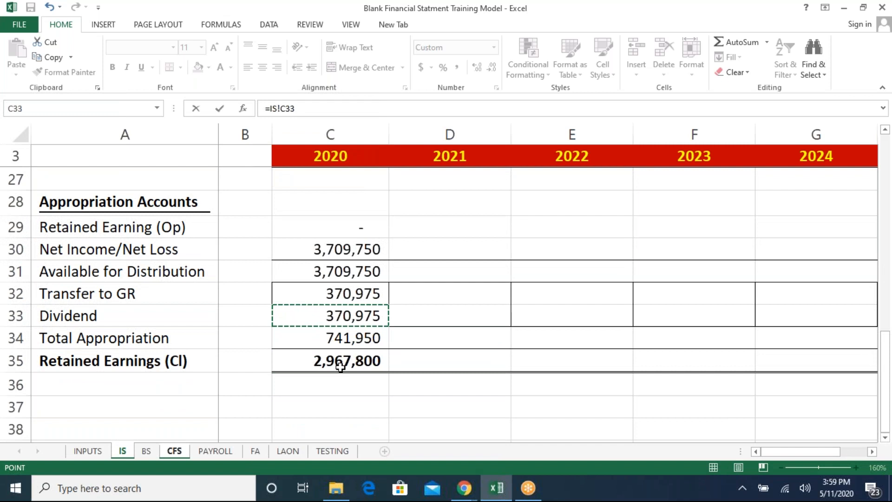
{"action": "key", "text": "Return"}
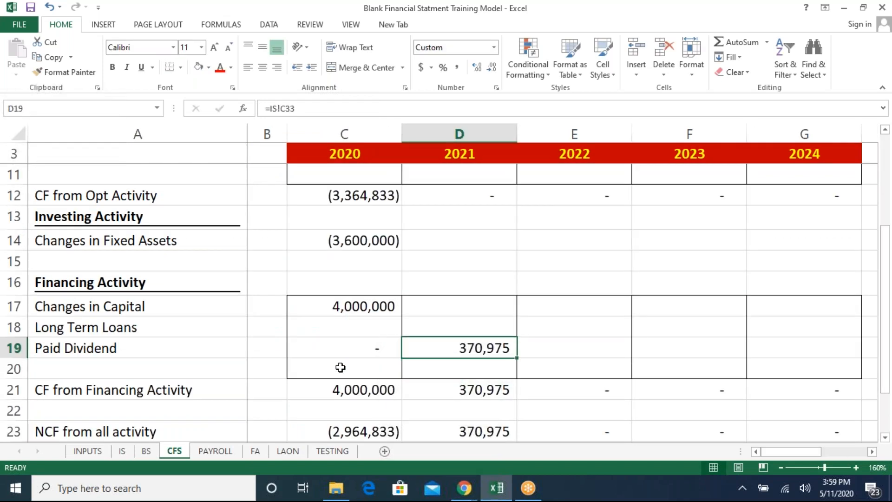
{"action": "key", "text": "F2"}
{"action": "key", "text": "Left"}
{"action": "key", "text": "Left"}
{"action": "key", "text": "Left"}
{"action": "key", "text": "Left"}
{"action": "key", "text": "Left"}
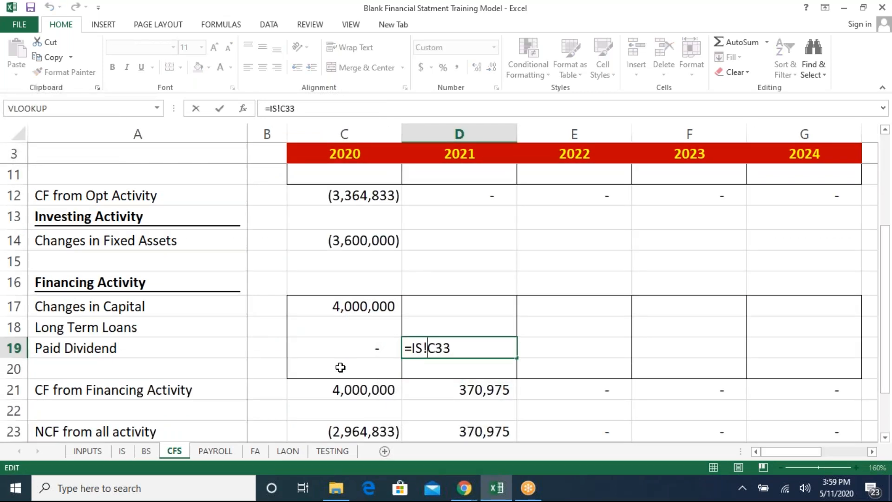
{"action": "key", "text": "Left"}
{"action": "type", "text": "-"}
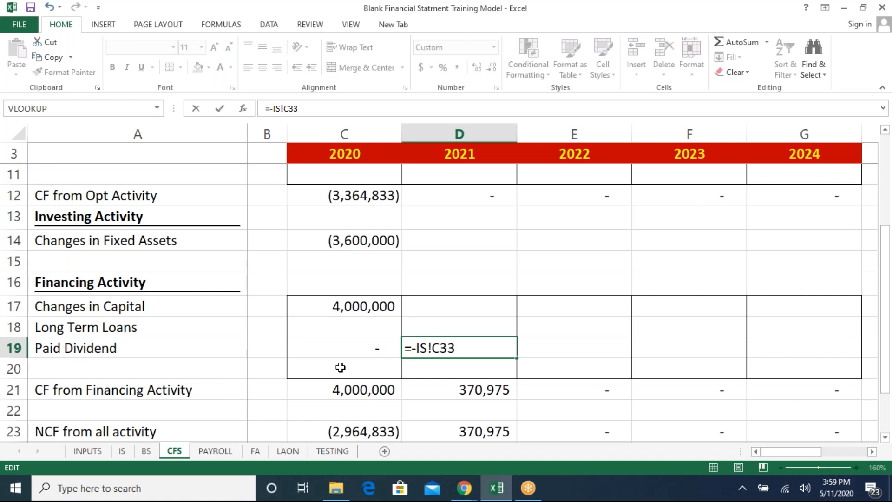
{"action": "key", "text": "Return"}
{"action": "key", "text": "Up"}
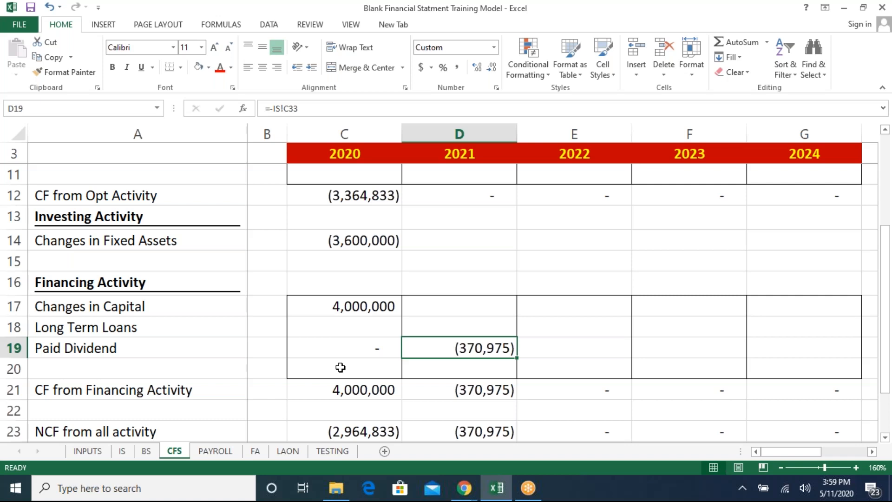
- Review the CF from Financing Activity and NCF from all activity formulas for 2020
{"action": "key", "text": "Left"}
{"action": "key", "text": "Down"}
{"action": "key", "text": "Down"}
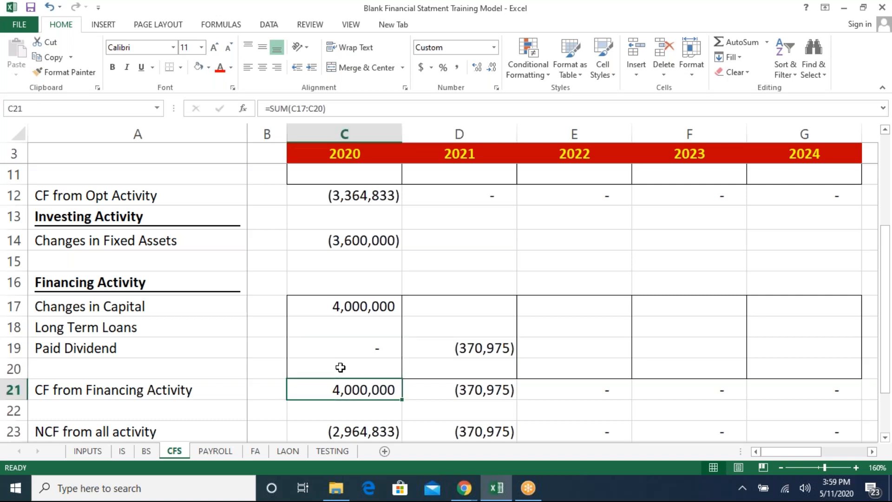
{"action": "key", "text": "F2"}
{"action": "key", "text": "Escape"}
{"action": "key", "text": "Down"}
{"action": "key", "text": "Down"}
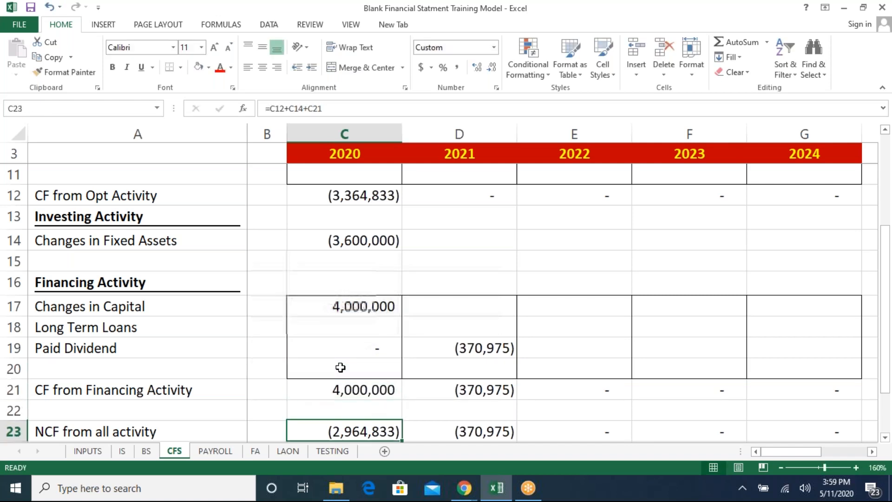
{"action": "key", "text": "Down"}
{"action": "key", "text": "Up"}
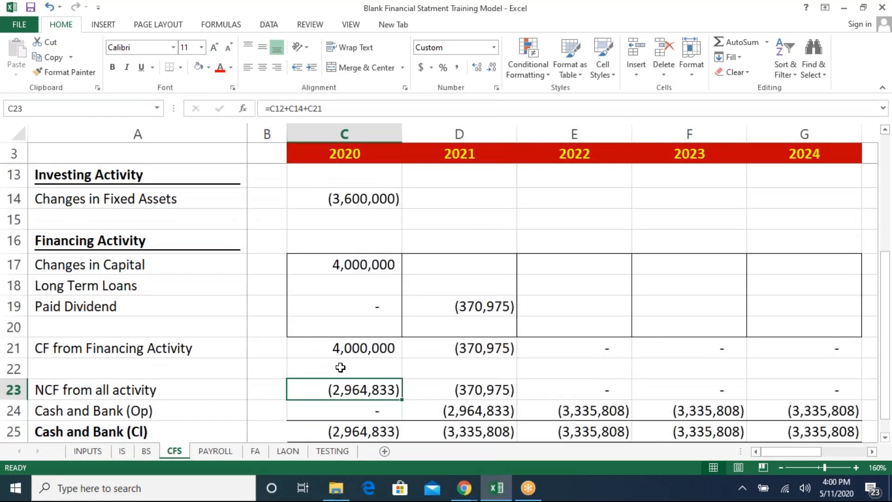
- Clear the NCF from all activity and Cash and Bank (Op) rows for 2020 to 2023
{"action": "key", "text": "shift+Down"}
{"action": "key", "text": "shift+Right"}
{"action": "key", "text": "shift+Right"}
{"action": "key", "text": "shift+Right"}
{"action": "key", "text": "shift+Right"}
{"action": "key", "text": "Delete"}
- Set 2020 NCF from all activity to the sum of the operating, investing and financing cash flow totals
{"action": "key", "text": "Left"}
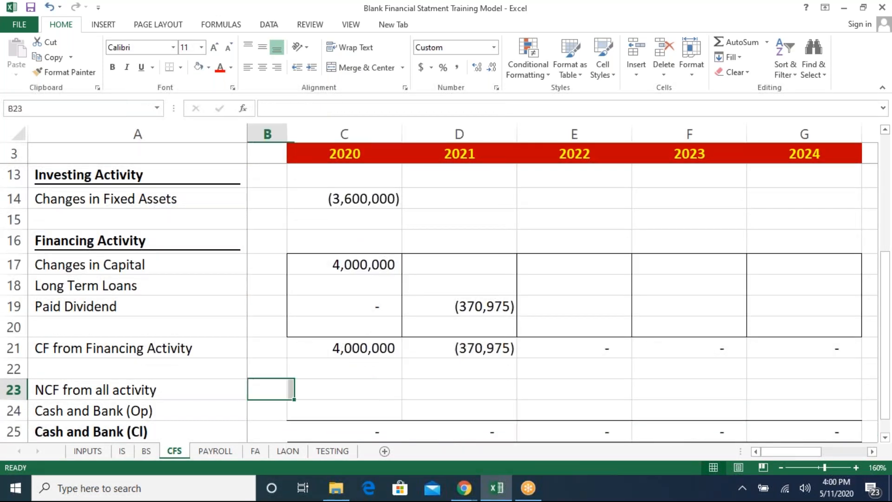
{"action": "key", "text": "Right"}
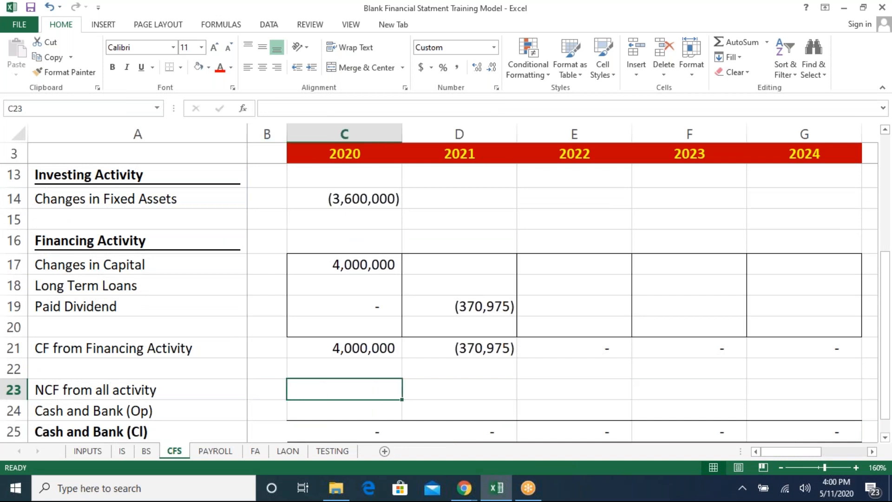
{"action": "type", "text": "="}
{"action": "key", "text": "Up"}
{"action": "key", "text": "Up"}
{"action": "key", "text": "Up"}
{"action": "key", "text": "Up"}
{"action": "key", "text": "Up"}
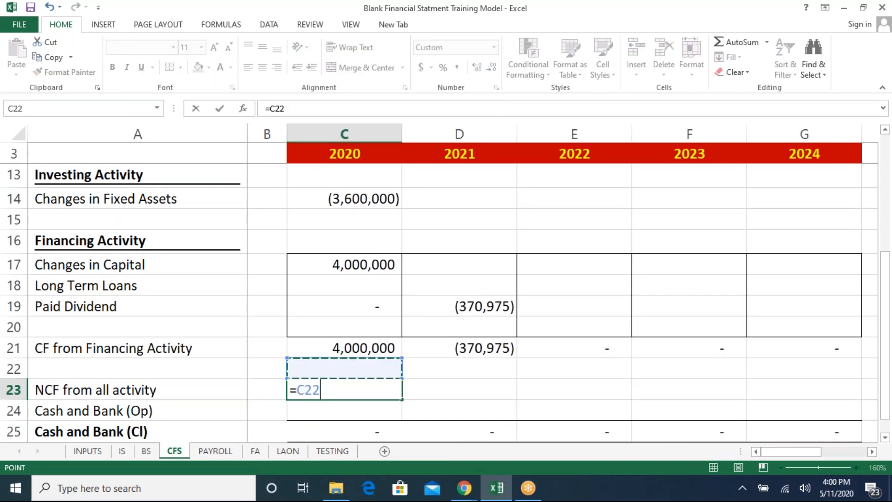
{"action": "key", "text": "Up"}
{"action": "key", "text": "Up"}
{"action": "key", "text": "Up"}
{"action": "key", "text": "Up"}
{"action": "key", "text": "Up"}
{"action": "key", "text": "Up"}
{"action": "key", "text": "Up"}
{"action": "key", "text": "Up"}
{"action": "key", "text": "Up"}
{"action": "key", "text": "Down"}
{"action": "key", "text": "Down"}
{"action": "key", "text": "Down"}
{"action": "type", "text": "+"}
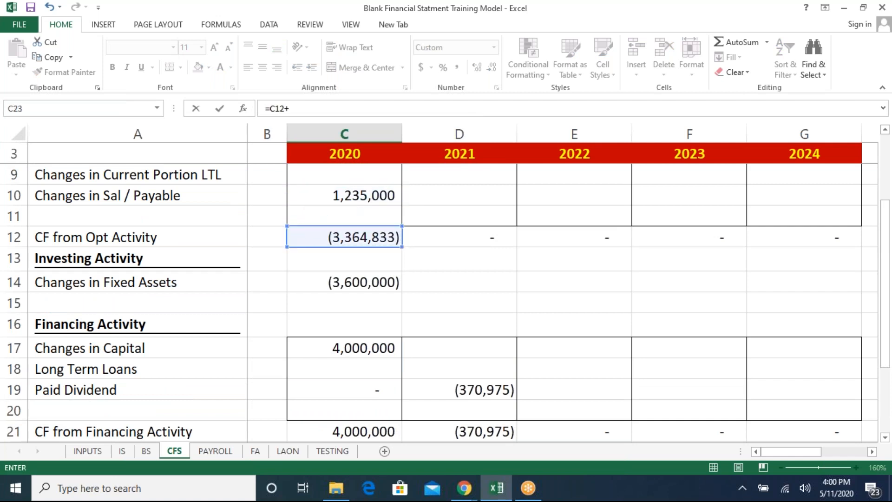
{"action": "key", "text": "Up"}
{"action": "key", "text": "Up"}
{"action": "key", "text": "Up"}
{"action": "key", "text": "Up"}
{"action": "key", "text": "Up"}
{"action": "key", "text": "Up"}
{"action": "key", "text": "Up"}
{"action": "key", "text": "Up"}
{"action": "key", "text": "Up"}
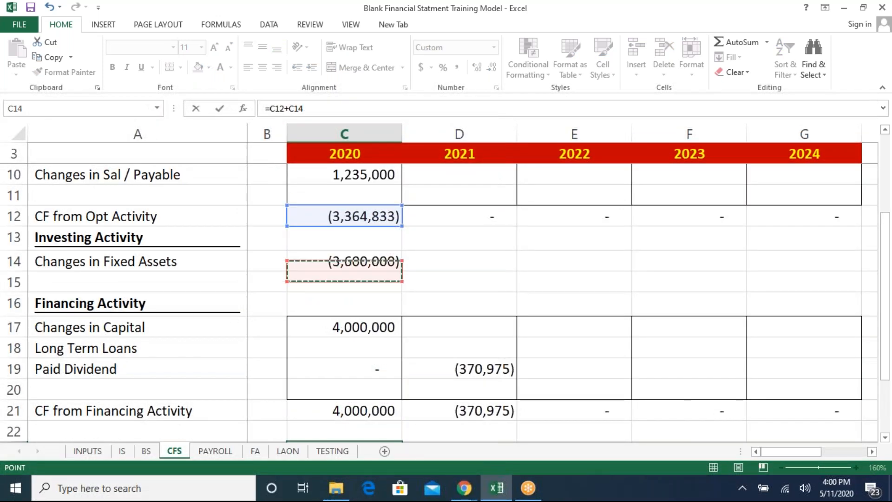
{"action": "type", "text": "+"}
{"action": "key", "text": "Up"}
{"action": "key", "text": "Up"}
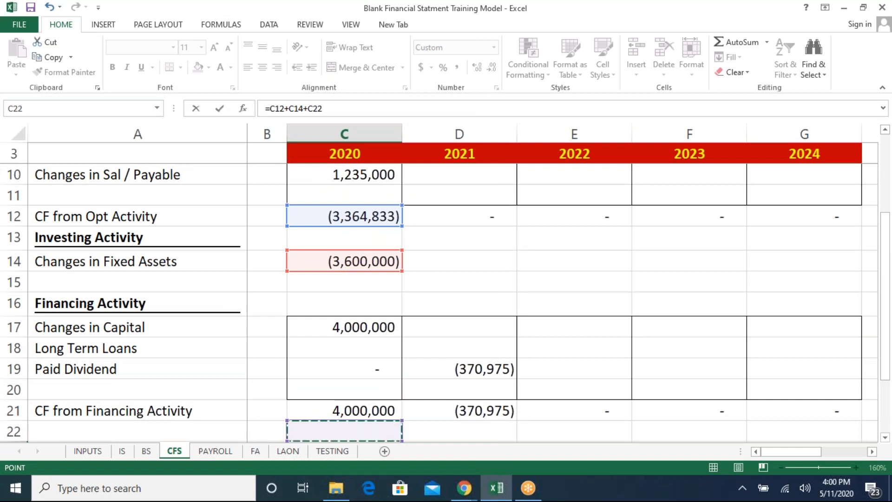
{"action": "key", "text": "Return"}
- Link 2020 Cash and Bank (Op) to the prior-year closing cash cell in column B, then check the closing cash formula
{"action": "key", "text": "Down"}
{"action": "key", "text": "Down"}
{"action": "key", "text": "Up"}
{"action": "key", "text": "Up"}
{"action": "key", "text": "Up"}
{"action": "key", "text": "Down"}
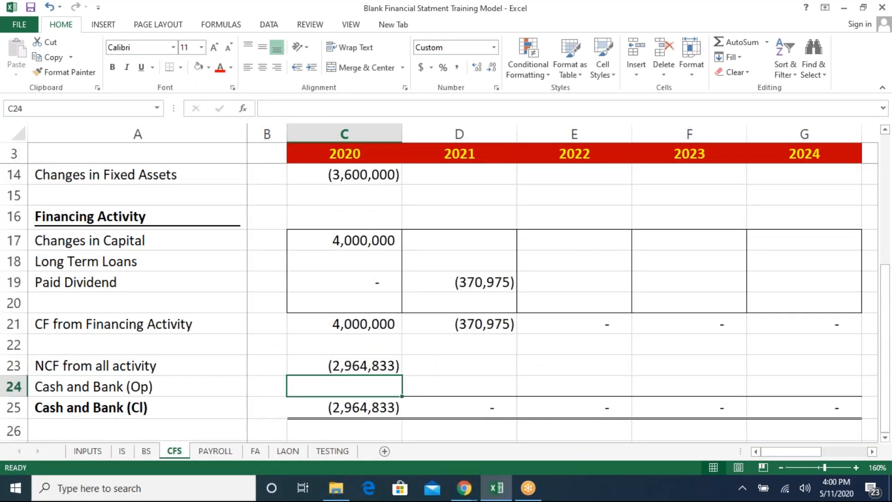
{"action": "type", "text": "="}
{"action": "key", "text": "Left"}
{"action": "key", "text": "Down"}
{"action": "key", "text": "Return"}
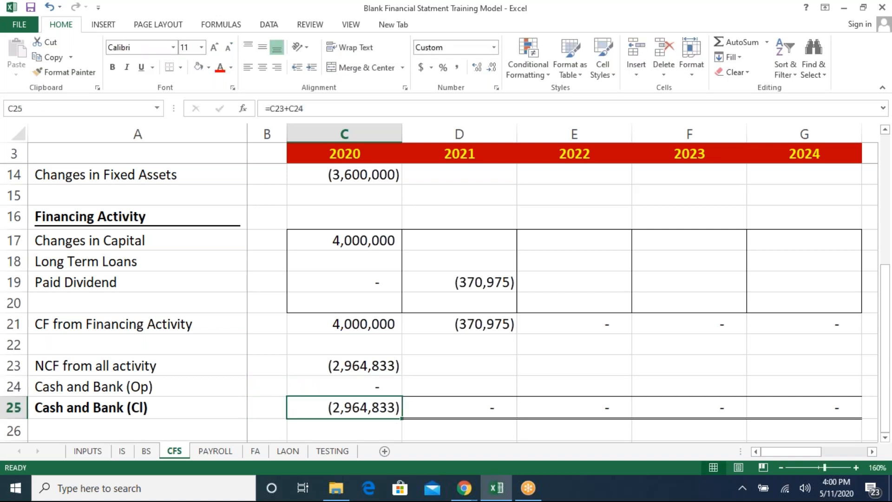
{"action": "type", "text": "="}
{"action": "key", "text": "Escape"}
{"action": "key", "text": "F2"}
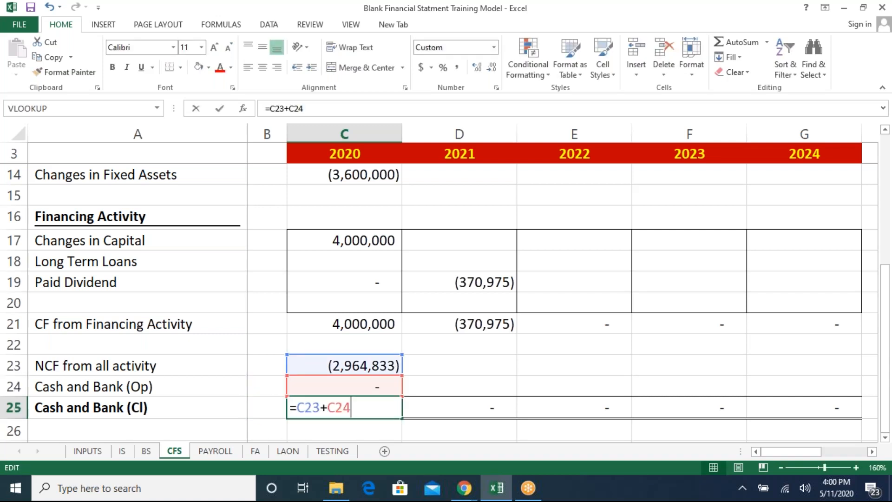
- Re-enter 2020 Cash and Bank (Cl) as NCF from all activity plus Cash and Bank (Op)
{"action": "key", "text": "Escape"}
{"action": "type", "text": "="}
{"action": "key", "text": "Up"}
{"action": "key", "text": "Up"}
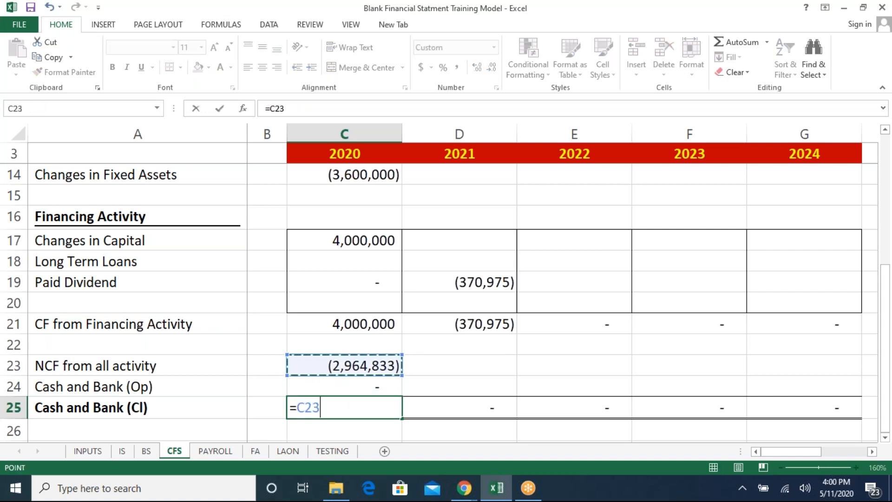
{"action": "type", "text": "+"}
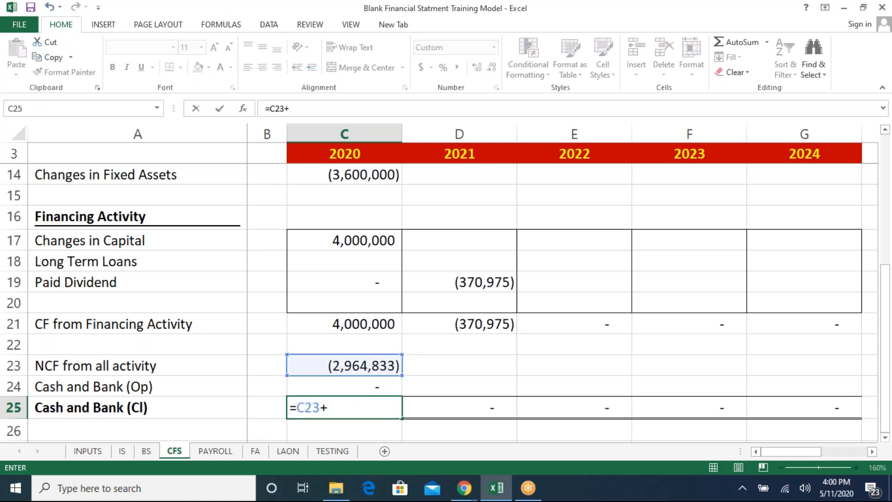
{"action": "key", "text": "Up"}
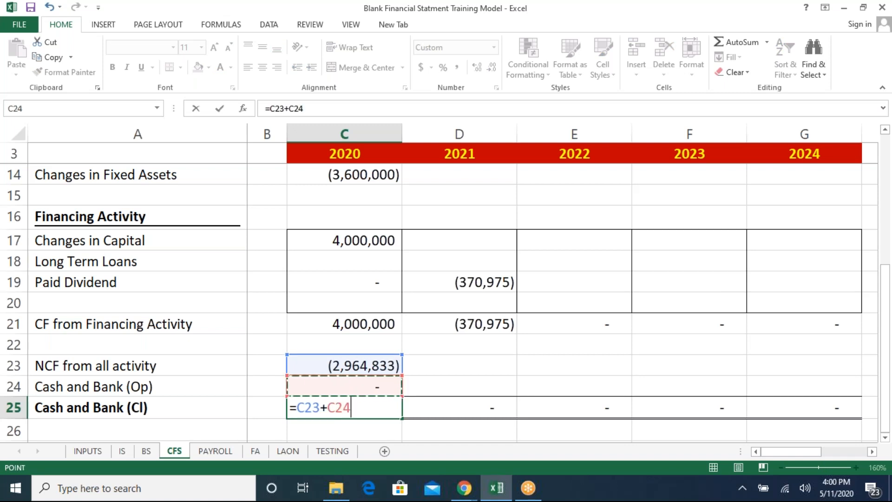
{"action": "key", "text": "Return"}
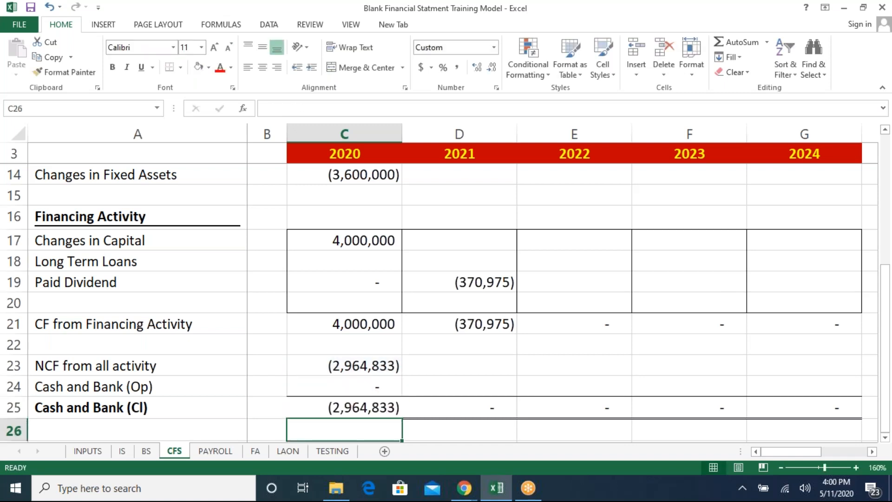
- On the INPUTS sheet, change the 2020 Captial Injection to 8000000
{"action": "key", "text": "ctrl+Page_Up"}
{"action": "key", "text": "ctrl+Page_Up"}
{"action": "key", "text": "ctrl+Page_Up"}
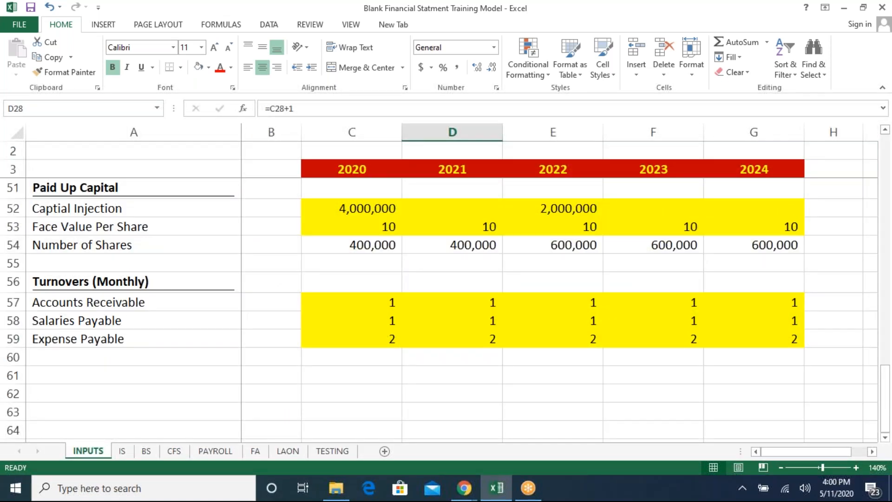
{"action": "left_click", "coordinate": [380, 209]}
{"action": "key", "text": "Right"}
{"action": "key", "text": "Right"}
{"action": "key", "text": "Right"}
{"action": "key", "text": "Left"}
{"action": "key", "text": "Left"}
{"action": "key", "text": "Right"}
{"action": "key", "text": "Left"}
{"action": "key", "text": "Left"}
{"action": "key", "text": "F2"}
{"action": "key", "text": "Left"}
{"action": "key", "text": "Left"}
{"action": "key", "text": "Left"}
{"action": "key", "text": "Left"}
{"action": "key", "text": "Left"}
{"action": "key", "text": "Left"}
{"action": "key", "text": "BackSpace"}
{"action": "type", "text": "9"}
{"action": "key", "text": "BackSpace"}
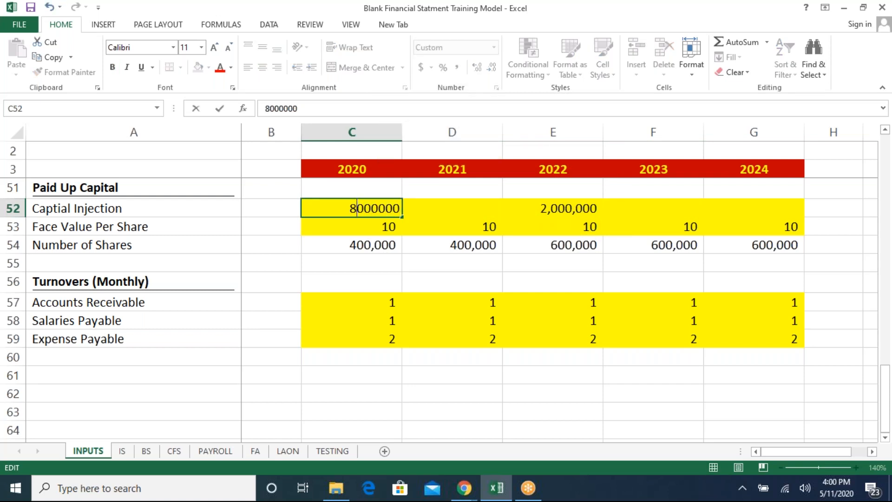
{"action": "type", "text": "8"}
{"action": "key", "text": "Return"}
- Link the 2020 balance sheet Cash and Bank cell to the 2020 Cash and Bank (Cl) cell on the CFS sheet
{"action": "key", "text": "ctrl+Page_Down"}
{"action": "key", "text": "ctrl+Page_Down"}
{"action": "key", "text": "ctrl+Page_Down"}
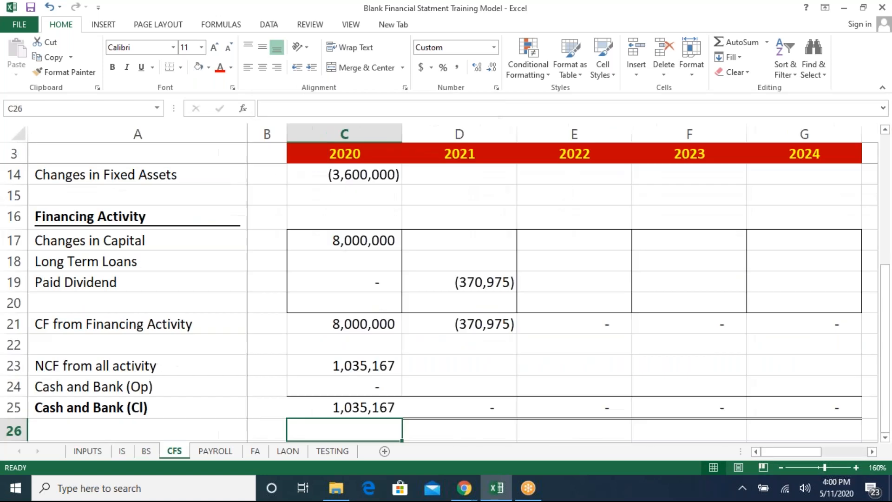
{"action": "key", "text": "Up"}
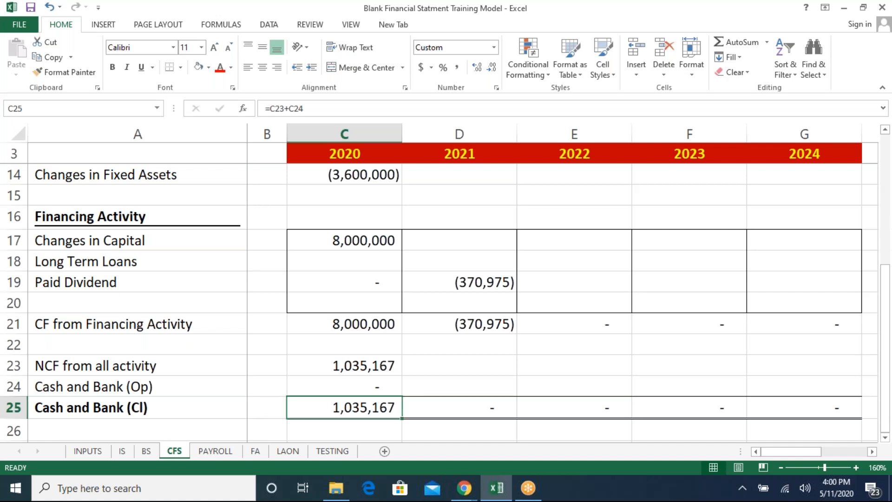
{"action": "key", "text": "ctrl+Page_Up"}
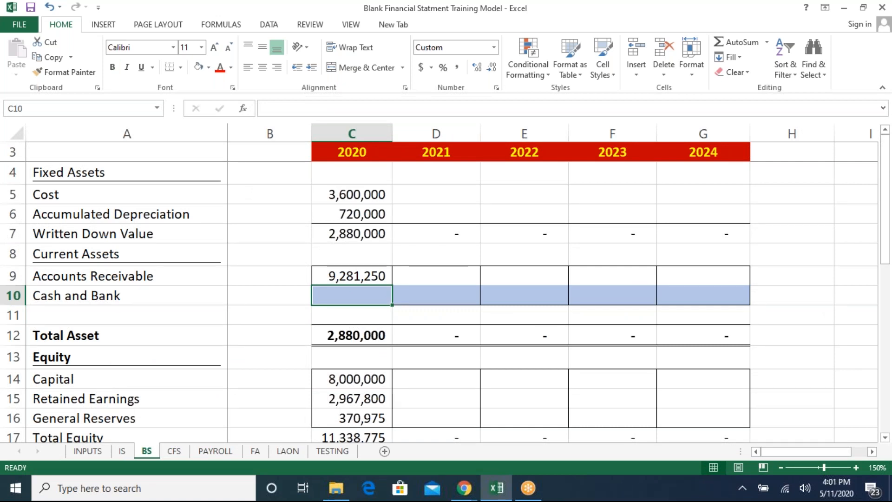
{"action": "type", "text": "="}
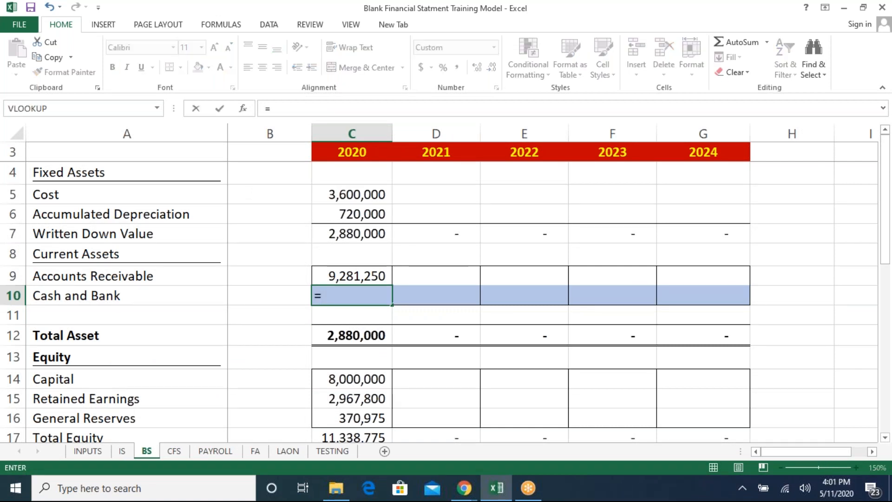
{"action": "left_click", "coordinate": [129, 451]}
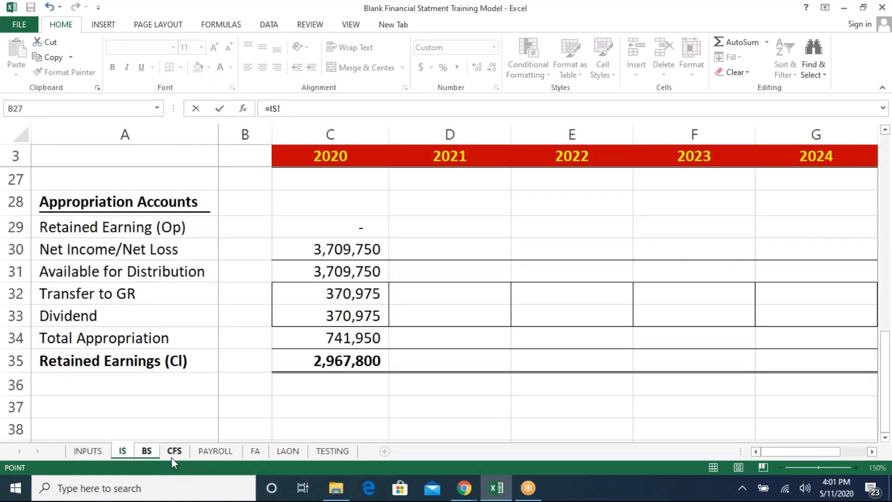
{"action": "left_click", "coordinate": [173, 454]}
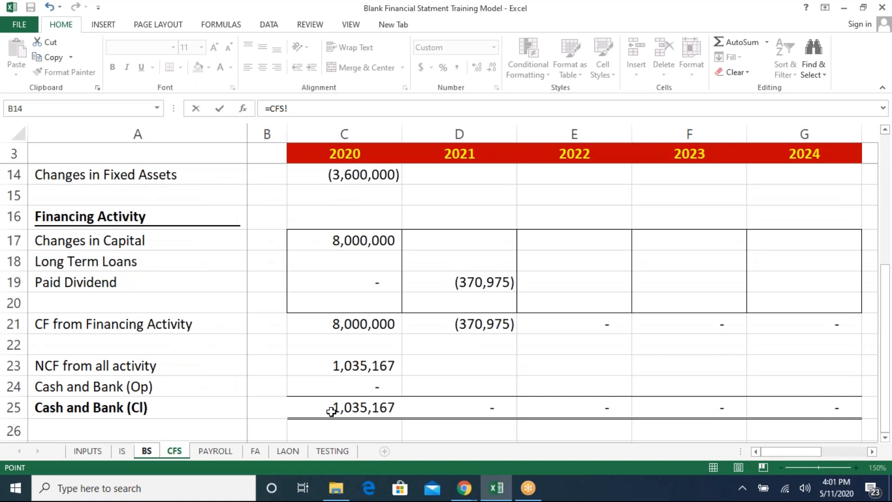
{"action": "left_click", "coordinate": [331, 411]}
{"action": "key", "text": "Return"}
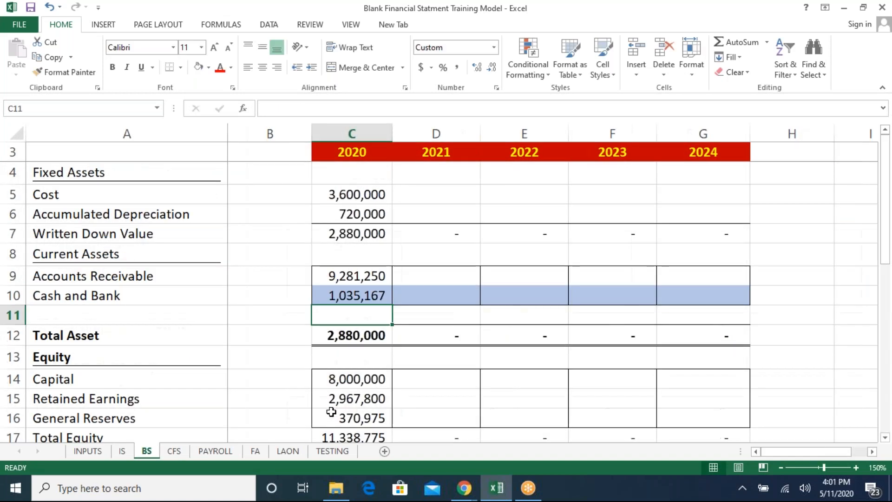
- Review the 2020 balance sheet asset and equity cells and the Total Asset formula
{"action": "key", "text": "Down"}
{"action": "key", "text": "Down"}
{"action": "key", "text": "Down"}
{"action": "key", "text": "Down"}
{"action": "key", "text": "Down"}
{"action": "key", "text": "Down"}
{"action": "key", "text": "Down"}
{"action": "key", "text": "Down"}
{"action": "key", "text": "Down"}
{"action": "key", "text": "Down"}
{"action": "key", "text": "Down"}
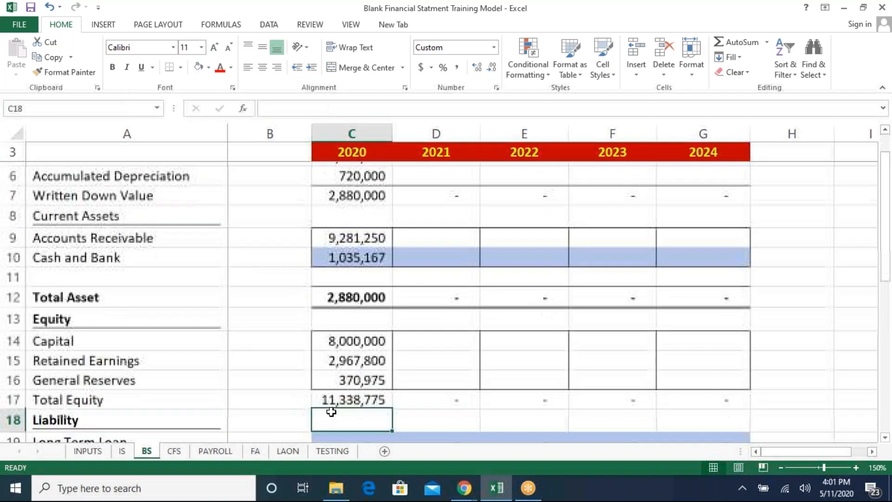
{"action": "key", "text": "Down"}
{"action": "key", "text": "Down"}
{"action": "key", "text": "Down"}
{"action": "key", "text": "Down"}
{"action": "key", "text": "Down"}
{"action": "key", "text": "Down"}
{"action": "key", "text": "Down"}
{"action": "key", "text": "Up"}
{"action": "key", "text": "Up"}
{"action": "double_click", "coordinate": [395, 132]}
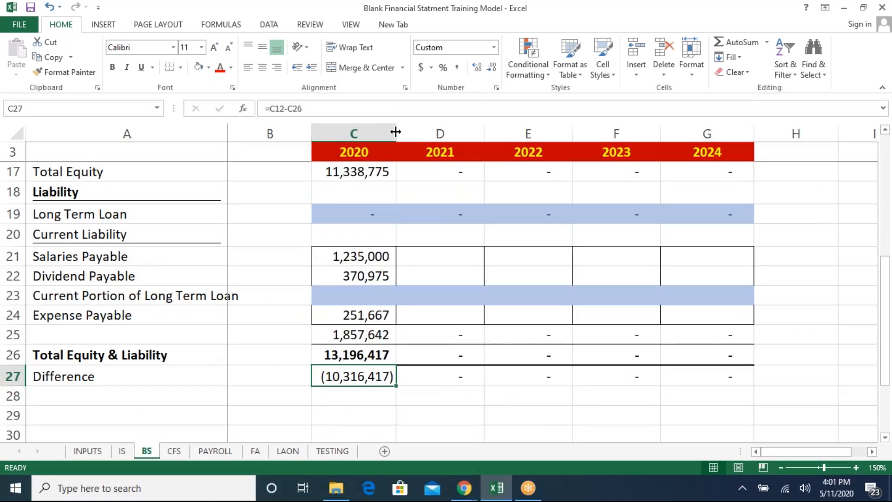
{"action": "left_click", "coordinate": [353, 212]}
{"action": "key", "text": "Up"}
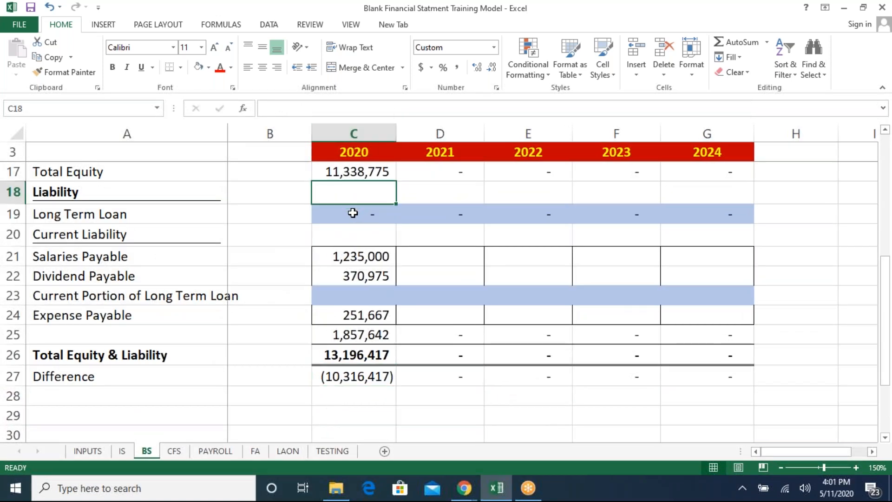
{"action": "left_click", "coordinate": [353, 213]}
{"action": "scroll", "coordinate": [354, 213], "scroll_direction": "up", "scroll_amount": 1}
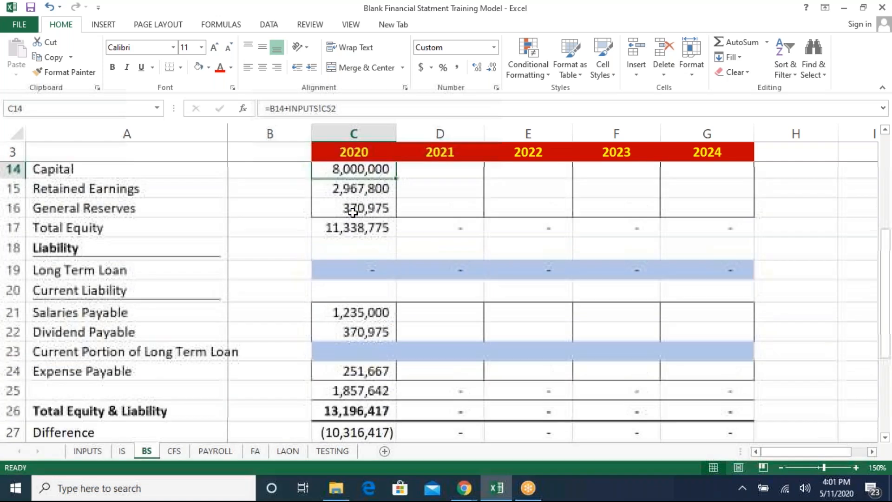
{"action": "key", "text": "Up"}
{"action": "key", "text": "Up"}
{"action": "key", "text": "Up"}
{"action": "key", "text": "Up"}
{"action": "key", "text": "Up"}
{"action": "key", "text": "Up"}
{"action": "key", "text": "Up"}
{"action": "key", "text": "Up"}
{"action": "key", "text": "Up"}
{"action": "key", "text": "Up"}
{"action": "key", "text": "Up"}
{"action": "key", "text": "Up"}
{"action": "key", "text": "Up"}
{"action": "key", "text": "Up"}
{"action": "key", "text": "Up"}
{"action": "key", "text": "Up"}
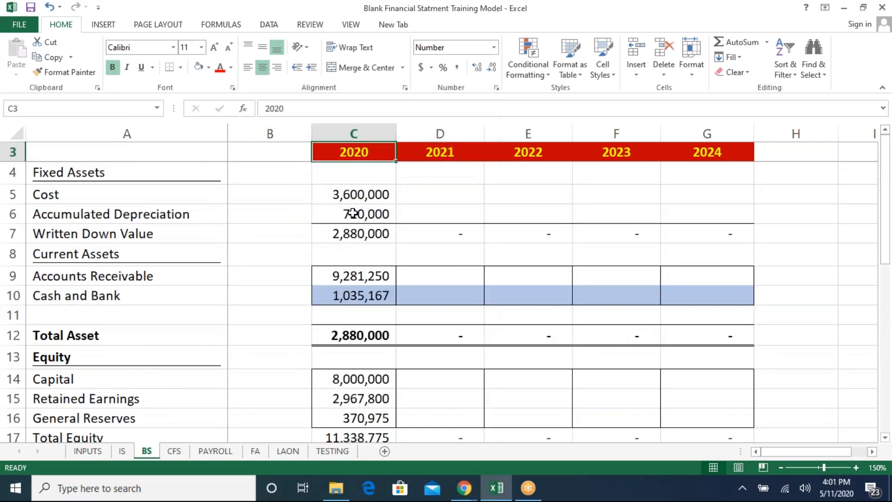
{"action": "key", "text": "Down"}
{"action": "key", "text": "Down"}
{"action": "key", "text": "Down"}
{"action": "key", "text": "Down"}
{"action": "key", "text": "Up"}
{"action": "key", "text": "Up"}
{"action": "key", "text": "Down"}
{"action": "key", "text": "Down"}
{"action": "key", "text": "Down"}
{"action": "key", "text": "Down"}
{"action": "key", "text": "Down"}
{"action": "key", "text": "Down"}
{"action": "key", "text": "Down"}
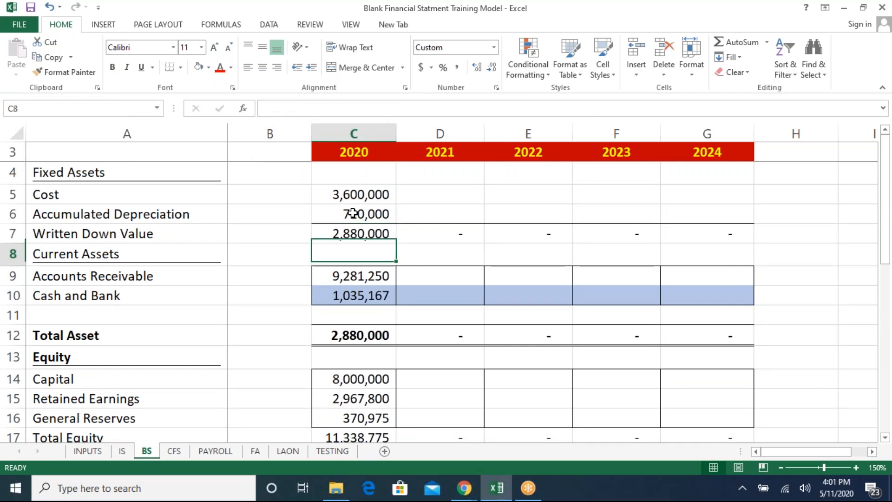
{"action": "key", "text": "F2"}
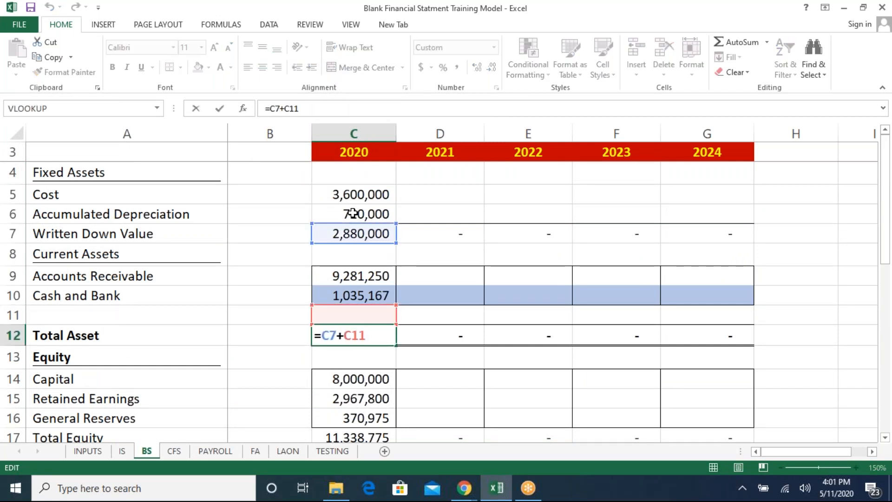
{"action": "key", "text": "Escape"}
- In the blank row 11, sum the 2020 Accounts Receivable and Cash and Bank as the current assets subtotal
{"action": "key", "text": "Up"}
{"action": "key", "text": "Up"}
{"action": "key", "text": "Down"}
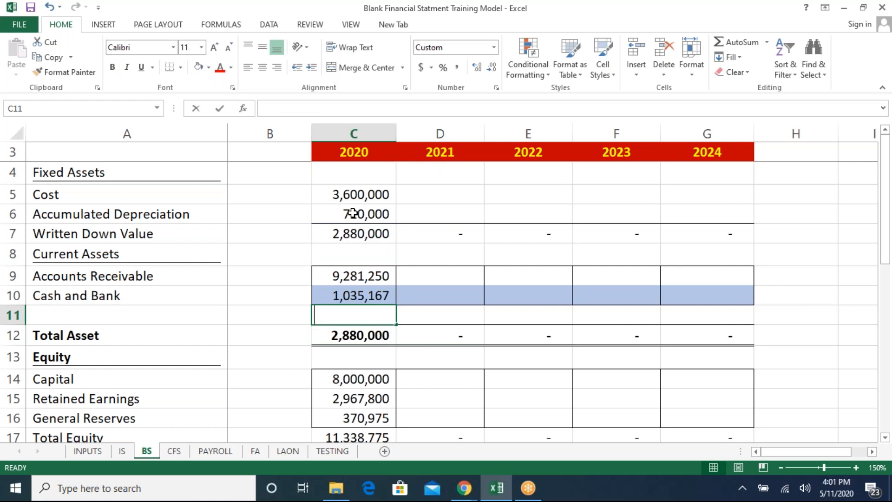
{"action": "type", "text": "="}
{"action": "key", "text": "Up"}
{"action": "key", "text": "Up"}
{"action": "type", "text": "+"}
{"action": "key", "text": "Up"}
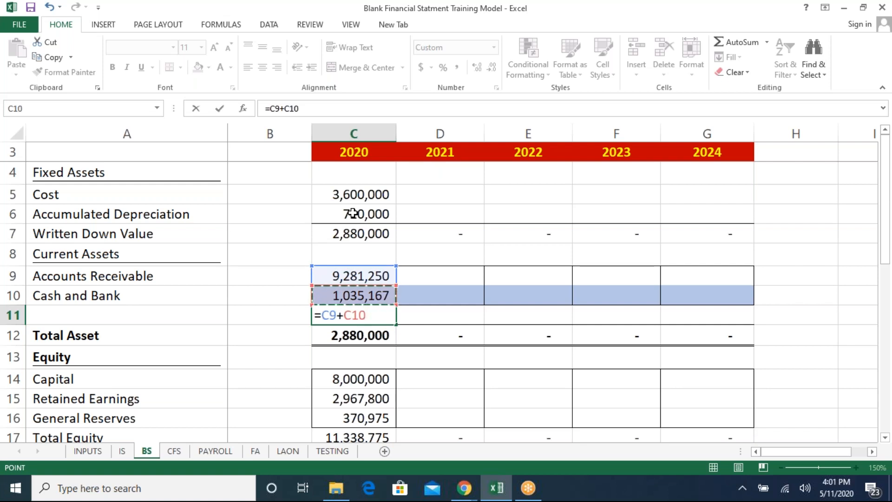
{"action": "key", "text": "Return"}
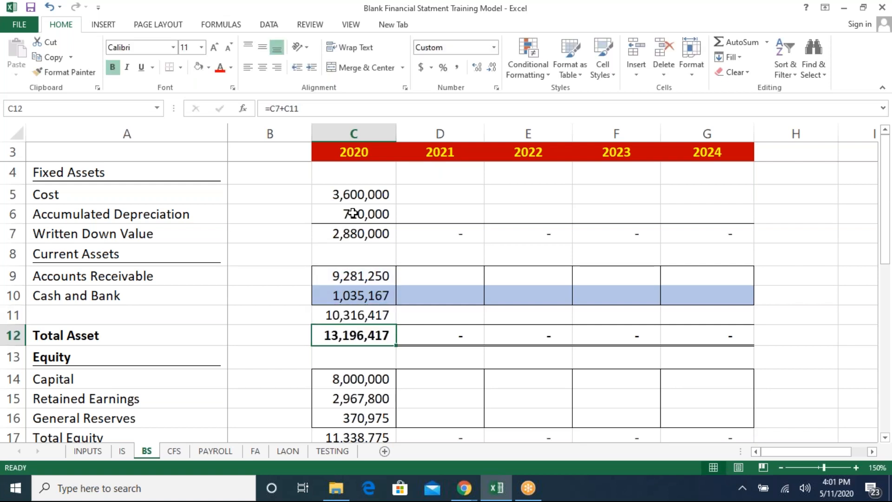
- Review the 2020 Total Asset, equity and liability formulas down to the current liabilities subtotal
{"action": "key", "text": "F2"}
{"action": "key", "text": "Escape"}
{"action": "key", "text": "F2"}
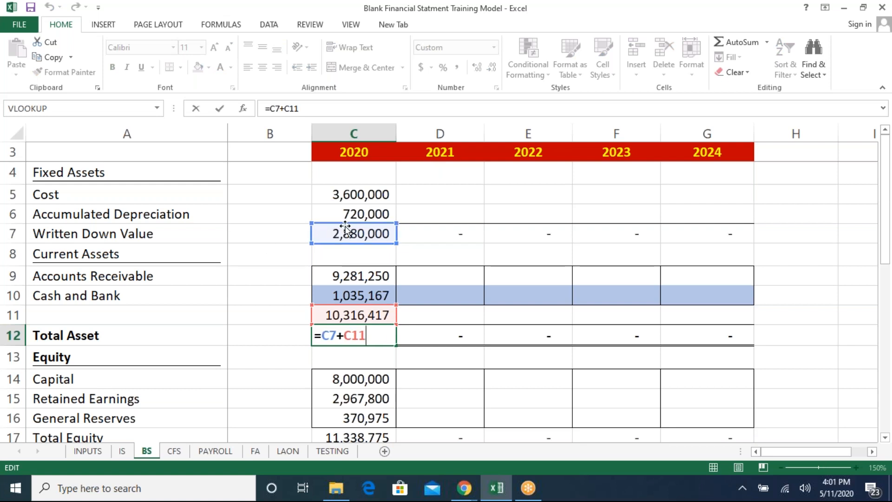
{"action": "key", "text": "Escape"}
{"action": "key", "text": "Down"}
{"action": "key", "text": "Down"}
{"action": "key", "text": "Down"}
{"action": "key", "text": "Down"}
{"action": "key", "text": "Down"}
{"action": "key", "text": "Down"}
{"action": "key", "text": "Down"}
{"action": "key", "text": "Down"}
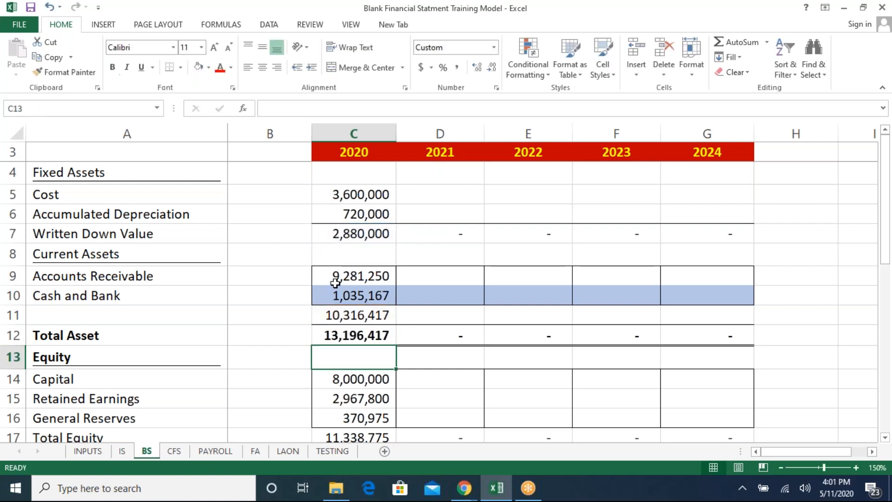
{"action": "key", "text": "Down"}
{"action": "key", "text": "Up"}
{"action": "key", "text": "Up"}
{"action": "key", "text": "Up"}
{"action": "key", "text": "Up"}
{"action": "key", "text": "F2"}
{"action": "key", "text": "Escape"}
{"action": "key", "text": "Down"}
{"action": "key", "text": "Down"}
{"action": "key", "text": "Down"}
{"action": "key", "text": "Down"}
{"action": "key", "text": "Down"}
{"action": "key", "text": "Down"}
{"action": "key", "text": "Down"}
{"action": "key", "text": "Down"}
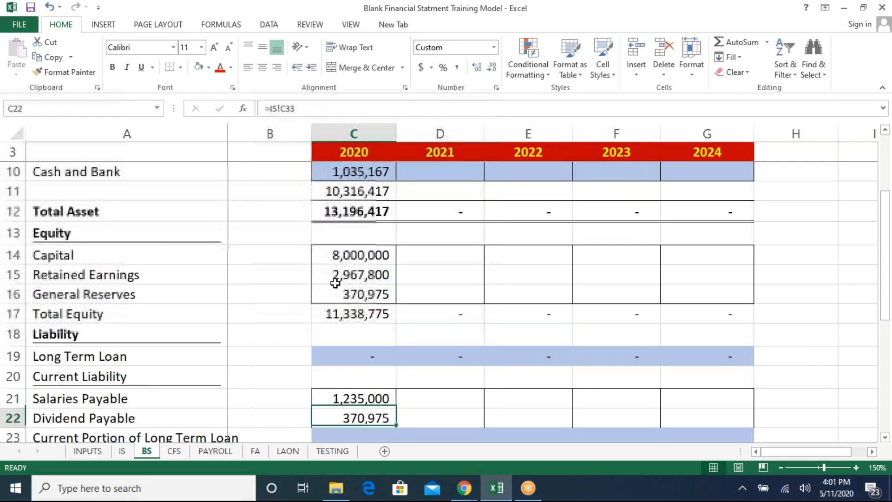
{"action": "key", "text": "Down"}
{"action": "key", "text": "Up"}
{"action": "key", "text": "Up"}
{"action": "key", "text": "Up"}
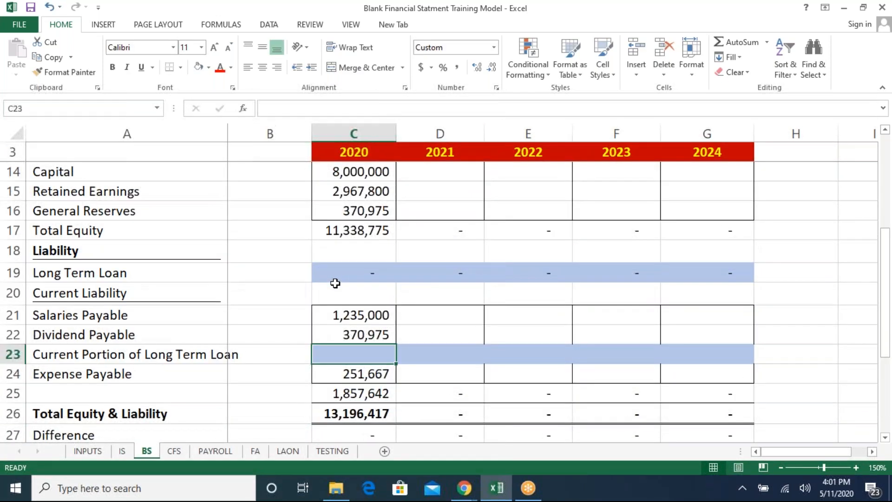
{"action": "key", "text": "Down"}
{"action": "key", "text": "Down"}
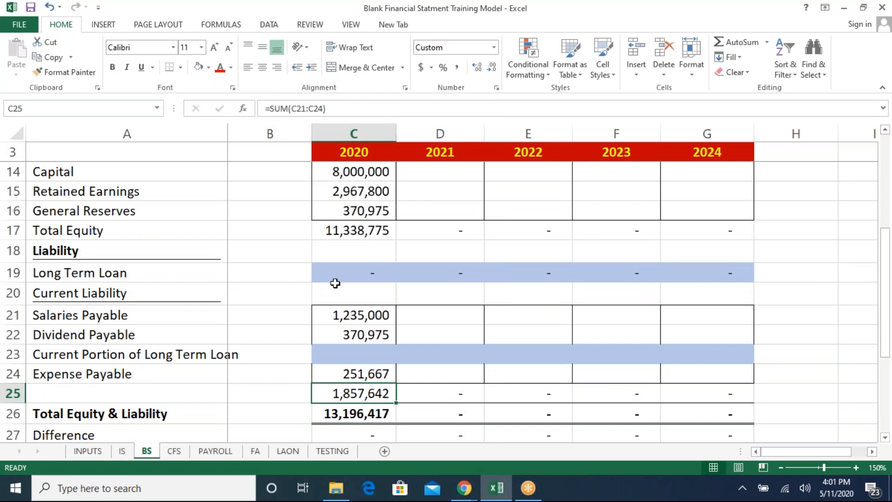
- Re-enter the 2020 current liabilities subtotal as the SUM of Salaries Payable through Expense Payable
{"action": "key", "text": "F2"}
{"action": "key", "text": "Escape"}
{"action": "type", "text": "=sum"}
{"action": "key", "text": "Tab"}
{"action": "key", "text": "Down"}
{"action": "key", "text": "Up"}
{"action": "key", "text": "Up"}
{"action": "key", "text": "shift+Up"}
{"action": "key", "text": "shift+Up"}
{"action": "key", "text": "shift+Up"}
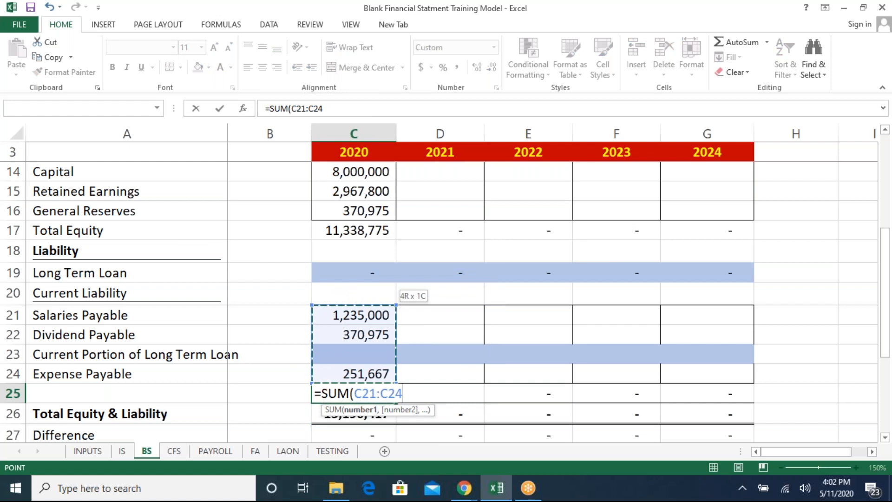
{"action": "type", "text": ")"}
{"action": "key", "text": "Return"}
{"action": "key", "text": "Down"}
{"action": "key", "text": "Up"}
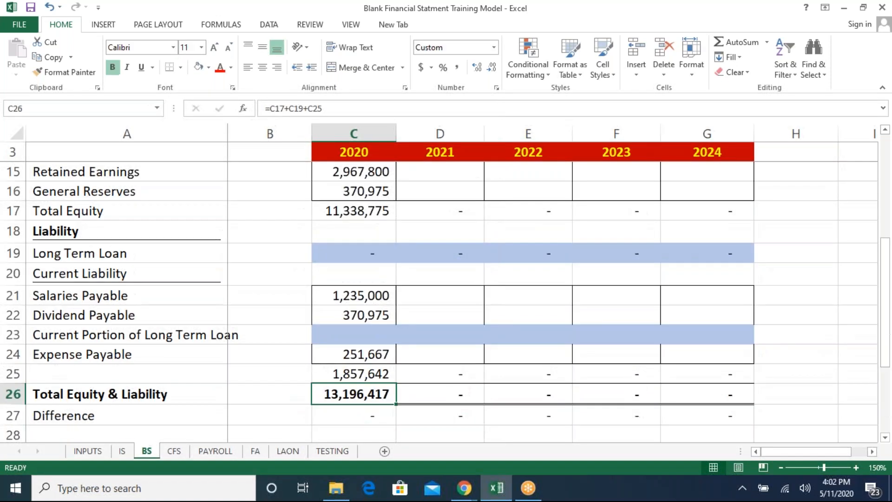
- Rebuild the 2020 Difference as Total Asset minus Total Equity & Liability
{"action": "key", "text": "F2"}
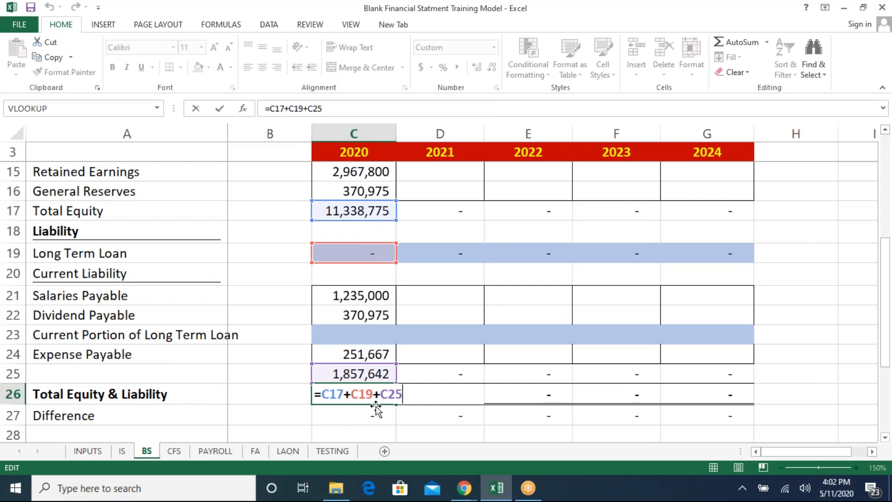
{"action": "key", "text": "Escape"}
{"action": "key", "text": "Down"}
{"action": "key", "text": "F2"}
{"action": "key", "text": "BackSpace"}
{"action": "key", "text": "BackSpace"}
{"action": "key", "text": "BackSpace"}
{"action": "key", "text": "BackSpace"}
{"action": "key", "text": "BackSpace"}
{"action": "key", "text": "BackSpace"}
{"action": "key", "text": "BackSpace"}
{"action": "key", "text": "Up"}
{"action": "key", "text": "Up"}
{"action": "key", "text": "Up"}
{"action": "key", "text": "Up"}
{"action": "key", "text": "Up"}
{"action": "key", "text": "Up"}
{"action": "key", "text": "Up"}
{"action": "key", "text": "Up"}
{"action": "key", "text": "Up"}
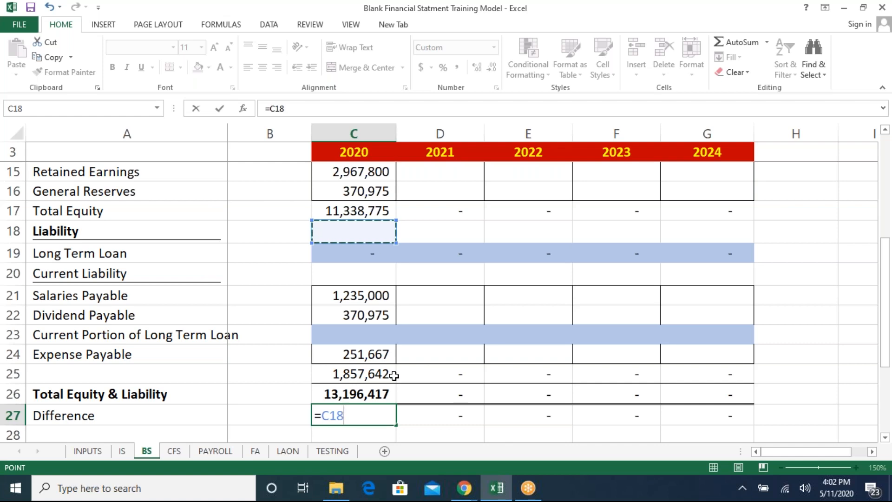
{"action": "key", "text": "Up"}
{"action": "key", "text": "Up"}
{"action": "key", "text": "Up"}
{"action": "key", "text": "Up"}
{"action": "key", "text": "Up"}
{"action": "key", "text": "Up"}
{"action": "key", "text": "Up"}
{"action": "key", "text": "Up"}
{"action": "key", "text": "Up"}
{"action": "key", "text": "Up"}
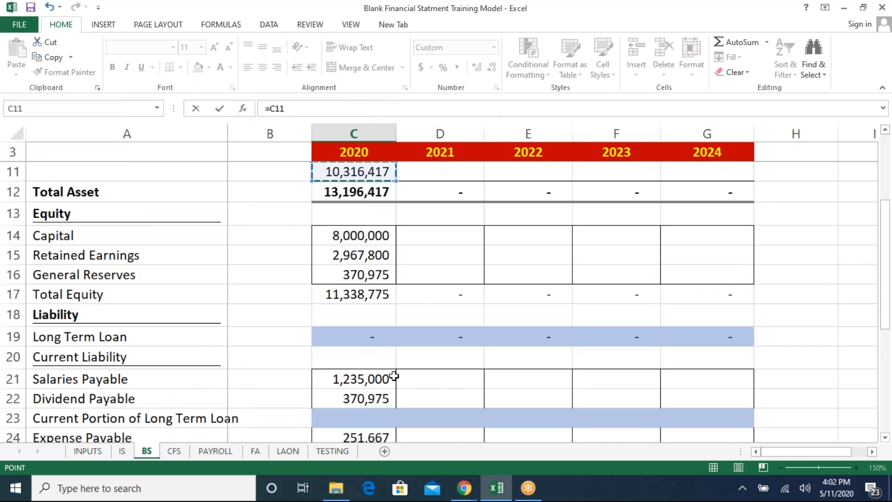
{"action": "key", "text": "Up"}
{"action": "key", "text": "Up"}
{"action": "key", "text": "Up"}
{"action": "key", "text": "Up"}
{"action": "key", "text": "Up"}
{"action": "key", "text": "Down"}
{"action": "key", "text": "Down"}
{"action": "key", "text": "Down"}
{"action": "key", "text": "Down"}
{"action": "key", "text": "Down"}
{"action": "key", "text": "Down"}
{"action": "key", "text": "Down"}
{"action": "key", "text": "Down"}
{"action": "key", "text": "Down"}
{"action": "type", "text": "-"}
{"action": "key", "text": "Down"}
{"action": "key", "text": "Down"}
{"action": "key", "text": "Down"}
{"action": "key", "text": "Down"}
{"action": "key", "text": "Down"}
{"action": "key", "text": "Up"}
{"action": "key", "text": "Up"}
{"action": "key", "text": "Up"}
{"action": "key", "text": "Up"}
{"action": "key", "text": "Up"}
{"action": "key", "text": "Up"}
{"action": "key", "text": "Up"}
{"action": "key", "text": "Down"}
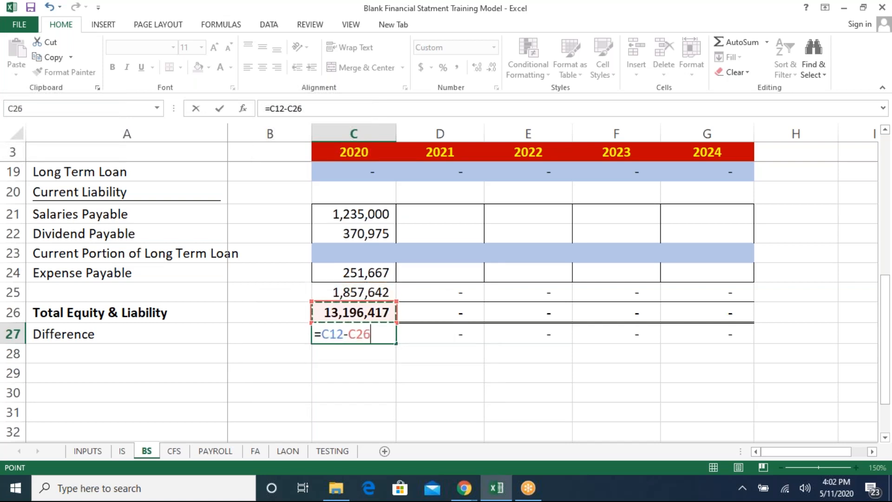
{"action": "key", "text": "Return"}
{"action": "key", "text": "Up"}
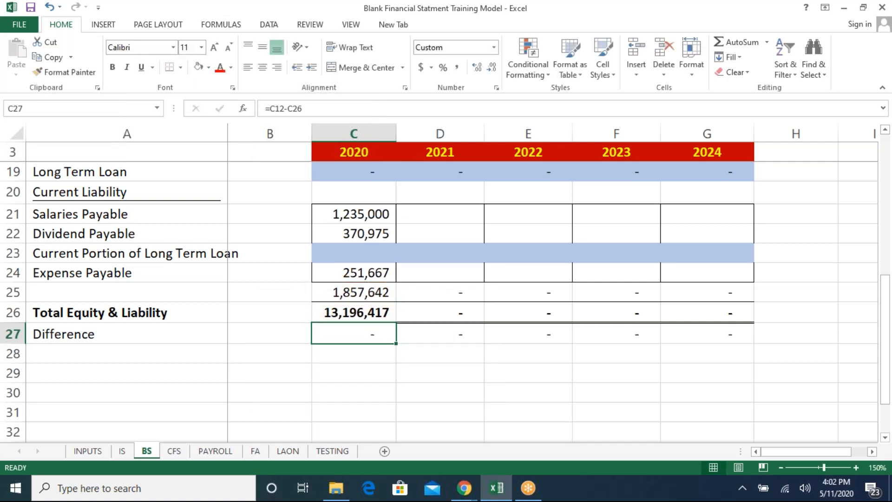
- Copy the 2020 Sales (Units), Purchase Price and Sales Price formulas on the income statement into 2021 through 2024
{"action": "key", "text": "F2"}
{"action": "key", "text": "Escape"}
{"action": "key", "text": "ctrl+Page_Up"}
{"action": "key", "text": "Up"}
{"action": "key", "text": "Up"}
{"action": "key", "text": "Up"}
{"action": "key", "text": "Up"}
{"action": "key", "text": "Up"}
{"action": "key", "text": "Up"}
{"action": "key", "text": "Up"}
{"action": "key", "text": "Up"}
{"action": "key", "text": "Up"}
{"action": "key", "text": "Up"}
{"action": "key", "text": "Up"}
{"action": "key", "text": "Up"}
{"action": "key", "text": "Up"}
{"action": "key", "text": "Up"}
{"action": "key", "text": "Up"}
{"action": "key", "text": "Up"}
{"action": "key", "text": "Up"}
{"action": "key", "text": "Up"}
{"action": "key", "text": "Up"}
{"action": "key", "text": "Up"}
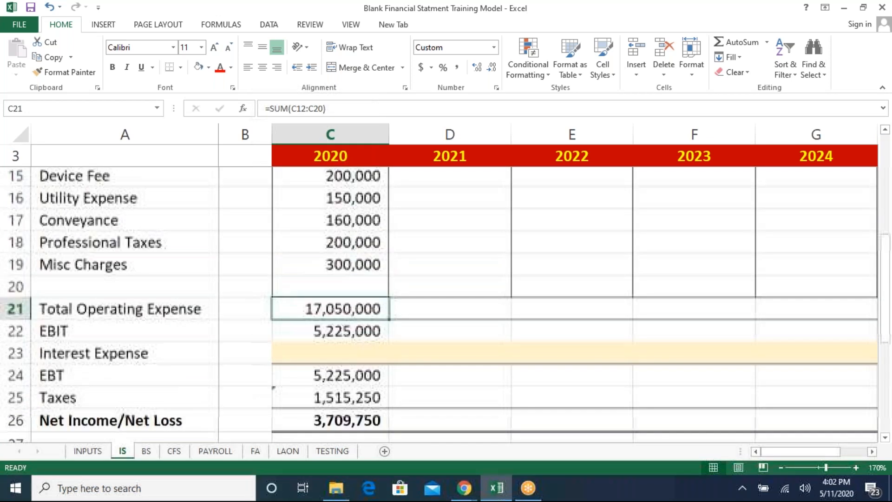
{"action": "key", "text": "Up"}
{"action": "key", "text": "Up"}
{"action": "key", "text": "Up"}
{"action": "key", "text": "Up"}
{"action": "key", "text": "Up"}
{"action": "key", "text": "Up"}
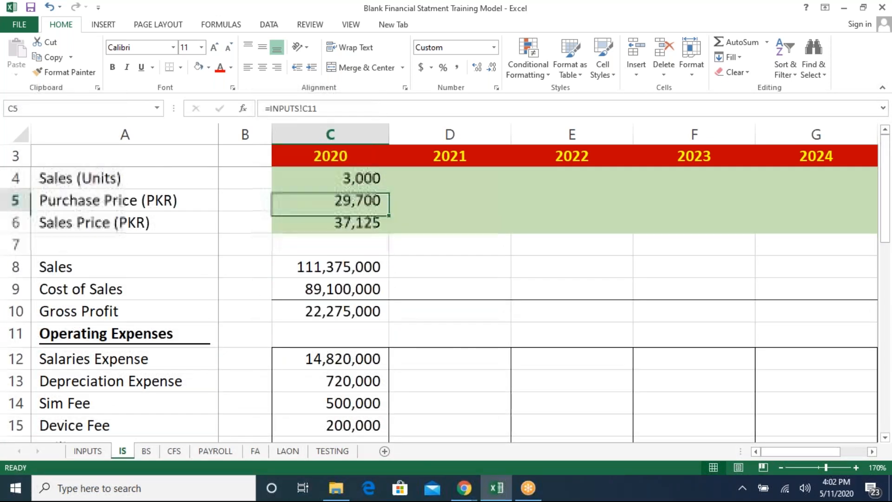
{"action": "key", "text": "shift+Down"}
{"action": "key", "text": "shift+Down"}
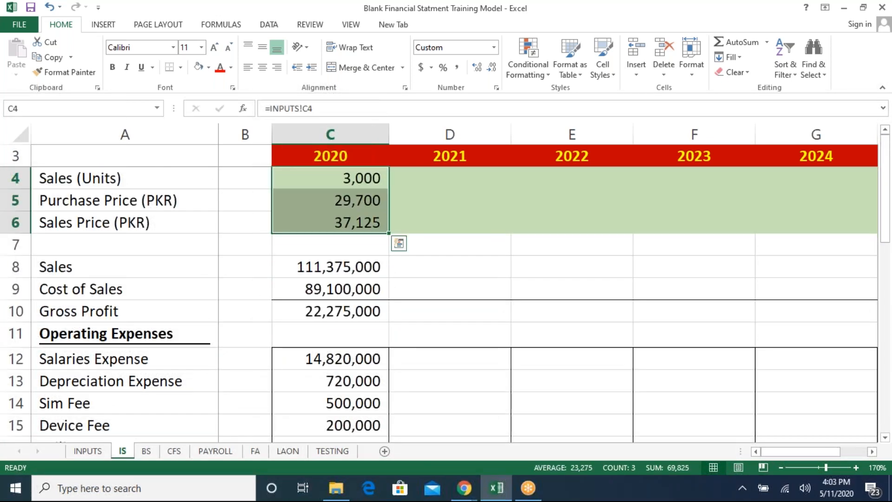
{"action": "key", "text": "ctrl+c"}
{"action": "key", "text": "Right"}
{"action": "key", "text": "shift+Down"}
{"action": "key", "text": "shift+Right"}
{"action": "key", "text": "shift+Right"}
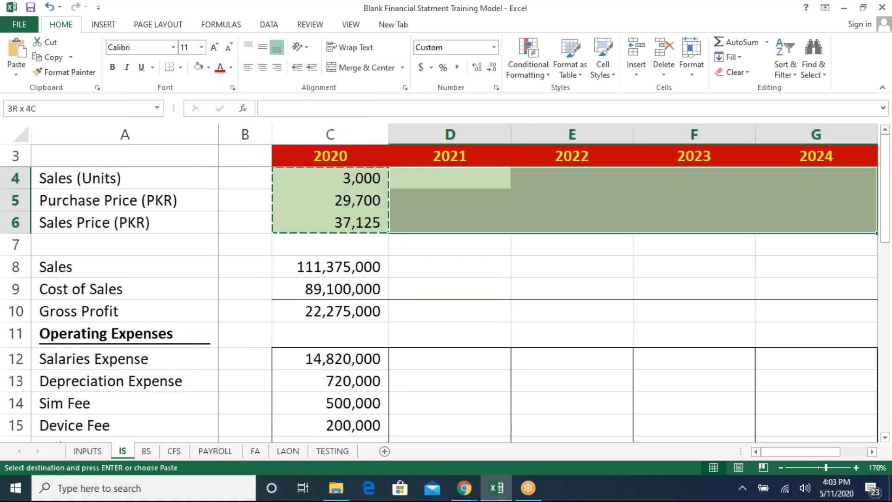
{"action": "key", "text": "ctrl+v"}
- Copy the 2020 Sales, Cost of Sales and Gross Profit formulas across 2021 to 2024
{"action": "key", "text": "Down"}
{"action": "key", "text": "Down"}
{"action": "key", "text": "Down"}
{"action": "key", "text": "Down"}
{"action": "key", "text": "Left"}
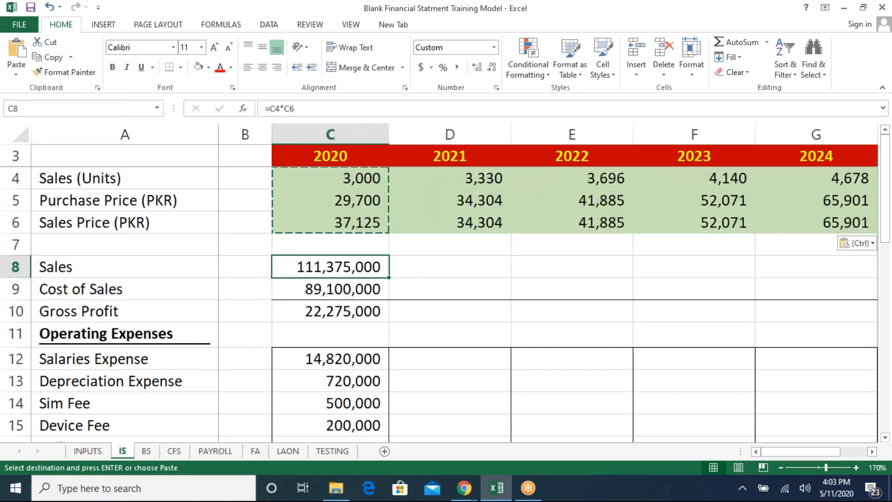
{"action": "key", "text": "shift+Down"}
{"action": "key", "text": "shift+Down"}
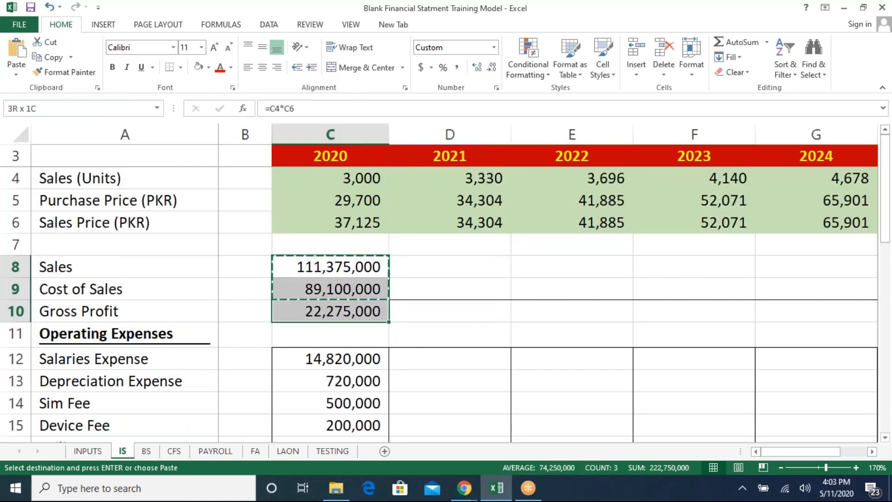
{"action": "key", "text": "Right"}
{"action": "key", "text": "shift+Down"}
{"action": "key", "text": "shift+Down"}
{"action": "key", "text": "shift+Right"}
{"action": "key", "text": "shift+Right"}
{"action": "key", "text": "shift+Right"}
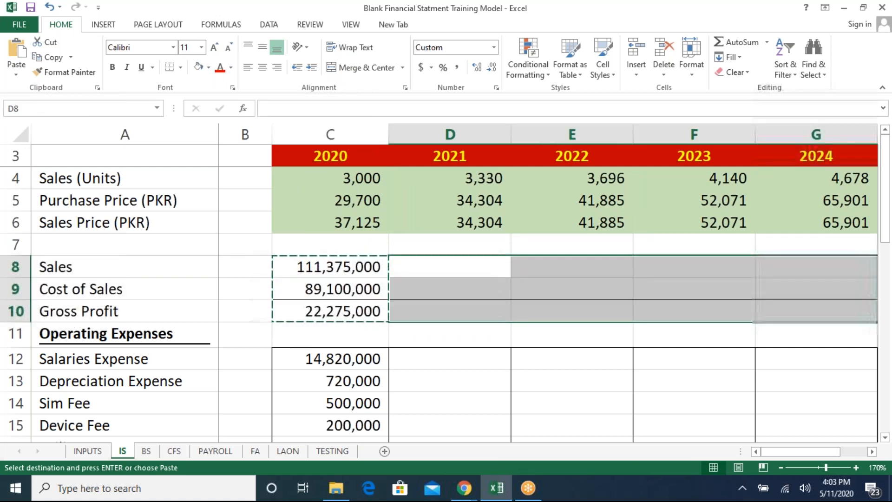
{"action": "key", "text": "ctrl+v"}
- Copy the 2020 operating expense formulas, Salaries Expense through Misc Charges, across 2021 to 2024
{"action": "key", "text": "Left"}
{"action": "key", "text": "Down"}
{"action": "key", "text": "Down"}
{"action": "key", "text": "Down"}
{"action": "key", "text": "Down"}
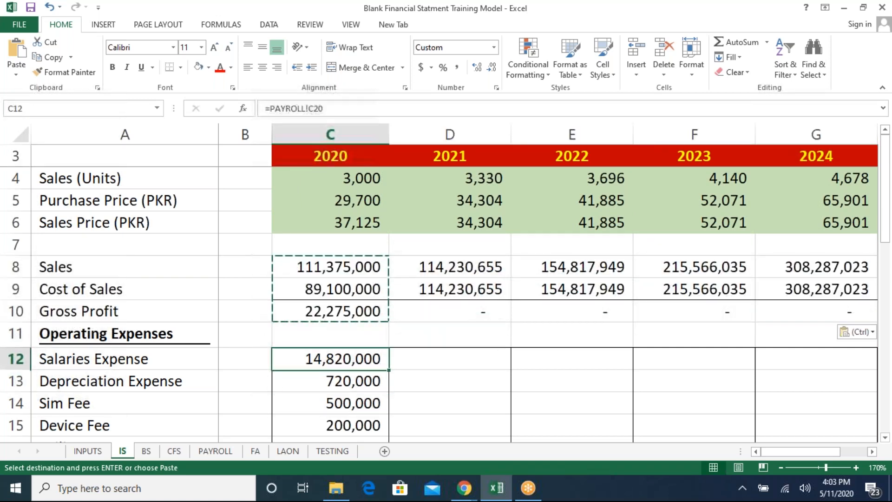
{"action": "key", "text": "shift+Down"}
{"action": "key", "text": "shift+Down"}
{"action": "key", "text": "shift+Down"}
{"action": "key", "text": "shift+Down"}
{"action": "key", "text": "shift+Down"}
{"action": "key", "text": "shift+Down"}
{"action": "key", "text": "shift+Down"}
{"action": "key", "text": "shift+Down"}
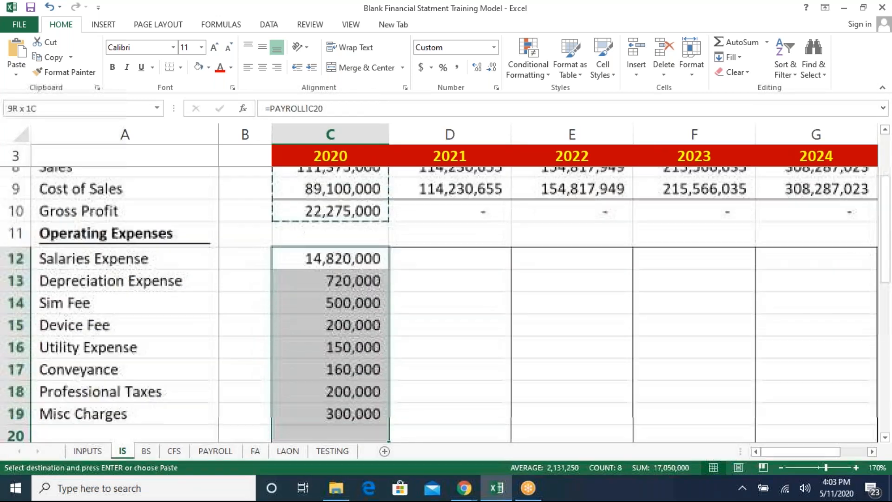
{"action": "key", "text": "shift+Up"}
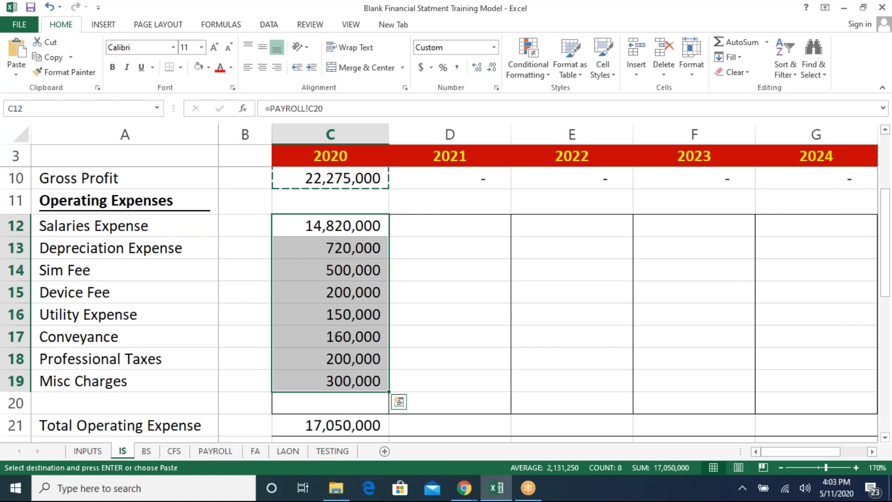
{"action": "left_click_drag", "start_coordinate": [330, 225], "coordinate": [330, 381]}
{"action": "key", "text": "ctrl+c"}
{"action": "left_click_drag", "start_coordinate": [450, 226], "coordinate": [450, 381]}
{"action": "key", "text": "shift+Right"}
{"action": "key", "text": "shift+Right"}
{"action": "key", "text": "shift+Right"}
{"action": "key", "text": "ctrl+v"}
- Review the 2021 Gross Profit, sales and price rows on the income statement
{"action": "key", "text": "Left"}
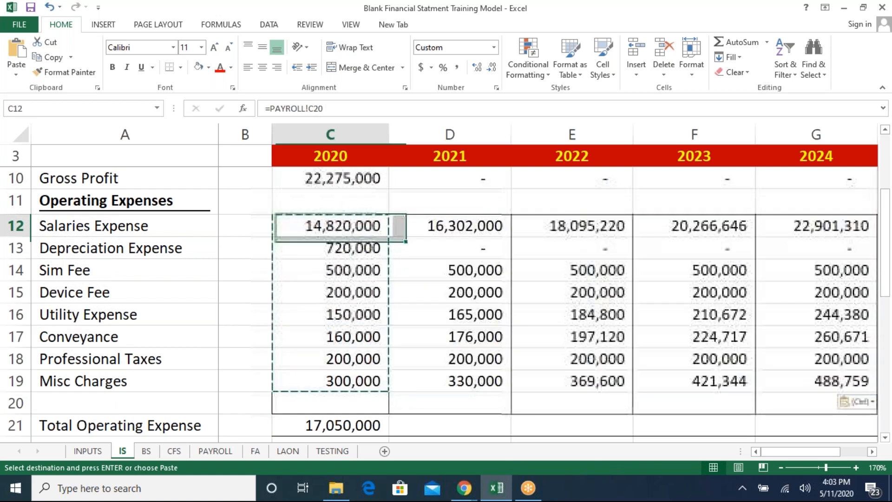
{"action": "key", "text": "Up"}
{"action": "key", "text": "Up"}
{"action": "key", "text": "Up"}
{"action": "key", "text": "Up"}
{"action": "key", "text": "Up"}
{"action": "key", "text": "Down"}
{"action": "key", "text": "Down"}
{"action": "key", "text": "Down"}
{"action": "key", "text": "Right"}
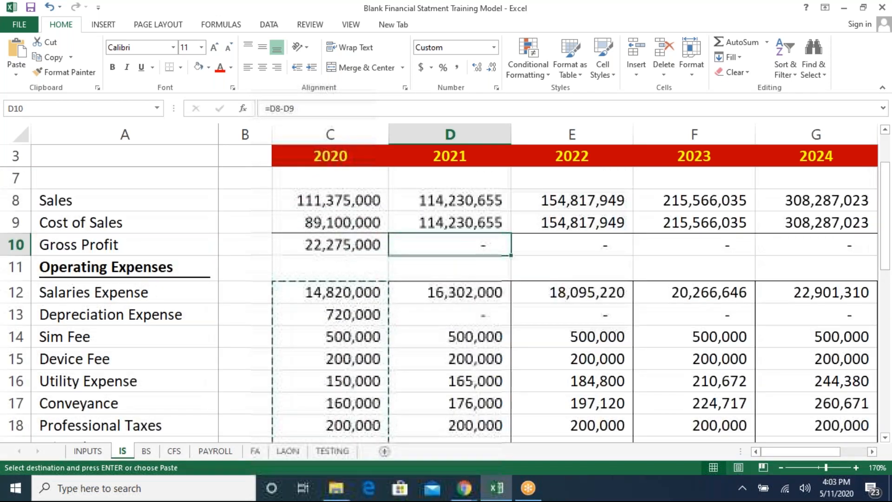
{"action": "key", "text": "Escape"}
{"action": "key", "text": "Up"}
{"action": "key", "text": "Up"}
{"action": "key", "text": "Up"}
{"action": "key", "text": "Up"}
{"action": "key", "text": "Up"}
{"action": "key", "text": "Up"}
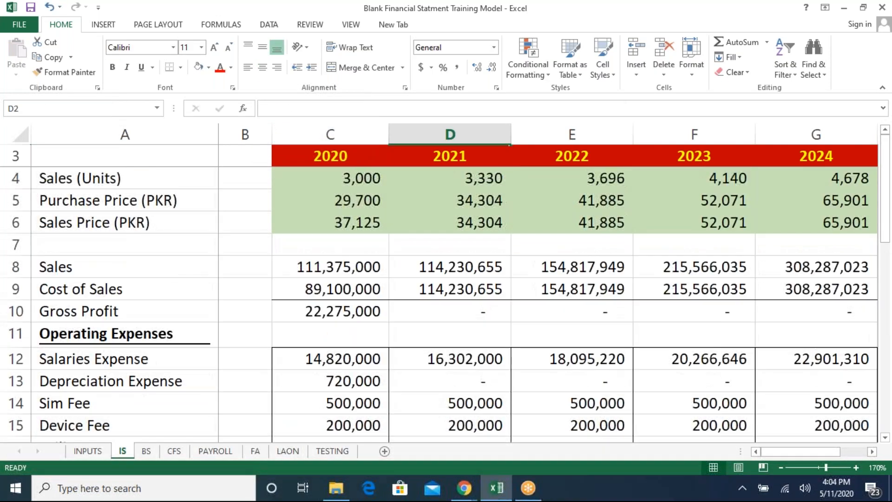
{"action": "key", "text": "Down"}
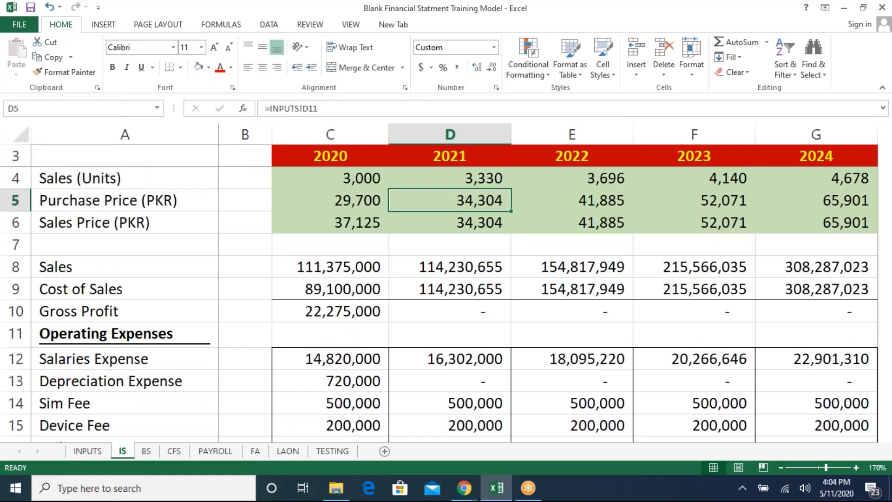
- On the inputs sheet, copy the 25% 2020 Profit Margin across 2021 to 2024
{"action": "key", "text": "ctrl+Page_Up"}
{"action": "key", "text": "Up"}
{"action": "key", "text": "Up"}
{"action": "key", "text": "Up"}
{"action": "key", "text": "Up"}
{"action": "key", "text": "Up"}
{"action": "key", "text": "Up"}
{"action": "key", "text": "Up"}
{"action": "key", "text": "Up"}
{"action": "key", "text": "Up"}
{"action": "key", "text": "Up"}
{"action": "key", "text": "Up"}
{"action": "key", "text": "Up"}
{"action": "key", "text": "Up"}
{"action": "key", "text": "Up"}
{"action": "key", "text": "Up"}
{"action": "key", "text": "Up"}
{"action": "key", "text": "Up"}
{"action": "key", "text": "Up"}
{"action": "key", "text": "Up"}
{"action": "key", "text": "Up"}
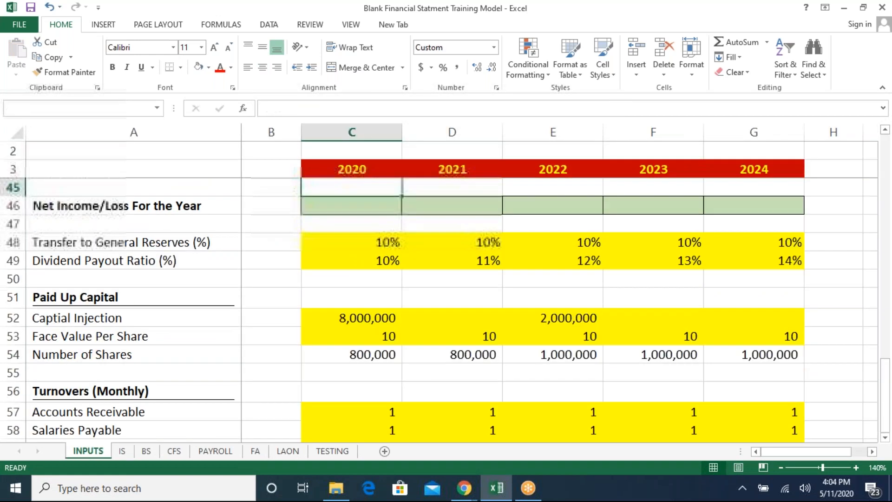
{"action": "key", "text": "Up"}
{"action": "key", "text": "Up"}
{"action": "key", "text": "Up"}
{"action": "key", "text": "Up"}
{"action": "key", "text": "Up"}
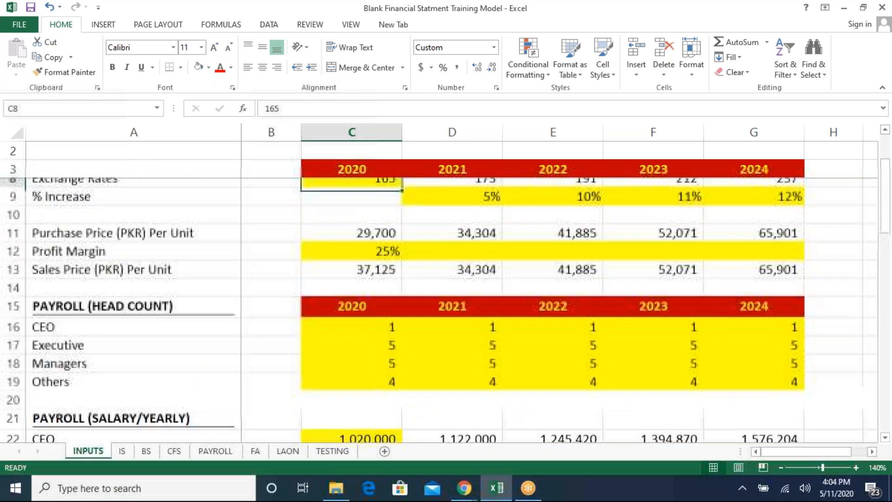
{"action": "key", "text": "Down"}
{"action": "key", "text": "Down"}
{"action": "key", "text": "Down"}
{"action": "key", "text": "Down"}
{"action": "key", "text": "Down"}
{"action": "key", "text": "Down"}
{"action": "key", "text": "ctrl+c"}
{"action": "key", "text": "Right"}
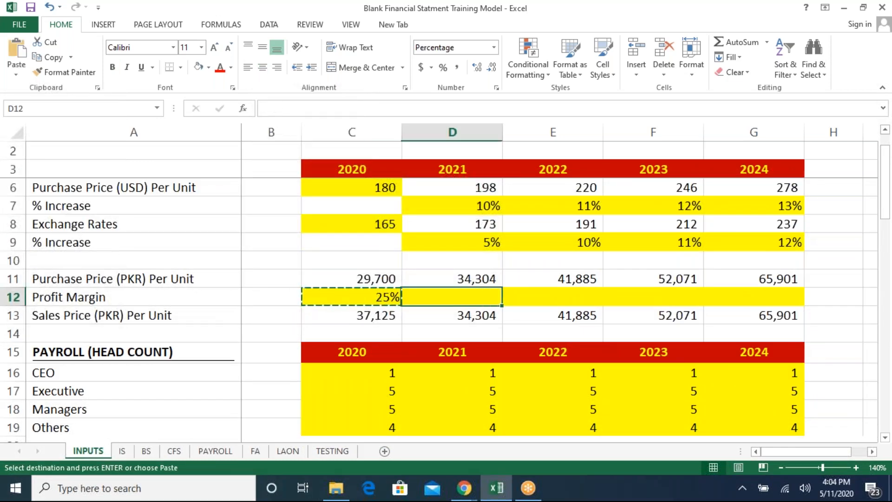
{"action": "key", "text": "shift+Right"}
{"action": "key", "text": "shift+Right"}
{"action": "key", "text": "shift+Right"}
{"action": "key", "text": "ctrl+v"}
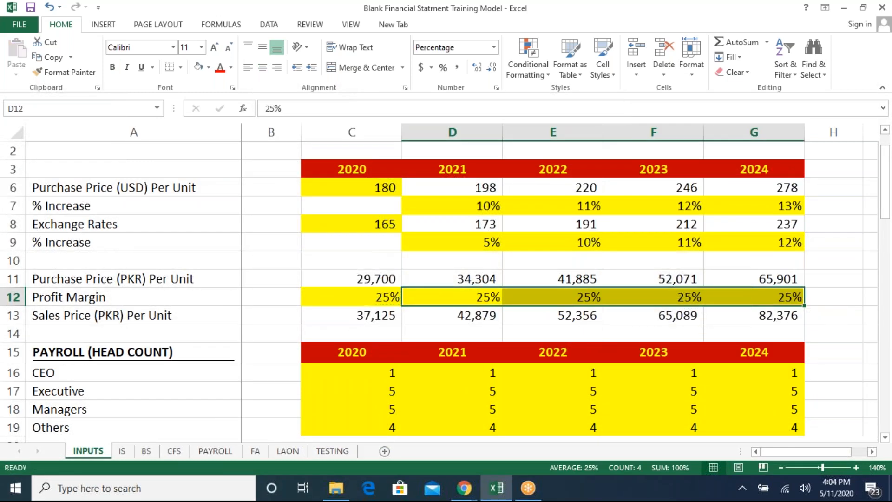
- Re-link the 2020 Depreciation Expense on the income statement to the Depreciations Expense on the FA sheet
{"action": "key", "text": "ctrl+Page_Down"}
{"action": "key", "text": "Left"}
{"action": "key", "text": "Down"}
{"action": "key", "text": "Down"}
{"action": "key", "text": "Down"}
{"action": "key", "text": "Down"}
{"action": "key", "text": "Down"}
{"action": "key", "text": "Down"}
{"action": "key", "text": "Down"}
{"action": "key", "text": "Down"}
{"action": "key", "text": "Down"}
{"action": "key", "text": "Down"}
{"action": "key", "text": "Down"}
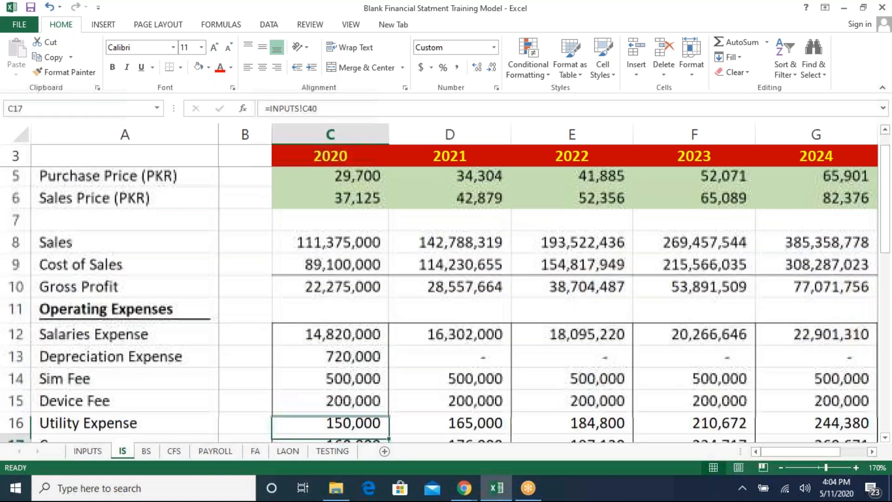
{"action": "key", "text": "Up"}
{"action": "key", "text": "Up"}
{"action": "key", "text": "Up"}
{"action": "key", "text": "Up"}
{"action": "key", "text": "ctrl+c"}
{"action": "key", "text": "Right"}
{"action": "key", "text": "shift+Right"}
{"action": "key", "text": "shift+Right"}
{"action": "key", "text": "shift+Right"}
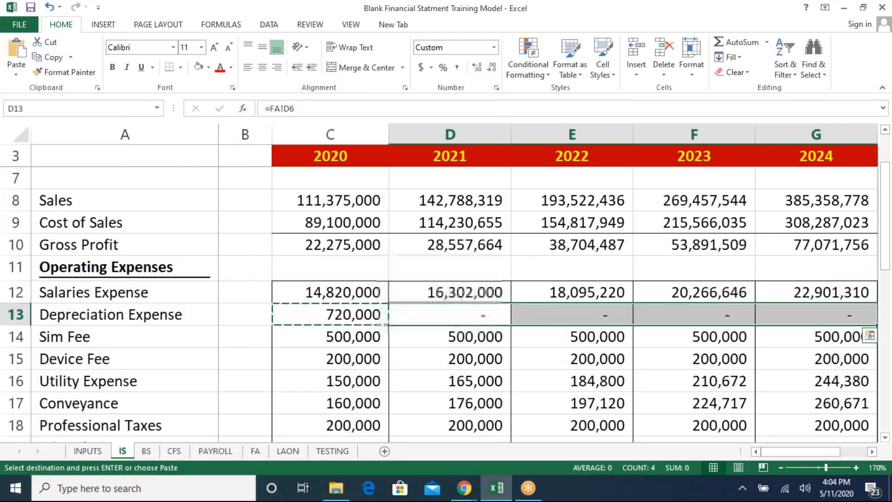
{"action": "key", "text": "Left"}
{"action": "key", "text": "F2"}
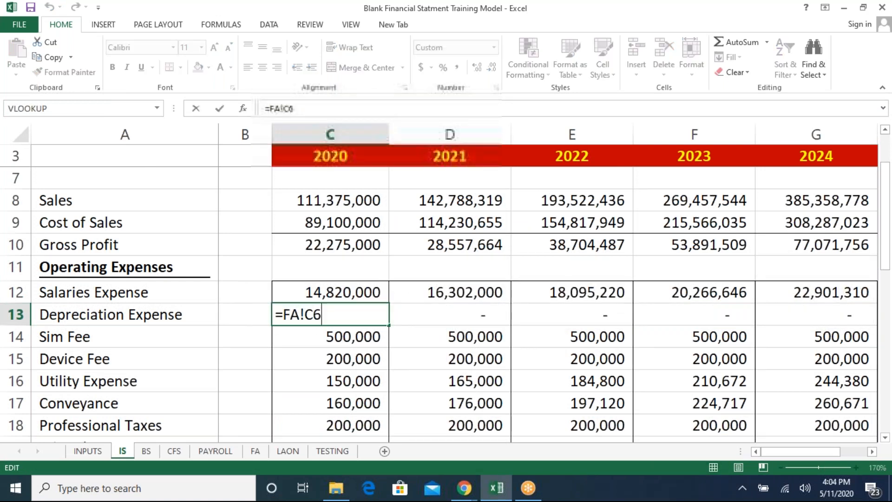
{"action": "key", "text": "Escape"}
{"action": "key", "text": "Right"}
{"action": "type", "text": "="}
{"action": "key", "text": "Escape"}
{"action": "key", "text": "Left"}
{"action": "key", "text": "F2"}
{"action": "key", "text": "Escape"}
{"action": "type", "text": "="}
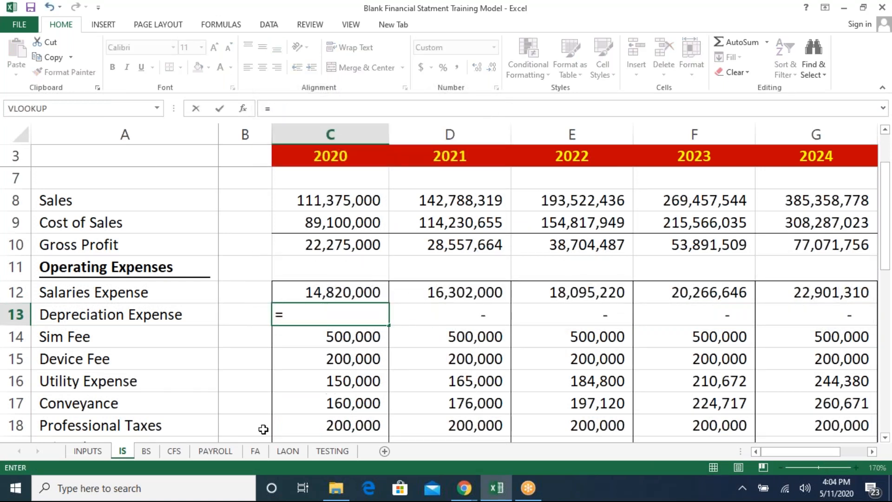
{"action": "left_click", "coordinate": [255, 451]}
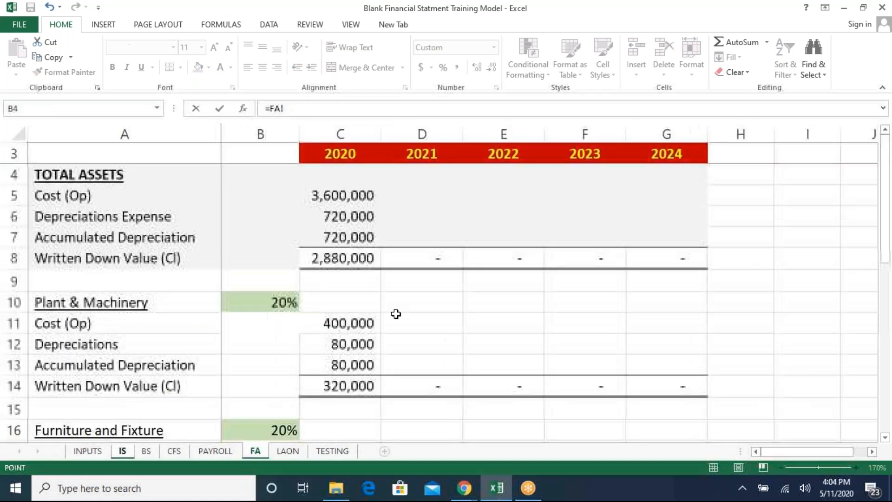
{"action": "left_click", "coordinate": [353, 217]}
{"action": "key", "text": "Return"}
- Copy the Depreciation Expense formula across 2021 to 2024
{"action": "key", "text": "Up"}
{"action": "key", "text": "ctrl+c"}
{"action": "key", "text": "Right"}
{"action": "key", "text": "ctrl+v"}
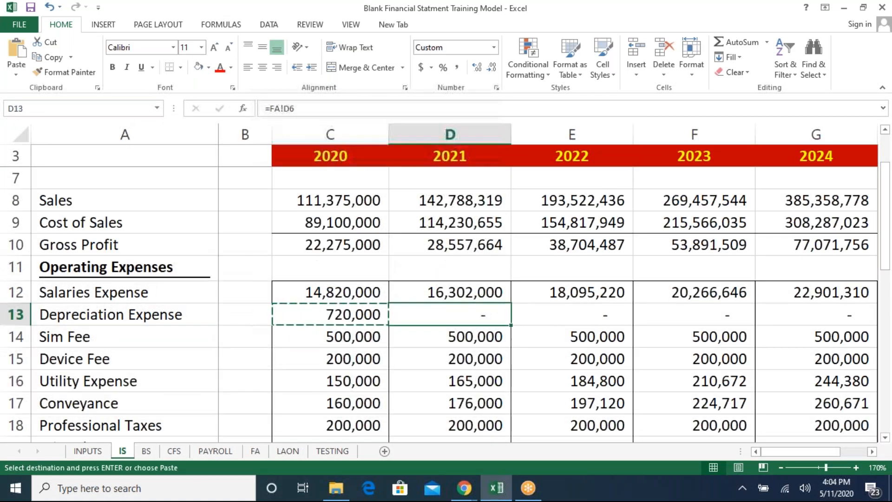
{"action": "key", "text": "shift+Right"}
{"action": "key", "text": "shift+Right"}
{"action": "key", "text": "shift+Right"}
{"action": "key", "text": "ctrl+v"}
{"action": "key", "text": "ctrl"}
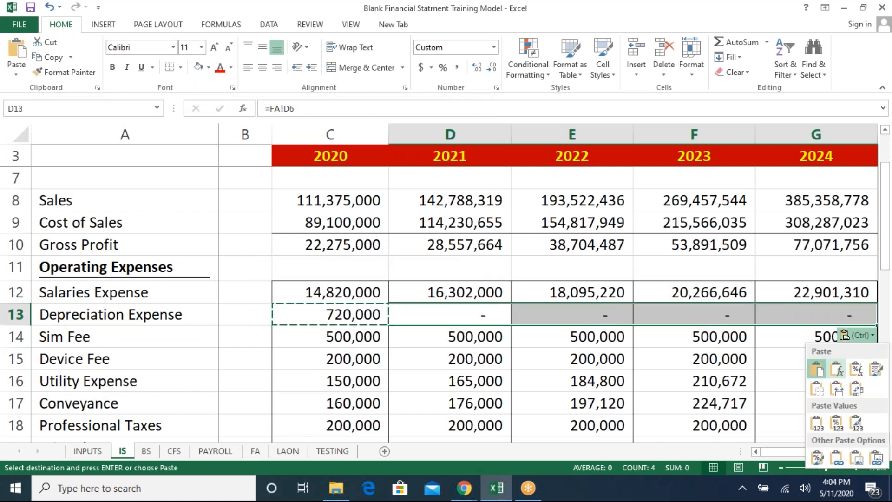
{"action": "key", "text": "Escape"}
{"action": "key", "text": "shift+Left"}
{"action": "key", "text": "shift+Left"}
{"action": "key", "text": "shift+Left"}
{"action": "key", "text": "F2"}
{"action": "key", "text": "Escape"}
- On the FA sheet, copy the 2020 Plant & Machinery schedule across 2021 to 2024
{"action": "key", "text": "ctrl+Page_Down"}
{"action": "key", "text": "ctrl+Page_Down"}
{"action": "key", "text": "ctrl+Page_Down"}
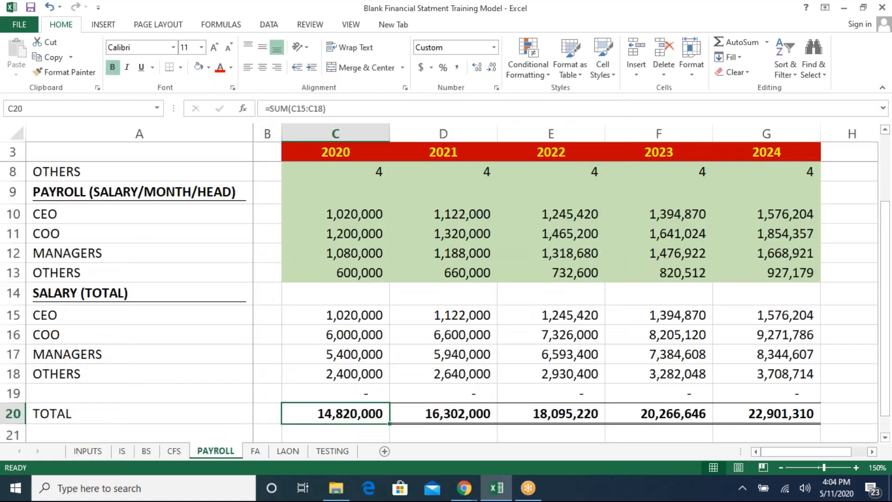
{"action": "key", "text": "ctrl+Page_Down"}
{"action": "key", "text": "Down"}
{"action": "key", "text": "Down"}
{"action": "key", "text": "Down"}
{"action": "key", "text": "Down"}
{"action": "key", "text": "Down"}
{"action": "key", "text": "Down"}
{"action": "key", "text": "Down"}
{"action": "key", "text": "Down"}
{"action": "key", "text": "Down"}
{"action": "key", "text": "Down"}
{"action": "key", "text": "Down"}
{"action": "key", "text": "Down"}
{"action": "key", "text": "Down"}
{"action": "key", "text": "Up"}
{"action": "key", "text": "Up"}
{"action": "key", "text": "Up"}
{"action": "key", "text": "Up"}
{"action": "key", "text": "Up"}
{"action": "key", "text": "shift+Down"}
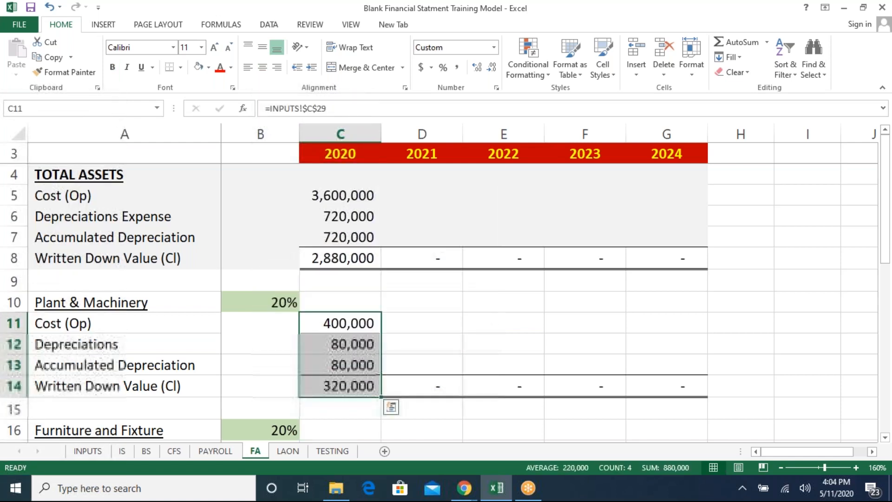
{"action": "key", "text": "ctrl+c"}
{"action": "key", "text": "Right"}
{"action": "key", "text": "shift+Down"}
{"action": "key", "text": "shift+Down"}
{"action": "key", "text": "shift+Down"}
{"action": "key", "text": "shift+Right"}
{"action": "key", "text": "shift+Right"}
{"action": "key", "text": "shift+Right"}
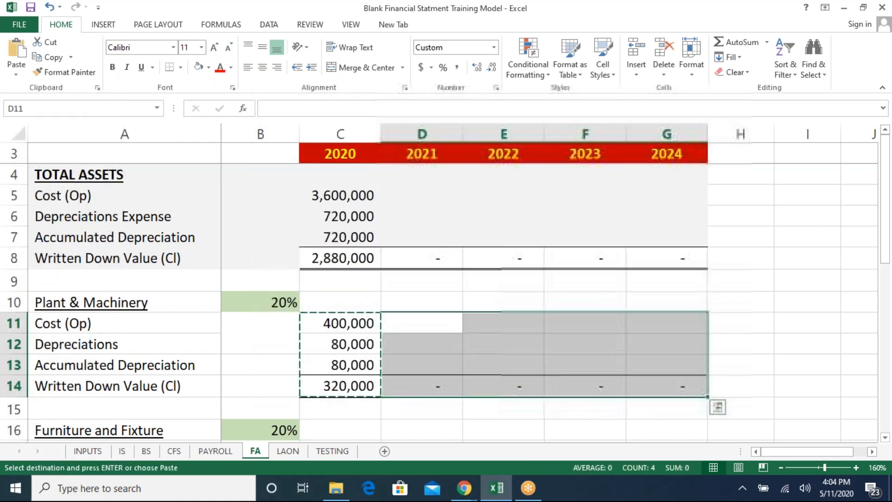
{"action": "key", "text": "ctrl+v"}
- On the FA sheet, copy the 2020 Furniture and Fixture schedule across 2021 to 2024
{"action": "key", "text": "Left"}
{"action": "key", "text": "Right"}
{"action": "key", "text": "Down"}
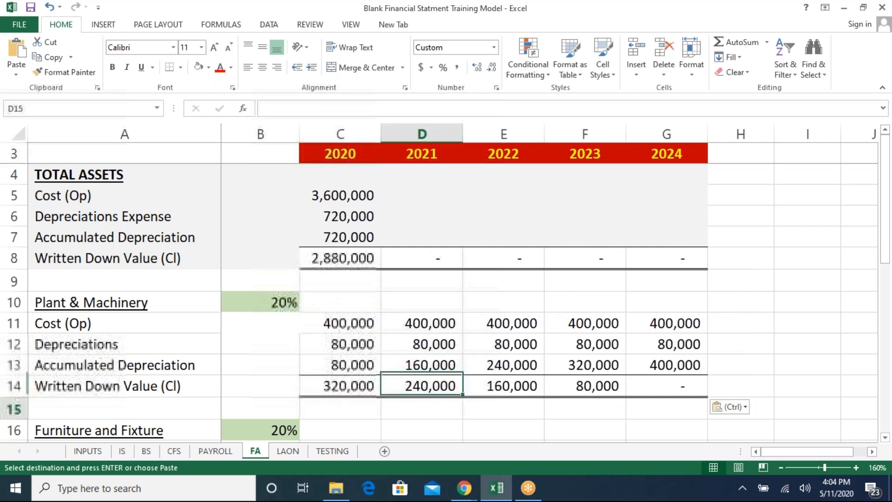
{"action": "key", "text": "Down"}
{"action": "key", "text": "Down"}
{"action": "key", "text": "Down"}
{"action": "key", "text": "Down"}
{"action": "key", "text": "Down"}
{"action": "key", "text": "Down"}
{"action": "key", "text": "Left"}
{"action": "key", "text": "Up"}
{"action": "key", "text": "Up"}
{"action": "key", "text": "Up"}
{"action": "key", "text": "shift+Down"}
{"action": "key", "text": "shift+Down"}
{"action": "key", "text": "shift+Down"}
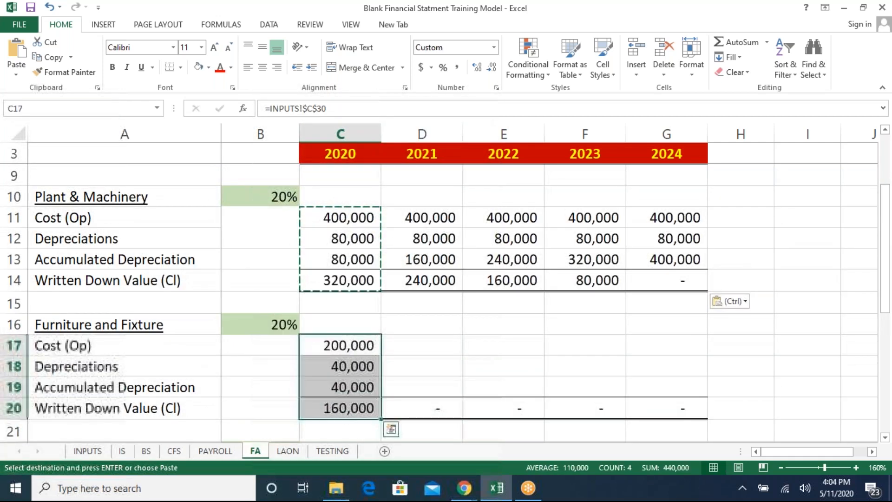
{"action": "key", "text": "ctrl+c"}
{"action": "key", "text": "ctrl+Right"}
{"action": "key", "text": "ctrl+Left"}
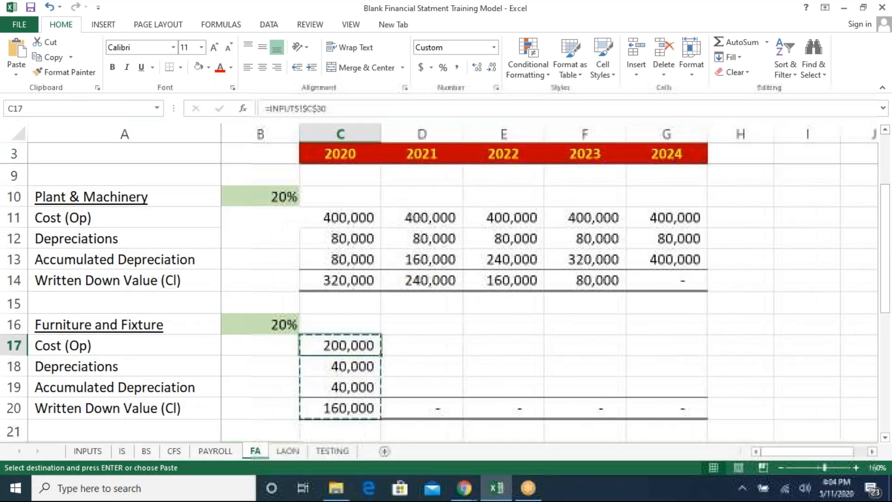
{"action": "key", "text": "shift+Down"}
{"action": "key", "text": "shift+Down"}
{"action": "key", "text": "shift+Down"}
{"action": "key", "text": "Right"}
{"action": "key", "text": "shift+Down"}
{"action": "key", "text": "shift+Down"}
{"action": "key", "text": "shift+Down"}
{"action": "key", "text": "shift+Right"}
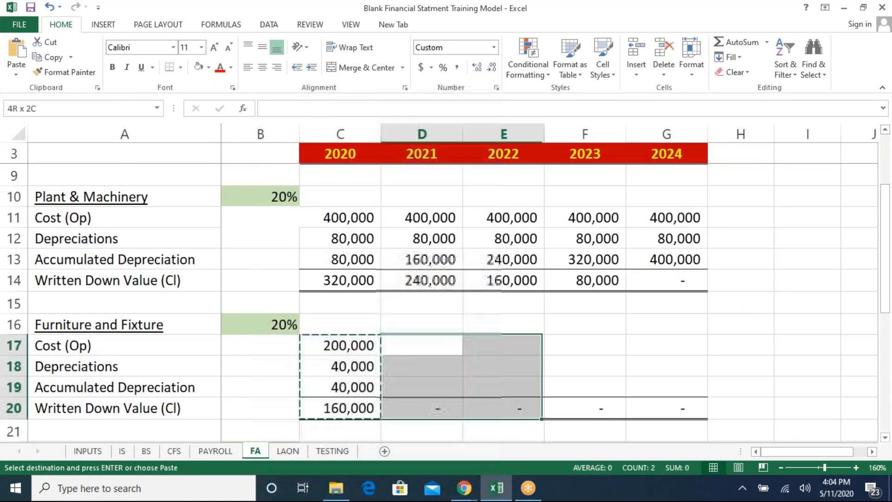
{"action": "key", "text": "shift+Right"}
{"action": "key", "text": "shift+Right"}
{"action": "key", "text": "ctrl+v"}
- Copy the 2020 Office Equipments schedule across 2021 to 2024
{"action": "key", "text": "Left"}
{"action": "key", "text": "Down"}
{"action": "key", "text": "Down"}
{"action": "key", "text": "Down"}
{"action": "key", "text": "Down"}
{"action": "key", "text": "Down"}
{"action": "key", "text": "Down"}
{"action": "key", "text": "Down"}
{"action": "key", "text": "Down"}
{"action": "key", "text": "Down"}
{"action": "key", "text": "Down"}
{"action": "key", "text": "Down"}
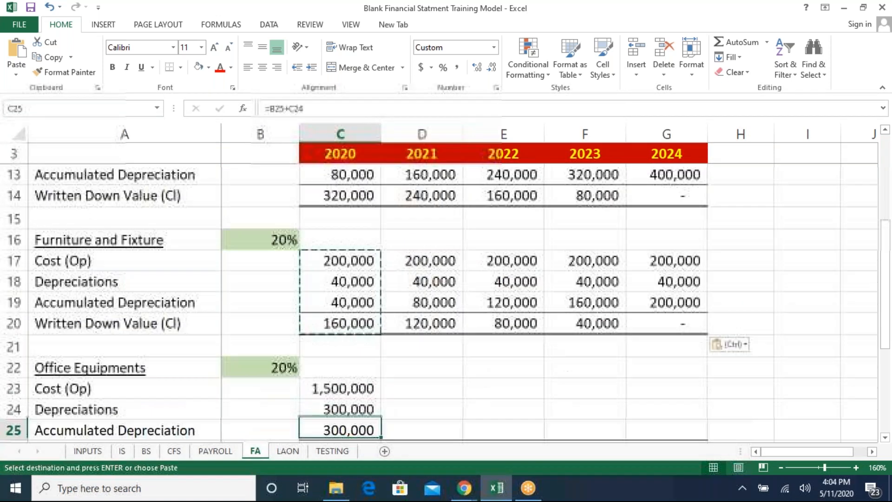
{"action": "key", "text": "Up"}
{"action": "key", "text": "Up"}
{"action": "key", "text": "Up"}
{"action": "key", "text": "Up"}
{"action": "key", "text": "Up"}
{"action": "key", "text": "shift+Down"}
{"action": "key", "text": "shift+Down"}
{"action": "key", "text": "shift+Down"}
{"action": "key", "text": "ctrl+c"}
{"action": "key", "text": "ctrl+Right"}
{"action": "key", "text": "ctrl+Left"}
{"action": "key", "text": "Left"}
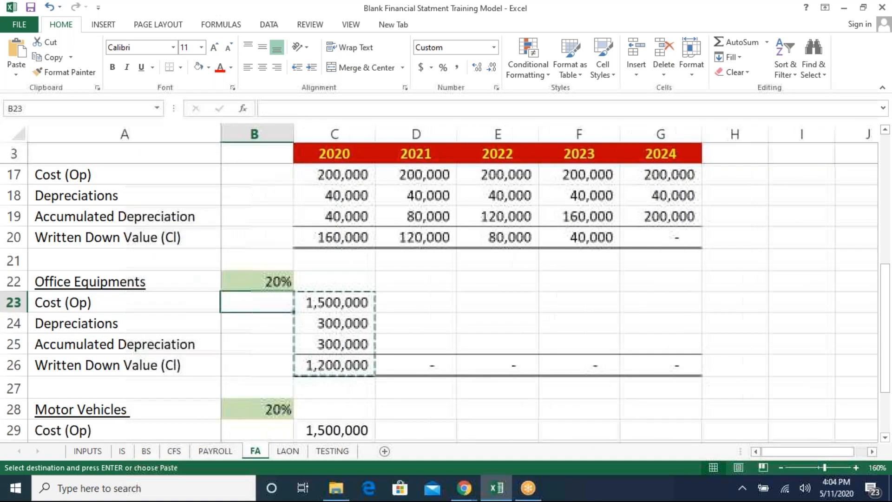
{"action": "key", "text": "Right"}
{"action": "key", "text": "Right"}
{"action": "key", "text": "shift+Down"}
{"action": "key", "text": "shift+Right"}
{"action": "key", "text": "shift+Right"}
{"action": "key", "text": "shift+Right"}
{"action": "key", "text": "ctrl+v"}
- Copy the 2020 Motor Vehicles schedule across 2021 to 2024
{"action": "key", "text": "Left"}
{"action": "key", "text": "Down"}
{"action": "key", "text": "Down"}
{"action": "key", "text": "Down"}
{"action": "key", "text": "Down"}
{"action": "key", "text": "Down"}
{"action": "key", "text": "Down"}
{"action": "key", "text": "Down"}
{"action": "key", "text": "Down"}
{"action": "key", "text": "Down"}
{"action": "key", "text": "Down"}
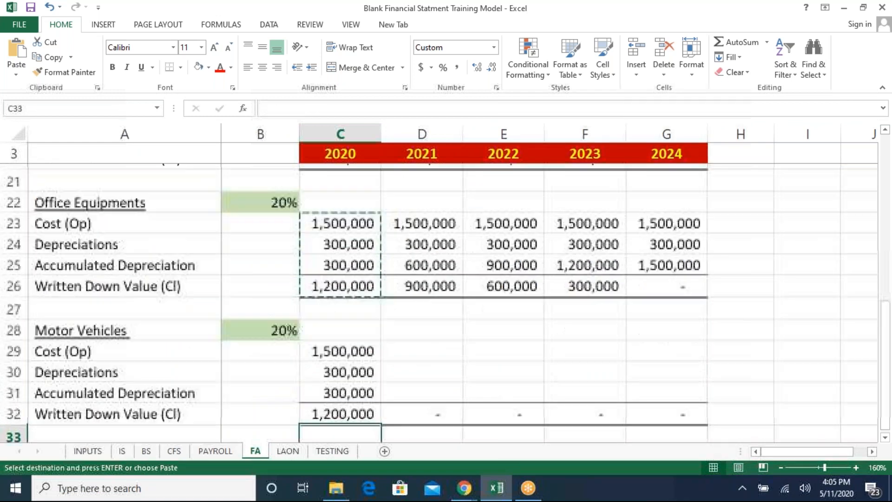
{"action": "key", "text": "Up"}
{"action": "key", "text": "Up"}
{"action": "key", "text": "Up"}
{"action": "key", "text": "Up"}
{"action": "key", "text": "Up"}
{"action": "key", "text": "ctrl+v"}
{"action": "key", "text": "Right"}
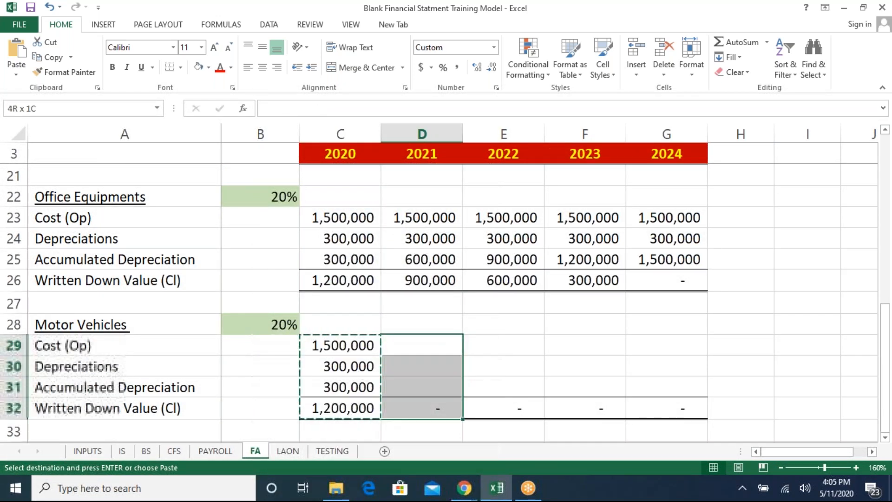
{"action": "key", "text": "shift+Right"}
{"action": "key", "text": "shift+Right"}
{"action": "key", "text": "Right"}
{"action": "key", "text": "Left"}
{"action": "key", "text": "Left"}
{"action": "key", "text": "shift+Down"}
{"action": "key", "text": "shift+Down"}
{"action": "key", "text": "shift+Down"}
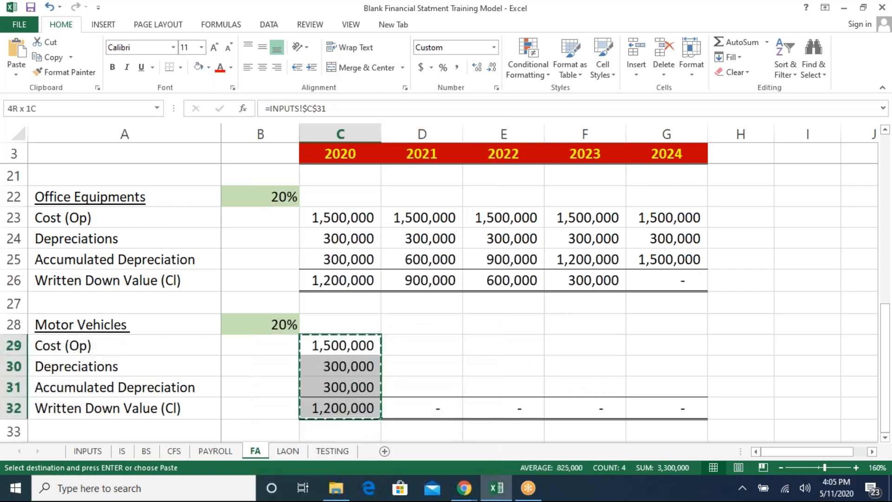
{"action": "key", "text": "Right"}
{"action": "key", "text": "shift+Right"}
{"action": "key", "text": "shift+Right"}
{"action": "key", "text": "shift+Right"}
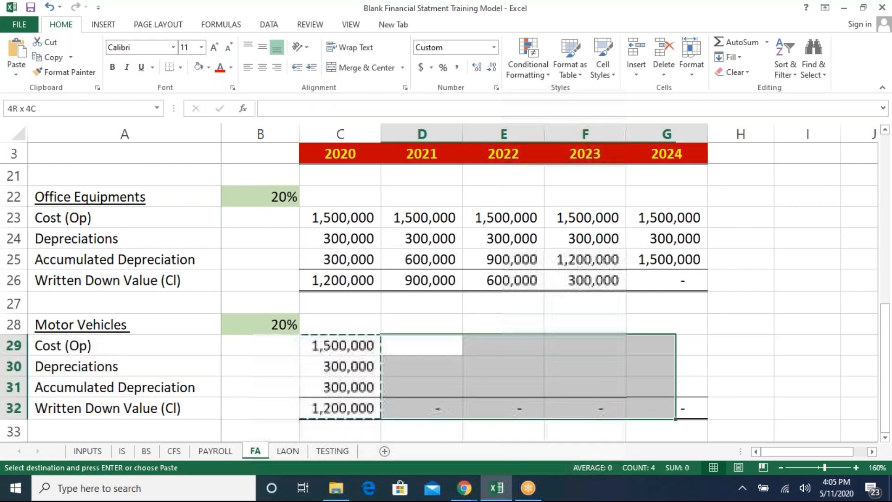
{"action": "key", "text": "ctrl+v"}
{"action": "key", "text": "Left"}
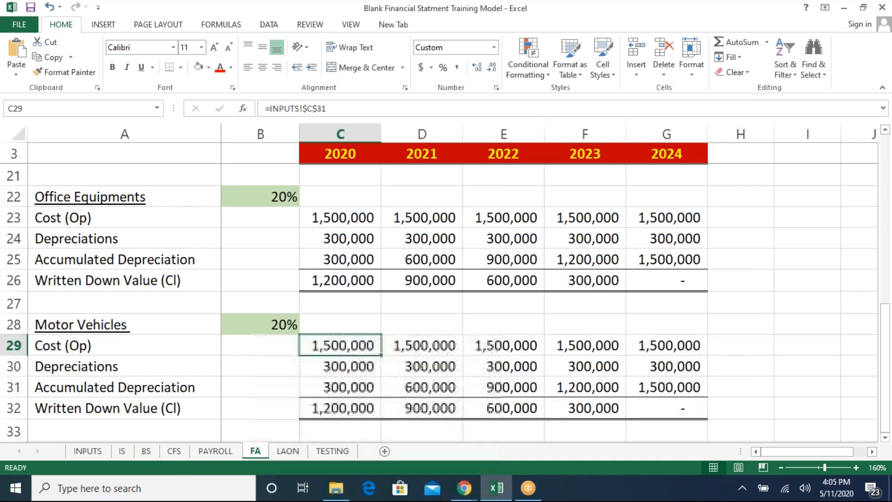
- Copy the 2020 Total Assets summary formulas across 2021 to 2024
{"action": "key", "text": "Down"}
{"action": "key", "text": "Down"}
{"action": "key", "text": "Down"}
{"action": "key", "text": "Down"}
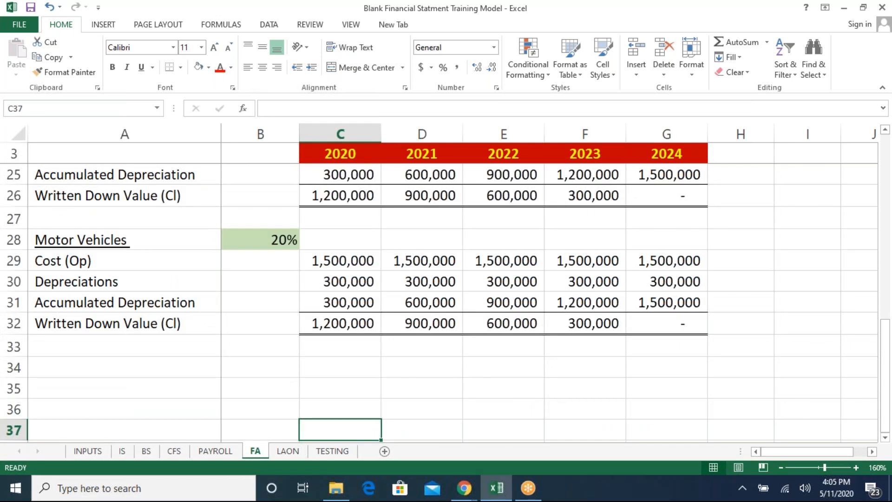
{"action": "key", "text": "Up"}
{"action": "key", "text": "Up"}
{"action": "key", "text": "Up"}
{"action": "key", "text": "Up"}
{"action": "key", "text": "Up"}
{"action": "key", "text": "Up"}
{"action": "key", "text": "Up"}
{"action": "key", "text": "Up"}
{"action": "key", "text": "Up"}
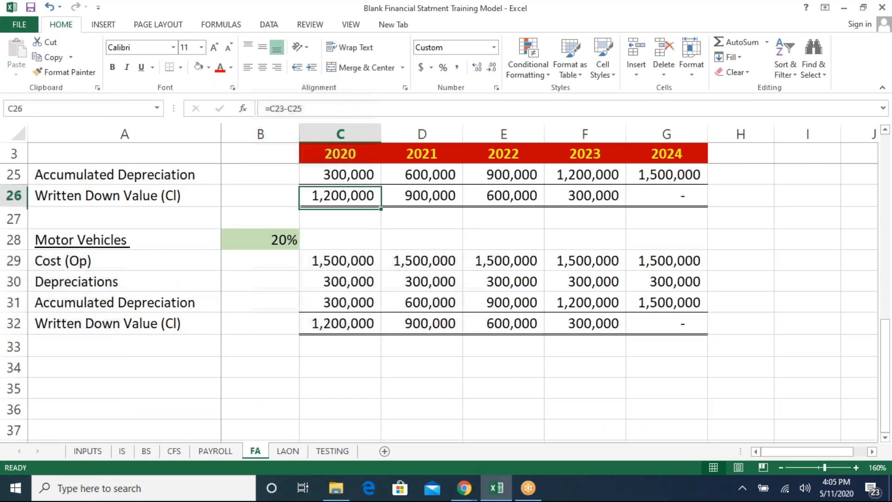
{"action": "key", "text": "Up"}
{"action": "key", "text": "Up"}
{"action": "key", "text": "Up"}
{"action": "key", "text": "Up"}
{"action": "key", "text": "Up"}
{"action": "key", "text": "Up"}
{"action": "key", "text": "Up"}
{"action": "key", "text": "Up"}
{"action": "key", "text": "Up"}
{"action": "key", "text": "Up"}
{"action": "key", "text": "Up"}
{"action": "key", "text": "Up"}
{"action": "key", "text": "Up"}
{"action": "key", "text": "Up"}
{"action": "key", "text": "Up"}
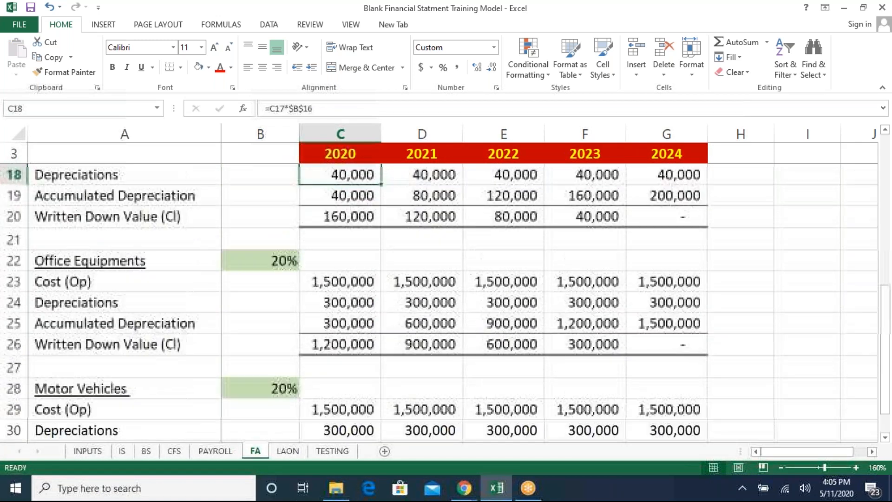
{"action": "key", "text": "Up"}
{"action": "key", "text": "Up"}
{"action": "key", "text": "Up"}
{"action": "key", "text": "Up"}
{"action": "key", "text": "Up"}
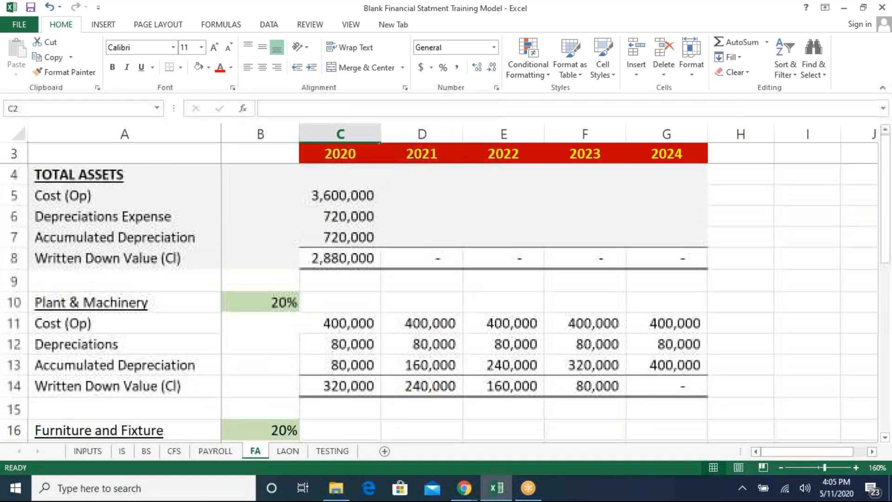
{"action": "key", "text": "Down"}
{"action": "key", "text": "shift+Down"}
{"action": "key", "text": "ctrl+c"}
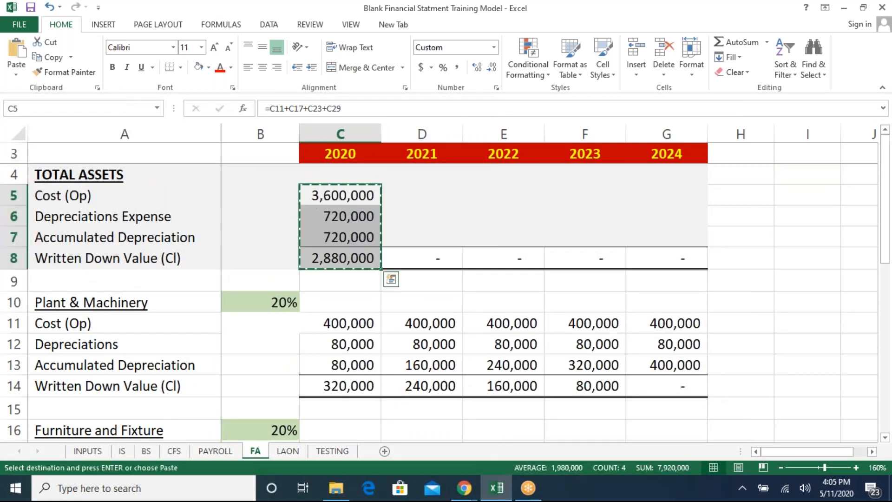
{"action": "key", "text": "ctrl+Right"}
{"action": "key", "text": "Home"}
{"action": "key", "text": "Right"}
{"action": "key", "text": "Right"}
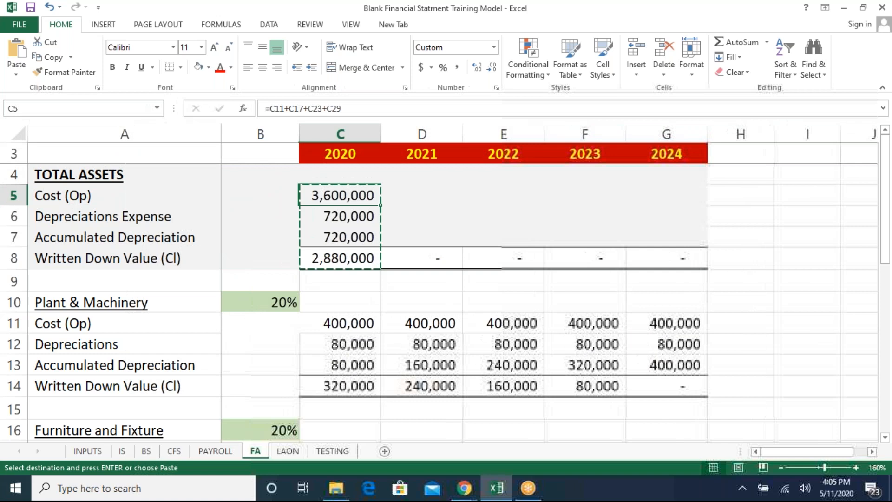
{"action": "key", "text": "Right"}
{"action": "key", "text": "shift+Down"}
{"action": "key", "text": "shift+Down"}
{"action": "key", "text": "shift+Down"}
{"action": "key", "text": "shift+Right"}
{"action": "key", "text": "shift+Right"}
{"action": "key", "text": "shift+Right"}
{"action": "key", "text": "ctrl+v"}
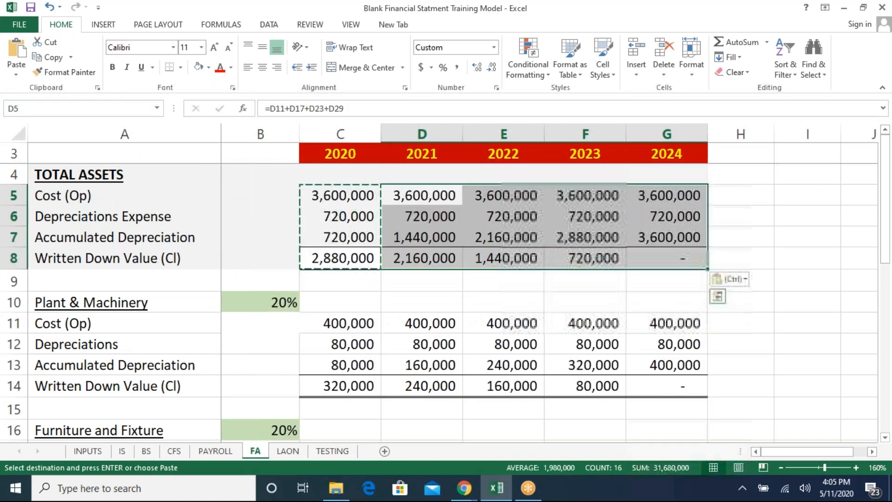
{"action": "key", "text": "Escape"}
{"action": "key", "text": "Left"}
{"action": "key", "text": "Right"}
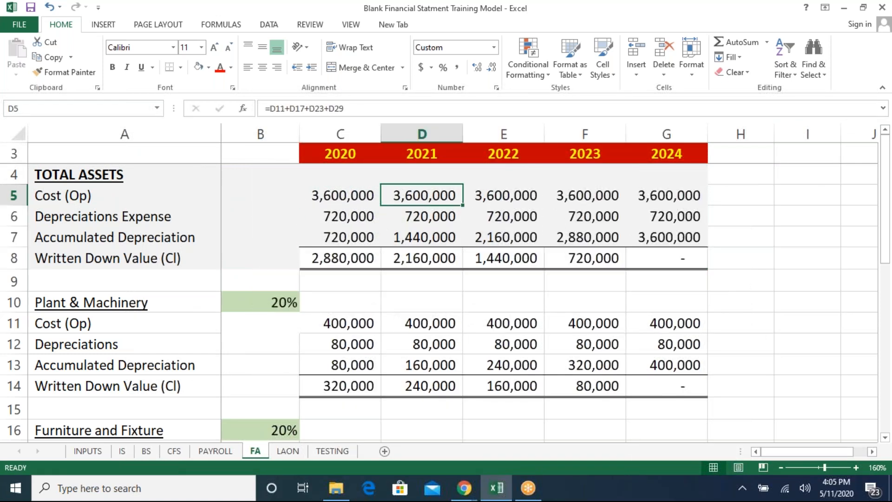
- On the income statement, copy the 2020 Total Operating Expense through Net Income/Net Loss formulas across 2021 to 2024
{"action": "key", "text": "ctrl+Page_Up"}
{"action": "key", "text": "ctrl+Page_Up"}
{"action": "key", "text": "ctrl+Page_Up"}
{"action": "key", "text": "ctrl+Page_Up"}
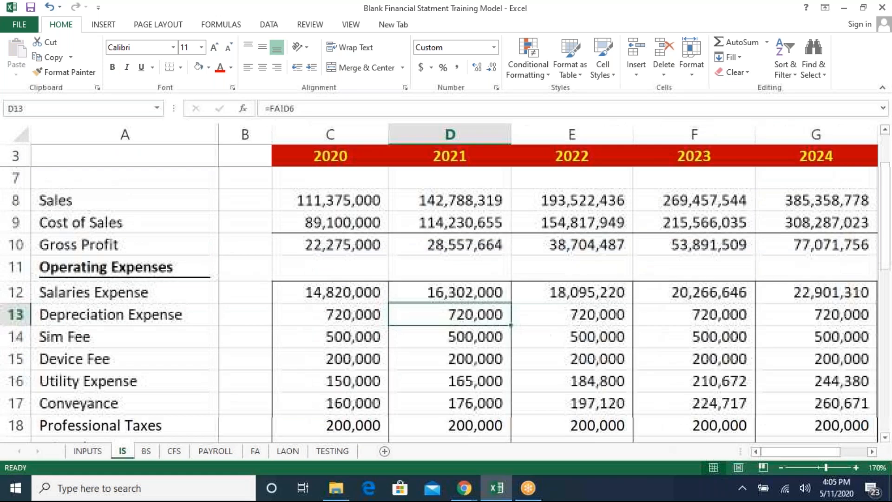
{"action": "key", "text": "Down"}
{"action": "key", "text": "Down"}
{"action": "key", "text": "Down"}
{"action": "key", "text": "Down"}
{"action": "key", "text": "Down"}
{"action": "key", "text": "Down"}
{"action": "key", "text": "Down"}
{"action": "key", "text": "Down"}
{"action": "key", "text": "Down"}
{"action": "key", "text": "Down"}
{"action": "key", "text": "Down"}
{"action": "key", "text": "Down"}
{"action": "key", "text": "Up"}
{"action": "key", "text": "Up"}
{"action": "key", "text": "Up"}
{"action": "key", "text": "Up"}
{"action": "key", "text": "Left"}
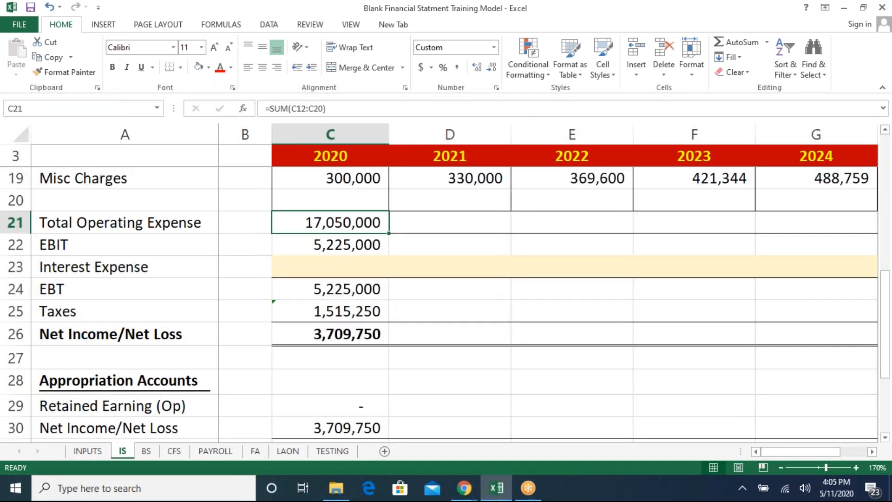
{"action": "key", "text": "shift+Down"}
{"action": "key", "text": "shift+Down"}
{"action": "key", "text": "shift+Down"}
{"action": "key", "text": "shift+Down"}
{"action": "key", "text": "shift+Down"}
{"action": "key", "text": "ctrl+c"}
{"action": "key", "text": "Right"}
{"action": "key", "text": "shift+Down"}
{"action": "key", "text": "shift+Down"}
{"action": "key", "text": "shift+Down"}
{"action": "key", "text": "shift+Down"}
{"action": "key", "text": "shift+Down"}
{"action": "key", "text": "shift+Right"}
{"action": "key", "text": "shift+Right"}
{"action": "key", "text": "shift+Right"}
{"action": "key", "text": "ctrl+v"}
{"action": "key", "text": "Left"}
{"action": "key", "text": "Down"}
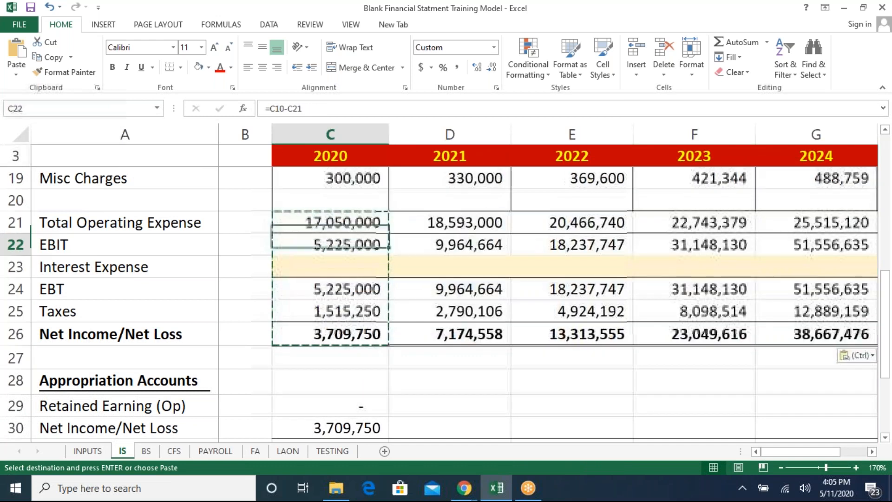
- Examine the Appropriation Accounts section below the Net Income/Net Loss row
{"action": "key", "text": "Down"}
{"action": "key", "text": "Down"}
{"action": "key", "text": "Down"}
{"action": "key", "text": "Down"}
{"action": "key", "text": "Down"}
{"action": "key", "text": "Down"}
{"action": "key", "text": "Down"}
{"action": "key", "text": "Down"}
{"action": "key", "text": "Down"}
{"action": "key", "text": "Down"}
{"action": "key", "text": "Down"}
{"action": "key", "text": "Down"}
{"action": "key", "text": "Down"}
{"action": "key", "text": "Up"}
{"action": "key", "text": "Up"}
{"action": "key", "text": "Up"}
{"action": "key", "text": "Up"}
{"action": "key", "text": "Up"}
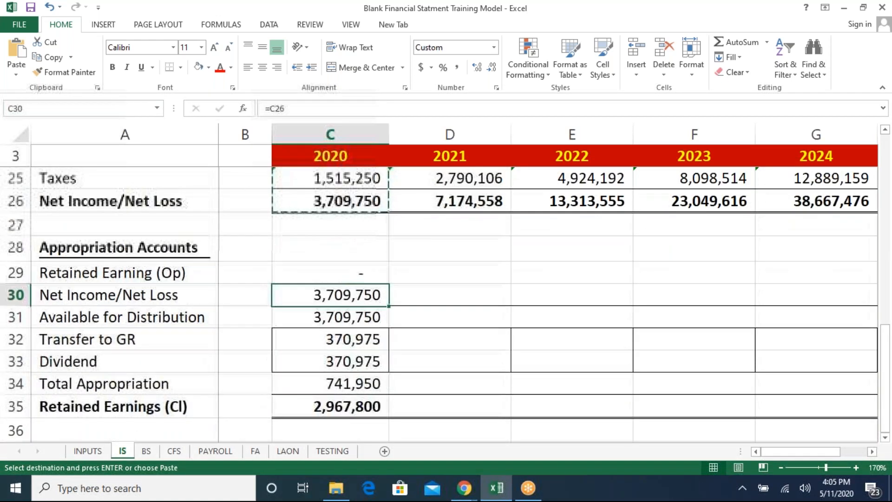
- Copy the 2020 Appropriation Accounts formulas, Retained Earning (Op) through Retained Earnings (Cl), across 2021 to 2024
{"action": "key", "text": "Up"}
{"action": "key", "text": "shift+Down"}
{"action": "key", "text": "shift+Down"}
{"action": "key", "text": "shift+Down"}
{"action": "key", "text": "shift+Down"}
{"action": "key", "text": "shift+Down"}
{"action": "key", "text": "shift+Down"}
{"action": "key", "text": "ctrl+c"}
{"action": "key", "text": "ctrl+Right"}
{"action": "key", "text": "ctrl+Left"}
{"action": "key", "text": "ctrl+Left"}
{"action": "key", "text": "Right"}
{"action": "key", "text": "Right"}
{"action": "key", "text": "Right"}
{"action": "key", "text": "shift+Down"}
{"action": "key", "text": "shift+Down"}
{"action": "key", "text": "shift+Down"}
{"action": "key", "text": "shift+Down"}
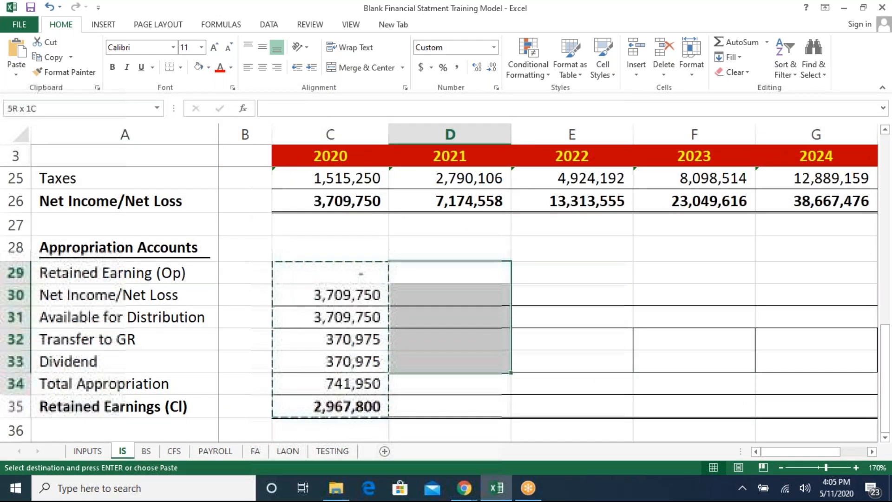
{"action": "key", "text": "shift+Down"}
{"action": "key", "text": "shift+Down"}
{"action": "key", "text": "shift+Right"}
{"action": "key", "text": "shift+Right"}
{"action": "key", "text": "shift+Right"}
{"action": "key", "text": "shift+Right"}
{"action": "key", "text": "shift+Left"}
{"action": "key", "text": "ctrl+v"}
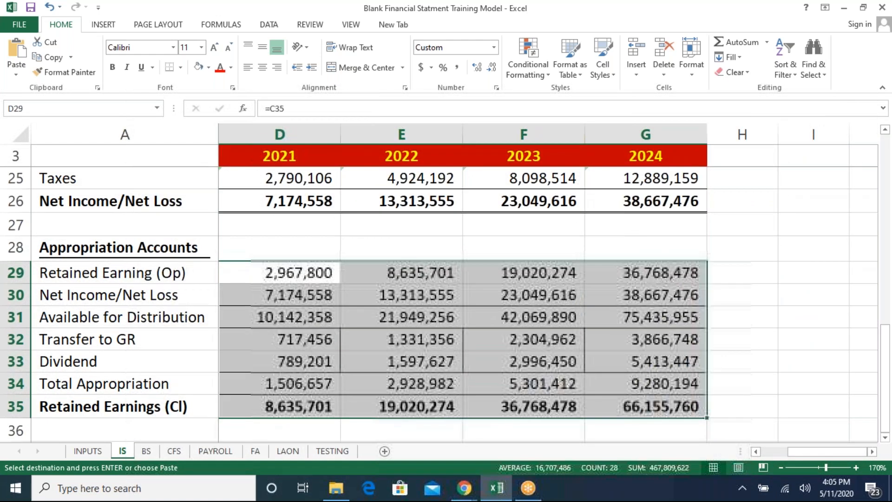
{"action": "key", "text": "Left"}
{"action": "key", "text": "Left"}
{"action": "key", "text": "Escape"}
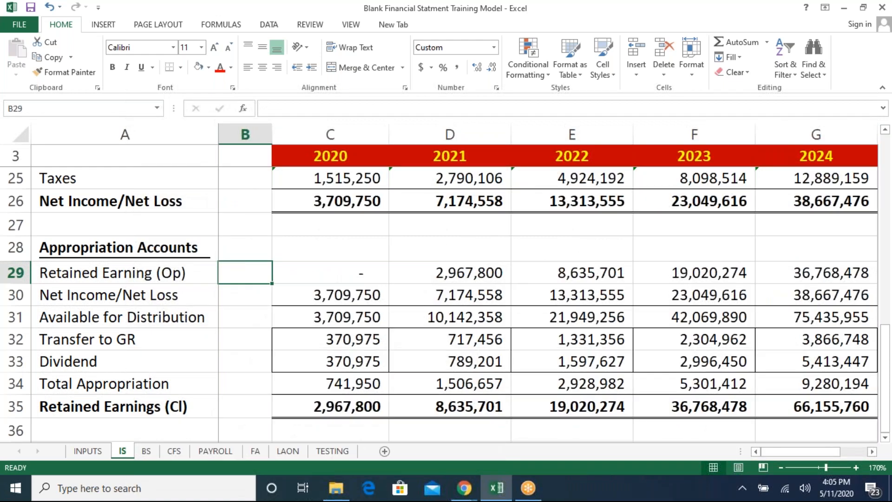
- On the balance sheet, copy the 2020 Fixed Assets formulas for Cost through Written Down Value across 2021 to 2024
{"action": "key", "text": "ctrl+Page_Down"}
{"action": "key", "text": "Up"}
{"action": "key", "text": "Up"}
{"action": "key", "text": "Up"}
{"action": "key", "text": "Up"}
{"action": "key", "text": "Up"}
{"action": "key", "text": "Up"}
{"action": "key", "text": "ctrl+c"}
{"action": "key", "text": "Right"}
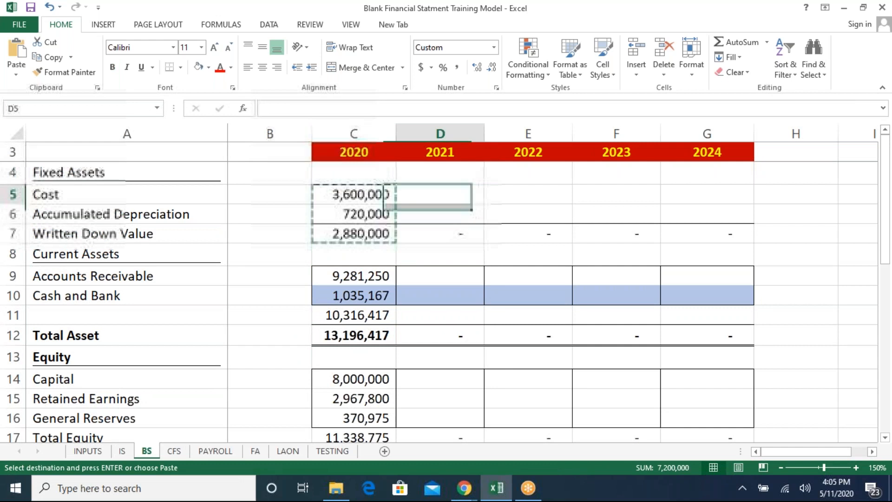
{"action": "key", "text": "shift+Down"}
{"action": "key", "text": "shift+Down"}
{"action": "key", "text": "shift+Right"}
{"action": "key", "text": "shift+Right"}
{"action": "key", "text": "shift+Right"}
{"action": "key", "text": "ctrl+v"}
- Copy the 2020 Accounts Receivable and current assets subtotal formulas across 2021 to 2024
{"action": "key", "text": "Down"}
{"action": "key", "text": "Down"}
{"action": "key", "text": "Down"}
{"action": "key", "text": "Down"}
{"action": "key", "text": "Left"}
{"action": "key", "text": "shift+Down"}
{"action": "key", "text": "shift+Down"}
{"action": "key", "text": "ctrl"}
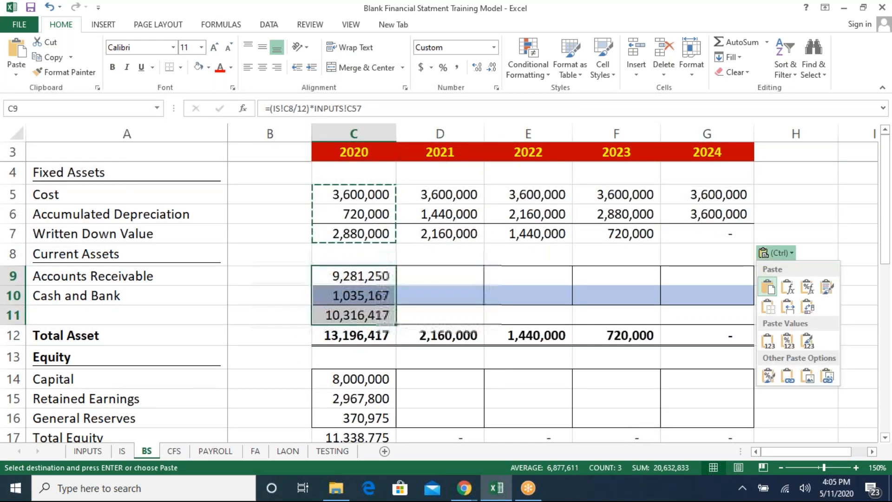
{"action": "key", "text": "Escape"}
{"action": "key", "text": "shift+Down"}
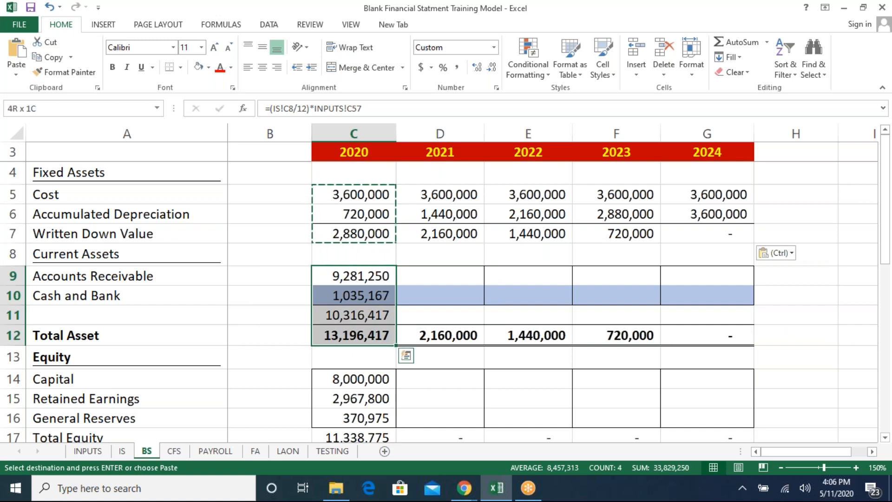
{"action": "key", "text": "Right"}
{"action": "key", "text": "Escape"}
{"action": "key", "text": "Left"}
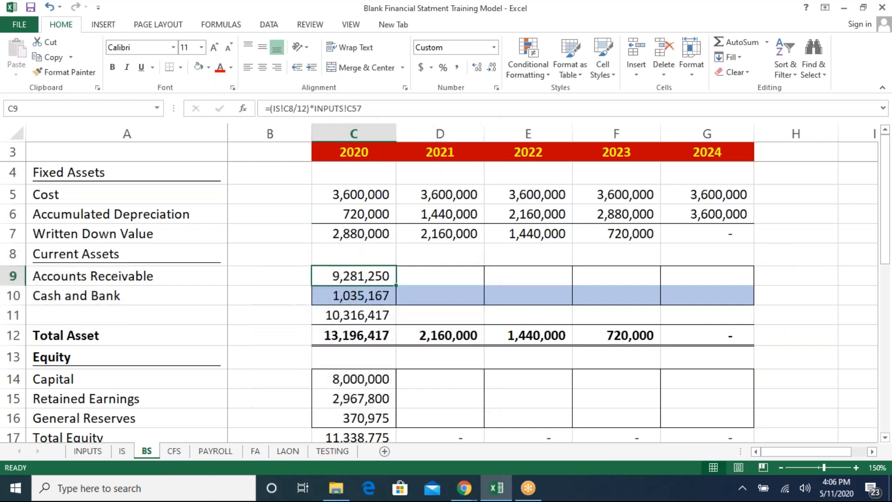
{"action": "key", "text": "shift+Down"}
{"action": "key", "text": "shift+Down"}
{"action": "key", "text": "Right"}
{"action": "key", "text": "shift+Down"}
{"action": "key", "text": "shift+Down"}
{"action": "key", "text": "shift+Down"}
{"action": "key", "text": "shift+Right"}
{"action": "key", "text": "shift+Right"}
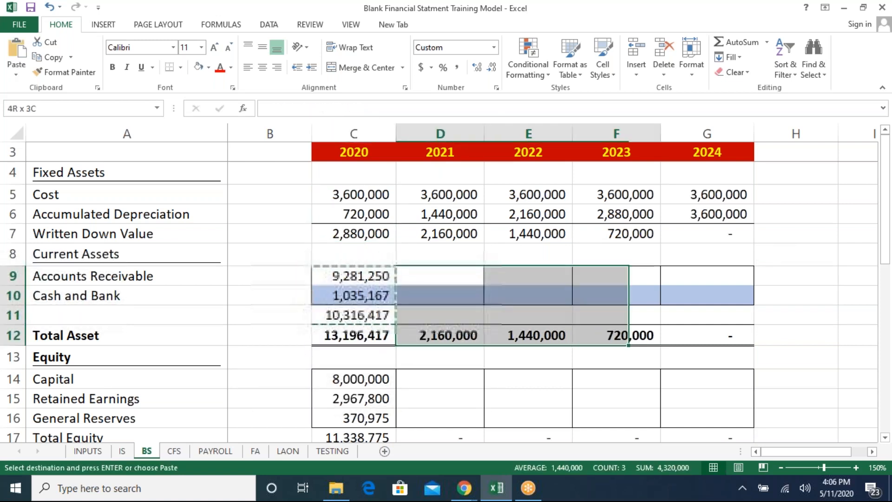
{"action": "key", "text": "shift+Up"}
{"action": "key", "text": "shift+Up"}
{"action": "key", "text": "shift+Right"}
{"action": "key", "text": "shift+Down"}
{"action": "key", "text": "ctrl+v"}
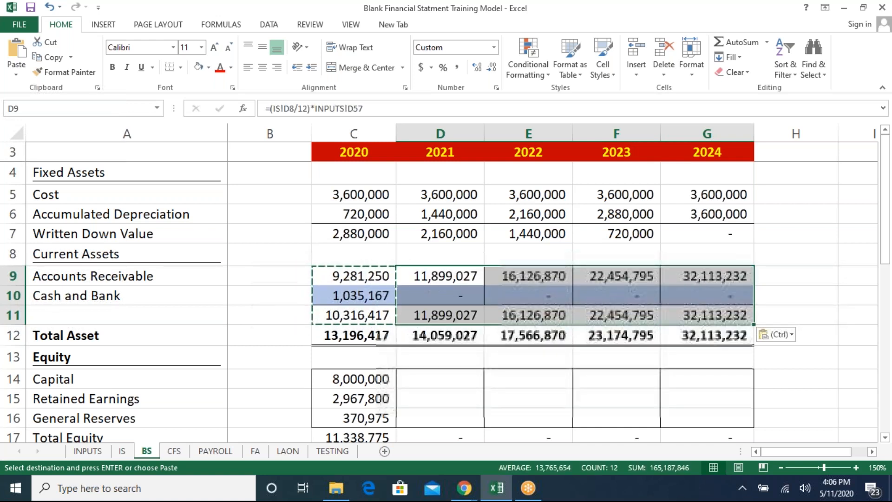
{"action": "key", "text": "Escape"}
- Review the balance sheet, income statement and cash flow statement figures for the extended years
{"action": "key", "text": "Down"}
{"action": "key", "text": "Down"}
{"action": "key", "text": "Left"}
{"action": "key", "text": "Left"}
{"action": "key", "text": "Down"}
{"action": "key", "text": "Down"}
{"action": "key", "text": "Down"}
{"action": "key", "text": "Up"}
{"action": "key", "text": "Up"}
{"action": "key", "text": "Up"}
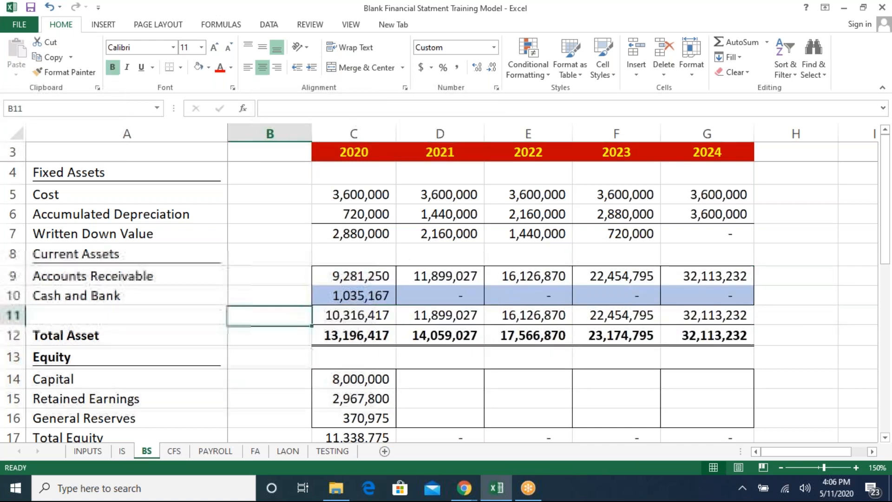
{"action": "key", "text": "Right"}
{"action": "key", "text": "Right"}
{"action": "key", "text": "Down"}
{"action": "key", "text": "Down"}
{"action": "key", "text": "Down"}
{"action": "key", "text": "Down"}
{"action": "key", "text": "Left"}
{"action": "key", "text": "Up"}
{"action": "key", "text": "Up"}
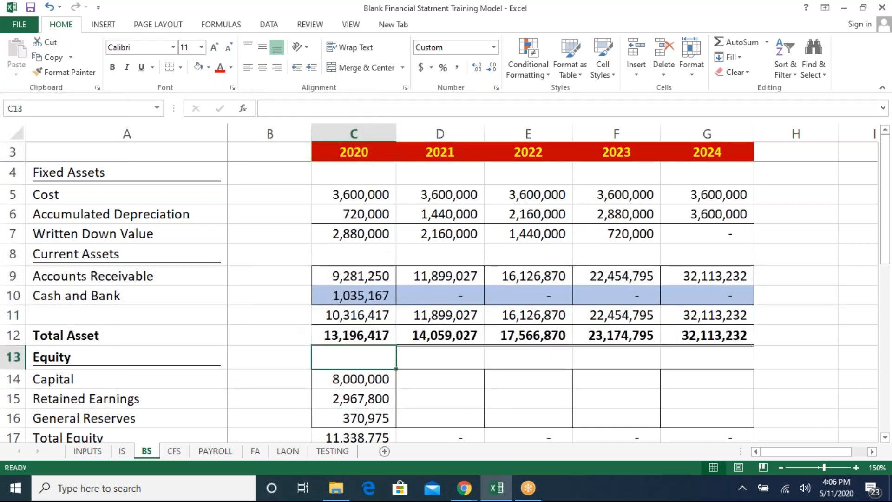
{"action": "key", "text": "ctrl+Page_Up"}
{"action": "key", "text": "Down"}
{"action": "key", "text": "Down"}
{"action": "key", "text": "Down"}
{"action": "key", "text": "Down"}
{"action": "key", "text": "ctrl+Page_Down"}
{"action": "key", "text": "ctrl+Page_Down"}
{"action": "key", "text": "Down"}
{"action": "key", "text": "Up"}
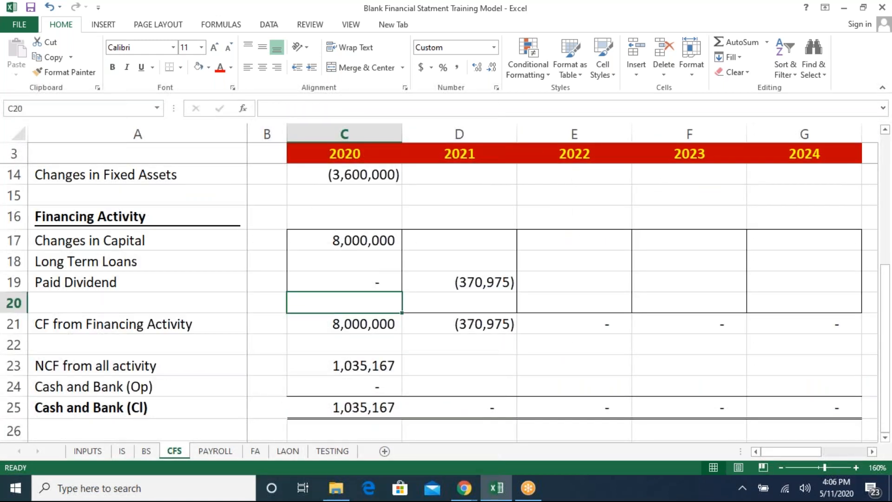
{"action": "key", "text": "ctrl+Page_Up"}
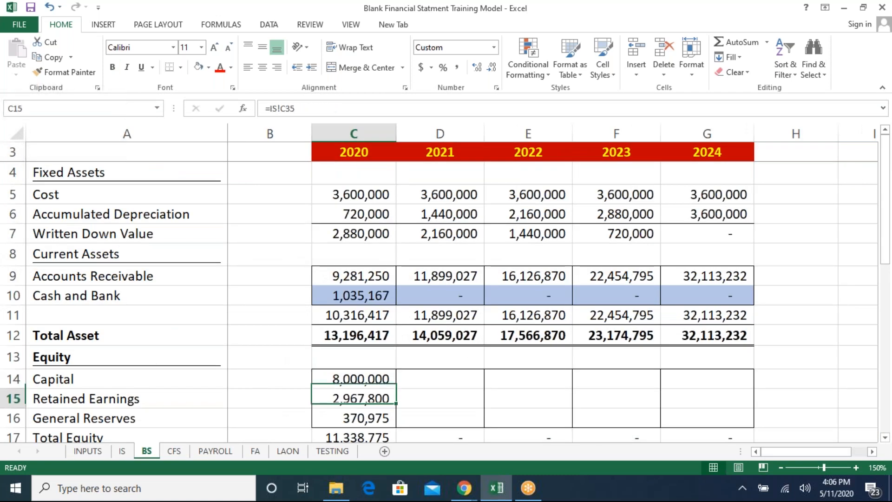
- Copy the 2020 Equity formulas, Capital through Total Equity, across 2021 to 2024 on the balance sheet
{"action": "key", "text": "Down"}
{"action": "key", "text": "Down"}
{"action": "key", "text": "Down"}
{"action": "key", "text": "Down"}
{"action": "key", "text": "Down"}
{"action": "key", "text": "Down"}
{"action": "key", "text": "Down"}
{"action": "key", "text": "Down"}
{"action": "key", "text": "Down"}
{"action": "key", "text": "Down"}
{"action": "key", "text": "Up"}
{"action": "key", "text": "Up"}
{"action": "key", "text": "Up"}
{"action": "key", "text": "Up"}
{"action": "key", "text": "Up"}
{"action": "key", "text": "Up"}
{"action": "key", "text": "Up"}
{"action": "key", "text": "Up"}
{"action": "key", "text": "Up"}
{"action": "key", "text": "Up"}
{"action": "key", "text": "Up"}
{"action": "key", "text": "Up"}
{"action": "key", "text": "Up"}
{"action": "key", "text": "Up"}
{"action": "key", "text": "Down"}
{"action": "key", "text": "Down"}
{"action": "key", "text": "Down"}
{"action": "key", "text": "Down"}
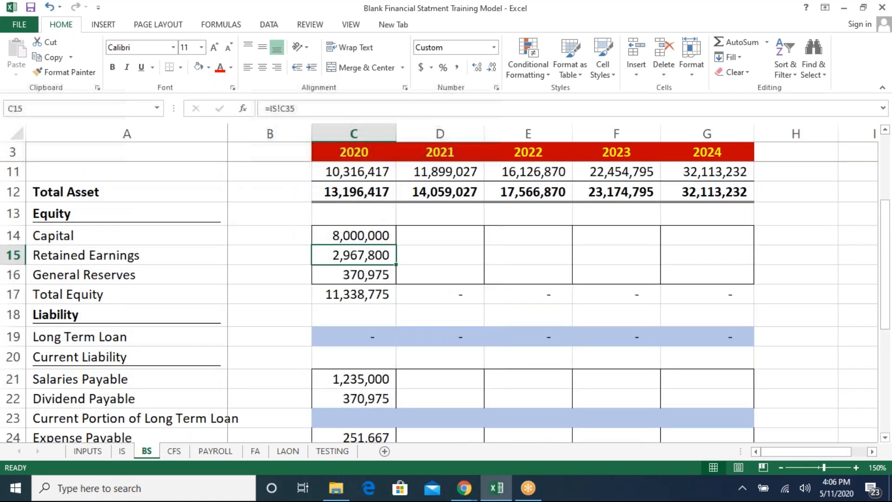
{"action": "key", "text": "shift+Down"}
{"action": "key", "text": "shift+Down"}
{"action": "key", "text": "ctrl+Right"}
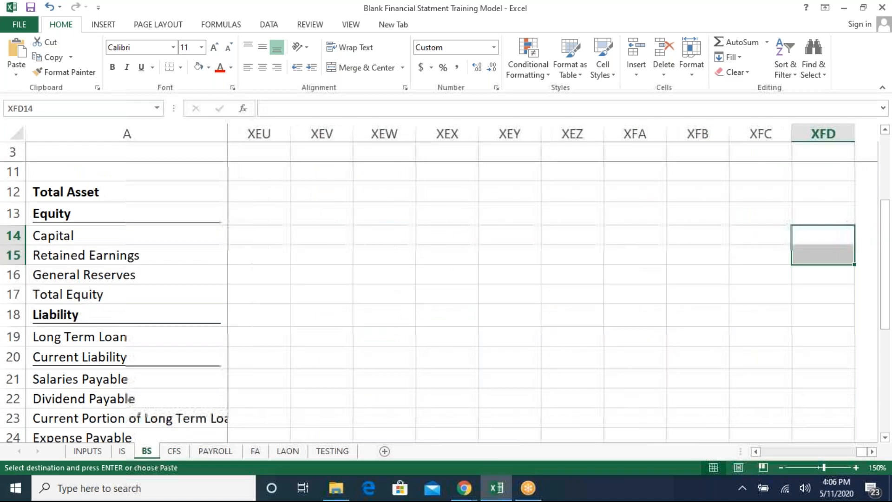
{"action": "key", "text": "ctrl+Left"}
{"action": "key", "text": "Right"}
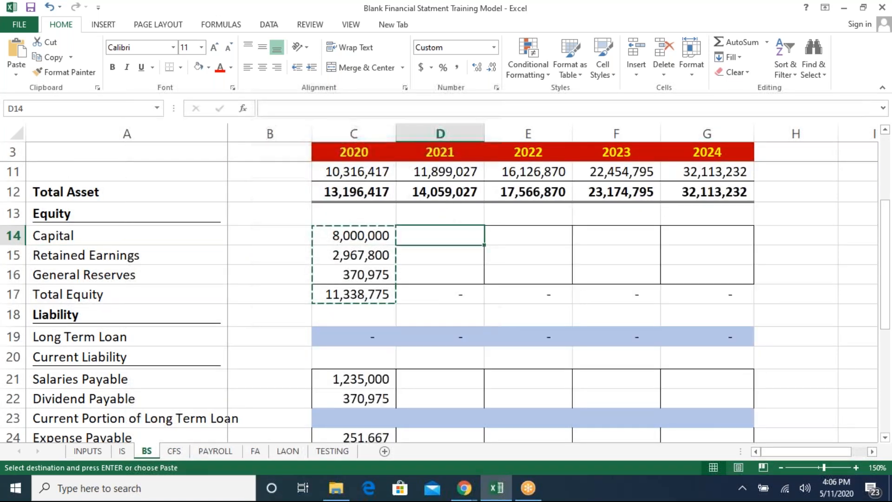
{"action": "key", "text": "shift+Down"}
{"action": "key", "text": "shift+Down"}
{"action": "key", "text": "shift+Down"}
{"action": "key", "text": "shift+Right"}
{"action": "key", "text": "shift+Right"}
{"action": "key", "text": "shift+Right"}
{"action": "key", "text": "ctrl+v"}
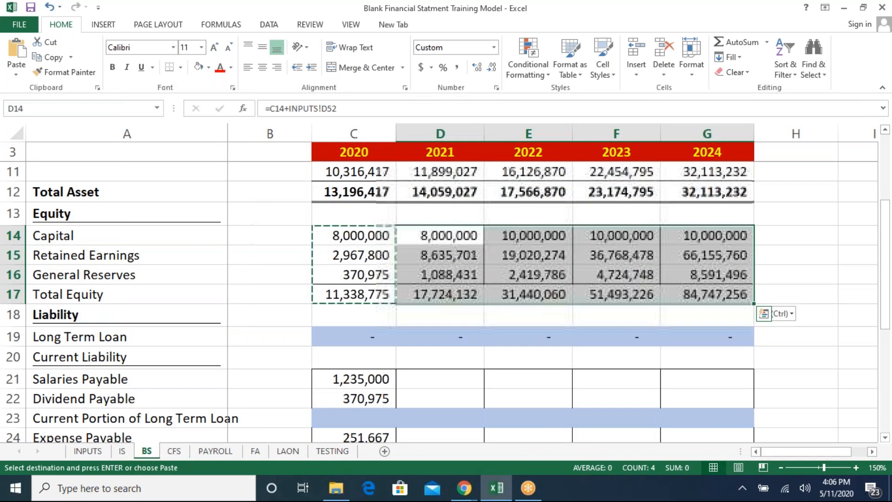
- Copy the 2020 current liability formulas, Salaries Payable through Expense Payable, across 2021 to 2024
{"action": "key", "text": "Left"}
{"action": "key", "text": "Down"}
{"action": "key", "text": "Down"}
{"action": "key", "text": "Down"}
{"action": "key", "text": "Down"}
{"action": "key", "text": "Down"}
{"action": "key", "text": "Down"}
{"action": "key", "text": "Down"}
{"action": "key", "text": "Down"}
{"action": "key", "text": "Down"}
{"action": "key", "text": "Down"}
{"action": "key", "text": "Down"}
{"action": "key", "text": "Down"}
{"action": "key", "text": "Down"}
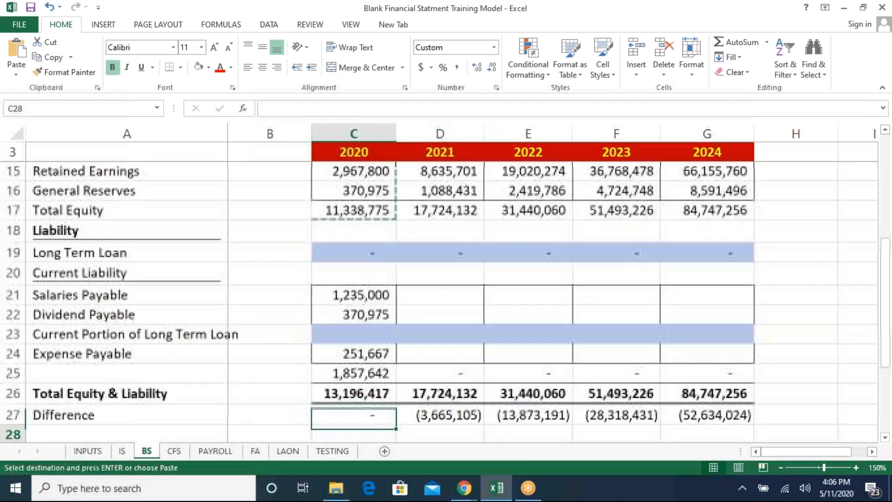
{"action": "key", "text": "Up"}
{"action": "key", "text": "Up"}
{"action": "key", "text": "Up"}
{"action": "key", "text": "Up"}
{"action": "key", "text": "Up"}
{"action": "key", "text": "Up"}
{"action": "key", "text": "shift+Down"}
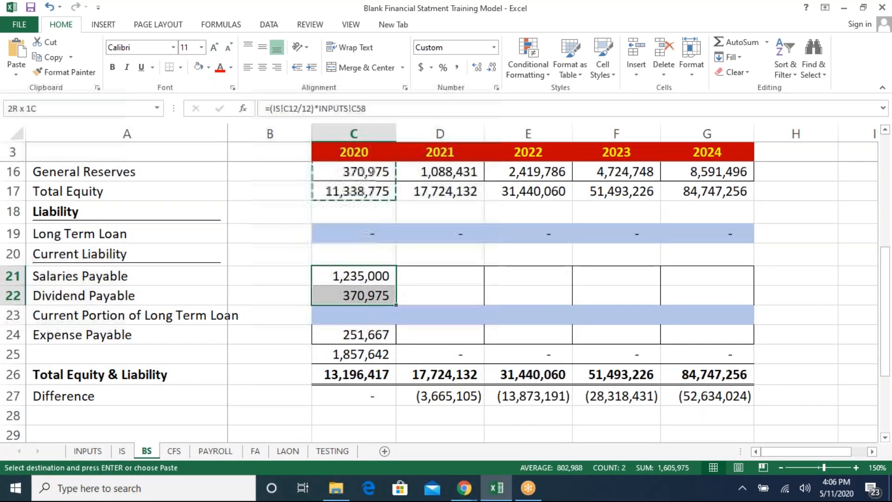
{"action": "key", "text": "shift+Down"}
{"action": "key", "text": "shift+Down"}
{"action": "key", "text": "ctrl+c"}
{"action": "key", "text": "Right"}
{"action": "key", "text": "shift+Down"}
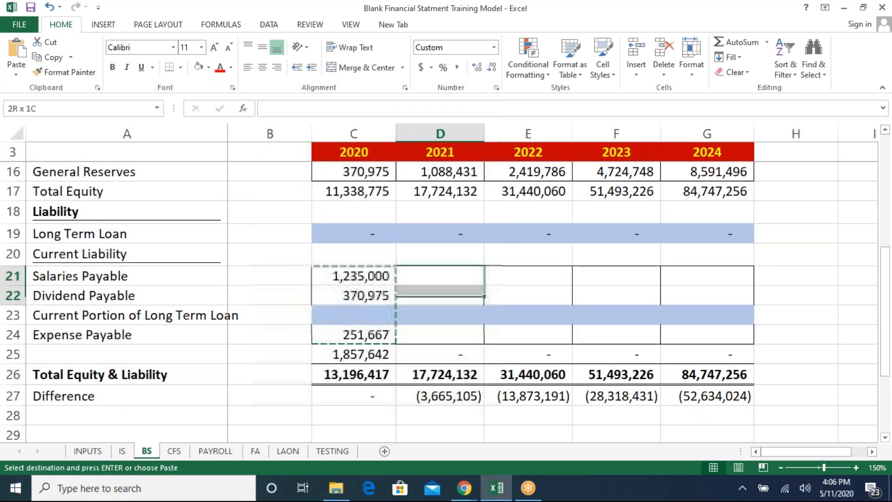
{"action": "key", "text": "shift+Down"}
{"action": "key", "text": "shift+Down"}
{"action": "key", "text": "shift+Down"}
{"action": "key", "text": "shift+Up"}
{"action": "key", "text": "shift+Right"}
{"action": "key", "text": "shift+Right"}
{"action": "key", "text": "shift+Right"}
{"action": "key", "text": "ctrl+v"}
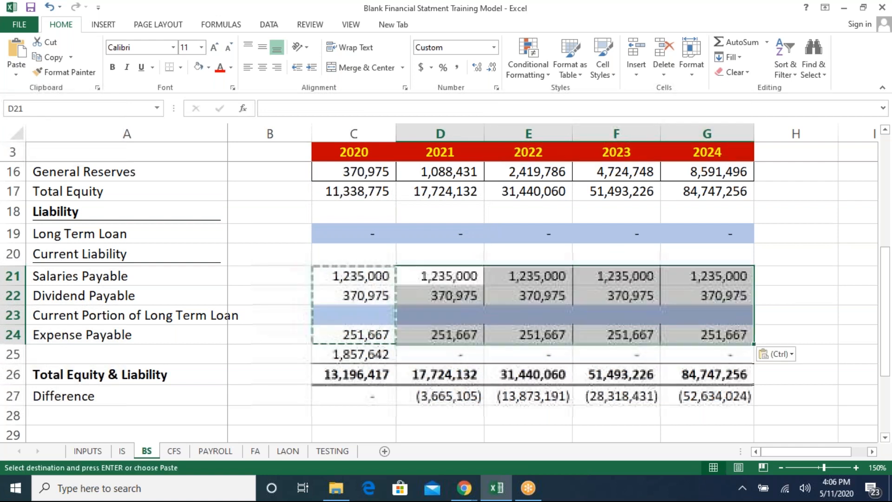
{"action": "key", "text": "Escape"}
- Examine the Difference row and the Cash and Bank row across the 2021 to 2024 columns
{"action": "key", "text": "Left"}
{"action": "key", "text": "Down"}
{"action": "key", "text": "Down"}
{"action": "key", "text": "Down"}
{"action": "key", "text": "Down"}
{"action": "key", "text": "Down"}
{"action": "key", "text": "Down"}
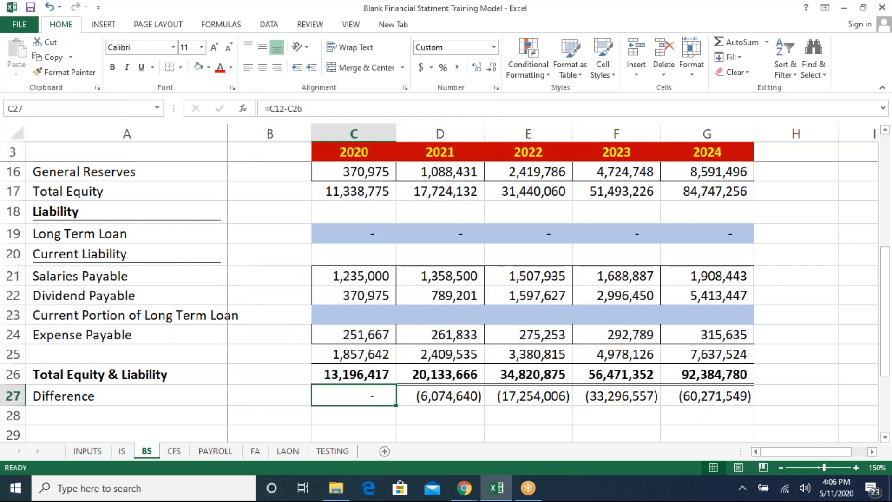
{"action": "key", "text": "Right"}
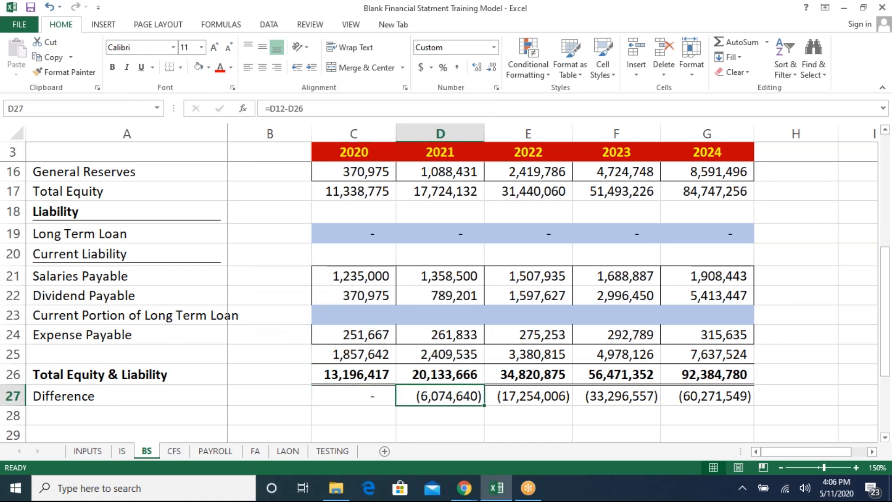
{"action": "key", "text": "Up"}
{"action": "key", "text": "Up"}
{"action": "key", "text": "Up"}
{"action": "key", "text": "Up"}
{"action": "key", "text": "Up"}
{"action": "key", "text": "Up"}
{"action": "key", "text": "Up"}
{"action": "key", "text": "Up"}
{"action": "key", "text": "Up"}
{"action": "key", "text": "Up"}
{"action": "key", "text": "Up"}
{"action": "key", "text": "Up"}
{"action": "key", "text": "Up"}
{"action": "key", "text": "Up"}
{"action": "key", "text": "Up"}
{"action": "key", "text": "Up"}
{"action": "key", "text": "Up"}
{"action": "key", "text": "Up"}
{"action": "key", "text": "Up"}
{"action": "key", "text": "Up"}
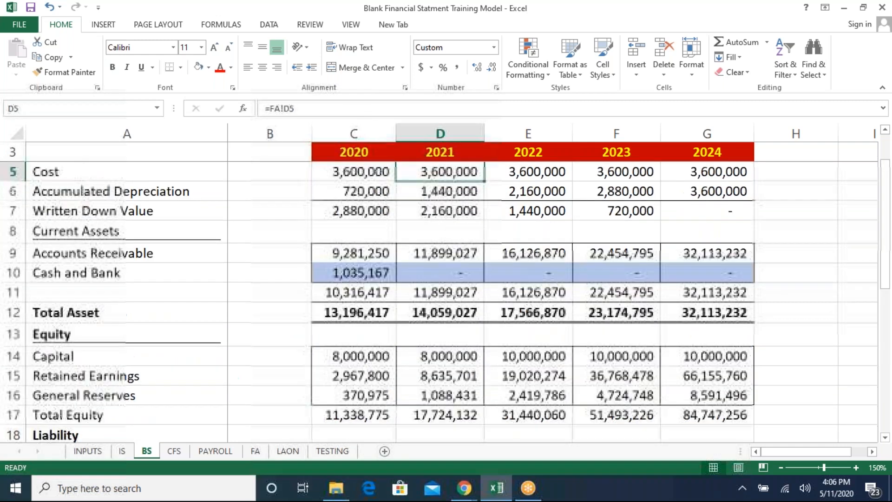
{"action": "key", "text": "Up"}
{"action": "key", "text": "Down"}
{"action": "key", "text": "Left"}
{"action": "key", "text": "Down"}
{"action": "key", "text": "Down"}
{"action": "key", "text": "Down"}
{"action": "key", "text": "Down"}
{"action": "key", "text": "Down"}
{"action": "key", "text": "Right"}
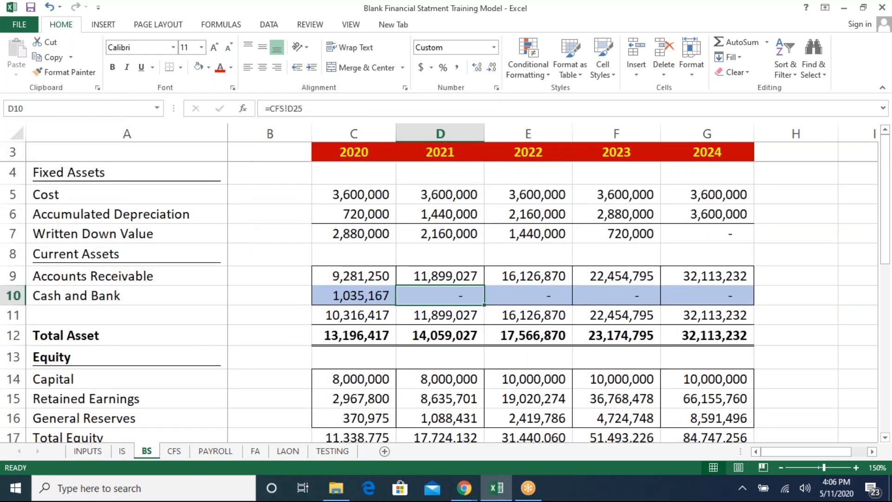
- Copy the 2020 operating activity formulas, Net Income through Changes in Sal / Payable, across 2021 to 2024 on the cash flow statement
{"action": "key", "text": "Left"}
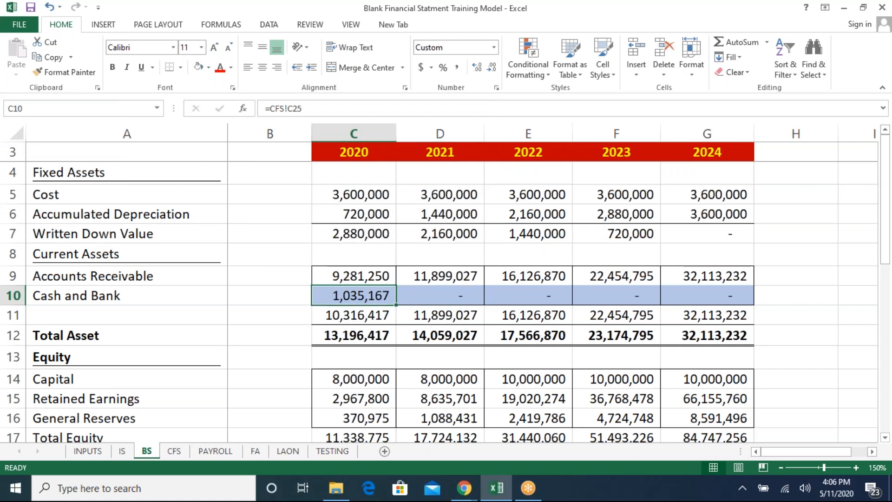
{"action": "key", "text": "ctrl+Page_Down"}
{"action": "key", "text": "Up"}
{"action": "key", "text": "Up"}
{"action": "key", "text": "Up"}
{"action": "key", "text": "Up"}
{"action": "key", "text": "Up"}
{"action": "key", "text": "Up"}
{"action": "key", "text": "Up"}
{"action": "key", "text": "Up"}
{"action": "key", "text": "Up"}
{"action": "key", "text": "Up"}
{"action": "key", "text": "Up"}
{"action": "key", "text": "Up"}
{"action": "key", "text": "Up"}
{"action": "key", "text": "Up"}
{"action": "key", "text": "Up"}
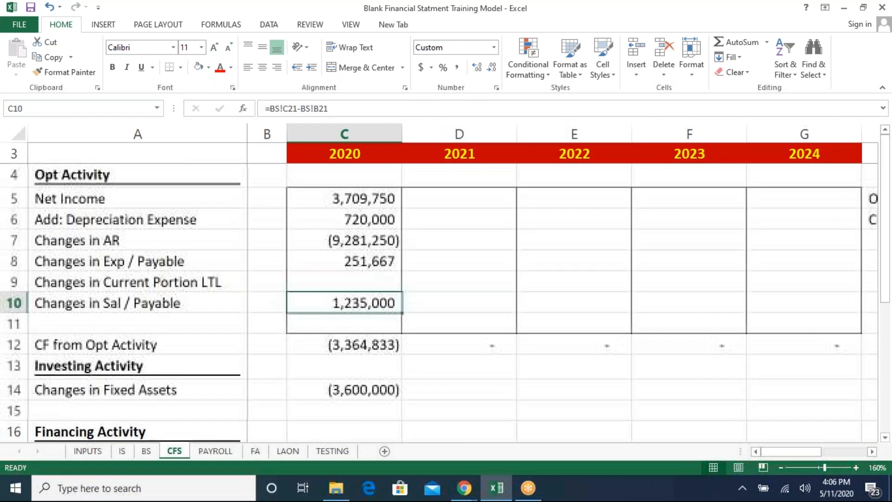
{"action": "key", "text": "shift+Down"}
{"action": "key", "text": "shift+Down"}
{"action": "key", "text": "shift+Down"}
{"action": "key", "text": "shift+Down"}
{"action": "key", "text": "shift+Down"}
{"action": "key", "text": "shift+Down"}
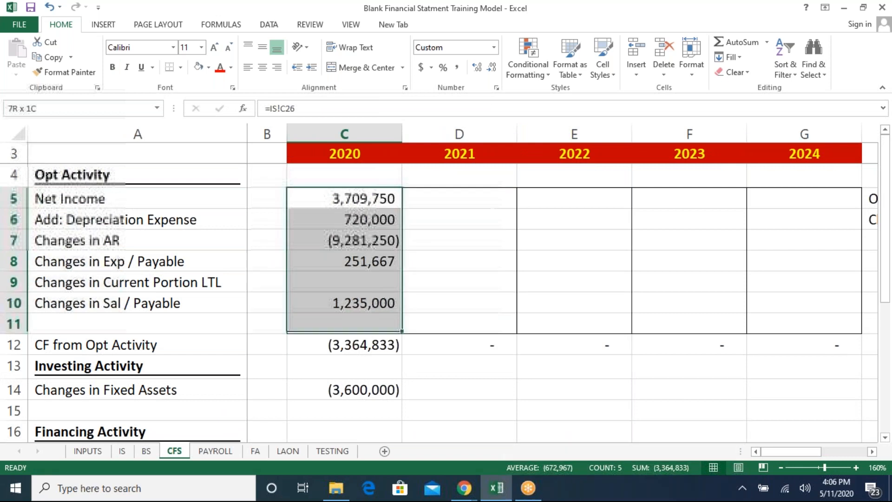
{"action": "key", "text": "ctrl+c"}
{"action": "key", "text": "Right"}
{"action": "key", "text": "shift+Down"}
{"action": "key", "text": "shift+Down"}
{"action": "key", "text": "shift+Down"}
{"action": "key", "text": "shift+Down"}
{"action": "key", "text": "shift+Down"}
{"action": "key", "text": "shift+Down"}
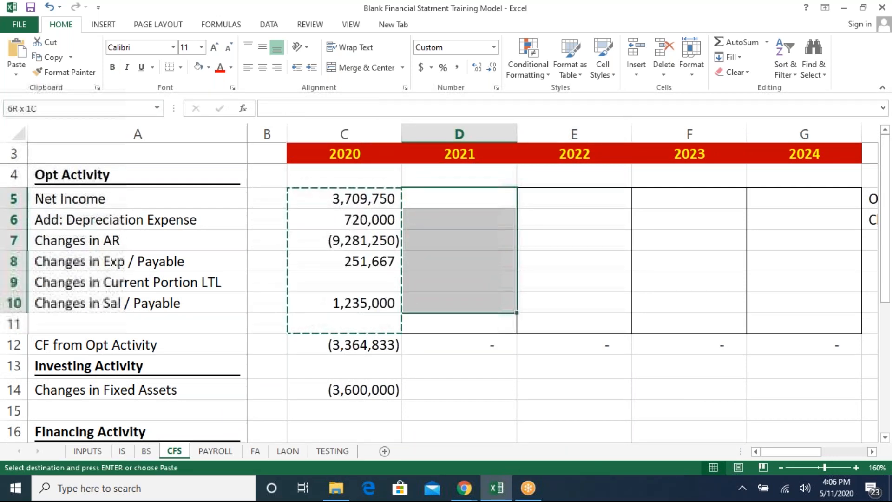
{"action": "key", "text": "shift+Right"}
{"action": "key", "text": "shift+Right"}
{"action": "key", "text": "shift+Right"}
{"action": "key", "text": "ctrl+v"}
- Copy the 2020 Changes in Fixed Assets formula across 2021 to 2024
{"action": "key", "text": "Left"}
{"action": "key", "text": "Down"}
{"action": "key", "text": "Down"}
{"action": "key", "text": "Down"}
{"action": "key", "text": "Down"}
{"action": "key", "text": "Down"}
{"action": "key", "text": "Down"}
{"action": "key", "text": "Down"}
{"action": "key", "text": "Down"}
{"action": "key", "text": "Down"}
{"action": "key", "text": "Down"}
{"action": "key", "text": "Down"}
{"action": "key", "text": "Down"}
{"action": "key", "text": "Down"}
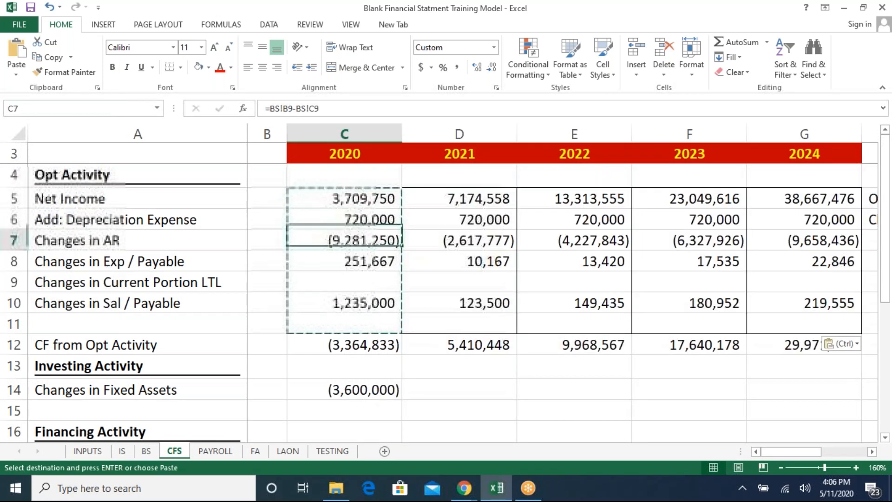
{"action": "key", "text": "Up"}
{"action": "key", "text": "Up"}
{"action": "key", "text": "Up"}
{"action": "key", "text": "Up"}
{"action": "key", "text": "ctrl+c"}
{"action": "key", "text": "Right"}
{"action": "key", "text": "shift+Right"}
{"action": "key", "text": "shift+Right"}
{"action": "key", "text": "shift+Right"}
{"action": "key", "text": "ctrl+v"}
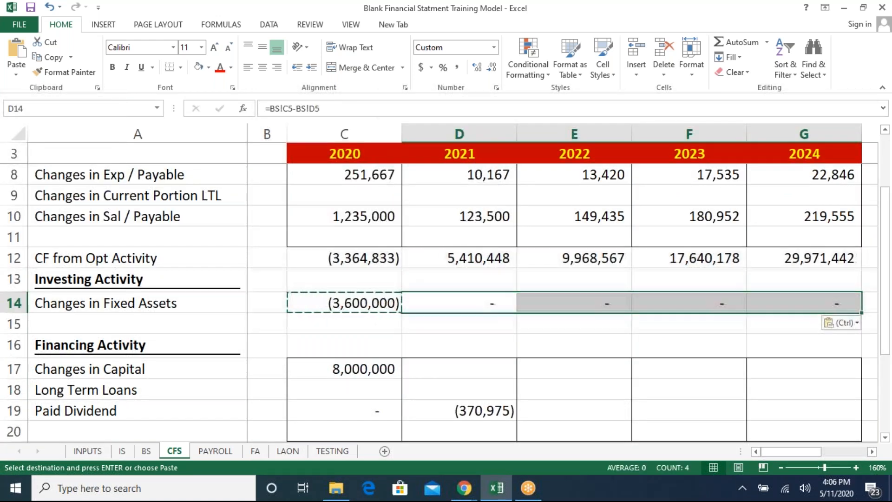
{"action": "key", "text": "Left"}
{"action": "key", "text": "Down"}
{"action": "key", "text": "Down"}
{"action": "key", "text": "Down"}
{"action": "key", "text": "Up"}
{"action": "key", "text": "Up"}
{"action": "key", "text": "Up"}
{"action": "key", "text": "Right"}
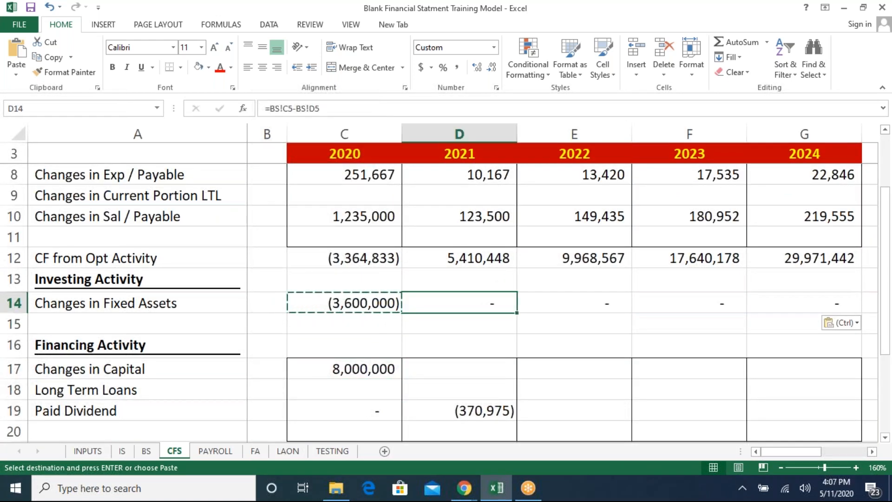
{"action": "key", "text": "Left"}
{"action": "key", "text": "Down"}
{"action": "key", "text": "Down"}
{"action": "key", "text": "Down"}
{"action": "key", "text": "Down"}
{"action": "key", "text": "shift+Down"}
{"action": "key", "text": "Up"}
{"action": "key", "text": "shift+Down"}
{"action": "key", "text": "shift+Down"}
{"action": "key", "text": "shift+Down"}
{"action": "key", "text": "shift+Up"}
{"action": "key", "text": "shift+Right"}
{"action": "key", "text": "shift+Right"}
{"action": "key", "text": "shift+Right"}
{"action": "key", "text": "shift+Right"}
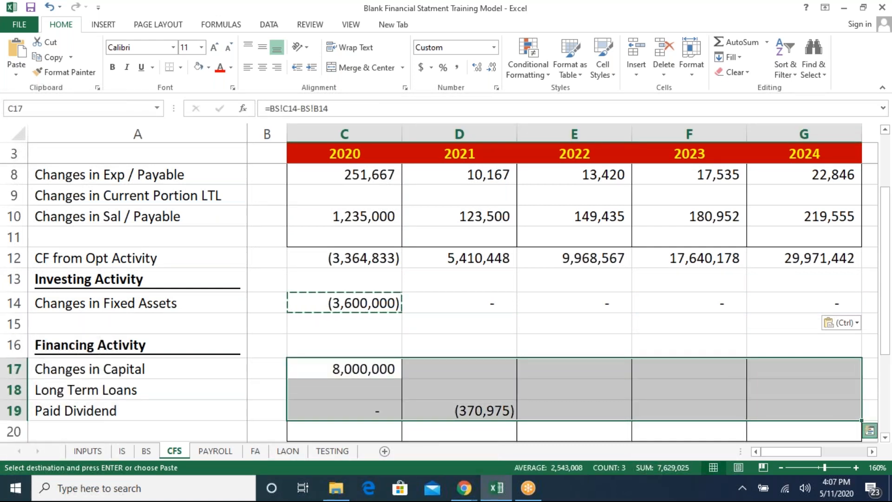
{"action": "key", "text": "ctrl+q"}
{"action": "key", "text": "Escape"}
{"action": "key", "text": "Escape"}
- Copy the 2020 Changes in Capital formula across 2021 to 2024
{"action": "key", "text": "Left"}
{"action": "key", "text": "Left"}
{"action": "key", "text": "Right"}
{"action": "key", "text": "Right"}
{"action": "key", "text": "ctrl+c"}
- Inspect the financing activity rows and their formulas across the 2020 to 2024 columns
{"action": "key", "text": "Right"}
{"action": "key", "text": "shift+Right"}
{"action": "key", "text": "shift+Right"}
{"action": "key", "text": "shift+Right"}
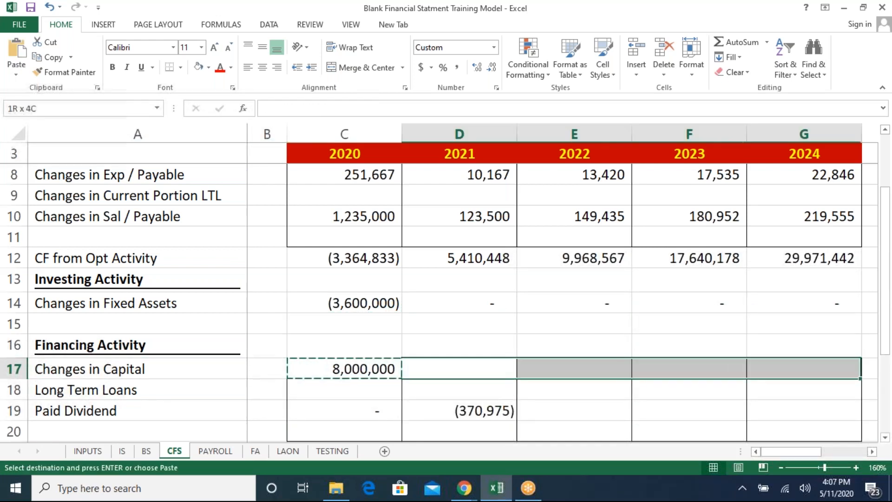
{"action": "key", "text": "ctrl+v"}
{"action": "key", "text": "Left"}
{"action": "key", "text": "Right"}
{"action": "key", "text": "Right"}
{"action": "key", "text": "Left"}
{"action": "key", "text": "Left"}
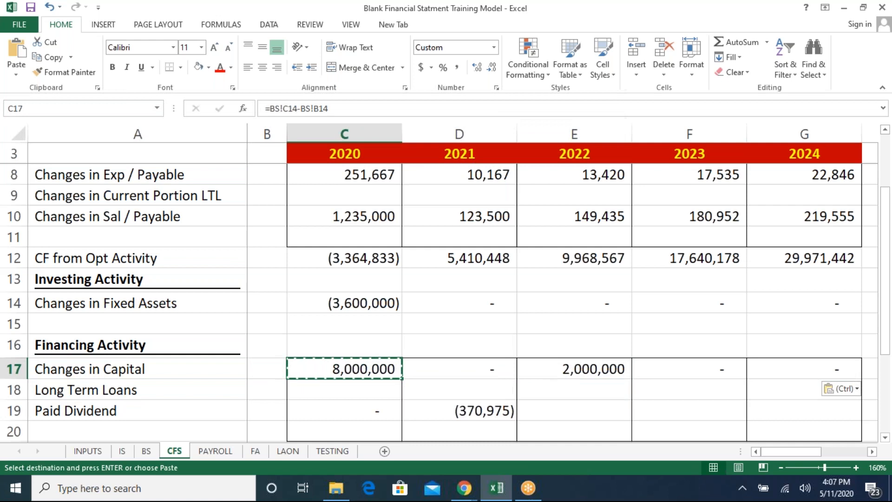
{"action": "key", "text": "Down"}
{"action": "key", "text": "Down"}
{"action": "key", "text": "Up"}
{"action": "key", "text": "Up"}
{"action": "key", "text": "Down"}
{"action": "key", "text": "Down"}
{"action": "key", "text": "Down"}
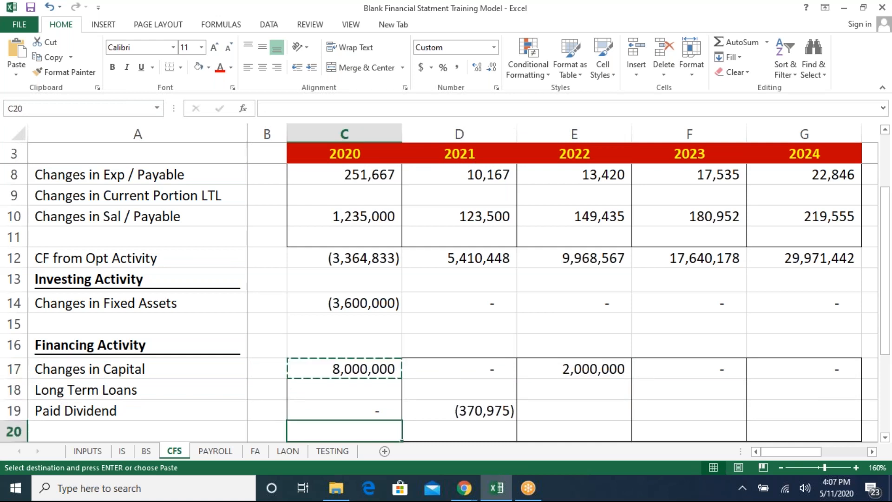
{"action": "key", "text": "Down"}
{"action": "key", "text": "Up"}
{"action": "key", "text": "Up"}
{"action": "key", "text": "Right"}
{"action": "key", "text": "Right"}
{"action": "key", "text": "Up"}
{"action": "key", "text": "Up"}
{"action": "key", "text": "Left"}
{"action": "key", "text": "Right"}
{"action": "key", "text": "Left"}
{"action": "key", "text": "Right"}
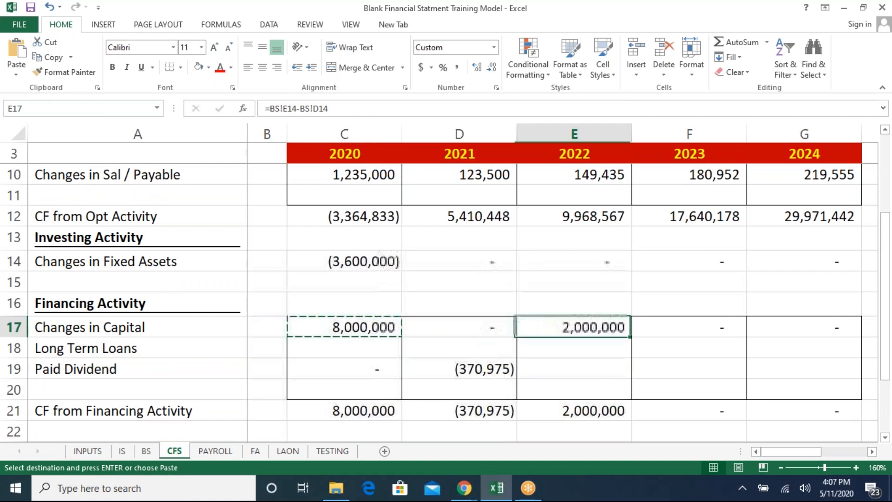
- Copy the 2021 Paid Dividend formula across 2022 to 2024
{"action": "key", "text": "Left"}
{"action": "key", "text": "Down"}
{"action": "key", "text": "Down"}
{"action": "key", "text": "ctrl+c"}
{"action": "key", "text": "Right"}
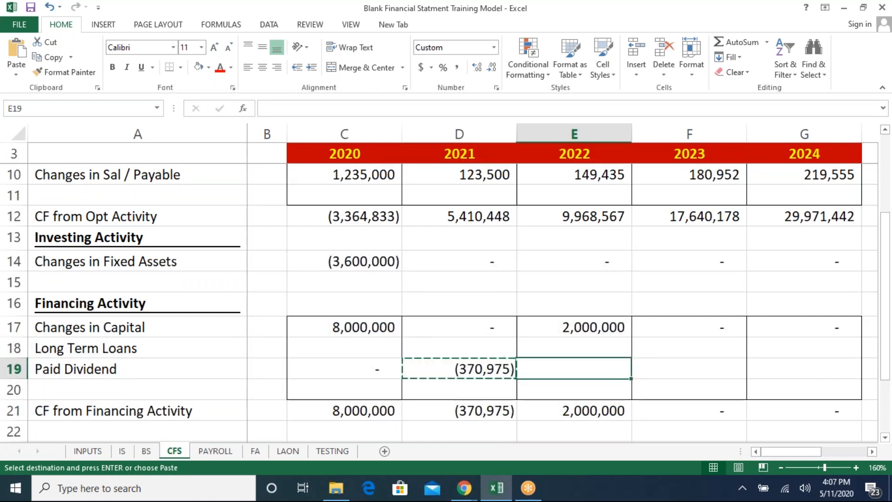
{"action": "key", "text": "shift+Right"}
{"action": "key", "text": "shift+Right"}
{"action": "key", "text": "ctrl+v"}
- Copy the 2020 NCF from all activity and Cash and Bank (Op) formulas across 2021 to 2024
{"action": "key", "text": "Left"}
{"action": "key", "text": "Down"}
{"action": "key", "text": "Down"}
{"action": "key", "text": "Down"}
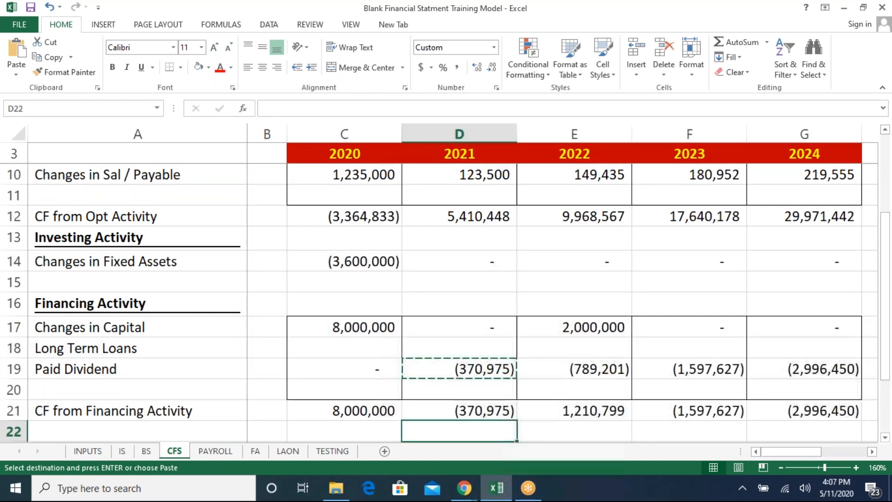
{"action": "key", "text": "Down"}
{"action": "key", "text": "Down"}
{"action": "key", "text": "Down"}
{"action": "key", "text": "Left"}
{"action": "key", "text": "Up"}
{"action": "key", "text": "Up"}
{"action": "key", "text": "shift+Down"}
{"action": "key", "text": "ctrl+c"}
{"action": "key", "text": "Right"}
{"action": "key", "text": "shift+Down"}
{"action": "key", "text": "shift+Right"}
{"action": "key", "text": "shift+Right"}
{"action": "key", "text": "shift+Right"}
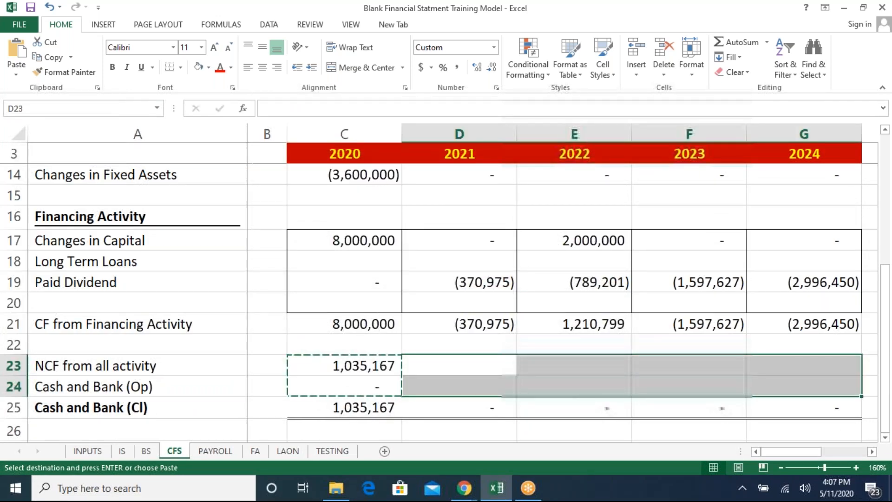
{"action": "key", "text": "ctrl+v"}
{"action": "key", "text": "Left"}
{"action": "key", "text": "Down"}
{"action": "key", "text": "Down"}
{"action": "key", "text": "Escape"}
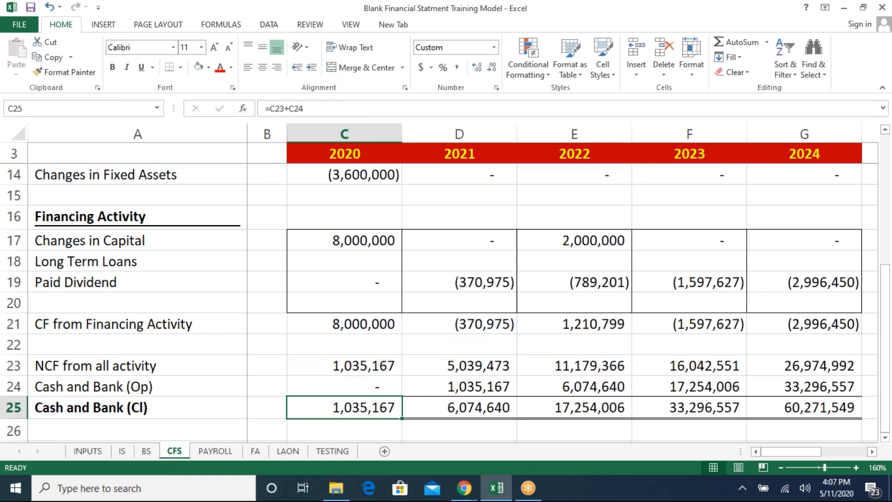
- Review the balance sheet's Cash and Bank, Total Asset and Difference rows for 2021 to 2024
{"action": "key", "text": "ctrl+Page_Up"}
{"action": "key", "text": "Up"}
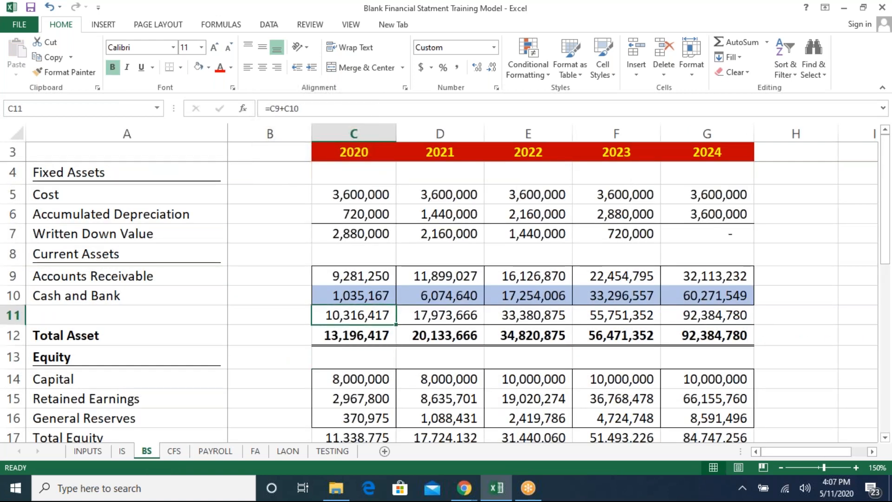
{"action": "key", "text": "Right"}
{"action": "key", "text": "Up"}
{"action": "key", "text": "Down"}
{"action": "key", "text": "Down"}
{"action": "key", "text": "Down"}
{"action": "key", "text": "Down"}
{"action": "key", "text": "Down"}
{"action": "key", "text": "Down"}
{"action": "key", "text": "Down"}
{"action": "key", "text": "Down"}
{"action": "key", "text": "Down"}
{"action": "key", "text": "Down"}
{"action": "key", "text": "Down"}
{"action": "key", "text": "Down"}
{"action": "key", "text": "Down"}
{"action": "key", "text": "Down"}
{"action": "key", "text": "Down"}
{"action": "key", "text": "Down"}
{"action": "key", "text": "Down"}
{"action": "key", "text": "Down"}
{"action": "key", "text": "Up"}
{"action": "key", "text": "Left"}
{"action": "key", "text": "Right"}
{"action": "key", "text": "Right"}
{"action": "key", "text": "Right"}
{"action": "key", "text": "Right"}
{"action": "key", "text": "Left"}
{"action": "key", "text": "Left"}
{"action": "key", "text": "Left"}
{"action": "key", "text": "Left"}
{"action": "key", "text": "Right"}
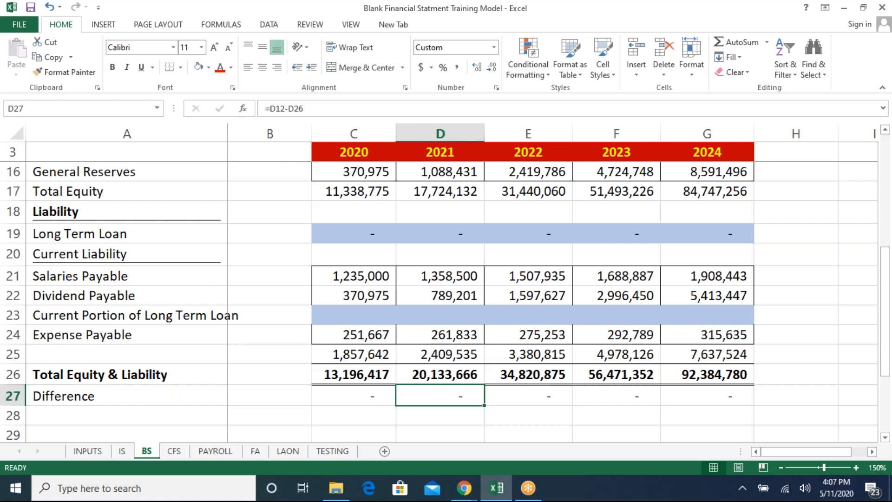
{"action": "key", "text": "Left"}
{"action": "key", "text": "Left"}
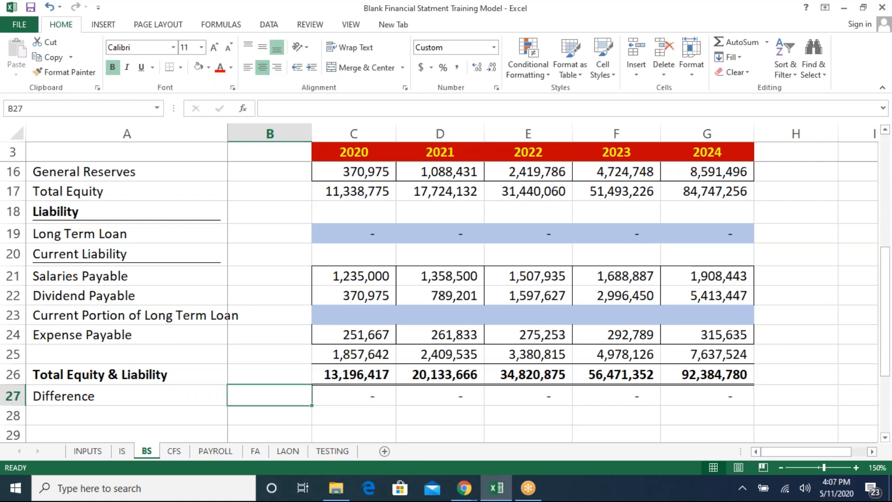
- Enter a Loan-1 Amount of 2,000,000 for 2020 on the loan sheet
{"action": "key", "text": "ctrl+Page_Down"}
{"action": "key", "text": "ctrl+Page_Down"}
{"action": "key", "text": "ctrl+Page_Down"}
{"action": "key", "text": "ctrl+Page_Down"}
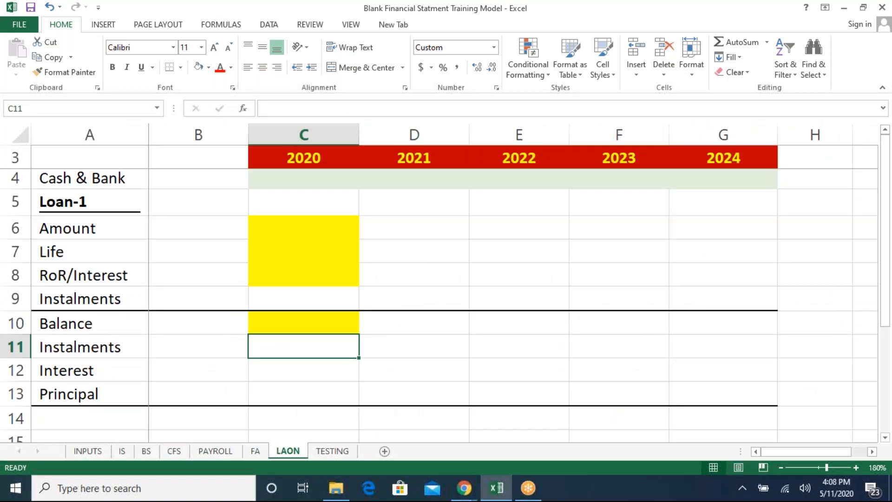
{"action": "key", "text": "ctrl+Page_Up"}
{"action": "key", "text": "ctrl+Page_Up"}
{"action": "key", "text": "ctrl+Page_Down"}
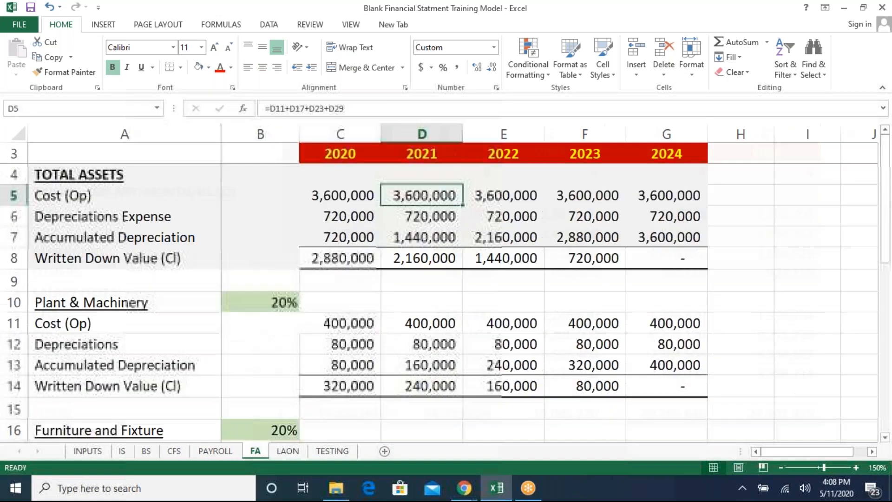
{"action": "key", "text": "ctrl+Page_Down"}
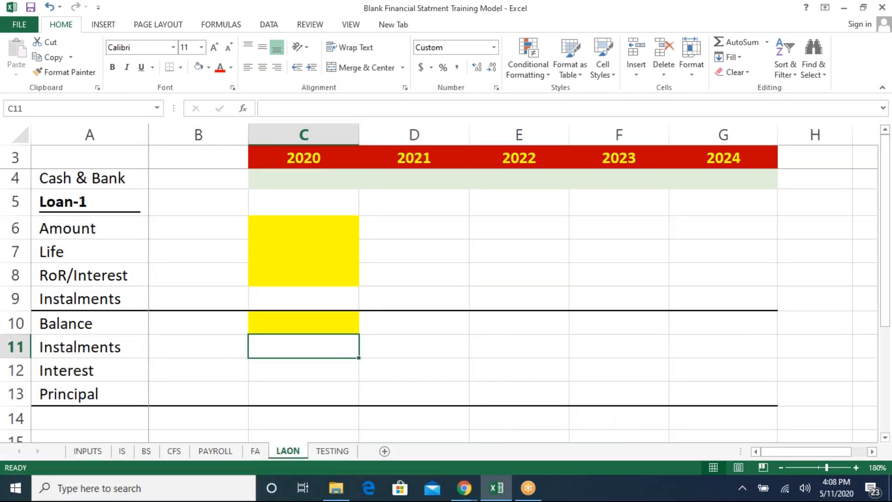
{"action": "key", "text": "Up"}
{"action": "key", "text": "Up"}
{"action": "key", "text": "Up"}
{"action": "key", "text": "Up"}
{"action": "key", "text": "Up"}
{"action": "key", "text": "Up"}
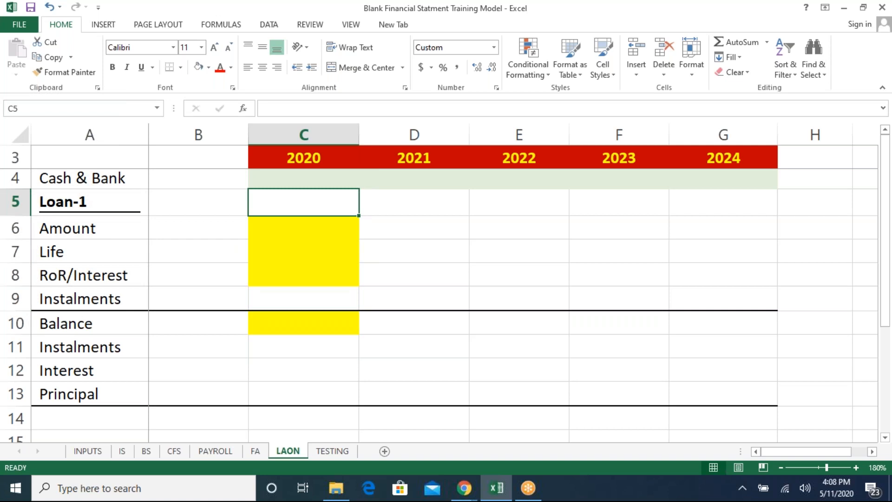
{"action": "key", "text": "Down"}
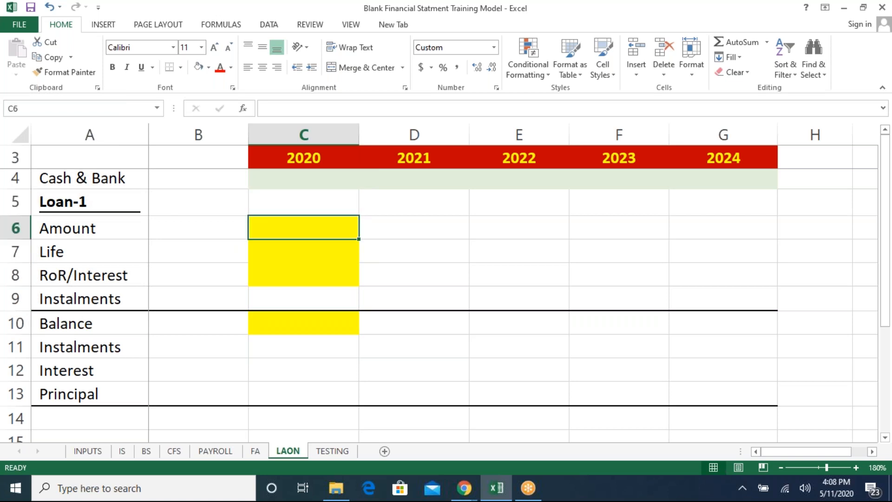
{"action": "type", "text": "2000000"}
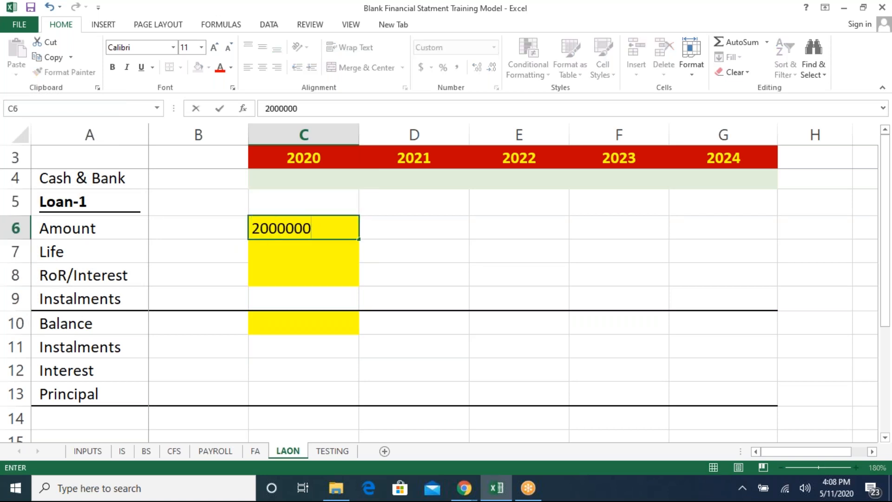
{"action": "key", "text": "BackSpace"}
{"action": "key", "text": "Return"}
{"action": "key", "text": "Up"}
{"action": "key", "text": "F2"}
{"action": "type", "text": "0"}
{"action": "key", "text": "Return"}
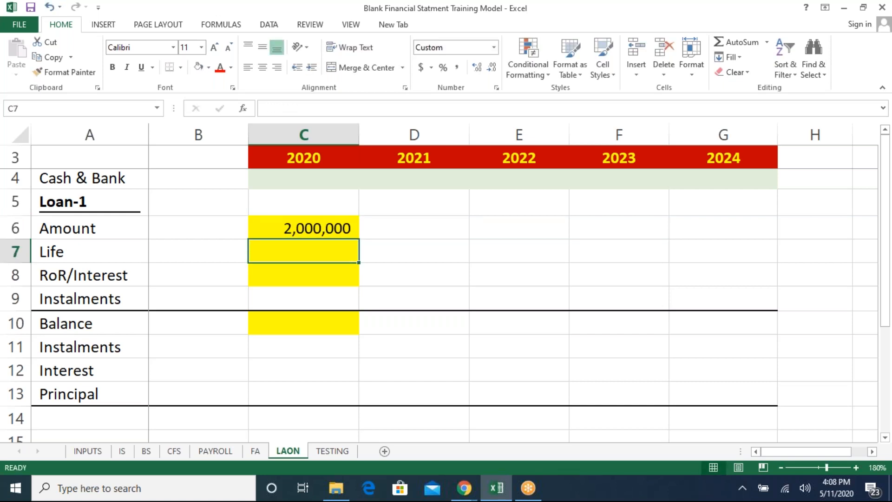
- Enter a Loan-1 Life of 5 and a RoR/Interest of 12% for 2020 on the loan sheet
{"action": "type", "text": "5"}
{"action": "key", "text": "Return"}
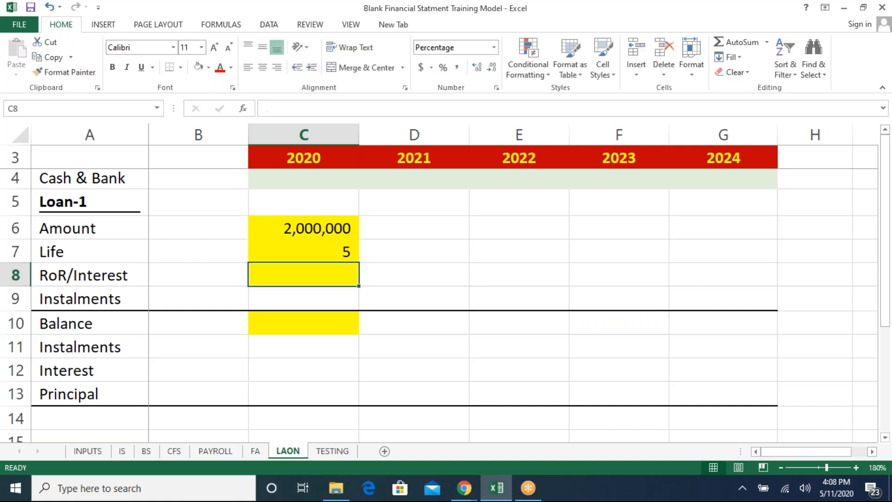
{"action": "type", "text": "12"}
{"action": "key", "text": "Return"}
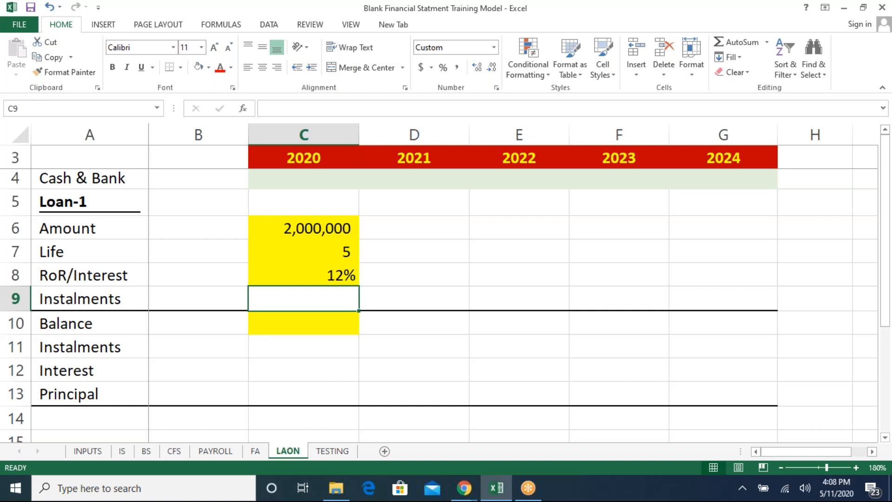
- Start a PMT formula in C9 for the instalment, using the rate in C8 as the first argument
{"action": "key", "text": "Up"}
{"action": "key", "text": "Up"}
{"action": "key", "text": "Up"}
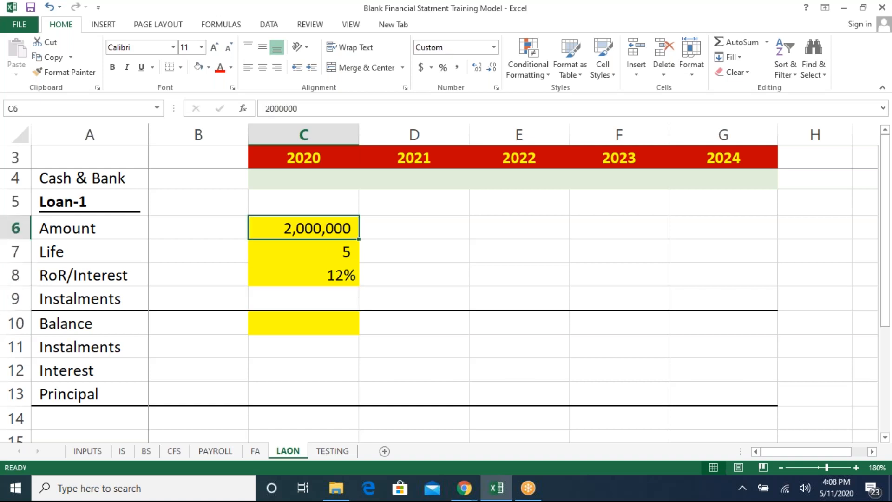
{"action": "key", "text": "Down"}
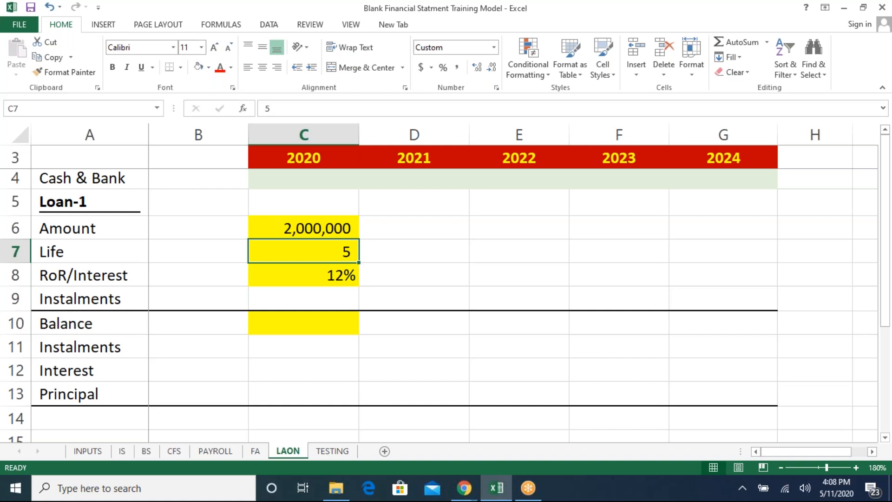
{"action": "key", "text": "Down"}
{"action": "key", "text": "Down"}
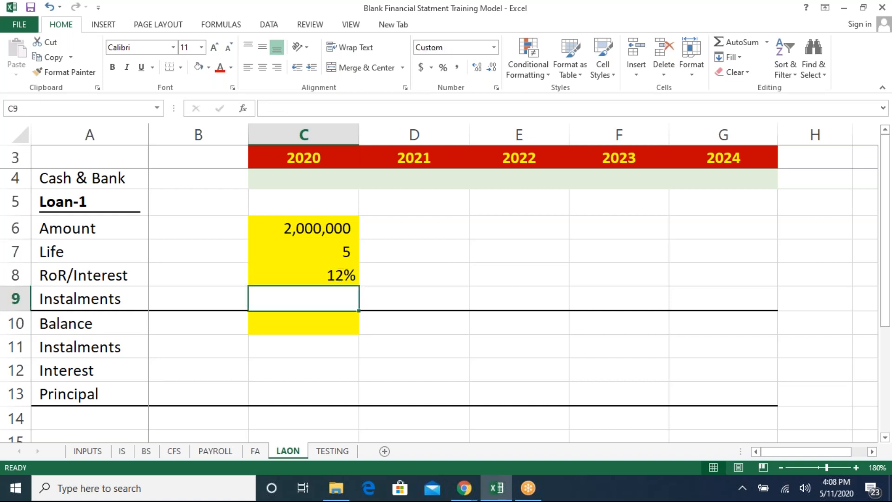
{"action": "type", "text": "=pmt"}
{"action": "key", "text": "Tab"}
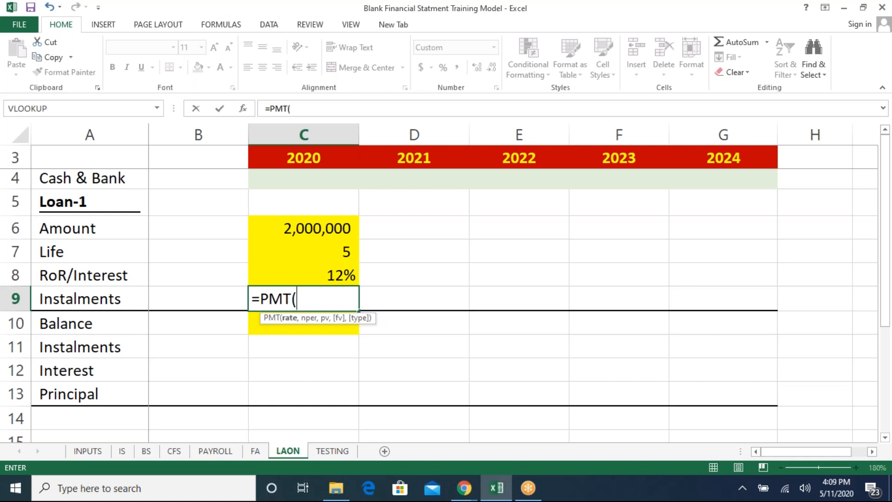
{"action": "key", "text": "Up"}
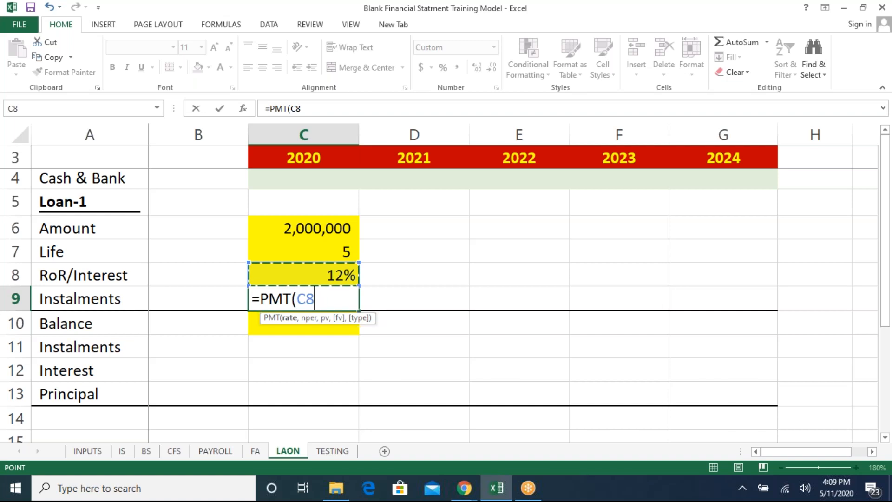
{"action": "type", "text": ","}
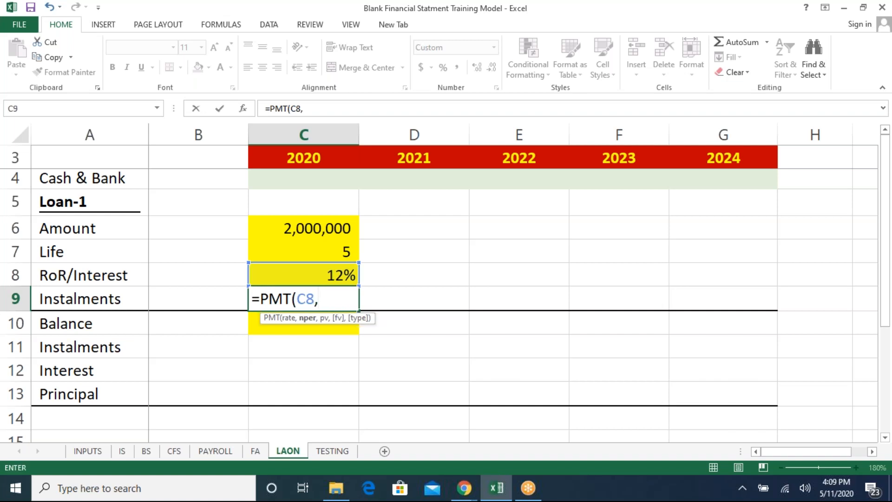
- Add the life in C7 and the loan amount in C6 as the nper and pv arguments
{"action": "key", "text": "Up"}
{"action": "key", "text": "Up"}
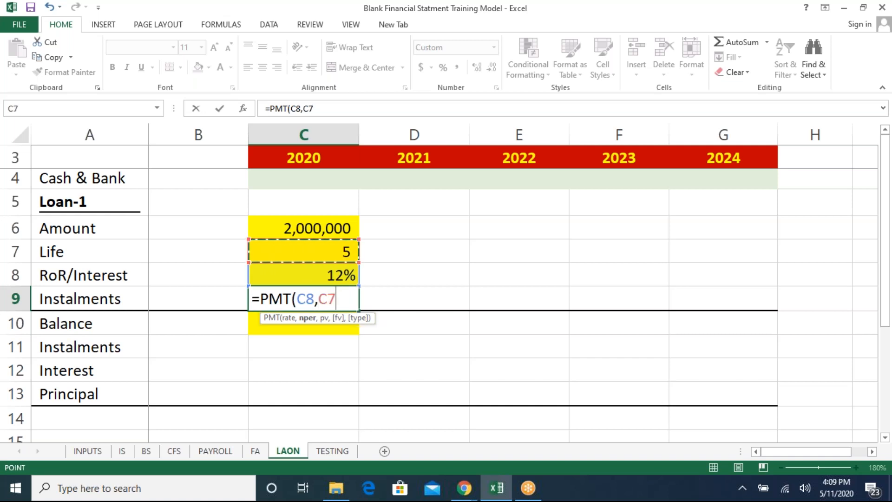
{"action": "type", "text": ","}
{"action": "key", "text": "Up"}
{"action": "key", "text": "Up"}
{"action": "key", "text": "Up"}
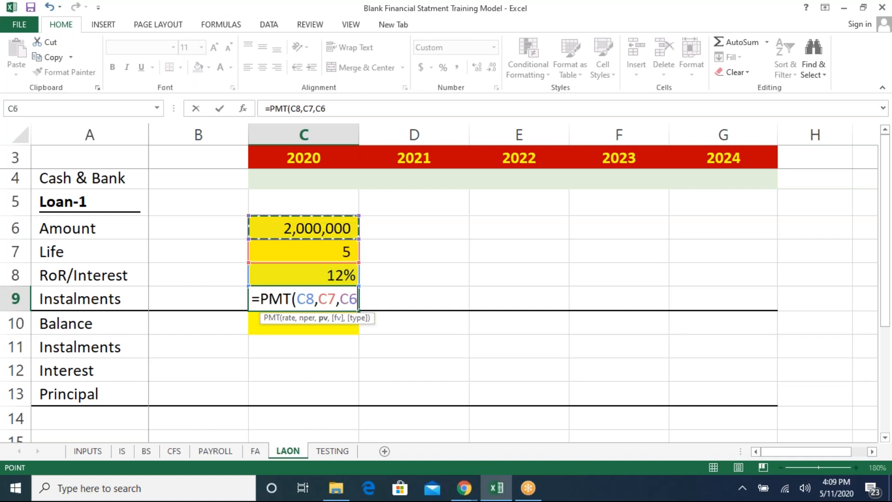
{"action": "type", "text": ","}
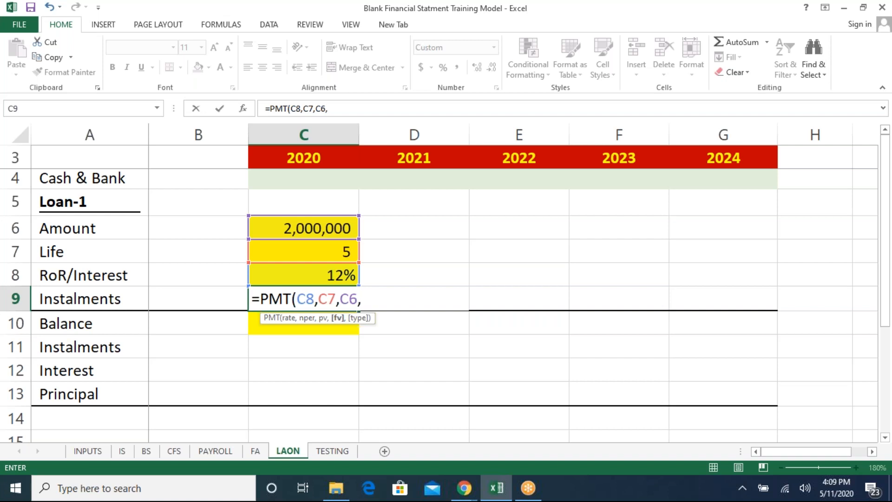
- Finish the PMT formula with 0 for fv and 0 for type, and enter it
{"action": "type", "text": "0"}
{"action": "type", "text": ","}
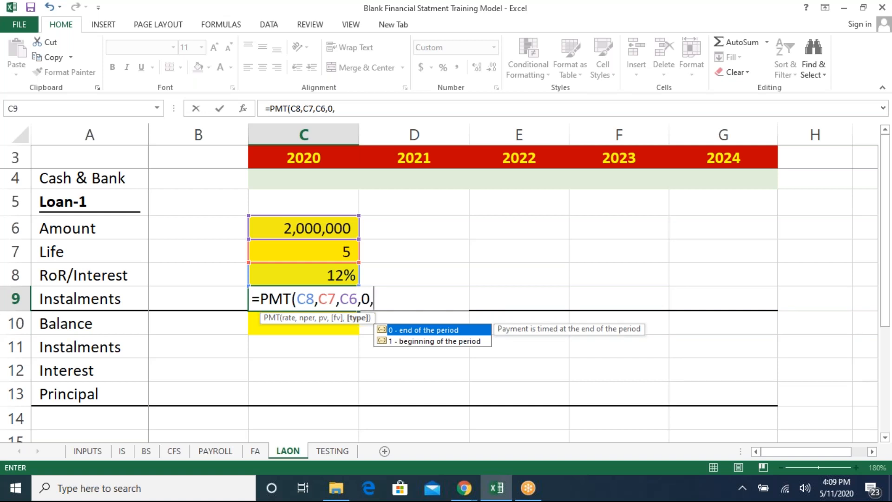
{"action": "type", "text": "0)"}
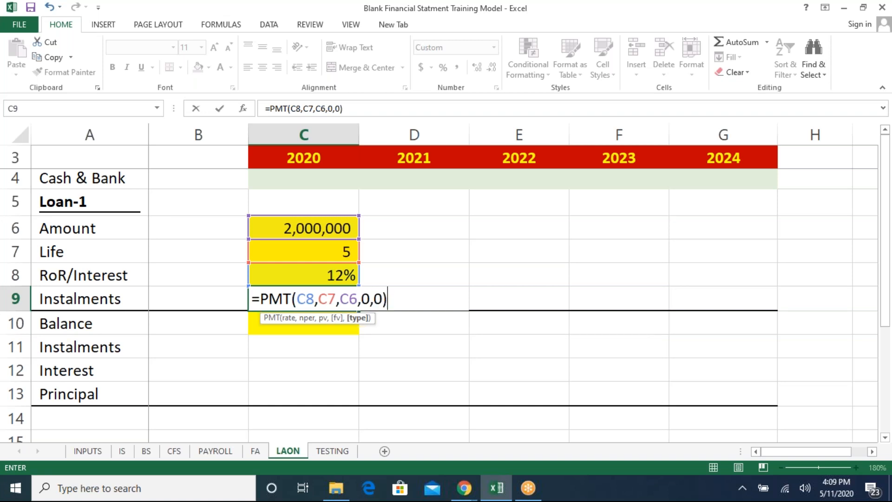
{"action": "key", "text": "Return"}
{"action": "key", "text": "Up"}
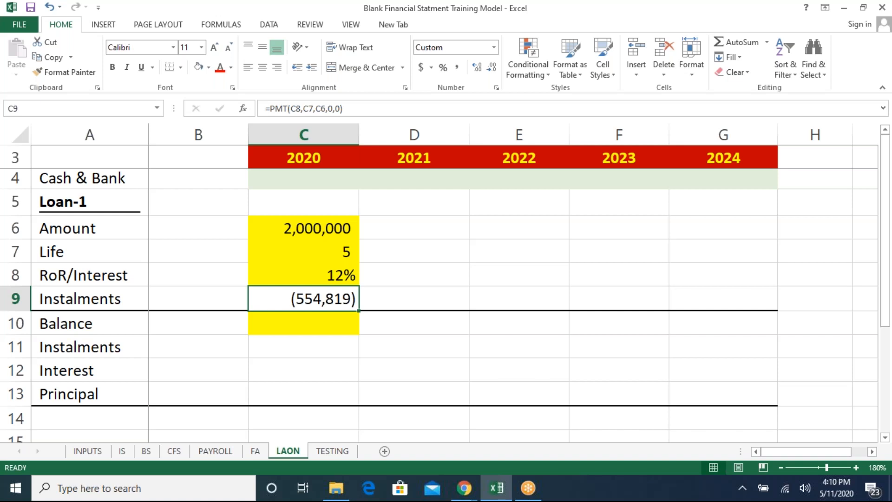
- Edit the C9 formula to negate the PMT result, making it =-PMT(C8,C7,C6,0,0)
{"action": "key", "text": "F2"}
{"action": "key", "text": "Escape"}
{"action": "key", "text": "F2"}
{"action": "key", "text": "Left"}
{"action": "key", "text": "Left"}
{"action": "key", "text": "Left"}
{"action": "key", "text": "Left"}
{"action": "key", "text": "Left"}
{"action": "key", "text": "Left"}
{"action": "key", "text": "Left"}
{"action": "key", "text": "Left"}
{"action": "key", "text": "Left"}
{"action": "key", "text": "Left"}
{"action": "key", "text": "Left"}
{"action": "key", "text": "Left"}
{"action": "key", "text": "Left"}
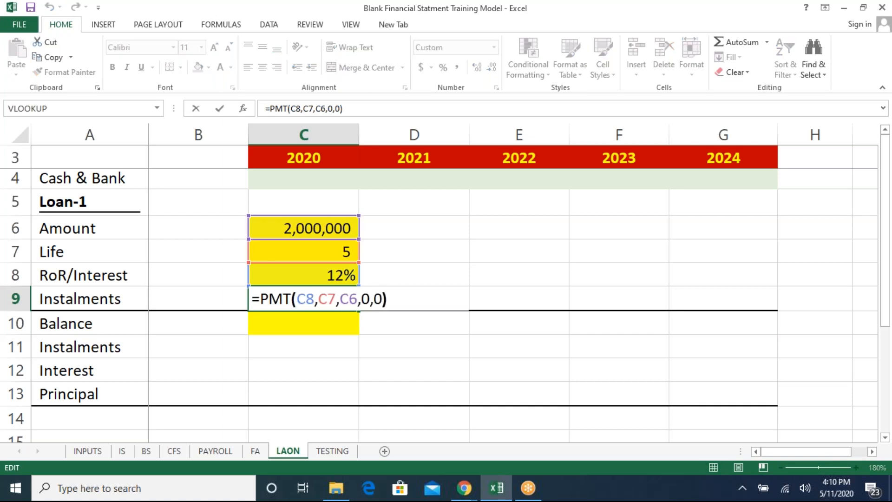
{"action": "key", "text": "Left"}
{"action": "key", "text": "Left"}
{"action": "key", "text": "Left"}
{"action": "key", "text": "Left"}
{"action": "type", "text": "-"}
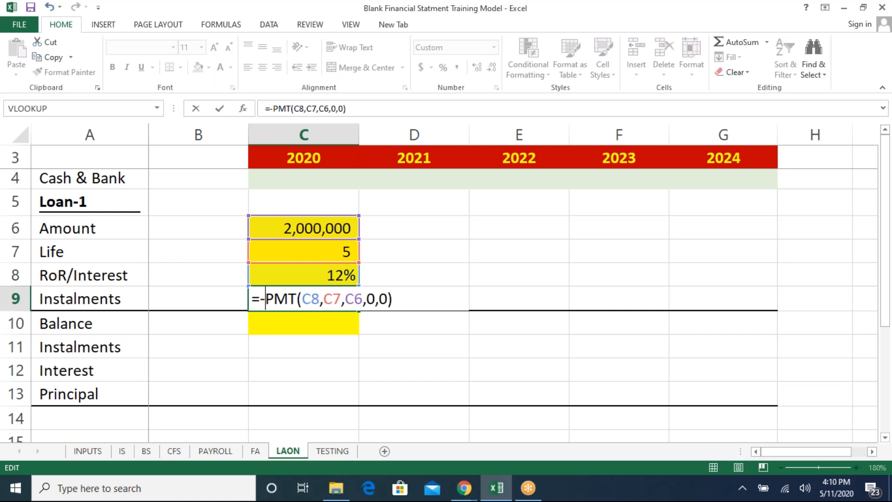
{"action": "key", "text": "Return"}
{"action": "key", "text": "Left"}
{"action": "key", "text": "Right"}
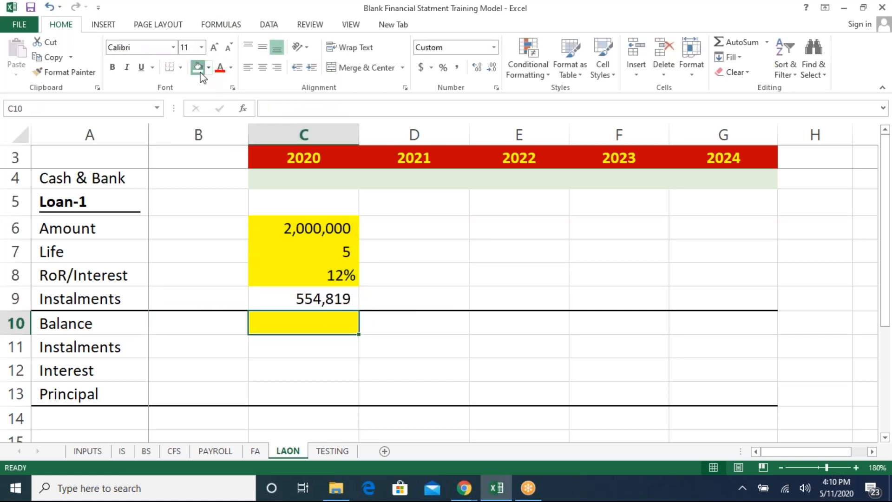
{"action": "left_click", "coordinate": [230, 327]}
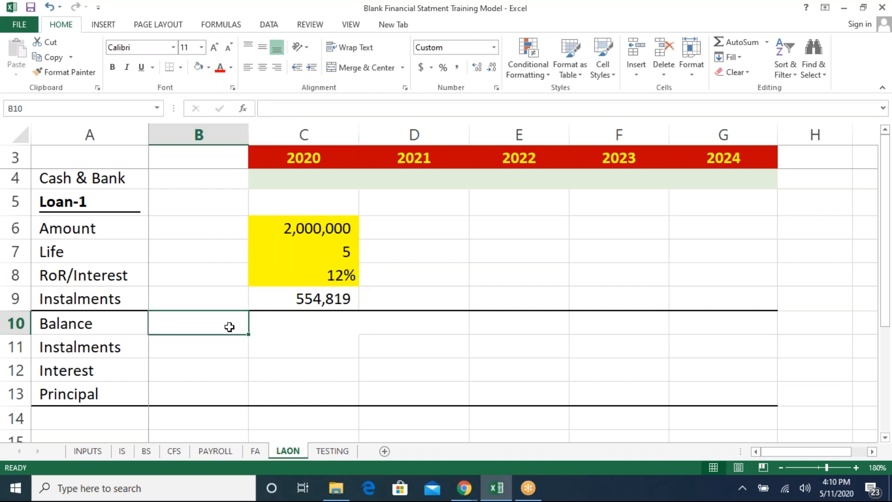
{"action": "type", "text": "="}
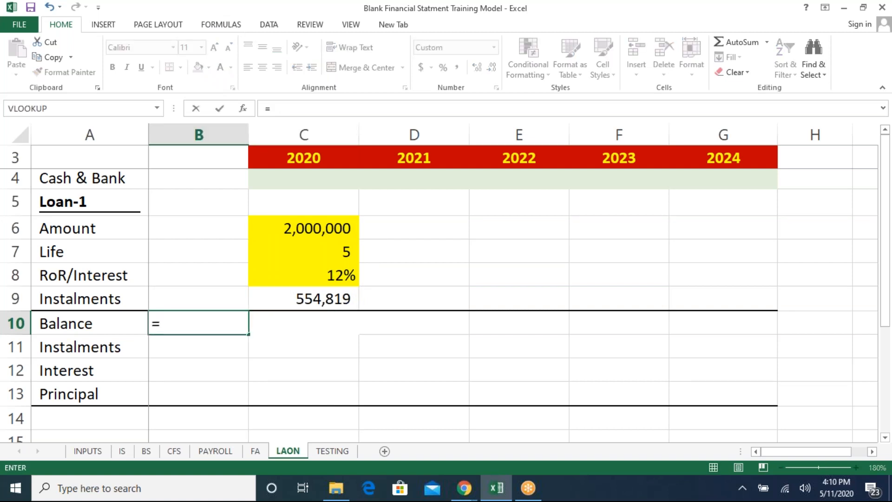
{"action": "key", "text": "Escape"}
- Review the loan input cells for amount, life and rate
{"action": "key", "text": "Up"}
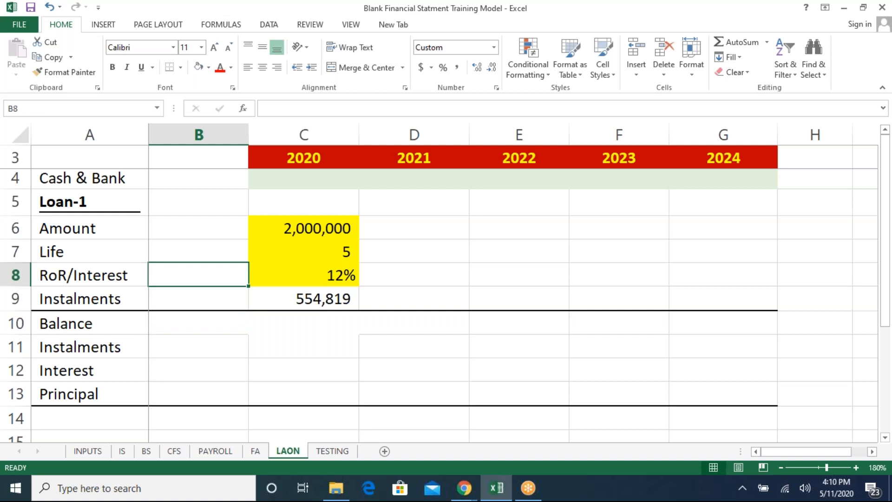
{"action": "key", "text": "Up"}
{"action": "key", "text": "Up"}
{"action": "key", "text": "Right"}
{"action": "key", "text": "Up"}
{"action": "key", "text": "shift+Down"}
{"action": "key", "text": "shift+Down"}
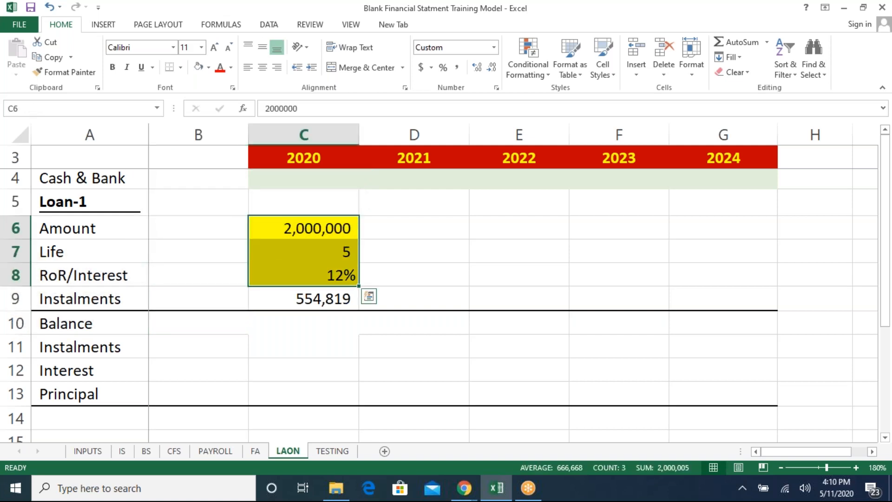
{"action": "key", "text": "Left"}
{"action": "key", "text": "Right"}
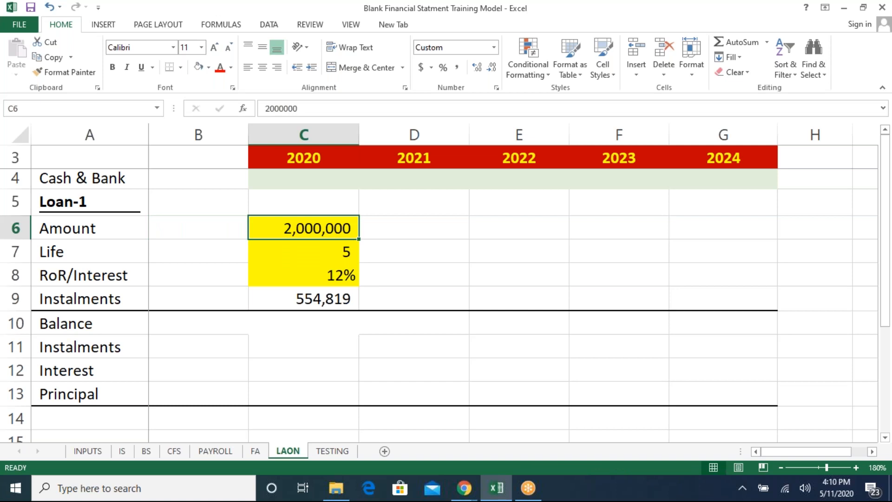
{"action": "key", "text": "Left"}
{"action": "key", "text": "Down"}
{"action": "key", "text": "Down"}
{"action": "key", "text": "Down"}
{"action": "key", "text": "Down"}
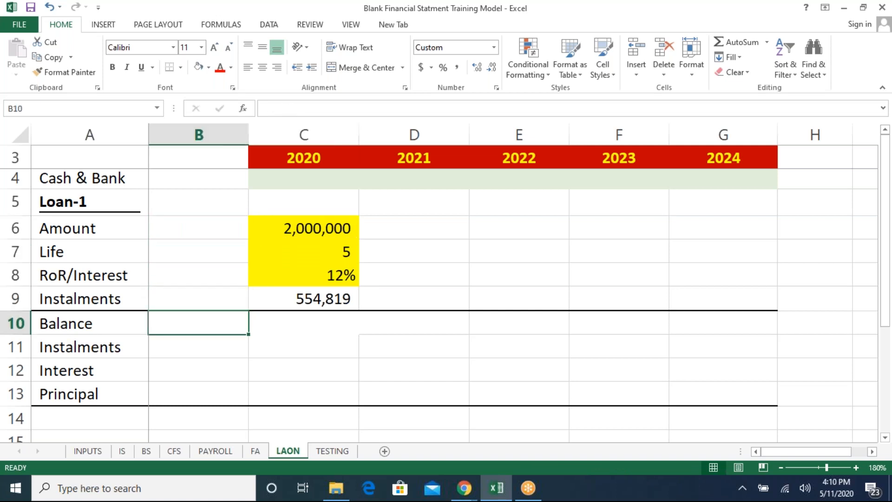
- Set the opening balance in B10 to reference the loan amount in C6
{"action": "type", "text": "="}
{"action": "key", "text": "Up"}
{"action": "key", "text": "Up"}
{"action": "key", "text": "Up"}
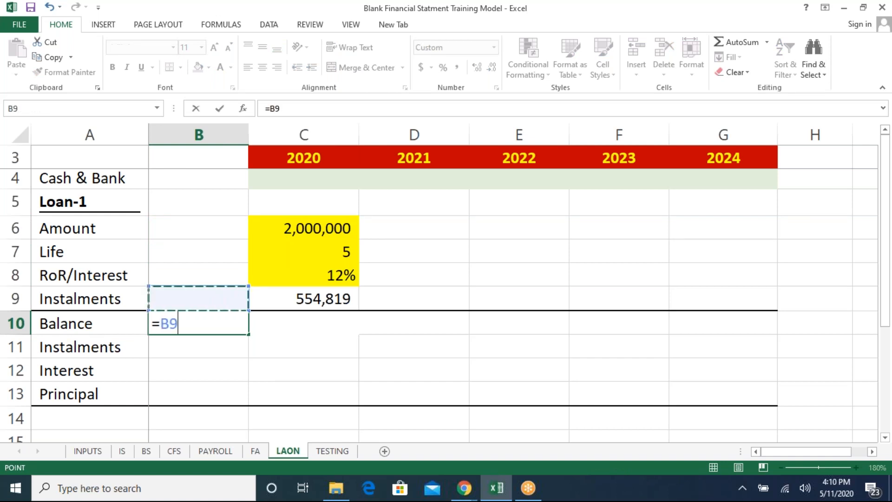
{"action": "key", "text": "Up"}
{"action": "key", "text": "Right"}
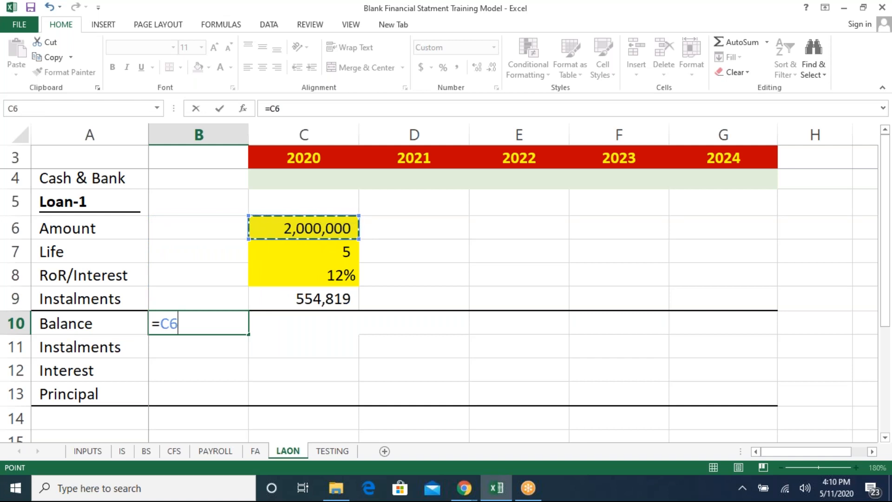
{"action": "key", "text": "Return"}
- Link the 2020 instalment in C11 to the absolute reference $C$9
{"action": "key", "text": "Right"}
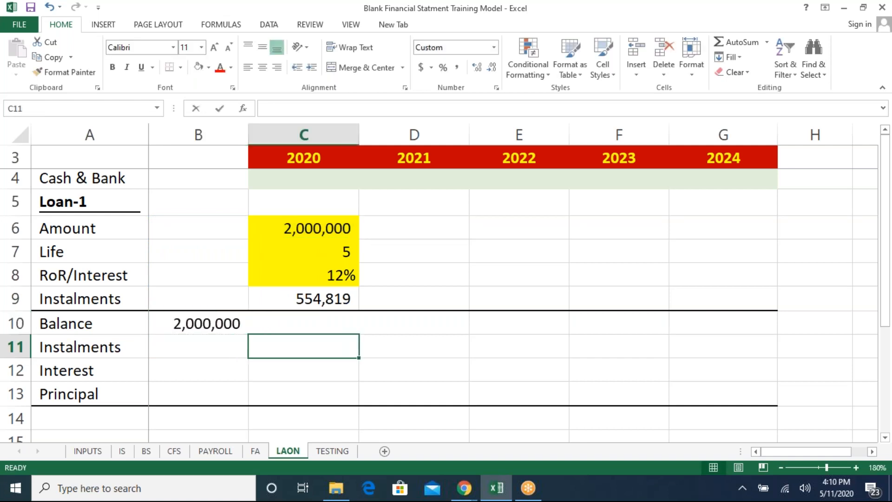
{"action": "type", "text": "="}
{"action": "key", "text": "Up"}
{"action": "key", "text": "Up"}
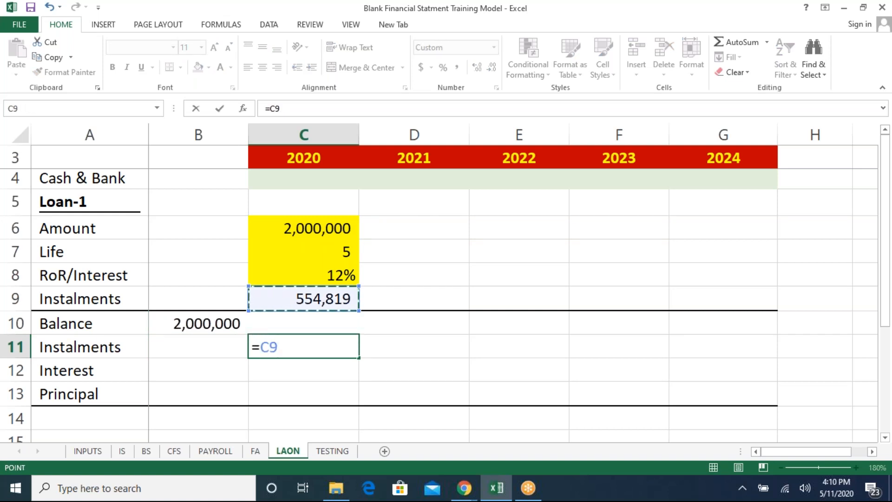
{"action": "key", "text": "F4"}
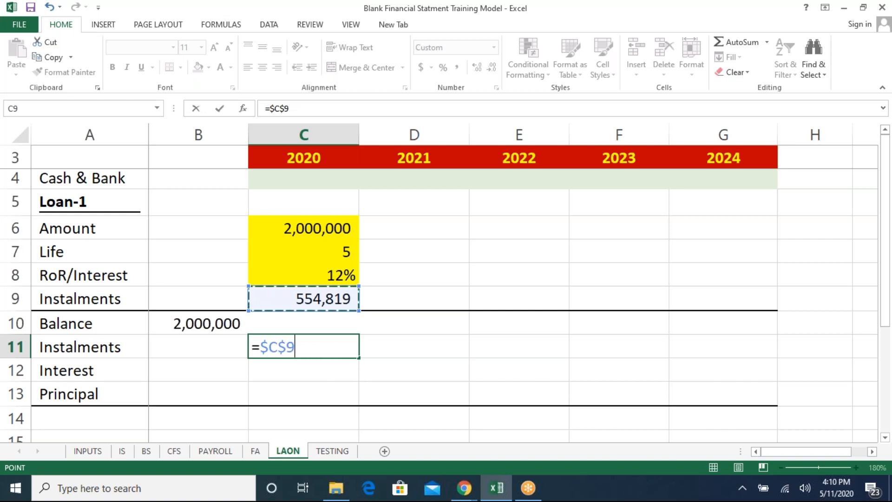
{"action": "key", "text": "Return"}
- Calculate 2020 interest in C12 as the balance B10 times the absolute rate $C$8
{"action": "type", "text": "="}
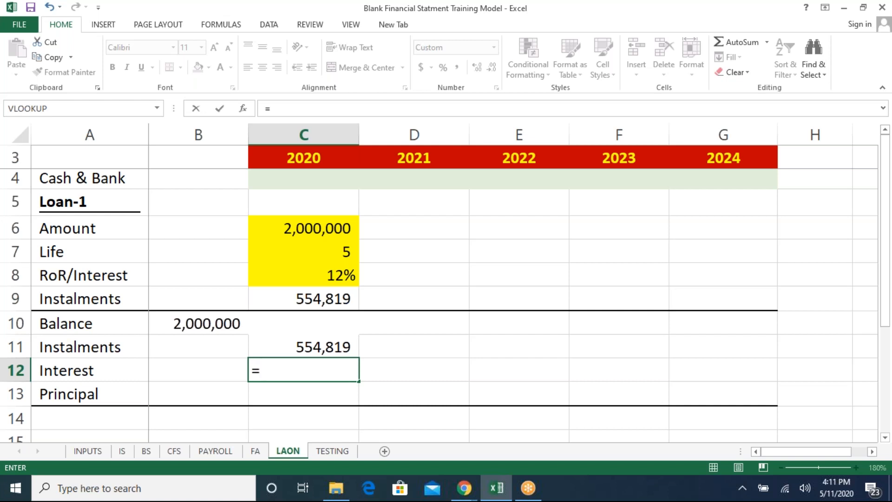
{"action": "key", "text": "Up"}
{"action": "key", "text": "Left"}
{"action": "key", "text": "Up"}
{"action": "type", "text": "*"}
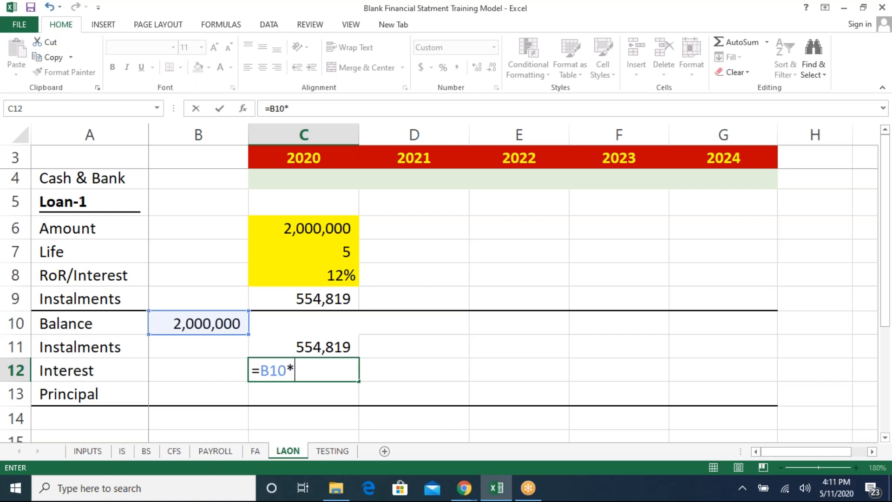
{"action": "key", "text": "Up"}
{"action": "key", "text": "Up"}
{"action": "key", "text": "Up"}
{"action": "key", "text": "Up"}
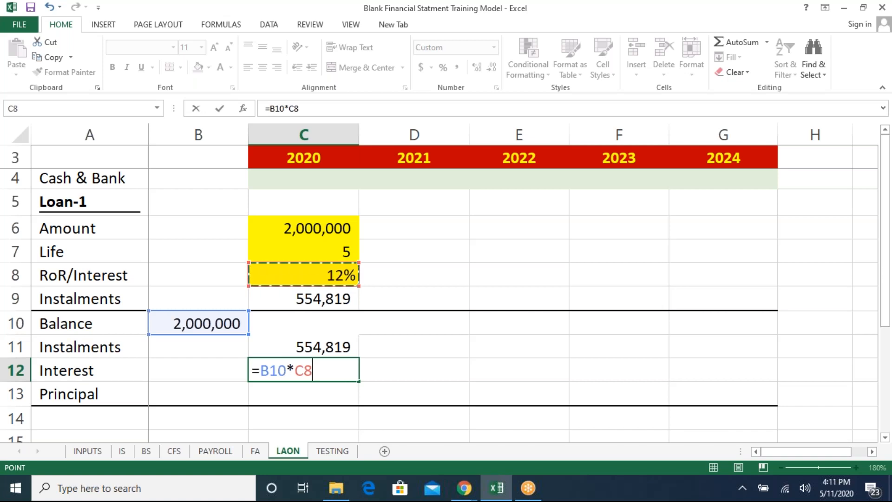
{"action": "key", "text": "F4"}
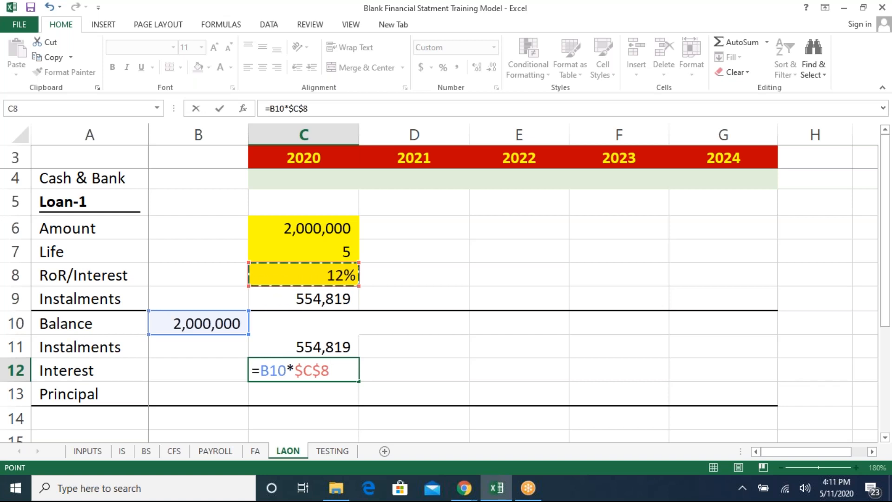
{"action": "key", "text": "Return"}
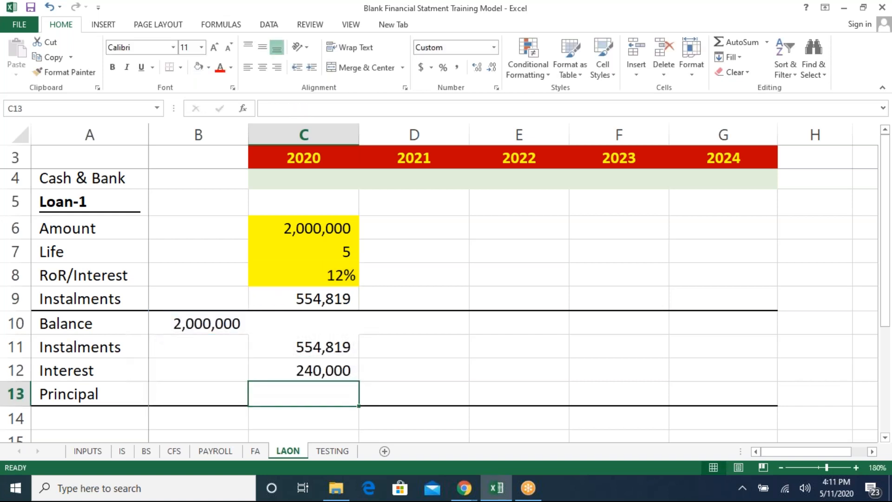
- Calculate 2020 principal in C13 as instalment minus interest with =C11-C12
{"action": "type", "text": "="}
{"action": "key", "text": "Up"}
{"action": "key", "text": "Up"}
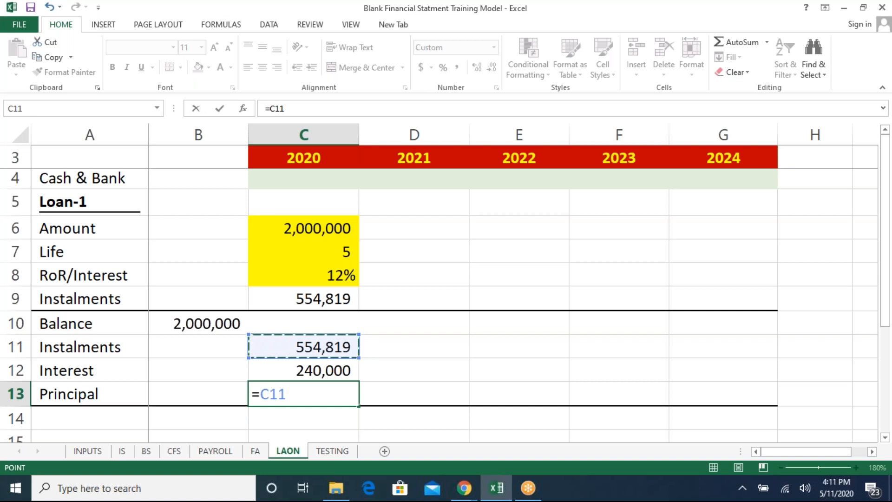
{"action": "type", "text": "-"}
{"action": "key", "text": "Up"}
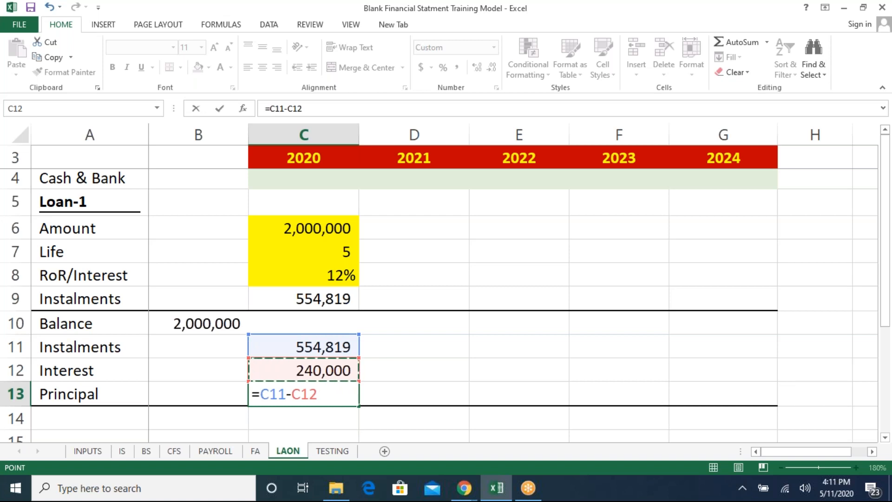
{"action": "key", "text": "Return"}
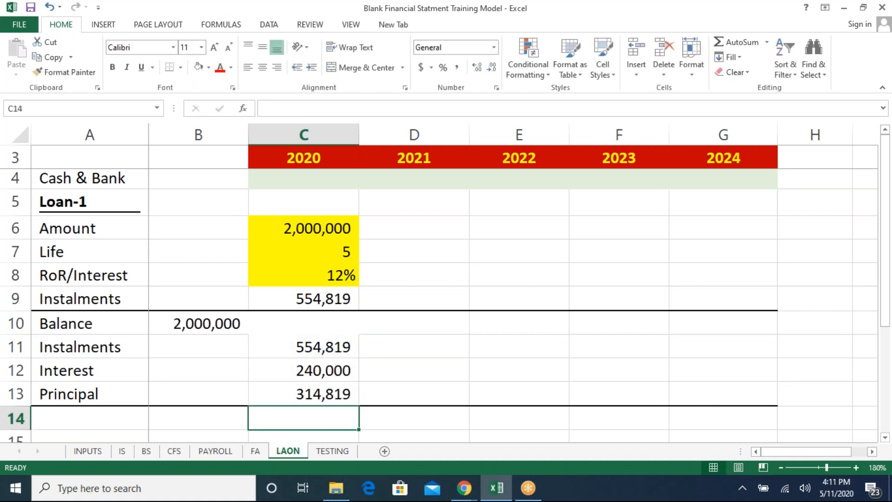
{"action": "key", "text": "Up"}
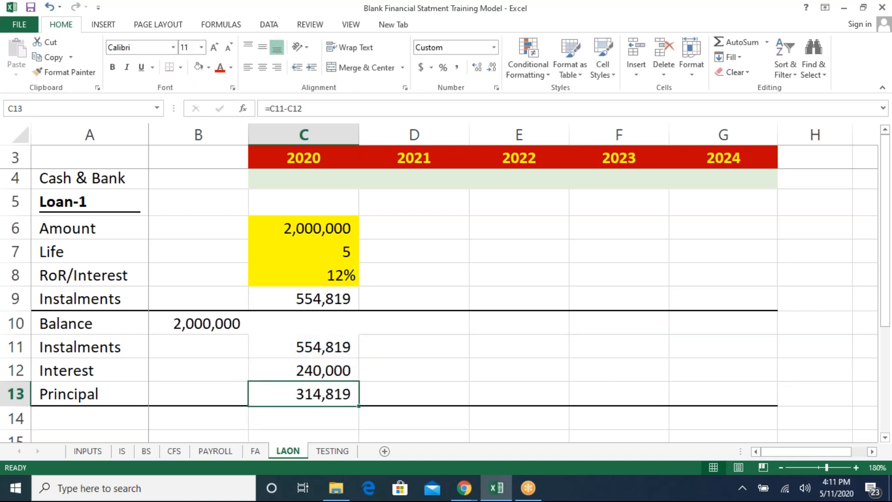
- Review the 2020 instalment, interest and principal formulas in C11 to C13 of the loan schedule
{"action": "key", "text": "Up"}
{"action": "key", "text": "Up"}
{"action": "key", "text": "Up"}
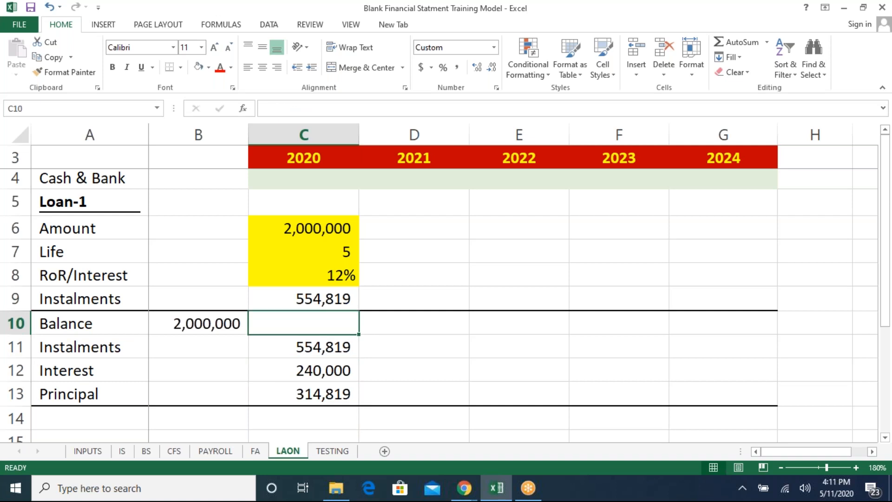
{"action": "key", "text": "Down"}
{"action": "key", "text": "F2"}
{"action": "key", "text": "Return"}
{"action": "key", "text": "F2"}
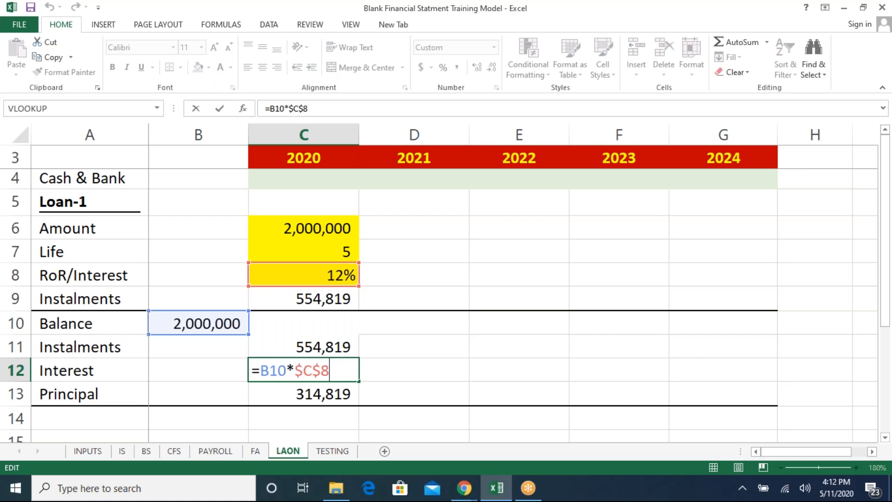
{"action": "key", "text": "Escape"}
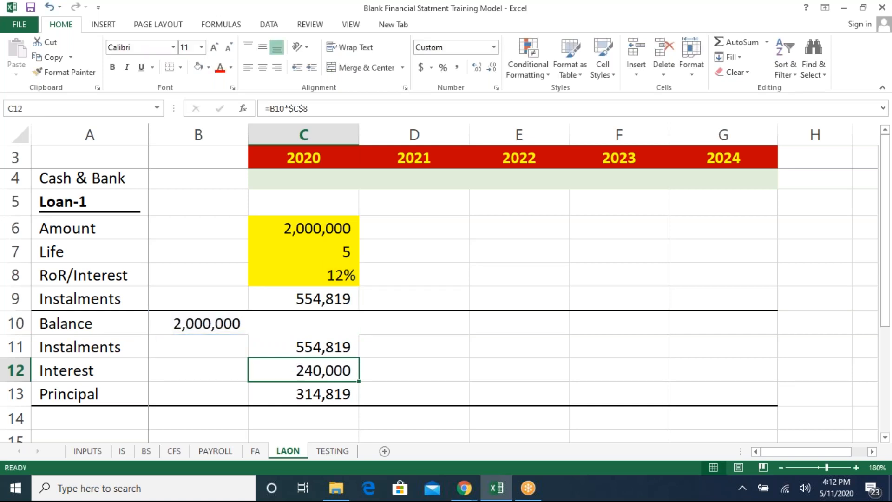
{"action": "key", "text": "Down"}
{"action": "key", "text": "F2"}
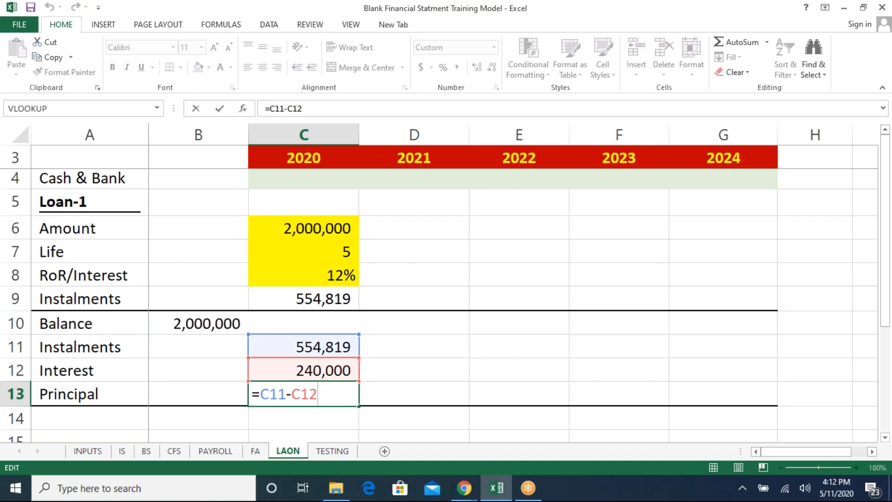
{"action": "key", "text": "ctrl+Return"}
- Calculate the 2020 closing balance in C10 as opening balance minus principal with =B10-C13
{"action": "key", "text": "Up"}
{"action": "key", "text": "Up"}
{"action": "key", "text": "Up"}
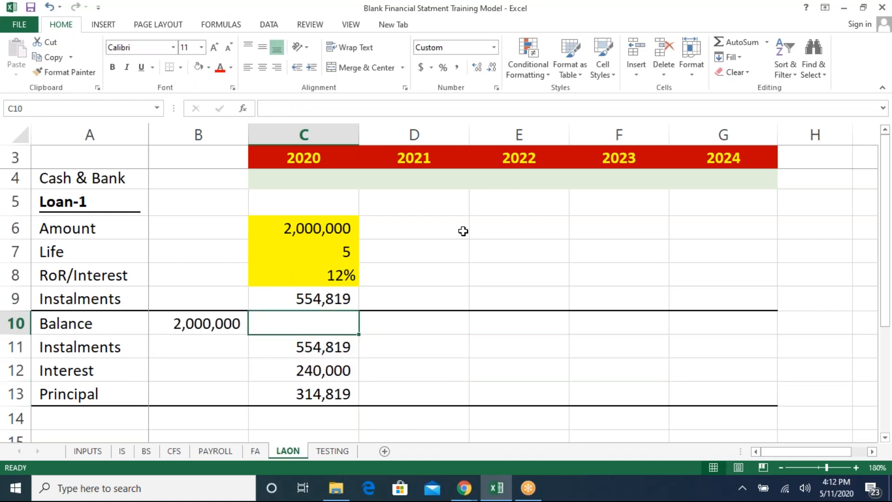
{"action": "type", "text": "="}
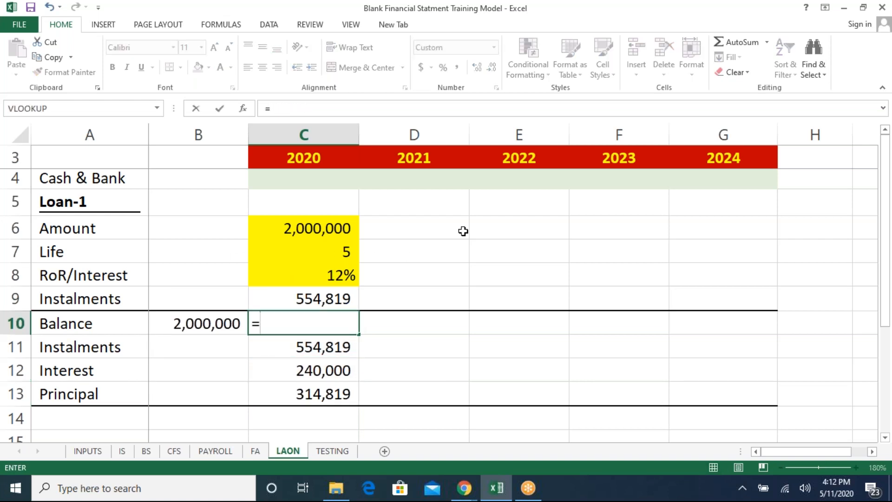
{"action": "key", "text": "Left"}
{"action": "type", "text": "-"}
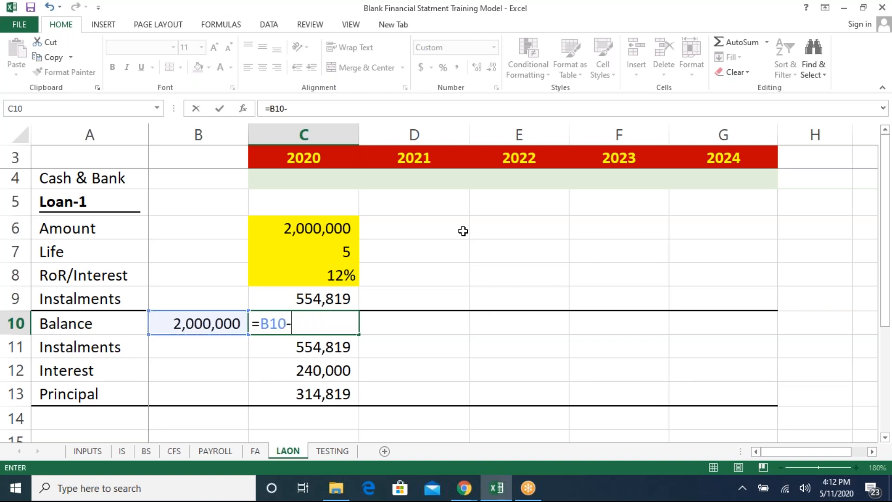
{"action": "key", "text": "Down"}
{"action": "key", "text": "Down"}
{"action": "key", "text": "Down"}
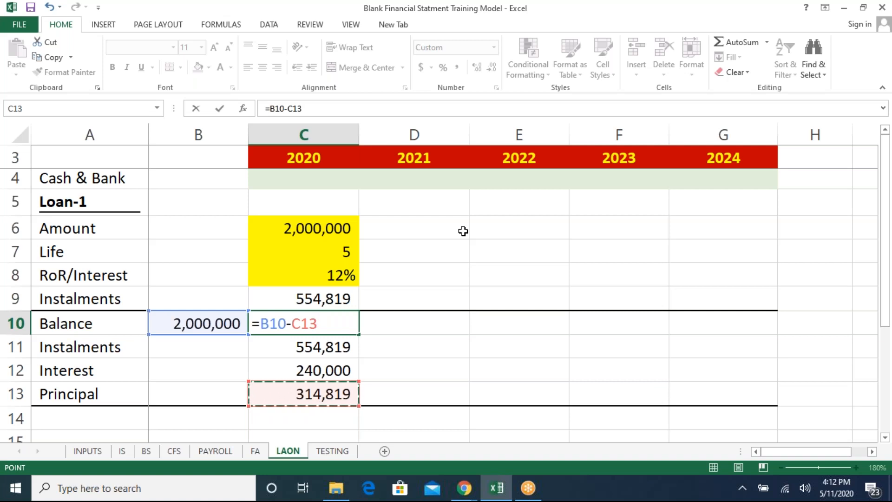
{"action": "key", "text": "Return"}
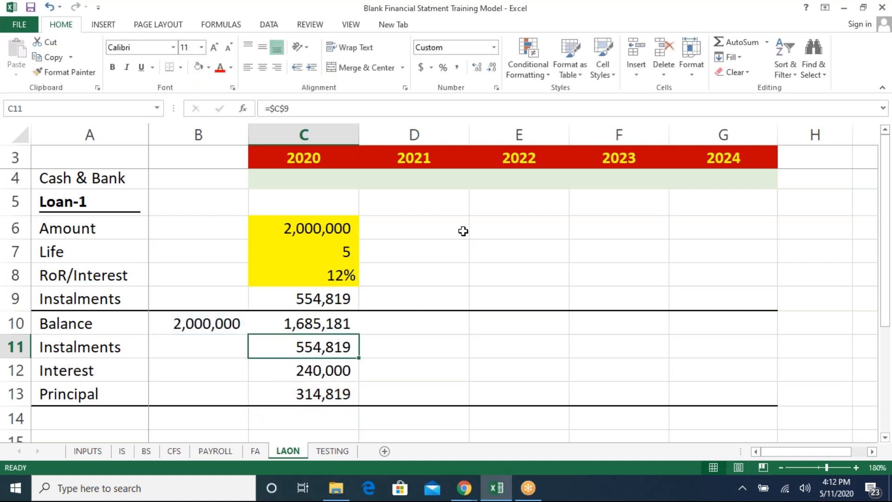
- Inspect the schedule block C10 to C13 and the instalment PMT formula in C9
{"action": "key", "text": "Up"}
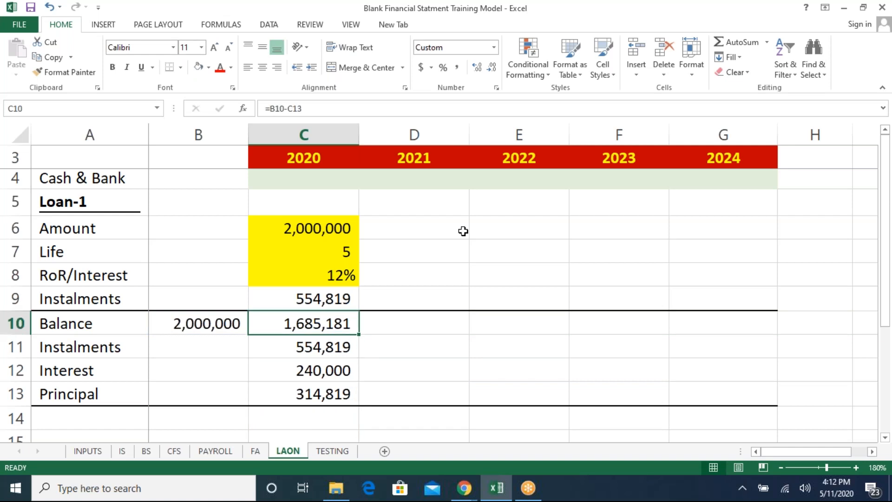
{"action": "key", "text": "shift+Down"}
{"action": "key", "text": "shift+Down"}
{"action": "key", "text": "shift+Down"}
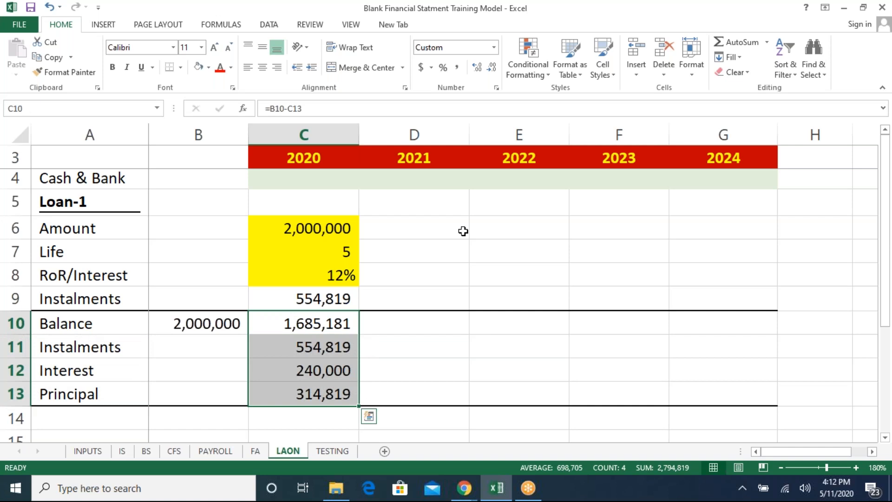
{"action": "key", "text": "ctrl+q"}
{"action": "key", "text": "Escape"}
{"action": "key", "text": "Up"}
{"action": "key", "text": "Left"}
{"action": "key", "text": "Right"}
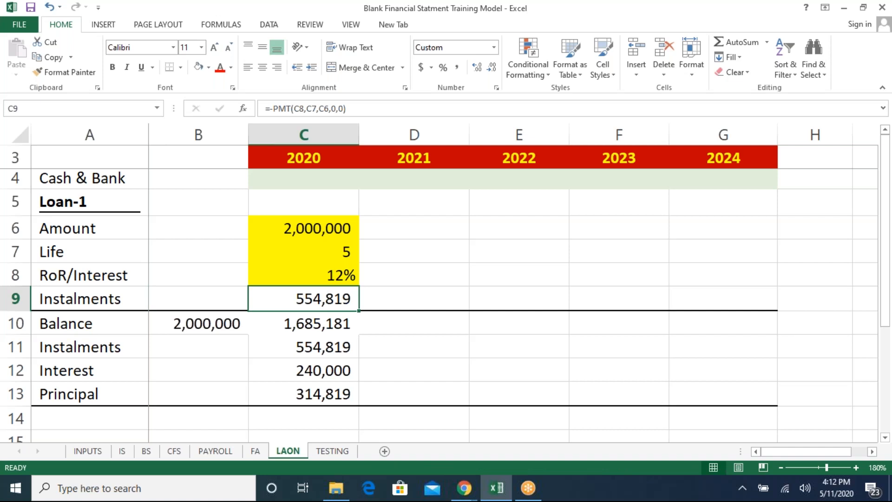
{"action": "left_click", "coordinate": [317, 374]}
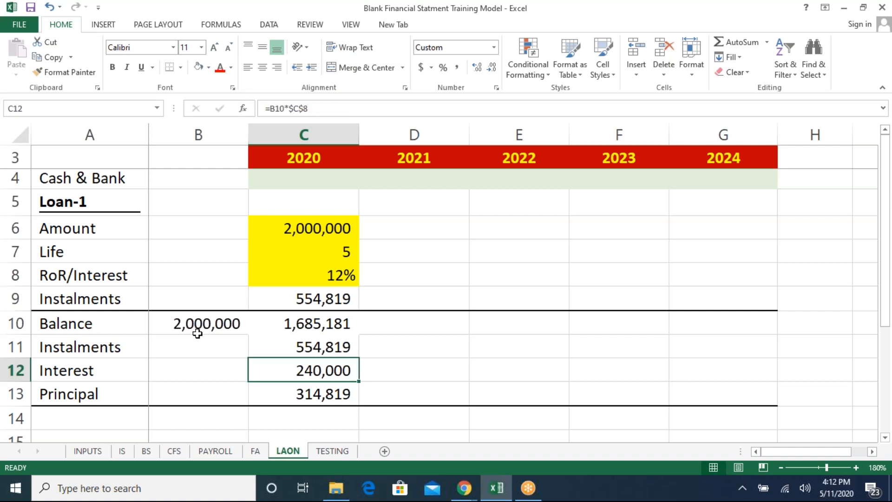
- Link the 2020 Interest Expense in C23 of the IS sheet to the loan interest LAON!C12
{"action": "left_click", "coordinate": [123, 451]}
{"action": "left_click", "coordinate": [350, 274]}
{"action": "key", "text": "Up"}
{"action": "key", "text": "Up"}
{"action": "key", "text": "Up"}
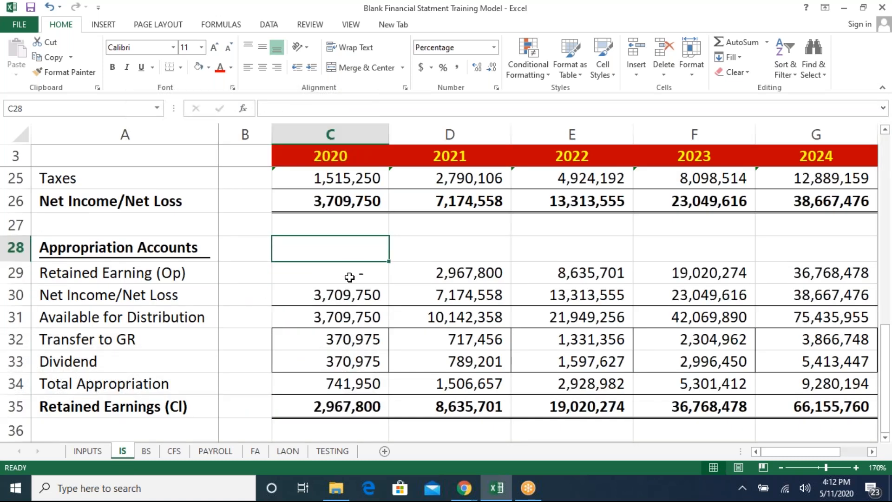
{"action": "key", "text": "Up"}
{"action": "key", "text": "Up"}
{"action": "key", "text": "Up"}
{"action": "key", "text": "Up"}
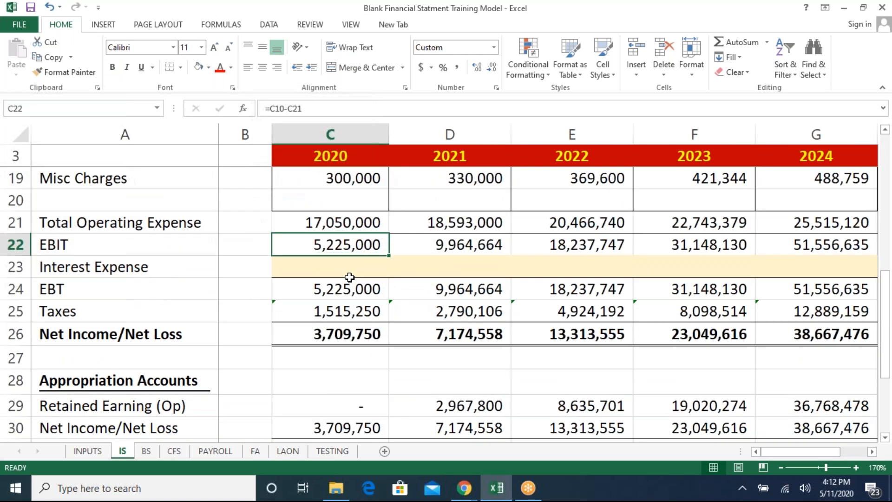
{"action": "key", "text": "Down"}
{"action": "type", "text": "="}
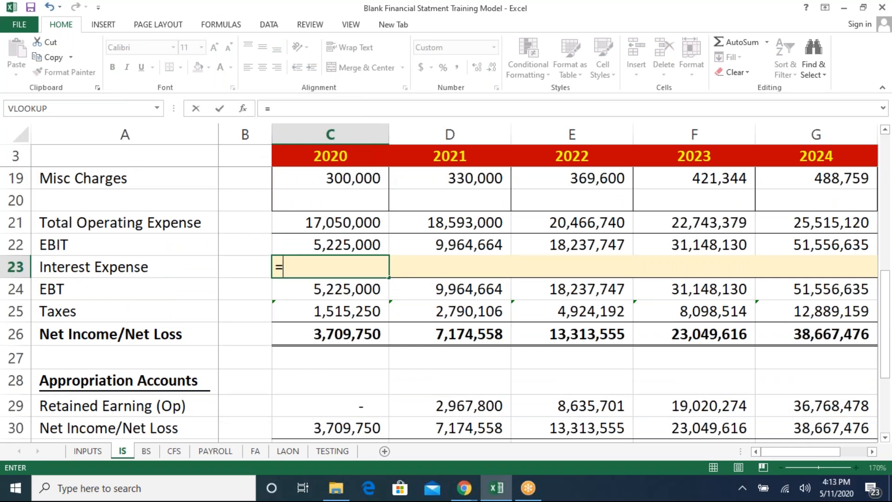
{"action": "left_click", "coordinate": [285, 450]}
{"action": "left_click", "coordinate": [315, 376]}
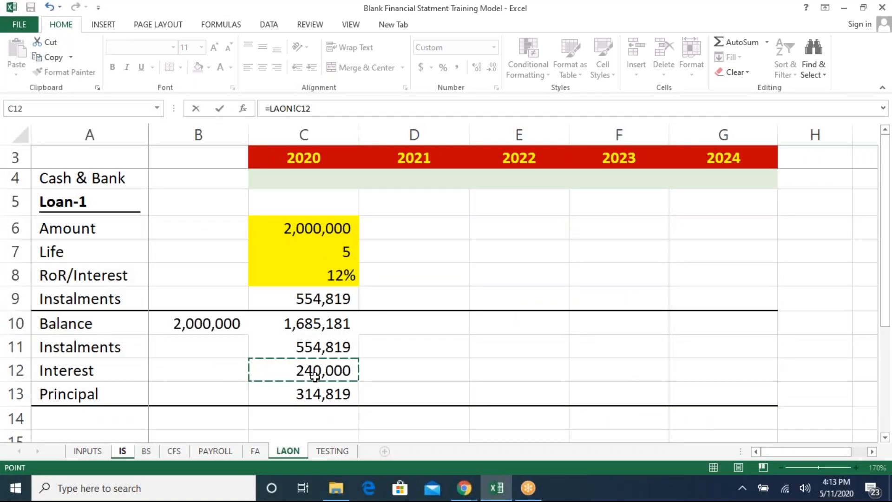
{"action": "key", "text": "Return"}
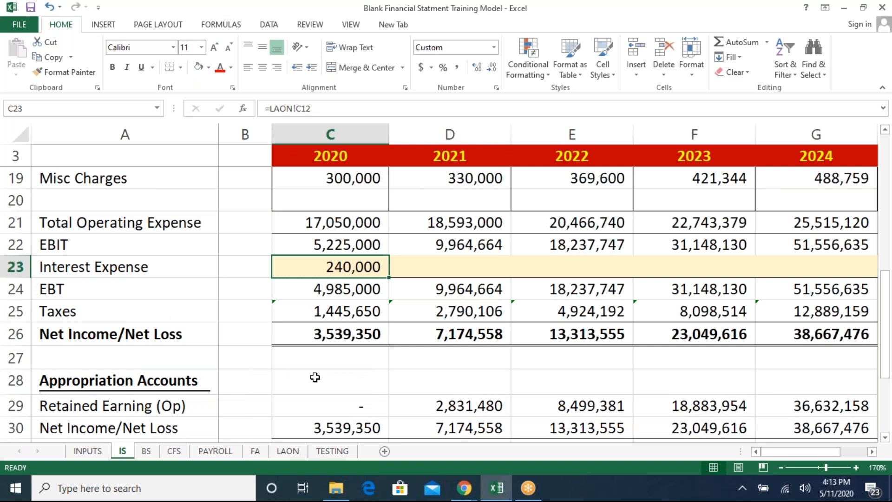
- Copy the Interest Expense link from C23 across the 2021 to 2024 cells D23:G23
{"action": "key", "text": "ctrl+c"}
{"action": "key", "text": "Right"}
{"action": "key", "text": "shift+Right"}
{"action": "key", "text": "shift+Right"}
{"action": "key", "text": "shift+Right"}
{"action": "key", "text": "ctrl+v"}
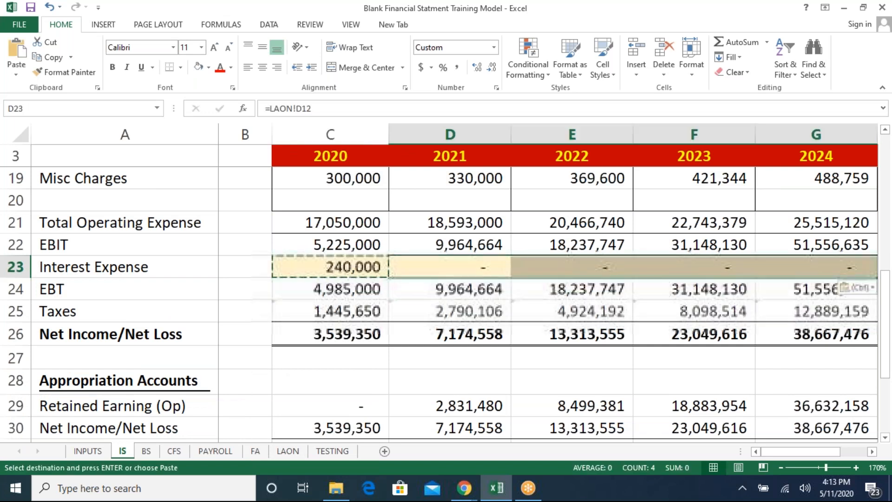
{"action": "key", "text": "Left"}
{"action": "key", "text": "Escape"}
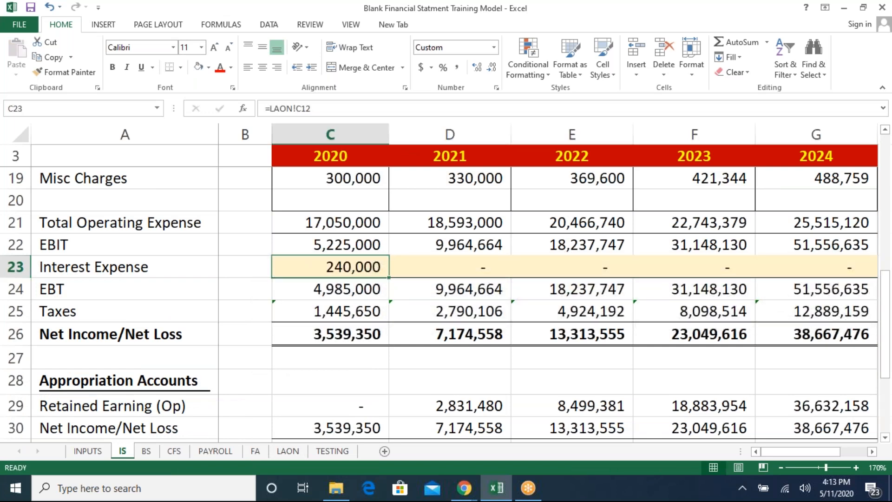
- Highlight the 2020 balance C10 and principal C13 on the LAON sheet with a blue fill
{"action": "key", "text": "ctrl+Page_Down"}
{"action": "key", "text": "ctrl+Page_Down"}
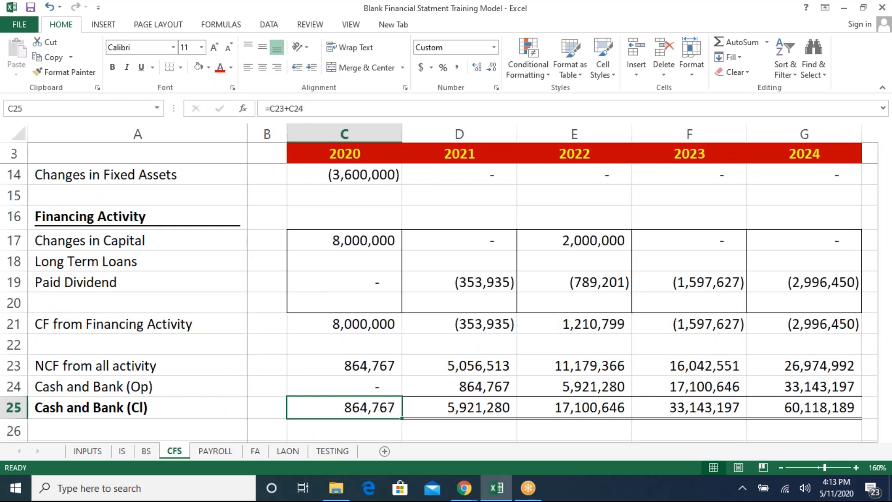
{"action": "key", "text": "ctrl+Page_Down"}
{"action": "key", "text": "ctrl+Page_Down"}
{"action": "key", "text": "ctrl+Page_Down"}
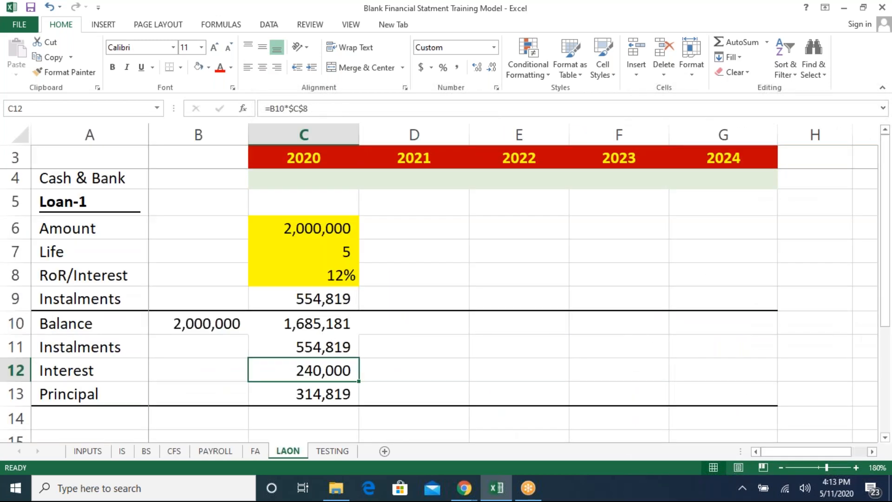
{"action": "key", "text": "Up"}
{"action": "key", "text": "Up"}
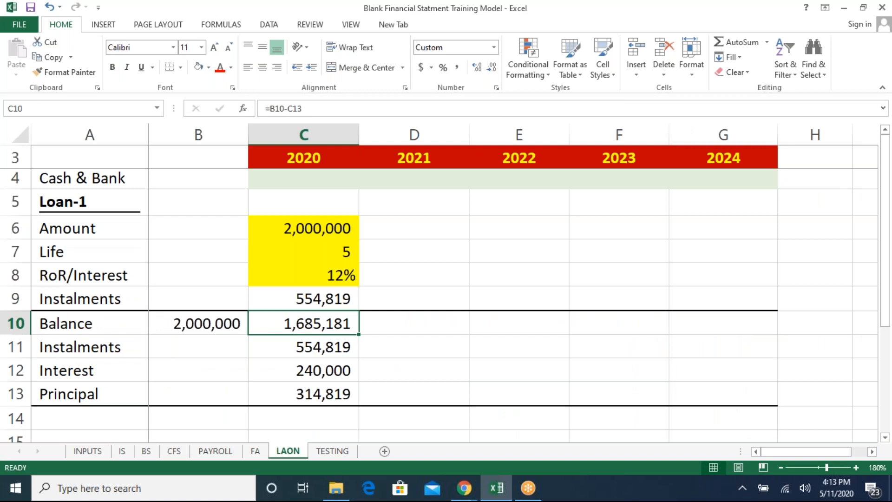
{"action": "left_click", "coordinate": [209, 67]}
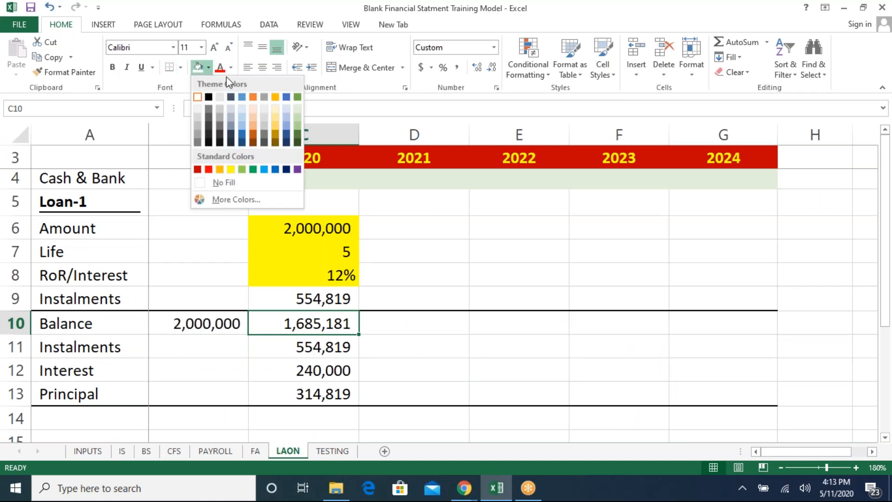
{"action": "left_click", "coordinate": [242, 97]}
{"action": "left_click", "coordinate": [331, 393]}
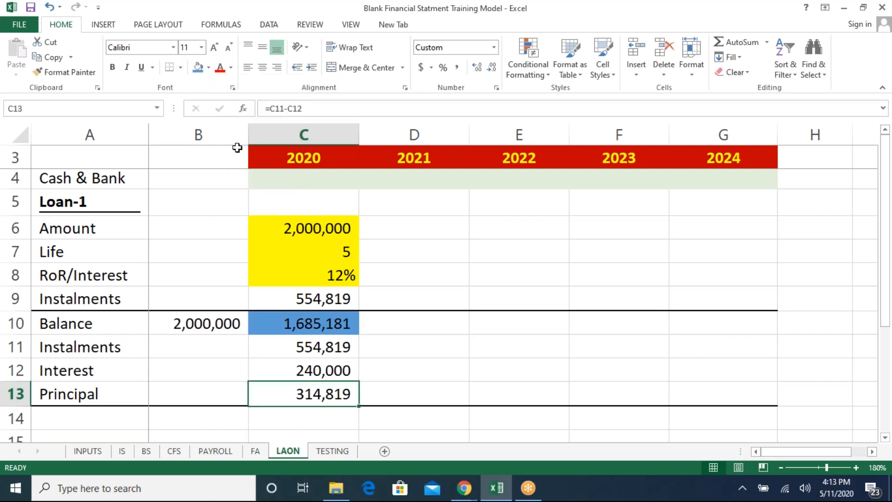
{"action": "left_click", "coordinate": [197, 68]}
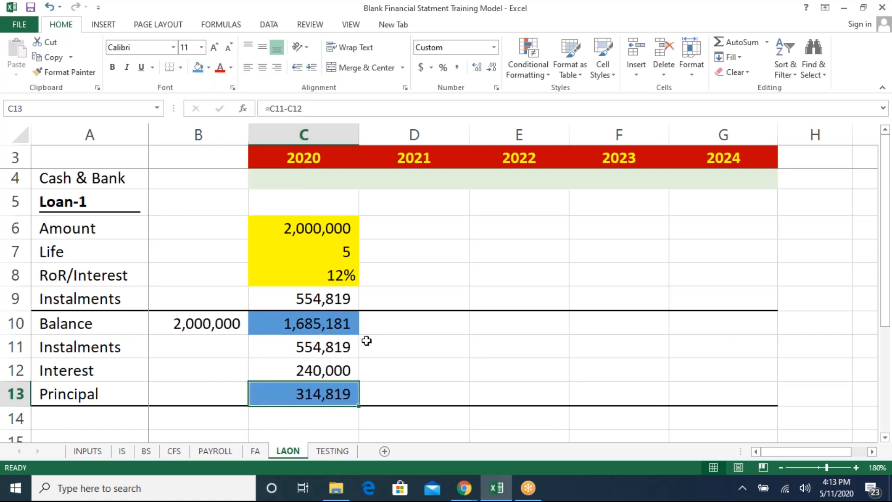
{"action": "left_click", "coordinate": [342, 326]}
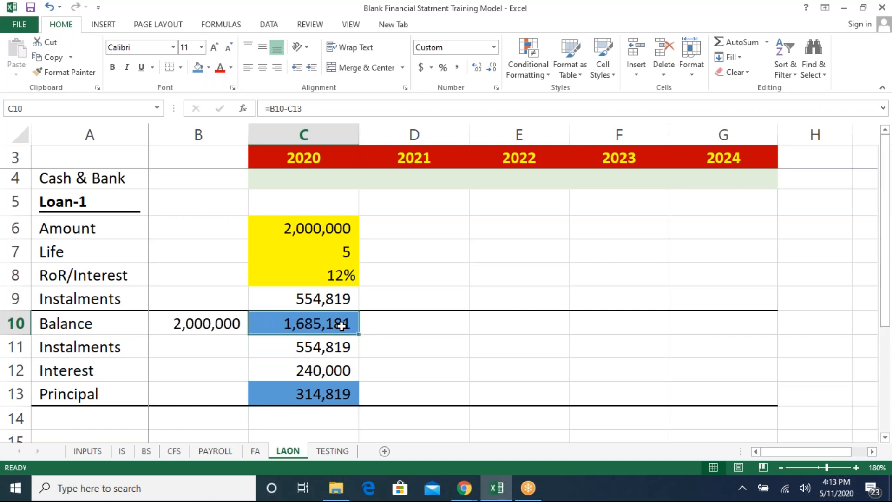
- Link the balance sheet's 2020 Long Term Loan in C19 to the loan balance LAON!C10
{"action": "key", "text": "ctrl+Page_Up"}
{"action": "key", "text": "ctrl+Page_Up"}
{"action": "key", "text": "ctrl+Page_Up"}
{"action": "key", "text": "ctrl+Page_Up"}
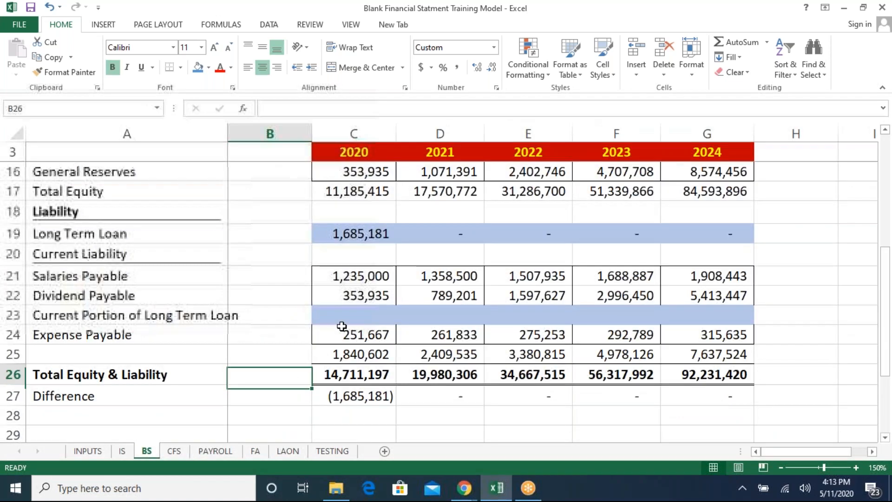
{"action": "key", "text": "Up"}
{"action": "key", "text": "Up"}
{"action": "key", "text": "Up"}
{"action": "key", "text": "Up"}
{"action": "key", "text": "Up"}
{"action": "key", "text": "Up"}
{"action": "key", "text": "Up"}
{"action": "key", "text": "Up"}
{"action": "key", "text": "Up"}
{"action": "key", "text": "Up"}
{"action": "key", "text": "Up"}
{"action": "key", "text": "Up"}
{"action": "key", "text": "Up"}
{"action": "key", "text": "Up"}
{"action": "key", "text": "Up"}
{"action": "key", "text": "Up"}
{"action": "key", "text": "Up"}
{"action": "key", "text": "Down"}
{"action": "key", "text": "Down"}
{"action": "key", "text": "Down"}
{"action": "key", "text": "Down"}
{"action": "key", "text": "Down"}
{"action": "key", "text": "Down"}
{"action": "key", "text": "Down"}
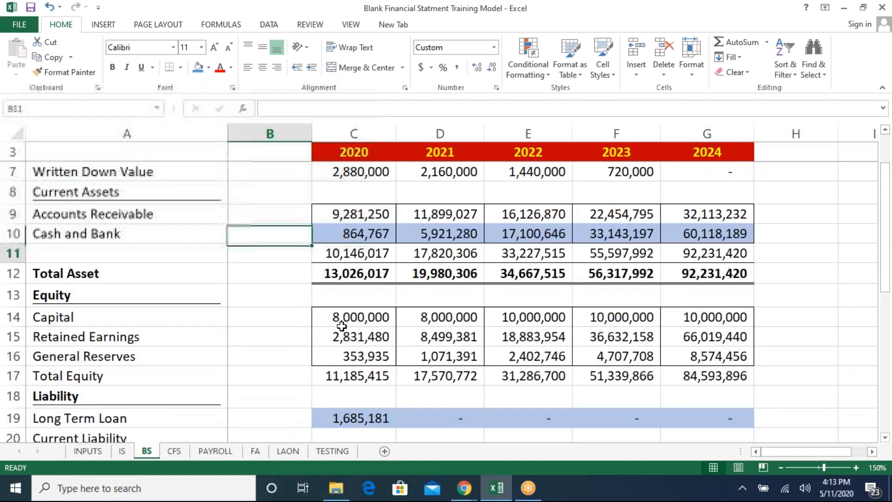
{"action": "key", "text": "Down"}
{"action": "key", "text": "Down"}
{"action": "key", "text": "Up"}
{"action": "key", "text": "Down"}
{"action": "key", "text": "Down"}
{"action": "key", "text": "Down"}
{"action": "key", "text": "Down"}
{"action": "key", "text": "Down"}
{"action": "key", "text": "Right"}
{"action": "key", "text": "Up"}
{"action": "type", "text": "="}
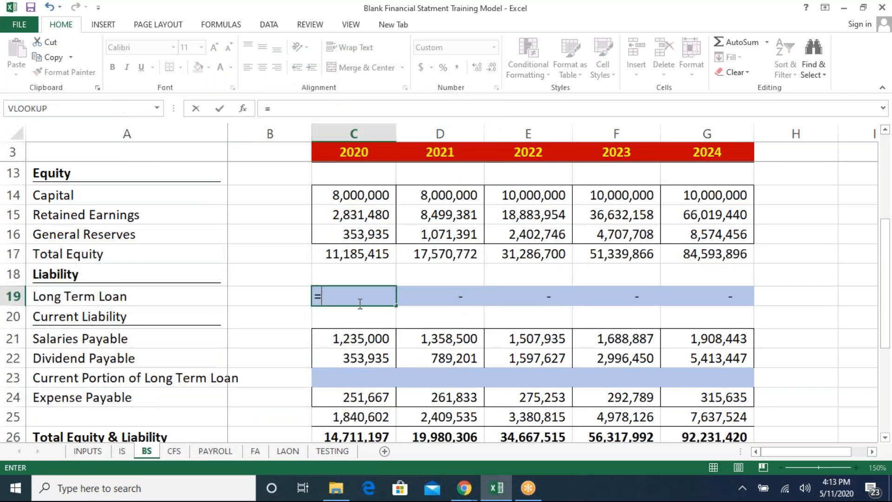
{"action": "left_click", "coordinate": [283, 451]}
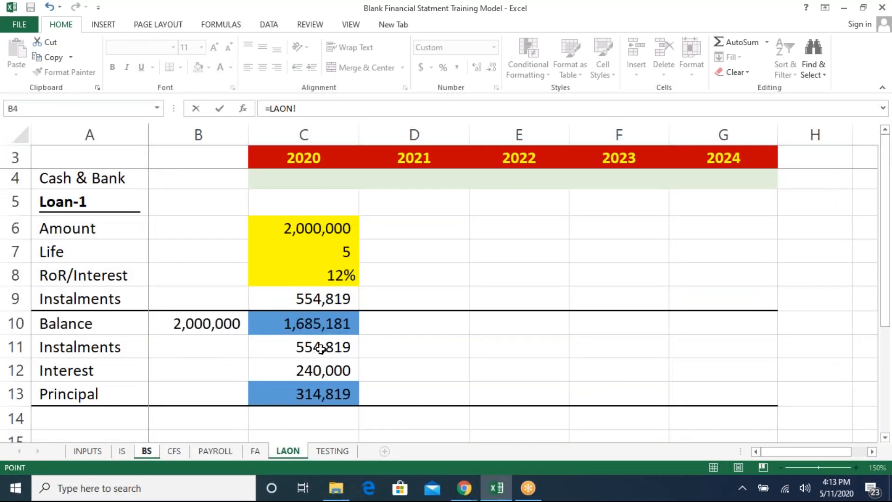
{"action": "left_click", "coordinate": [316, 325]}
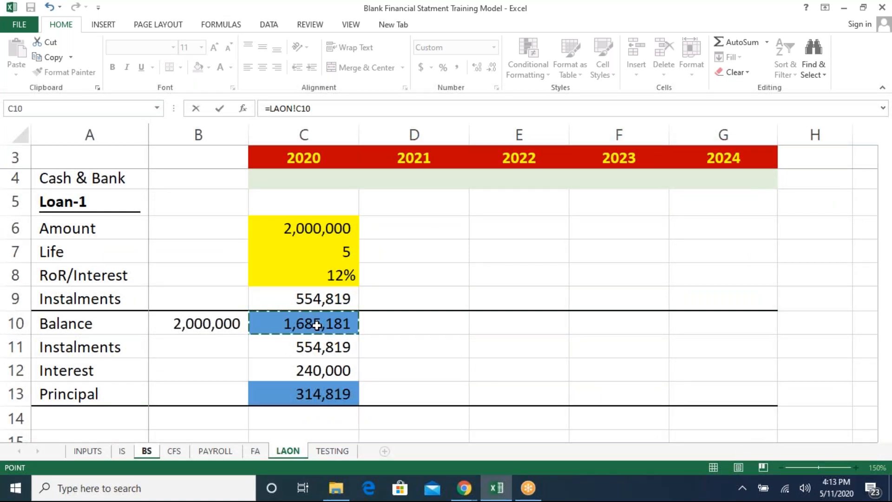
{"action": "key", "text": "Return"}
- Copy the Long Term Loan link from C19 across the 2021 to 2024 cells D19:G19
{"action": "key", "text": "Up"}
{"action": "key", "text": "ctrl+c"}
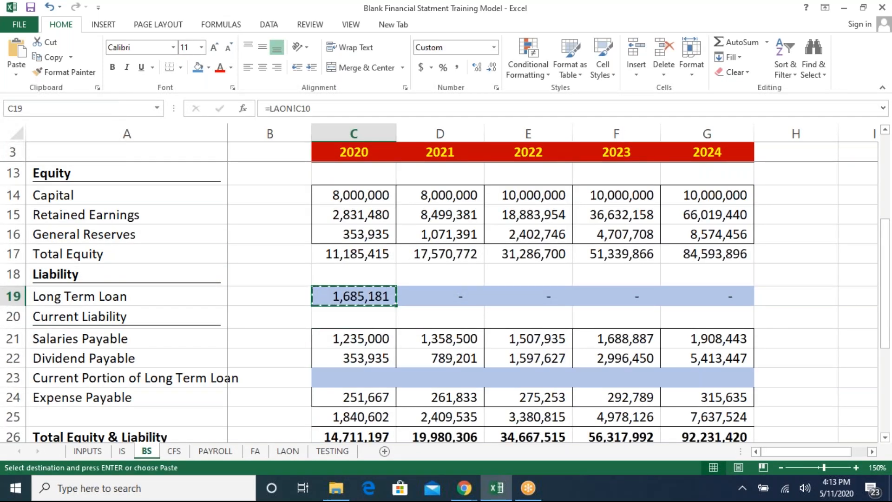
{"action": "key", "text": "Right"}
{"action": "key", "text": "ctrl+shift+Right"}
{"action": "key", "text": "ctrl+v"}
{"action": "key", "text": "Left"}
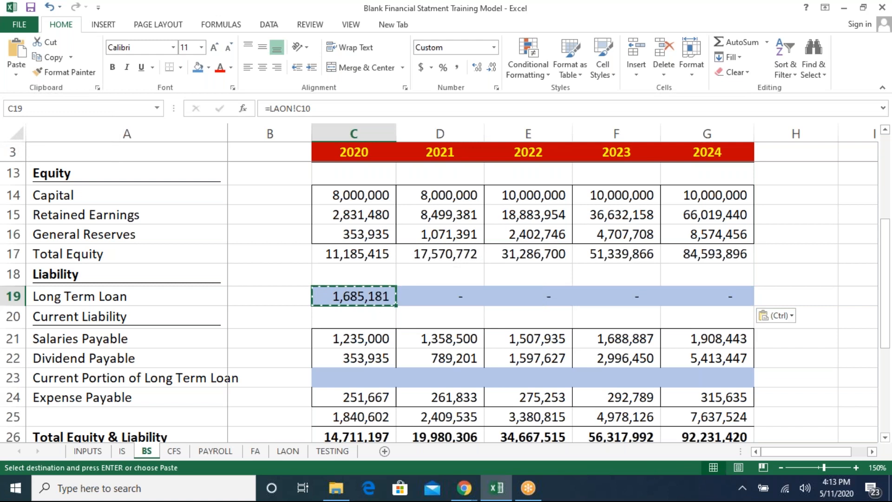
{"action": "key", "text": "Escape"}
{"action": "key", "text": "Down"}
{"action": "key", "text": "Down"}
{"action": "key", "text": "Down"}
{"action": "key", "text": "Down"}
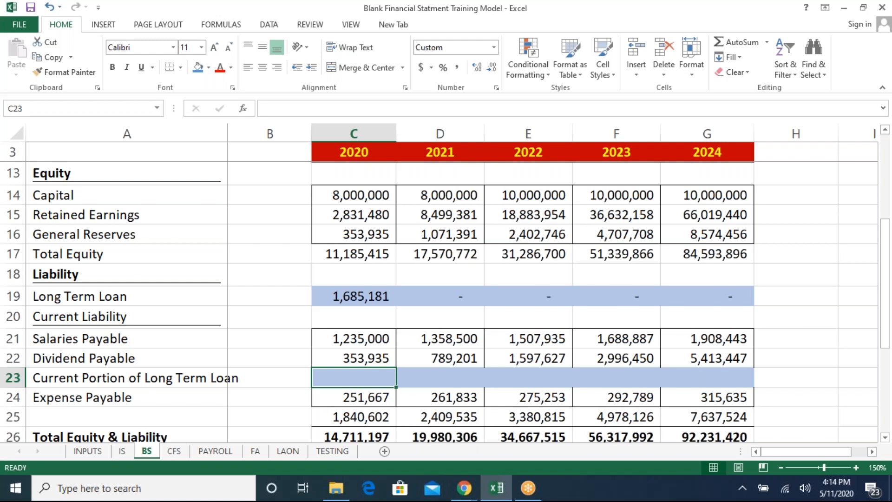
- Link the balance sheet's 2020 Current Portion of Long Term Loan in C23 to the loan principal LAON!C13
{"action": "type", "text": "="}
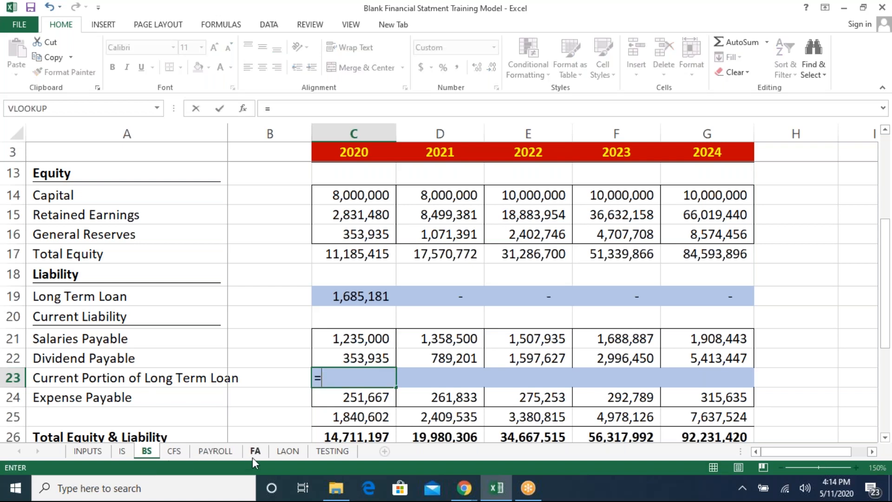
{"action": "left_click", "coordinate": [278, 450]}
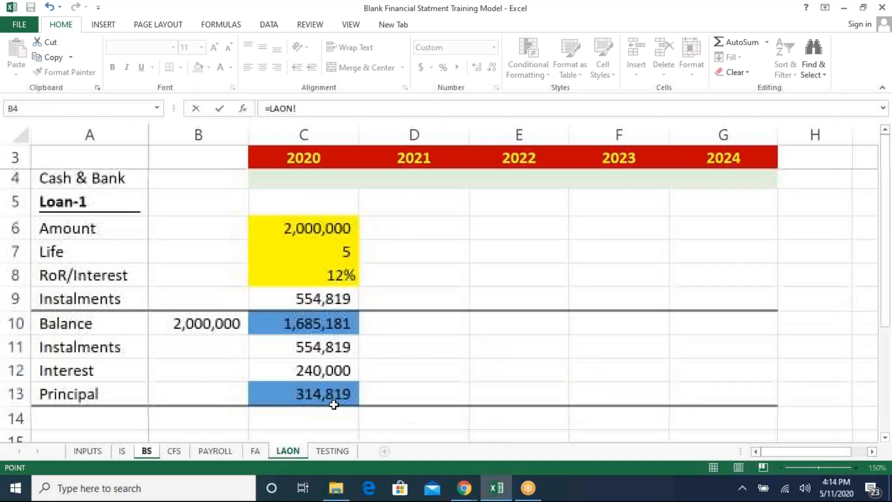
{"action": "left_click", "coordinate": [321, 386]}
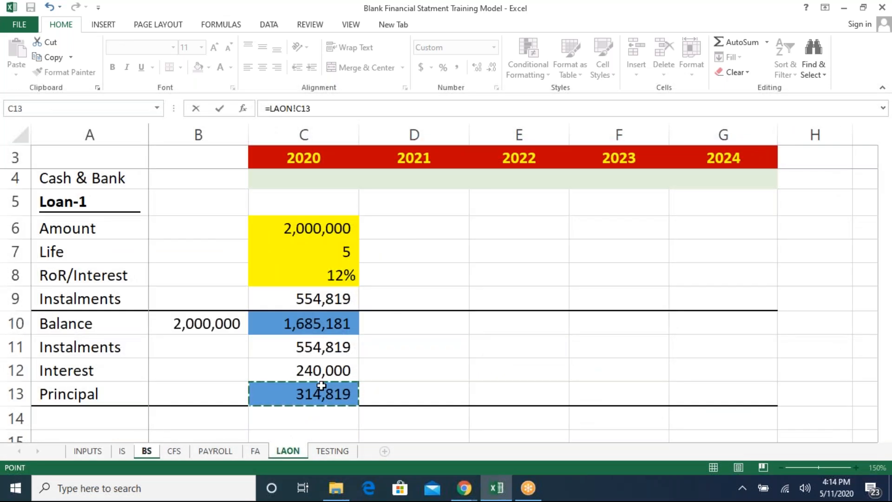
{"action": "key", "text": "Return"}
- Copy the Current Portion link from C23 across the 2021 to 2024 cells D23:G23
{"action": "key", "text": "Up"}
{"action": "key", "text": "ctrl+c"}
{"action": "key", "text": "Right"}
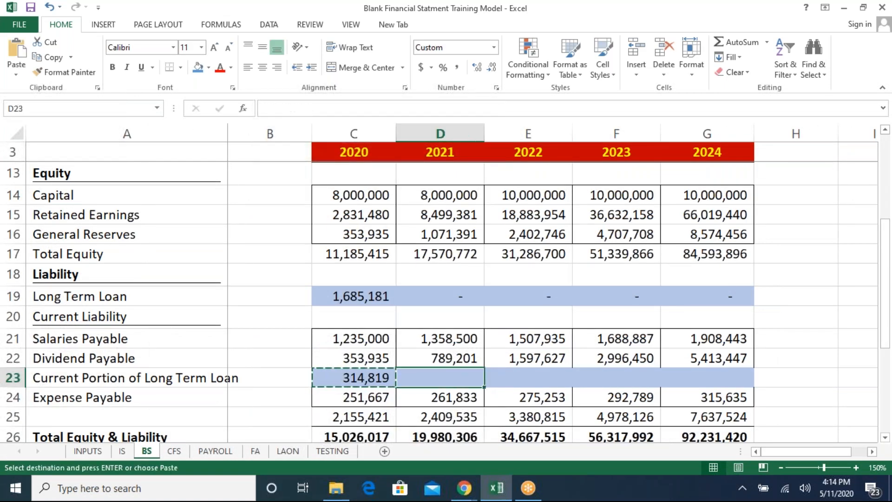
{"action": "key", "text": "shift+Right"}
{"action": "key", "text": "shift+Right"}
{"action": "key", "text": "shift+Right"}
{"action": "key", "text": "ctrl+v"}
{"action": "key", "text": "Escape"}
{"action": "key", "text": "Left"}
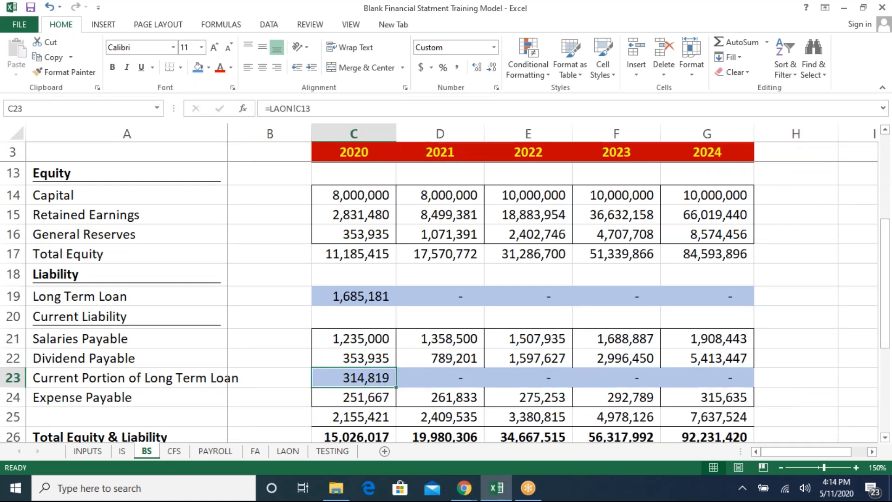
- Switch between sheets to review the loan schedule and the cash flow statement's operating activity rows
{"action": "key", "text": "ctrl+Page_Down"}
{"action": "key", "text": "ctrl+Page_Down"}
{"action": "key", "text": "ctrl+Page_Down"}
{"action": "key", "text": "ctrl+Page_Down"}
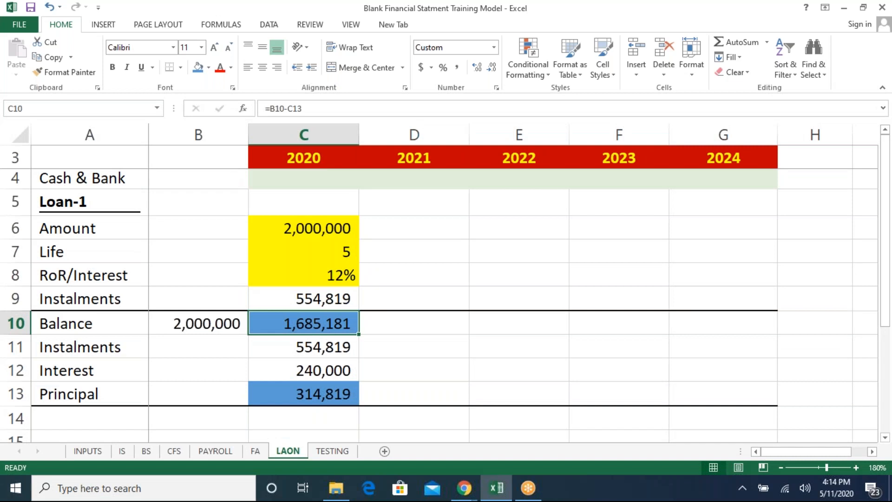
{"action": "key", "text": "ctrl+Page_Up"}
{"action": "key", "text": "ctrl+Page_Up"}
{"action": "key", "text": "ctrl+Page_Up"}
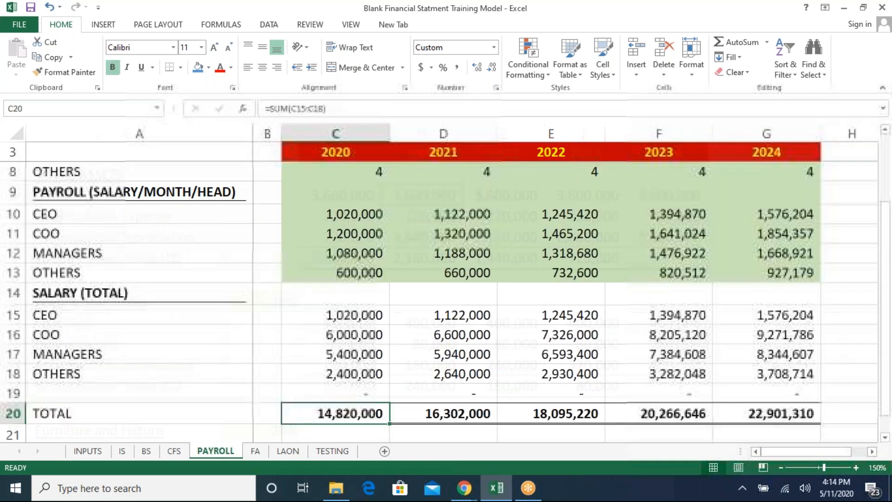
{"action": "scroll", "coordinate": [336, 340], "scroll_direction": "up", "scroll_amount": 3}
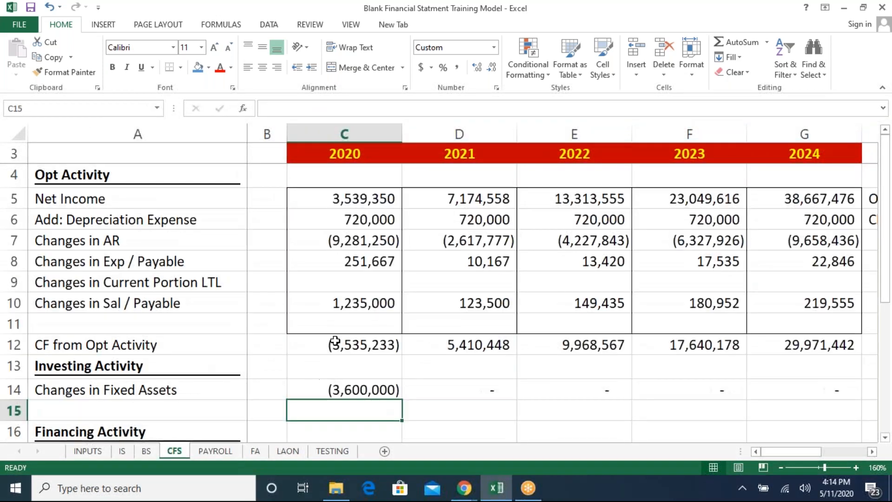
{"action": "left_click", "coordinate": [361, 287]}
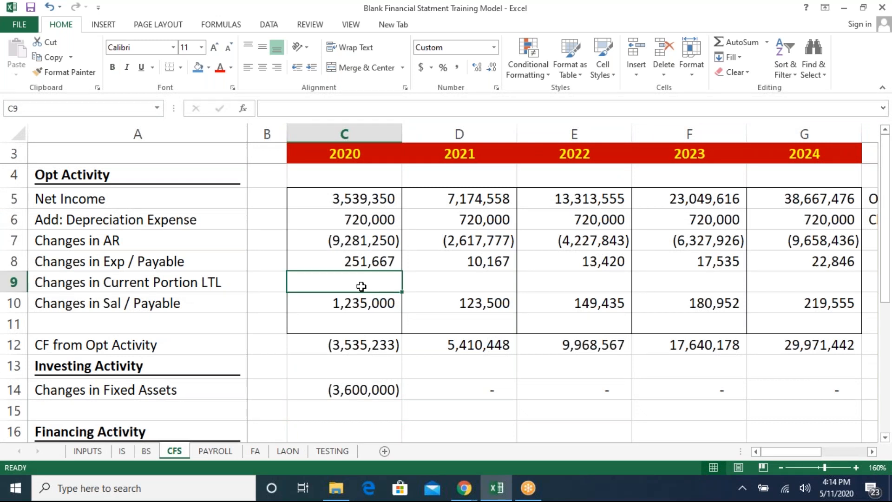
{"action": "left_click", "coordinate": [185, 283]}
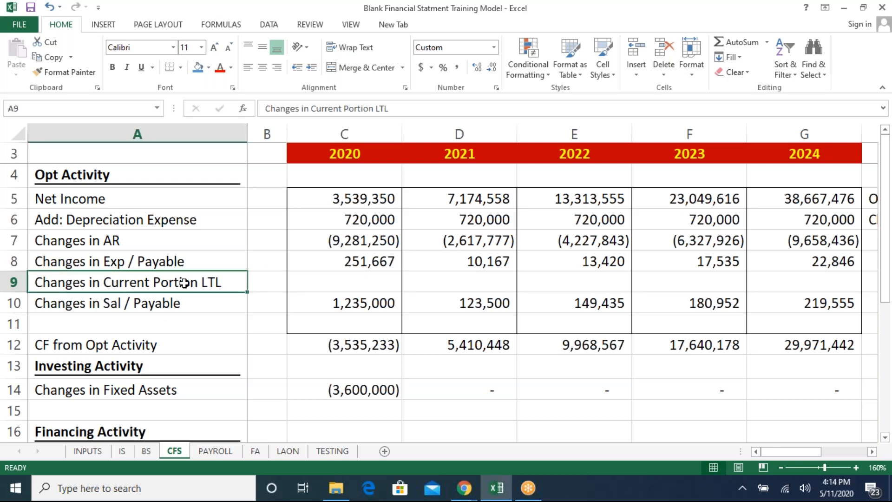
- Set the cash flow's 2020 Long Term Loans in C18 to the balance sheet loan change, =BS!C19-BS!B19
{"action": "key", "text": "Down"}
{"action": "key", "text": "Down"}
{"action": "key", "text": "Down"}
{"action": "key", "text": "Down"}
{"action": "key", "text": "Down"}
{"action": "key", "text": "Down"}
{"action": "key", "text": "Down"}
{"action": "key", "text": "Down"}
{"action": "key", "text": "Down"}
{"action": "key", "text": "Down"}
{"action": "key", "text": "Down"}
{"action": "key", "text": "Down"}
{"action": "key", "text": "Down"}
{"action": "key", "text": "Down"}
{"action": "key", "text": "Up"}
{"action": "key", "text": "Up"}
{"action": "key", "text": "Up"}
{"action": "key", "text": "Up"}
{"action": "key", "text": "Up"}
{"action": "key", "text": "Up"}
{"action": "key", "text": "Up"}
{"action": "key", "text": "Up"}
{"action": "key", "text": "Up"}
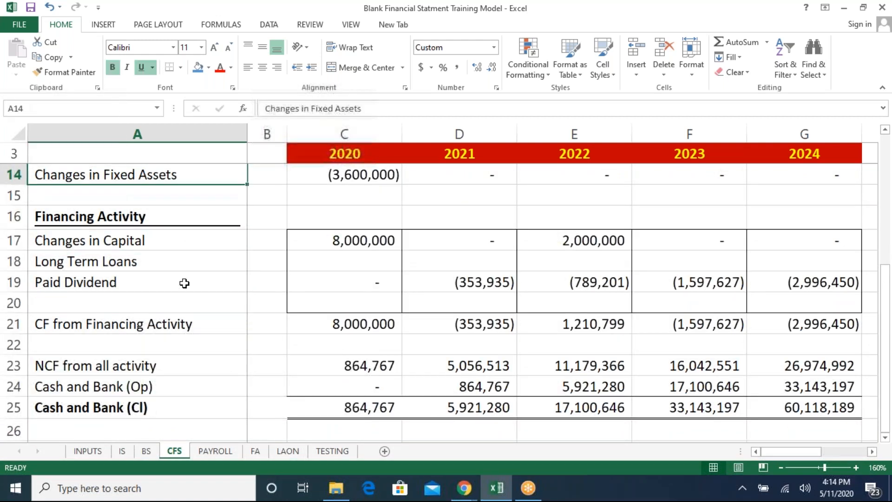
{"action": "key", "text": "Up"}
{"action": "key", "text": "Up"}
{"action": "key", "text": "Up"}
{"action": "key", "text": "Down"}
{"action": "key", "text": "Down"}
{"action": "key", "text": "Down"}
{"action": "key", "text": "Down"}
{"action": "key", "text": "Down"}
{"action": "key", "text": "Down"}
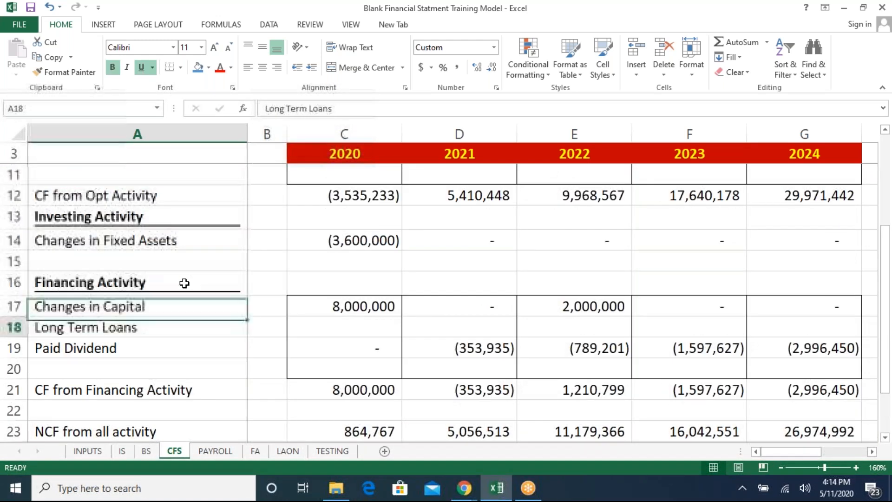
{"action": "key", "text": "Down"}
{"action": "key", "text": "Right"}
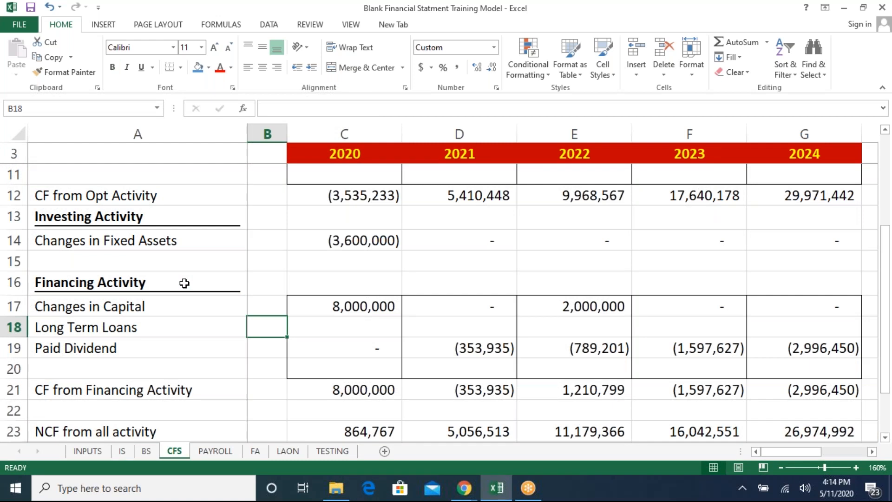
{"action": "key", "text": "Right"}
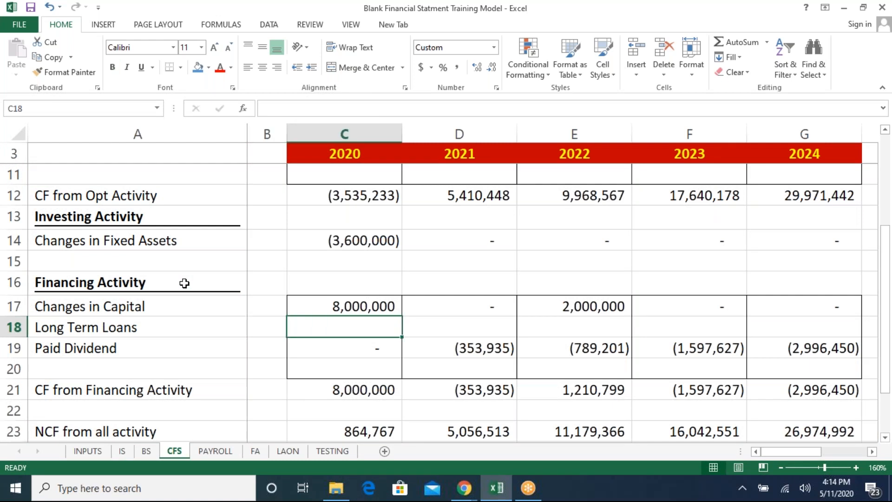
{"action": "type", "text": "="}
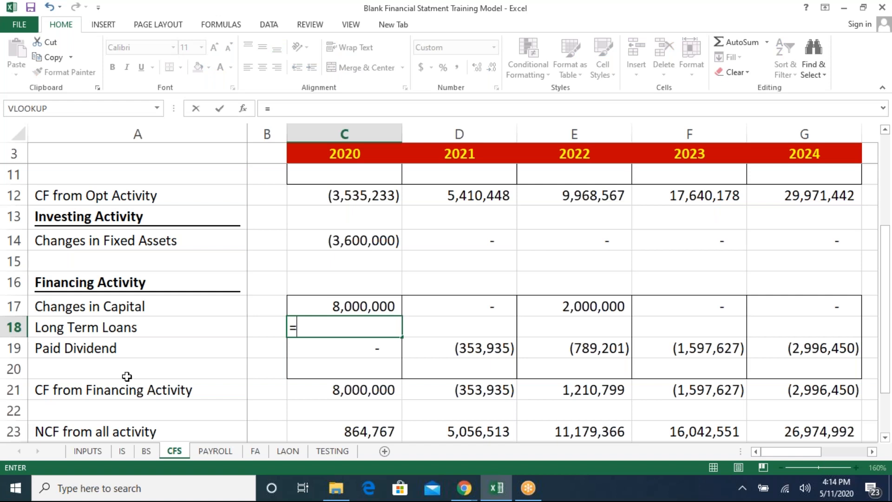
{"action": "left_click", "coordinate": [149, 454]}
{"action": "left_click", "coordinate": [371, 296]}
{"action": "type", "text": "-"}
{"action": "left_click", "coordinate": [299, 296]}
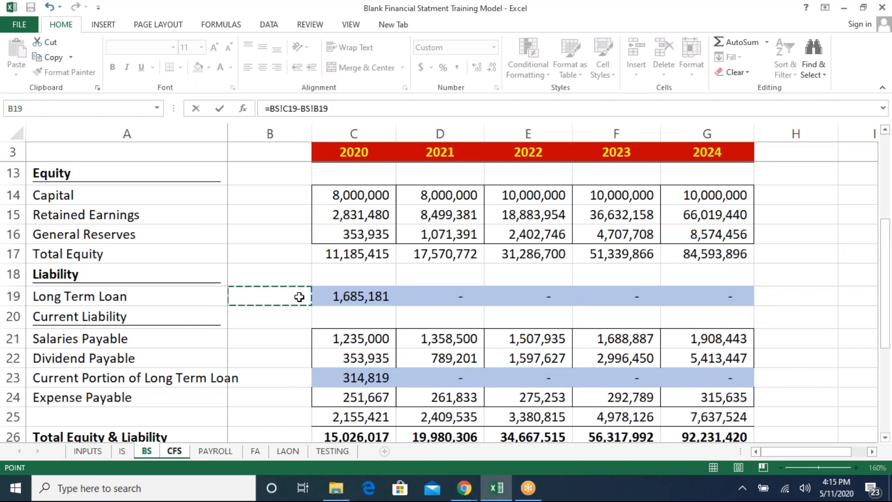
{"action": "key", "text": "Return"}
- Copy the Long Term Loans formula from C18 across the 2021 to 2024 cells D18:G18
{"action": "key", "text": "Up"}
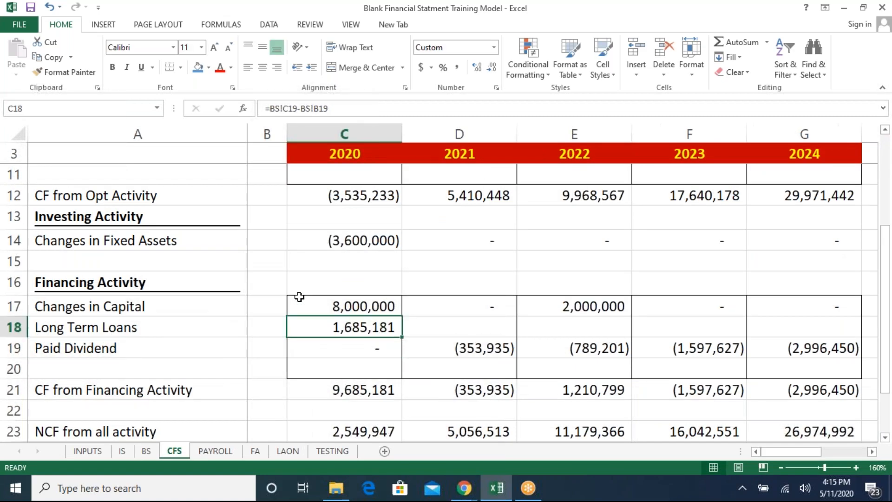
{"action": "key", "text": "ctrl+c"}
{"action": "key", "text": "Right"}
{"action": "key", "text": "shift+Right"}
{"action": "key", "text": "shift+Right"}
{"action": "key", "text": "shift+Right"}
{"action": "key", "text": "ctrl+v"}
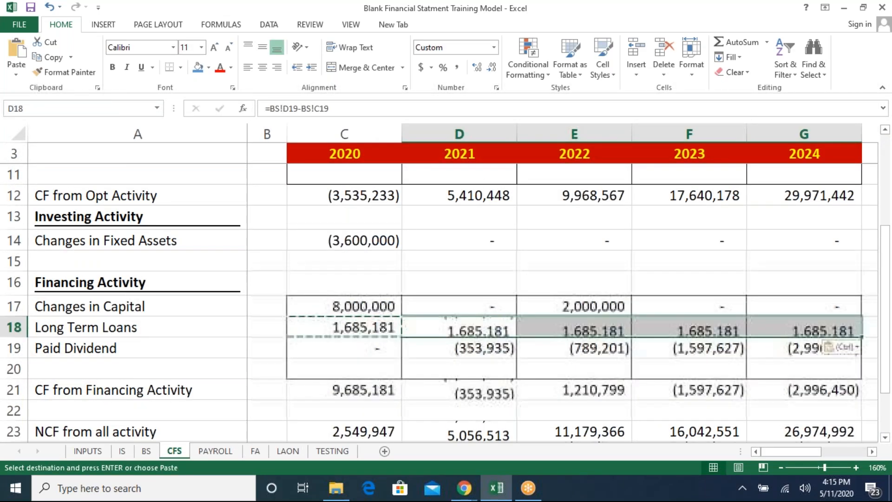
{"action": "key", "text": "Left"}
{"action": "key", "text": "Escape"}
- Set the cash flow's 2020 Changes in Current Portion LTL in C9 to =BS!C23-BS!B23
{"action": "key", "text": "Up"}
{"action": "key", "text": "Up"}
{"action": "key", "text": "Up"}
{"action": "key", "text": "Up"}
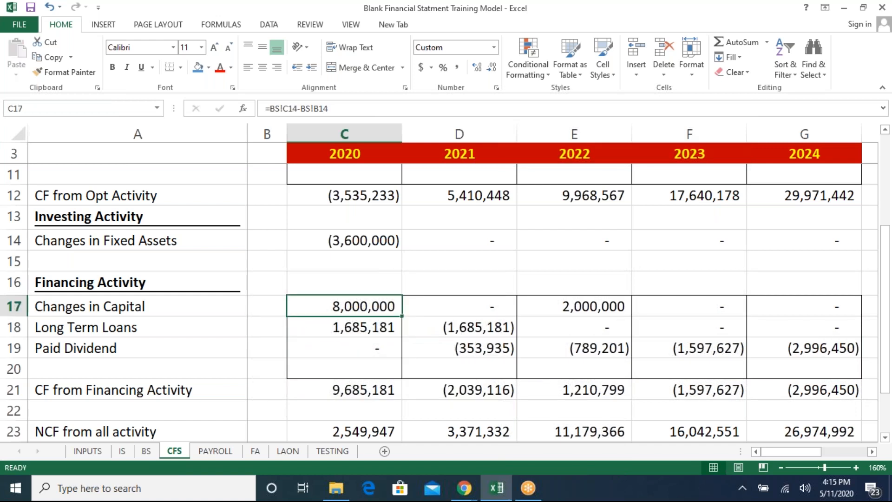
{"action": "key", "text": "Up"}
{"action": "key", "text": "Up"}
{"action": "key", "text": "Up"}
{"action": "key", "text": "Up"}
{"action": "key", "text": "Up"}
{"action": "key", "text": "Up"}
{"action": "key", "text": "Up"}
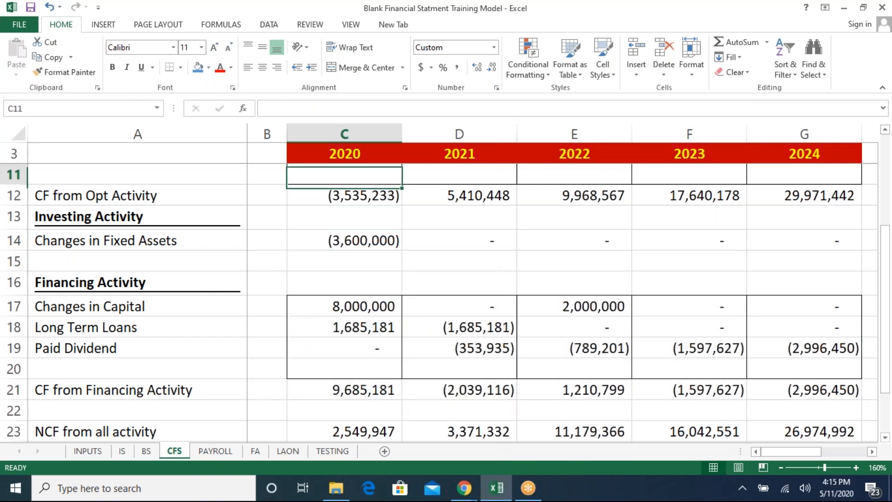
{"action": "key", "text": "Down"}
{"action": "key", "text": "Down"}
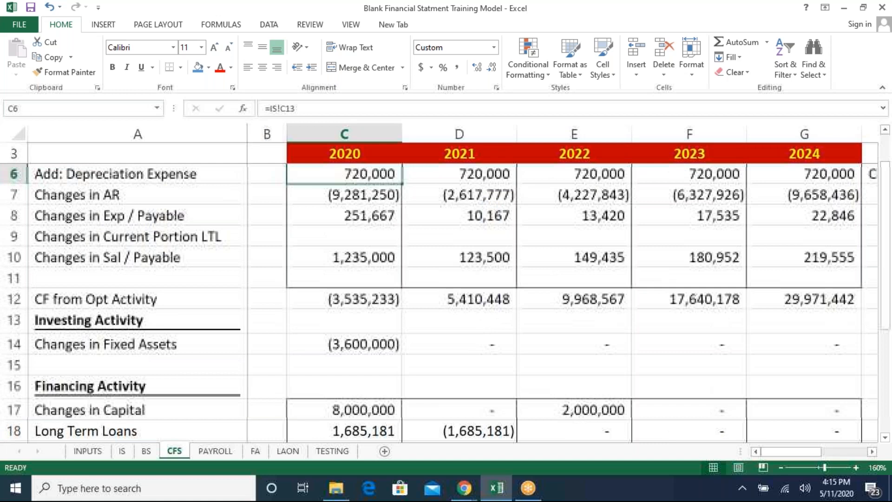
{"action": "type", "text": "="}
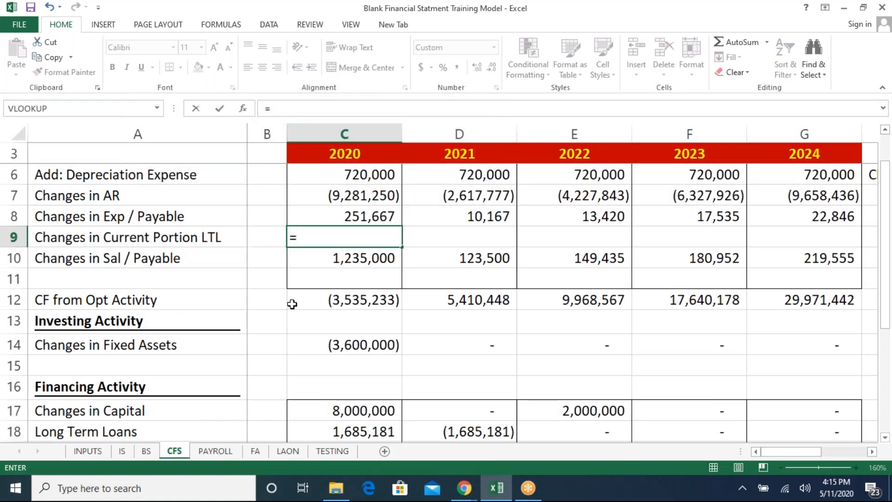
{"action": "left_click", "coordinate": [147, 452]}
{"action": "left_click", "coordinate": [365, 308]}
{"action": "key", "text": "Down"}
{"action": "key", "text": "Down"}
{"action": "key", "text": "Down"}
{"action": "key", "text": "Down"}
{"action": "key", "text": "Down"}
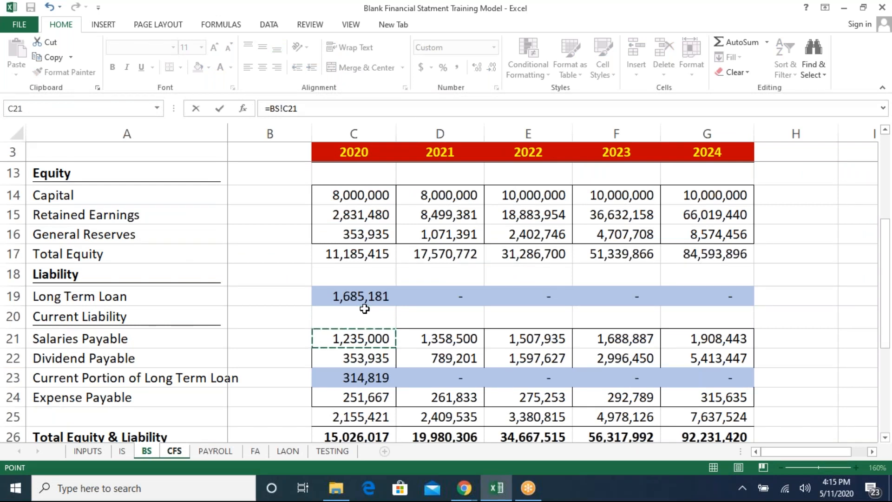
{"action": "key", "text": "Down"}
{"action": "key", "text": "Up"}
{"action": "key", "text": "Up"}
{"action": "key", "text": "Up"}
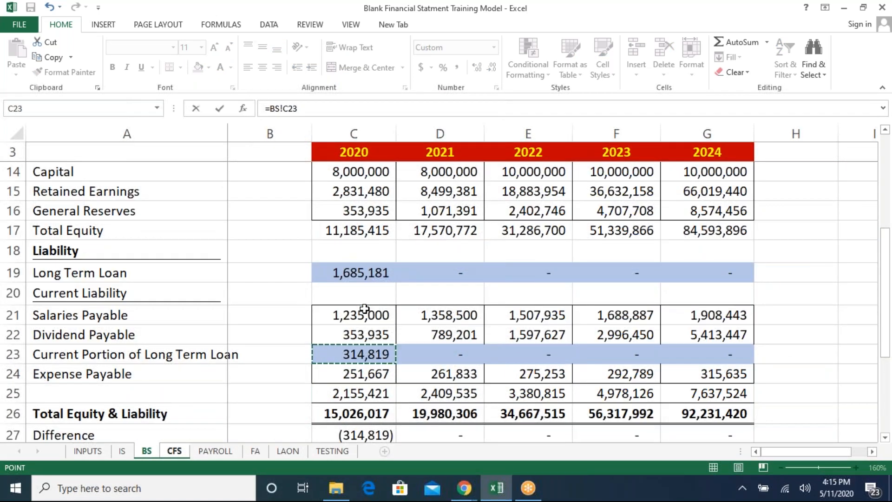
{"action": "type", "text": "-"}
{"action": "left_click", "coordinate": [299, 352]}
{"action": "key", "text": "Return"}
- Copy the Changes in Current Portion LTL formula from C9 across the 2021 to 2024 cells D9:G9
{"action": "key", "text": "Up"}
{"action": "key", "text": "ctrl+c"}
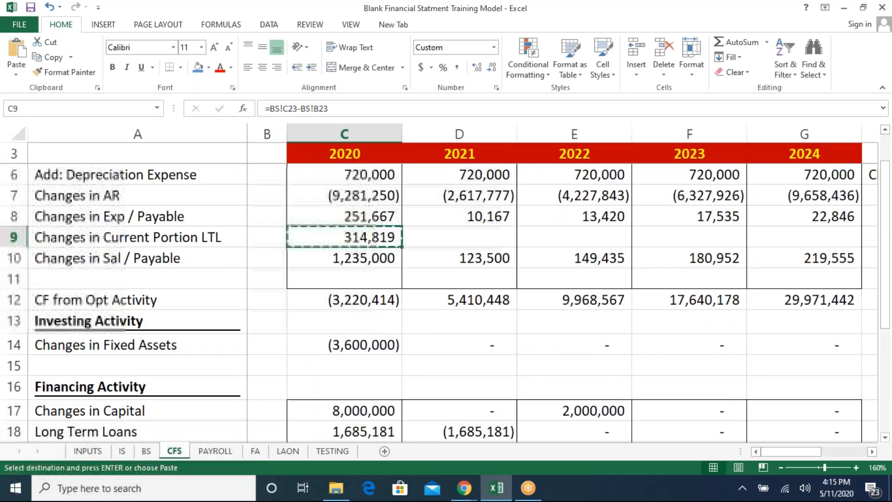
{"action": "key", "text": "Right"}
{"action": "key", "text": "shift+Right"}
{"action": "key", "text": "shift+Right"}
{"action": "key", "text": "shift+Right"}
{"action": "key", "text": "ctrl+v"}
{"action": "key", "text": "Left"}
{"action": "key", "text": "Right"}
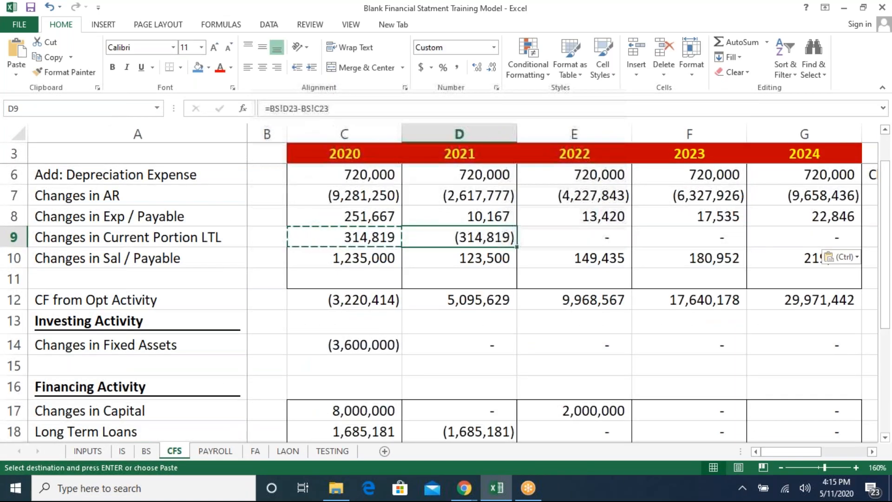
{"action": "key", "text": "Escape"}
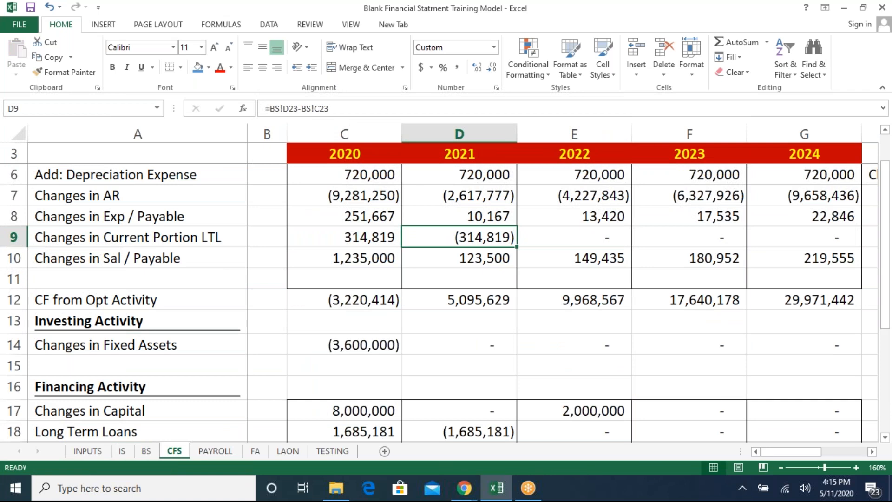
- Copy the 2020 loan schedule rows C10:C13 on the LAON sheet across the 2021 to 2024 columns D10:G13
{"action": "key", "text": "ctrl+Page_Down"}
{"action": "key", "text": "ctrl+Page_Down"}
{"action": "key", "text": "ctrl+Page_Down"}
{"action": "key", "text": "Right"}
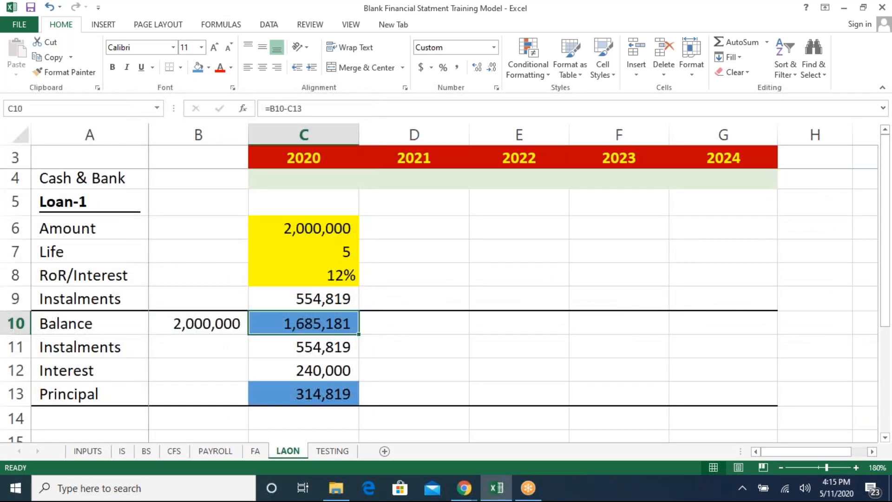
{"action": "key", "text": "shift+Down"}
{"action": "key", "text": "shift+Down"}
{"action": "key", "text": "shift+Down"}
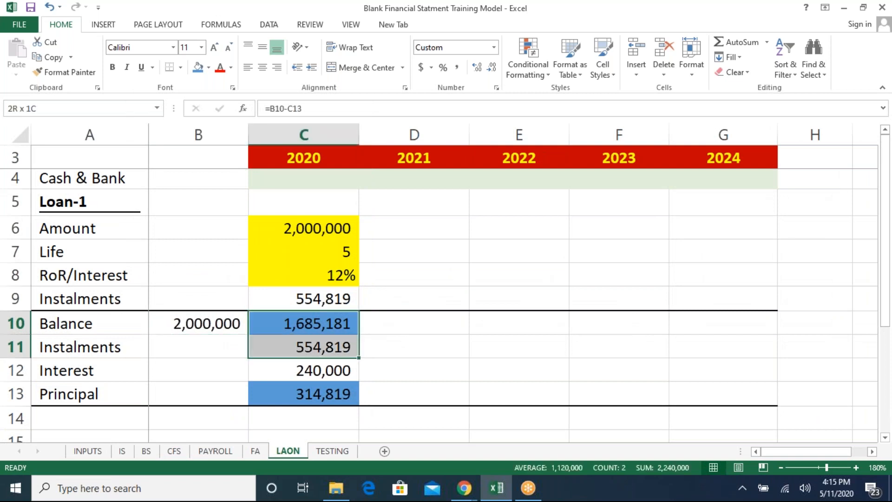
{"action": "key", "text": "ctrl+c"}
{"action": "key", "text": "Right"}
{"action": "key", "text": "shift+Down"}
{"action": "key", "text": "shift+Down"}
{"action": "key", "text": "shift+Down"}
{"action": "key", "text": "shift+Right"}
- Remove the blue fill from the Balance row C10:G10 and the Principal row C13:G13
{"action": "key", "text": "shift+Right"}
{"action": "key", "text": "shift+Right"}
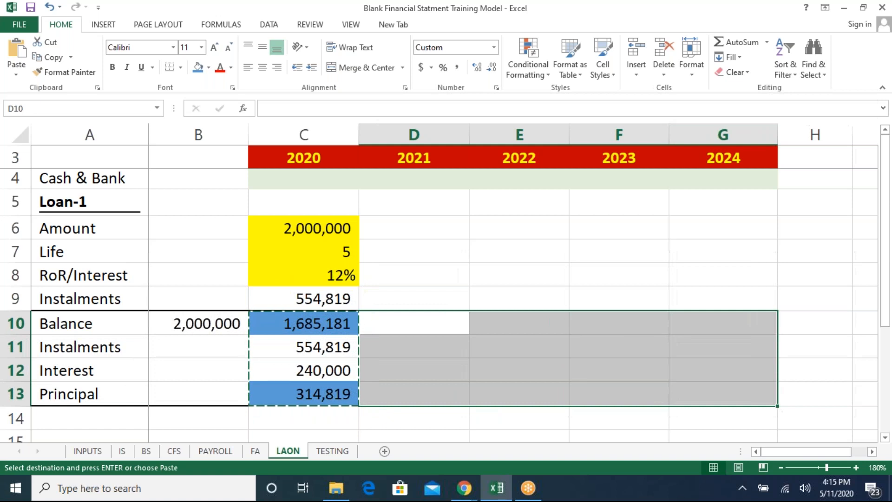
{"action": "key", "text": "ctrl+v"}
{"action": "key", "text": "Left"}
{"action": "key", "text": "shift+Right"}
{"action": "key", "text": "shift+Right"}
{"action": "key", "text": "shift+Right"}
{"action": "key", "text": "shift+Right"}
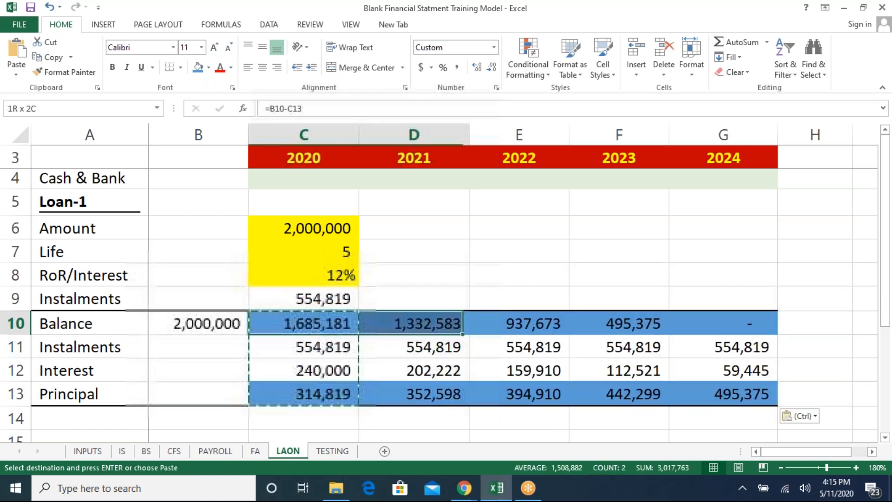
{"action": "left_click", "coordinate": [209, 67]}
{"action": "left_click", "coordinate": [192, 181]}
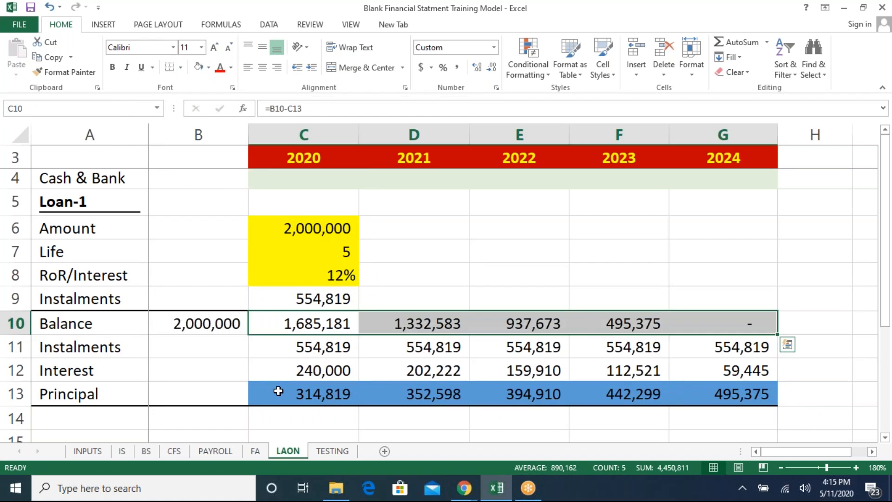
{"action": "left_click_drag", "start_coordinate": [277, 391], "coordinate": [713, 392]}
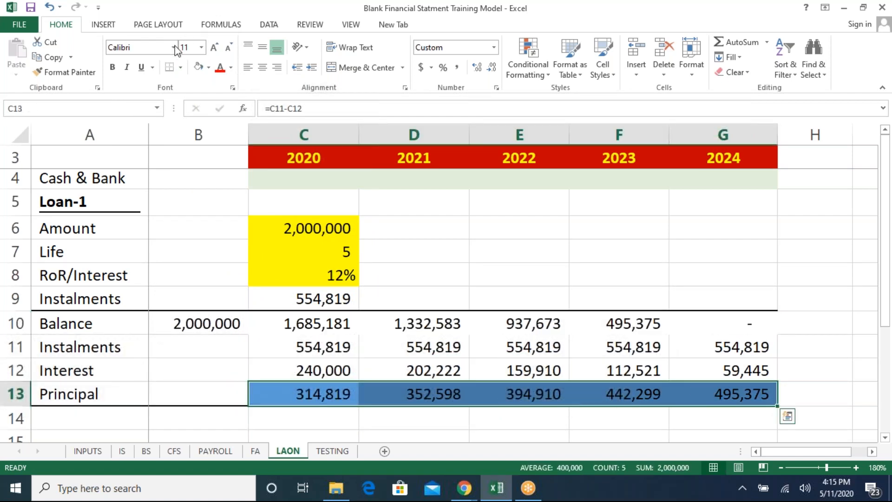
{"action": "left_click", "coordinate": [199, 67]}
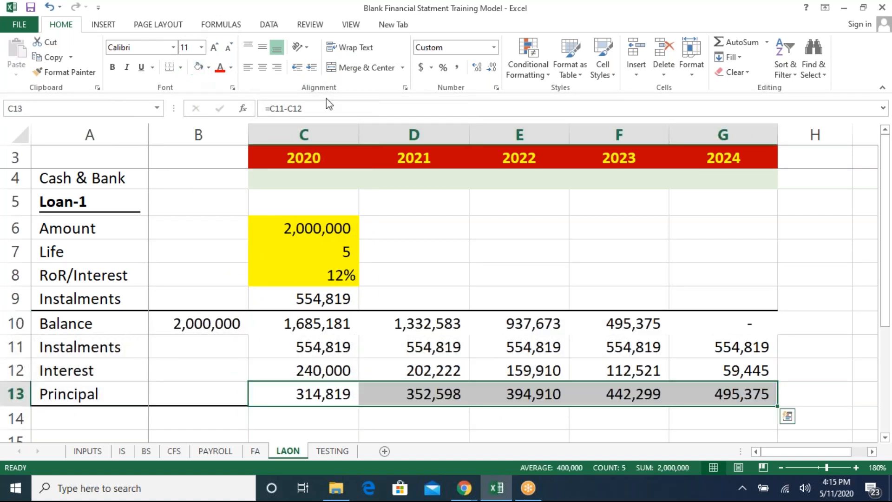
{"action": "left_click", "coordinate": [408, 300]}
{"action": "key", "text": "Left"}
{"action": "key", "text": "Left"}
{"action": "key", "text": "Up"}
{"action": "key", "text": "Up"}
{"action": "key", "text": "Right"}
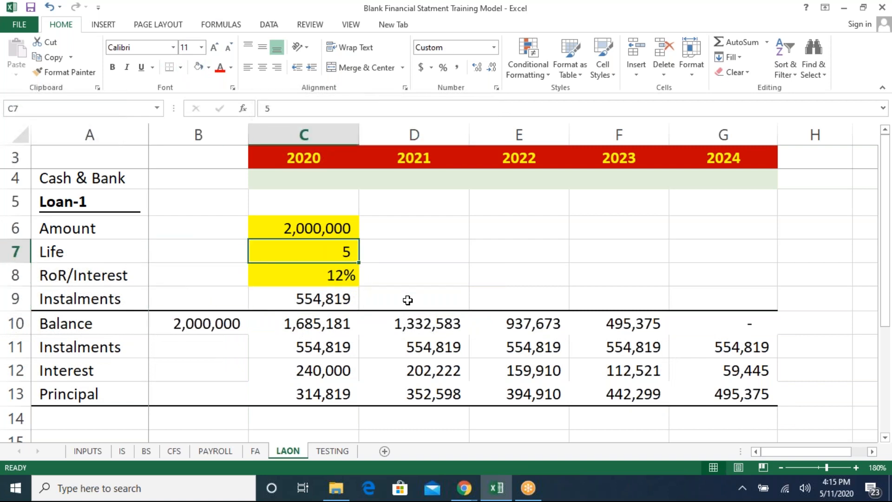
- Review the loan inputs and the Balance, Instalments, Interest and Principal rows on the LAON sheet
{"action": "key", "text": "Down"}
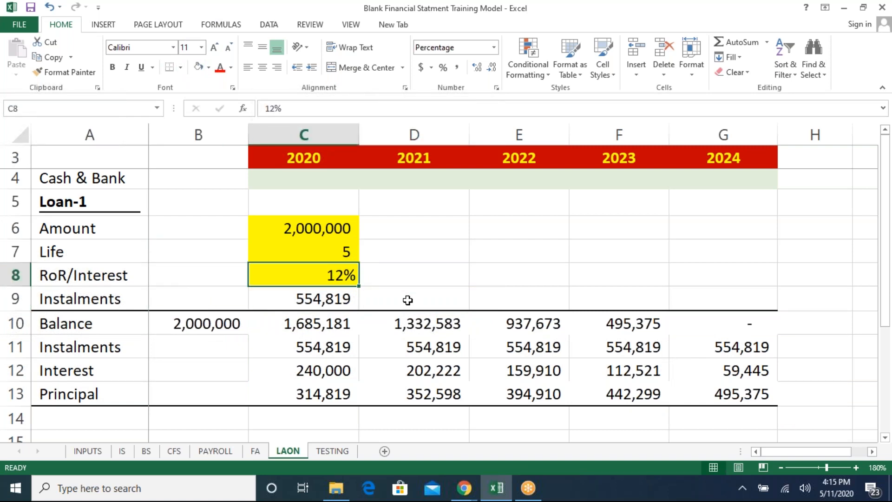
{"action": "key", "text": "Down"}
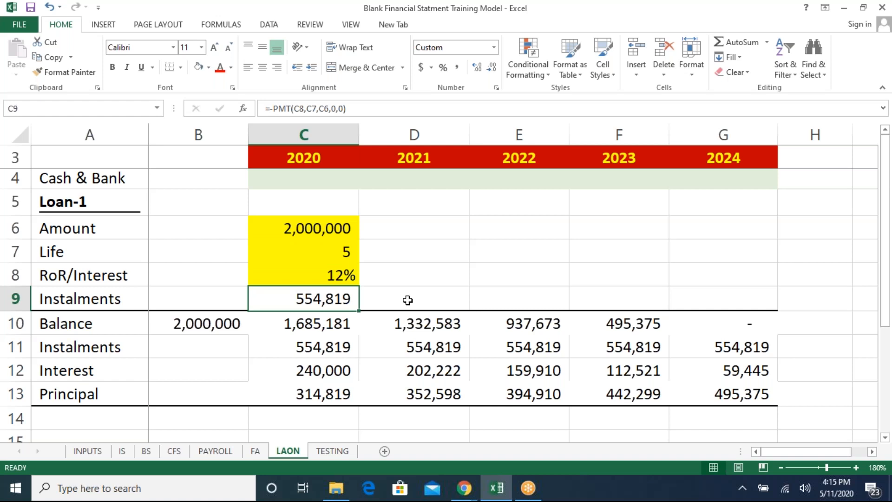
{"action": "key", "text": "Down"}
{"action": "key", "text": "Down"}
{"action": "key", "text": "Right"}
{"action": "key", "text": "Up"}
{"action": "key", "text": "Up"}
{"action": "key", "text": "Right"}
{"action": "key", "text": "Right"}
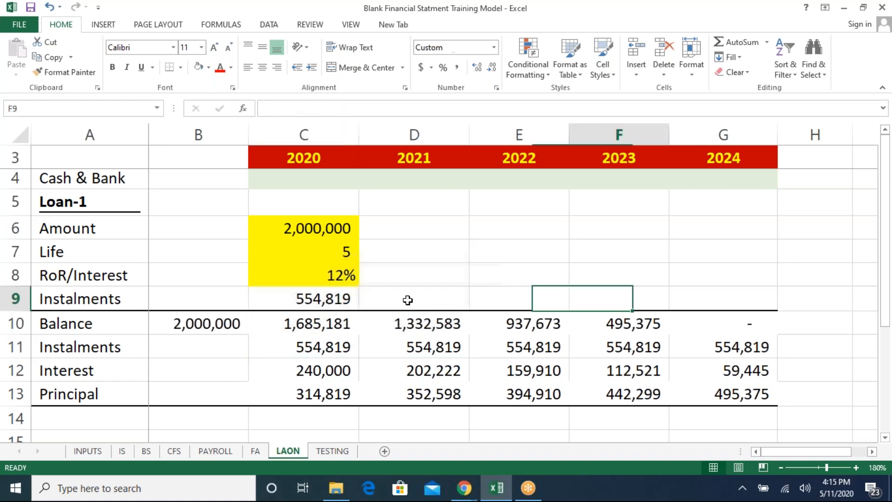
{"action": "key", "text": "Right"}
{"action": "key", "text": "Down"}
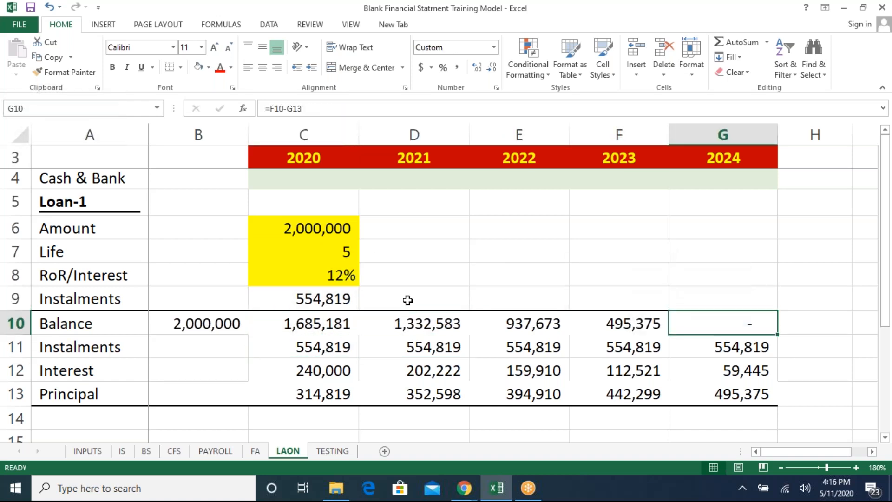
- Examine the loan-linked rows in the cash flow statement and the Long Term Loan and Current Portion rows on the balance sheet
{"action": "key", "text": "ctrl+Page_Up"}
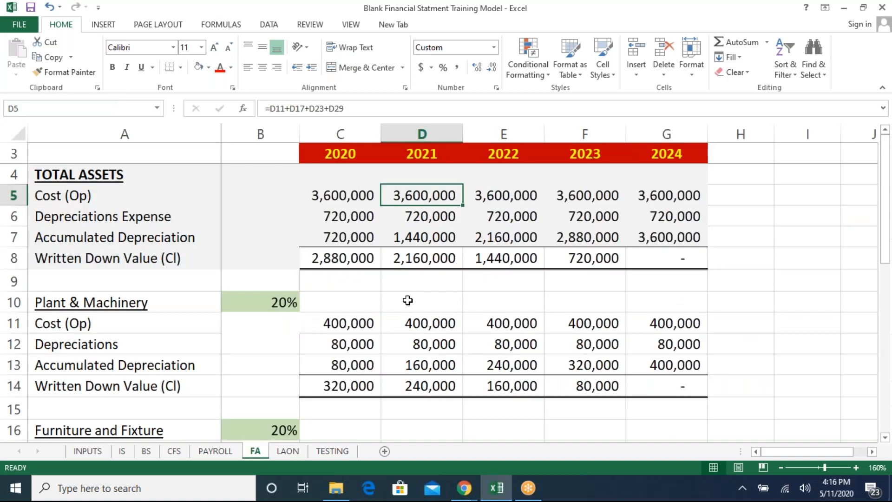
{"action": "key", "text": "ctrl+Page_Up"}
{"action": "key", "text": "ctrl+Page_Up"}
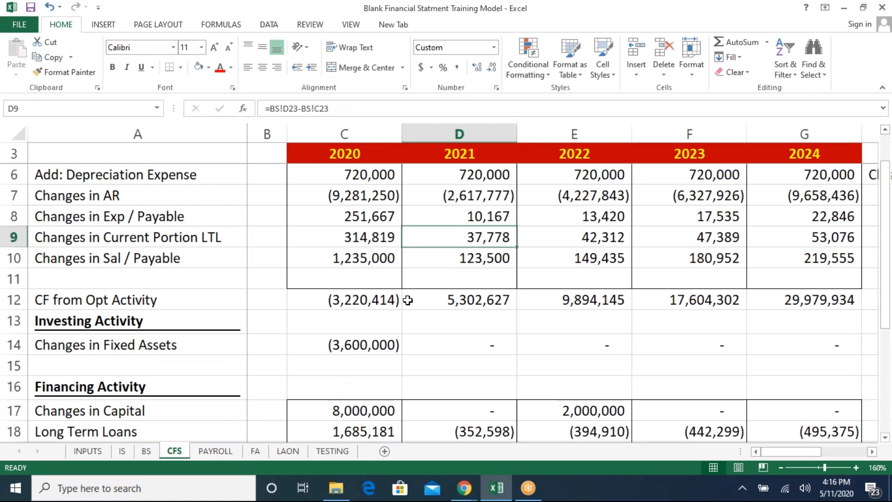
{"action": "key", "text": "ctrl+Page_Up"}
{"action": "key", "text": "Down"}
{"action": "key", "text": "Down"}
{"action": "key", "text": "Down"}
{"action": "key", "text": "Down"}
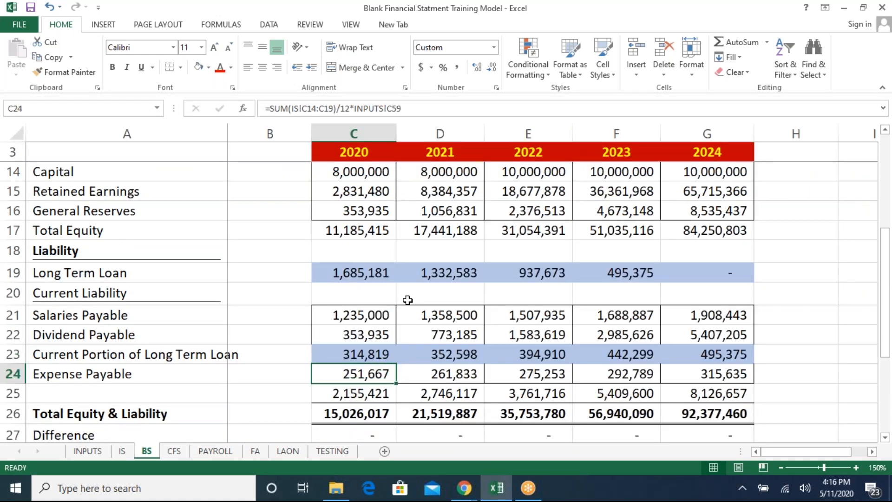
{"action": "key", "text": "shift+Right"}
{"action": "key", "text": "shift+Left"}
{"action": "key", "text": "shift+Right"}
{"action": "key", "text": "shift+Right"}
{"action": "key", "text": "shift+Right"}
{"action": "key", "text": "shift+Right"}
{"action": "key", "text": "Up"}
{"action": "key", "text": "Up"}
{"action": "key", "text": "Up"}
{"action": "key", "text": "Up"}
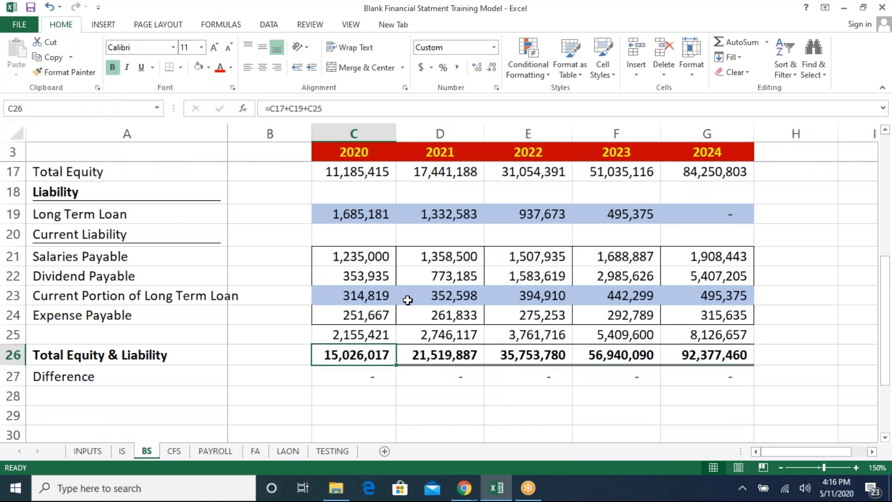
{"action": "key", "text": "shift+Right"}
{"action": "key", "text": "shift+Right"}
{"action": "key", "text": "shift+Right"}
{"action": "key", "text": "shift+Right"}
{"action": "key", "text": "Up"}
{"action": "key", "text": "Up"}
{"action": "key", "text": "Up"}
{"action": "key", "text": "Up"}
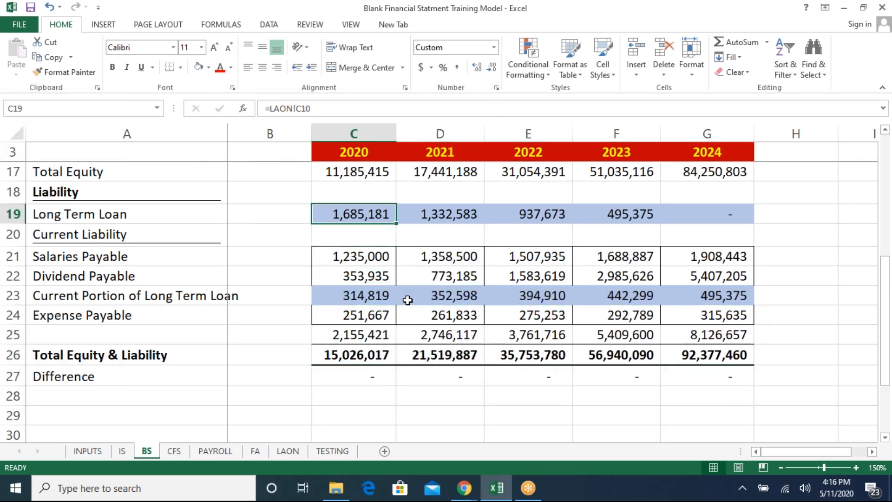
{"action": "key", "text": "shift+Right"}
{"action": "key", "text": "shift+Right"}
{"action": "key", "text": "shift+Right"}
{"action": "key", "text": "shift+Right"}
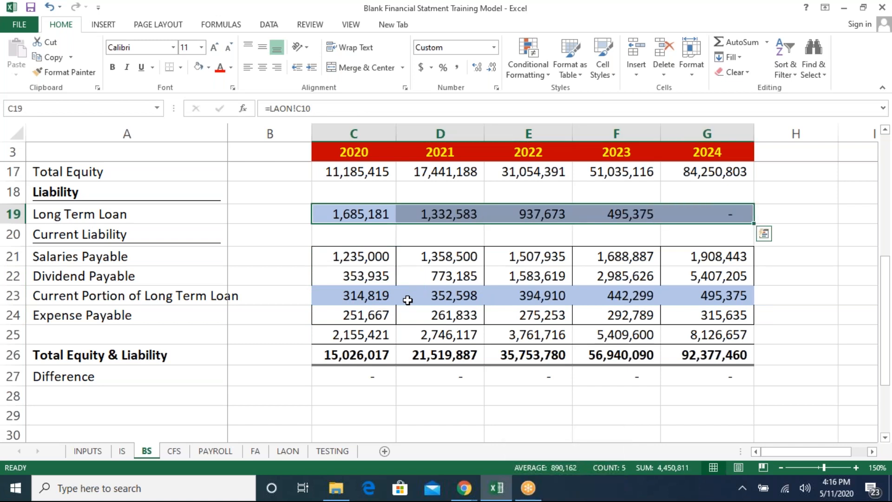
{"action": "key", "text": "Left"}
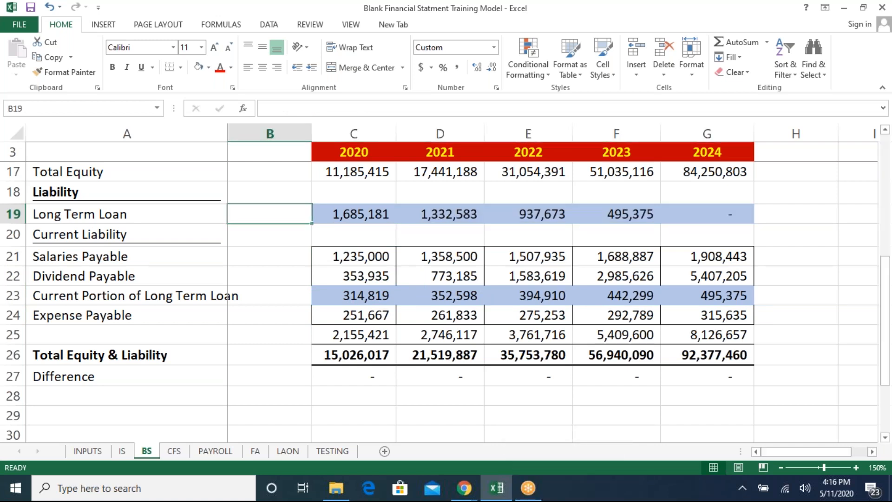
- Scroll through the assumptions on the INPUTS sheet
{"action": "key", "text": "ctrl+Page_Up"}
{"action": "key", "text": "ctrl+Page_Up"}
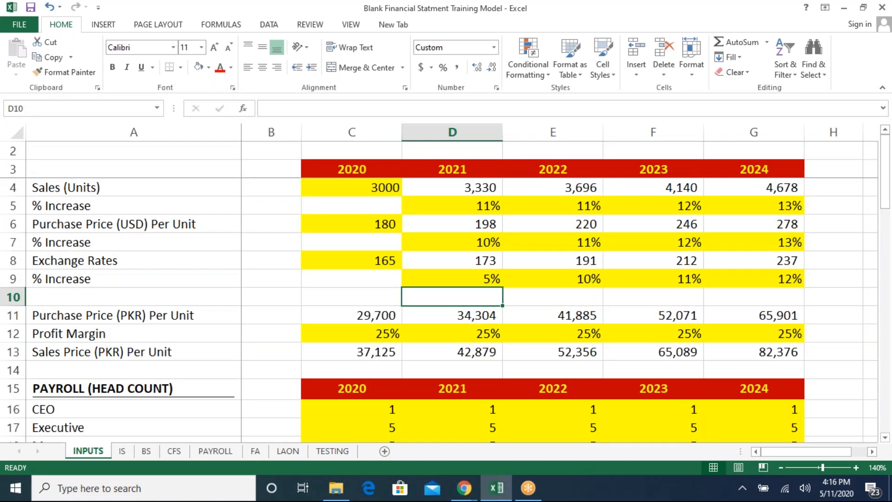
{"action": "key", "text": "Page_Down"}
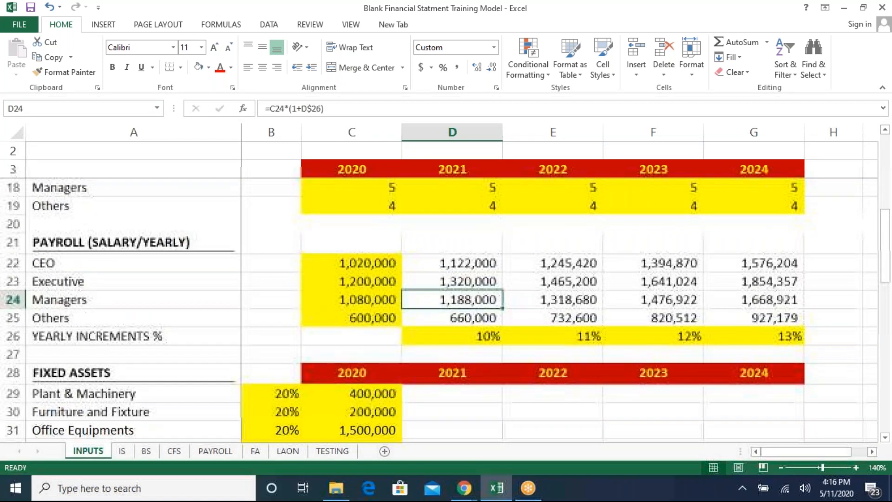
{"action": "key", "text": "Page_Down"}
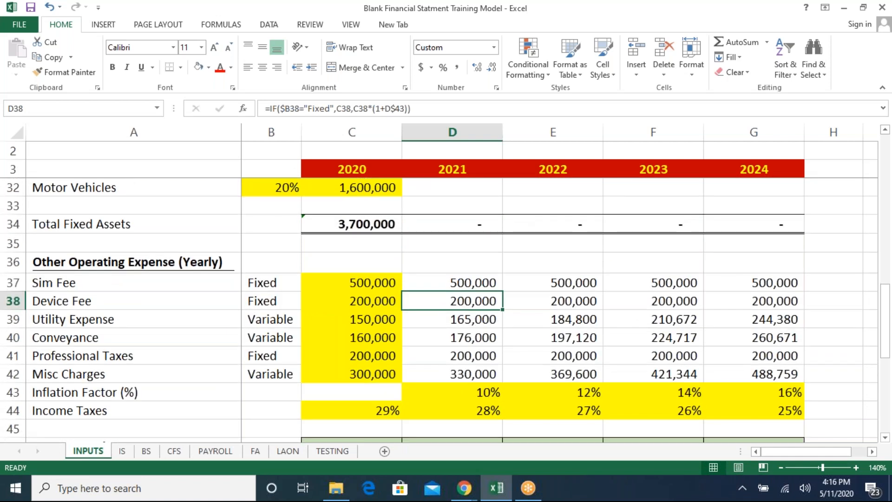
{"action": "key", "text": "Page_Down"}
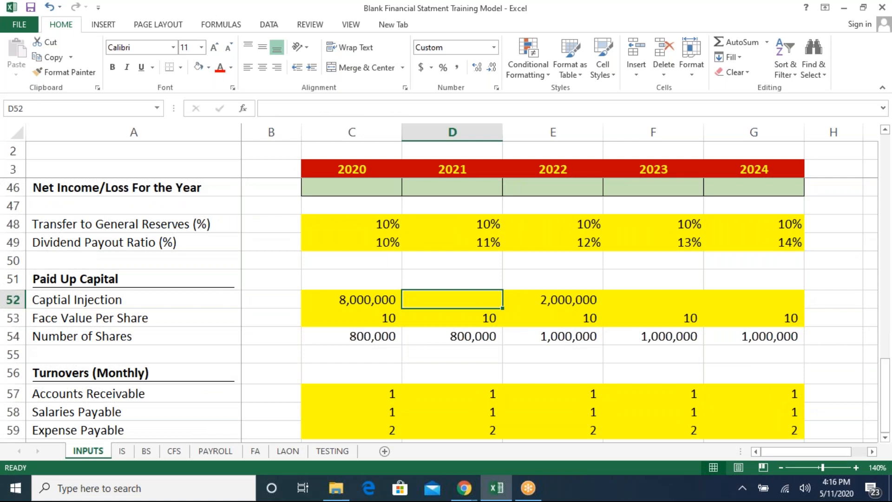
{"action": "key", "text": "Page_Down"}
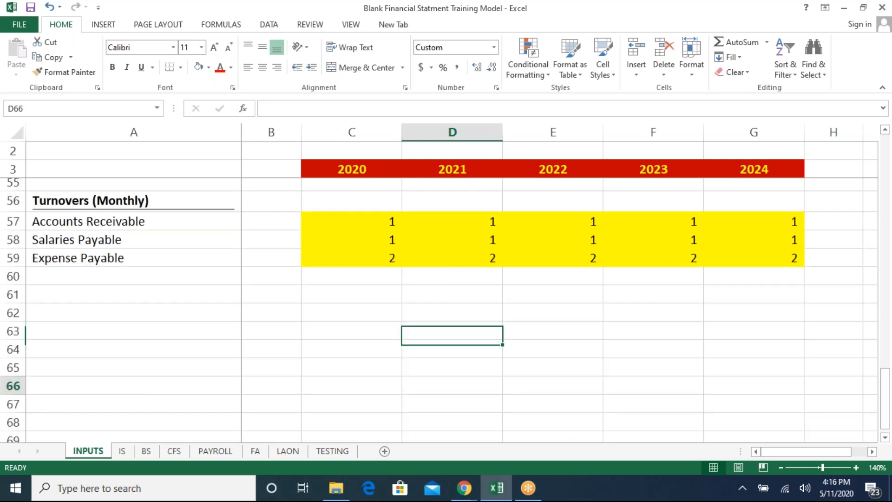
{"action": "key", "text": "Page_Up"}
{"action": "key", "text": "Page_Up"}
{"action": "key", "text": "Page_Up"}
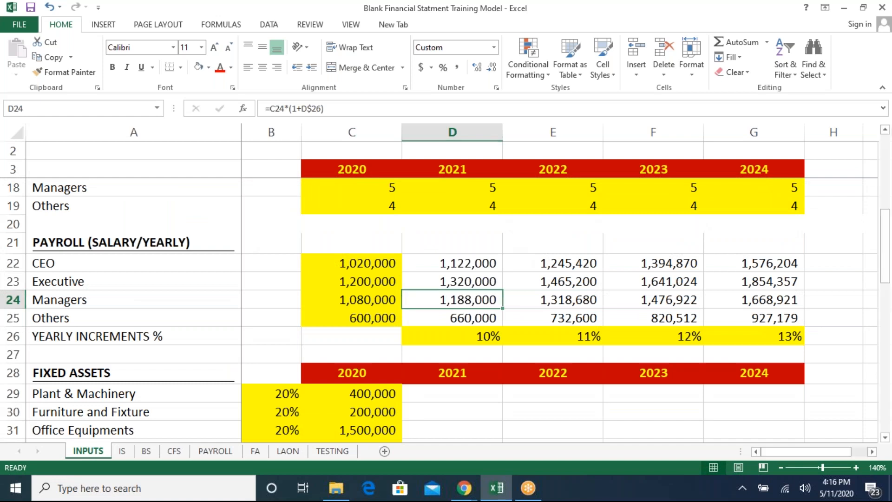
- Change the loan Amount on the LAON sheet to 3000000
{"action": "key", "text": "ctrl+Page_Down"}
{"action": "key", "text": "ctrl+Page_Down"}
{"action": "key", "text": "ctrl+Page_Down"}
{"action": "key", "text": "ctrl+Page_Down"}
{"action": "key", "text": "ctrl+Page_Down"}
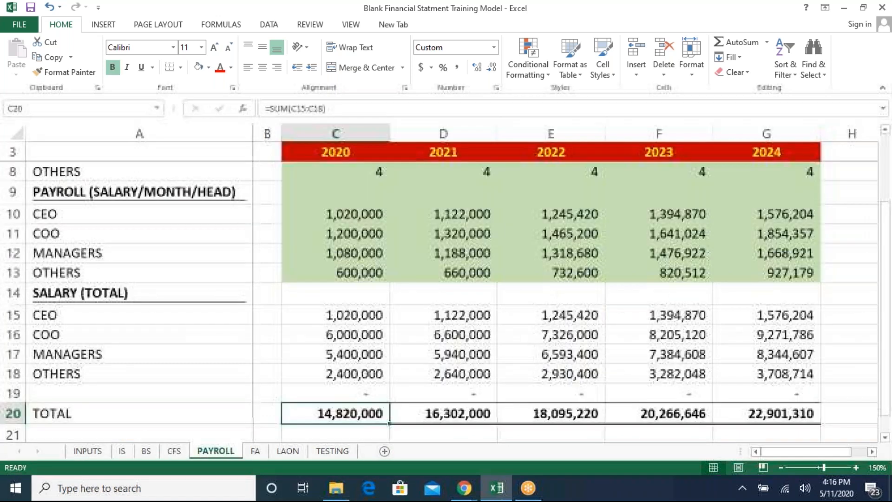
{"action": "key", "text": "ctrl+Page_Down"}
{"action": "key", "text": "Left"}
{"action": "key", "text": "Left"}
{"action": "key", "text": "Left"}
{"action": "key", "text": "Up"}
{"action": "key", "text": "Up"}
{"action": "key", "text": "Left"}
{"action": "key", "text": "Up"}
{"action": "key", "text": "Up"}
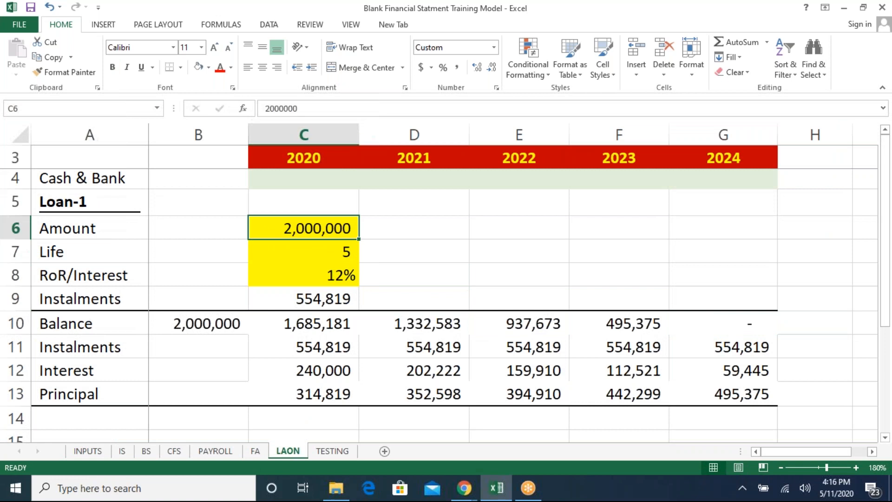
{"action": "type", "text": "3000000"}
{"action": "key", "text": "ctrl+Return"}
{"action": "key", "text": "Down"}
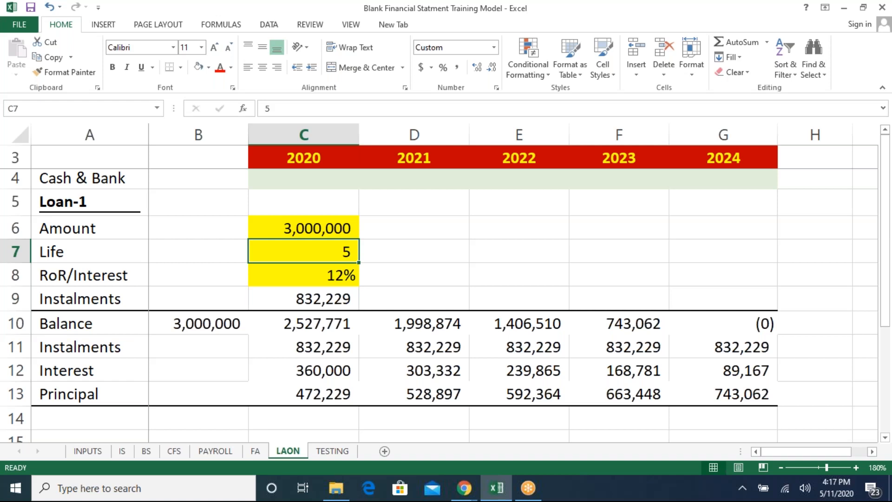
- Set the loan's RoR/Interest rate to 11%
{"action": "key", "text": "Up"}
{"action": "key", "text": "Down"}
{"action": "key", "text": "Down"}
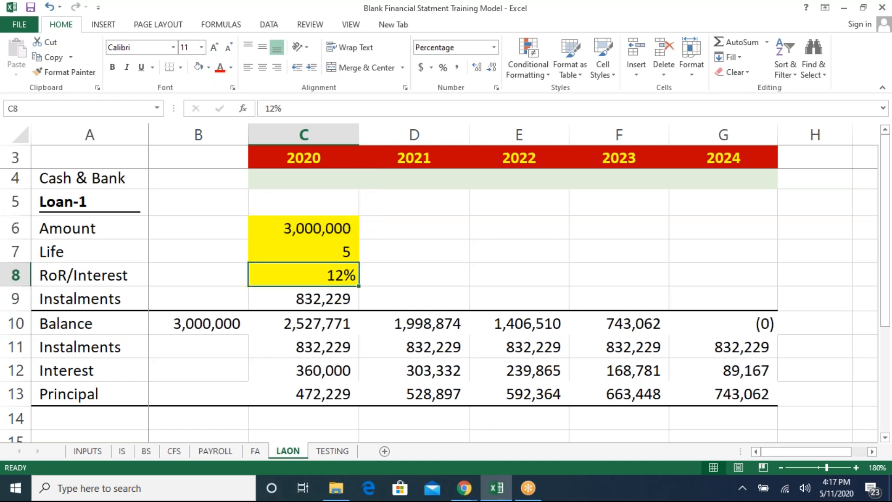
{"action": "type", "text": "11"}
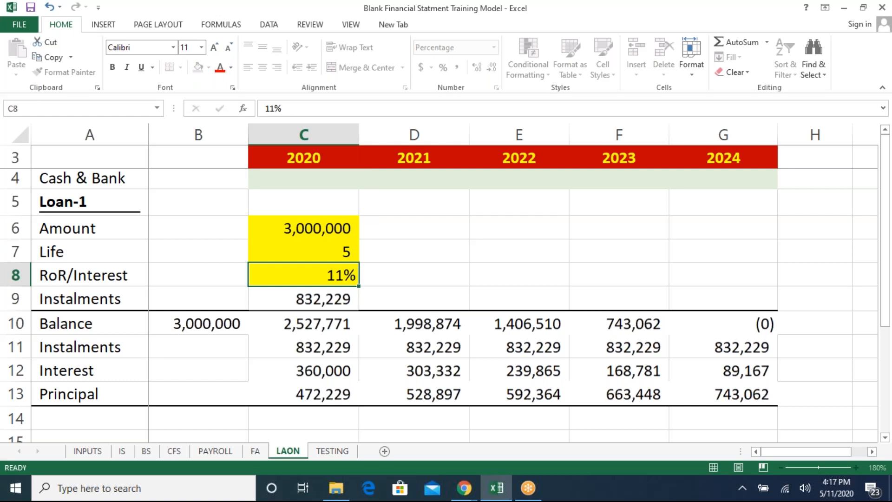
{"action": "key", "text": "Return"}
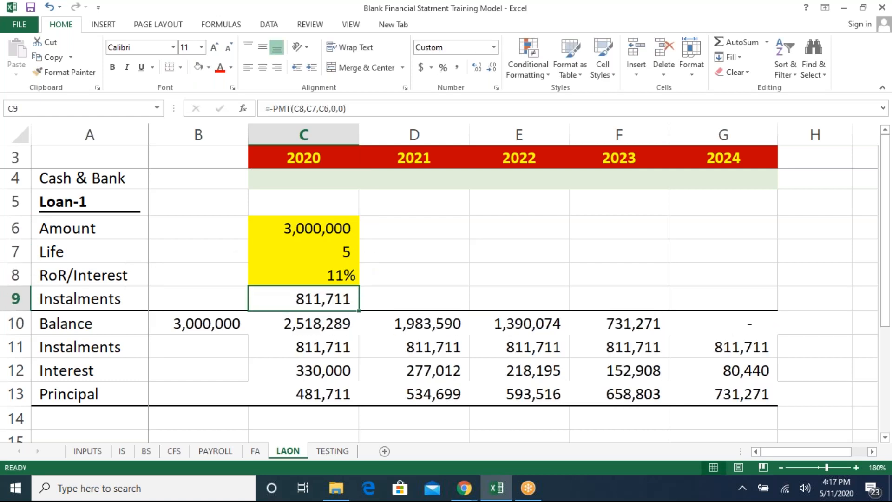
- Set the 2020 Sales (Units) on the INPUTS sheet to 3500
{"action": "key", "text": "ctrl+Page_Up"}
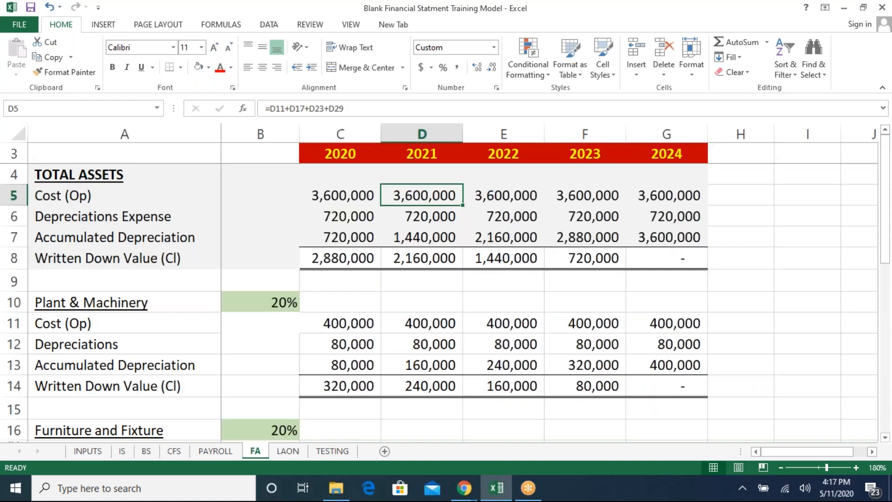
{"action": "key", "text": "ctrl+Page_Up"}
{"action": "key", "text": "ctrl+Page_Up"}
{"action": "key", "text": "ctrl+Page_Up"}
{"action": "key", "text": "ctrl+Page_Up"}
{"action": "key", "text": "ctrl+Page_Up"}
{"action": "key", "text": "Left"}
{"action": "key", "text": "Up"}
{"action": "key", "text": "Up"}
{"action": "key", "text": "Up"}
{"action": "key", "text": "Up"}
{"action": "key", "text": "Up"}
{"action": "key", "text": "Up"}
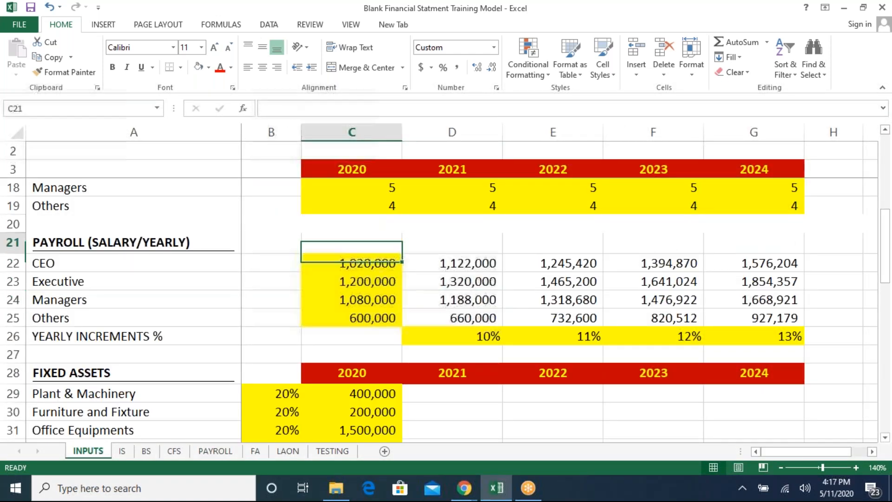
{"action": "key", "text": "Up"}
{"action": "key", "text": "Up"}
{"action": "key", "text": "Up"}
{"action": "key", "text": "Up"}
{"action": "key", "text": "Up"}
{"action": "key", "text": "Up"}
{"action": "key", "text": "Up"}
{"action": "key", "text": "Up"}
{"action": "key", "text": "Up"}
{"action": "key", "text": "Up"}
{"action": "key", "text": "Up"}
{"action": "key", "text": "Up"}
{"action": "key", "text": "Up"}
{"action": "key", "text": "Up"}
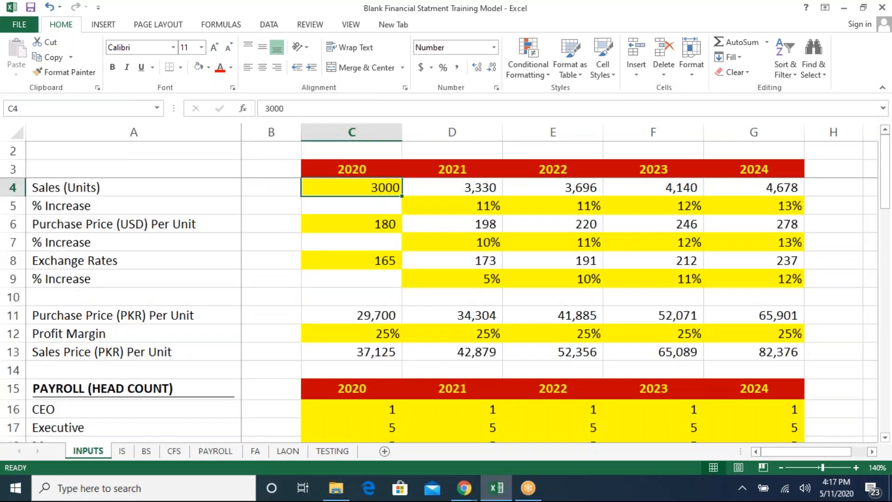
{"action": "type", "text": "3500"}
{"action": "key", "text": "Return"}
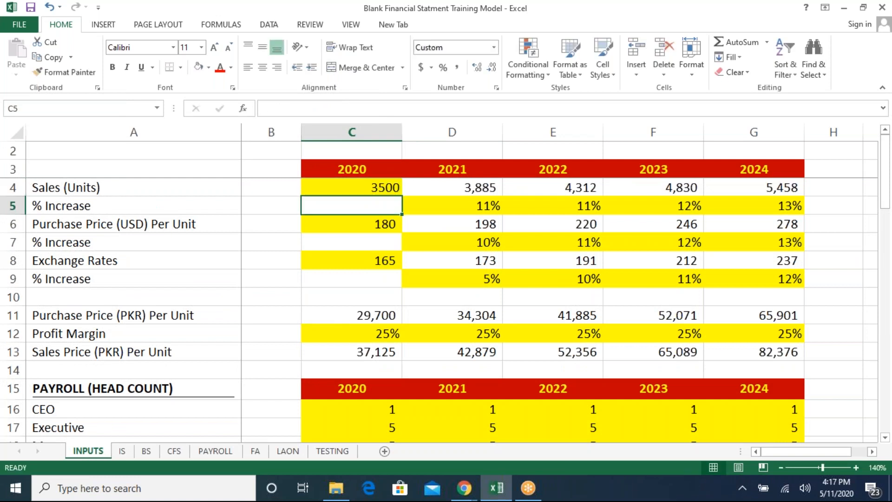
- Set the 2020 Purchase Price (USD) Per Unit to 175
{"action": "key", "text": "Down"}
{"action": "type", "text": "18"}
{"action": "key", "text": "BackSpace"}
{"action": "type", "text": "75"}
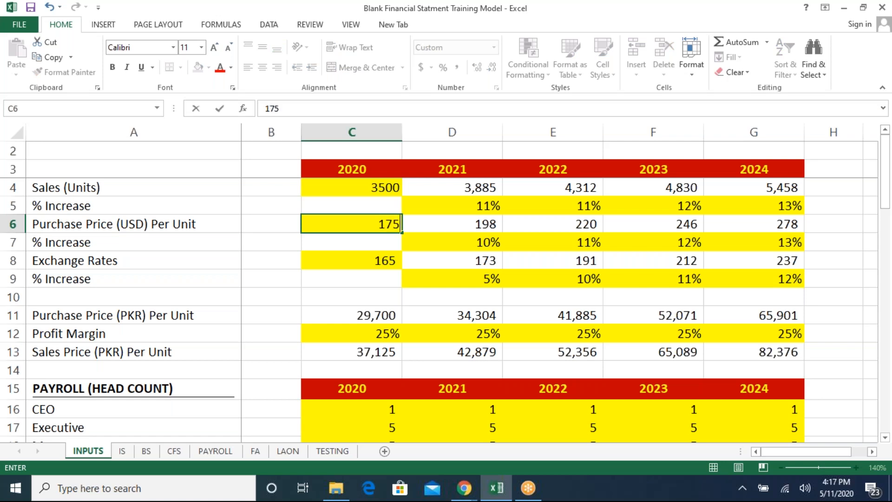
{"action": "key", "text": "Return"}
- Set the 2021 Profit Margin to 30%
{"action": "key", "text": "Down"}
{"action": "key", "text": "Down"}
{"action": "key", "text": "Down"}
{"action": "key", "text": "Down"}
{"action": "key", "text": "Down"}
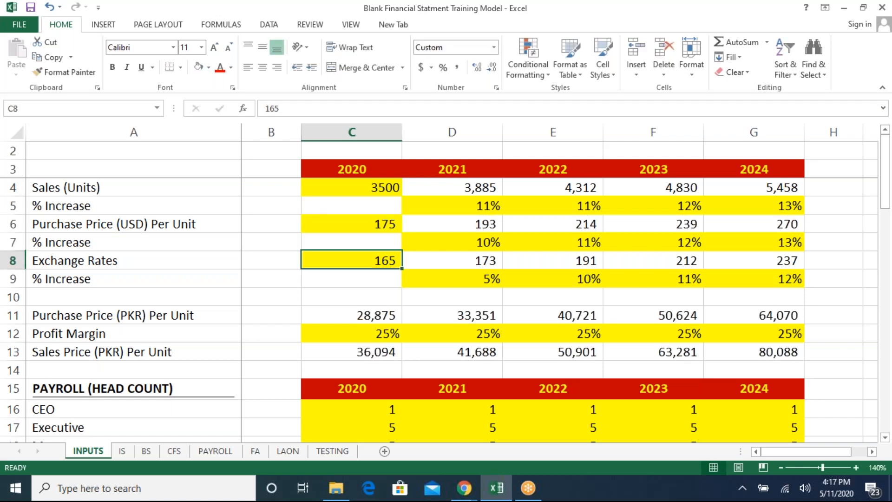
{"action": "key", "text": "Right"}
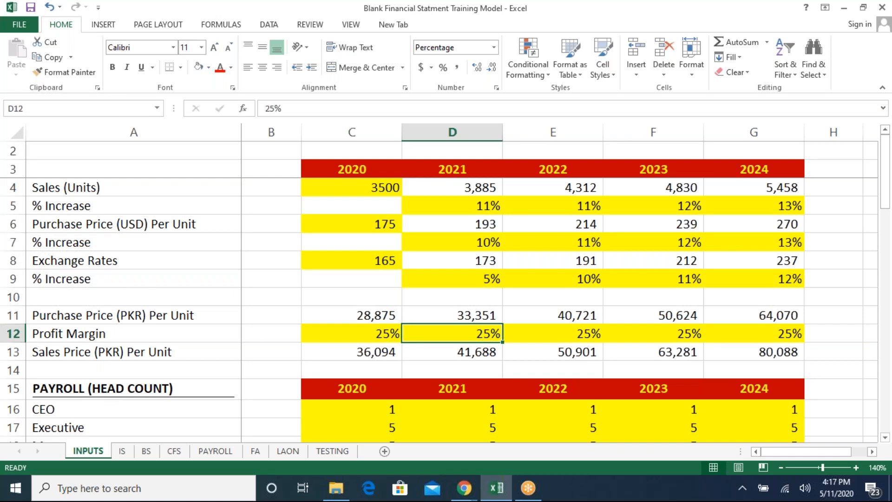
{"action": "type", "text": "30"}
{"action": "key", "text": "Return"}
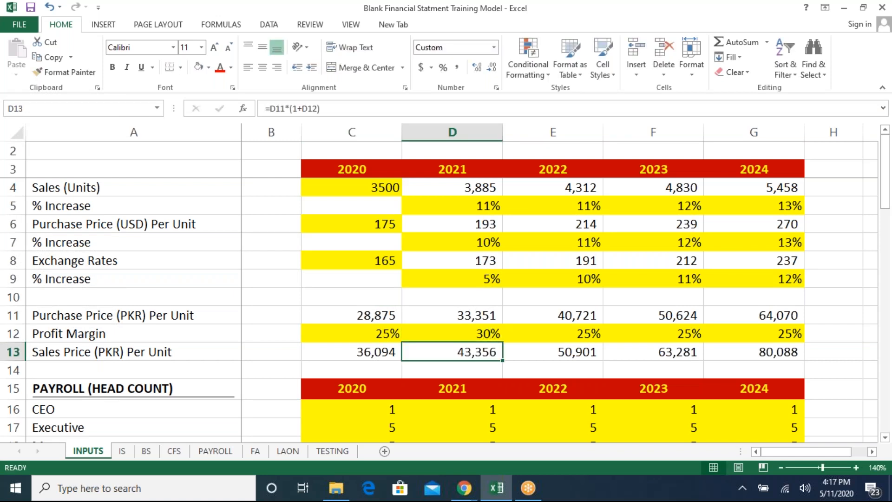
- Look through the payroll head count, salary and fixed asset inputs on the INPUTS sheet
{"action": "key", "text": "Down"}
{"action": "key", "text": "Down"}
{"action": "key", "text": "Down"}
{"action": "key", "text": "Left"}
{"action": "key", "text": "Down"}
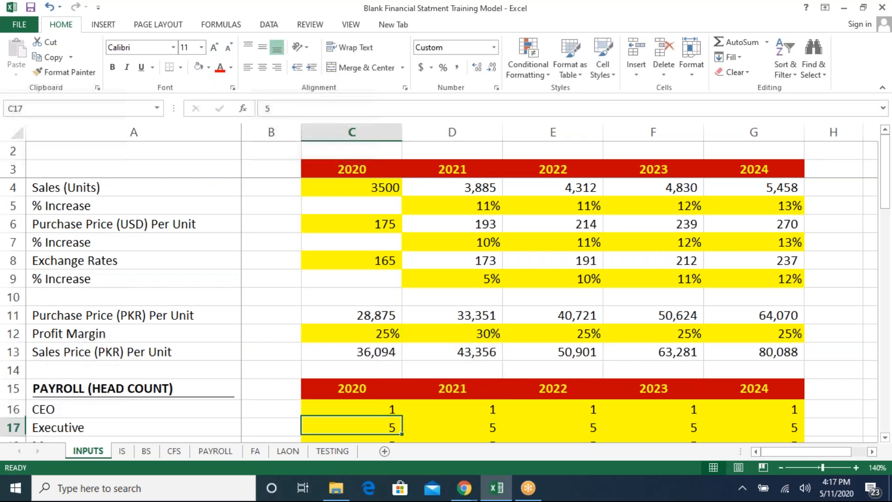
{"action": "key", "text": "Down"}
{"action": "key", "text": "Down"}
{"action": "key", "text": "Down"}
{"action": "key", "text": "Down"}
{"action": "key", "text": "Down"}
{"action": "key", "text": "Down"}
{"action": "key", "text": "Down"}
{"action": "key", "text": "Down"}
{"action": "key", "text": "Down"}
{"action": "key", "text": "Down"}
{"action": "key", "text": "Down"}
{"action": "key", "text": "Down"}
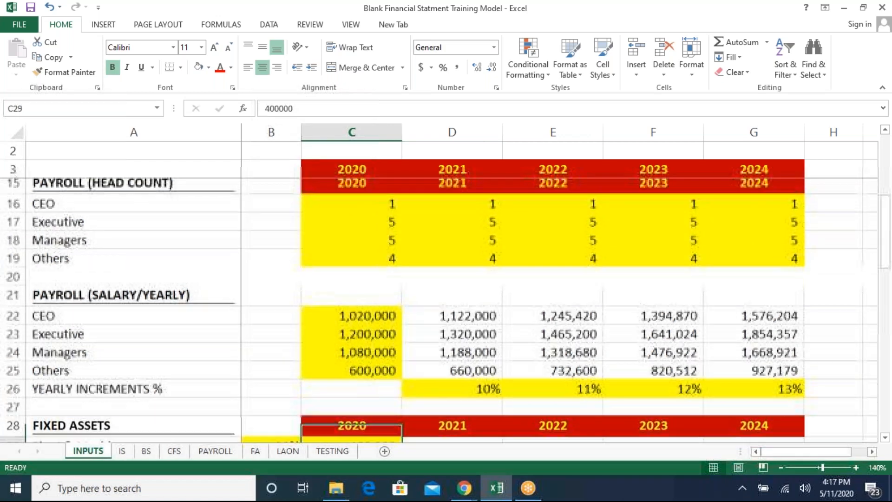
{"action": "key", "text": "Down"}
{"action": "key", "text": "Down"}
{"action": "key", "text": "Down"}
{"action": "key", "text": "Down"}
{"action": "key", "text": "Down"}
{"action": "key", "text": "Down"}
{"action": "key", "text": "Down"}
{"action": "key", "text": "Down"}
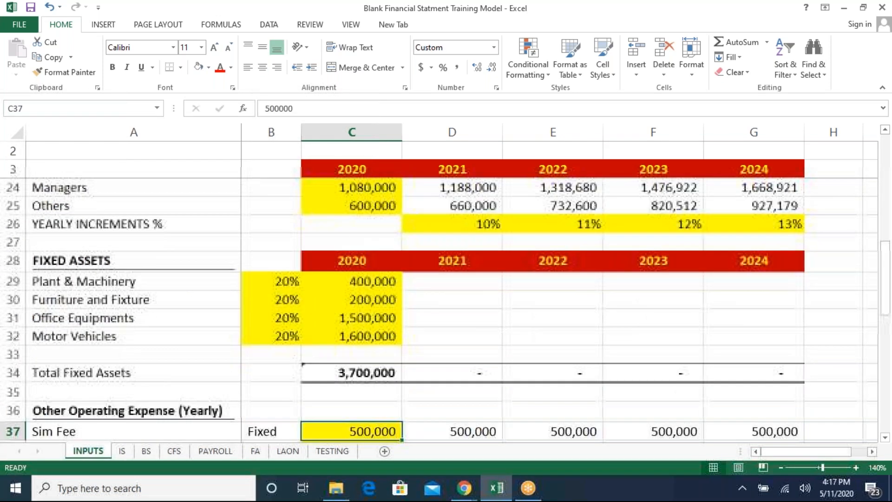
{"action": "key", "text": "Up"}
{"action": "key", "text": "Up"}
{"action": "key", "text": "Up"}
{"action": "key", "text": "Up"}
{"action": "key", "text": "Up"}
{"action": "key", "text": "Up"}
{"action": "key", "text": "Up"}
{"action": "key", "text": "Up"}
{"action": "key", "text": "Up"}
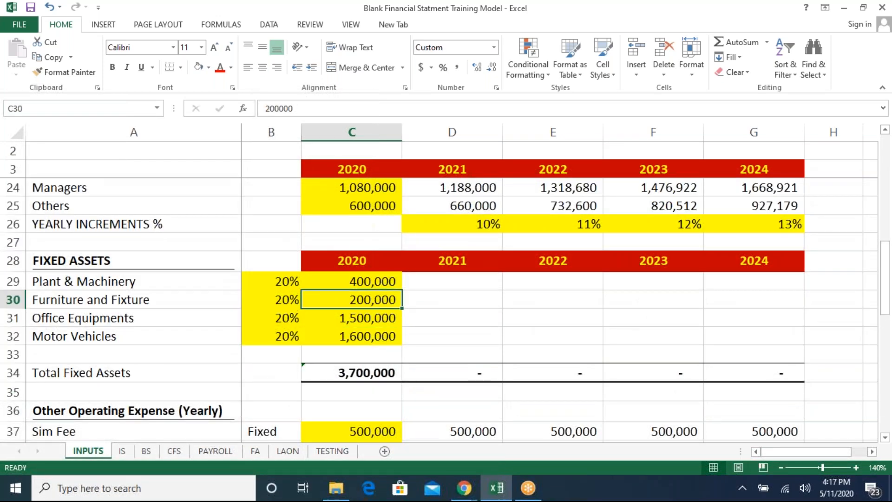
- Set the 2020 Plant & Machinery fixed asset value to 1,500,000
{"action": "key", "text": "Down"}
{"action": "key", "text": "Down"}
{"action": "key", "text": "Up"}
{"action": "type", "text": "15000"}
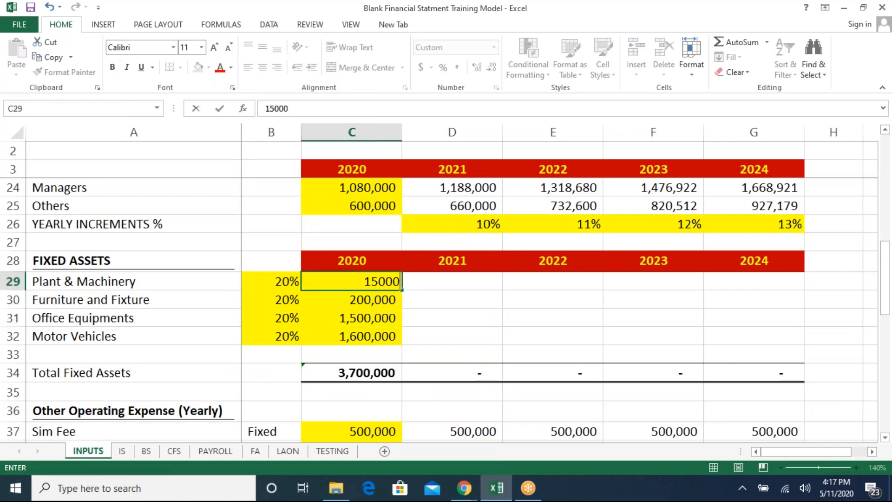
{"action": "type", "text": "00"}
{"action": "key", "text": "Return"}
- Set the 2020 Office Equipments fixed asset value to 500,000
{"action": "key", "text": "Down"}
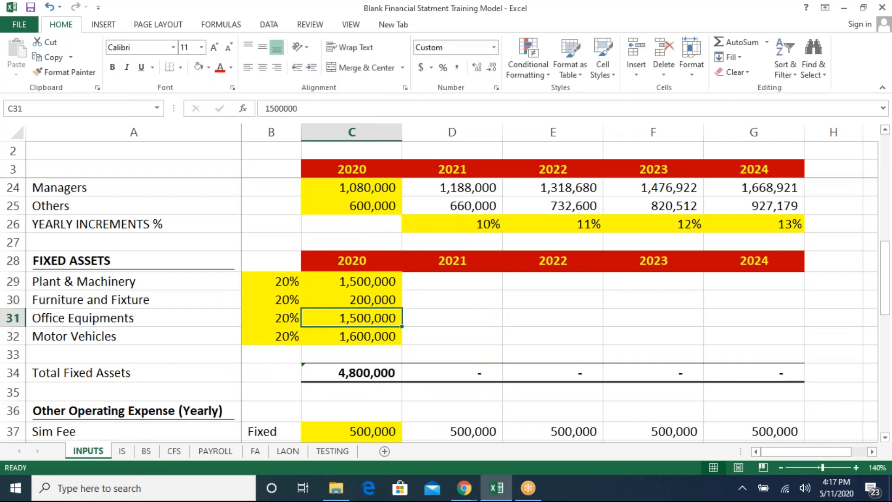
{"action": "type", "text": "500000"}
{"action": "key", "text": "Return"}
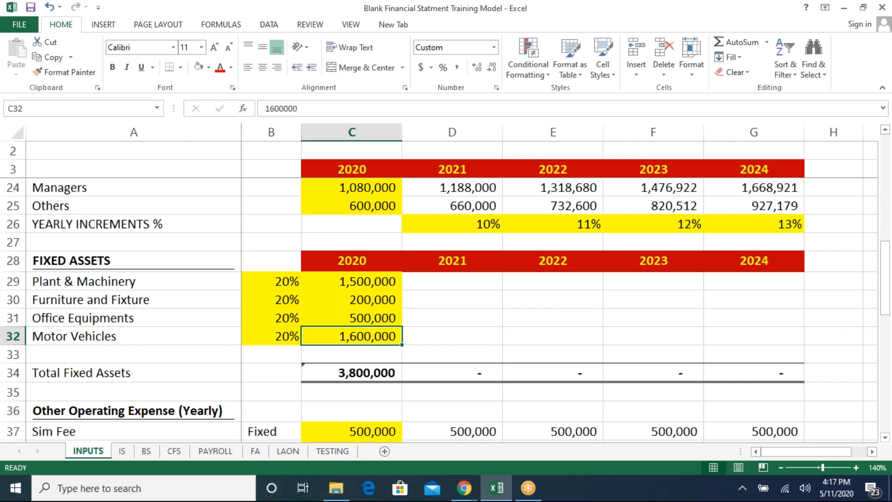
- Link the 2020 Net Income/Loss For the Year on the INPUTS sheet to the IS sheet's 2020 Net Income/Net Loss cell
{"action": "key", "text": "Down"}
{"action": "key", "text": "Down"}
{"action": "key", "text": "Down"}
{"action": "key", "text": "Down"}
{"action": "key", "text": "Down"}
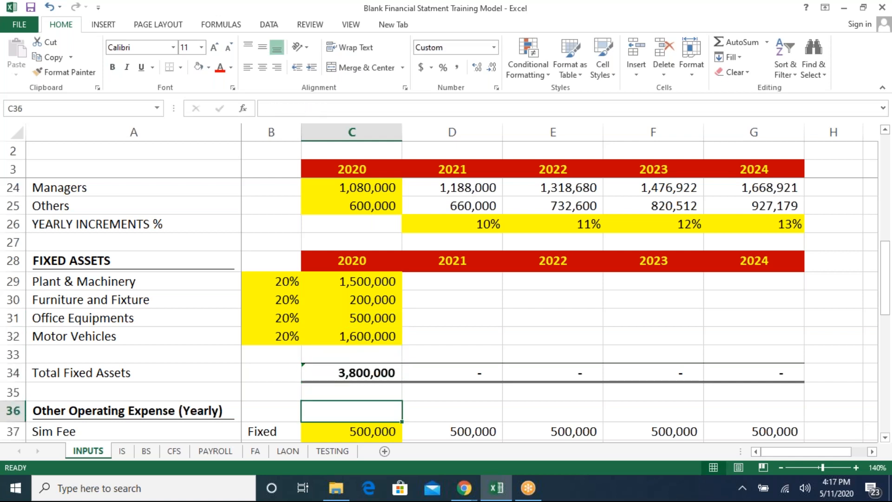
{"action": "key", "text": "Down"}
{"action": "key", "text": "Down"}
{"action": "key", "text": "Down"}
{"action": "key", "text": "Down"}
{"action": "key", "text": "Down"}
{"action": "key", "text": "Down"}
{"action": "key", "text": "Down"}
{"action": "key", "text": "Down"}
{"action": "key", "text": "Down"}
{"action": "key", "text": "Down"}
{"action": "key", "text": "Down"}
{"action": "key", "text": "Down"}
{"action": "key", "text": "Down"}
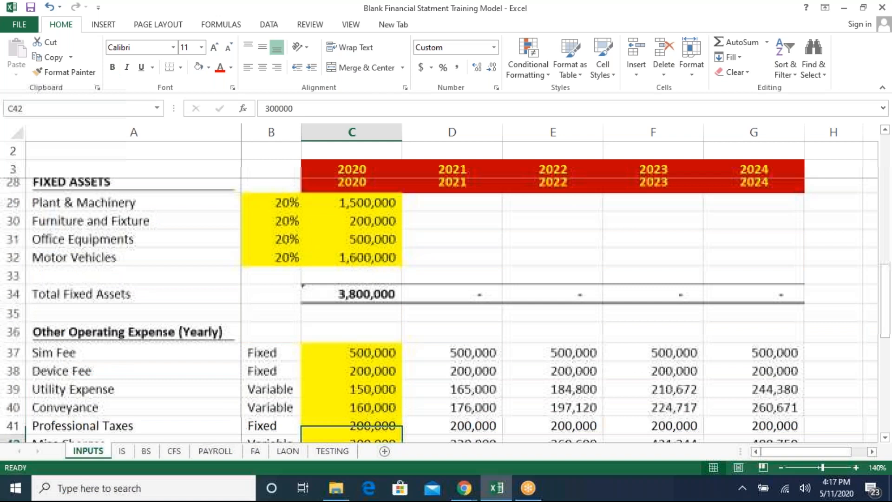
{"action": "key", "text": "Up"}
{"action": "key", "text": "Up"}
{"action": "key", "text": "Up"}
{"action": "key", "text": "Up"}
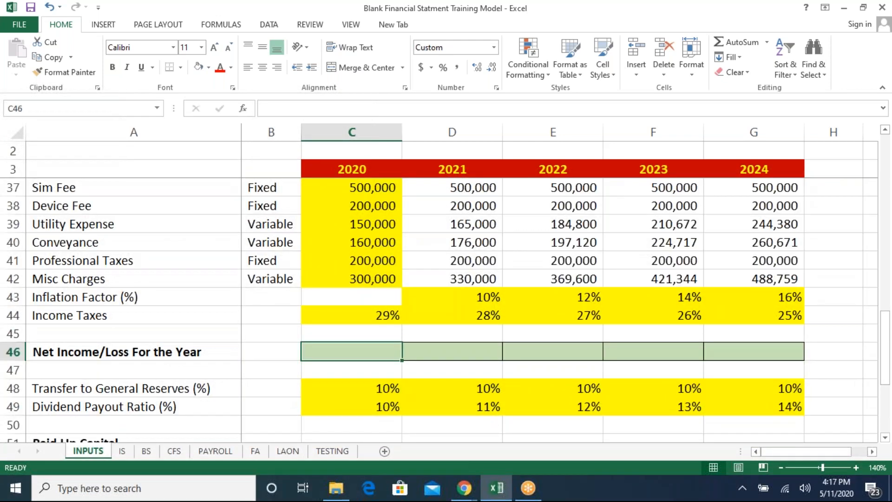
{"action": "type", "text": "="}
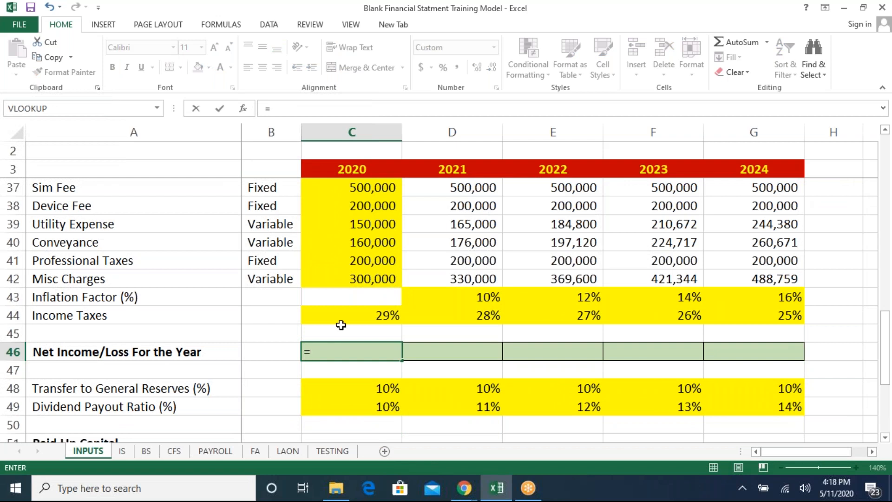
{"action": "left_click", "coordinate": [123, 450]}
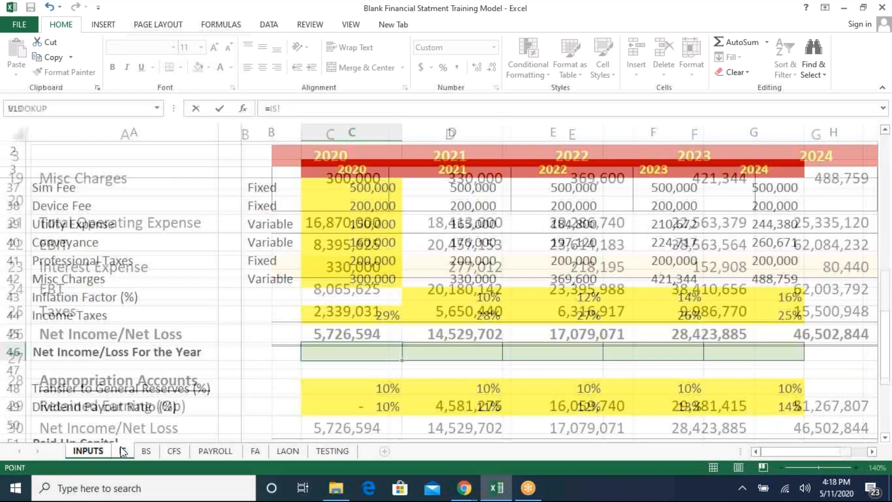
{"action": "left_click", "coordinate": [338, 332]}
{"action": "key", "text": "Return"}
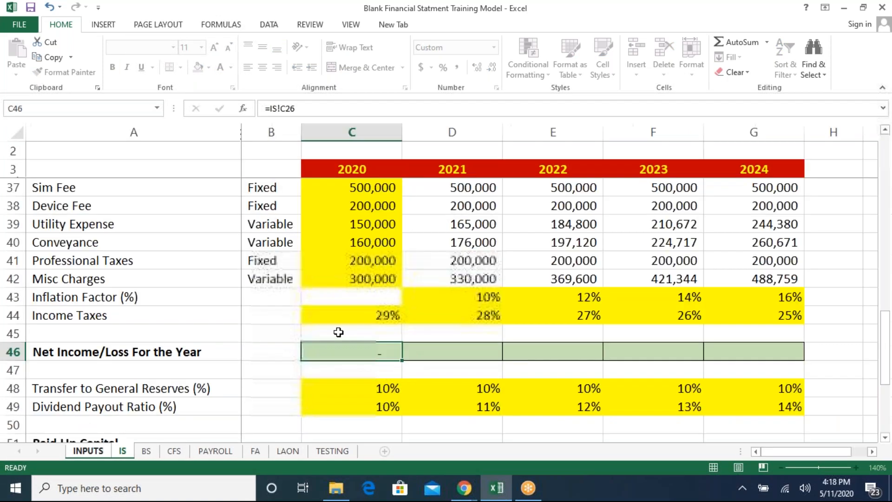
- Copy the Net Income/Loss link across the 2021 to 2024 columns
{"action": "key", "text": "Up"}
{"action": "key", "text": "ctrl+c"}
{"action": "key", "text": "Right"}
{"action": "key", "text": "shift+Right"}
{"action": "key", "text": "shift+Right"}
{"action": "key", "text": "shift+Right"}
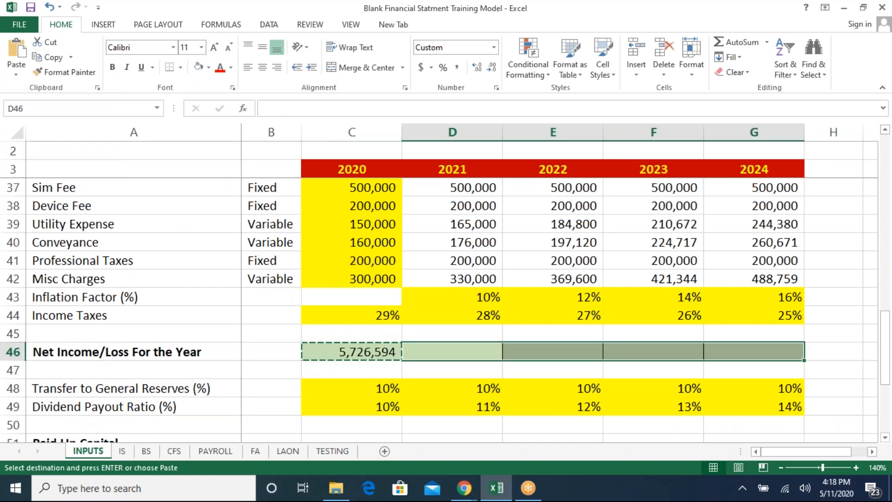
{"action": "key", "text": "ctrl+v"}
{"action": "key", "text": "Left"}
{"action": "key", "text": "Escape"}
{"action": "key", "text": "Up"}
{"action": "key", "text": "Up"}
{"action": "key", "text": "Up"}
{"action": "key", "text": "Up"}
{"action": "key", "text": "Up"}
{"action": "key", "text": "Up"}
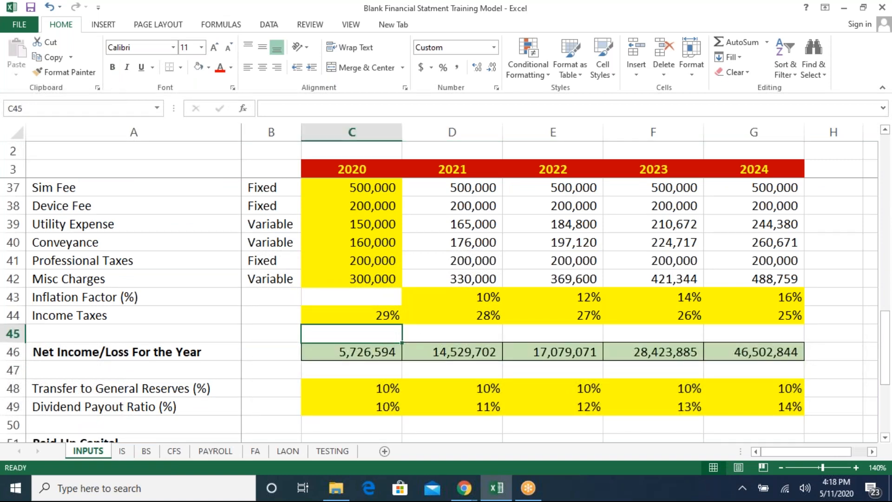
{"action": "key", "text": "Up"}
{"action": "key", "text": "Up"}
{"action": "key", "text": "Up"}
{"action": "key", "text": "Up"}
{"action": "key", "text": "Up"}
{"action": "key", "text": "Up"}
{"action": "key", "text": "Up"}
{"action": "key", "text": "Up"}
{"action": "key", "text": "Up"}
{"action": "key", "text": "Up"}
{"action": "key", "text": "Up"}
{"action": "key", "text": "Up"}
{"action": "key", "text": "Up"}
{"action": "key", "text": "Up"}
{"action": "key", "text": "Up"}
{"action": "key", "text": "Up"}
{"action": "key", "text": "Up"}
{"action": "key", "text": "Up"}
{"action": "key", "text": "Up"}
{"action": "key", "text": "Up"}
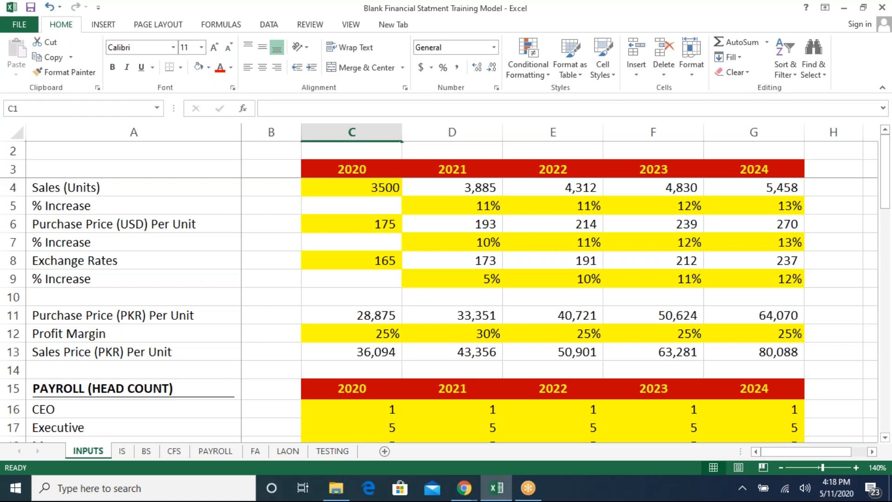
{"action": "left_click", "coordinate": [269, 25]}
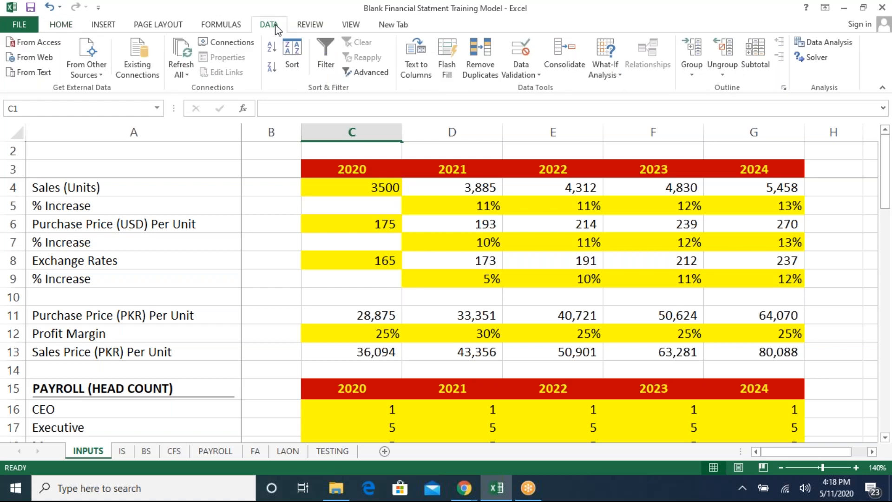
{"action": "left_click", "coordinate": [614, 75]}
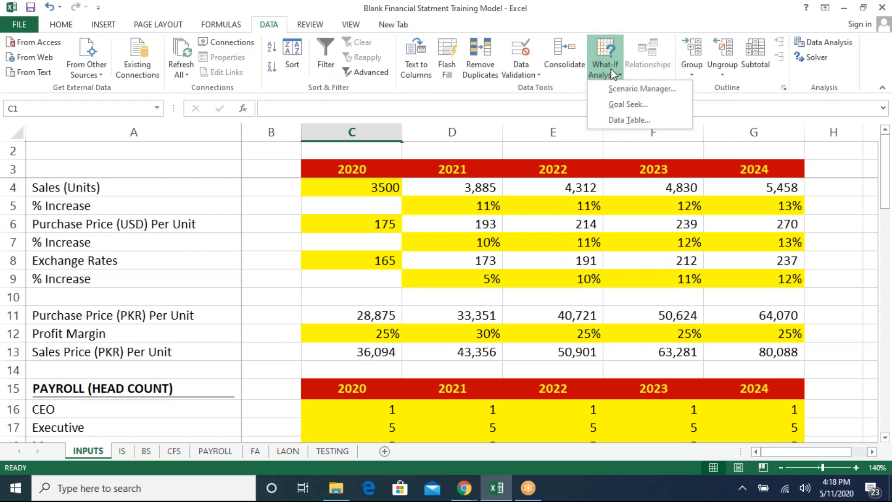
{"action": "left_click", "coordinate": [614, 105]}
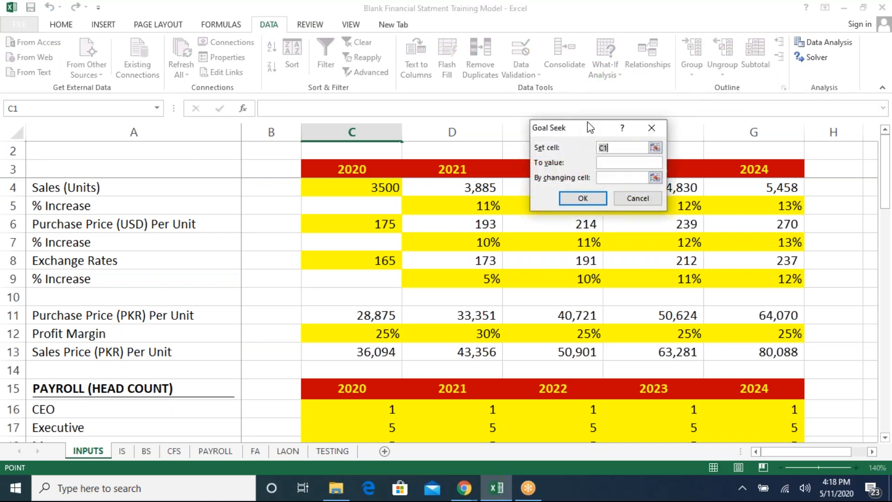
{"action": "left_click_drag", "start_coordinate": [582, 130], "coordinate": [599, 112]}
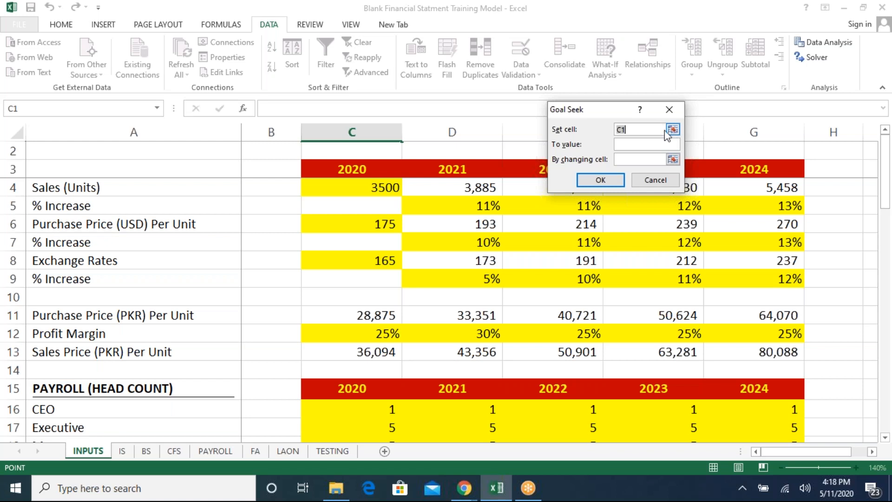
{"action": "key", "text": "Escape"}
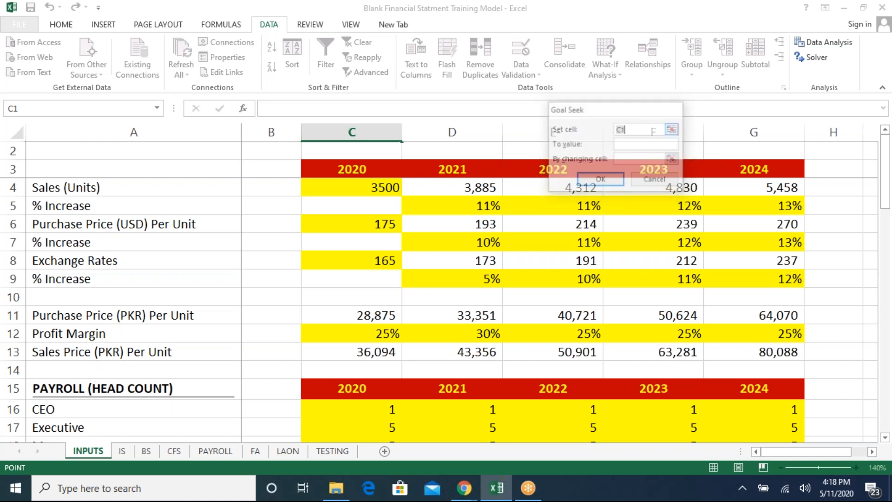
{"action": "left_click", "coordinate": [595, 77]}
{"action": "left_click", "coordinate": [595, 77]}
- Enter the target value 6500000 in cell C2 above the 2020 column of the INPUTS sheet
{"action": "key", "text": "ctrl+Page_Down"}
{"action": "key", "text": "Down"}
{"action": "key", "text": "Down"}
{"action": "key", "text": "Down"}
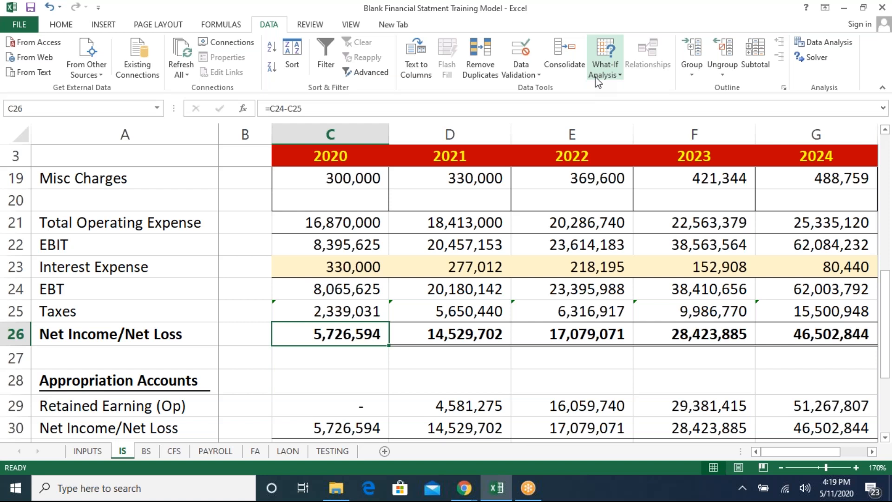
{"action": "key", "text": "ctrl+Page_Up"}
{"action": "left_click", "coordinate": [360, 130]}
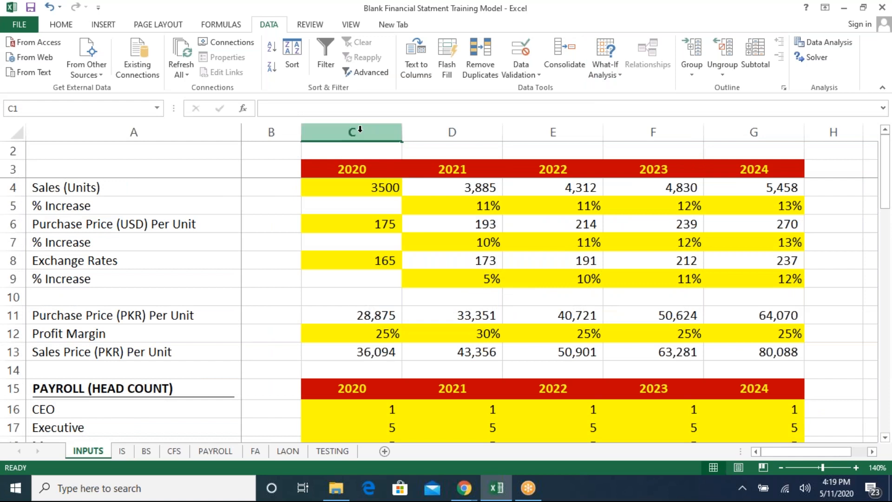
{"action": "left_click", "coordinate": [353, 149]}
{"action": "type", "text": "6500000"}
{"action": "key", "text": "Return"}
{"action": "key", "text": "Return"}
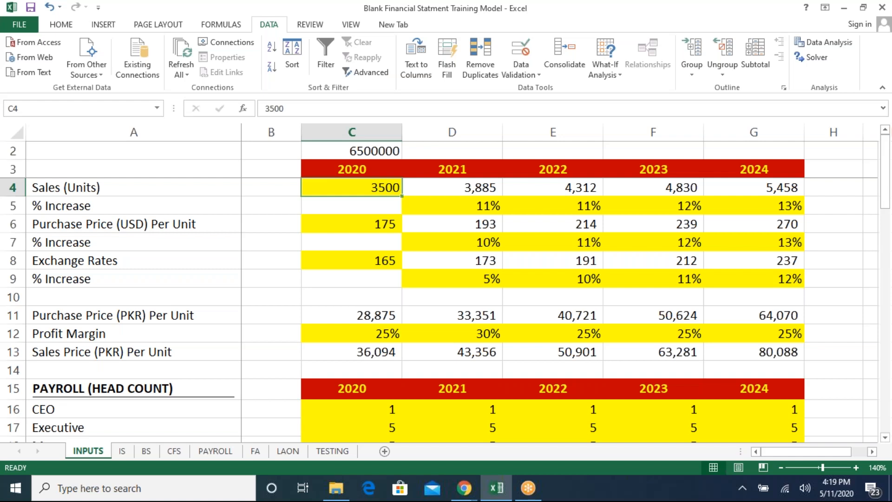
- Open Goal Seek and set its set cell to the 2020 Net Income/Loss For the Year cell C46
{"action": "key", "text": "ctrl+Page_Down"}
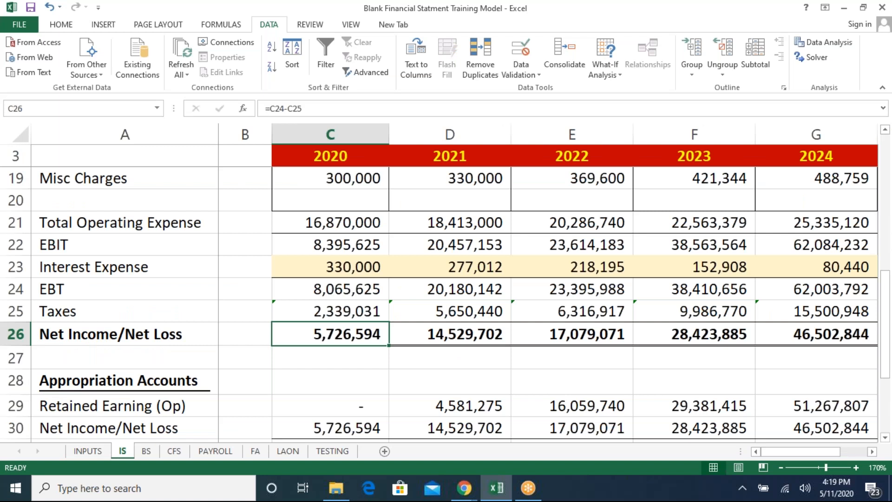
{"action": "key", "text": "ctrl+Page_Up"}
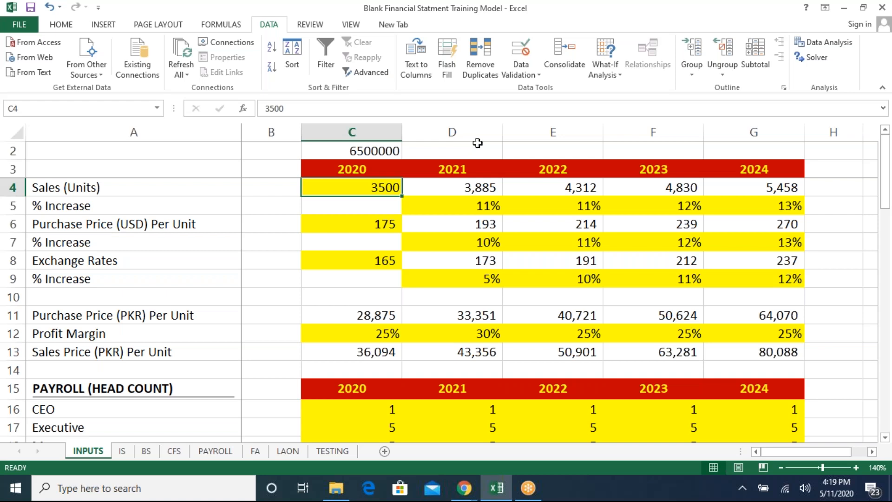
{"action": "left_click", "coordinate": [617, 78]}
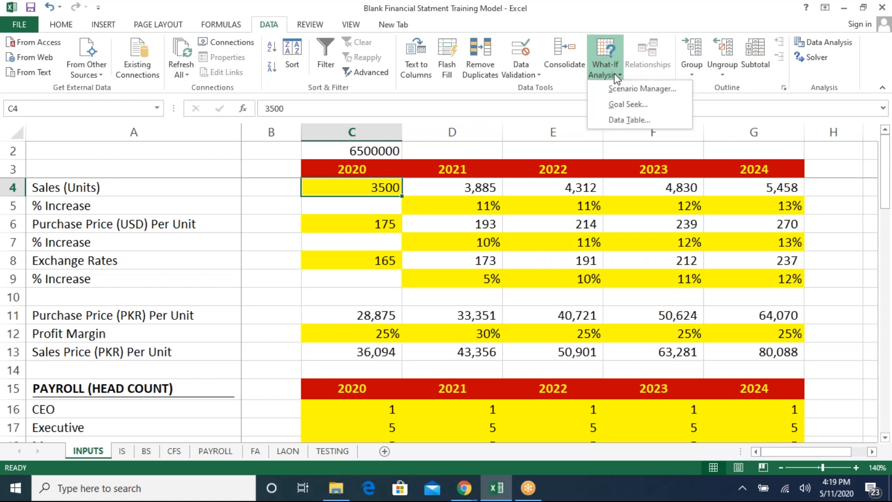
{"action": "left_click", "coordinate": [617, 105]}
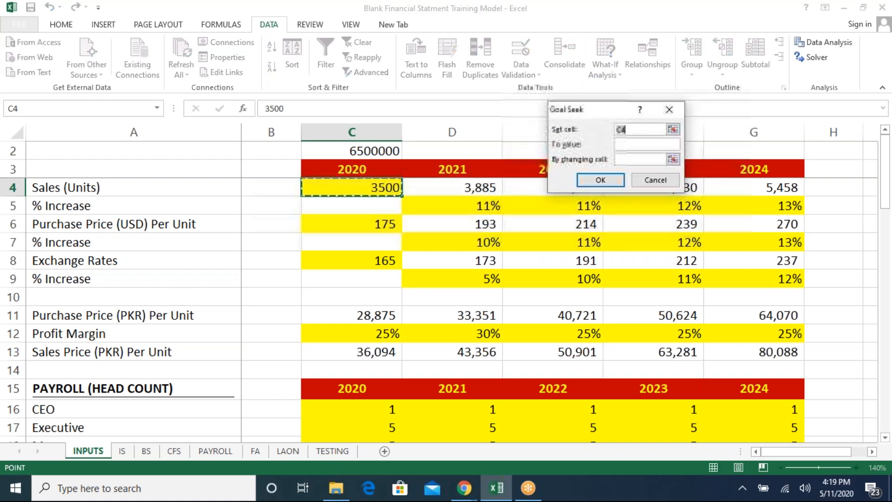
{"action": "left_click", "coordinate": [674, 127]}
{"action": "left_click", "coordinate": [355, 364]}
{"action": "key", "text": "Down"}
{"action": "key", "text": "Down"}
{"action": "key", "text": "Down"}
{"action": "key", "text": "Down"}
{"action": "key", "text": "Down"}
{"action": "key", "text": "Down"}
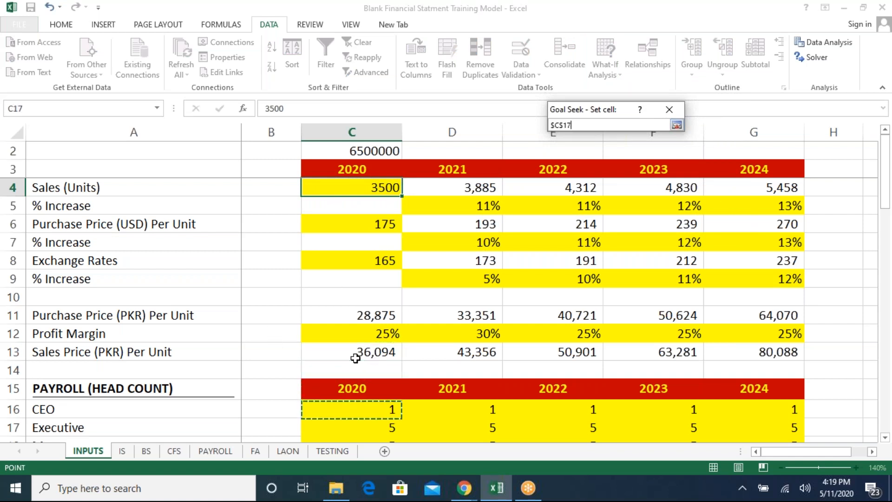
{"action": "key", "text": "Down"}
{"action": "key", "text": "Down"}
{"action": "key", "text": "Down"}
{"action": "key", "text": "Down"}
{"action": "key", "text": "Down"}
{"action": "key", "text": "Down"}
{"action": "key", "text": "Down"}
{"action": "key", "text": "Down"}
{"action": "key", "text": "Down"}
{"action": "key", "text": "Down"}
{"action": "key", "text": "Down"}
{"action": "key", "text": "Down"}
{"action": "key", "text": "Down"}
{"action": "key", "text": "Down"}
{"action": "key", "text": "Down"}
{"action": "key", "text": "Down"}
{"action": "key", "text": "Down"}
{"action": "key", "text": "Down"}
{"action": "key", "text": "Down"}
{"action": "key", "text": "Down"}
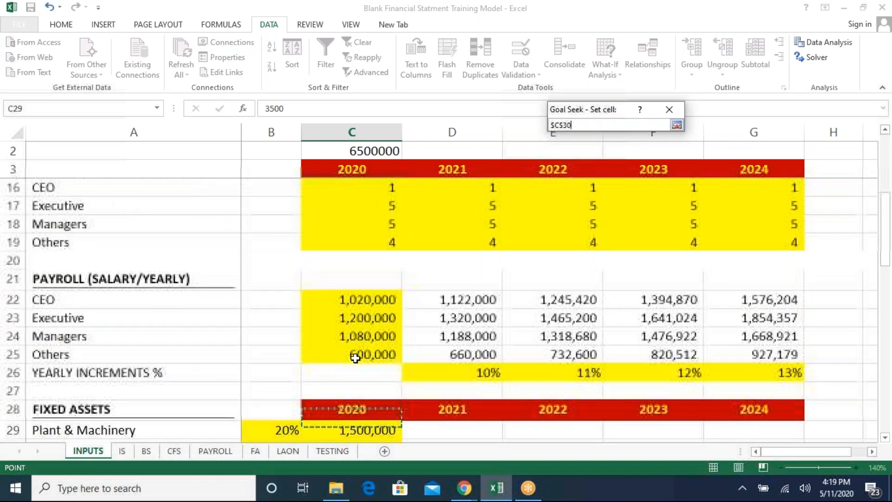
{"action": "key", "text": "Down"}
{"action": "key", "text": "Down"}
{"action": "key", "text": "Down"}
{"action": "key", "text": "Down"}
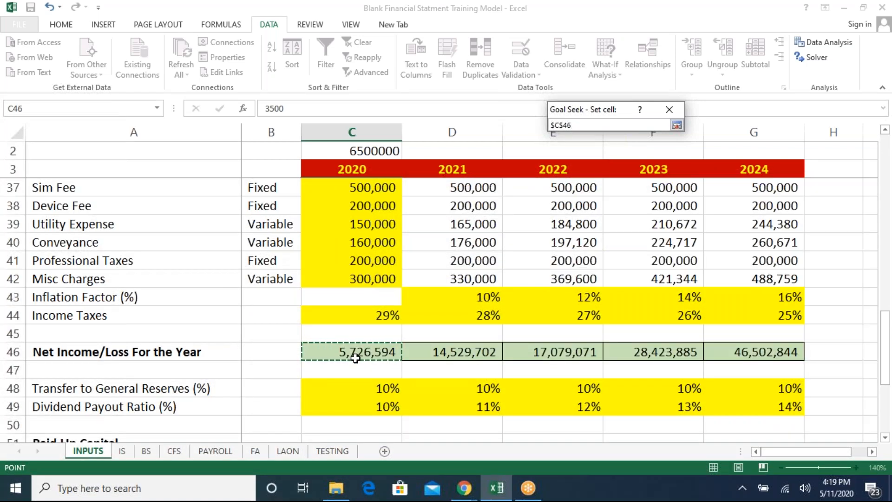
{"action": "key", "text": "Return"}
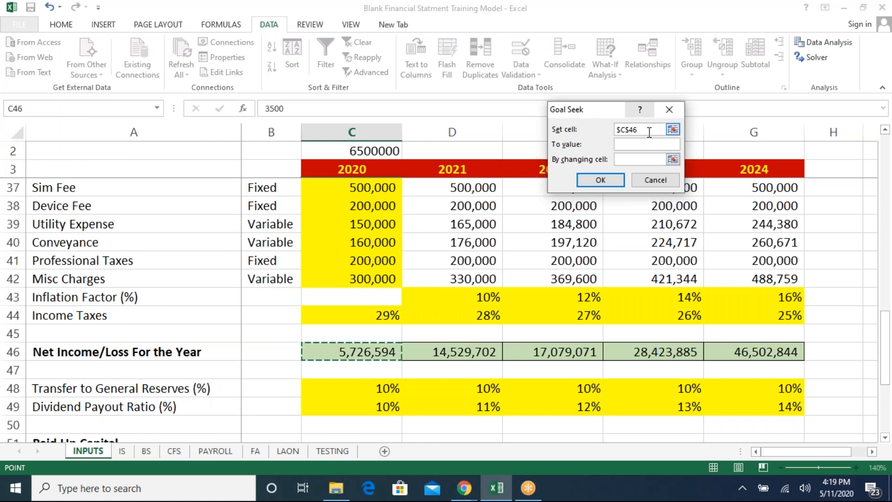
- Goal Seek a value of 6500000 by changing the 2020 Sales (Units) cell C4, and accept the solution
{"action": "left_click", "coordinate": [644, 145]}
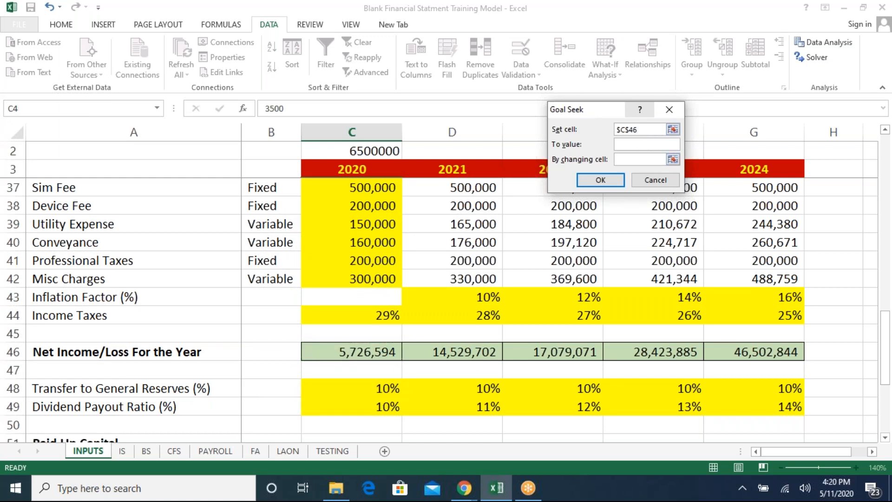
{"action": "type", "text": "4"}
{"action": "key", "text": "BackSpace"}
{"action": "type", "text": "6500000"}
{"action": "left_click", "coordinate": [672, 159]}
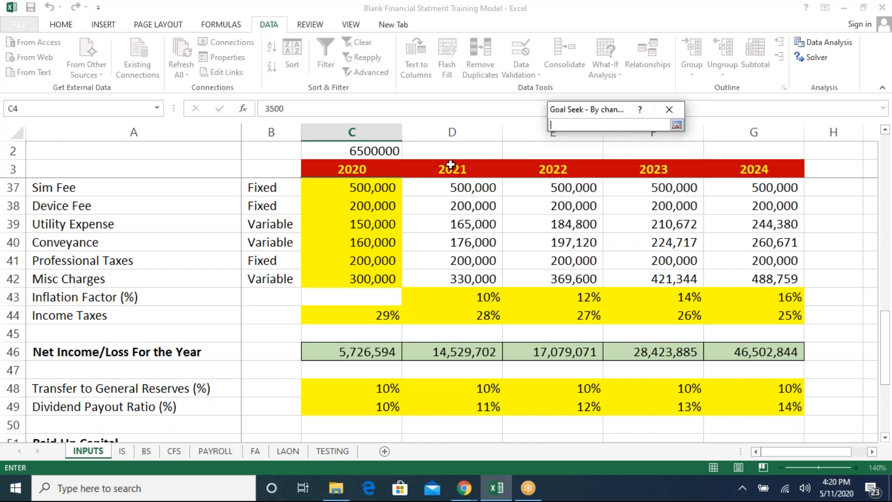
{"action": "left_click", "coordinate": [358, 192]}
{"action": "key", "text": "Up"}
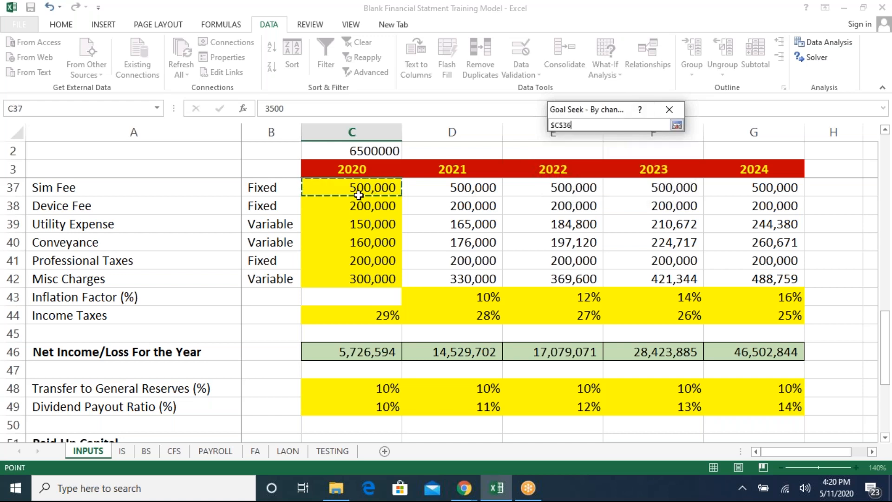
{"action": "key", "text": "Up"}
{"action": "key", "text": "Up"}
{"action": "key", "text": "Up"}
{"action": "key", "text": "Up"}
{"action": "key", "text": "Up"}
{"action": "key", "text": "Up"}
{"action": "key", "text": "Up"}
{"action": "key", "text": "Up"}
{"action": "key", "text": "Up"}
{"action": "key", "text": "Up"}
{"action": "key", "text": "Up"}
{"action": "key", "text": "Up"}
{"action": "key", "text": "Up"}
{"action": "key", "text": "Up"}
{"action": "key", "text": "Up"}
{"action": "key", "text": "Up"}
{"action": "key", "text": "Up"}
{"action": "key", "text": "Up"}
{"action": "key", "text": "Up"}
{"action": "key", "text": "Up"}
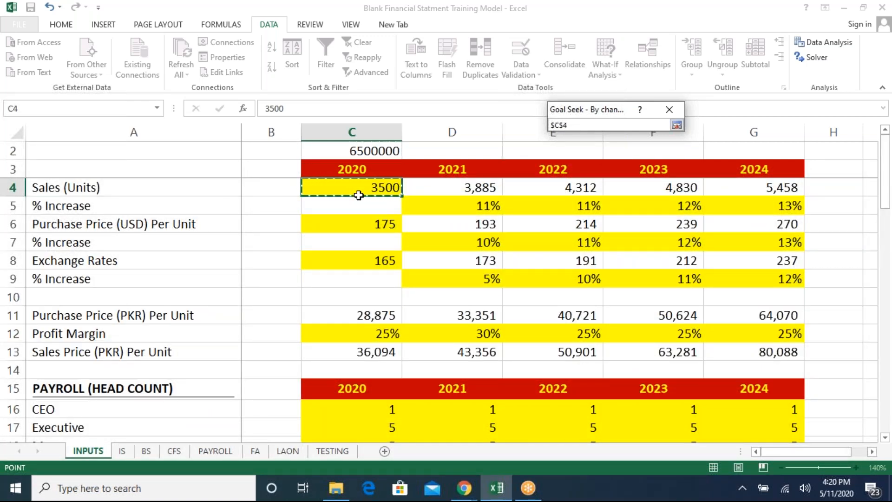
{"action": "key", "text": "Return"}
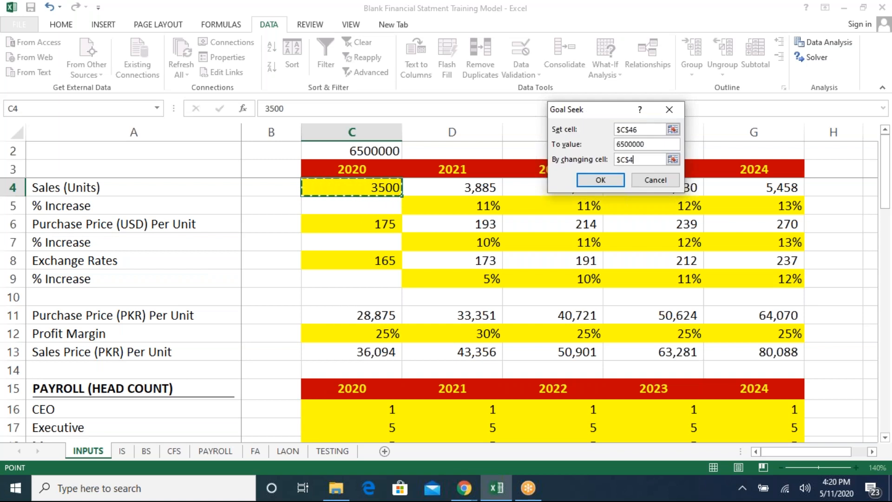
{"action": "key", "text": "Return"}
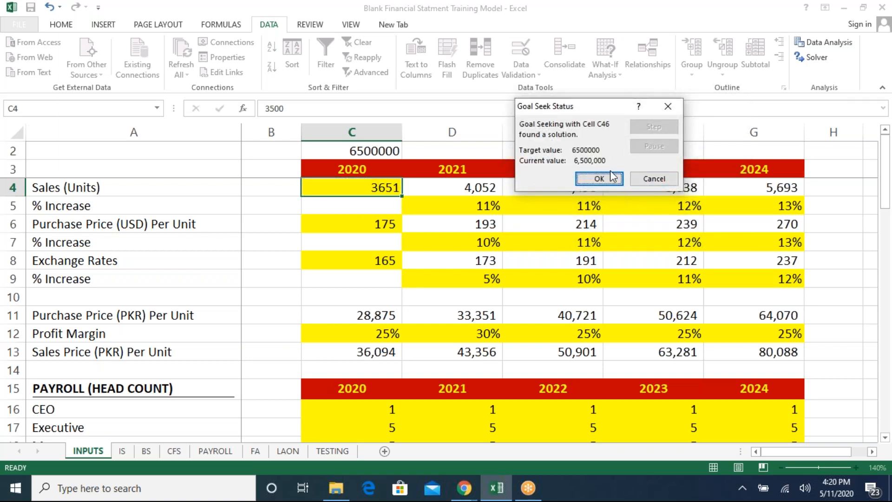
{"action": "left_click", "coordinate": [601, 178]}
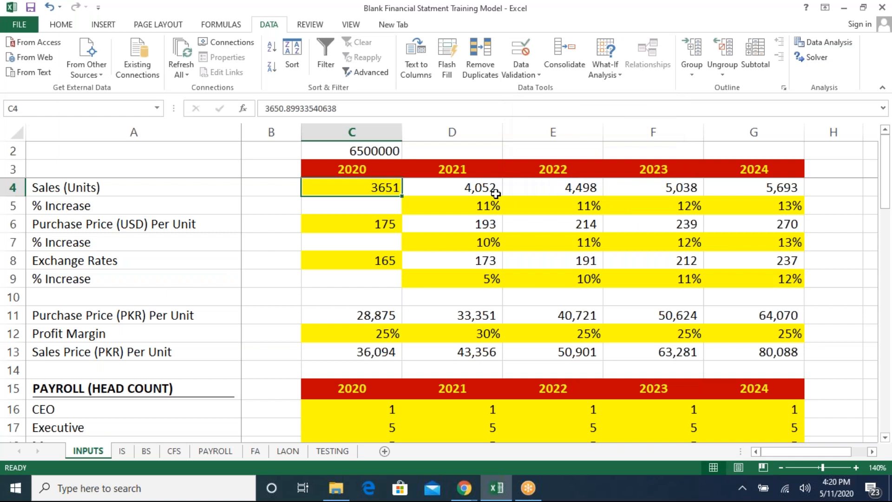
- Clear the target value from cell C2 above the 2020 column
{"action": "left_click", "coordinate": [390, 150]}
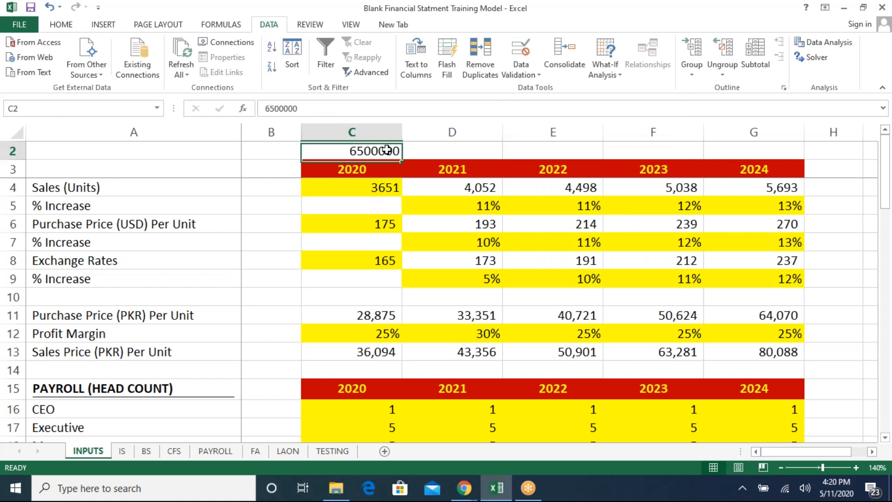
{"action": "key", "text": "Delete"}
{"action": "key", "text": "Return"}
- Trace the 2020 Net Income/Loss cell to its source on the income statement and return to the inputs
{"action": "key", "text": "Down"}
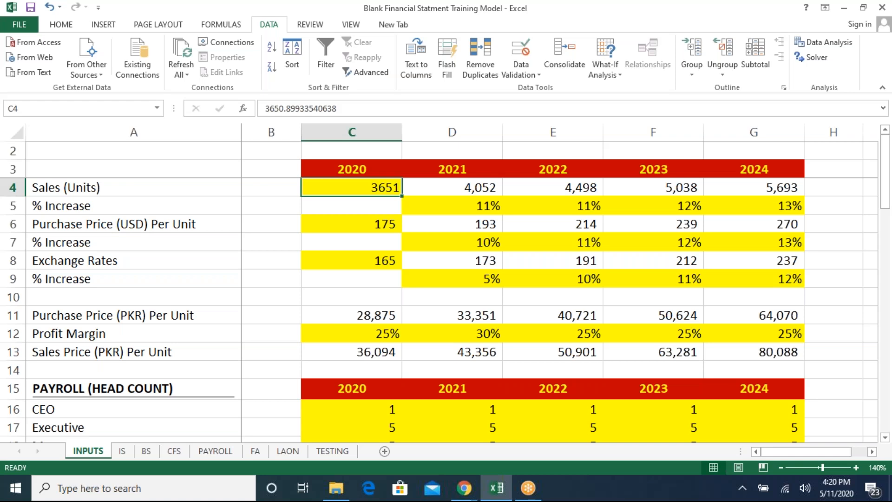
{"action": "key", "text": "Down"}
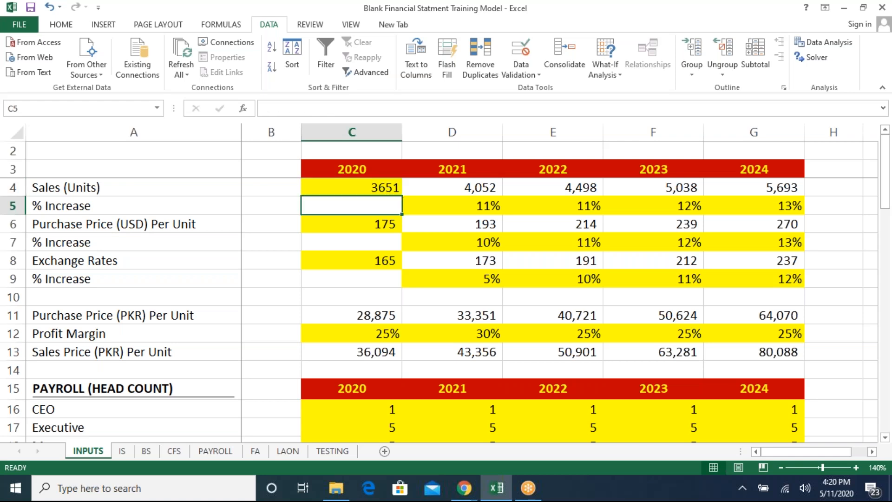
{"action": "key", "text": "Down"}
{"action": "key", "text": "Down"}
{"action": "key", "text": "Down"}
{"action": "key", "text": "Down"}
{"action": "key", "text": "Down"}
{"action": "key", "text": "Down"}
{"action": "key", "text": "Down"}
{"action": "key", "text": "Down"}
{"action": "key", "text": "Down"}
{"action": "key", "text": "Down"}
{"action": "key", "text": "Down"}
{"action": "key", "text": "Down"}
{"action": "key", "text": "Down"}
{"action": "key", "text": "Down"}
{"action": "key", "text": "Down"}
{"action": "key", "text": "Down"}
{"action": "key", "text": "Down"}
{"action": "key", "text": "Down"}
{"action": "key", "text": "Down"}
{"action": "key", "text": "Down"}
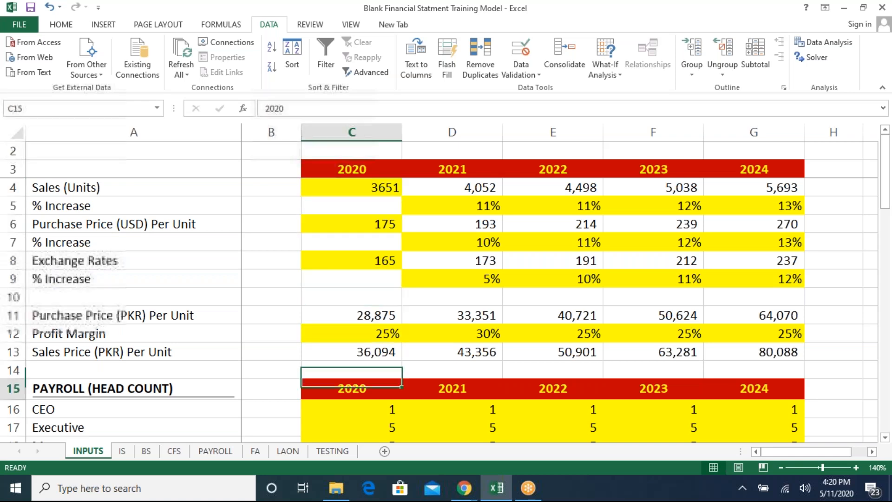
{"action": "key", "text": "Down"}
{"action": "key", "text": "Down"}
{"action": "key", "text": "Down"}
{"action": "key", "text": "Down"}
{"action": "key", "text": "Down"}
{"action": "key", "text": "Down"}
{"action": "key", "text": "Down"}
{"action": "key", "text": "Down"}
{"action": "key", "text": "Down"}
{"action": "key", "text": "Down"}
{"action": "key", "text": "Down"}
{"action": "key", "text": "Down"}
{"action": "key", "text": "Down"}
{"action": "key", "text": "Down"}
{"action": "key", "text": "Down"}
{"action": "key", "text": "Down"}
{"action": "key", "text": "Down"}
{"action": "key", "text": "Down"}
{"action": "key", "text": "Down"}
{"action": "key", "text": "Down"}
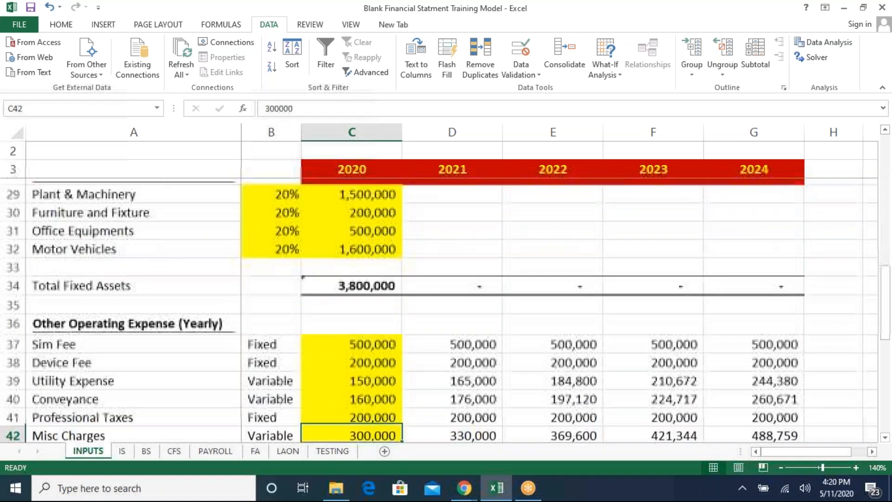
{"action": "key", "text": "Up"}
{"action": "key", "text": "Up"}
{"action": "key", "text": "Up"}
{"action": "key", "text": "Up"}
{"action": "key", "text": "Up"}
{"action": "key", "text": "Up"}
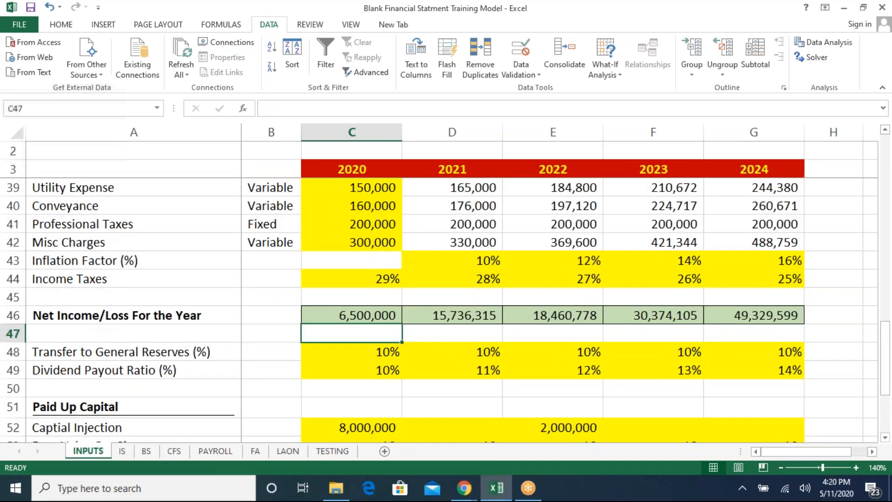
{"action": "key", "text": "ctrl+bracketleft"}
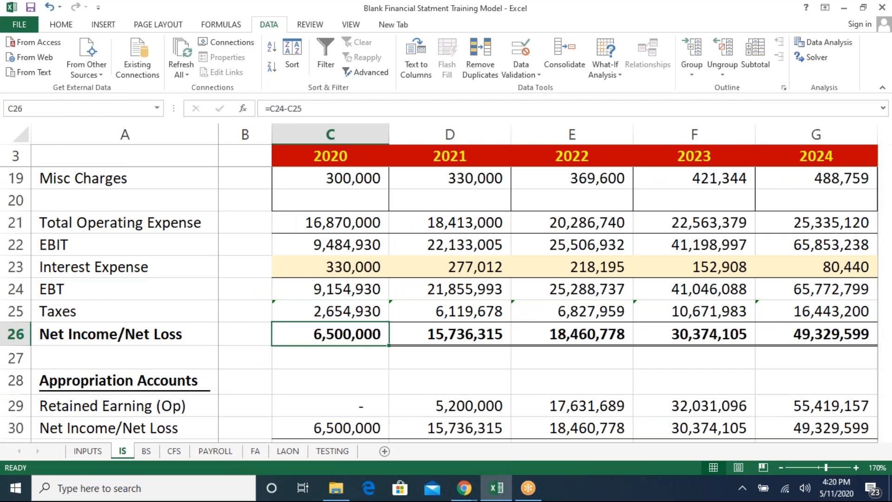
{"action": "key", "text": "ctrl+Page_Up"}
{"action": "key", "text": "Up"}
{"action": "key", "text": "Up"}
{"action": "key", "text": "Up"}
{"action": "key", "text": "Up"}
{"action": "key", "text": "Up"}
{"action": "key", "text": "Up"}
{"action": "key", "text": "Up"}
{"action": "key", "text": "Up"}
{"action": "key", "text": "Up"}
{"action": "key", "text": "Up"}
{"action": "key", "text": "Up"}
{"action": "key", "text": "Up"}
{"action": "key", "text": "Up"}
{"action": "key", "text": "Up"}
{"action": "key", "text": "Up"}
{"action": "key", "text": "Up"}
{"action": "key", "text": "Up"}
{"action": "key", "text": "Up"}
{"action": "key", "text": "Up"}
{"action": "key", "text": "Up"}
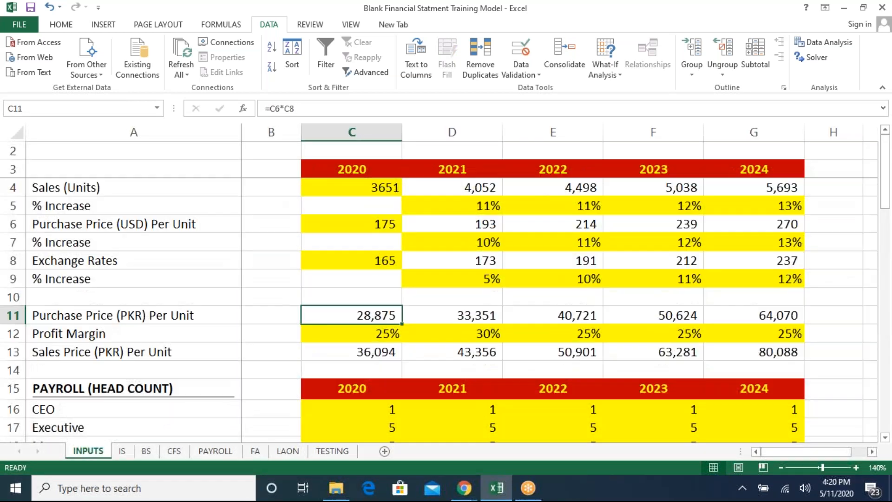
- Open Goal Seek and set its set cell to the 2020 Net Income/Loss For the Year cell C46
{"action": "left_click", "coordinate": [609, 69]}
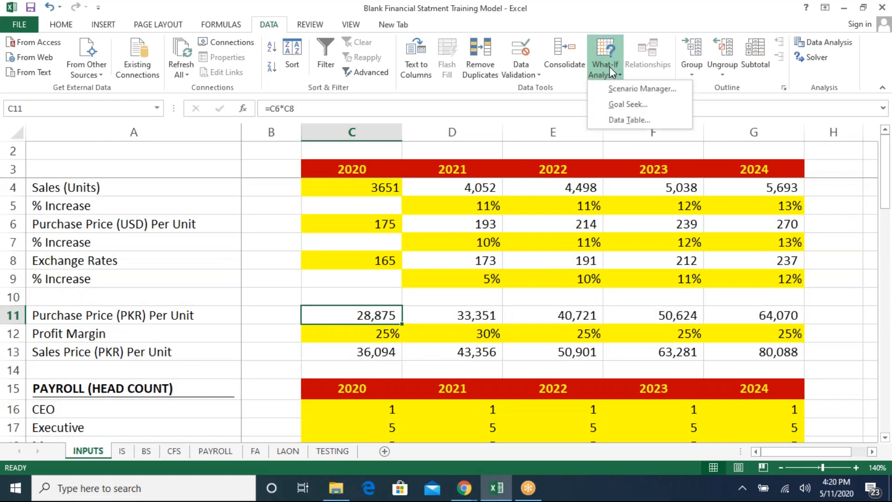
{"action": "left_click", "coordinate": [614, 105]}
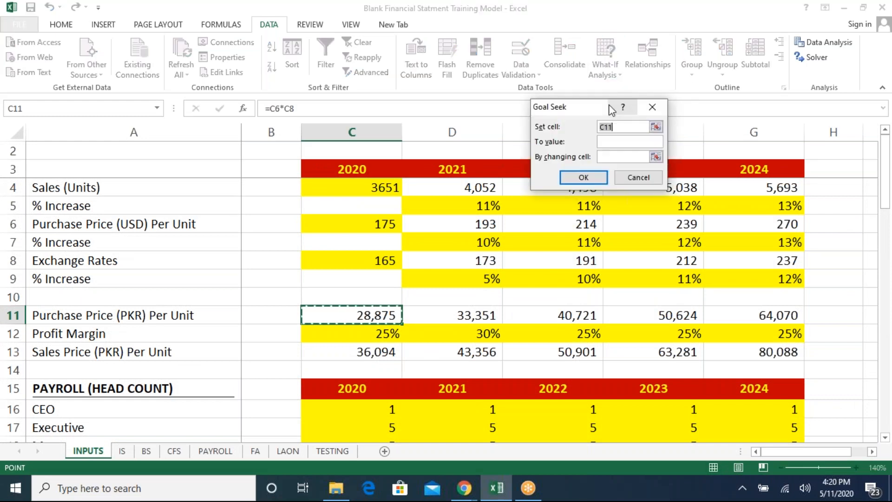
{"action": "left_click", "coordinate": [655, 127]}
{"action": "left_click", "coordinate": [357, 365]}
{"action": "key", "text": "Down"}
{"action": "key", "text": "Down"}
{"action": "key", "text": "Down"}
{"action": "key", "text": "Down"}
{"action": "key", "text": "Down"}
{"action": "key", "text": "Down"}
{"action": "key", "text": "Down"}
{"action": "key", "text": "Down"}
{"action": "key", "text": "Down"}
{"action": "key", "text": "Down"}
{"action": "key", "text": "Down"}
{"action": "key", "text": "Down"}
{"action": "key", "text": "Down"}
{"action": "key", "text": "Down"}
{"action": "key", "text": "Down"}
{"action": "key", "text": "Down"}
{"action": "key", "text": "Down"}
{"action": "key", "text": "Down"}
{"action": "key", "text": "Down"}
{"action": "key", "text": "Down"}
{"action": "key", "text": "Down"}
{"action": "key", "text": "Down"}
{"action": "key", "text": "Down"}
{"action": "key", "text": "Down"}
{"action": "key", "text": "Down"}
{"action": "key", "text": "Down"}
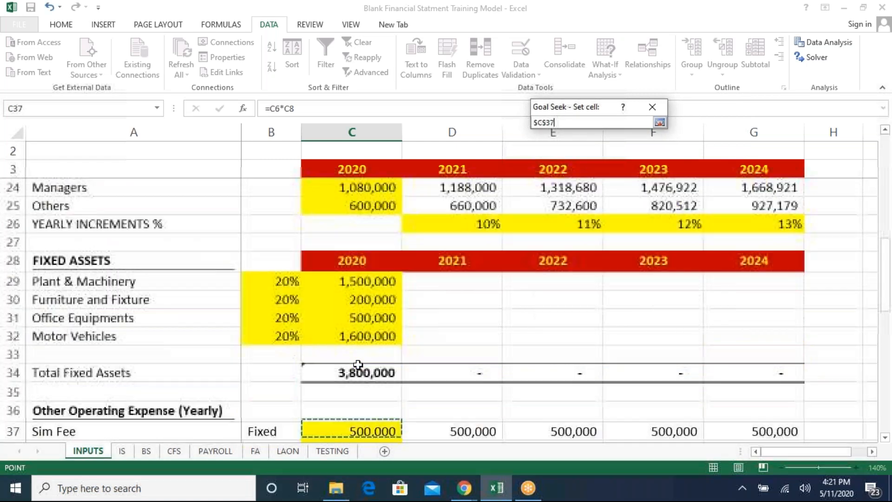
{"action": "key", "text": "Down"}
{"action": "key", "text": "Down"}
{"action": "key", "text": "Down"}
{"action": "key", "text": "Down"}
{"action": "key", "text": "Down"}
{"action": "key", "text": "Down"}
{"action": "key", "text": "Down"}
{"action": "key", "text": "Down"}
{"action": "key", "text": "Down"}
{"action": "key", "text": "Up"}
{"action": "key", "text": "Up"}
{"action": "key", "text": "Up"}
{"action": "key", "text": "Up"}
{"action": "key", "text": "Up"}
{"action": "key", "text": "Return"}
- Goal Seek a value of 7000000 by changing the 2020 Sales (Units) cell C4, and accept the solution
{"action": "left_click", "coordinate": [645, 142]}
{"action": "type", "text": "7000000"}
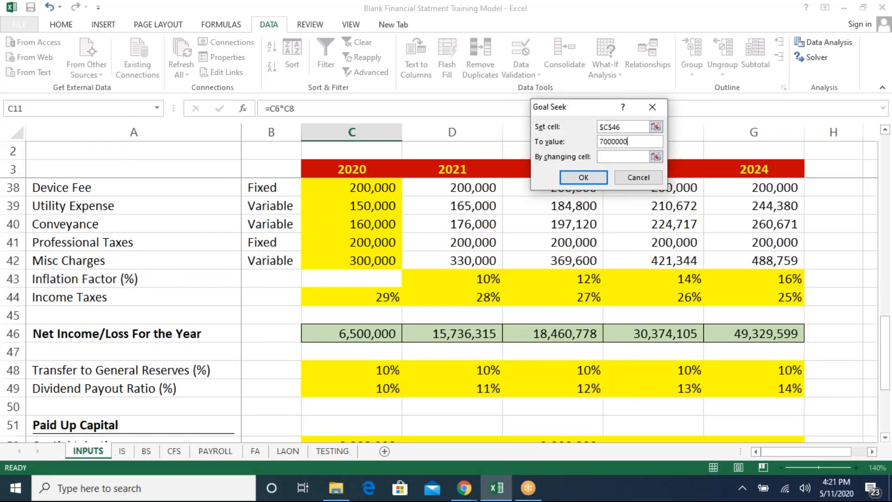
{"action": "left_click", "coordinate": [655, 157]}
{"action": "left_click", "coordinate": [377, 167]}
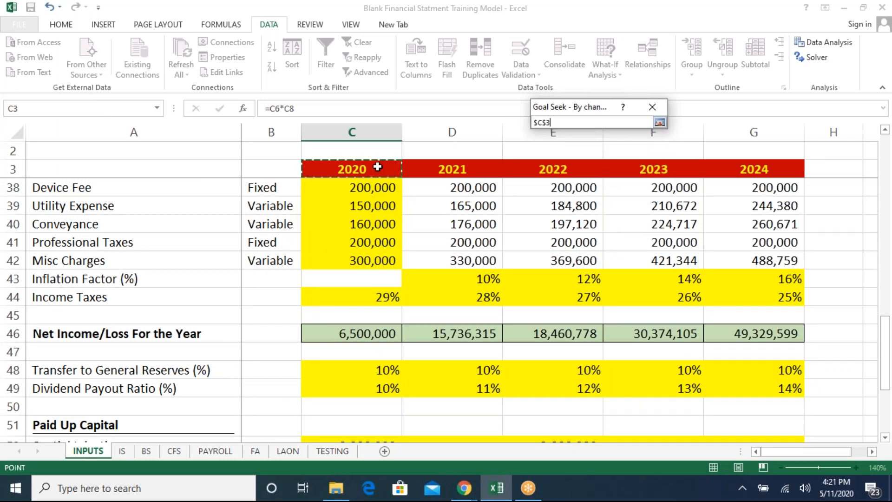
{"action": "key", "text": "Down"}
{"action": "key", "text": "Down"}
{"action": "key", "text": "Down"}
{"action": "key", "text": "Up"}
{"action": "key", "text": "Up"}
{"action": "key", "text": "Return"}
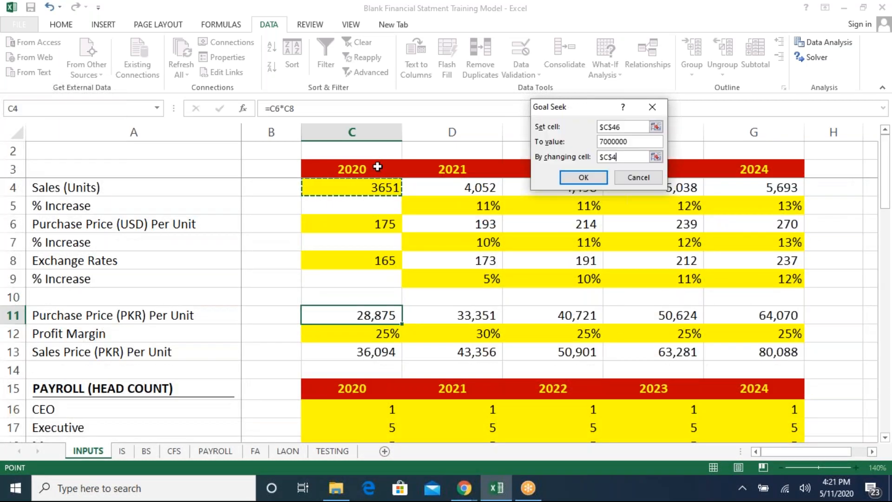
{"action": "key", "text": "Return"}
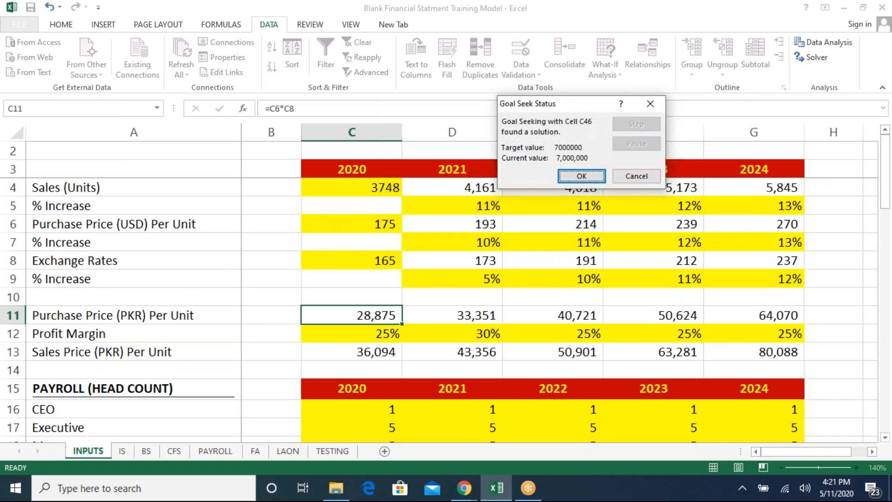
{"action": "left_click", "coordinate": [598, 179]}
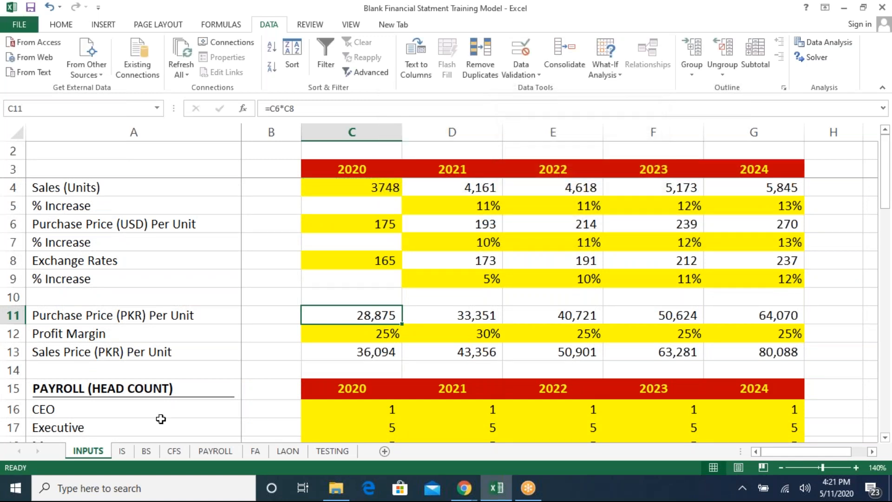
- Review the updated 2020 net income across the income statement, balance sheet and cash flow sheets
{"action": "left_click", "coordinate": [122, 451]}
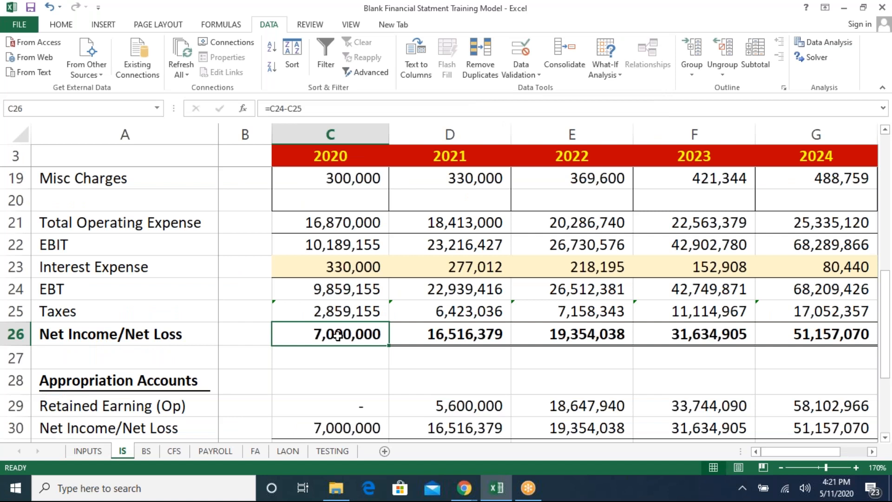
{"action": "key", "text": "ctrl+Page_Down"}
{"action": "key", "text": "ctrl+Page_Down"}
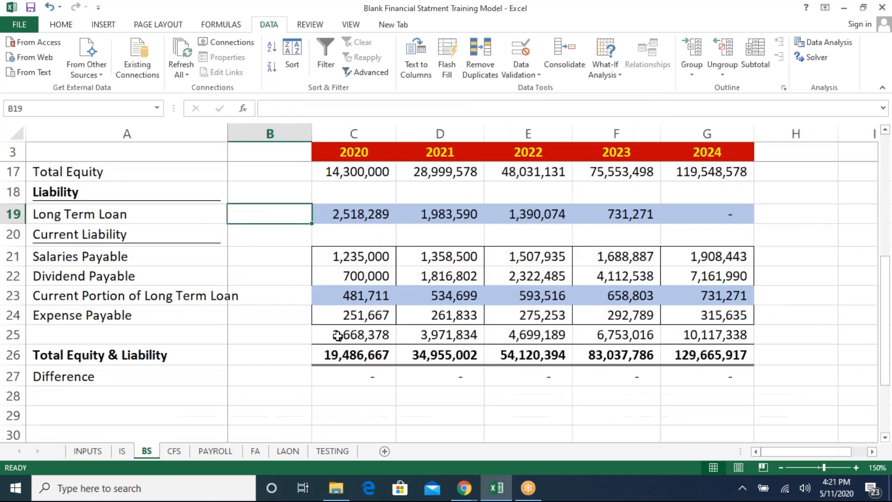
{"action": "left_click", "coordinate": [361, 198]}
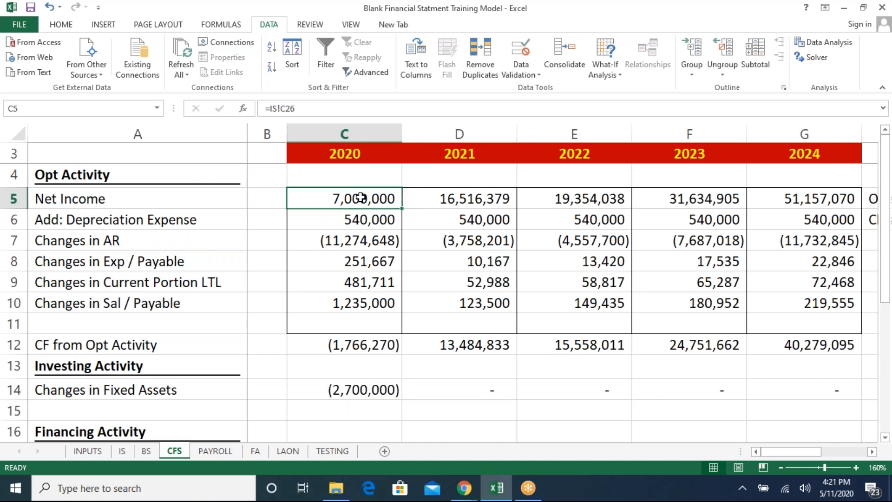
{"action": "key", "text": "ctrl+bracketleft"}
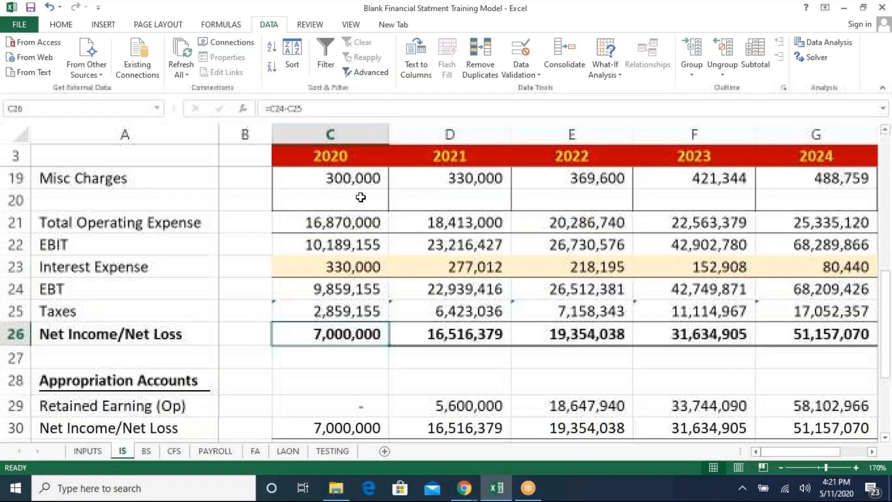
{"action": "key", "text": "ctrl+Page_Up"}
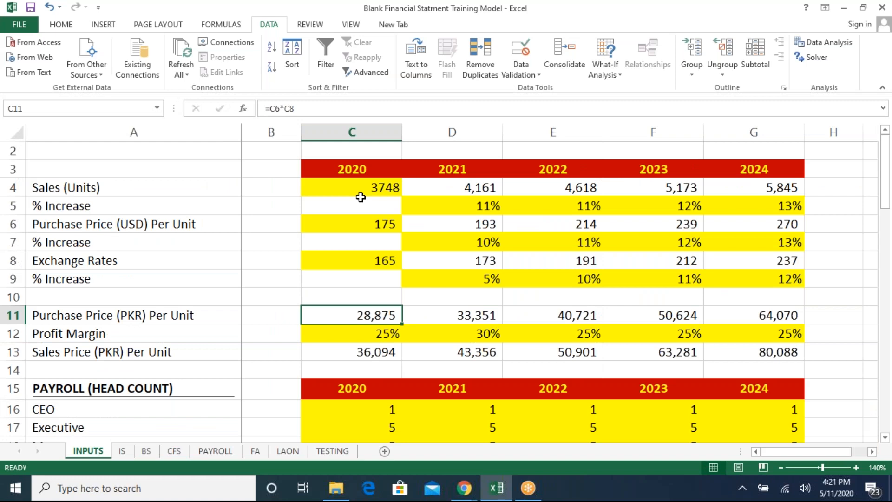
{"action": "left_click", "coordinate": [375, 182]}
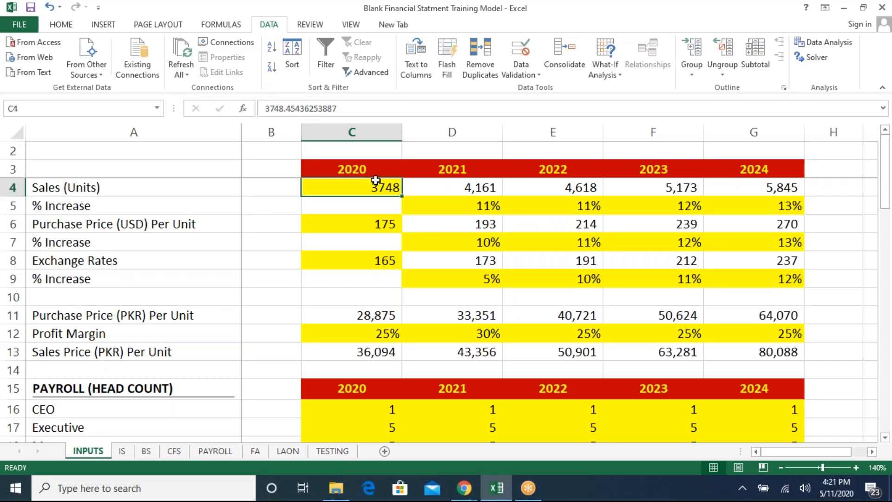
{"action": "key", "text": "ctrl+Page_Down"}
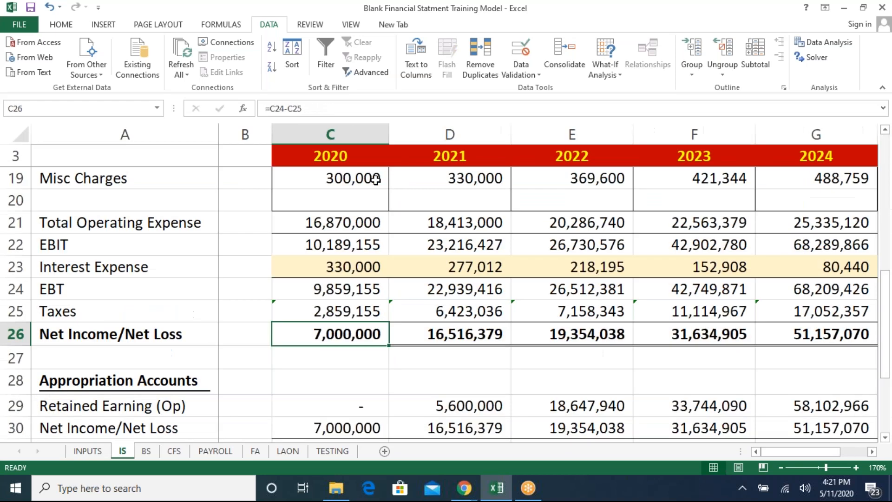
{"action": "key", "text": "Page_Up"}
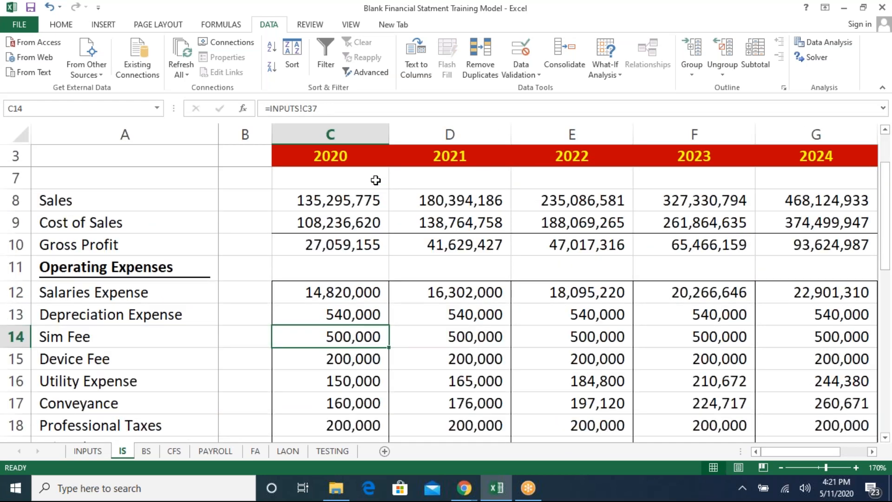
{"action": "key", "text": "ctrl+Page_Up"}
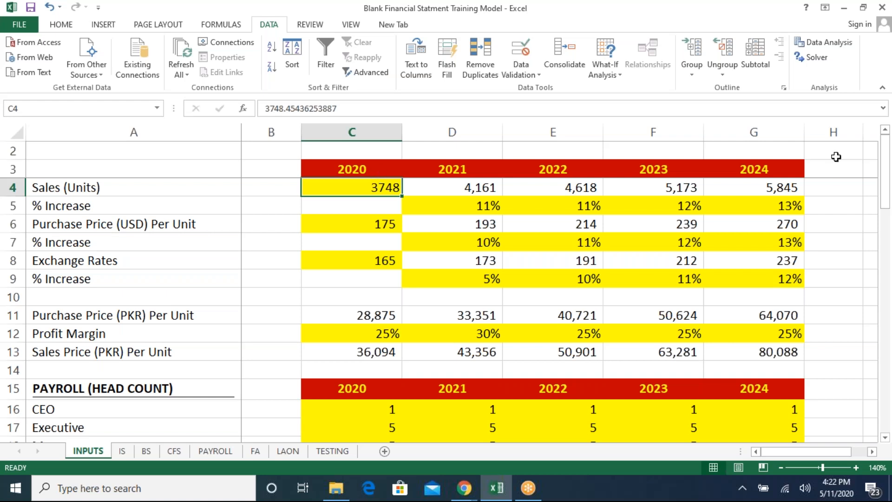
{"action": "left_click", "coordinate": [806, 492]}
{"action": "left_click", "coordinate": [858, 310]}
{"action": "left_click", "coordinate": [618, 75]}
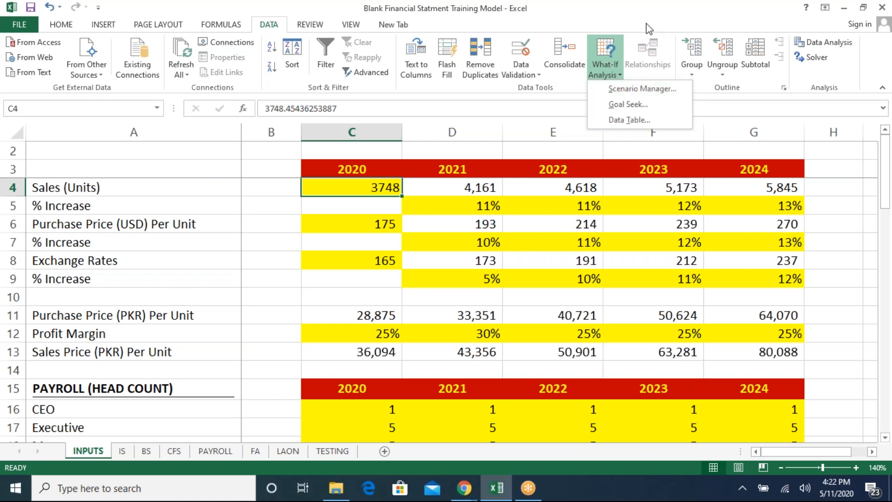
{"action": "left_click", "coordinate": [659, 13]}
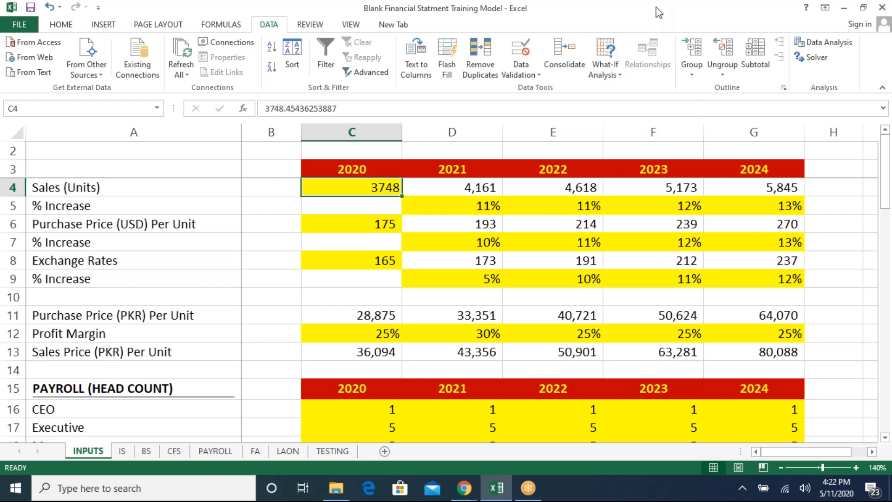